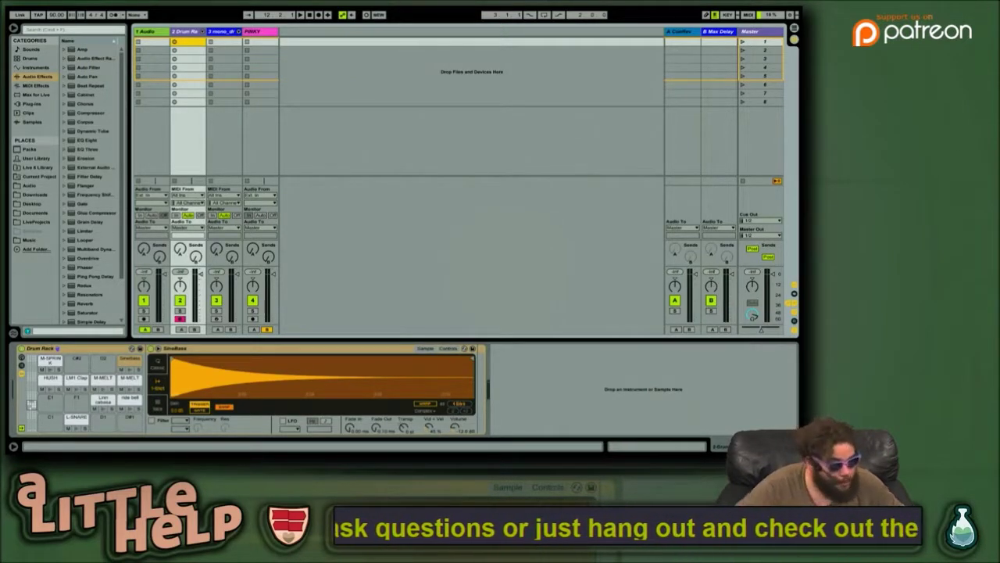
Step: Open the recent set Nort.als from WheelsBeat and dismiss the missing plug-ins warning
{"action": "left_click", "coordinate": [365, 78]}
{"action": "mouse_move", "coordinate": [52, 11]}
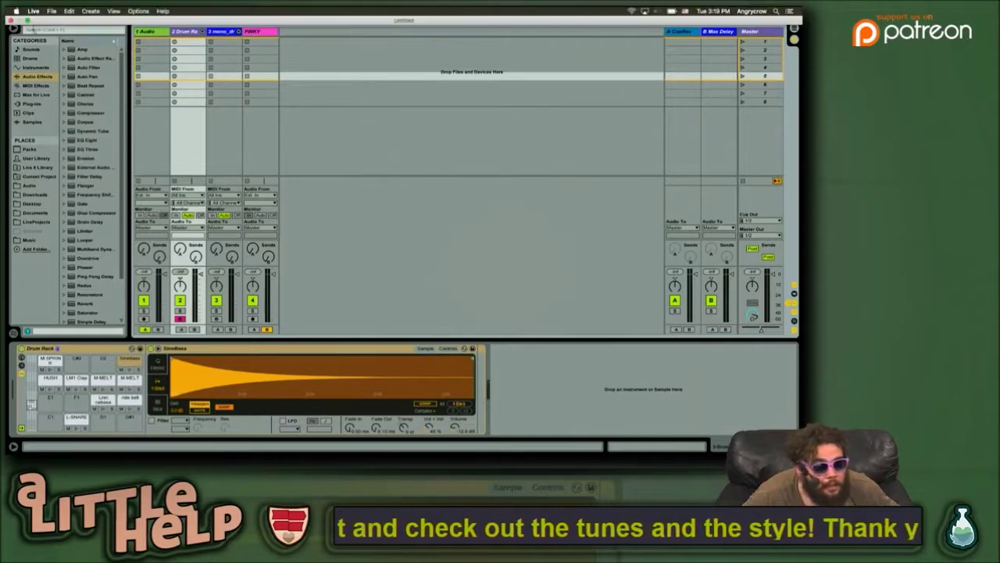
{"action": "left_click", "coordinate": [52, 11]}
{"action": "mouse_move", "coordinate": [76, 39]}
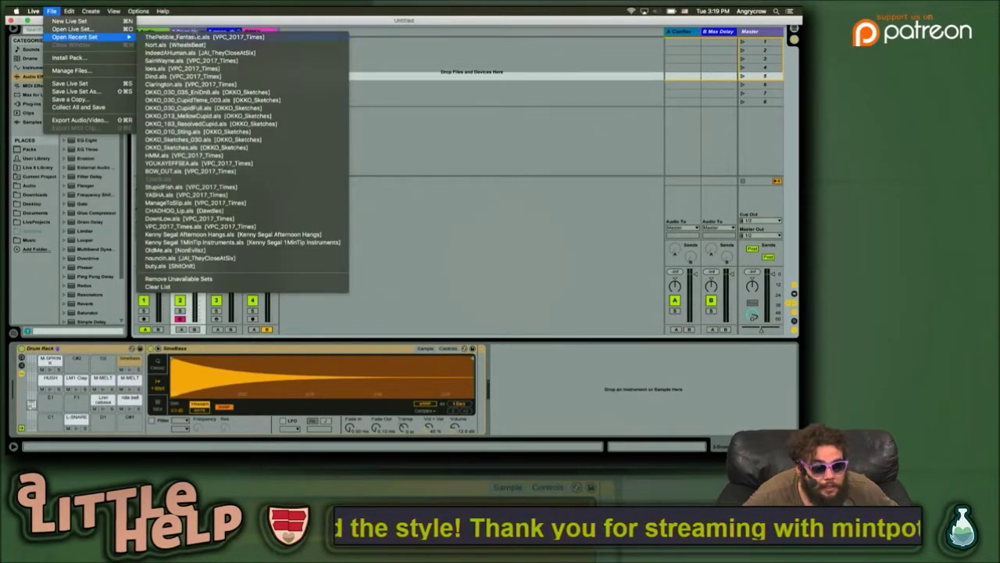
{"action": "left_click", "coordinate": [194, 45]}
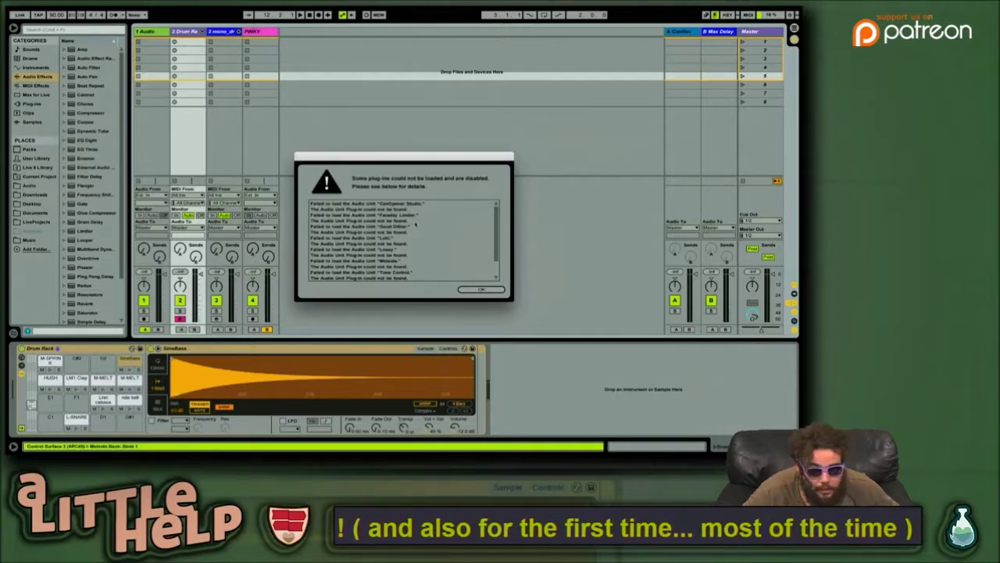
{"action": "left_click", "coordinate": [481, 290]}
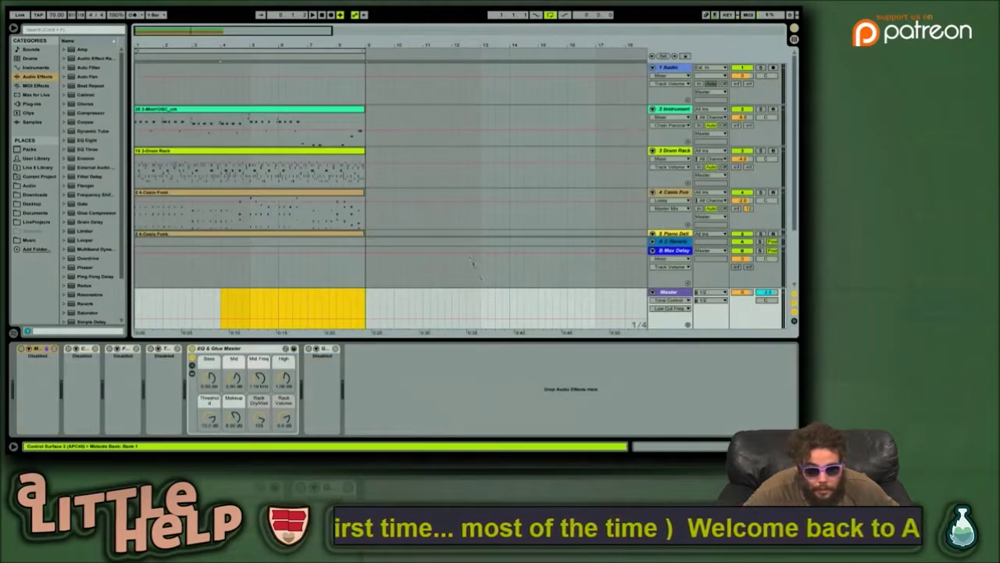
Step: Start playback and set the audio output device to HDMI in the audio preferences, then close them
{"action": "key", "text": "space"}
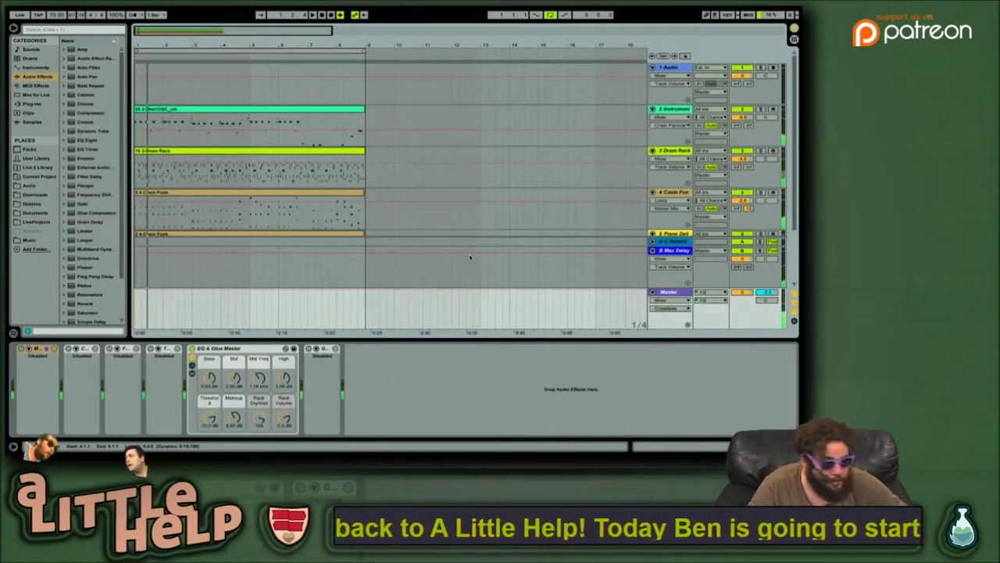
{"action": "key", "text": "ctrl+comma"}
{"action": "left_click", "coordinate": [440, 130]}
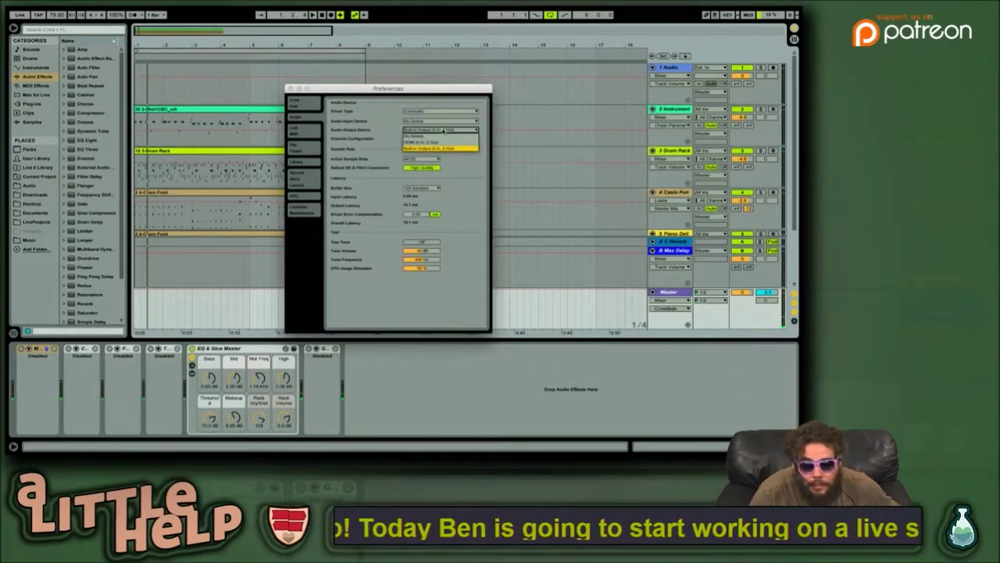
{"action": "left_click", "coordinate": [440, 144]}
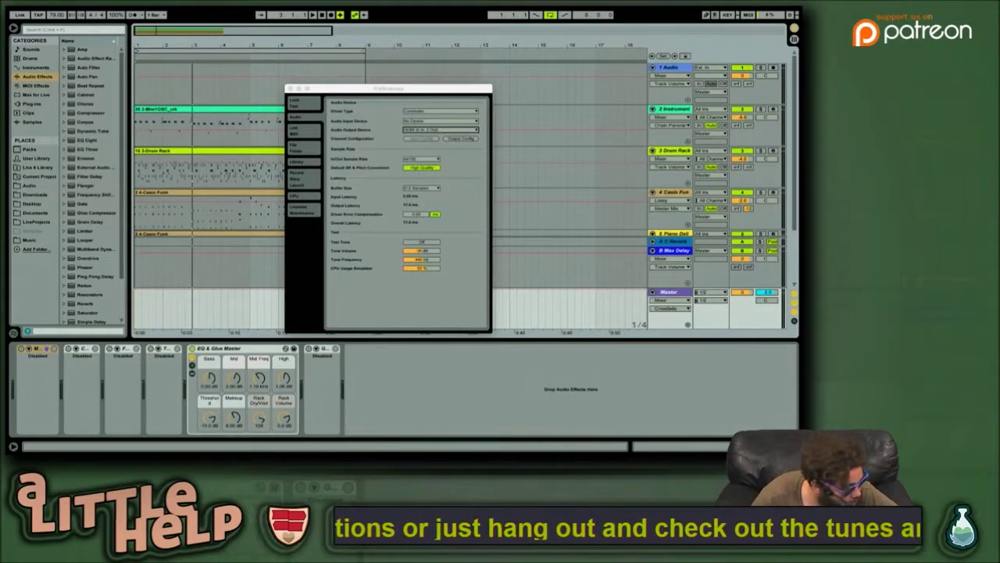
{"action": "key", "text": "space"}
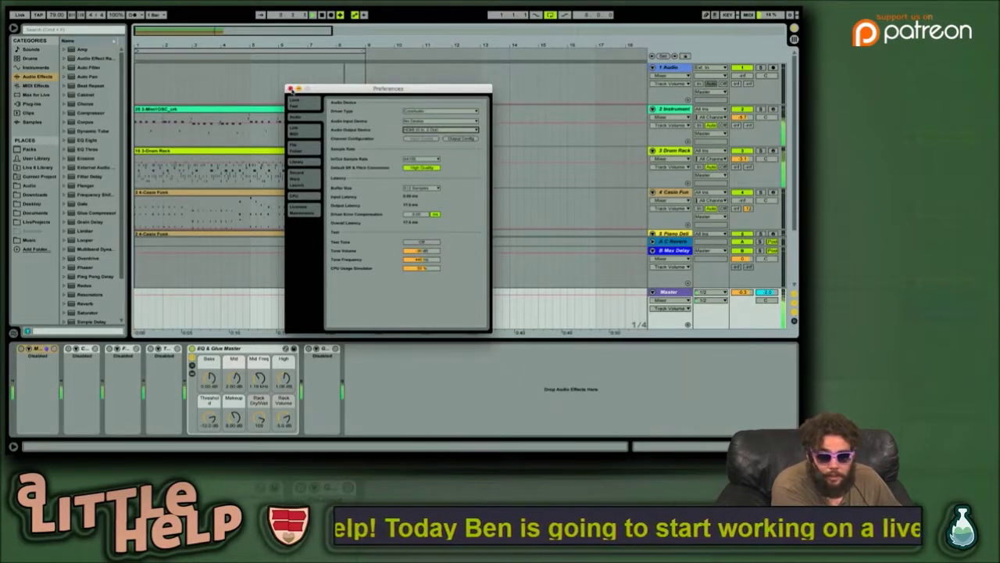
{"action": "left_click", "coordinate": [290, 89]}
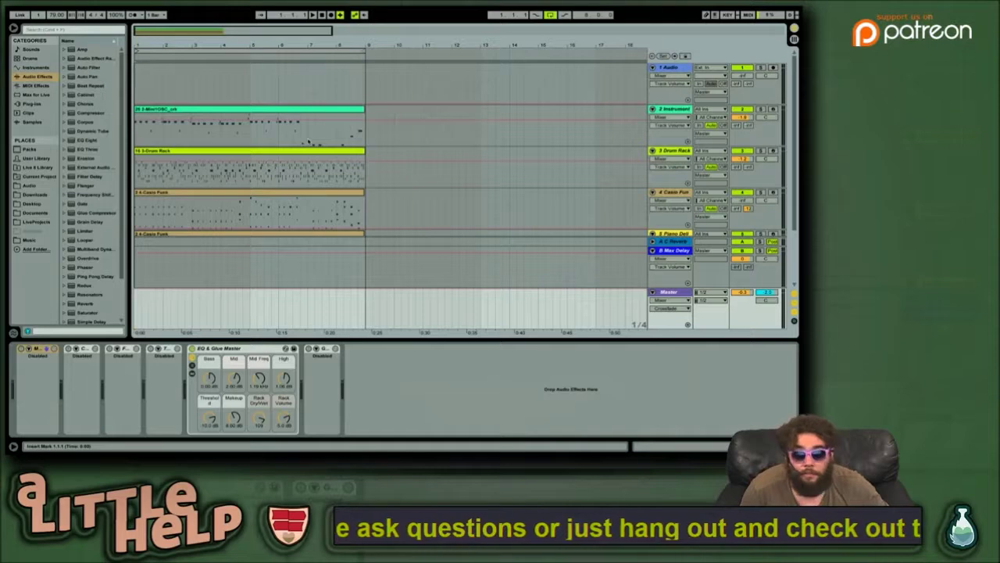
Step: Compare the set's Session View and Arrangement View, ending in the arrangement
{"action": "key", "text": "Tab"}
{"action": "key", "text": "Tab"}
{"action": "key", "text": "Tab"}
{"action": "key", "text": "Tab"}
{"action": "key", "text": "Tab"}
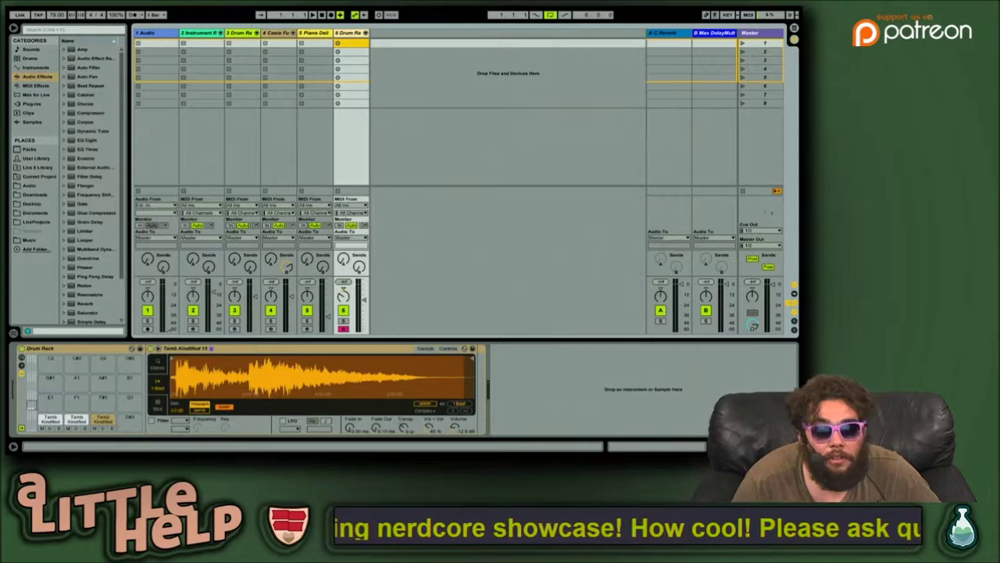
{"action": "key", "text": "Tab"}
{"action": "key", "text": "Tab"}
{"action": "key", "text": "Tab"}
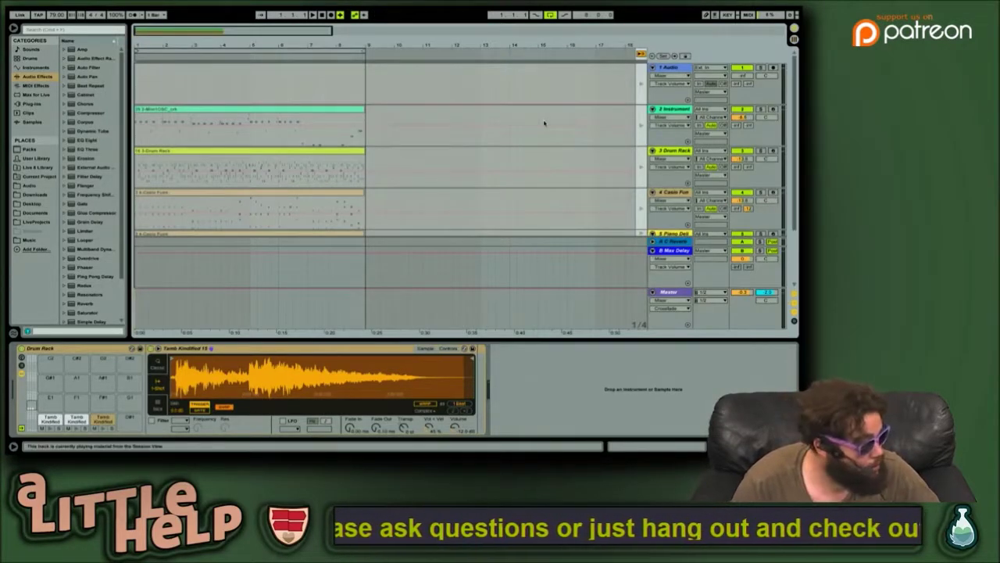
Step: Check the key mappings, leave key mapping mode and return all tracks to arrangement playback
{"action": "key", "text": "ctrl+k"}
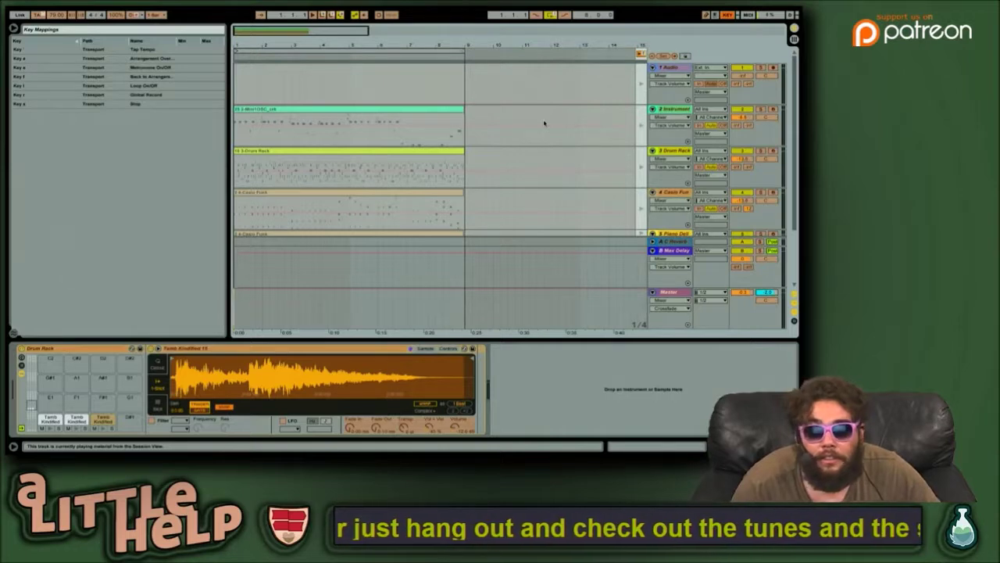
{"action": "key", "text": "ctrl+k"}
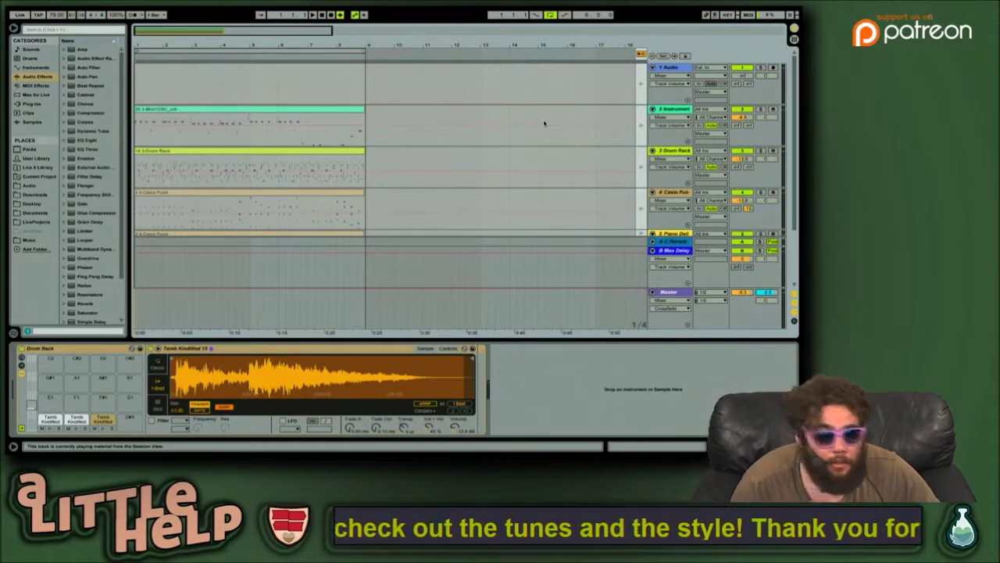
{"action": "key", "text": "F10"}
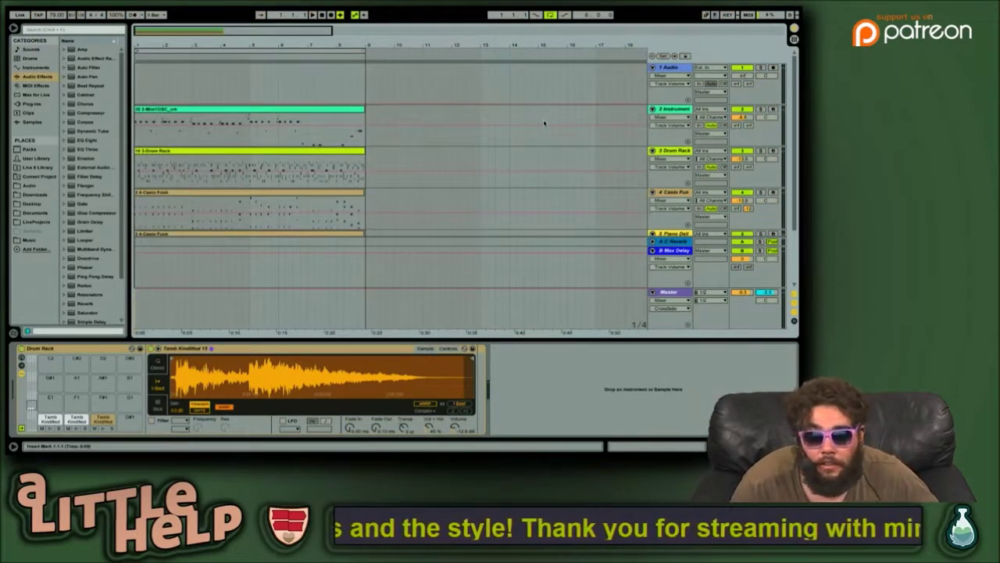
Step: Play the arrangement briefly from its start and look over all of its tracks
{"action": "key", "text": "space"}
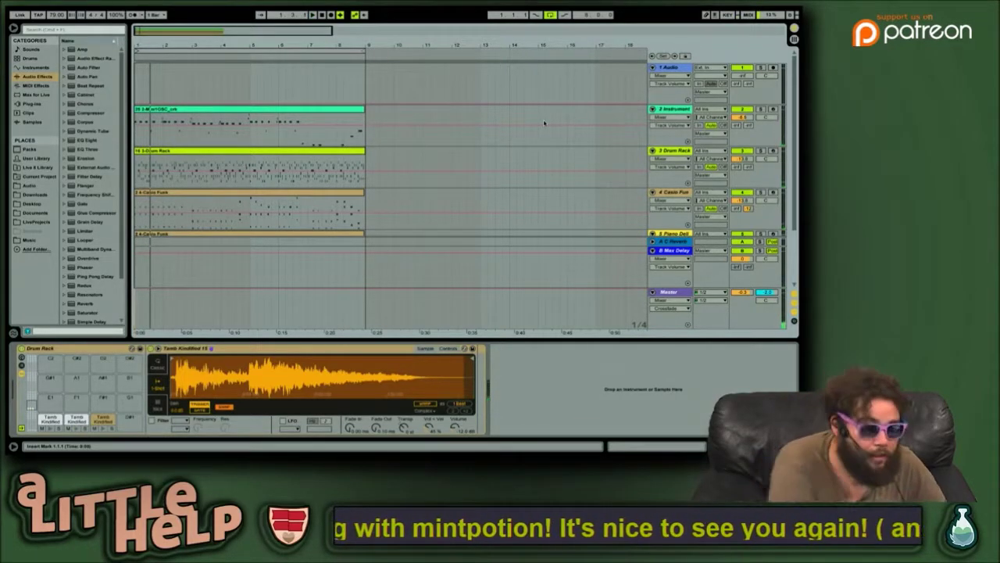
{"action": "scroll", "coordinate": [189, 121], "scroll_direction": "down", "scroll_amount": 3}
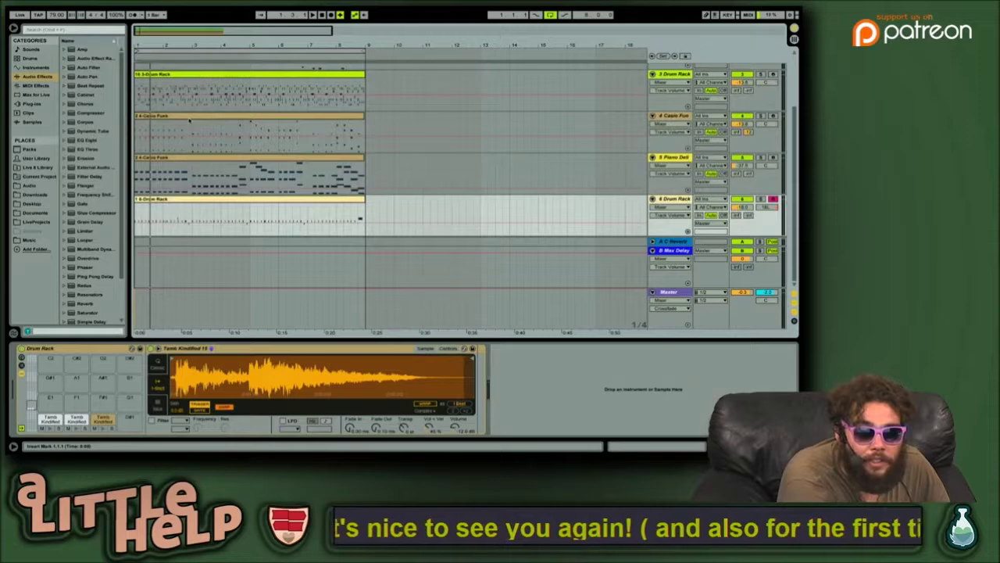
{"action": "scroll", "coordinate": [222, 155], "scroll_direction": "up", "scroll_amount": 3}
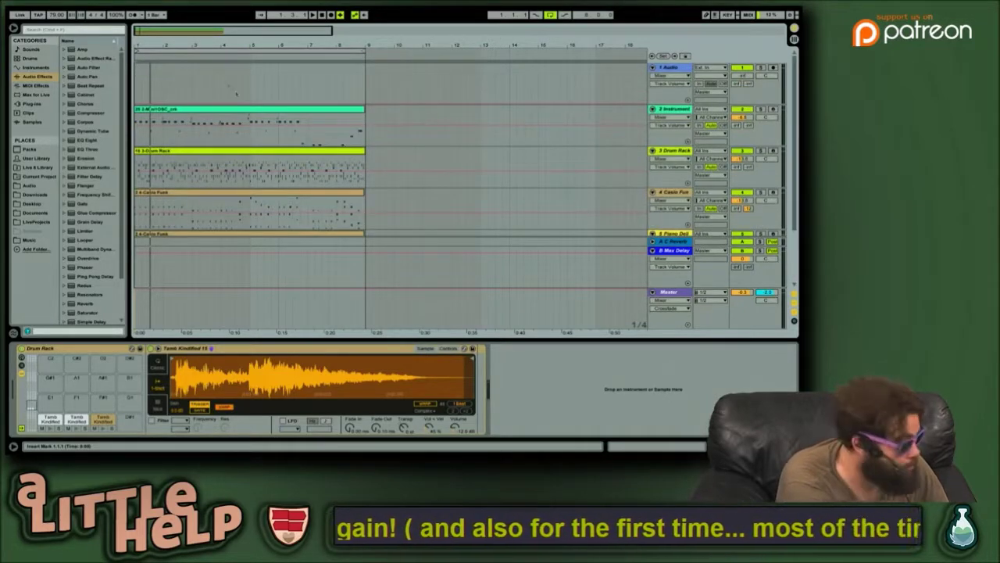
Step: Save the set as a new file named _Nort in the WheelsBeat Project folder
{"action": "key", "text": "ctrl+s"}
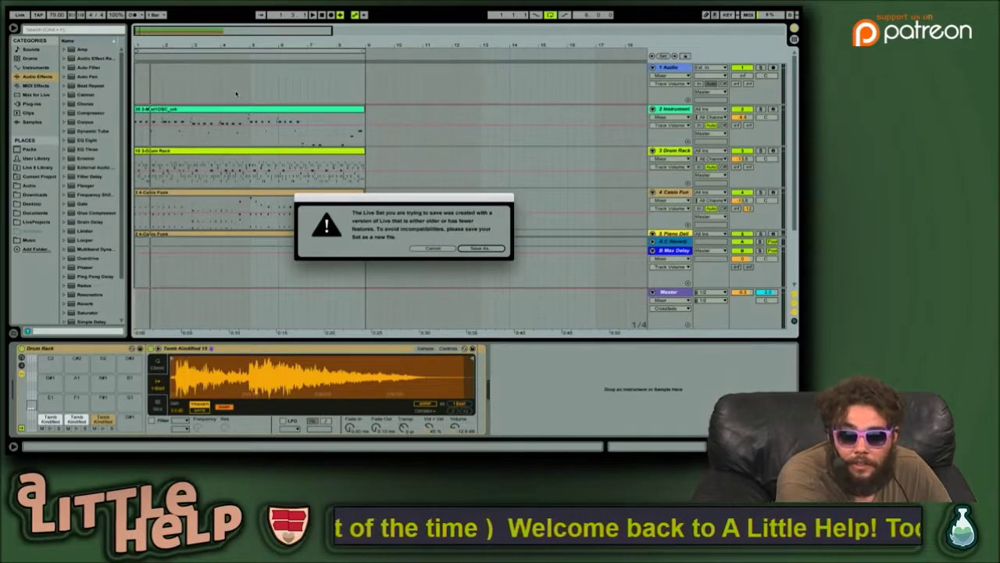
{"action": "mouse_move", "coordinate": [284, 10]}
{"action": "key", "text": "Return"}
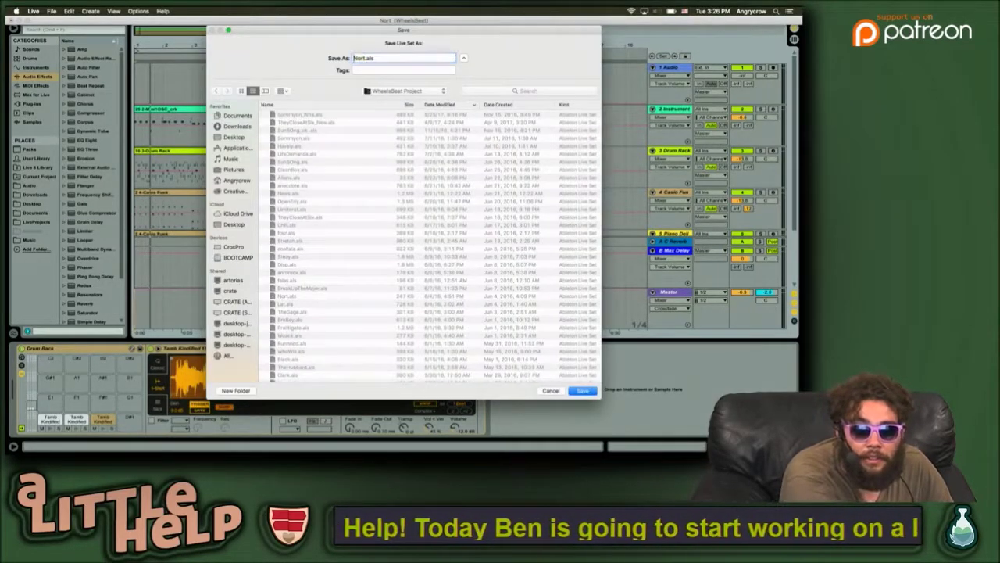
{"action": "type", "text": "ne"}
{"action": "key", "text": "BackSpace"}
{"action": "key", "text": "BackSpace"}
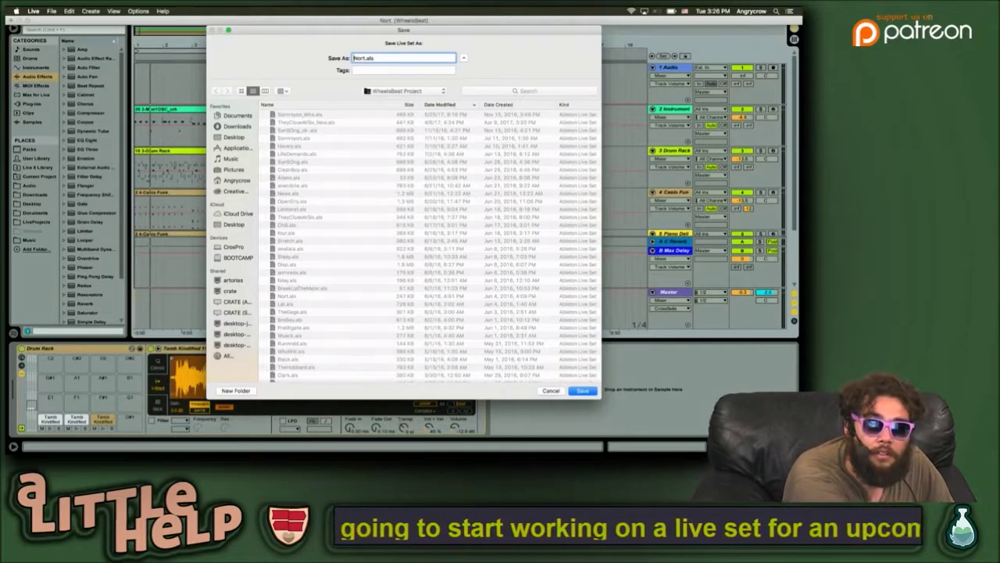
{"action": "key", "text": "Return"}
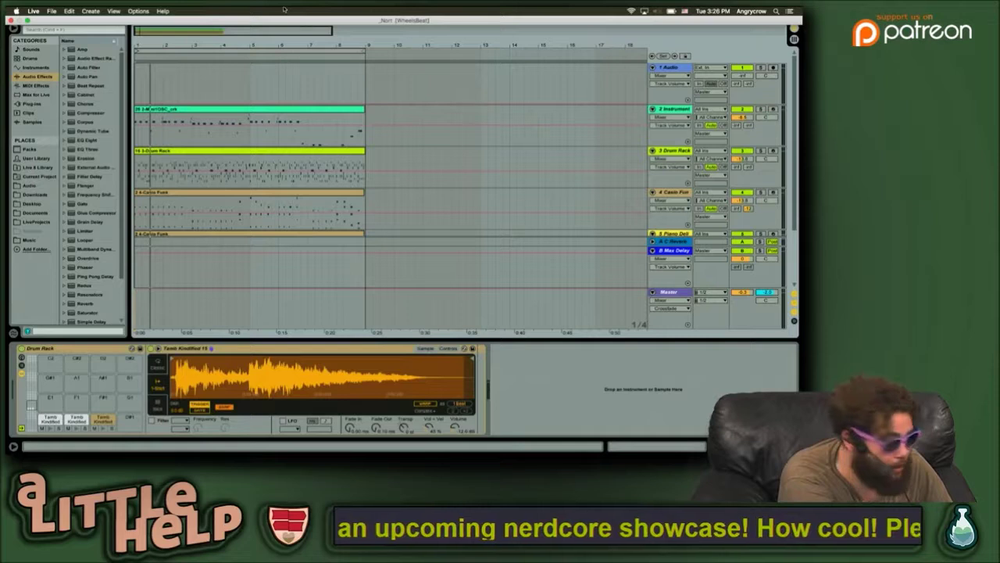
Step: Create a new Live Set and expand the LiveProjects folder under the Audio place in the browser
{"action": "key", "text": "super+n"}
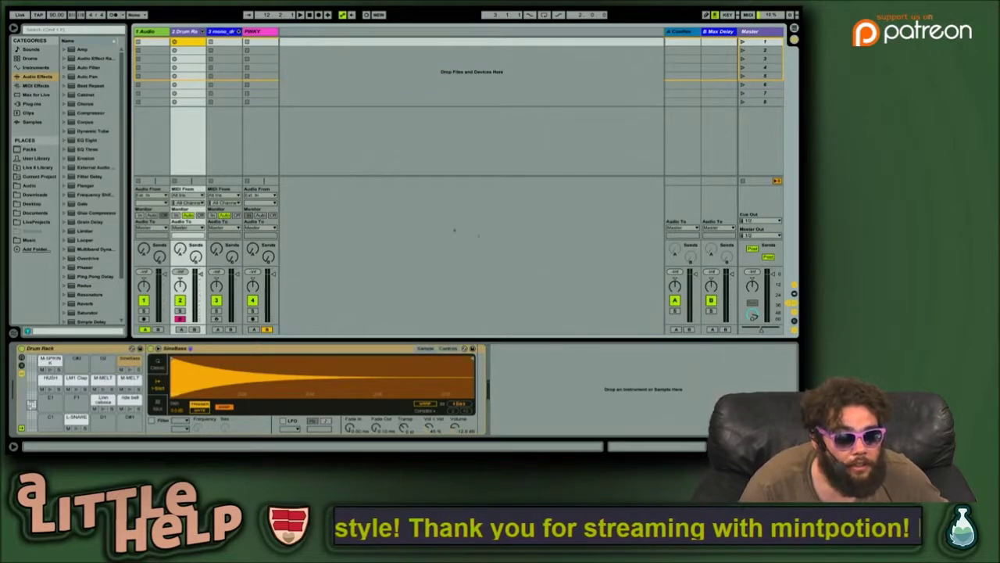
{"action": "left_click", "coordinate": [28, 185]}
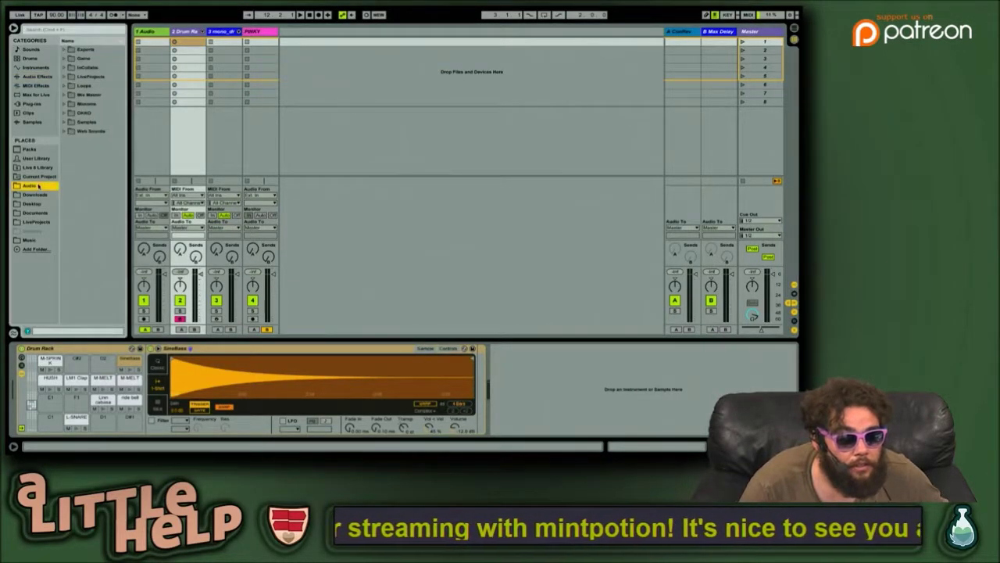
{"action": "left_click", "coordinate": [114, 75]}
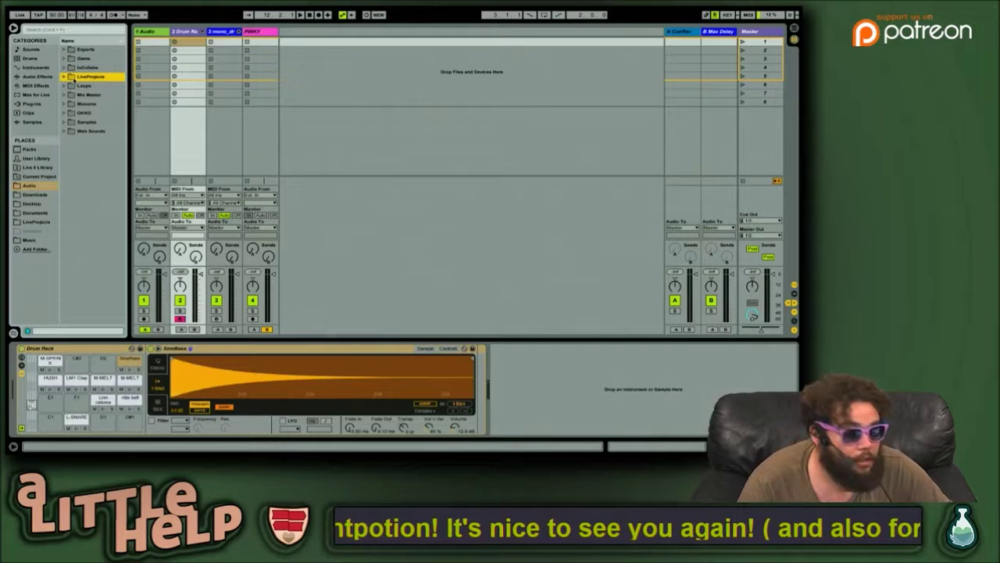
{"action": "key", "text": "Down"}
{"action": "key", "text": "Down"}
{"action": "key", "text": "Up"}
{"action": "key", "text": "Up"}
{"action": "key", "text": "Up"}
{"action": "key", "text": "Up"}
{"action": "key", "text": "Up"}
{"action": "key", "text": "Down"}
{"action": "key", "text": "Up"}
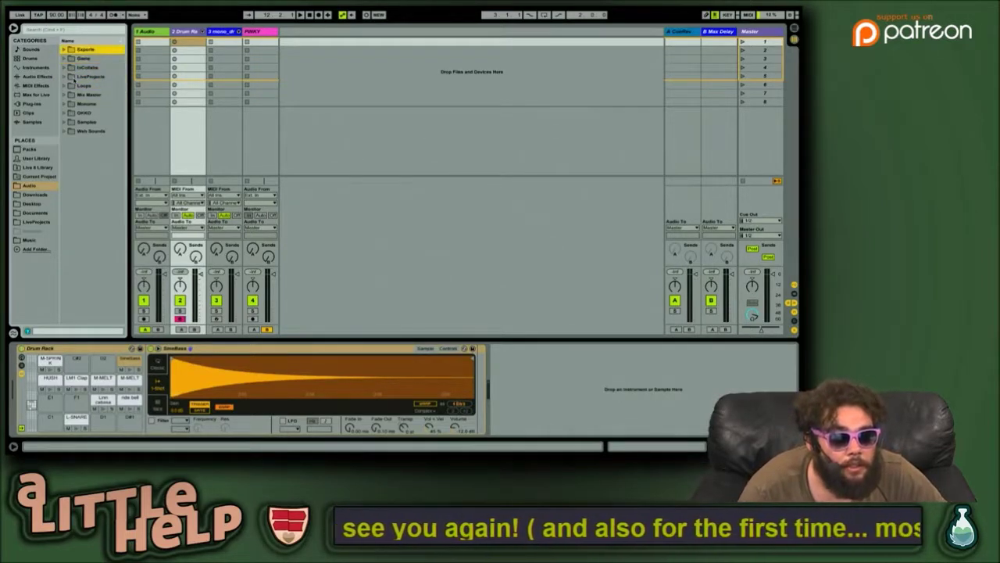
{"action": "key", "text": "Down"}
{"action": "key", "text": "Down"}
{"action": "key", "text": "Down"}
{"action": "key", "text": "Right"}
Step: Go through the projects in LiveProjects and widen the browser so their full names fit
{"action": "key", "text": "Down"}
{"action": "key", "text": "Down"}
{"action": "key", "text": "Down"}
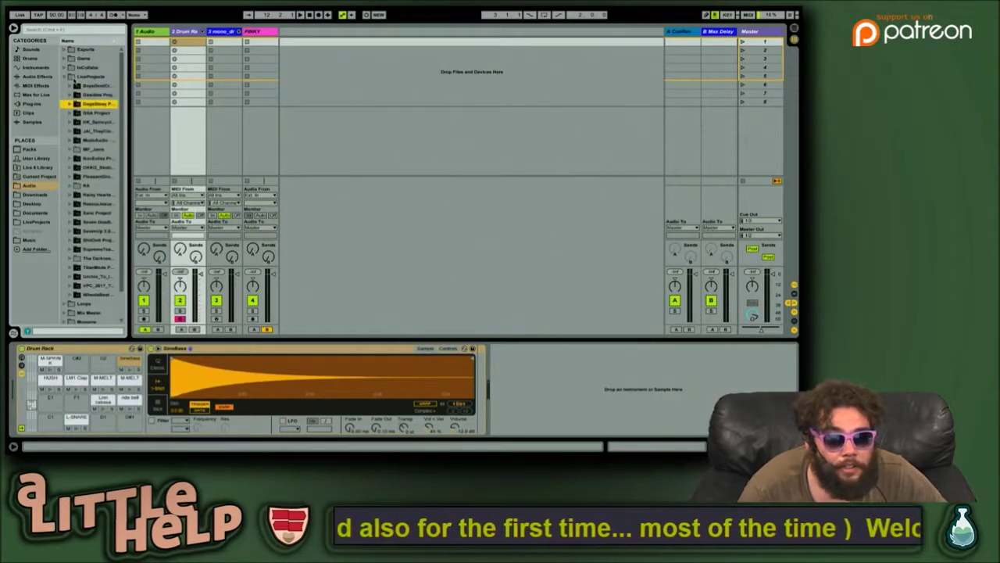
{"action": "key", "text": "Down"}
{"action": "key", "text": "Down"}
{"action": "key", "text": "Down"}
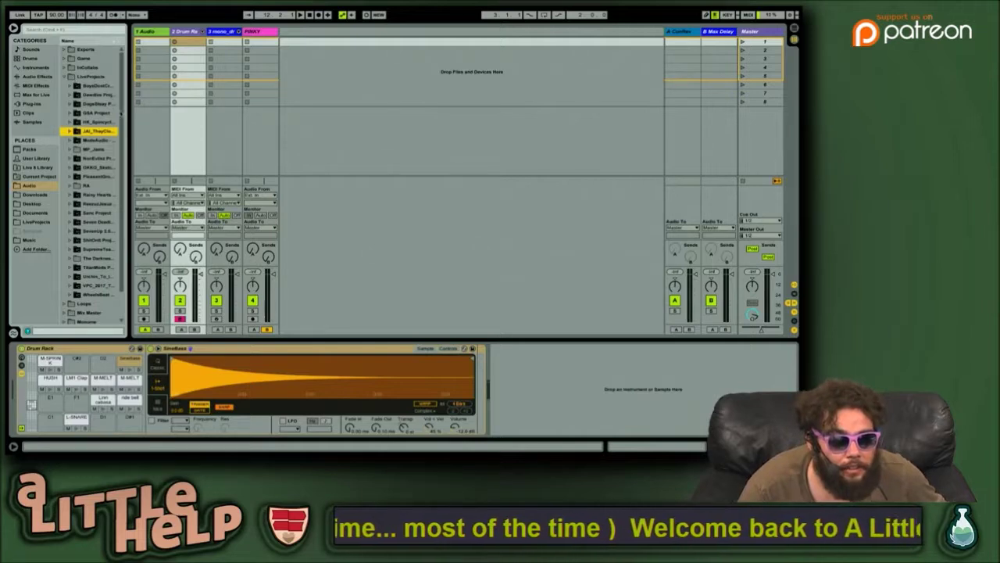
{"action": "left_click_drag", "start_coordinate": [127, 115], "coordinate": [195, 129]}
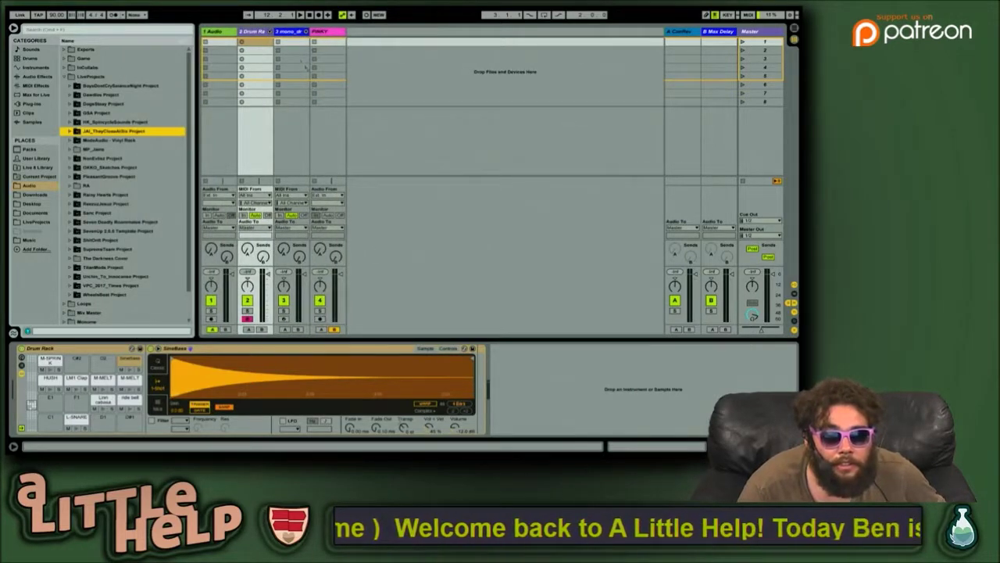
Step: Delete the Drum Rack, mono and PINKY tracks together and insert an empty MIDI track after the audio track
{"action": "left_click", "coordinate": [258, 31]}
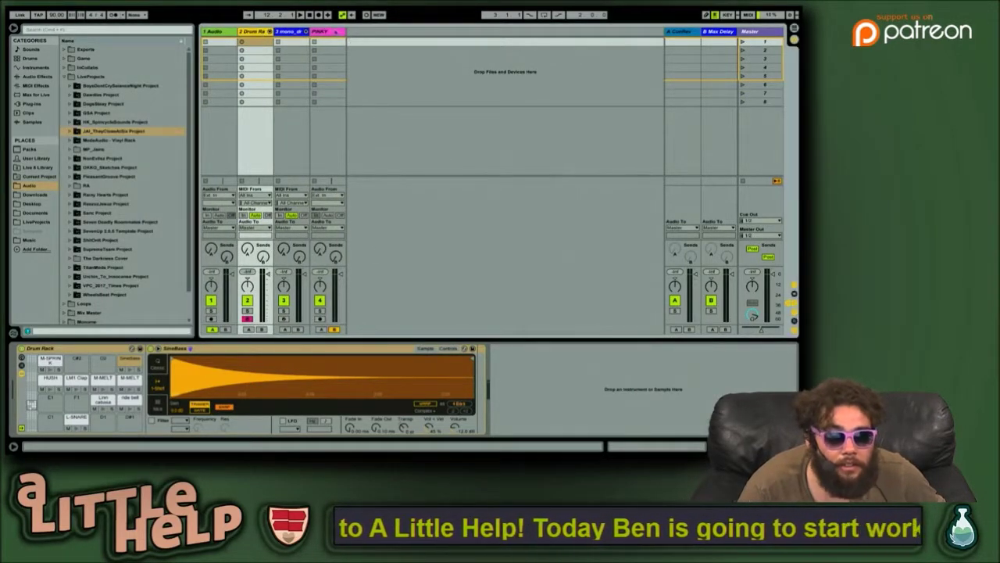
{"action": "left_click", "coordinate": [335, 32]}
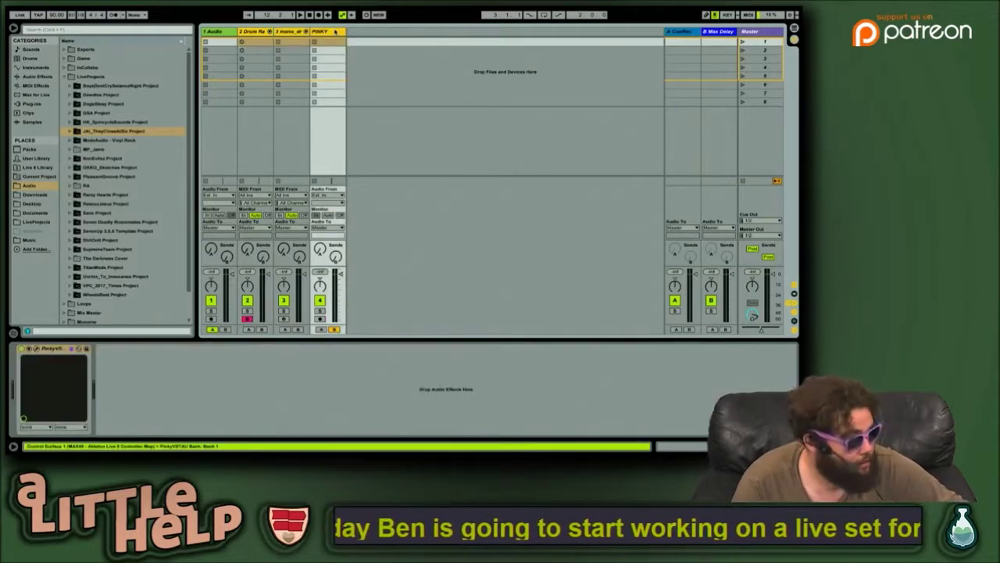
{"action": "key", "text": "Delete"}
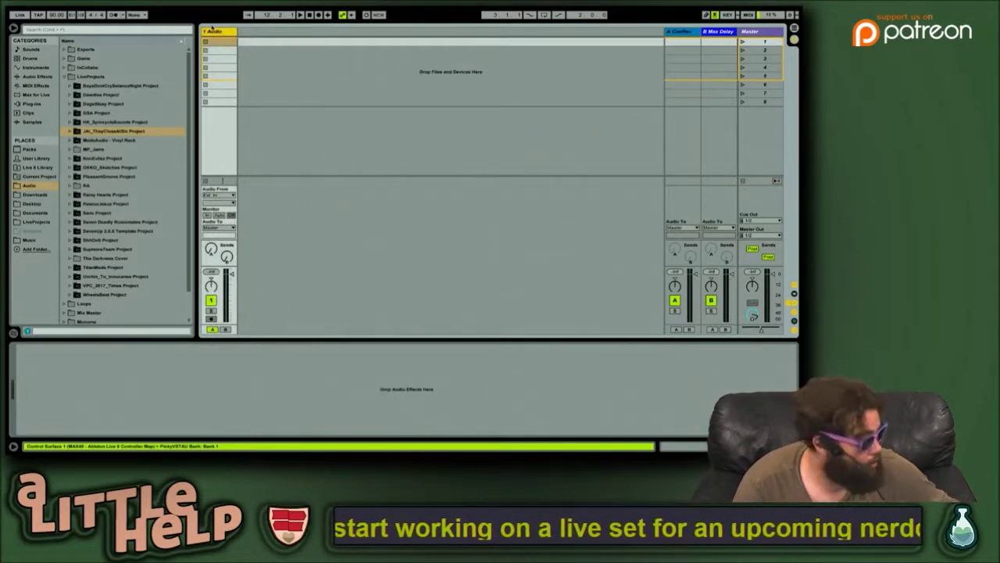
{"action": "key", "text": "ctrl+shift+t"}
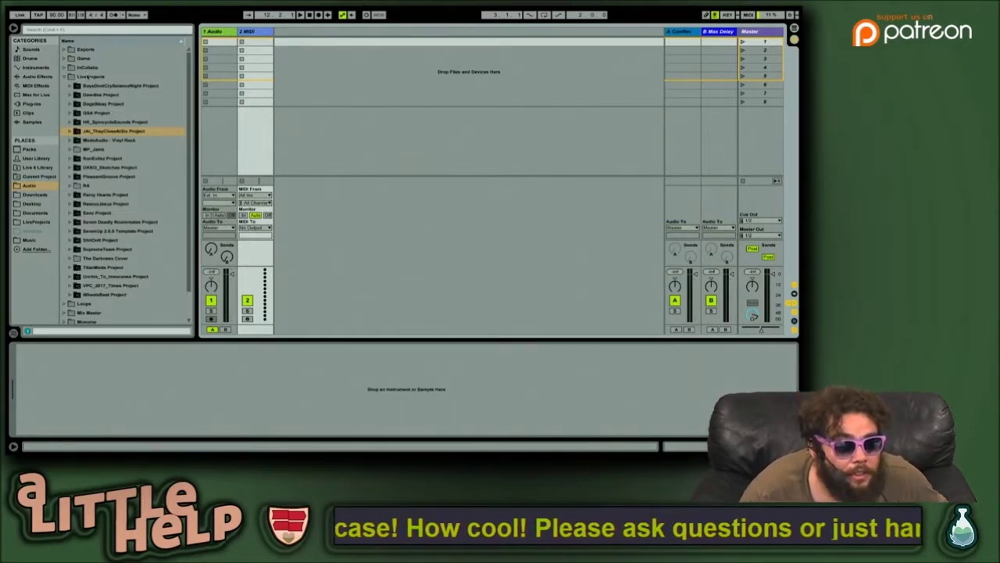
Step: Expand the Dawdles Project folder inside LiveProjects in the browser
{"action": "left_click", "coordinate": [93, 94]}
{"action": "key", "text": "Down"}
{"action": "key", "text": "Down"}
{"action": "key", "text": "Down"}
{"action": "key", "text": "Down"}
{"action": "key", "text": "Down"}
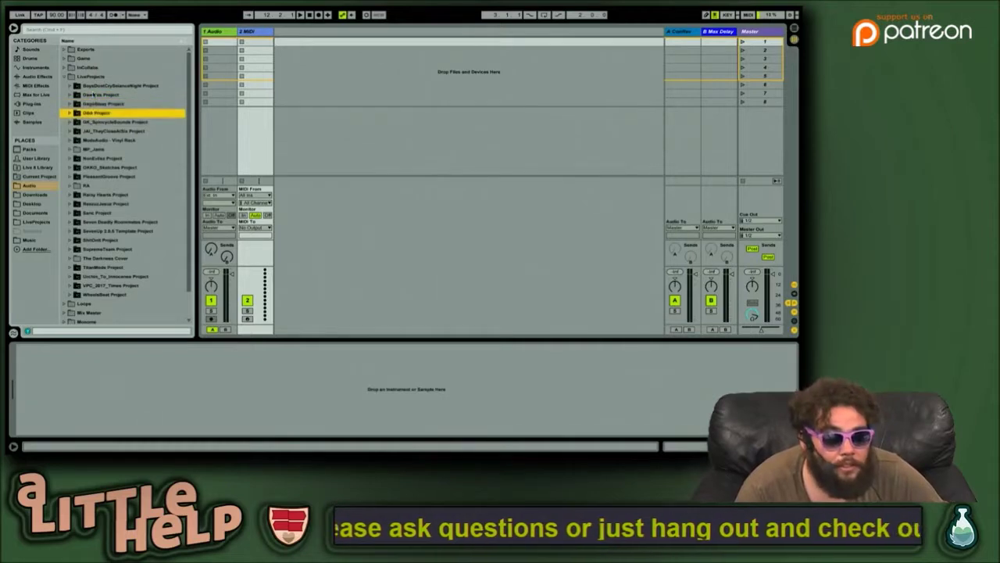
{"action": "key", "text": "Up"}
{"action": "key", "text": "Up"}
{"action": "key", "text": "Up"}
{"action": "key", "text": "Up"}
{"action": "key", "text": "Up"}
{"action": "key", "text": "Right"}
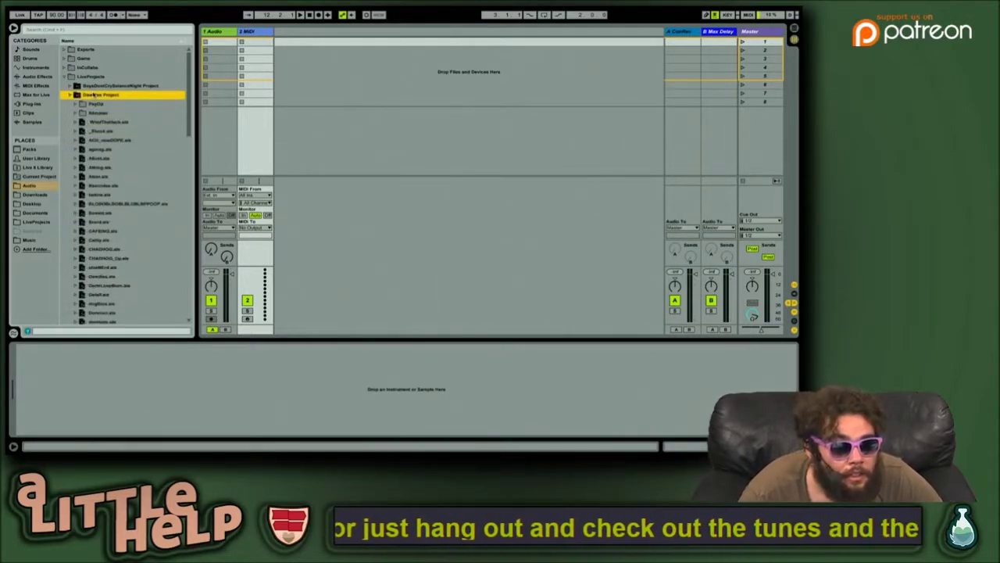
Step: Go through the Live Sets listed inside the Dawdles Project folder to find material for the performance
{"action": "key", "text": "Down"}
{"action": "key", "text": "Down"}
{"action": "key", "text": "Down"}
{"action": "key", "text": "Down"}
{"action": "key", "text": "Down"}
{"action": "key", "text": "Down"}
{"action": "key", "text": "Down"}
{"action": "key", "text": "Down"}
{"action": "key", "text": "Down"}
{"action": "key", "text": "Down"}
{"action": "key", "text": "Down"}
{"action": "key", "text": "Down"}
{"action": "key", "text": "Down"}
{"action": "key", "text": "Down"}
{"action": "key", "text": "Down"}
{"action": "key", "text": "Down"}
{"action": "key", "text": "Down"}
{"action": "key", "text": "Down"}
{"action": "key", "text": "Down"}
{"action": "key", "text": "Down"}
{"action": "key", "text": "Down"}
{"action": "key", "text": "Down"}
{"action": "key", "text": "Down"}
{"action": "key", "text": "Down"}
{"action": "key", "text": "Down"}
{"action": "key", "text": "Down"}
{"action": "key", "text": "Down"}
{"action": "key", "text": "Down"}
{"action": "key", "text": "Down"}
{"action": "key", "text": "Down"}
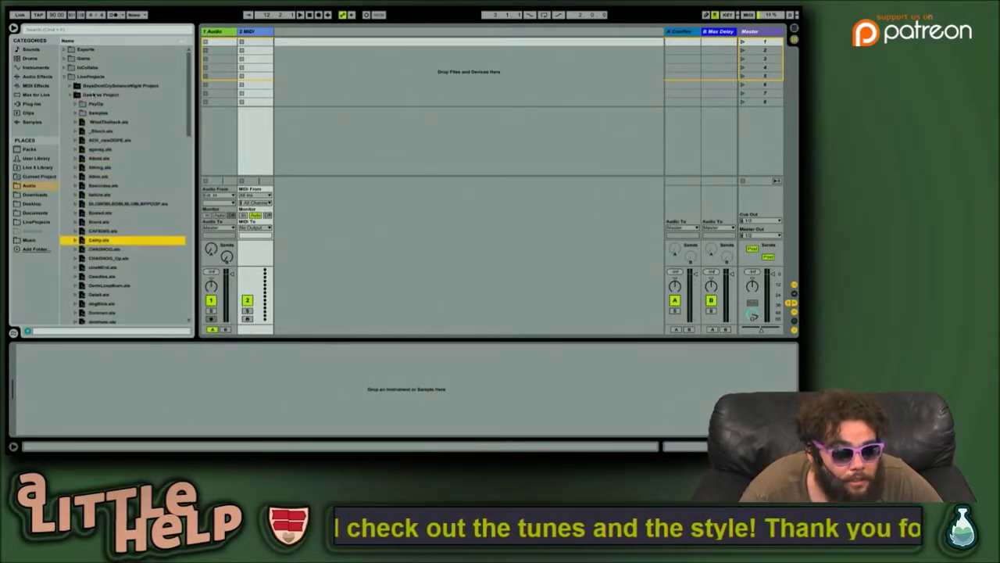
{"action": "key", "text": "Down"}
{"action": "key", "text": "Down"}
{"action": "key", "text": "Down"}
{"action": "key", "text": "Down"}
{"action": "key", "text": "Down"}
{"action": "key", "text": "Down"}
{"action": "key", "text": "Down"}
{"action": "key", "text": "Down"}
{"action": "key", "text": "Down"}
{"action": "key", "text": "Down"}
{"action": "key", "text": "Down"}
{"action": "key", "text": "Down"}
{"action": "key", "text": "Down"}
{"action": "key", "text": "Down"}
{"action": "key", "text": "Down"}
{"action": "key", "text": "Down"}
{"action": "key", "text": "Down"}
{"action": "key", "text": "Down"}
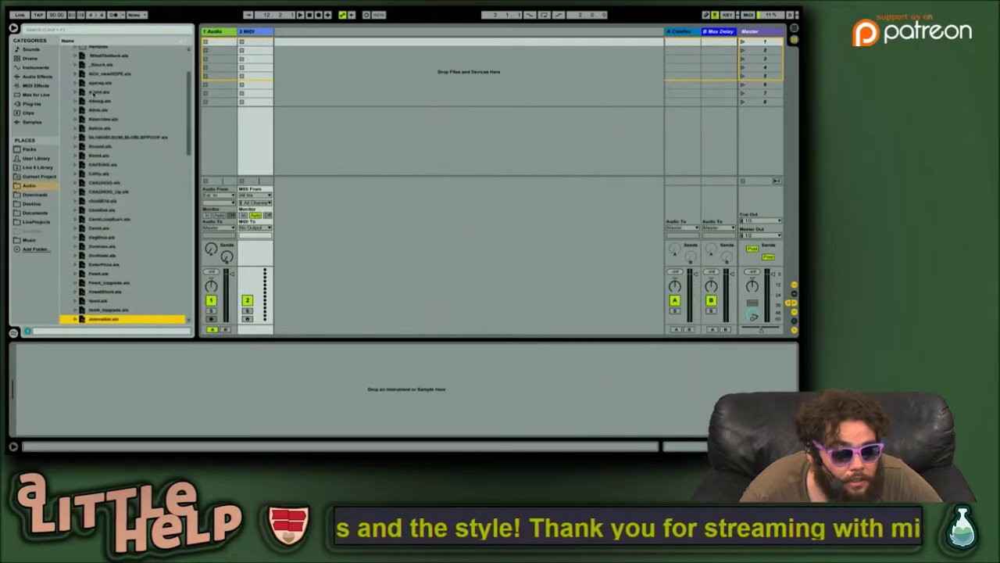
{"action": "key", "text": "Down"}
{"action": "key", "text": "Down"}
{"action": "key", "text": "Down"}
{"action": "key", "text": "Down"}
{"action": "key", "text": "Down"}
{"action": "key", "text": "Down"}
{"action": "key", "text": "Down"}
{"action": "key", "text": "Down"}
{"action": "key", "text": "Down"}
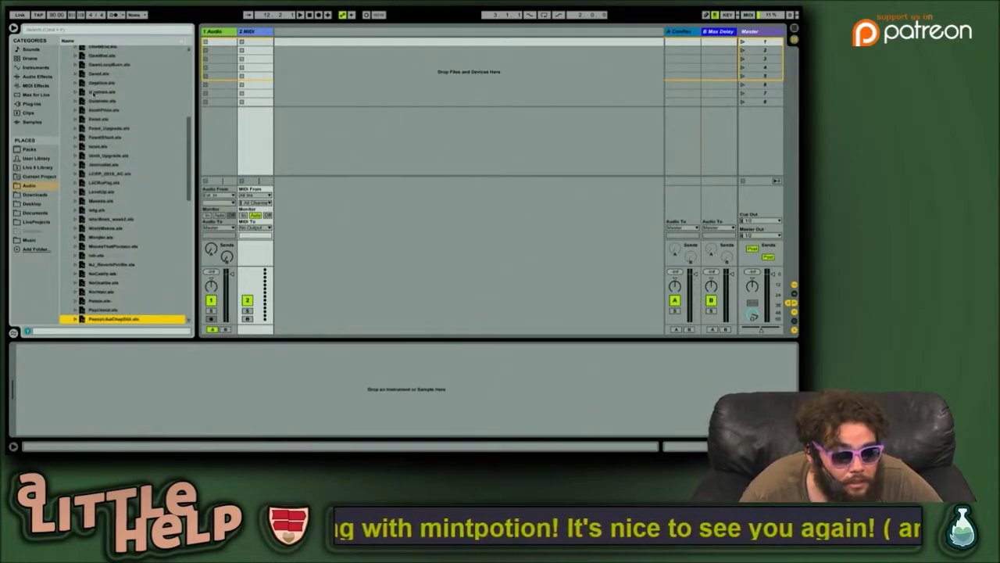
{"action": "scroll", "coordinate": [93, 92], "scroll_direction": "down", "scroll_amount": 2}
{"action": "scroll", "coordinate": [92, 92], "scroll_direction": "down", "scroll_amount": 5}
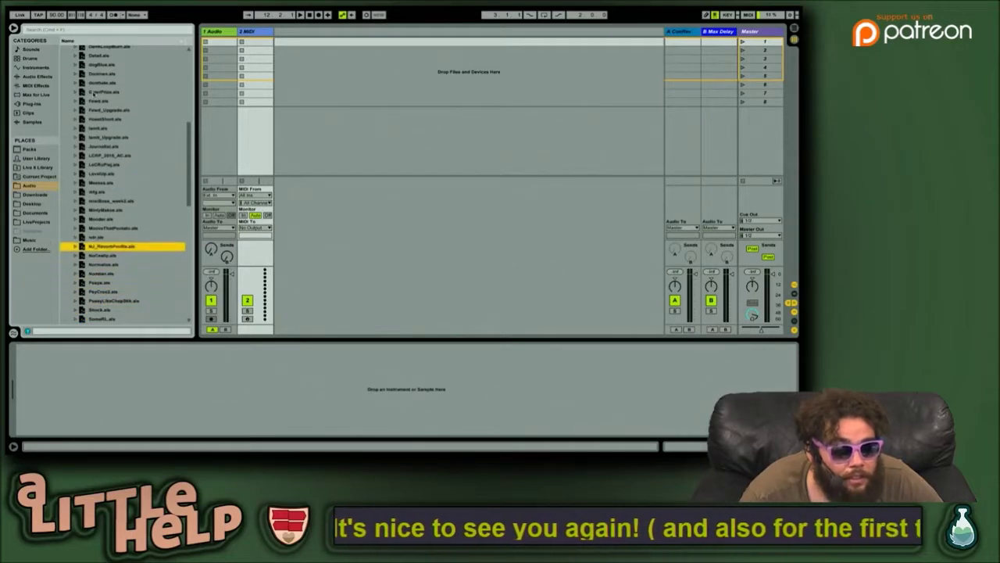
{"action": "scroll", "coordinate": [93, 92], "scroll_direction": "up", "scroll_amount": 10}
{"action": "scroll", "coordinate": [92, 92], "scroll_direction": "up", "scroll_amount": 1}
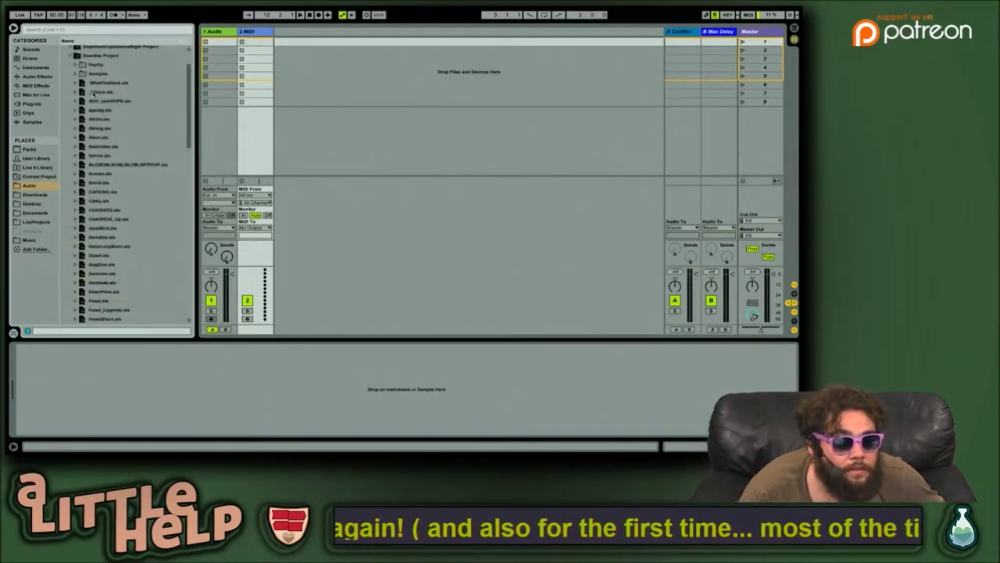
Step: Expand the _Shock.als set in the Dawdles Project to list its tracks and switch to the Arrangement View
{"action": "left_click", "coordinate": [102, 92]}
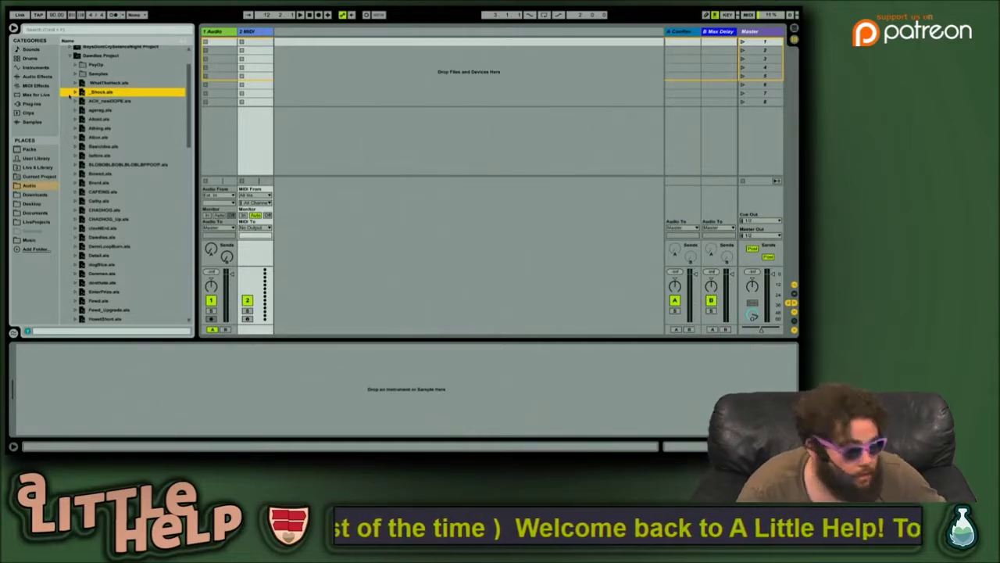
{"action": "left_click", "coordinate": [73, 92]}
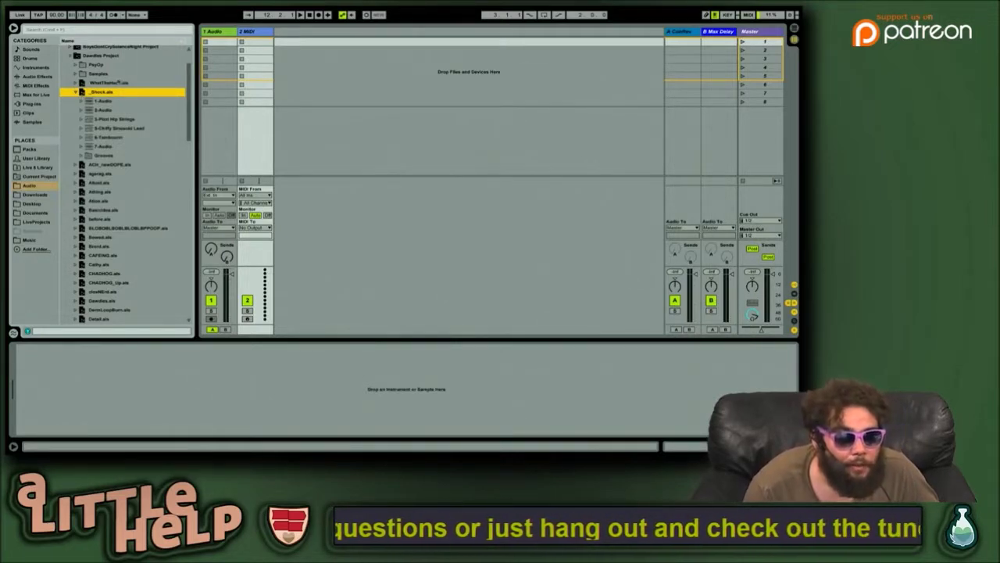
{"action": "left_click", "coordinate": [111, 101]}
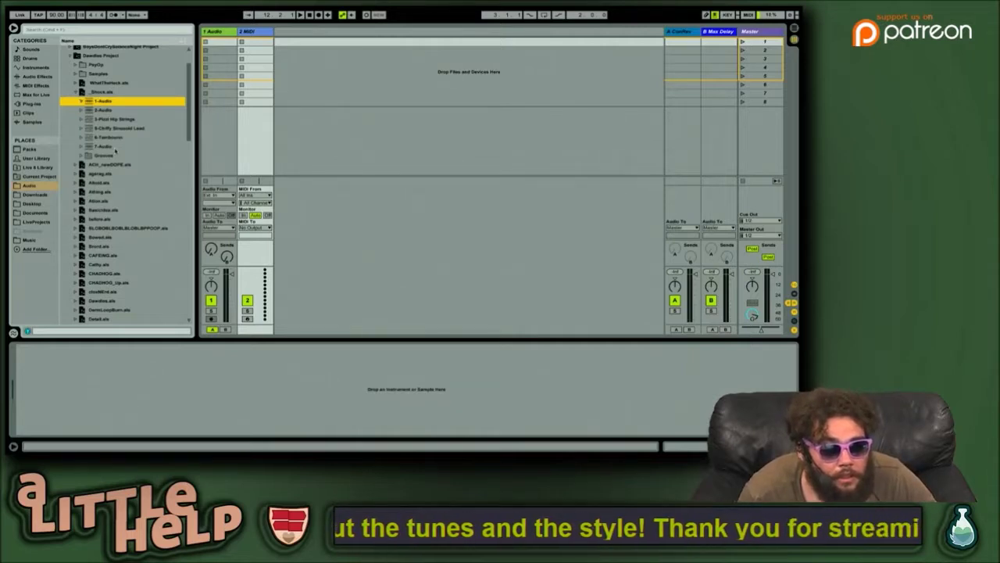
{"action": "key", "text": "Down"}
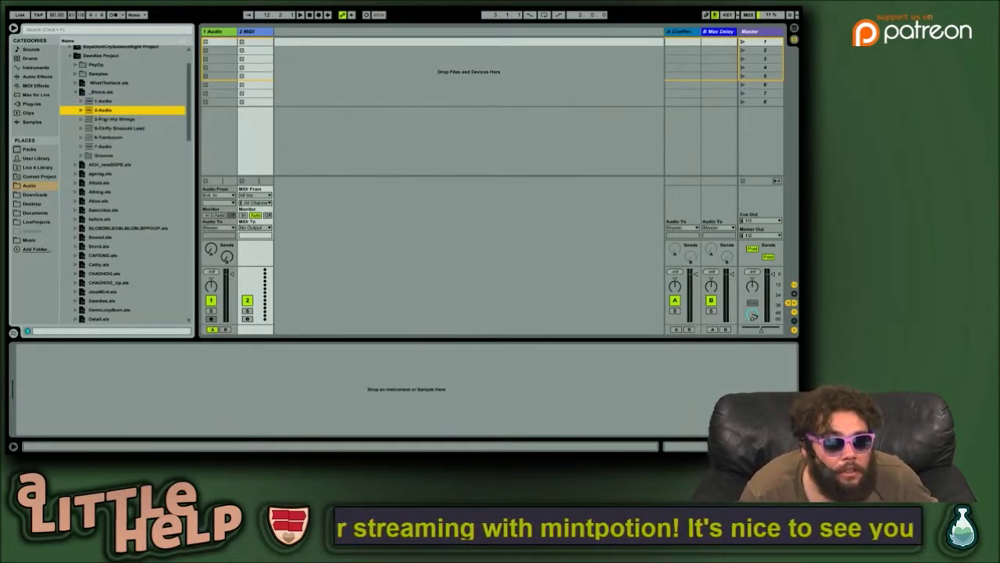
{"action": "left_click", "coordinate": [107, 119]}
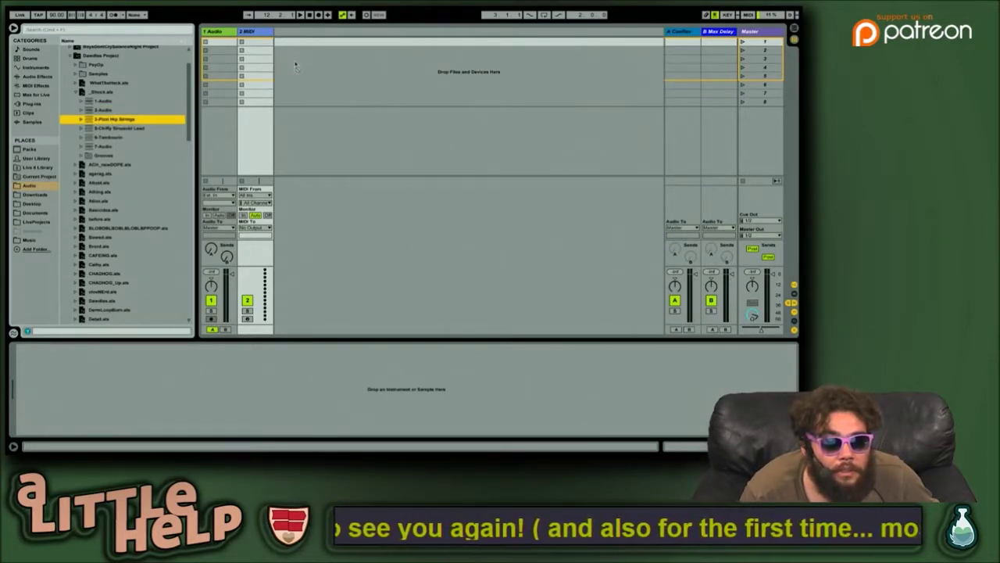
{"action": "key", "text": "Tab"}
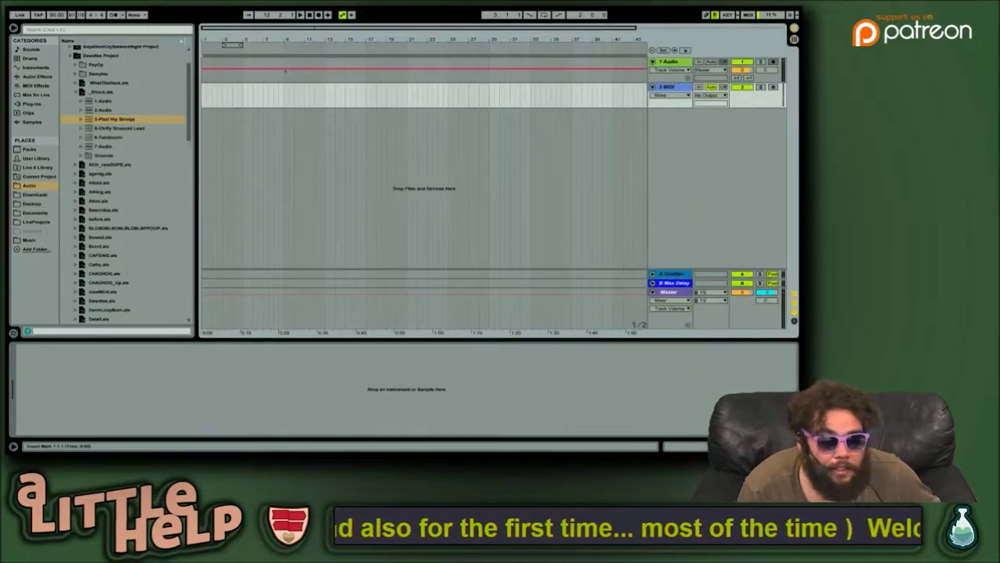
Step: Load the 3-Pizzi Hip Strings track from _Shock.als into the empty area below the MIDI track
{"action": "left_click", "coordinate": [106, 118]}
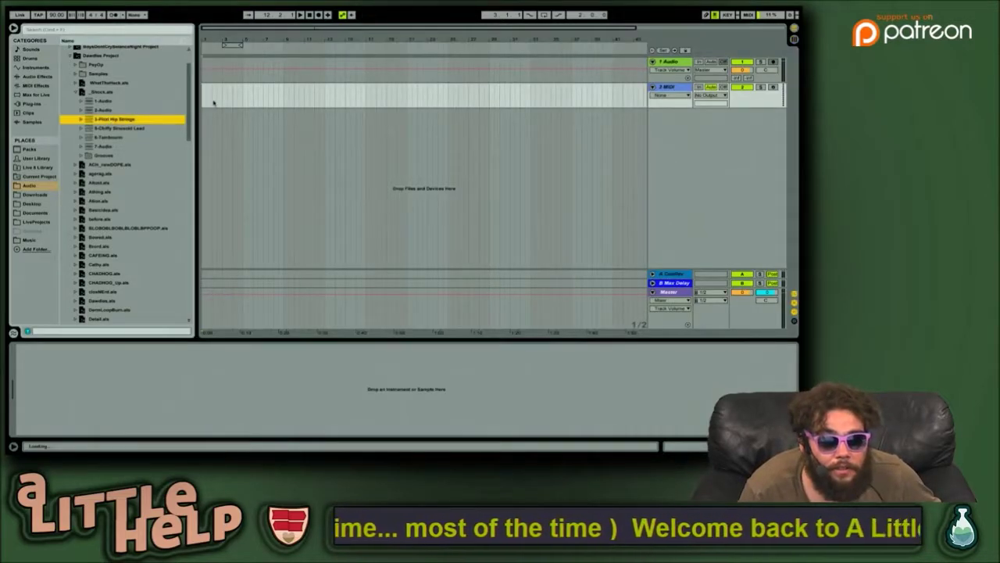
{"action": "left_click_drag", "start_coordinate": [237, 132], "coordinate": [232, 130]}
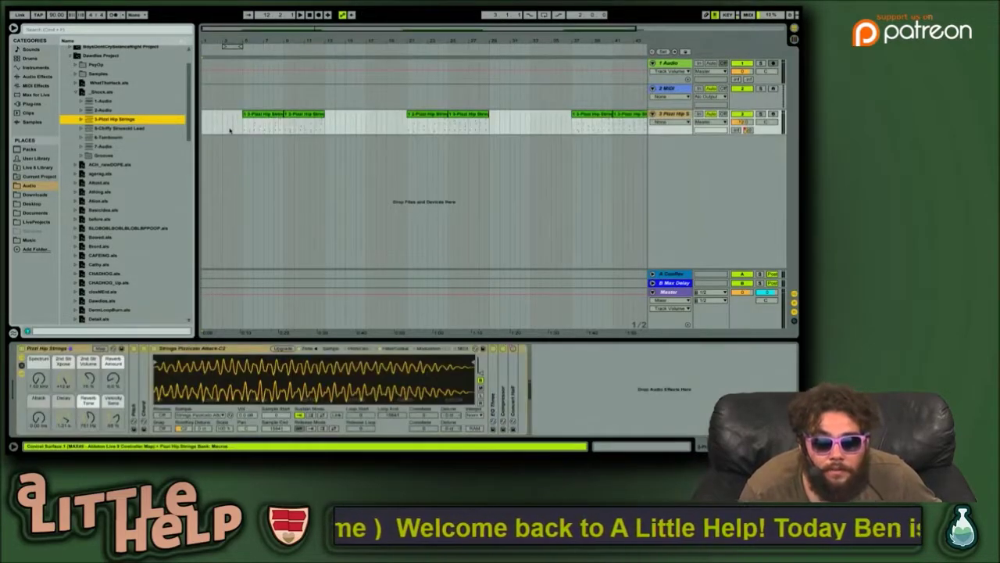
{"action": "left_click", "coordinate": [246, 131]}
{"action": "left_click_drag", "start_coordinate": [332, 35], "coordinate": [332, 22]}
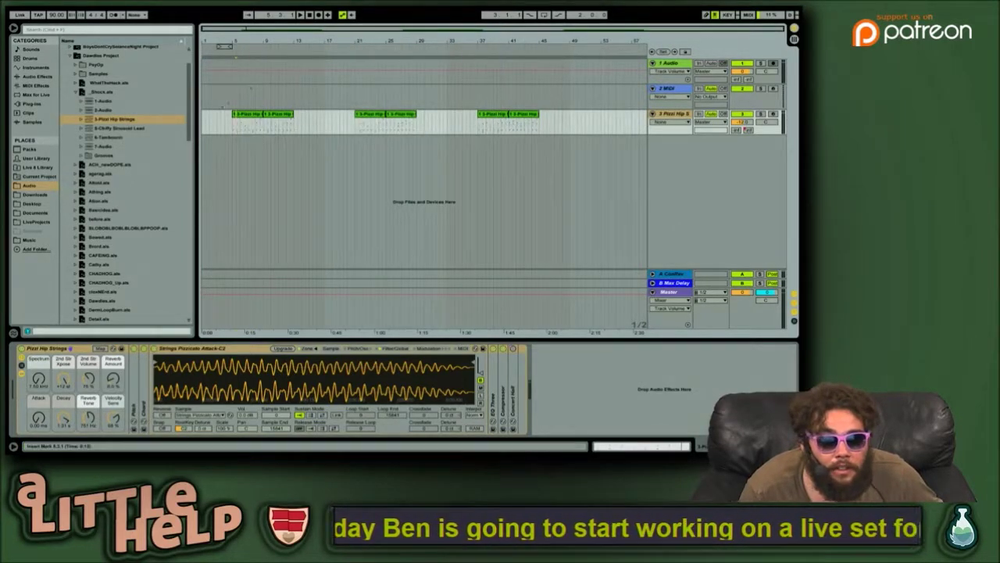
{"action": "left_click", "coordinate": [227, 127]}
{"action": "left_click", "coordinate": [231, 126]}
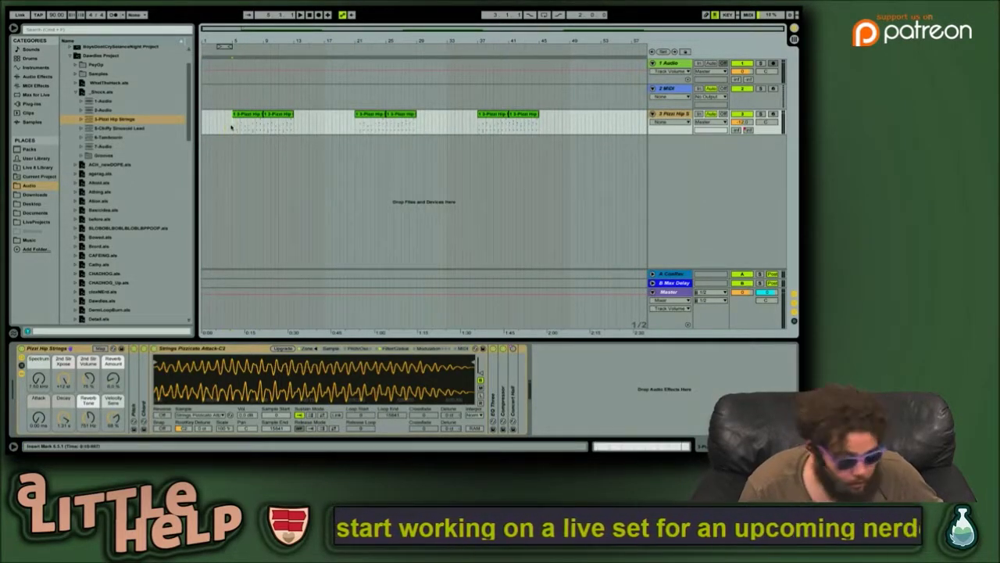
Step: Try to load all six tracks of _Shock.als, 1-Audio through 7-Audio, into the arrangement at once
{"action": "left_click", "coordinate": [124, 101]}
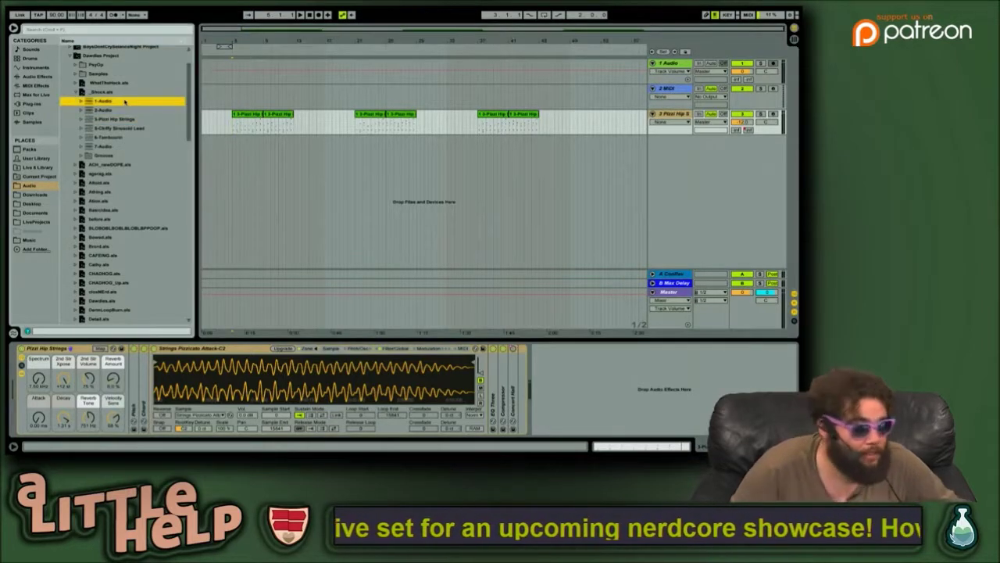
{"action": "key", "text": "Down"}
{"action": "key", "text": "Down"}
{"action": "key", "text": "Down"}
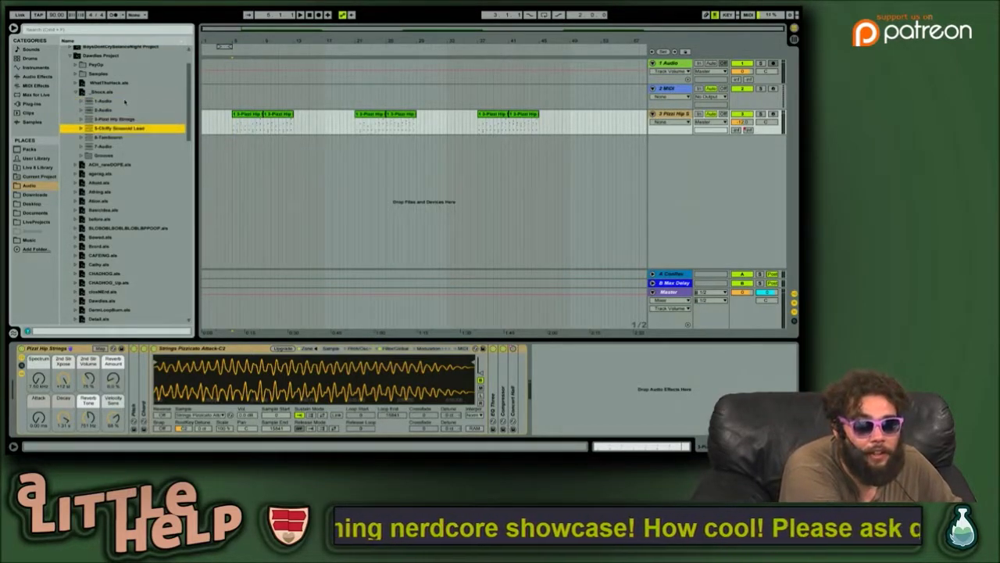
{"action": "key", "text": "Up"}
{"action": "key", "text": "Up"}
{"action": "key", "text": "Up"}
{"action": "key", "text": "Up"}
{"action": "key", "text": "shift+Down"}
{"action": "key", "text": "shift+Down"}
{"action": "key", "text": "shift+Down"}
{"action": "key", "text": "shift+Down"}
{"action": "key", "text": "shift+Down"}
{"action": "key", "text": "shift+Down"}
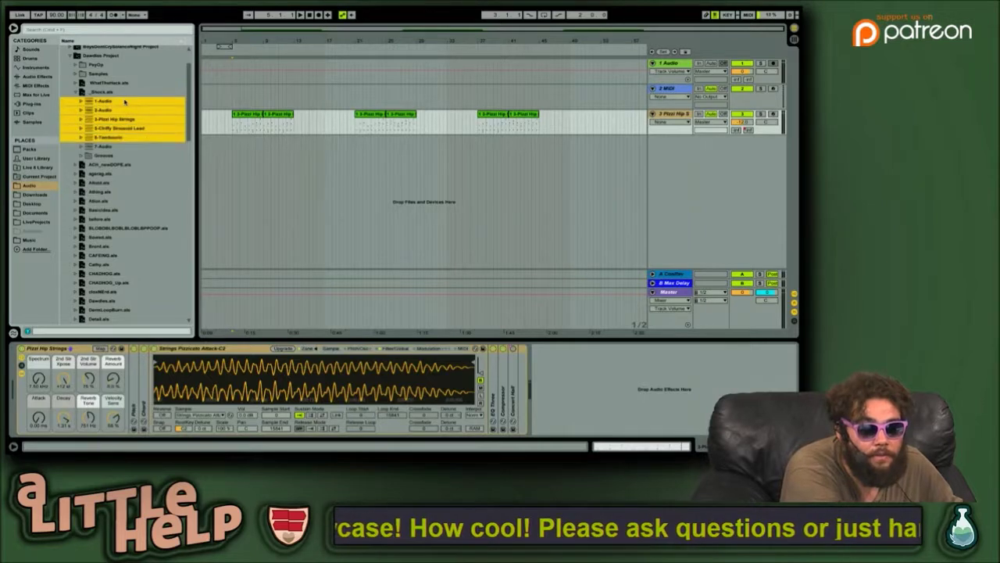
{"action": "left_click_drag", "start_coordinate": [102, 107], "coordinate": [279, 148]}
{"action": "left_click", "coordinate": [248, 149]}
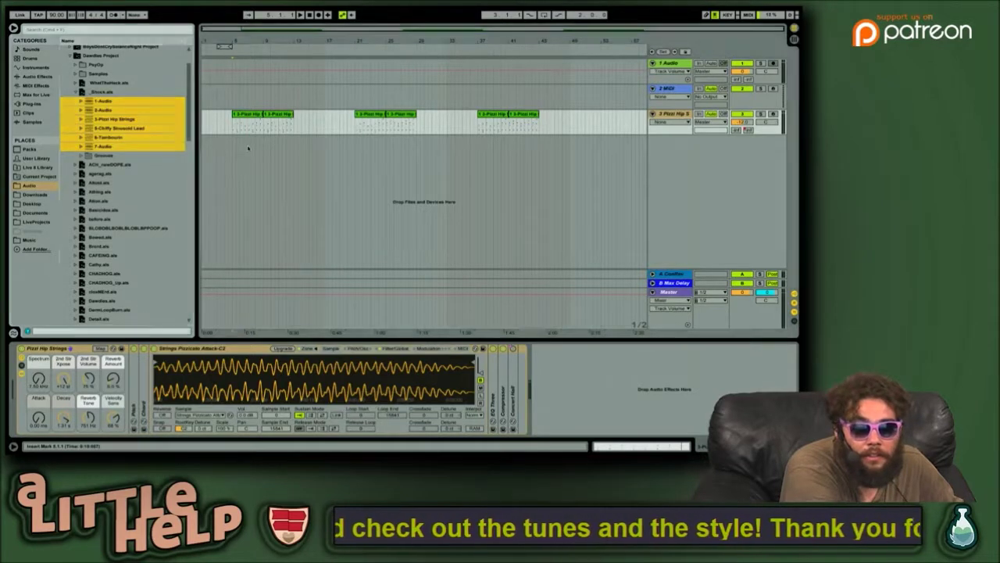
Step: Delete all the Pizzi Hip Strings clips from the arrangement and remove their track
{"action": "left_click", "coordinate": [247, 114]}
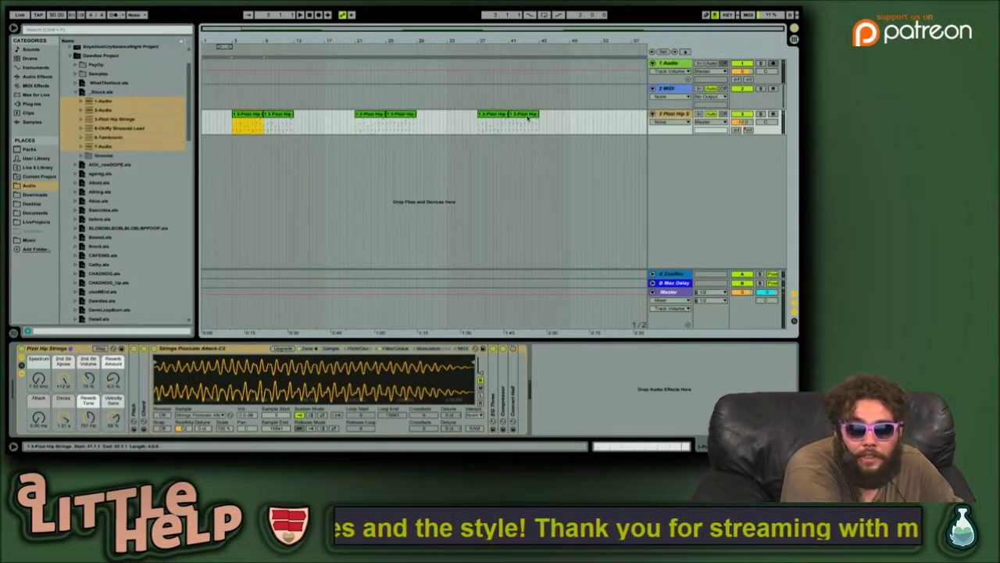
{"action": "left_click", "coordinate": [528, 115], "text": "shift"}
{"action": "key", "text": "Delete"}
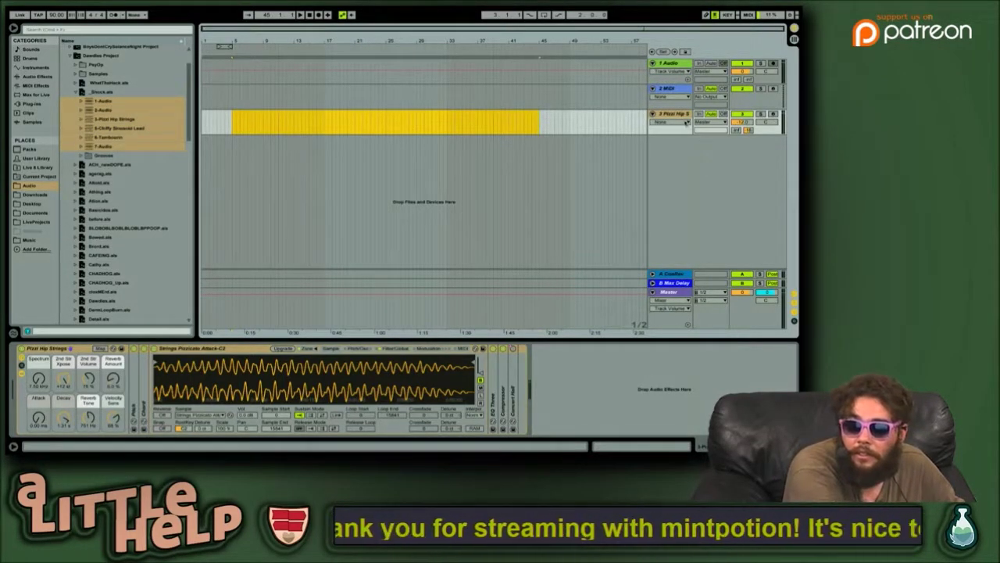
{"action": "left_click", "coordinate": [686, 121]}
{"action": "key", "text": "Delete"}
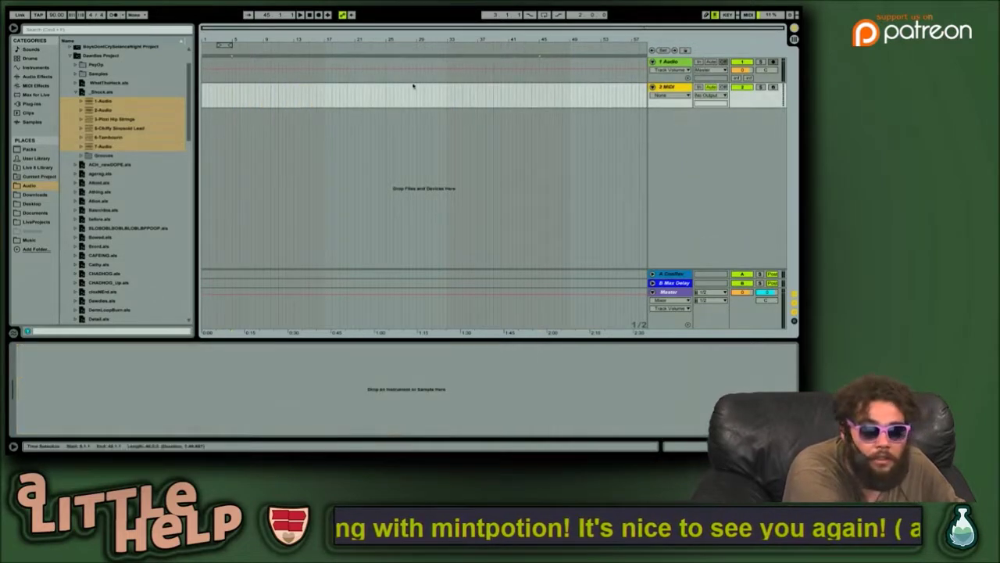
Step: Load the 3-Pizzi Hip Strings track from _Shock.als below the MIDI track and play its first two clips
{"action": "left_click_drag", "start_coordinate": [93, 102], "coordinate": [204, 95]}
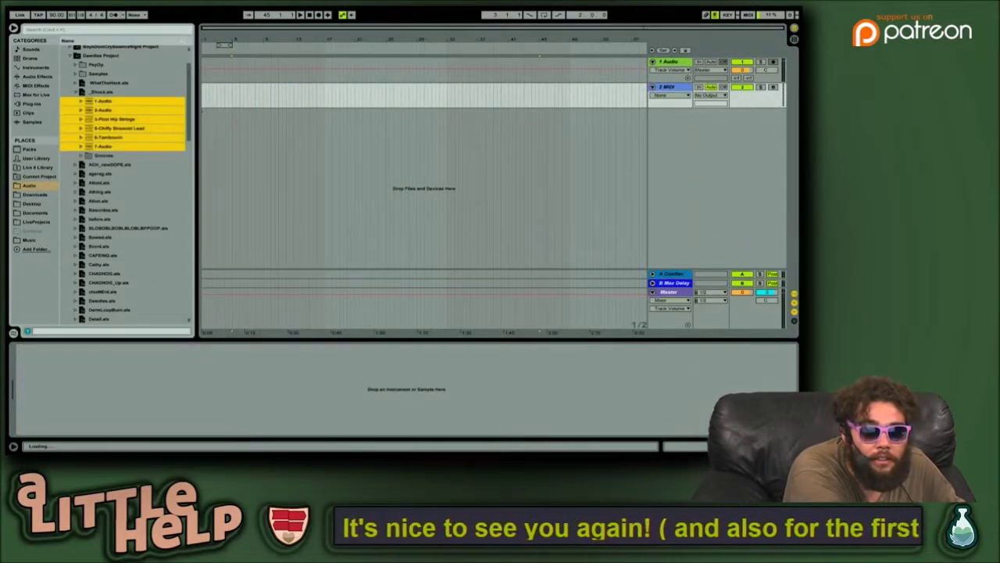
{"action": "left_click_drag", "start_coordinate": [97, 101], "coordinate": [224, 119]}
{"action": "left_click", "coordinate": [111, 165]}
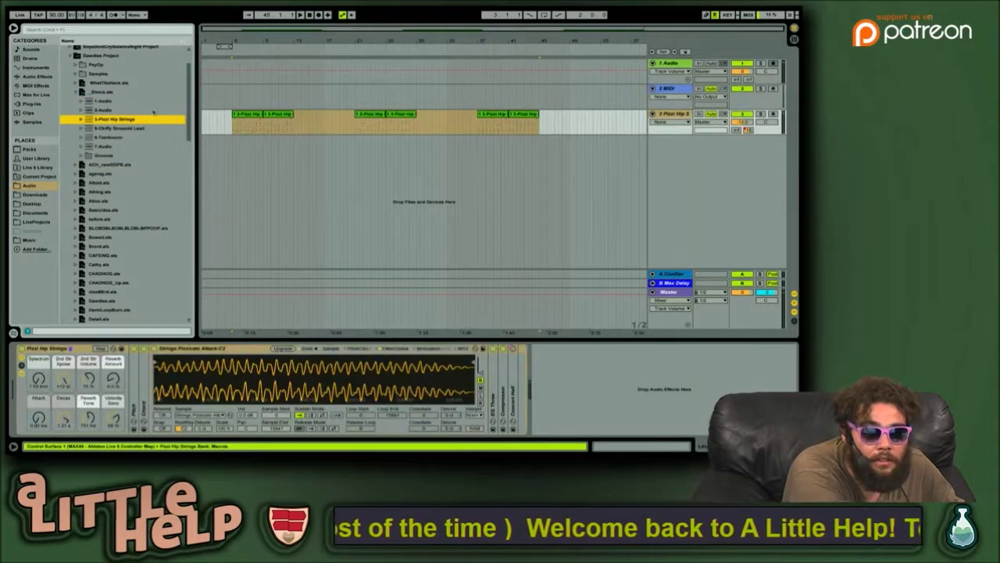
{"action": "left_click", "coordinate": [252, 114]}
{"action": "key", "text": "space"}
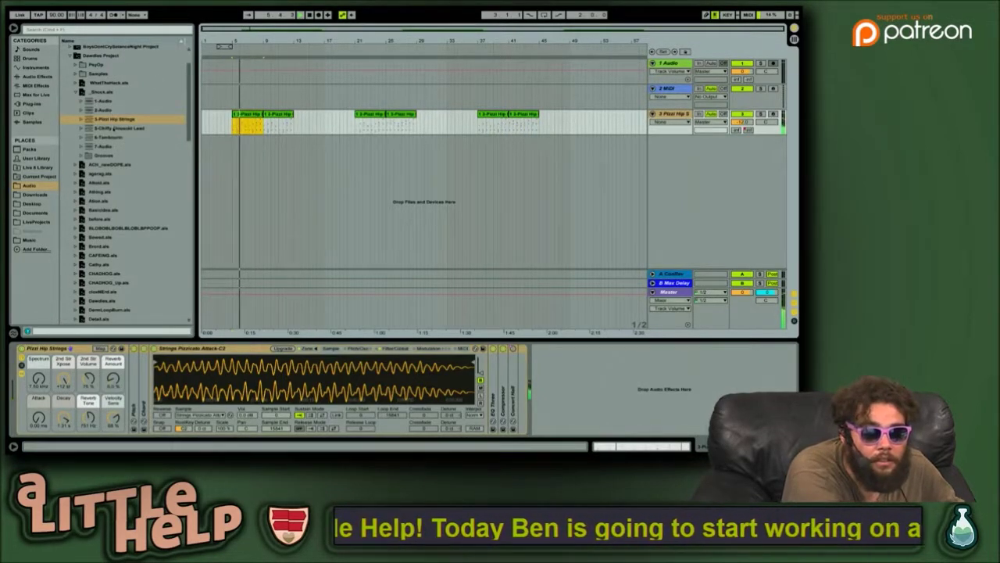
{"action": "left_click", "coordinate": [279, 119]}
{"action": "key", "text": "space"}
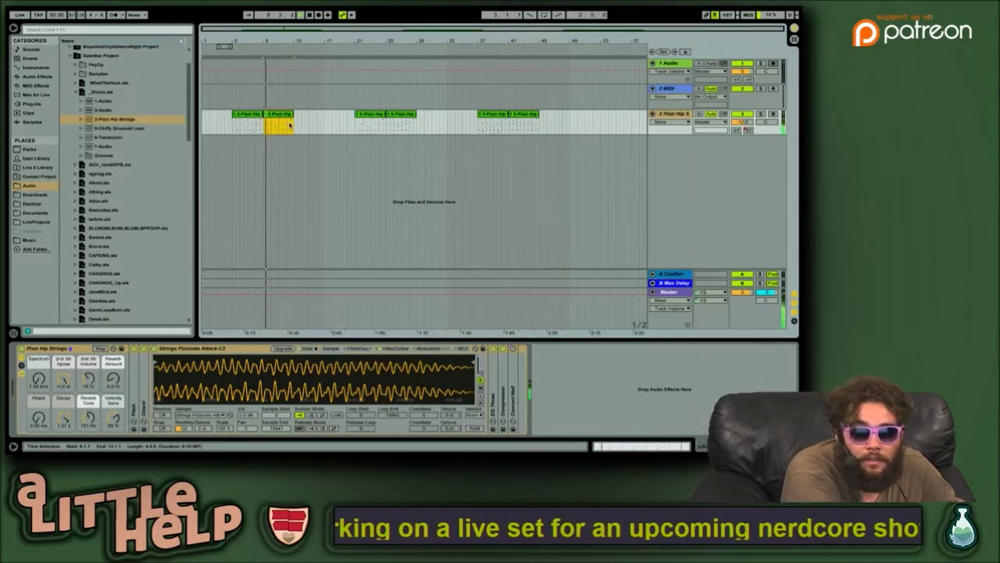
{"action": "left_click", "coordinate": [247, 118]}
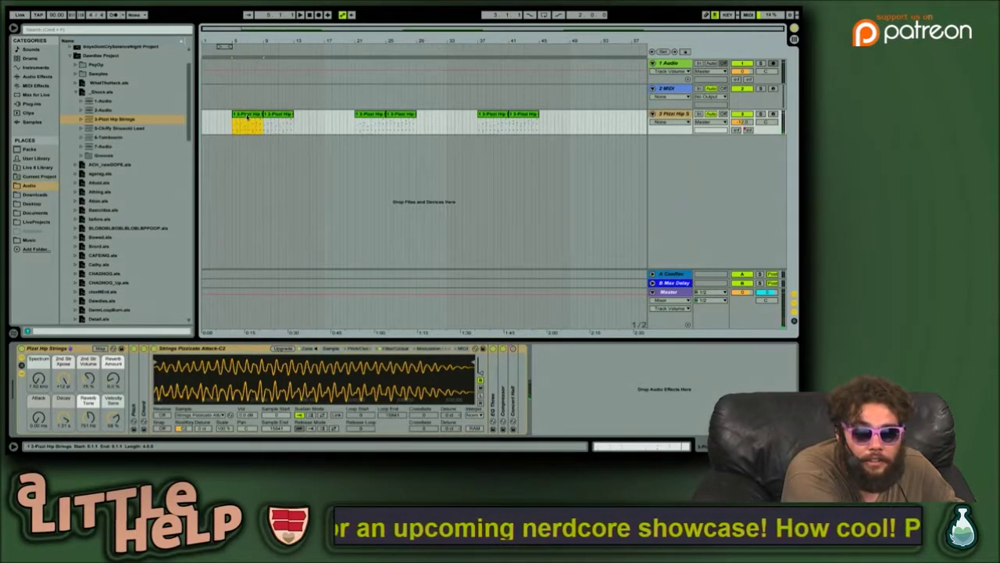
{"action": "left_click", "coordinate": [255, 125]}
Step: Load the 1-Audio drum track from _Shock.als below the Pizzi Hip Strings track and play it back
{"action": "left_click", "coordinate": [104, 109]}
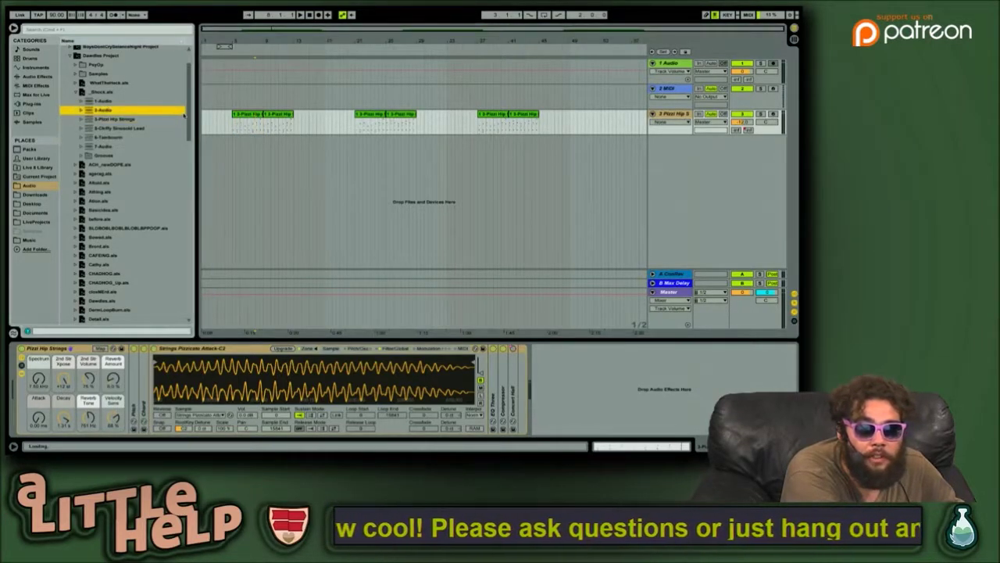
{"action": "left_click_drag", "start_coordinate": [91, 101], "coordinate": [253, 169]}
{"action": "key", "text": "space"}
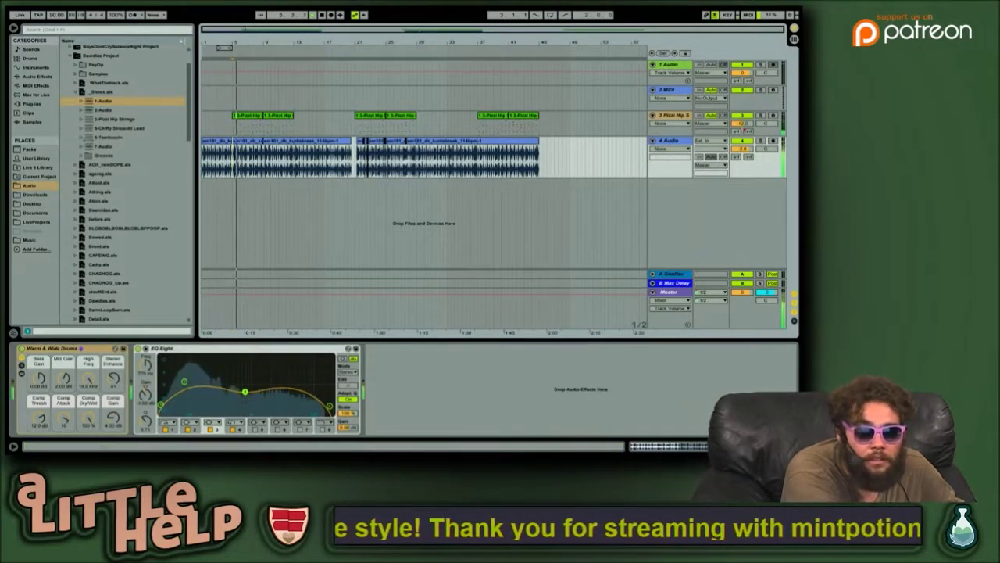
{"action": "key", "text": "space"}
Step: Load the 2-Audio track from _Shock.als below the drum track and play the arrangement from bar 9
{"action": "left_click", "coordinate": [91, 110]}
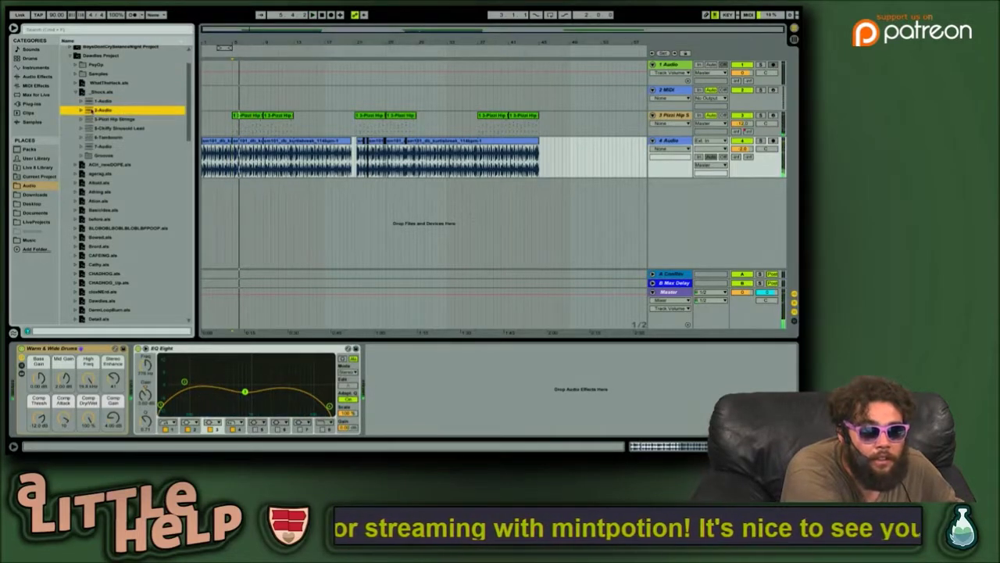
{"action": "left_click_drag", "start_coordinate": [248, 214], "coordinate": [248, 208]}
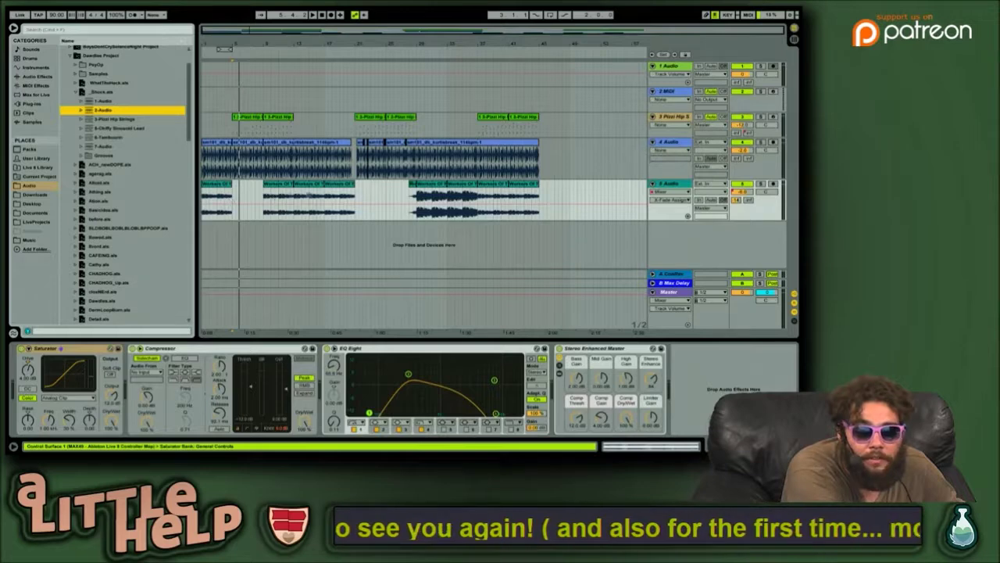
{"action": "left_click", "coordinate": [266, 203]}
{"action": "key", "text": "space"}
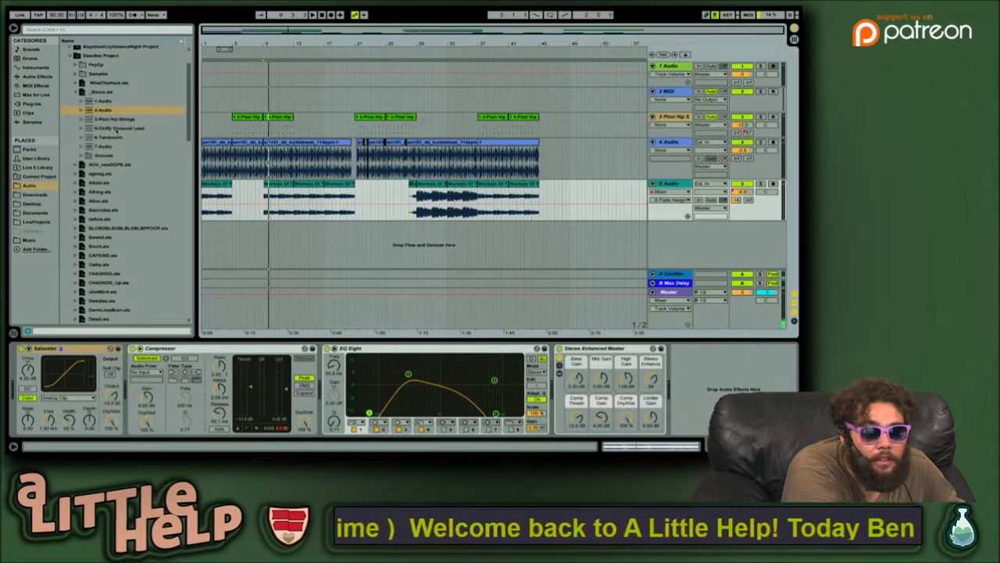
Step: Load the 7-Audio track from _Shock.als as the lowest track and play the arrangement from about bar 37
{"action": "left_click", "coordinate": [100, 147]}
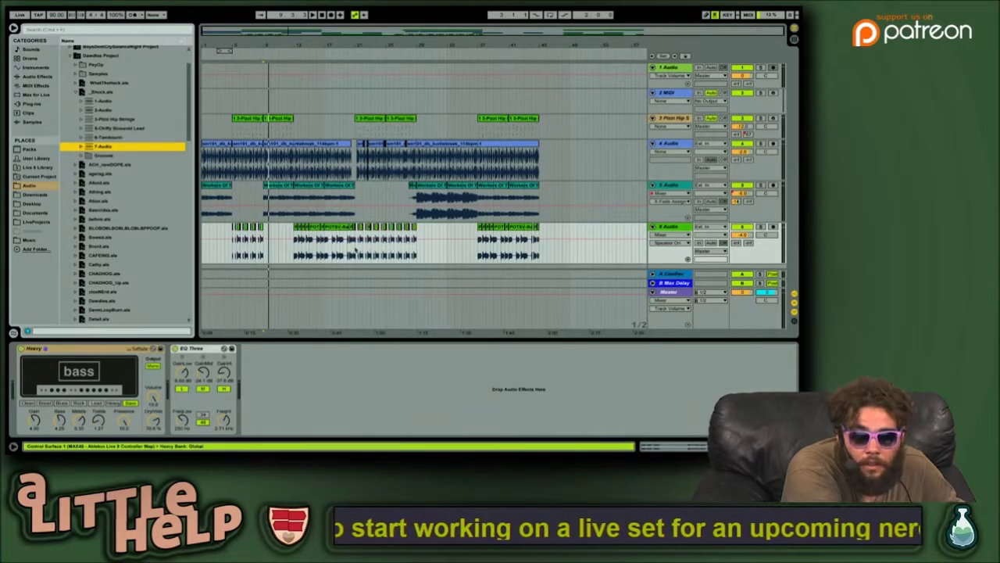
{"action": "left_click", "coordinate": [483, 260]}
{"action": "key", "text": "space"}
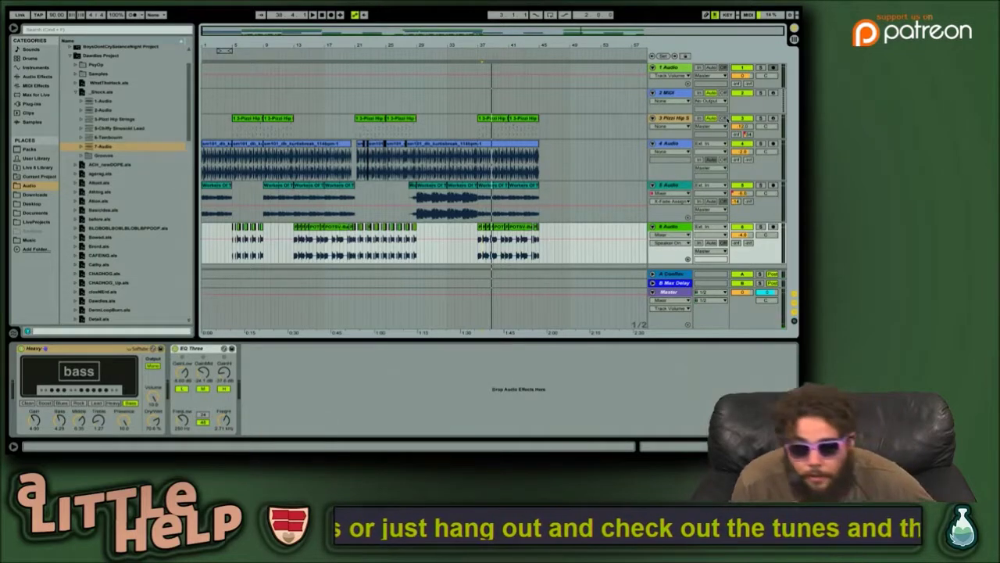
{"action": "left_click_drag", "start_coordinate": [748, 292], "coordinate": [749, 298]}
{"action": "key", "text": "super+z"}
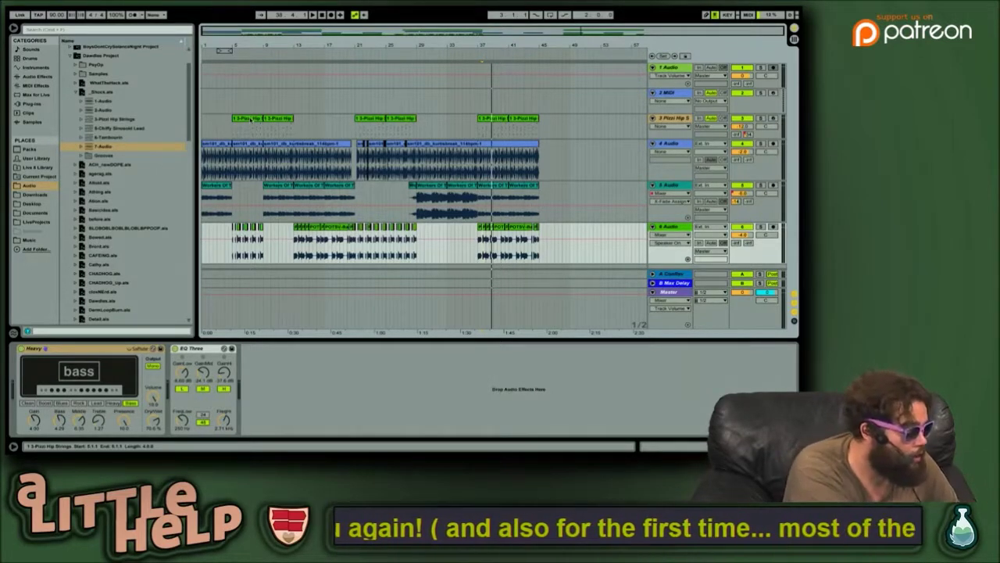
Step: Check the first two Pizzi Hip Strings clips and play the arrangement from bar 5
{"action": "left_click", "coordinate": [248, 119]}
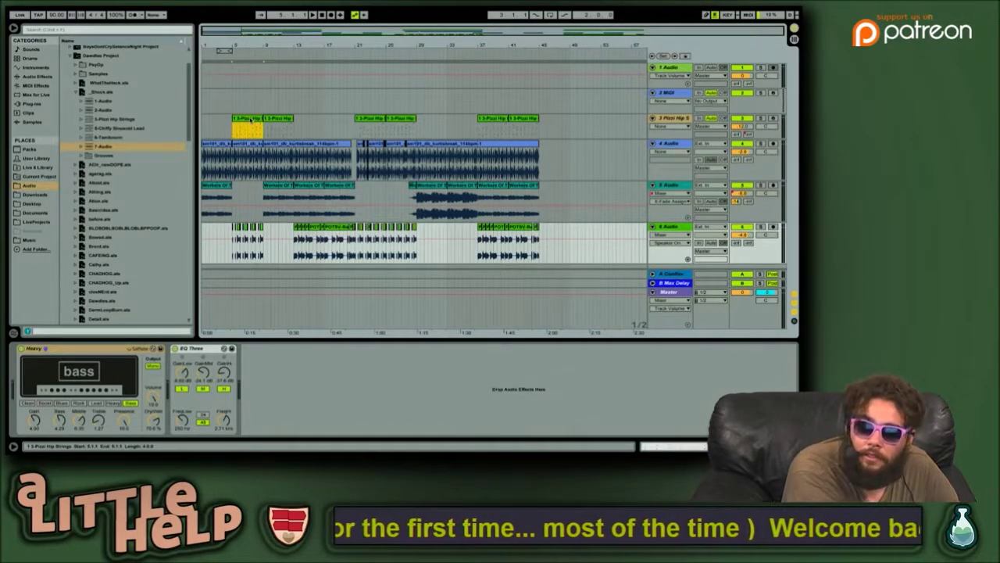
{"action": "left_click", "coordinate": [248, 119]}
{"action": "left_click", "coordinate": [312, 128]}
{"action": "left_click", "coordinate": [277, 118]}
{"action": "left_click", "coordinate": [252, 120]}
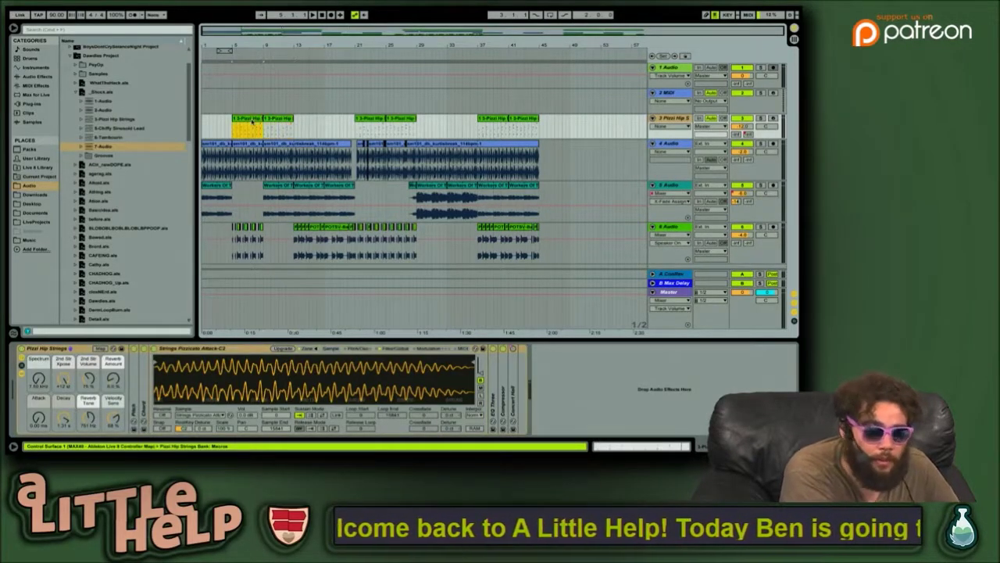
{"action": "left_click", "coordinate": [236, 100]}
{"action": "key", "text": "space"}
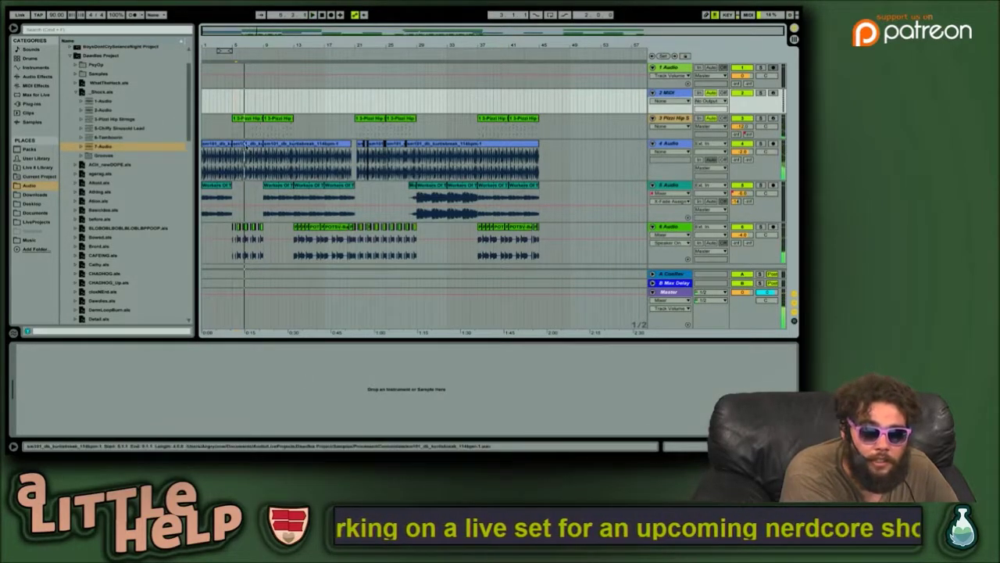
Step: Copy the drum clip at bar 5 into the first Session slot of the 4 Audio track and play it
{"action": "left_click", "coordinate": [252, 153]}
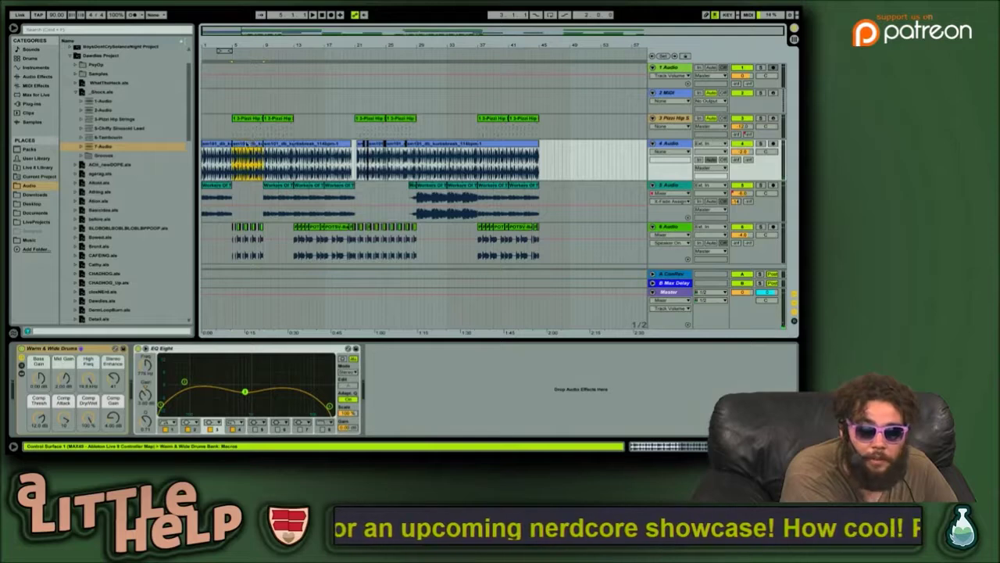
{"action": "key", "text": "Tab"}
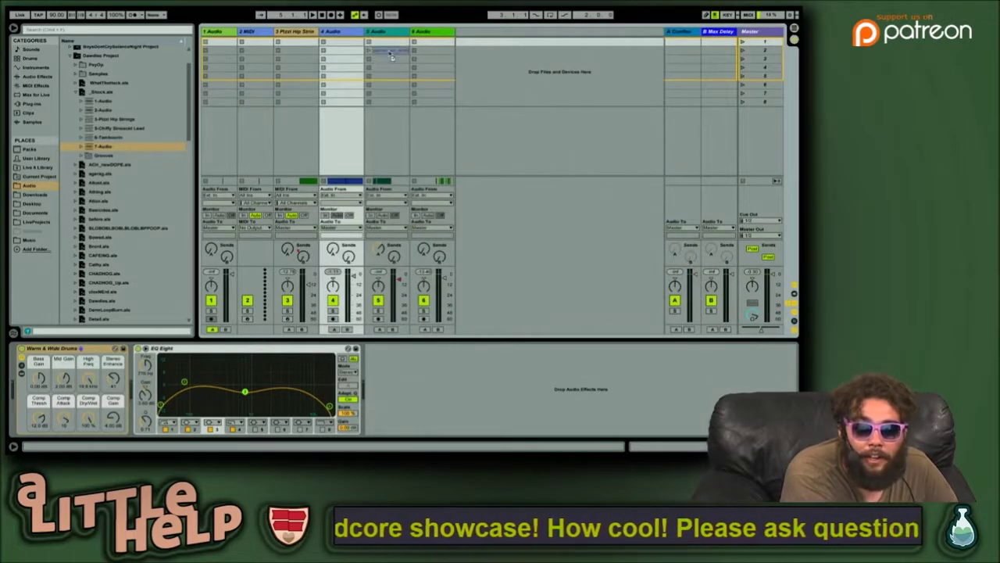
{"action": "left_click_drag", "start_coordinate": [346, 43], "coordinate": [345, 42]}
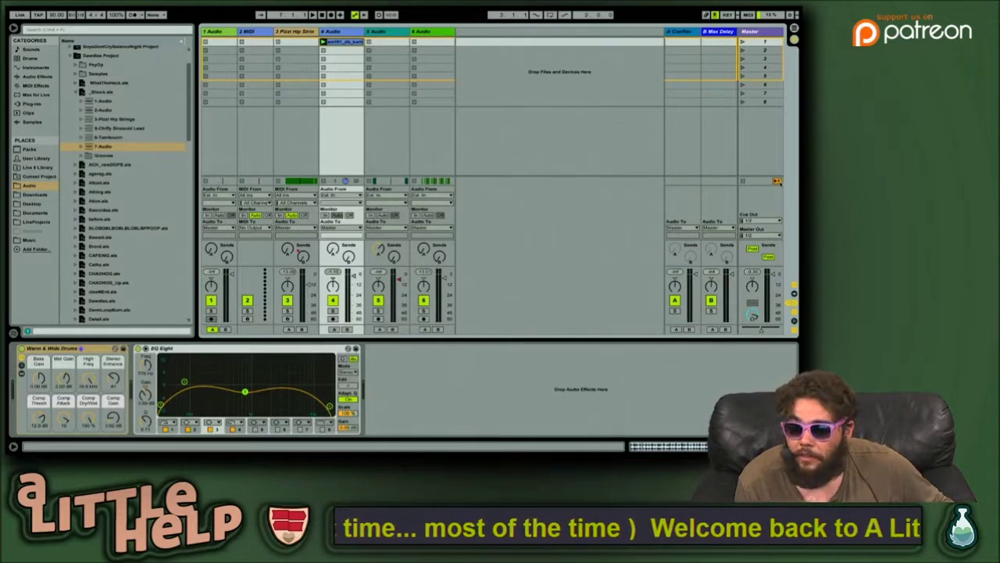
{"action": "left_click", "coordinate": [776, 180]}
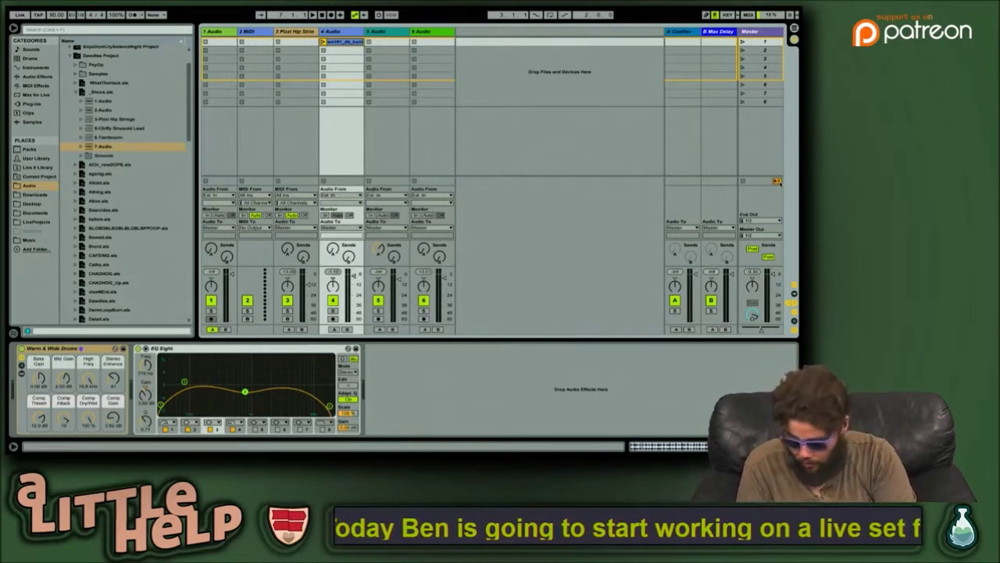
{"action": "key", "text": "space"}
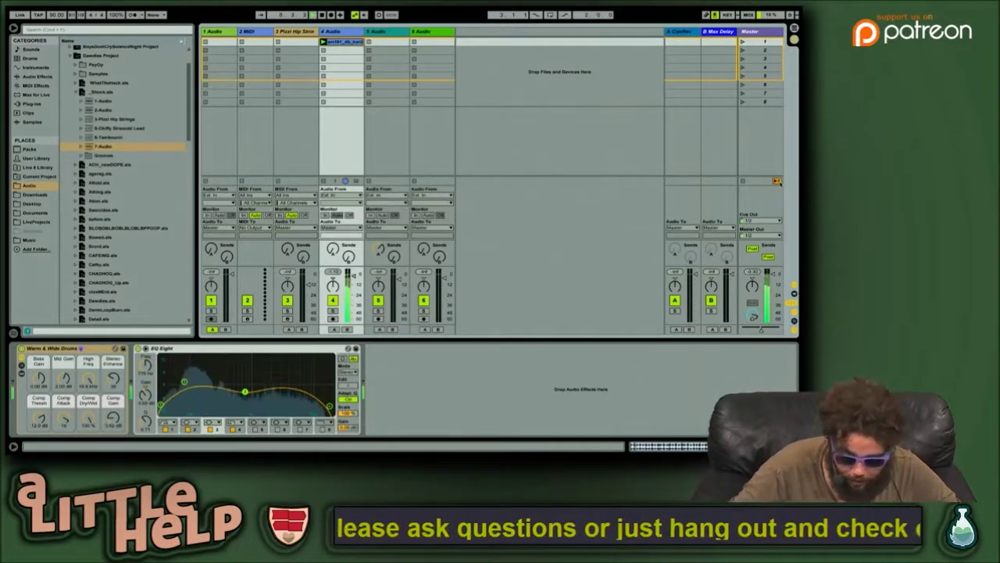
{"action": "key", "text": "space"}
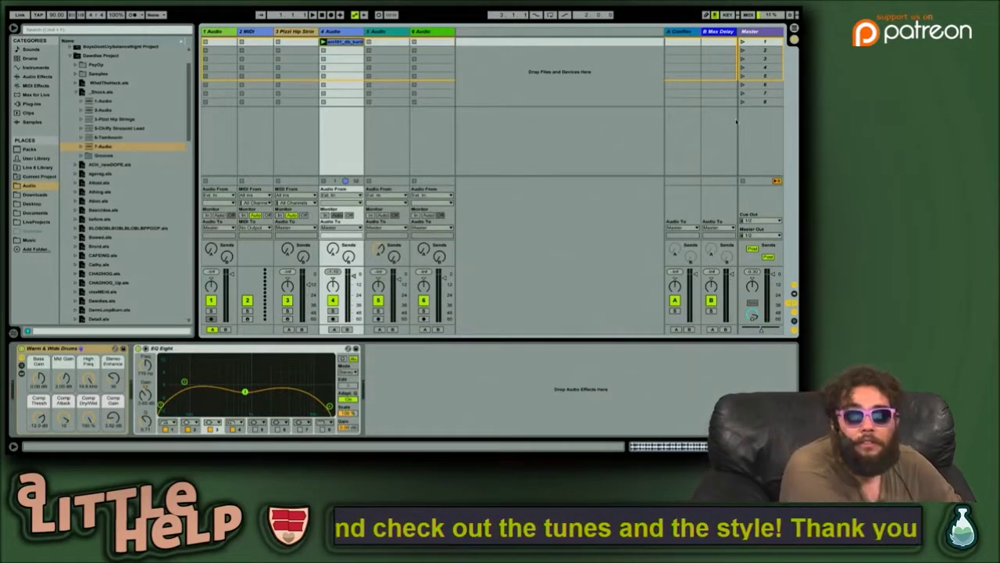
Step: Delete the empty 1 Audio and 2 MIDI tracks from the arrangement
{"action": "left_click", "coordinate": [412, 134]}
{"action": "key", "text": "Tab"}
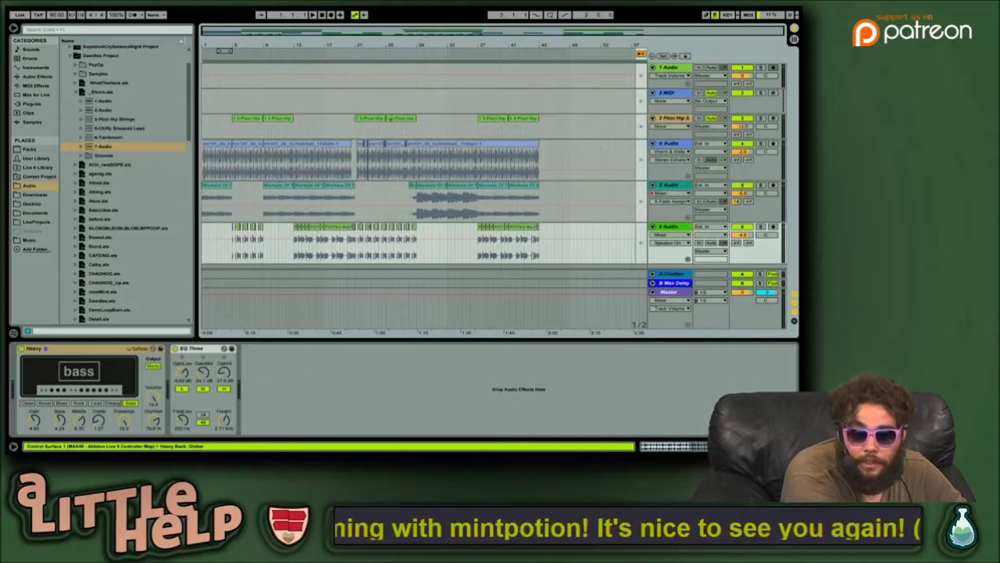
{"action": "left_click", "coordinate": [391, 118]}
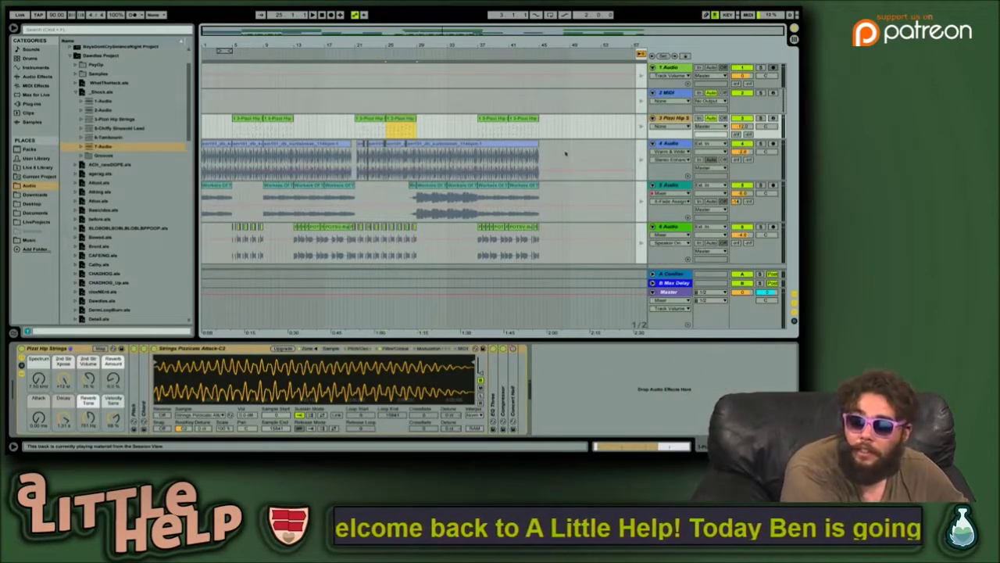
{"action": "left_click", "coordinate": [670, 97]}
{"action": "left_click", "coordinate": [673, 75]}
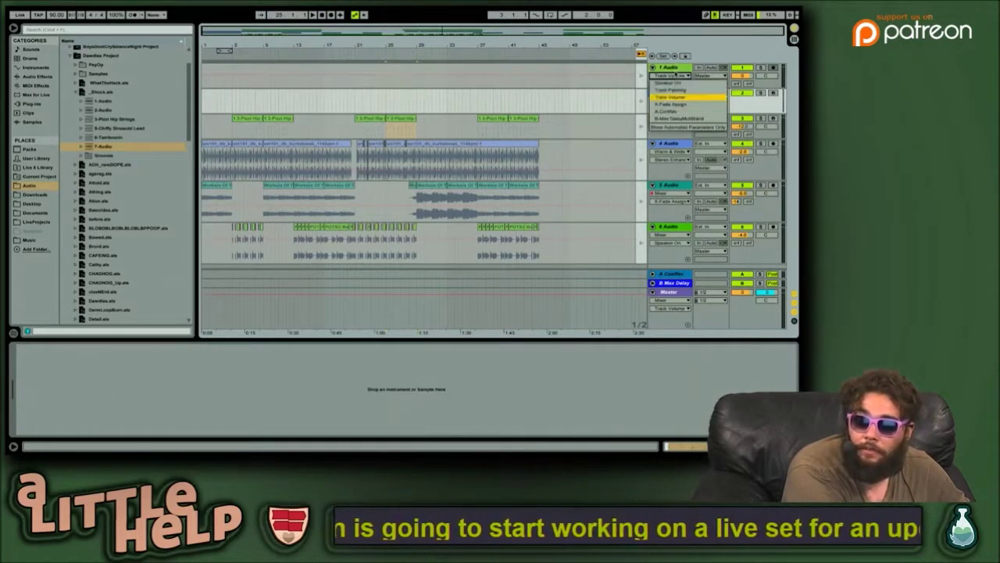
{"action": "left_click", "coordinate": [615, 75]}
{"action": "left_click", "coordinate": [676, 68]}
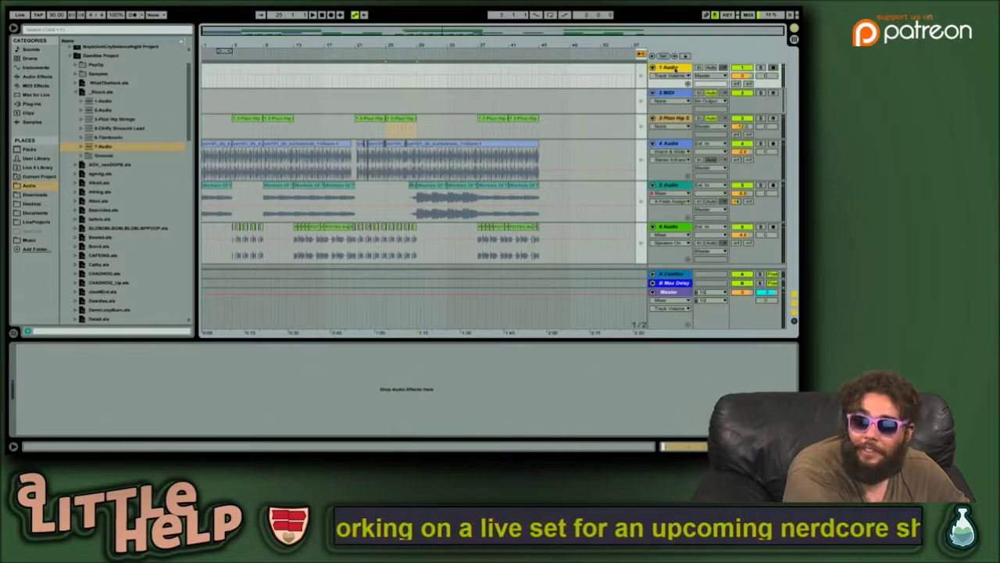
{"action": "left_click", "coordinate": [668, 94]}
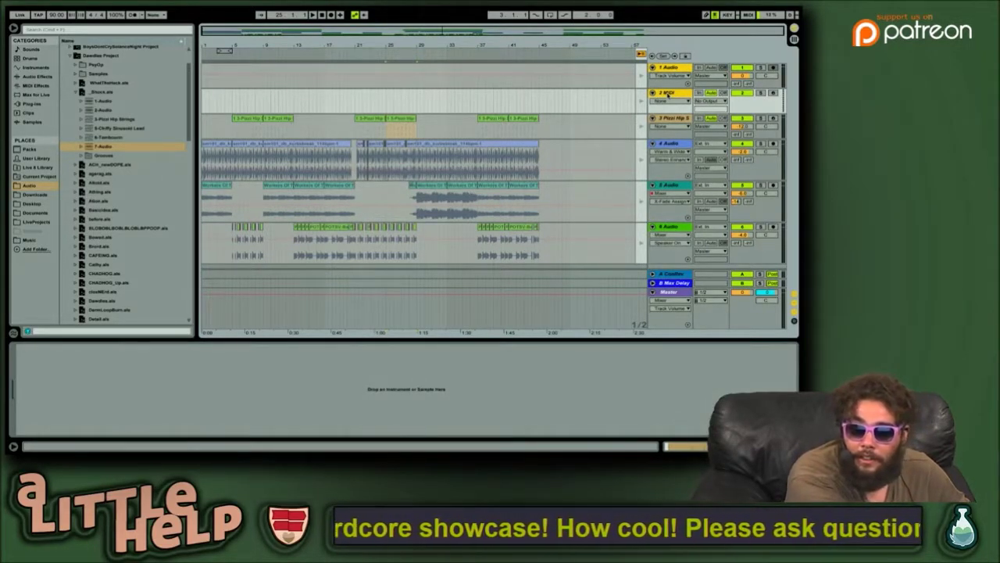
{"action": "key", "text": "Delete"}
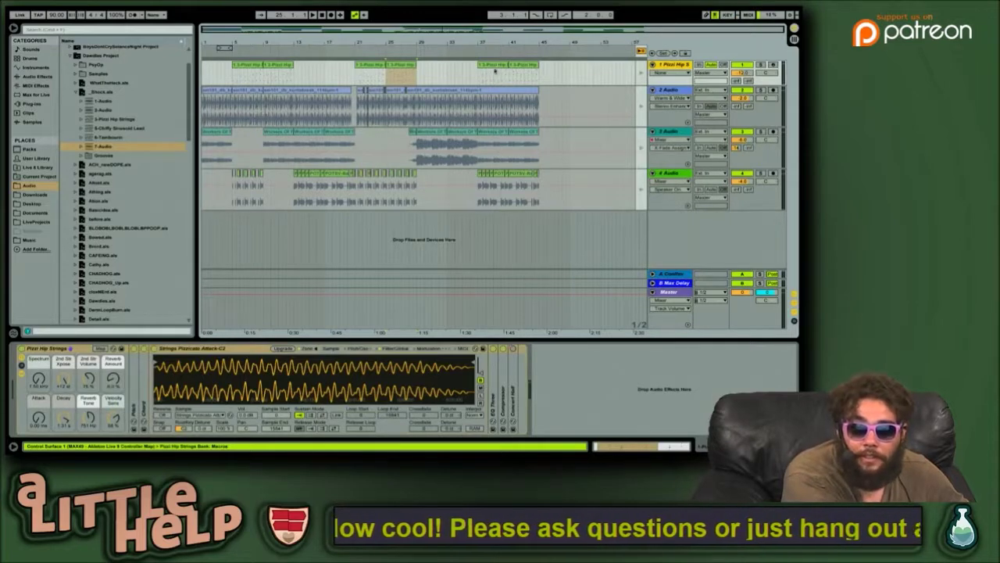
Step: Copy the Pizzi Hip Strings clip at bar 21 into the first Session slot of its own track and launch it
{"action": "left_click", "coordinate": [371, 66]}
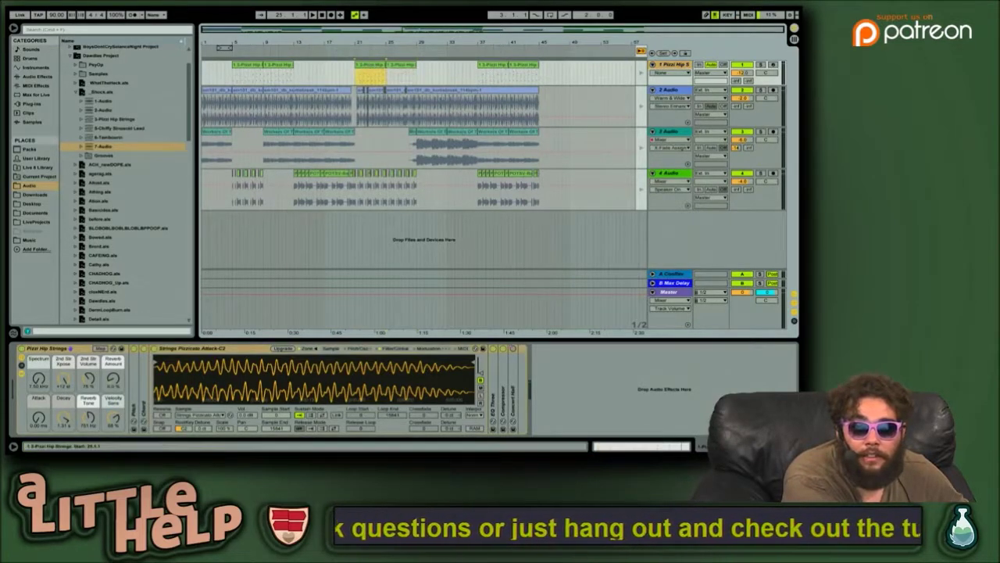
{"action": "key", "text": "Tab"}
{"action": "left_click", "coordinate": [356, 59]}
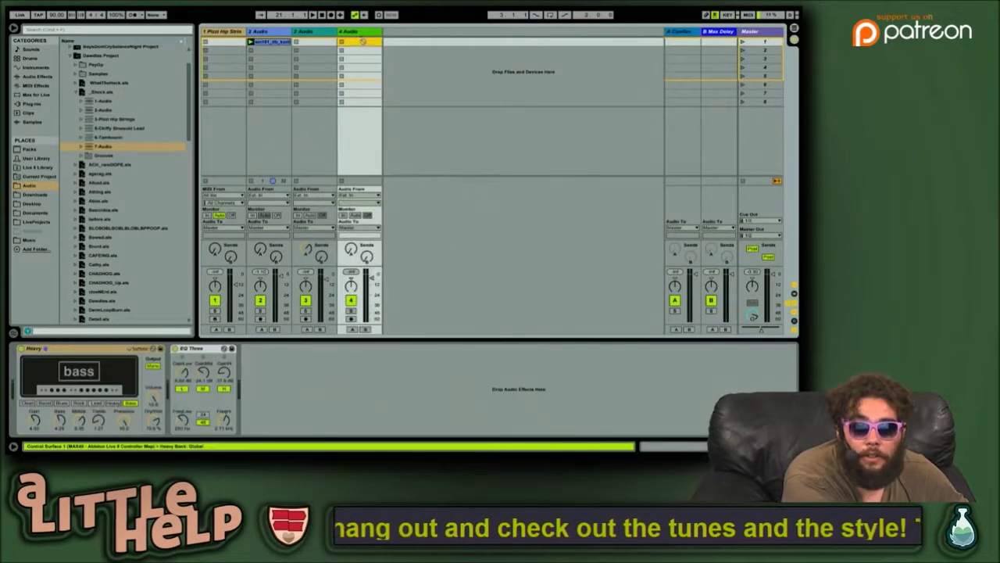
{"action": "left_click", "coordinate": [314, 41]}
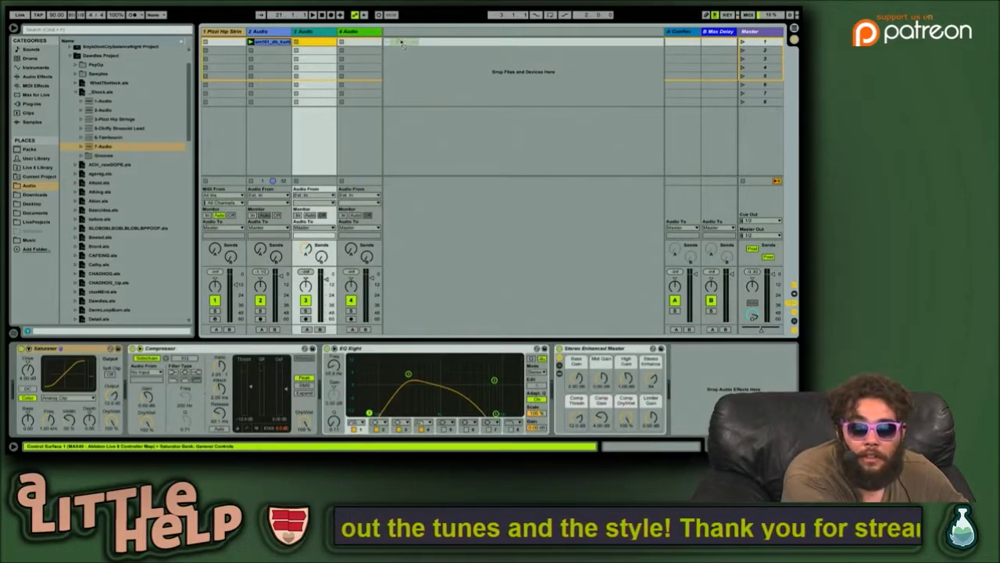
{"action": "left_click", "coordinate": [224, 42]}
{"action": "left_click_drag", "start_coordinate": [224, 42], "coordinate": [223, 41]}
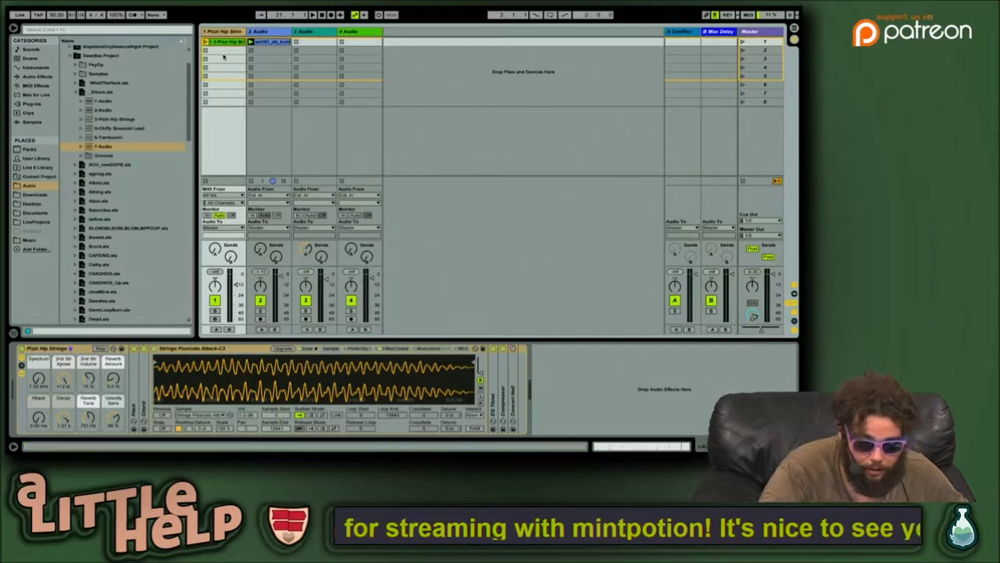
{"action": "key", "text": "Return"}
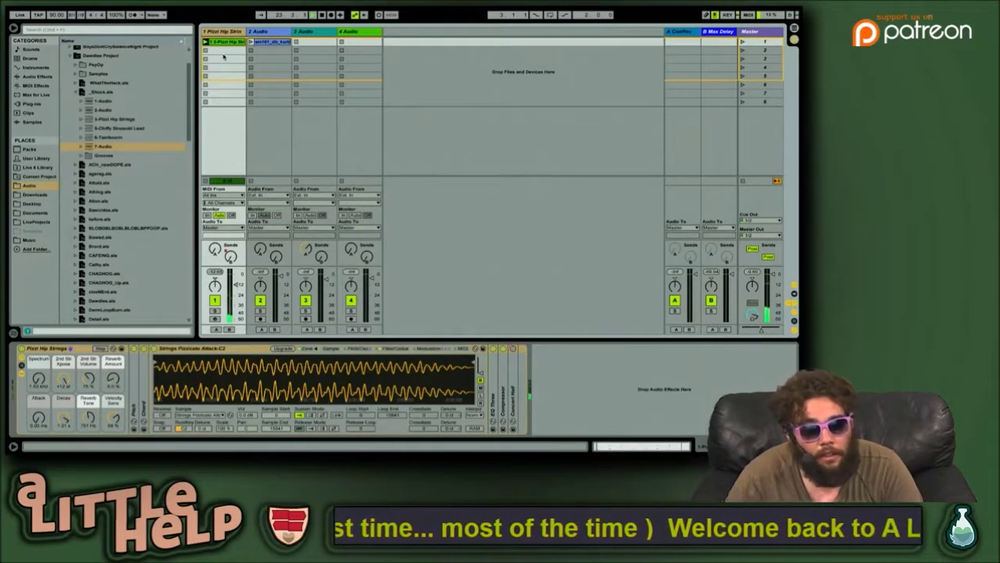
Step: Set the global launch quantization to 1/16 and play the drum clip
{"action": "key", "text": "Right"}
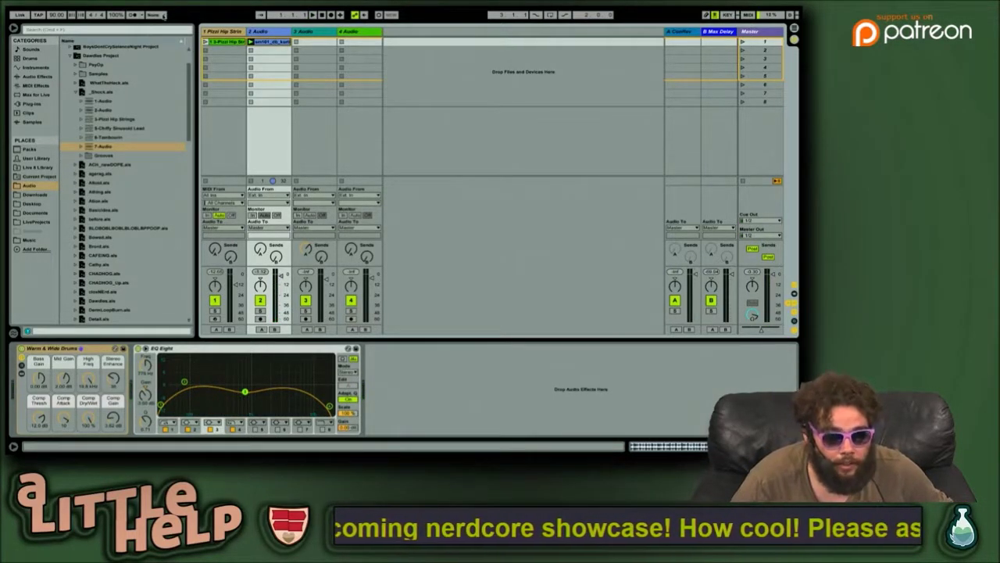
{"action": "left_click", "coordinate": [160, 14]}
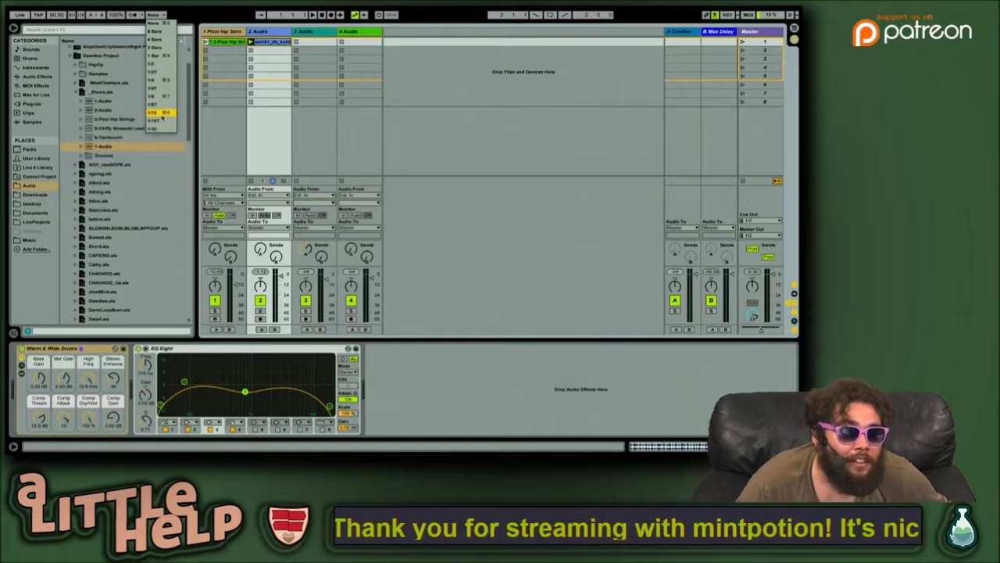
{"action": "left_click", "coordinate": [160, 111]}
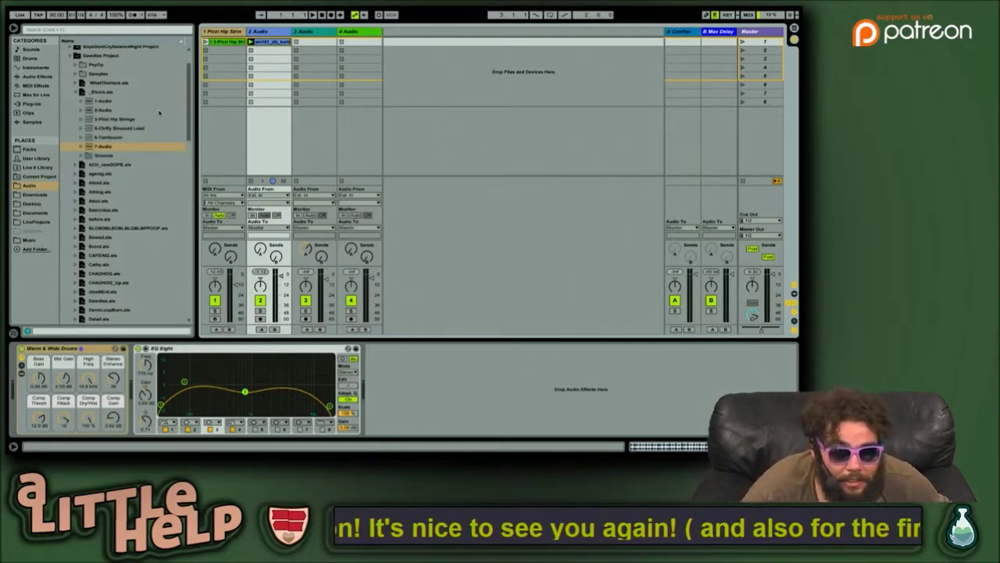
{"action": "key", "text": "space"}
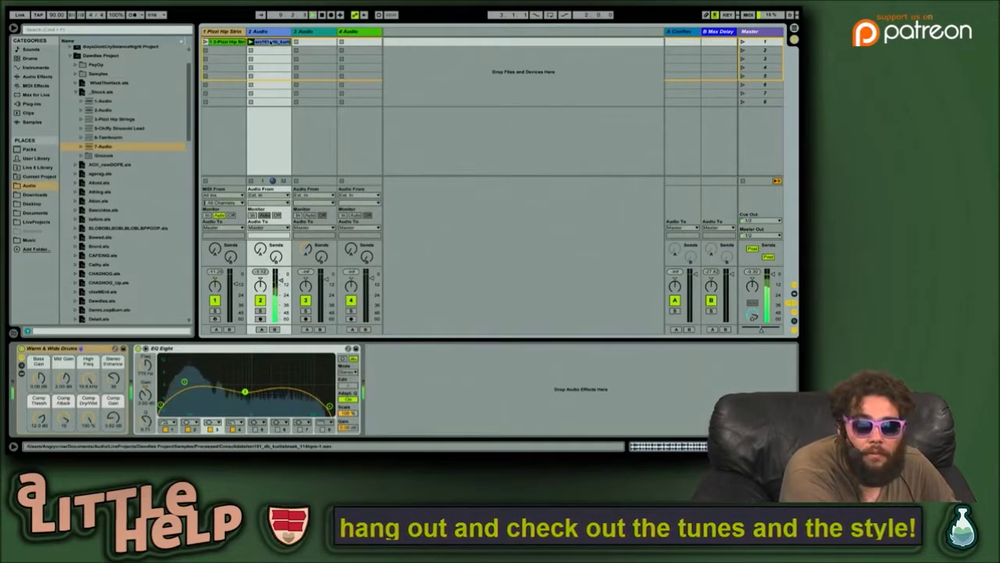
Step: Turn on looping for the Pizzi Hip Strings Session clip and set its loop length to 4 bars
{"action": "key", "text": "Left"}
{"action": "key", "text": "shift+Tab"}
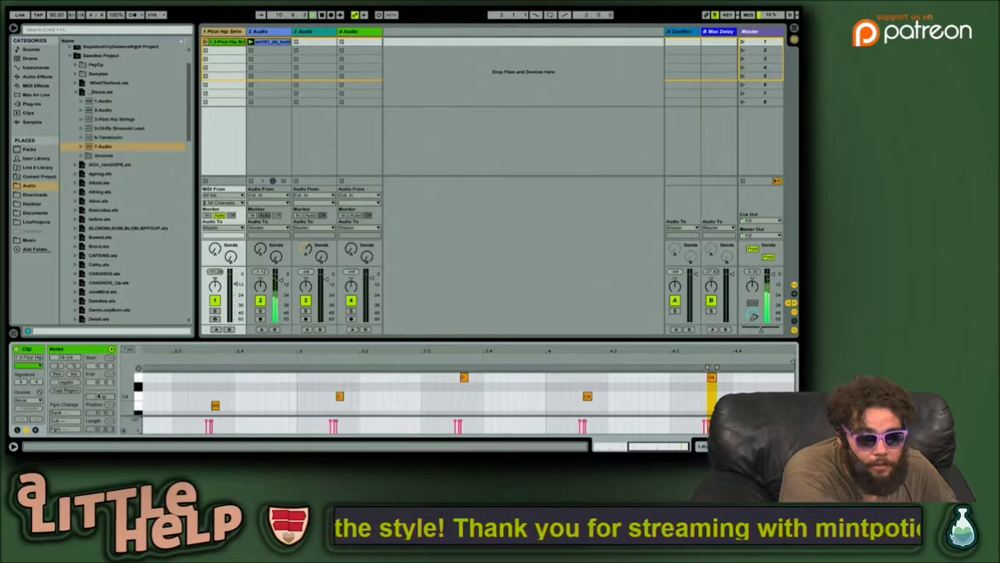
{"action": "left_click", "coordinate": [100, 396]}
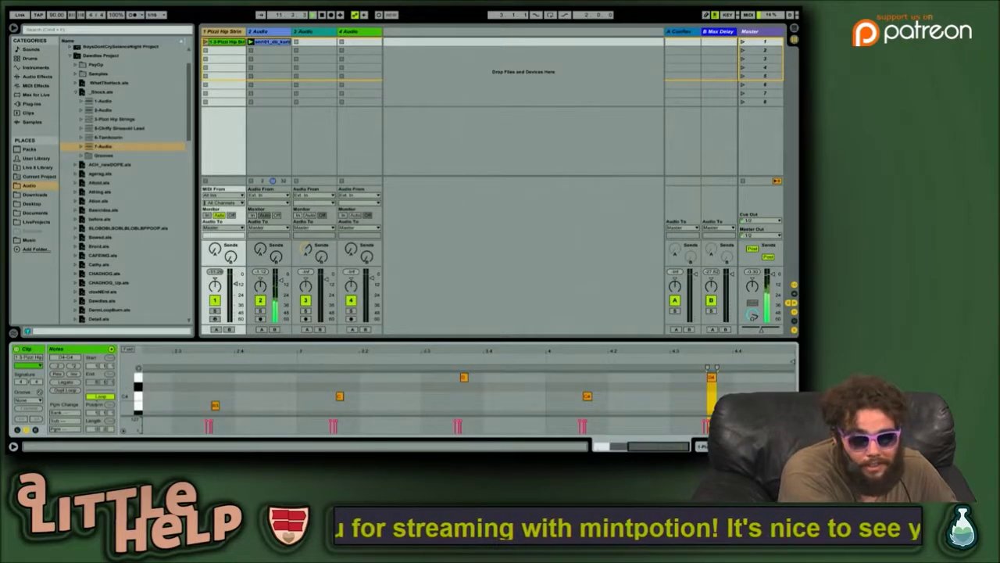
{"action": "left_click", "coordinate": [96, 430]}
{"action": "type", "text": "1"}
{"action": "key", "text": "Return"}
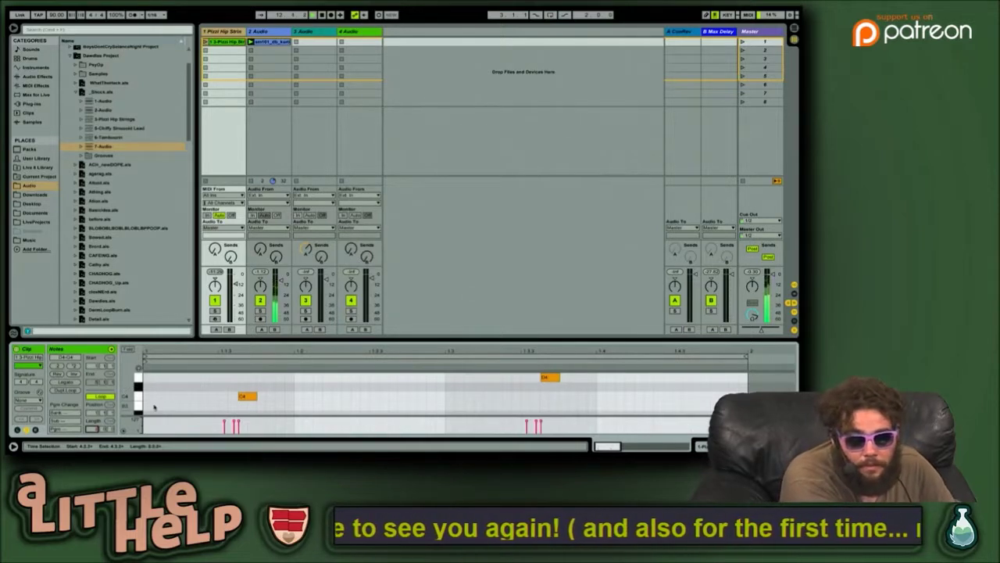
{"action": "type", "text": "2"}
{"action": "key", "text": "Return"}
{"action": "left_click_drag", "start_coordinate": [194, 353], "coordinate": [195, 332]}
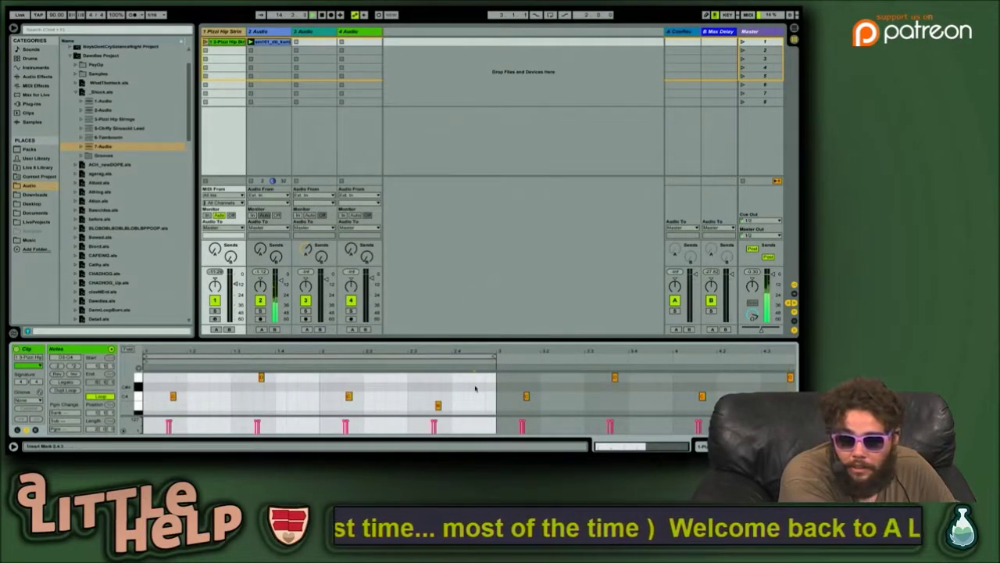
{"action": "left_click", "coordinate": [94, 430]}
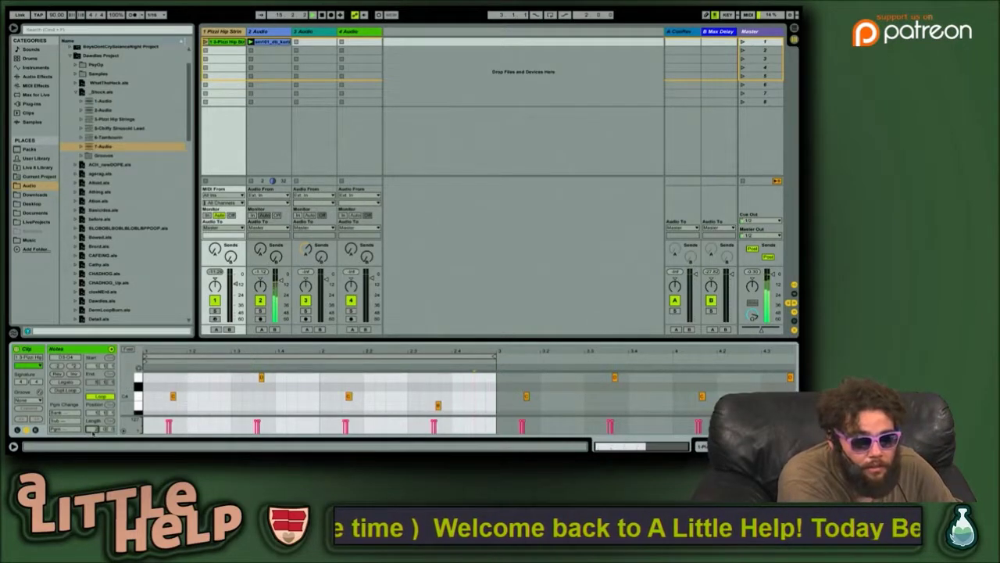
{"action": "type", "text": "4"}
{"action": "key", "text": "Return"}
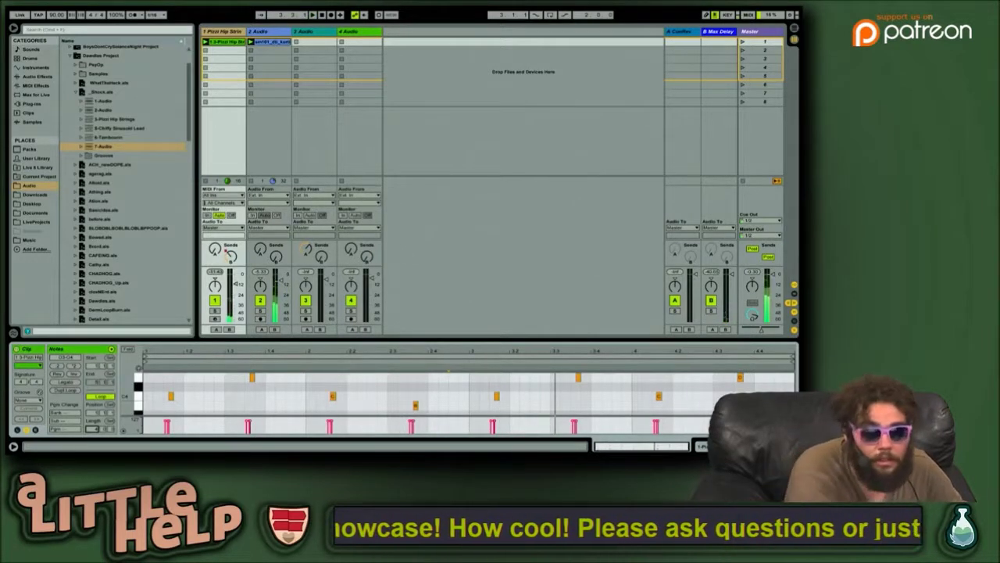
Step: Rename the 2 Audio track holding the drum clip as Drums
{"action": "left_click", "coordinate": [128, 137]}
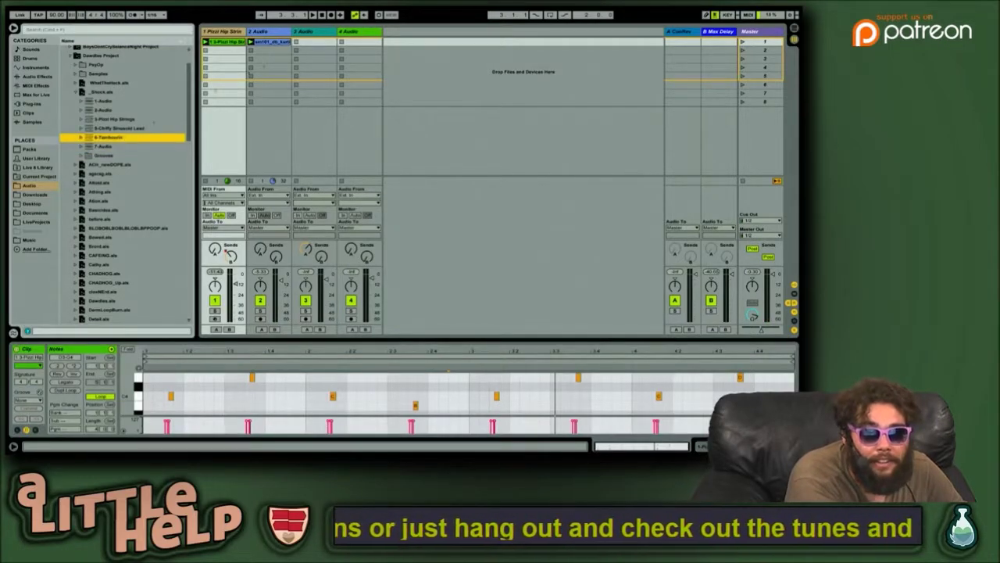
{"action": "left_click", "coordinate": [271, 32]}
{"action": "key", "text": "ctrl+r"}
{"action": "type", "text": "Drum"}
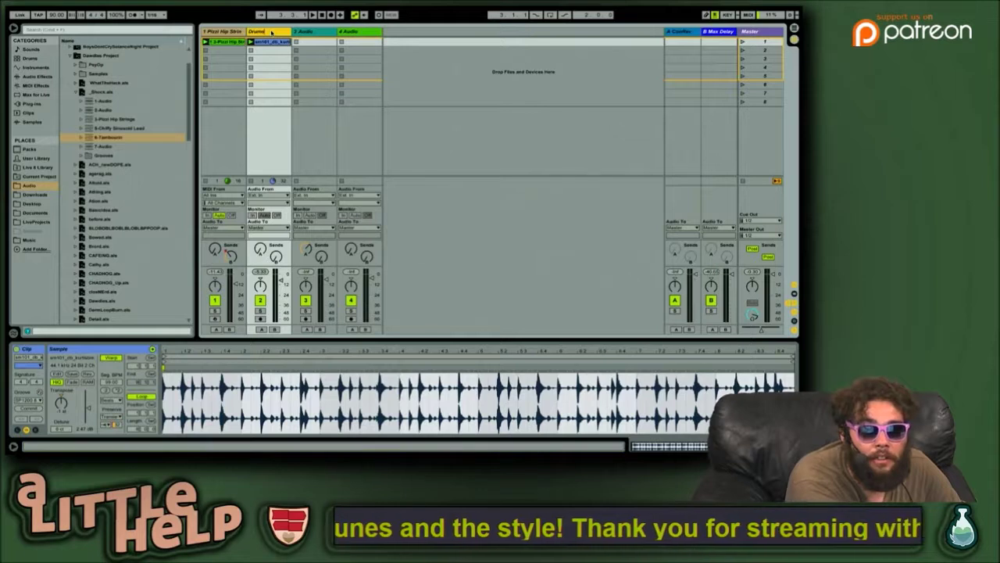
Step: Rename the 3 Audio track as Samp_Bass
{"action": "left_click", "coordinate": [306, 35]}
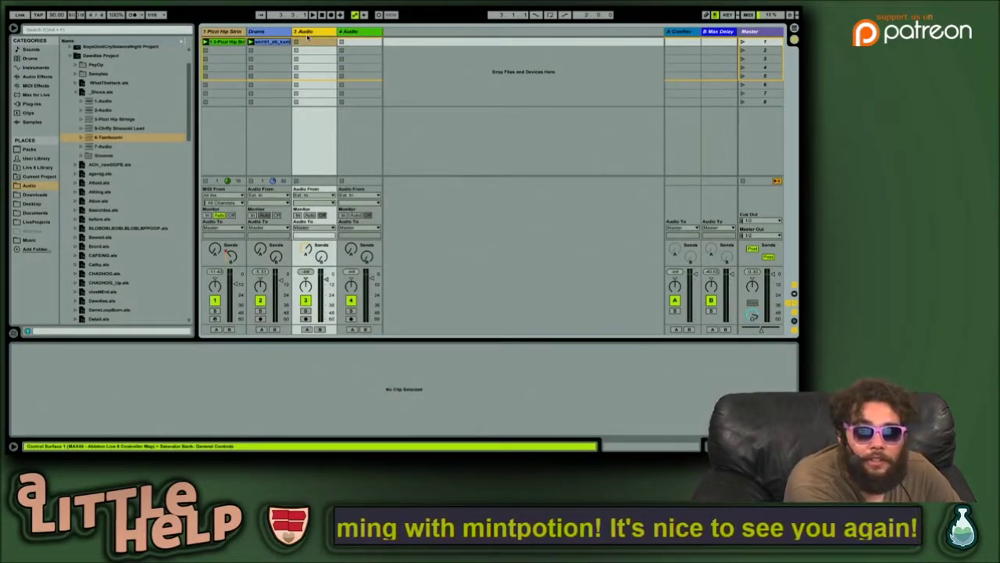
{"action": "key", "text": "ctrl+r"}
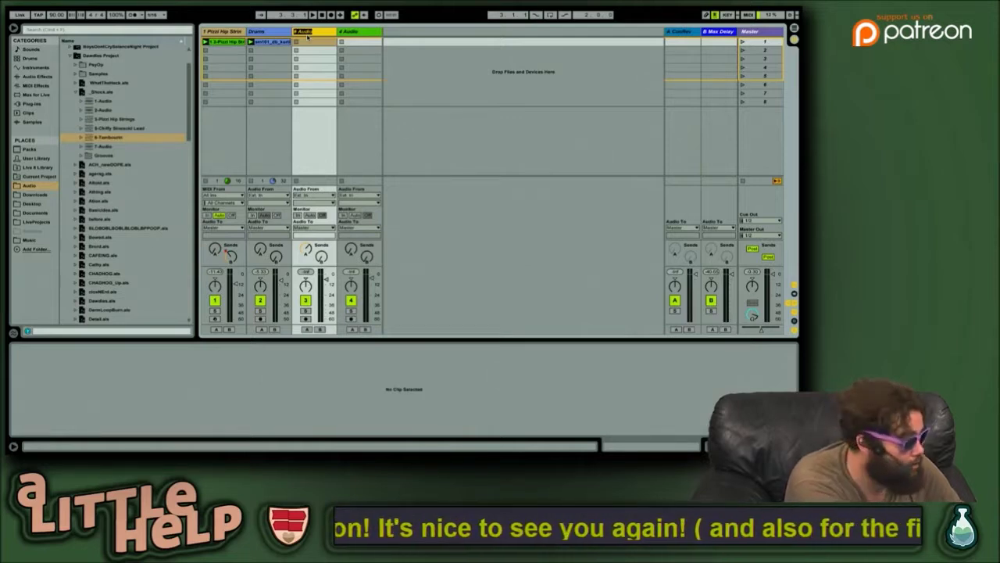
{"action": "type", "text": "B"}
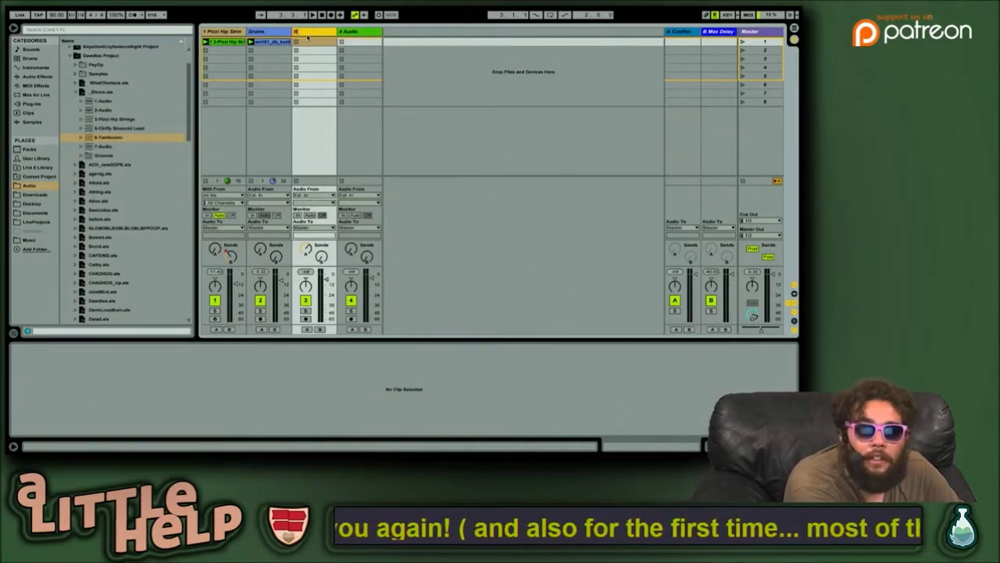
{"action": "type", "text": "Samp_Bass"}
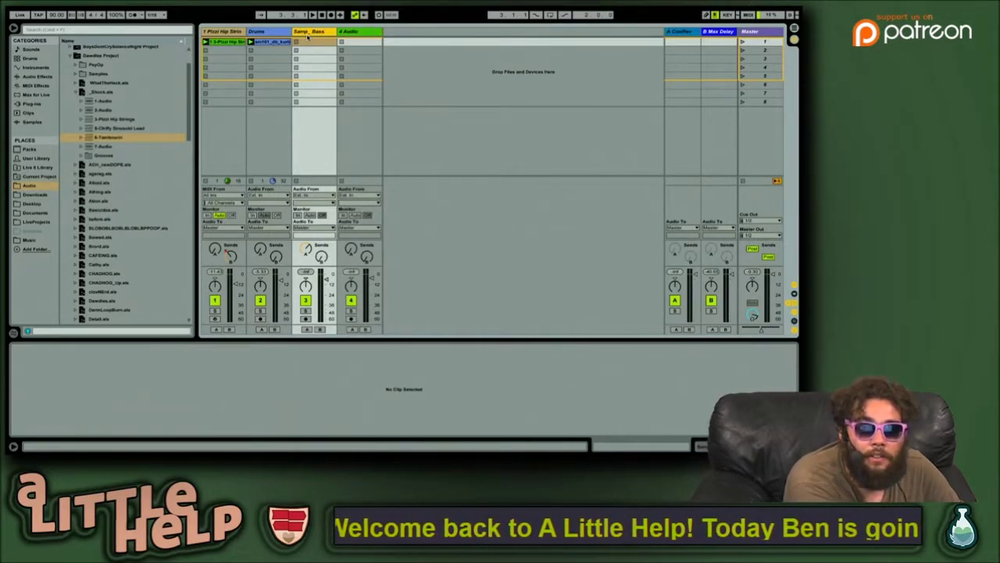
Step: Rename the 4 Audio track as Samp_Texture
{"action": "left_click", "coordinate": [359, 32]}
{"action": "key", "text": "ctrl+r"}
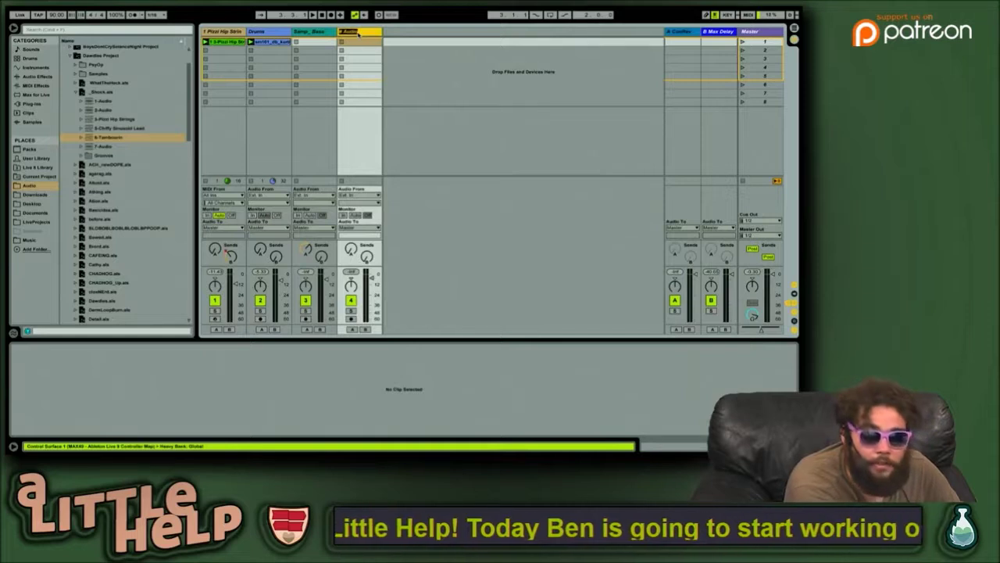
{"action": "type", "text": "Sta"}
{"action": "key", "text": "BackSpace"}
{"action": "key", "text": "BackSpace"}
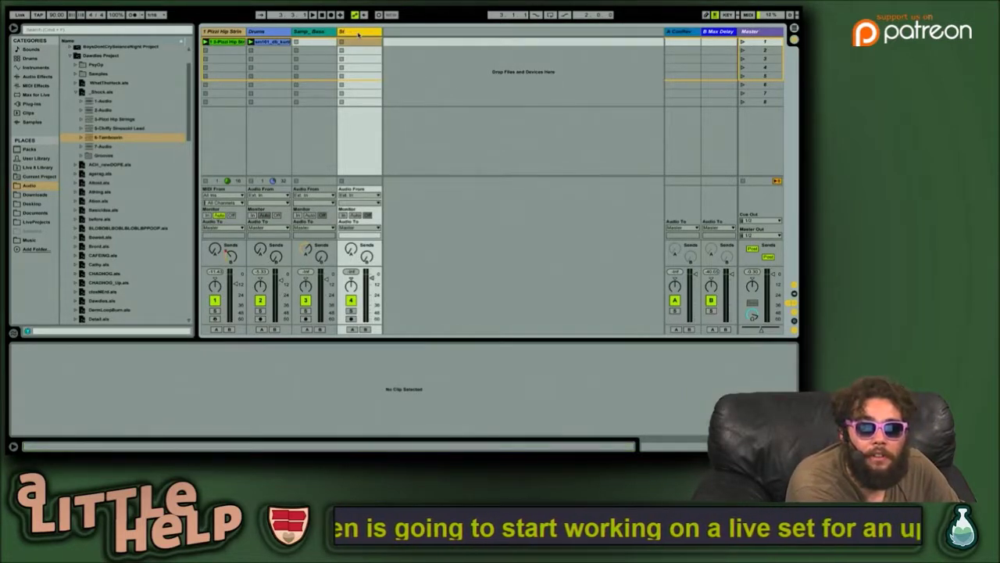
{"action": "type", "text": "amp_Texture"}
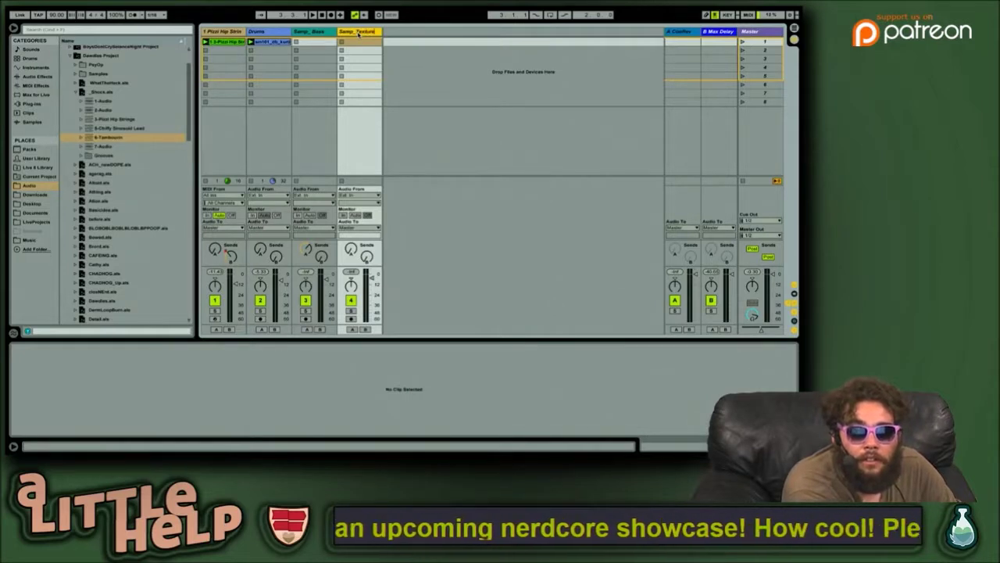
{"action": "key", "text": "Return"}
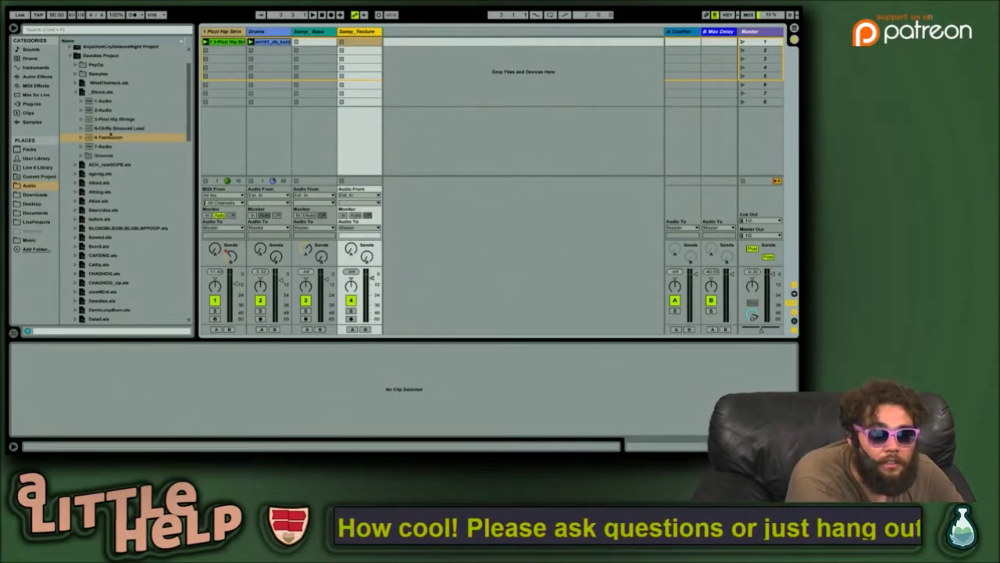
Step: Copy the Workers Of The World clip at bar 29 of Samp_Bass into the first Samp_Texture Session slot and play it
{"action": "key", "text": "Tab"}
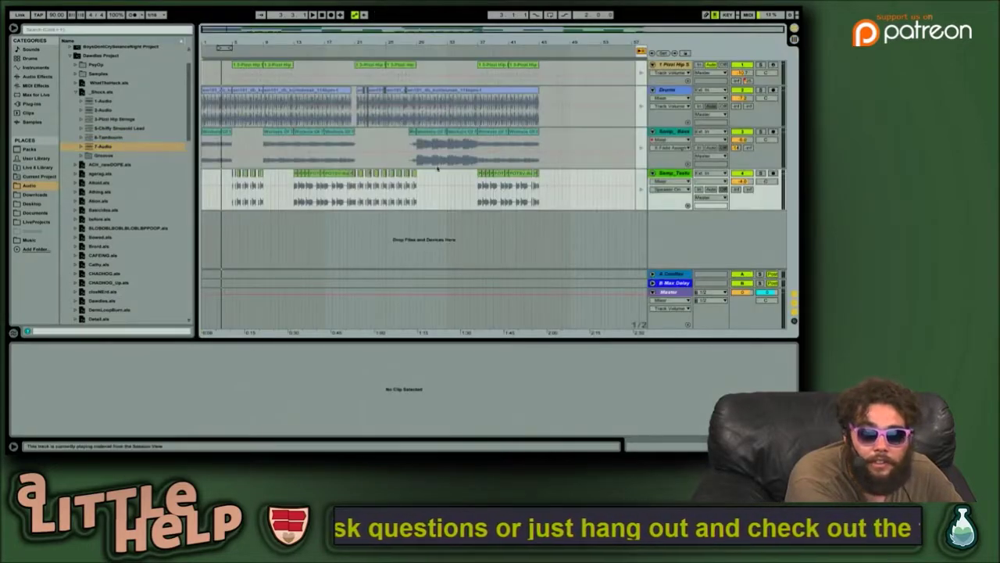
{"action": "left_click", "coordinate": [440, 133]}
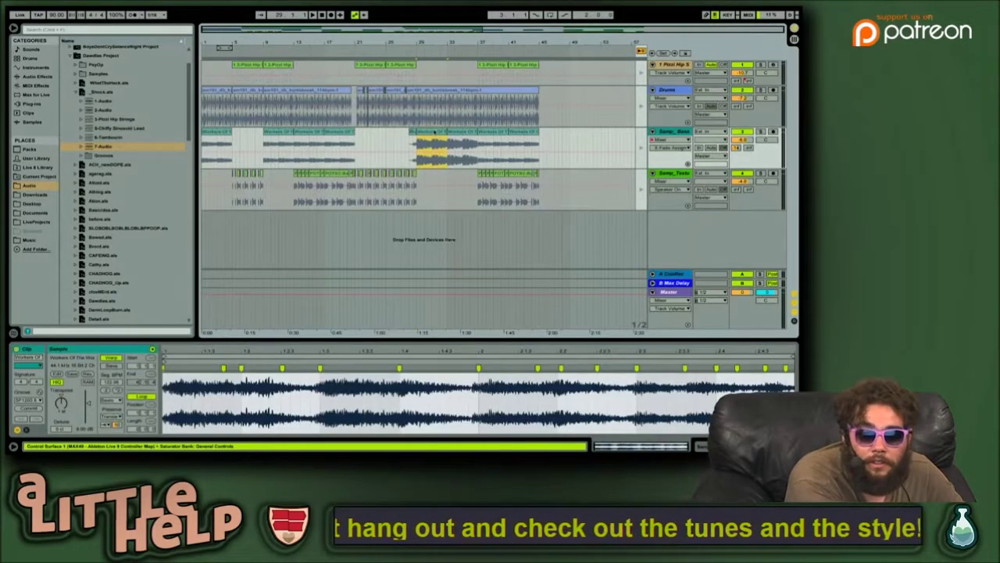
{"action": "key", "text": "Tab"}
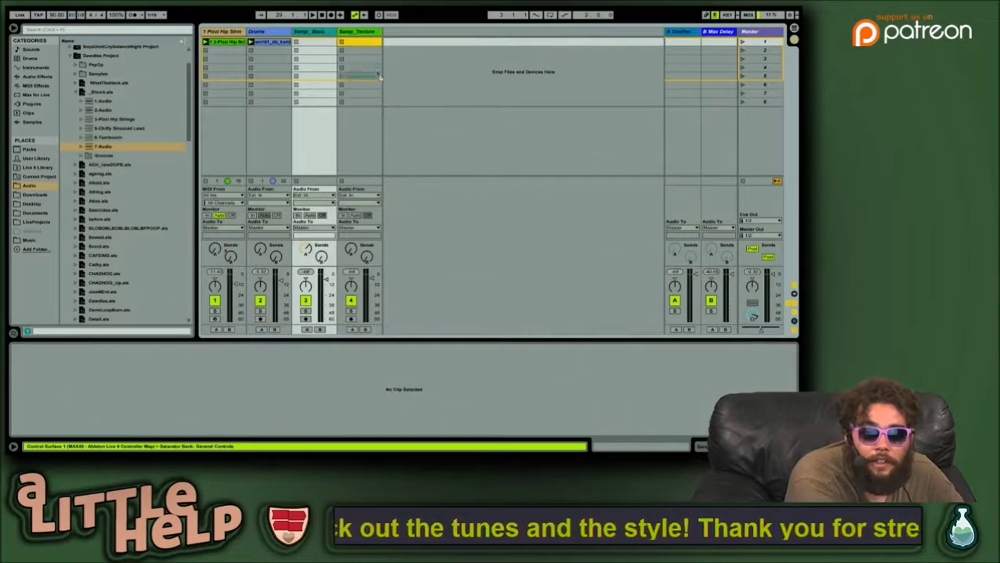
{"action": "left_click", "coordinate": [364, 41]}
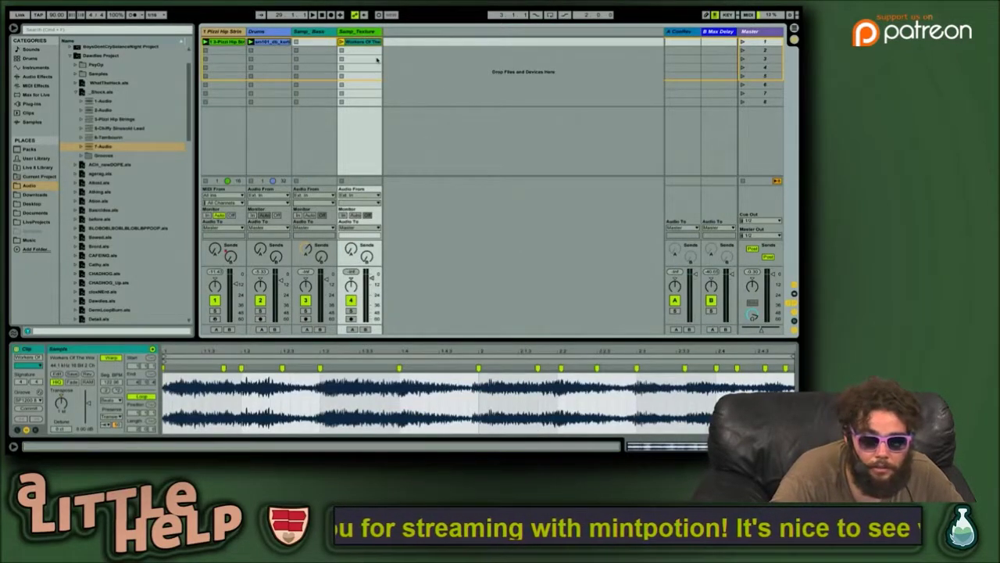
{"action": "key", "text": "space"}
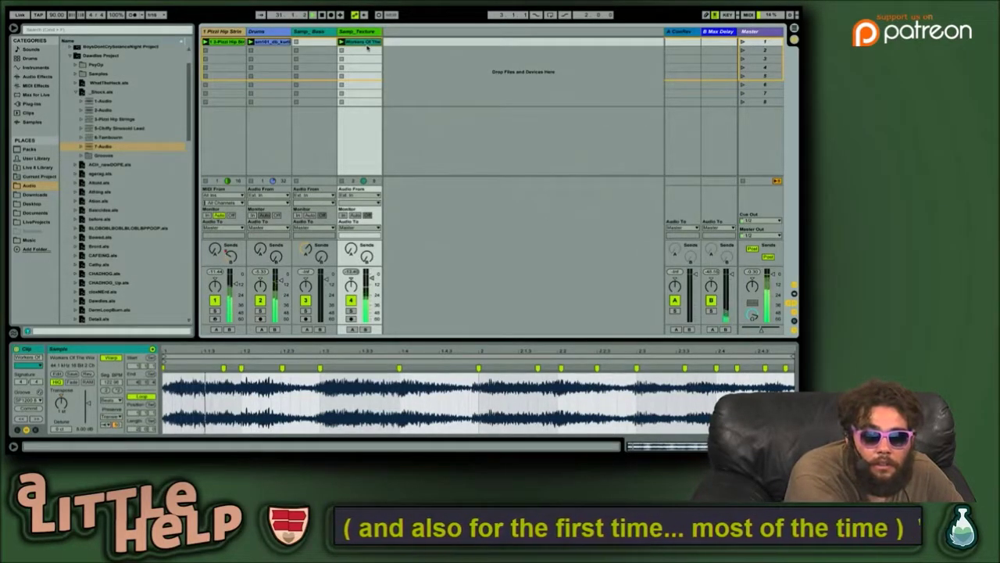
Step: Copy another Workers Of The World clip from the arrangement into the second Session slot of Samp_Texture
{"action": "key", "text": "Tab"}
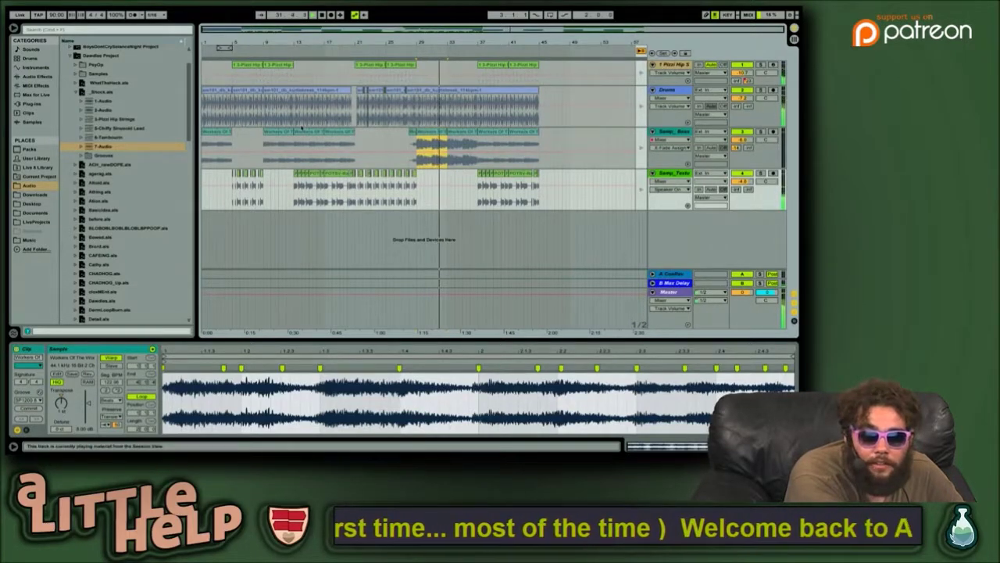
{"action": "key", "text": "Tab"}
{"action": "left_click_drag", "start_coordinate": [364, 66], "coordinate": [365, 51]}
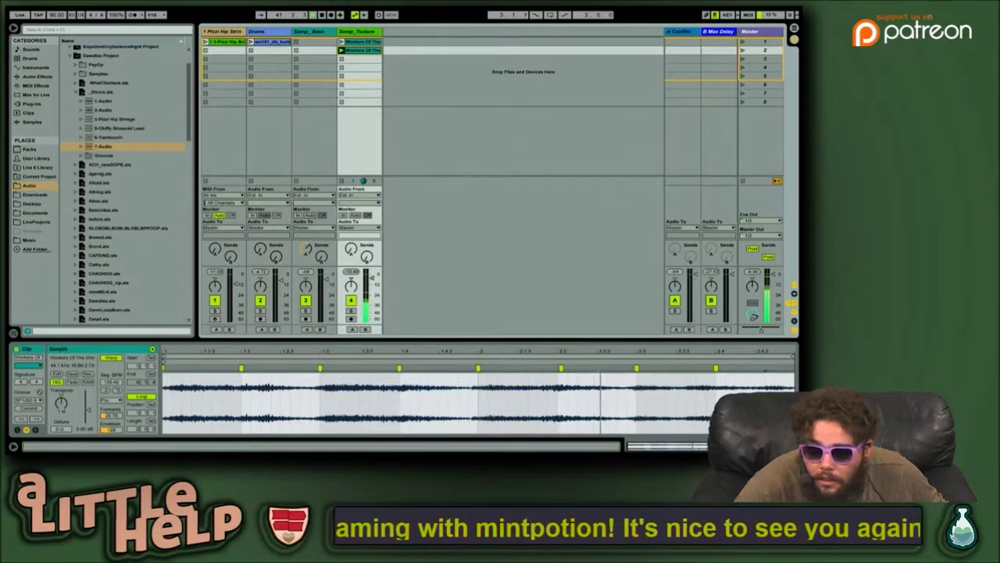
Step: Show the track's devices and move both Workers Of The World clips from Samp_Texture to the first two Samp_Bass slots
{"action": "key", "text": "shift+Tab"}
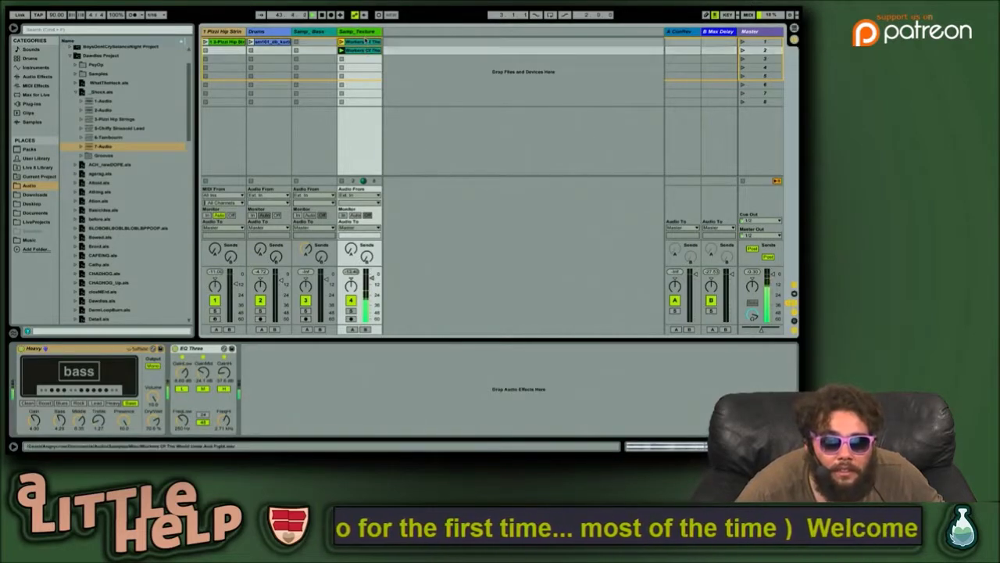
{"action": "left_click", "coordinate": [358, 58]}
{"action": "left_click", "coordinate": [363, 50]}
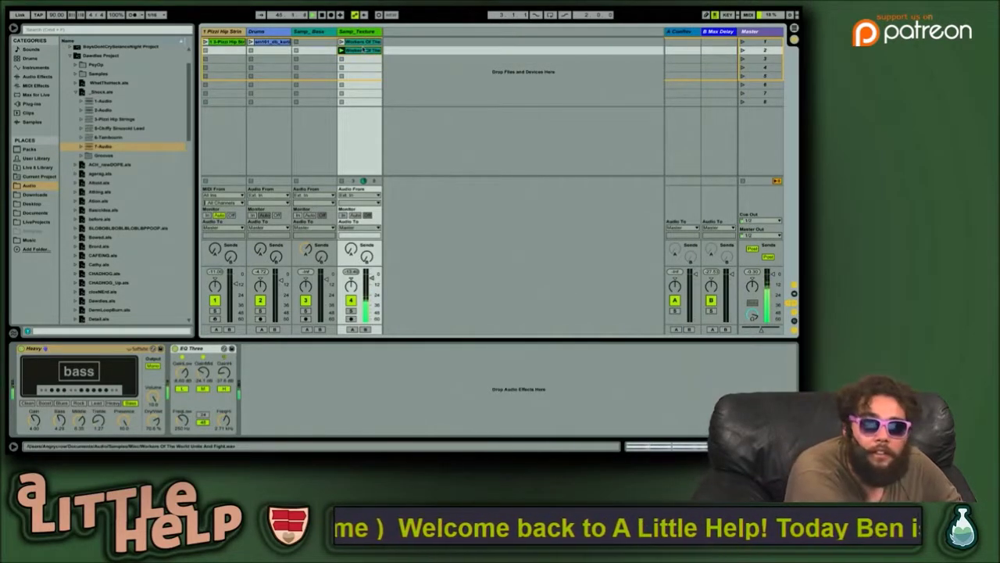
{"action": "left_click", "coordinate": [364, 43], "text": "shift"}
{"action": "left_click_drag", "start_coordinate": [358, 43], "coordinate": [315, 43]}
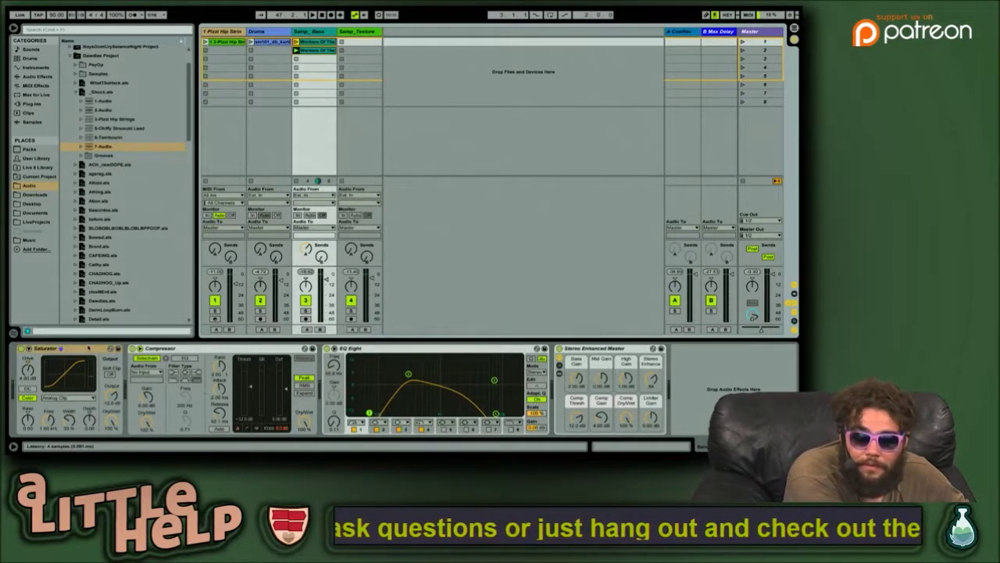
Step: Check the Drums track's devices and import the 6-Tambourin track from _Shock.als as a new track after Samp_Texture
{"action": "left_click", "coordinate": [260, 33]}
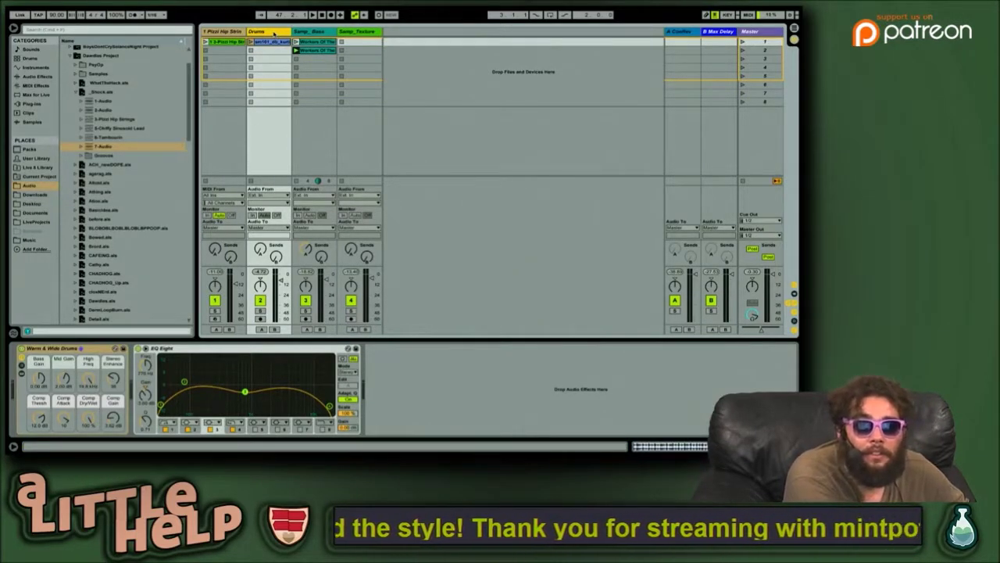
{"action": "left_click", "coordinate": [467, 68]}
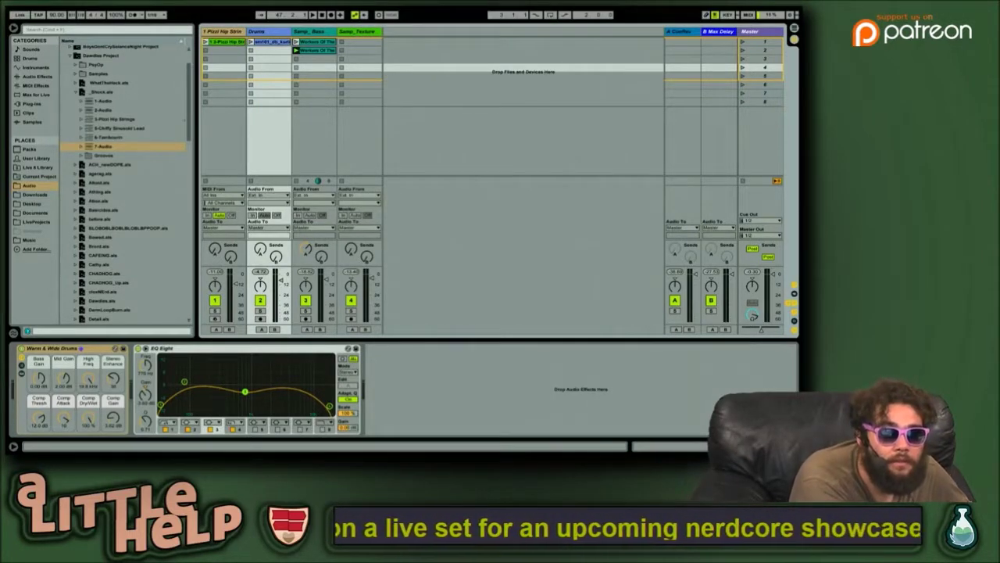
{"action": "left_click", "coordinate": [114, 138]}
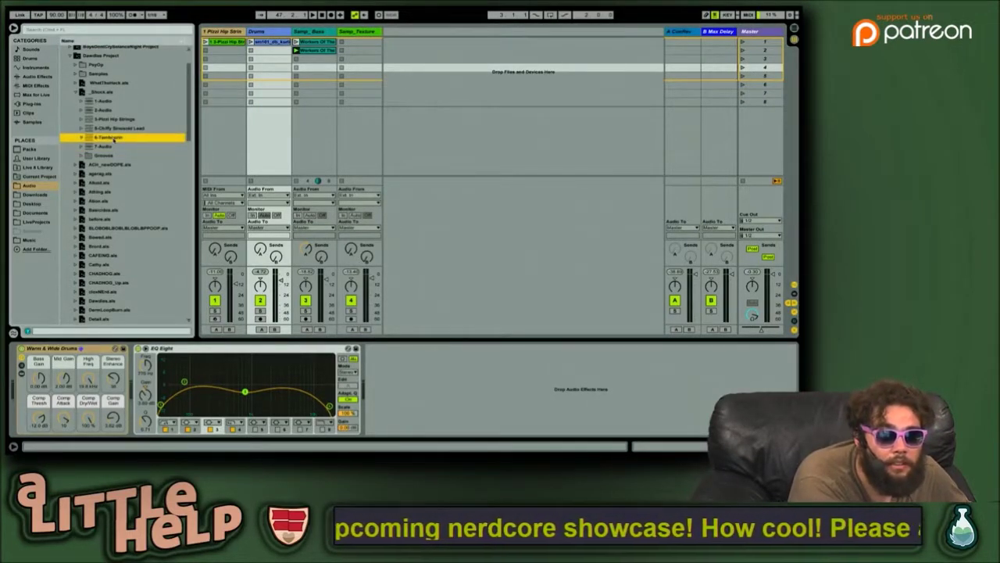
{"action": "left_click_drag", "start_coordinate": [104, 138], "coordinate": [386, 175]}
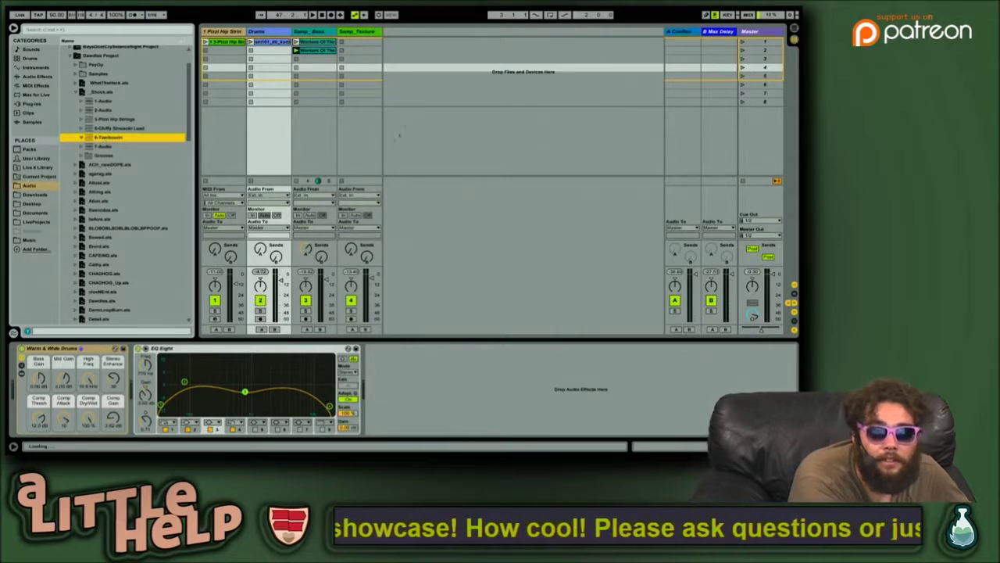
{"action": "left_click_drag", "start_coordinate": [99, 137], "coordinate": [298, 239]}
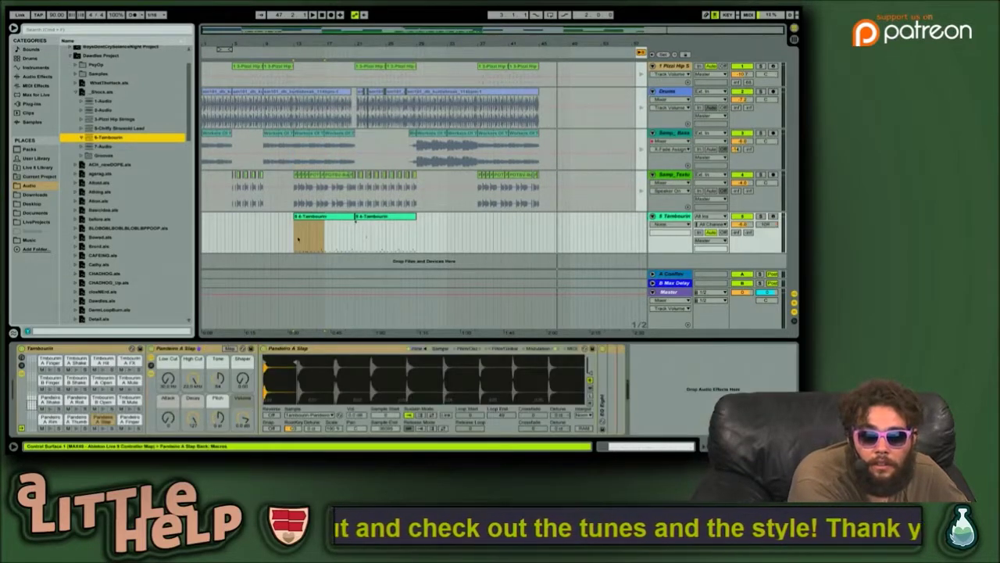
Step: Play the Tambourin arrangement clips at bars 21 and 13 to compare them
{"action": "left_click", "coordinate": [375, 217]}
{"action": "key", "text": "space"}
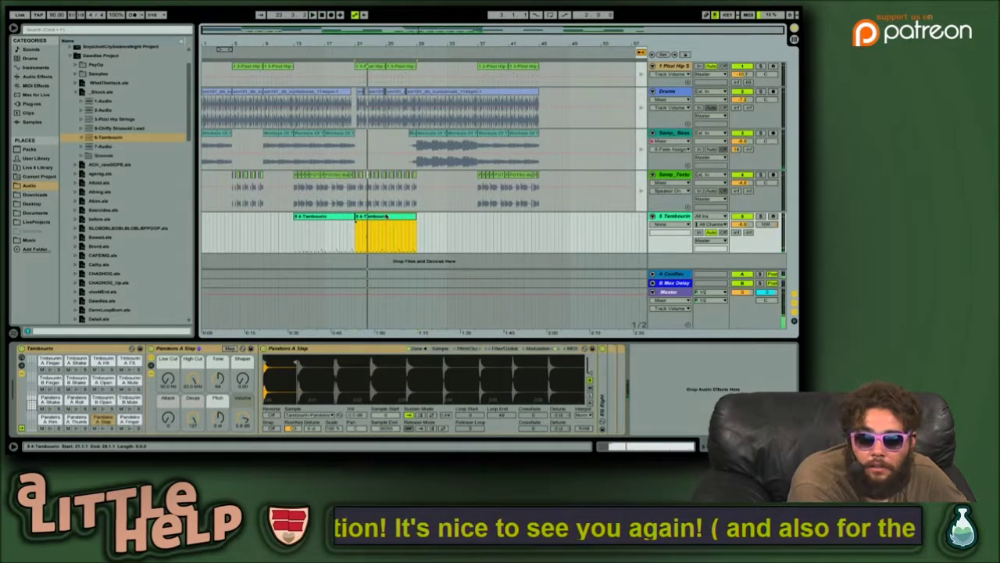
{"action": "left_click", "coordinate": [339, 217]}
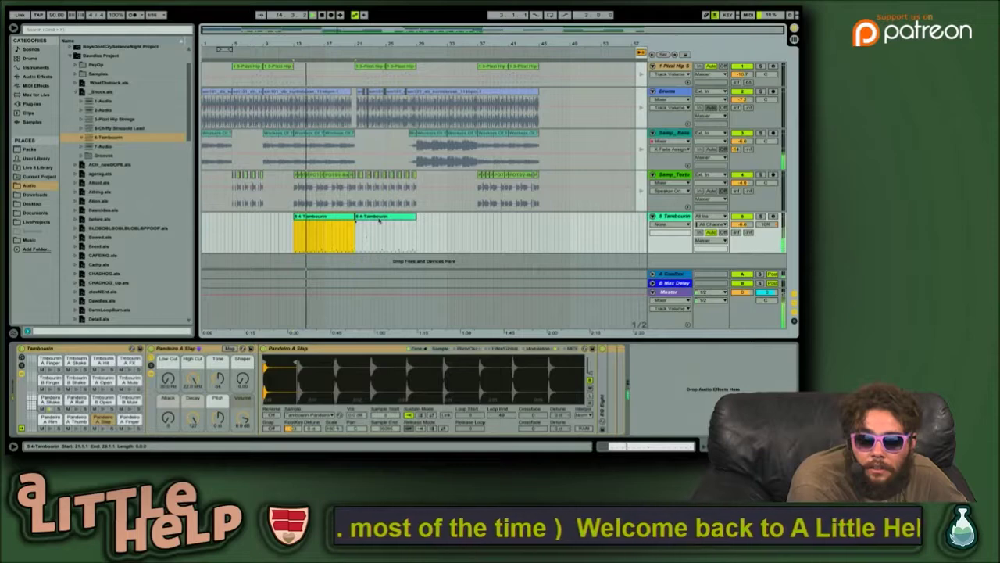
Step: Copy the Tambourin clip at bar 21 into the first Session slot of the Tambourin track
{"action": "left_click", "coordinate": [379, 221]}
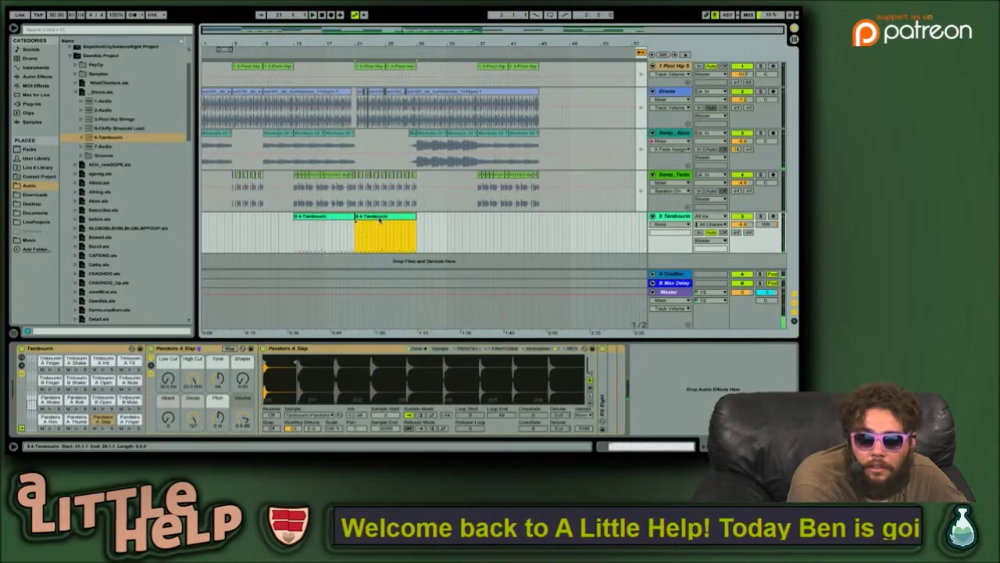
{"action": "key", "text": "Tab"}
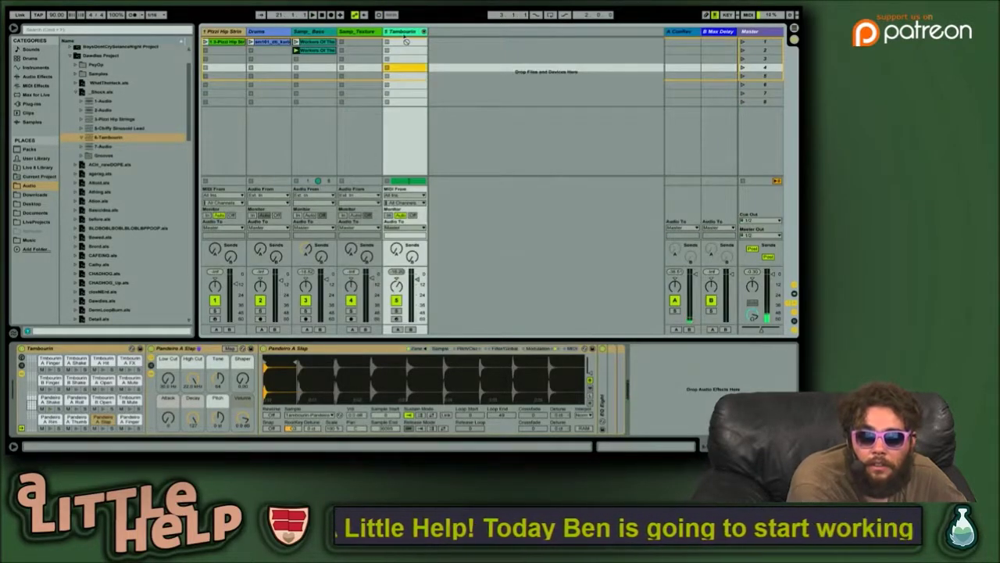
{"action": "left_click", "coordinate": [404, 42]}
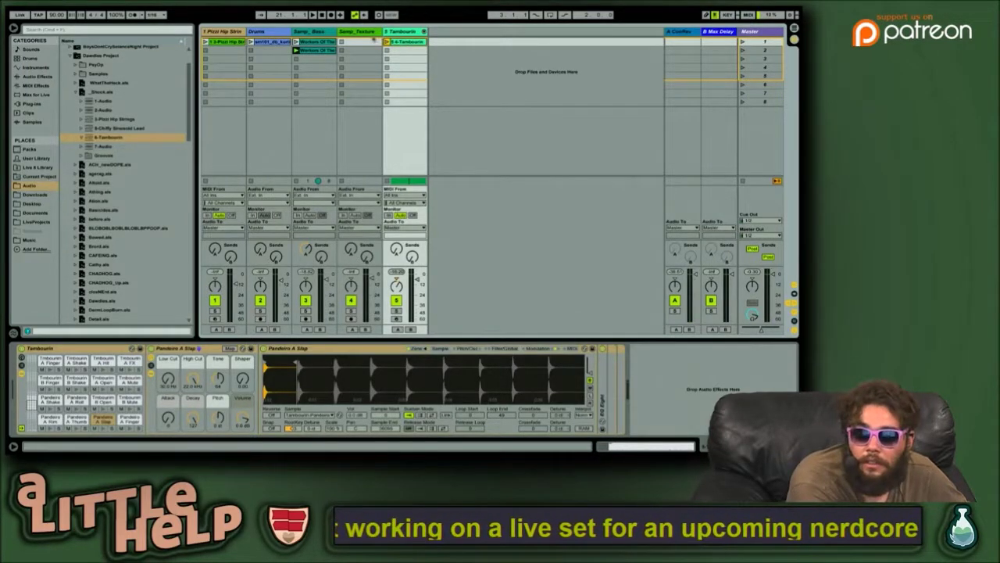
Step: Open the audio preferences, switch to Audio MIDI Setup and set the Built-in Output format to 2 ch 32-bit Float 44.1 kHz
{"action": "left_click", "coordinate": [366, 42]}
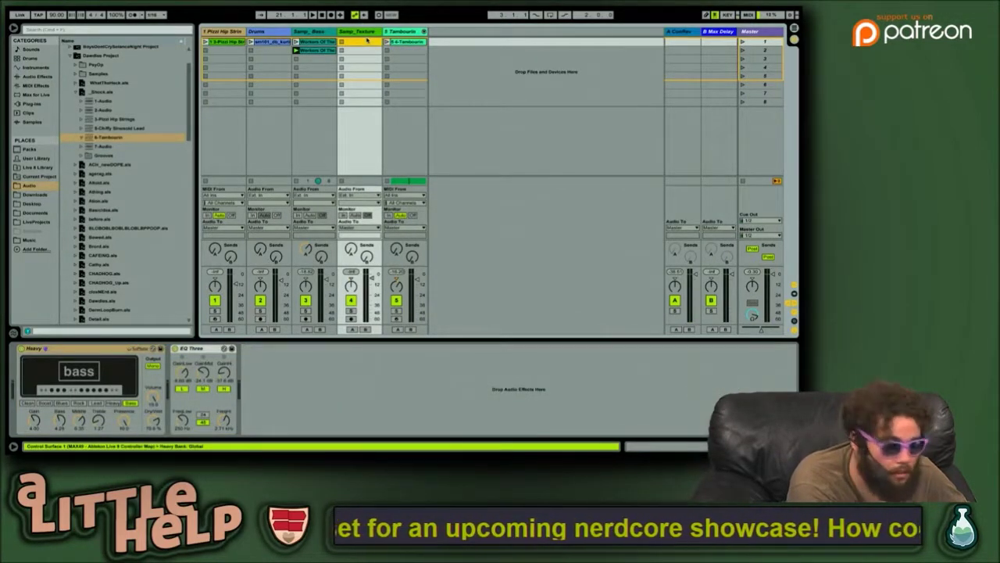
{"action": "key", "text": "super+comma"}
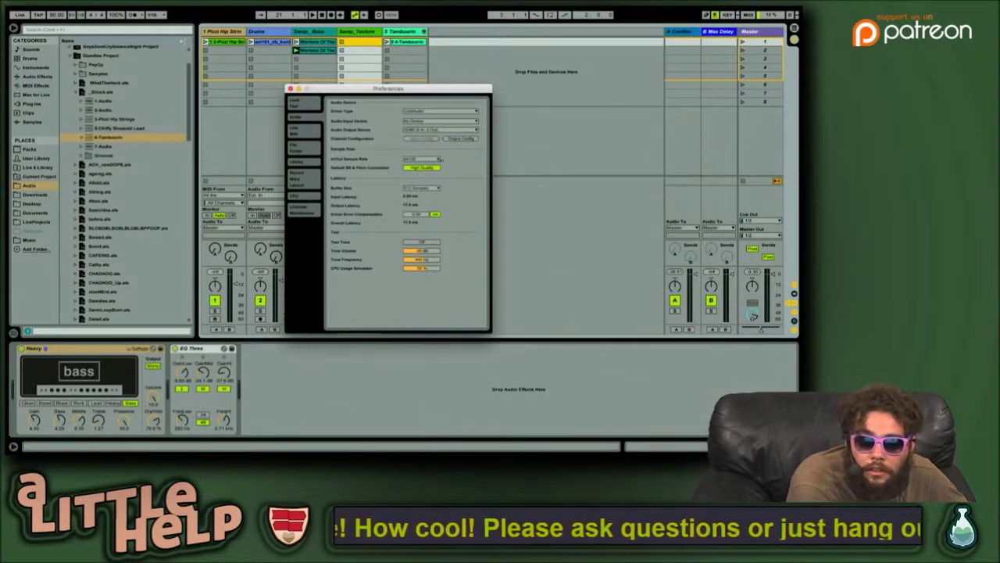
{"action": "key", "text": "super+space"}
{"action": "type", "text": "aud"}
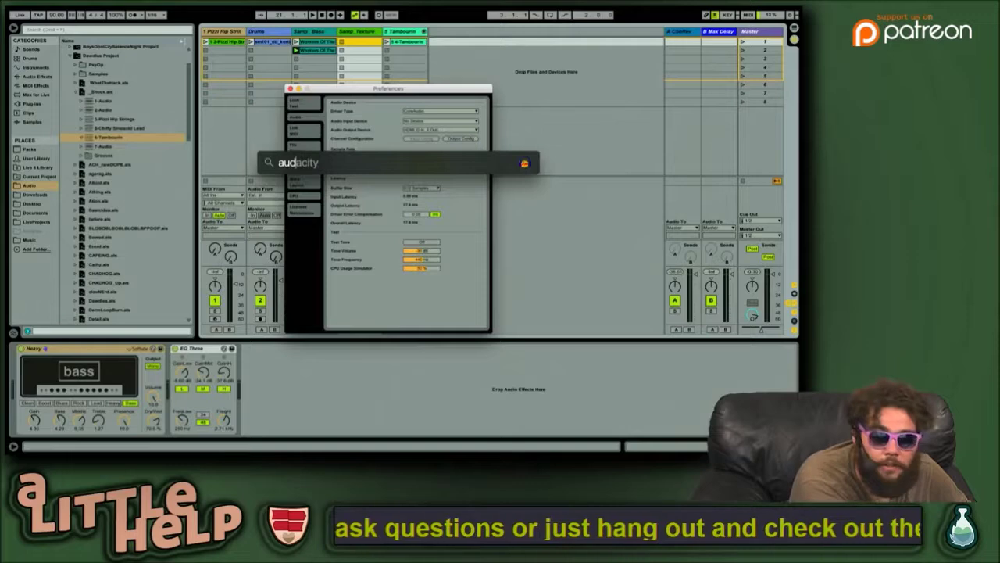
{"action": "type", "text": "io MIDI Setup"}
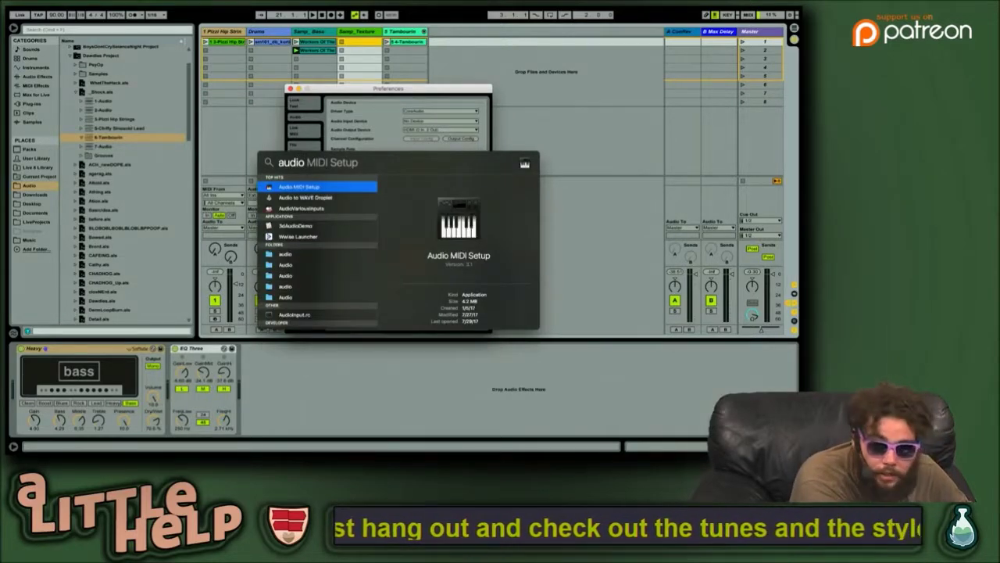
{"action": "key", "text": "Return"}
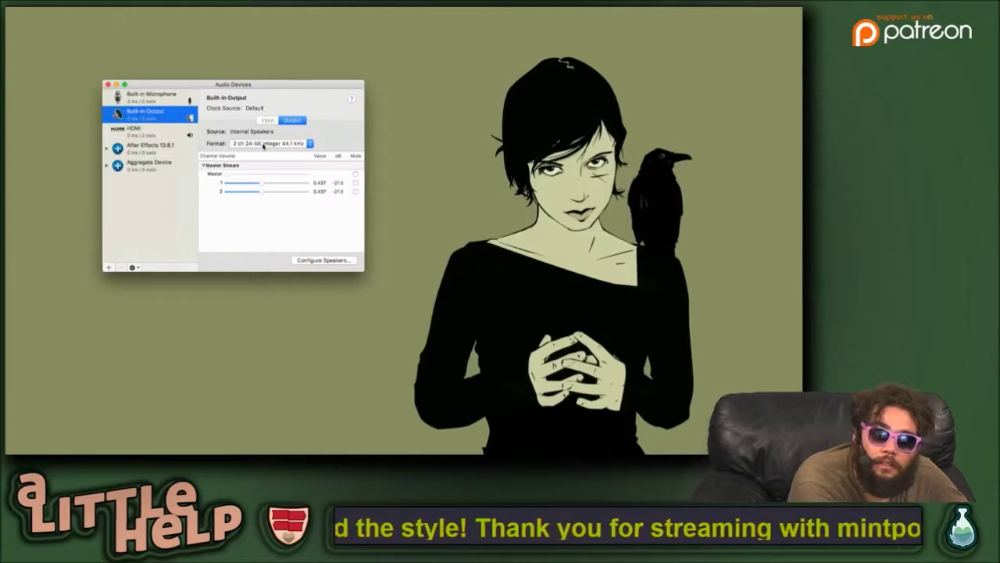
{"action": "left_click", "coordinate": [264, 145]}
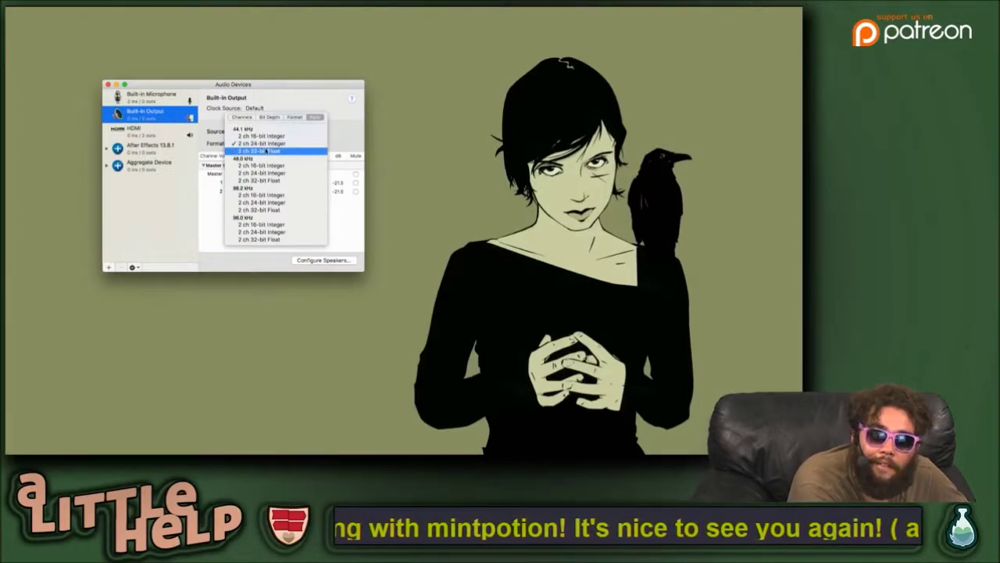
{"action": "left_click", "coordinate": [267, 151]}
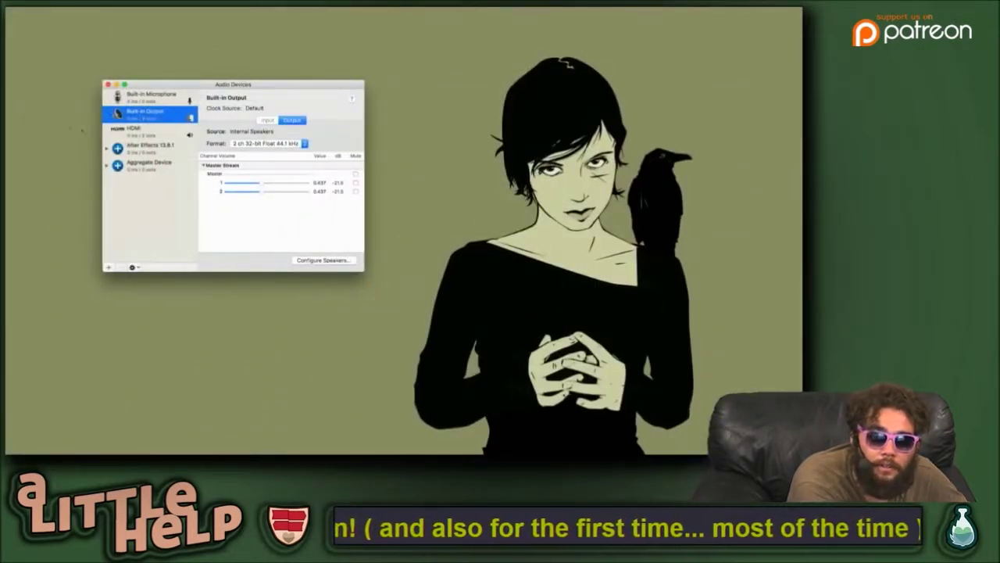
Step: Try the HDMI output format 2 ch 24-bit Integer 44.1 kHz in Audio MIDI Setup and launch scene 1 in Live to test it
{"action": "left_click", "coordinate": [134, 131]}
{"action": "left_click", "coordinate": [270, 149]}
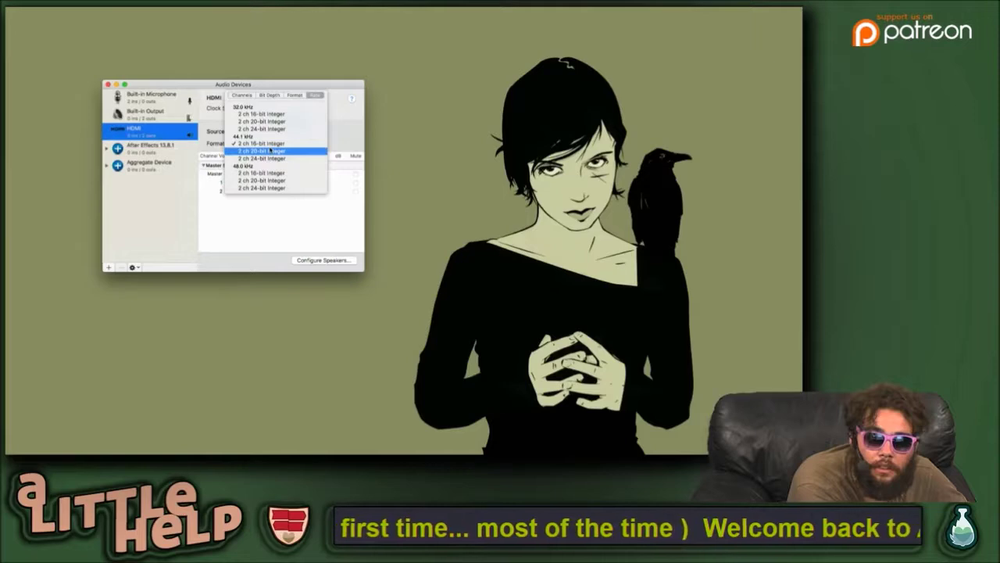
{"action": "left_click", "coordinate": [276, 158]}
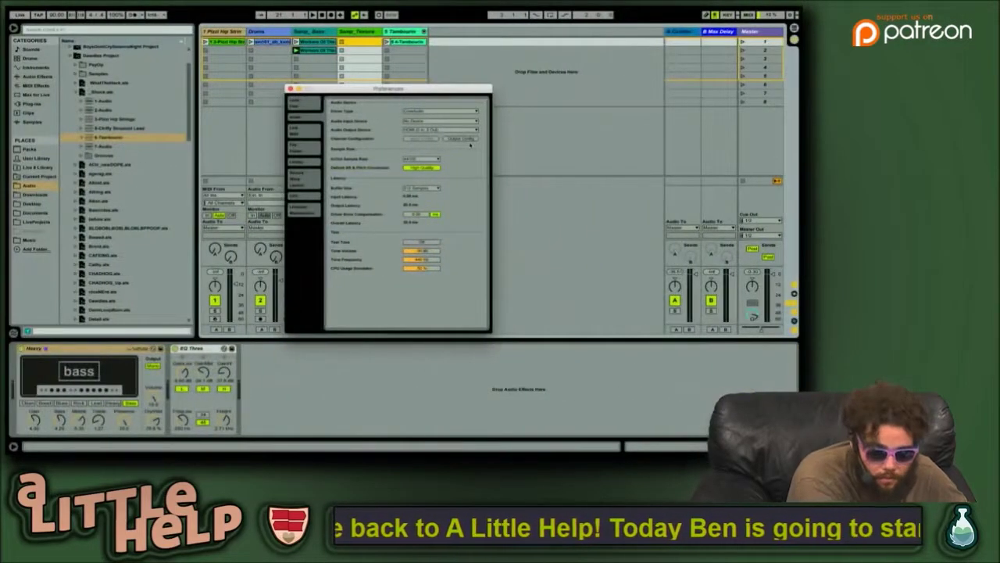
{"action": "left_click", "coordinate": [743, 41]}
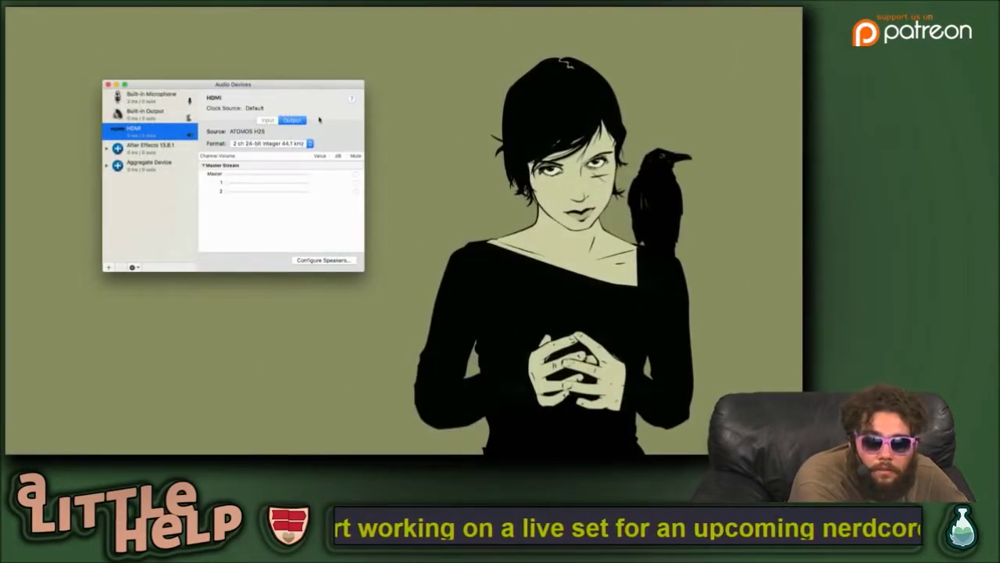
Step: Set the HDMI output format to 2 ch 16-bit Integer 44.1 kHz in Audio MIDI Setup and return to Live
{"action": "left_click", "coordinate": [279, 142]}
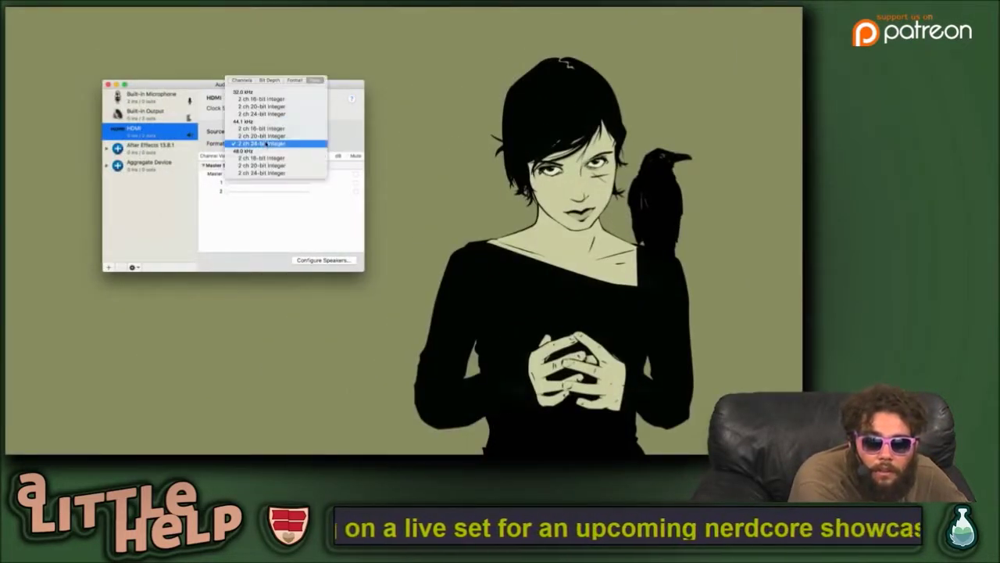
{"action": "left_click", "coordinate": [270, 128]}
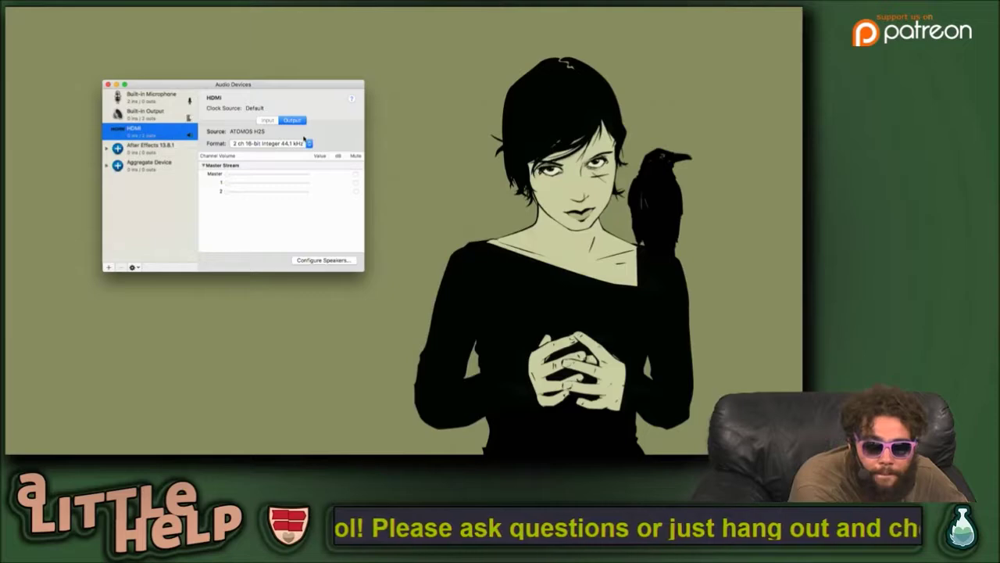
{"action": "key", "text": "ctrl+Right"}
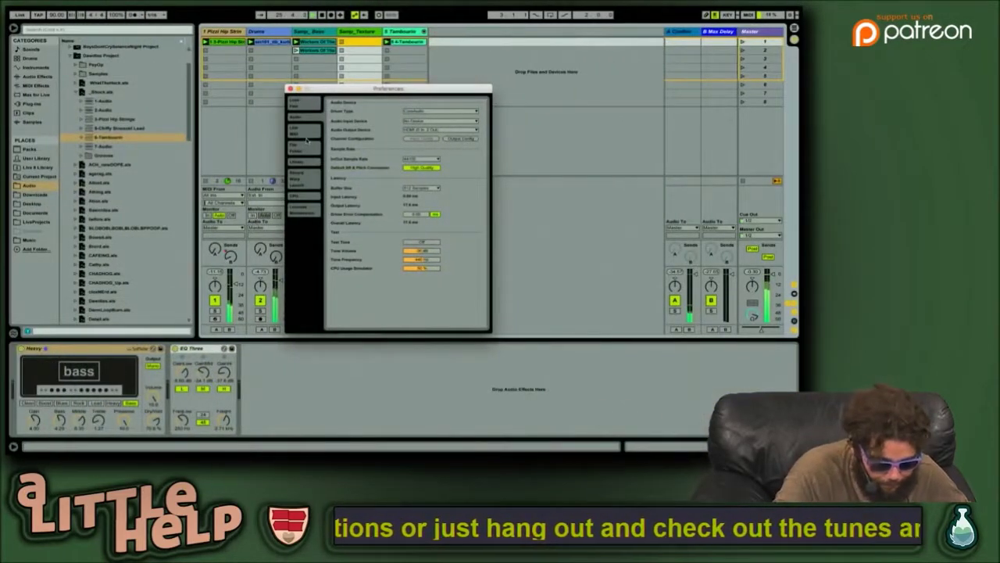
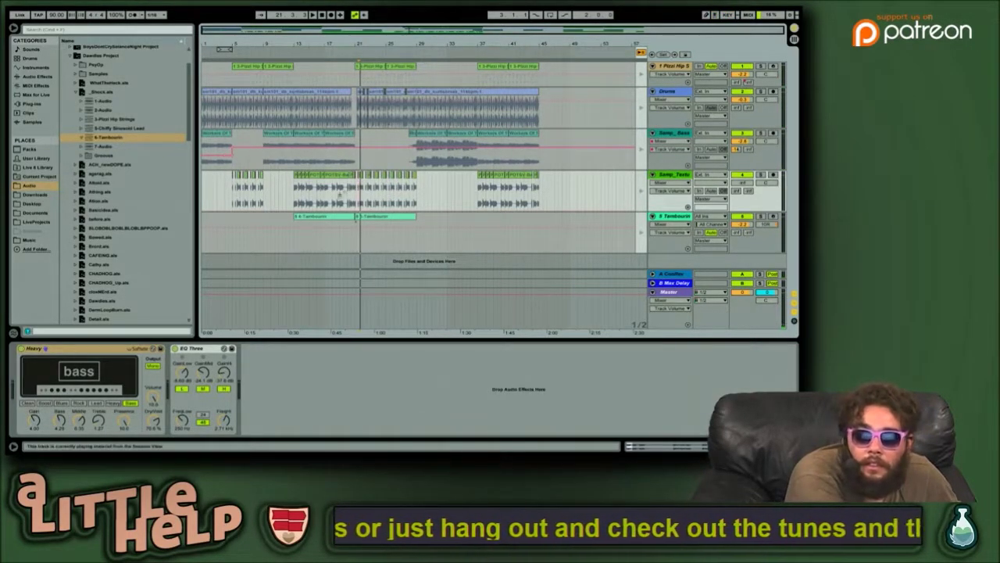
Step: Return playback to the arrangement, solo the Samp_Texture track and listen to its clips from bar 21
{"action": "key", "text": "F10"}
{"action": "key", "text": "space"}
{"action": "key", "text": "s"}
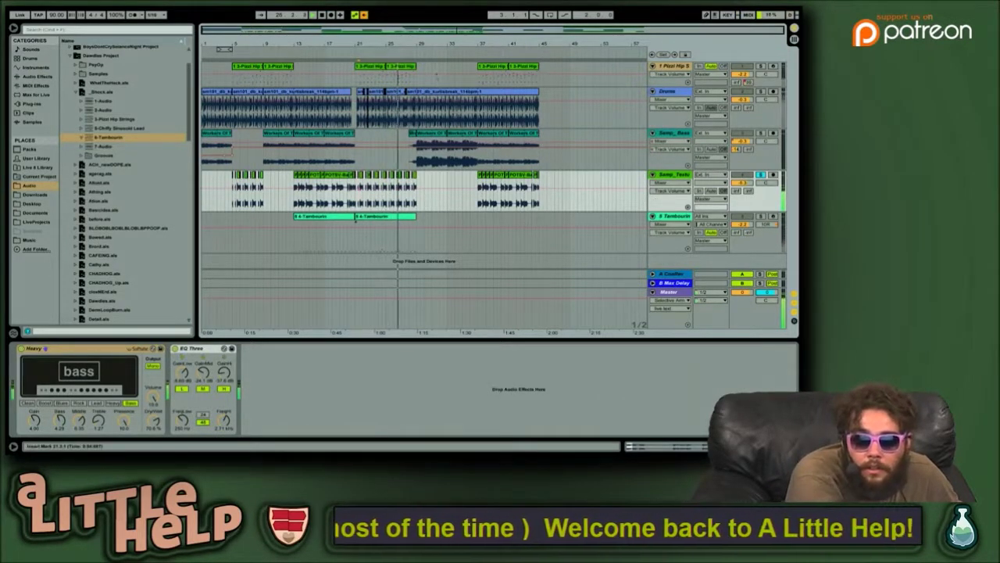
{"action": "left_click_drag", "start_coordinate": [432, 32], "coordinate": [448, 95]}
{"action": "key", "text": "space"}
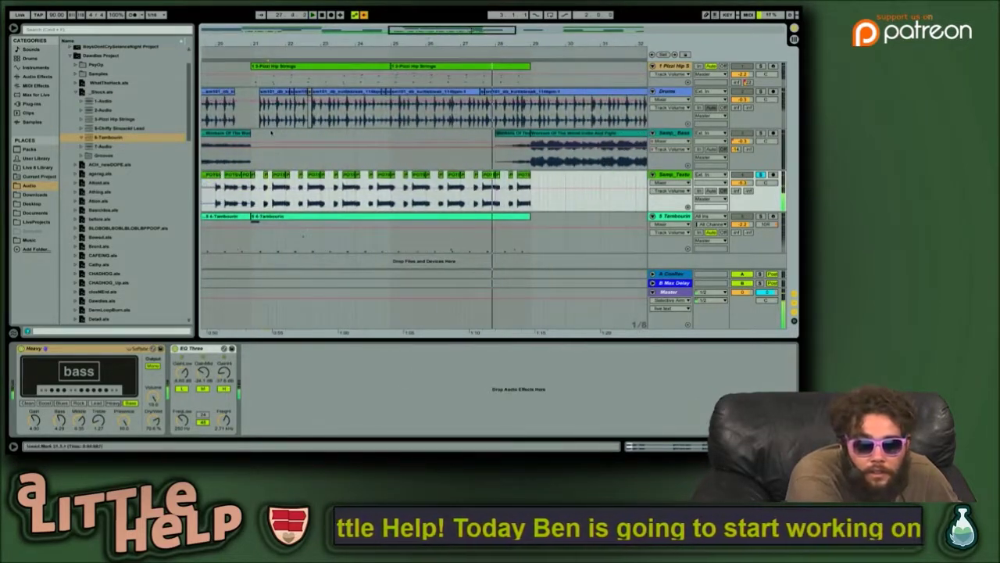
{"action": "left_click", "coordinate": [254, 186]}
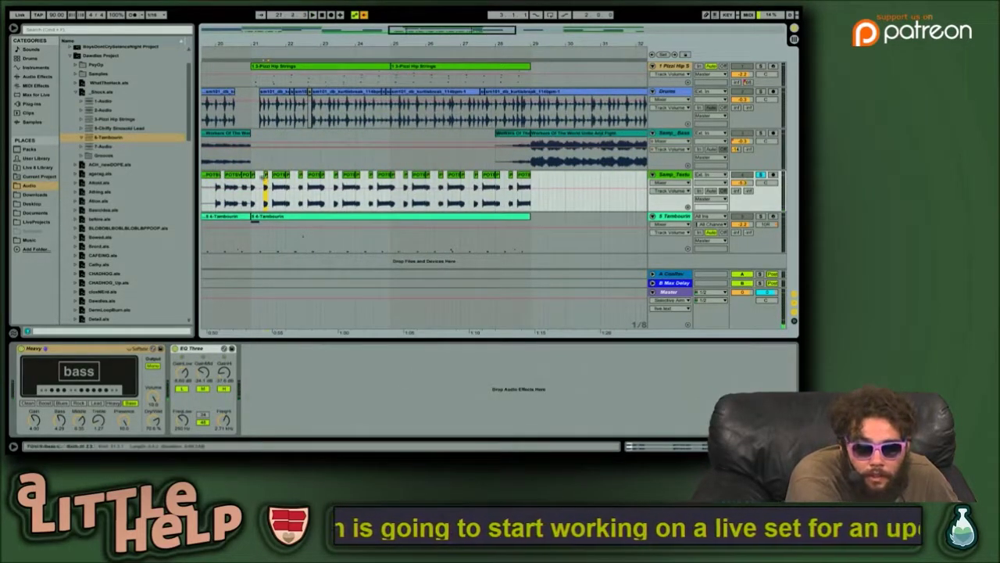
{"action": "key", "text": "space"}
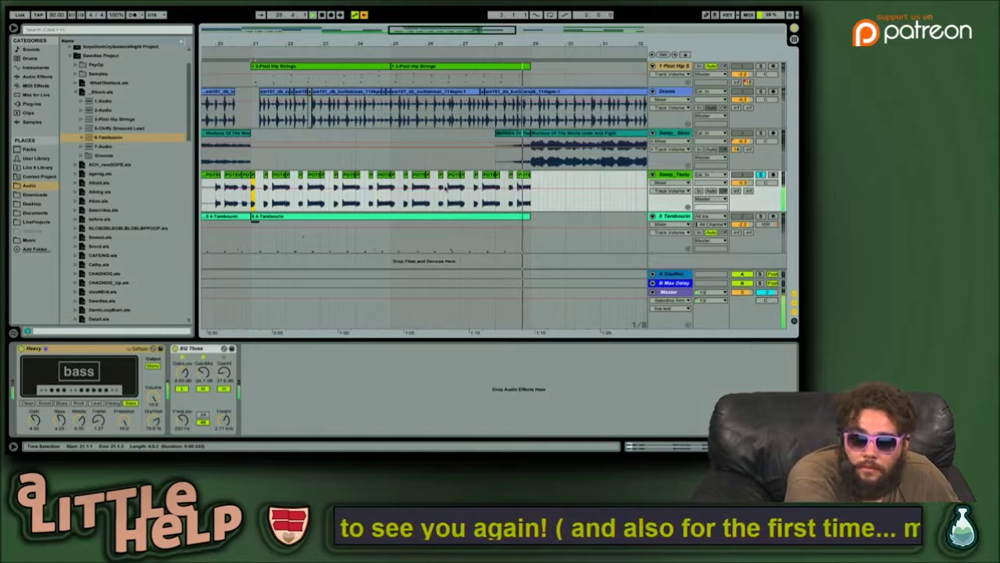
{"action": "key", "text": "space"}
Step: Consolidate the Samp_Texture arrangement clips from bar 21 to bar 25 into a single clip
{"action": "left_click", "coordinate": [383, 177]}
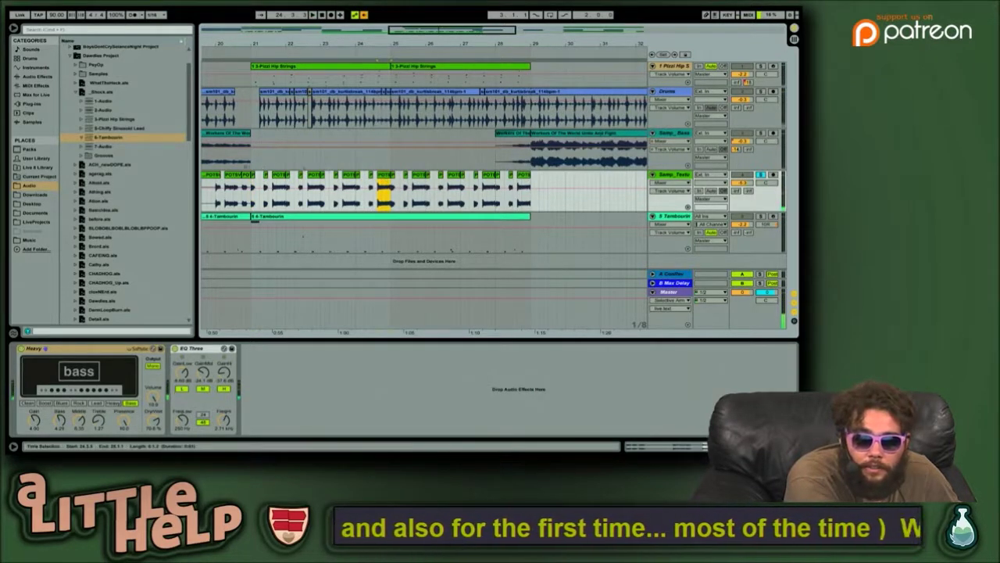
{"action": "left_click", "coordinate": [254, 177], "text": "shift"}
{"action": "key", "text": "super+j"}
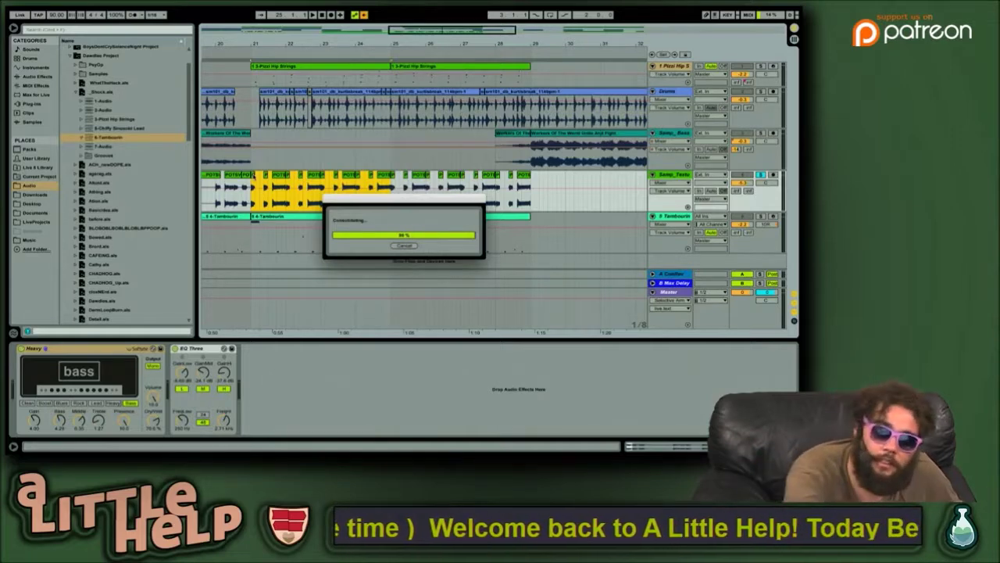
Step: Copy the consolidated bar 21 clip into the first Session slot of the Samp_Texture track
{"action": "left_click", "coordinate": [310, 177]}
{"action": "key", "text": "Tab"}
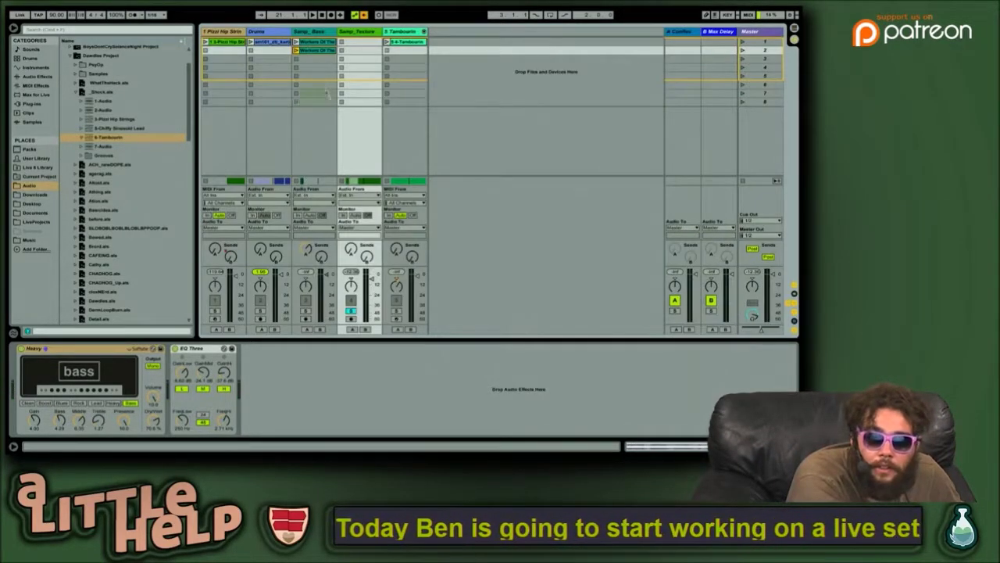
{"action": "left_click_drag", "start_coordinate": [406, 46], "coordinate": [370, 47]}
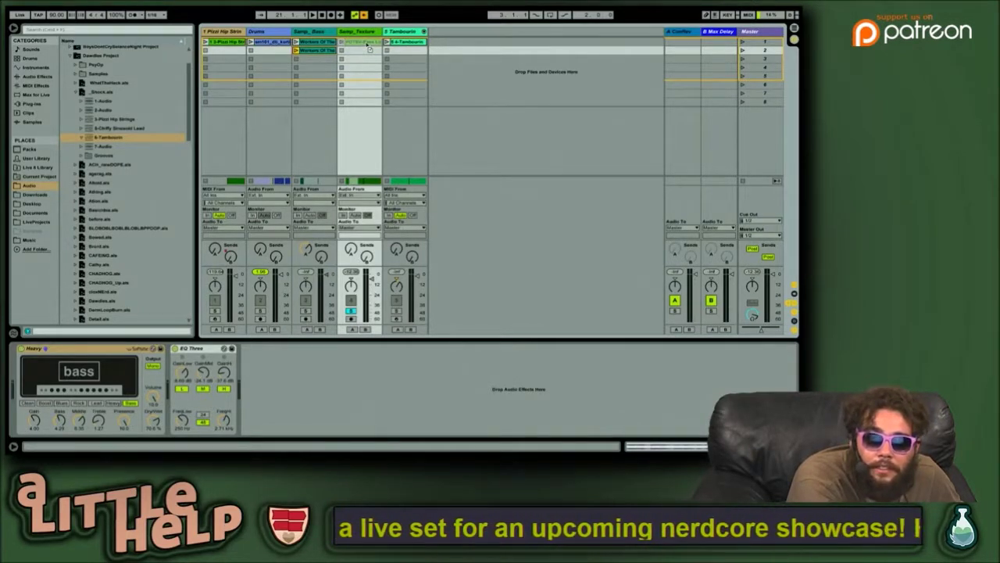
{"action": "left_click_drag", "start_coordinate": [370, 47], "coordinate": [370, 47]}
Step: Swap the names of the two sample tracks, renaming Samp_Texture as Samp_Bass and the original Samp_Bass as Samp_Texture
{"action": "left_click", "coordinate": [360, 32]}
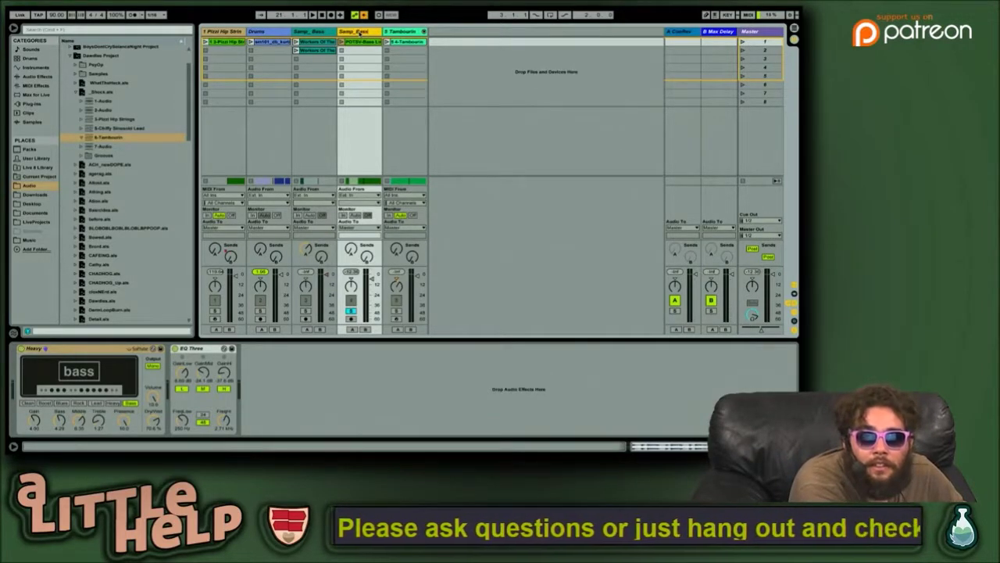
{"action": "left_click", "coordinate": [314, 31]}
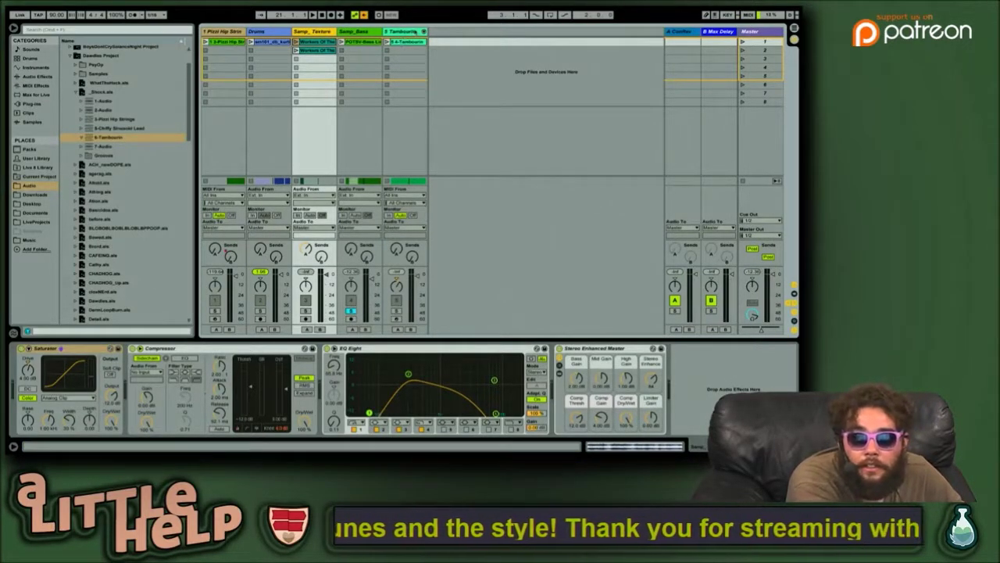
{"action": "left_click", "coordinate": [400, 32]}
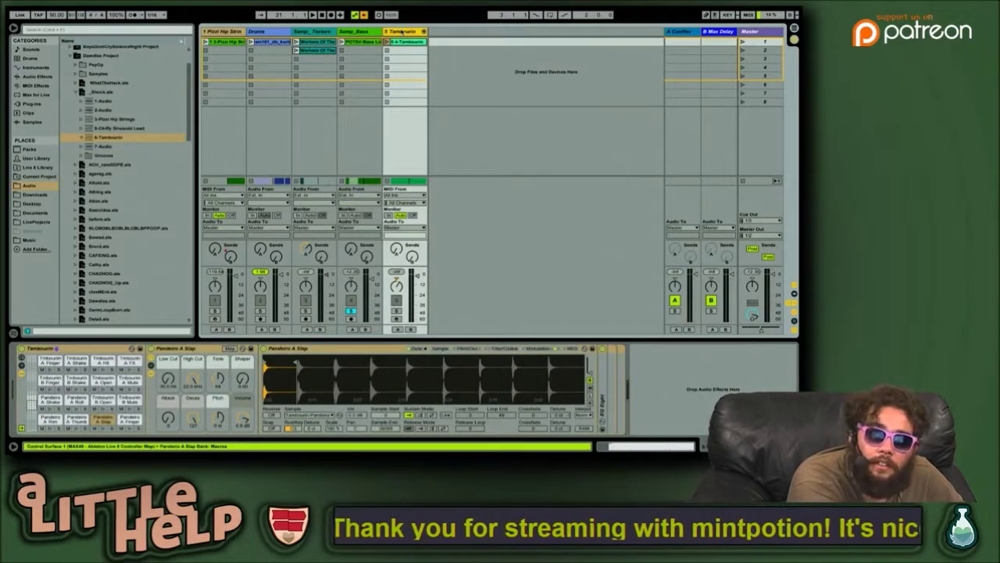
Step: Rearrange the two Samp_Texture Session clips so the first is in slot 1 and the second in slot 3
{"action": "key", "text": "Tab"}
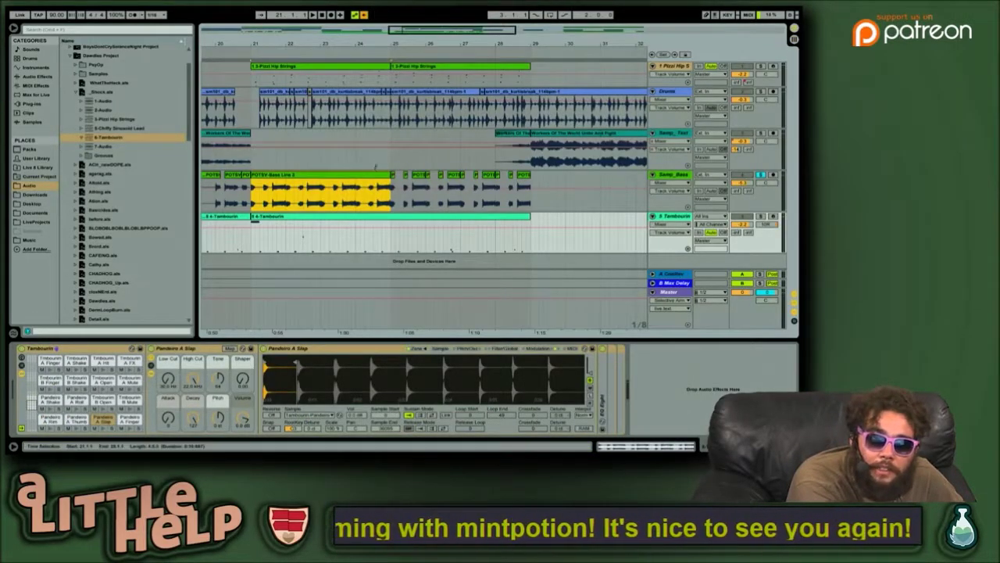
{"action": "key", "text": "Tab"}
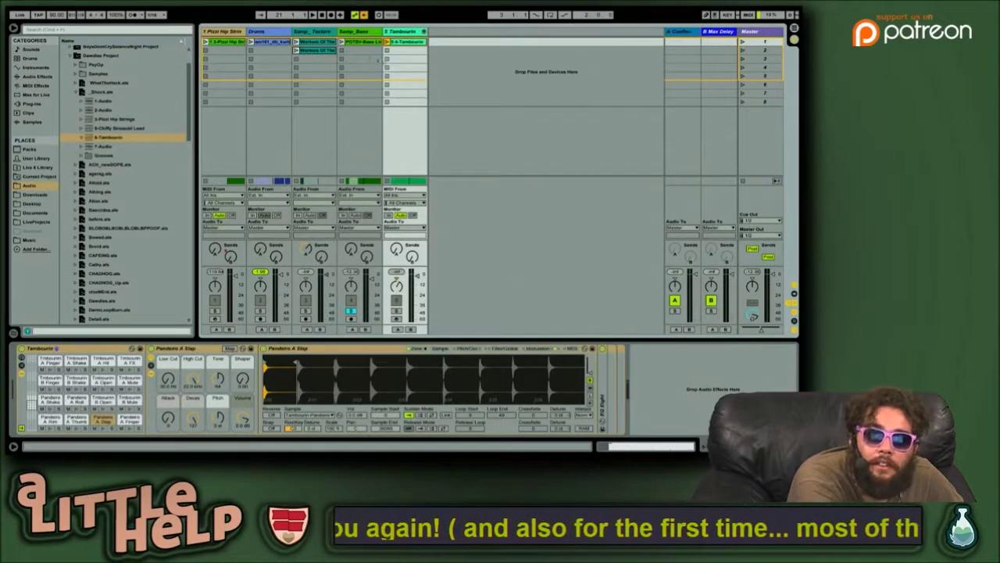
{"action": "left_click", "coordinate": [323, 60]}
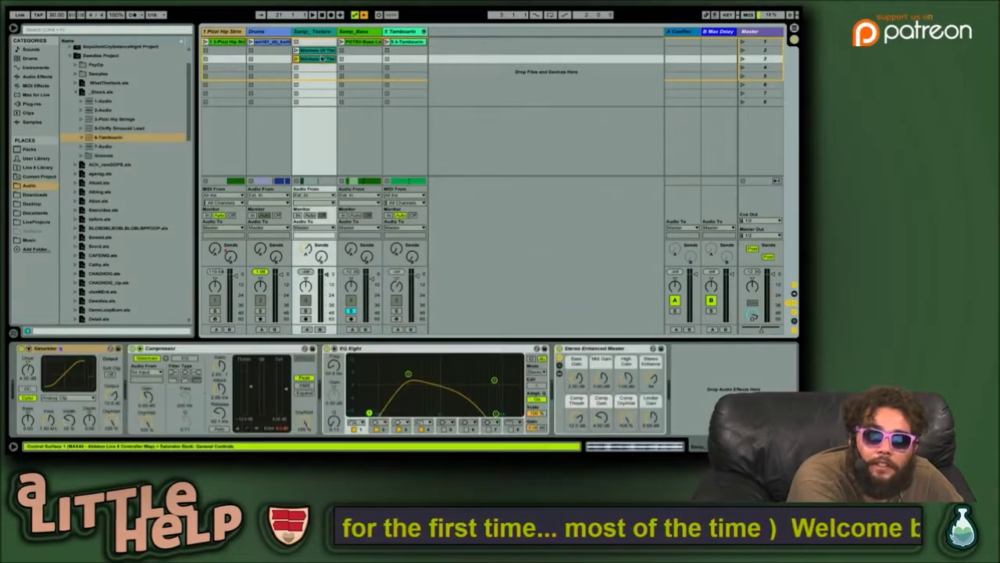
{"action": "left_click_drag", "start_coordinate": [322, 52], "coordinate": [323, 43]}
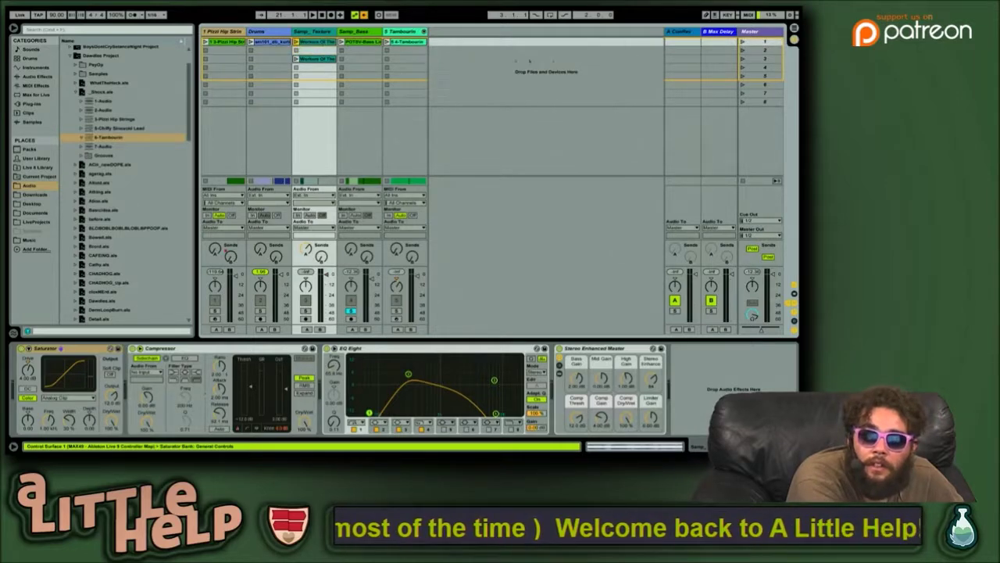
Step: Look over the Samp_Texture clips along the arrangement, and fold and unsolo the Samp_Bass track
{"action": "key", "text": "Tab"}
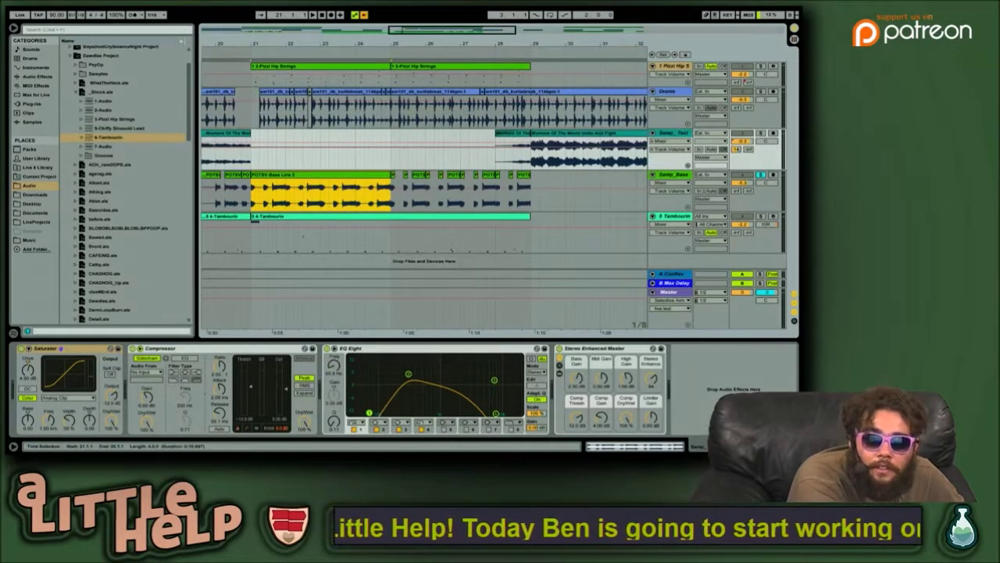
{"action": "left_click", "coordinate": [344, 137]}
{"action": "scroll", "coordinate": [349, 137], "scroll_direction": "right", "scroll_amount": 10}
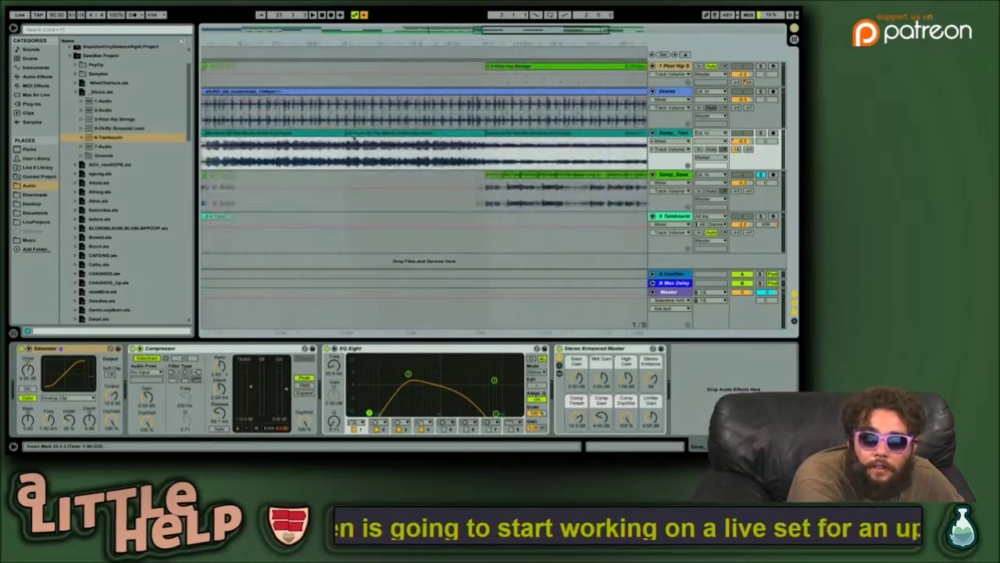
{"action": "scroll", "coordinate": [353, 138], "scroll_direction": "right", "scroll_amount": 4}
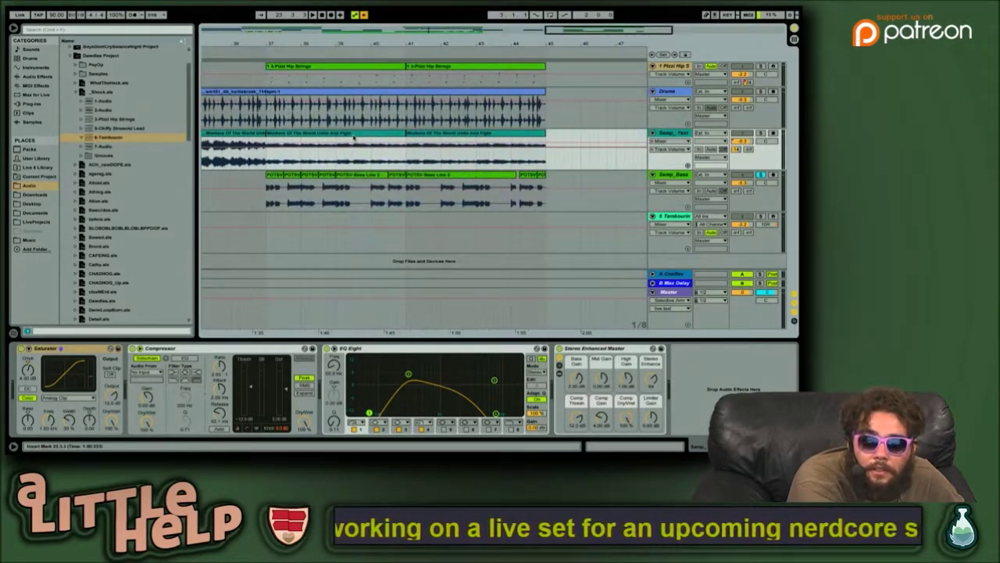
{"action": "scroll", "coordinate": [353, 138], "scroll_direction": "left", "scroll_amount": 20}
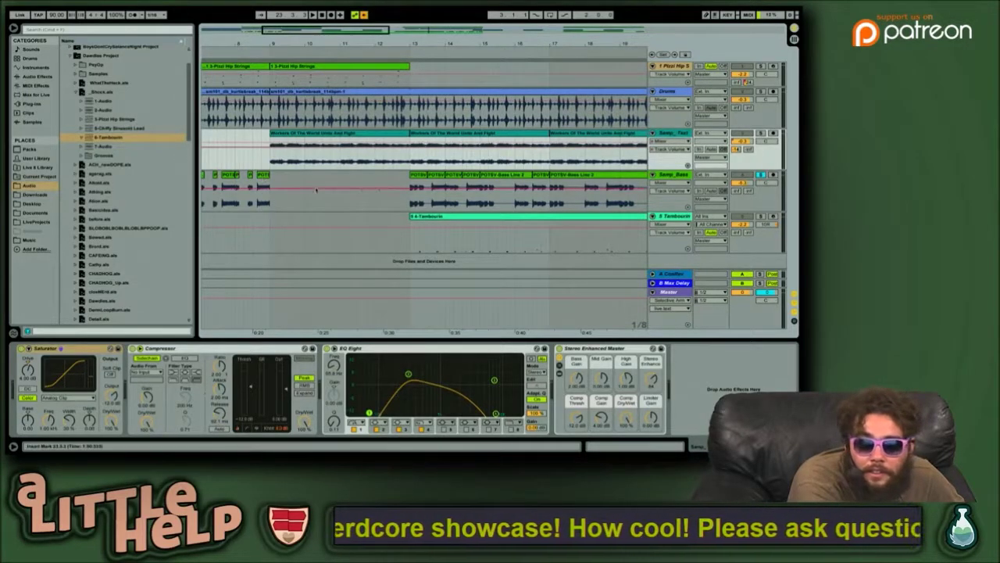
{"action": "left_click", "coordinate": [653, 174]}
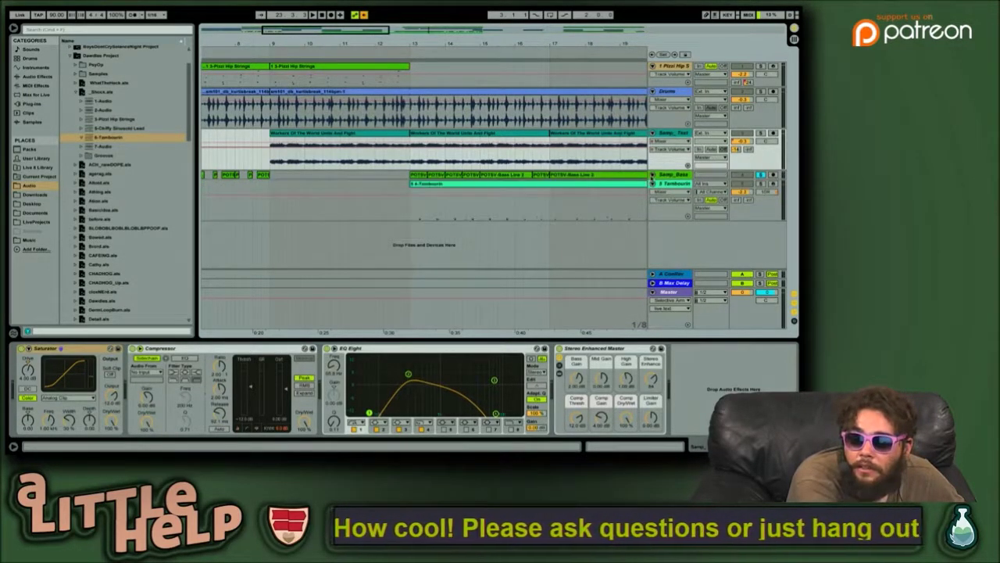
{"action": "left_click", "coordinate": [669, 174]}
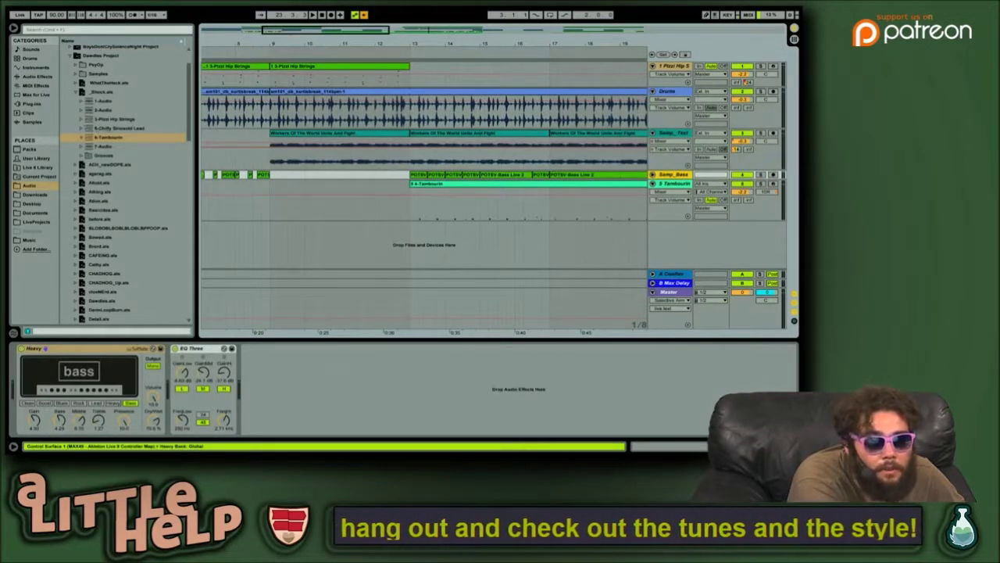
Step: Import the Chiffy Sinusoid Lead track from _Shock.als as a new track after Tambourin and play its bar 13 clip soloed
{"action": "left_click", "coordinate": [114, 128]}
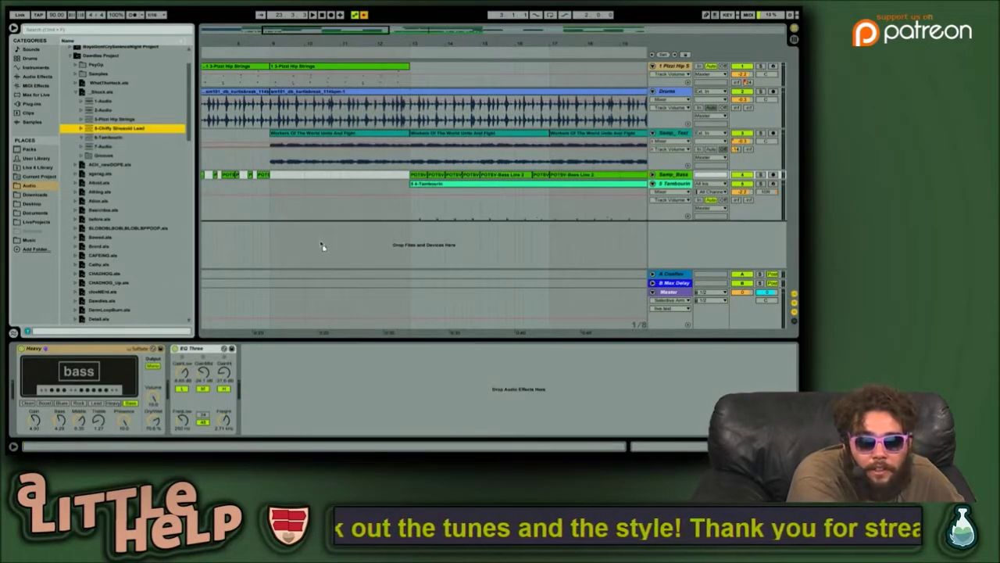
{"action": "left_click_drag", "start_coordinate": [320, 241], "coordinate": [321, 244]}
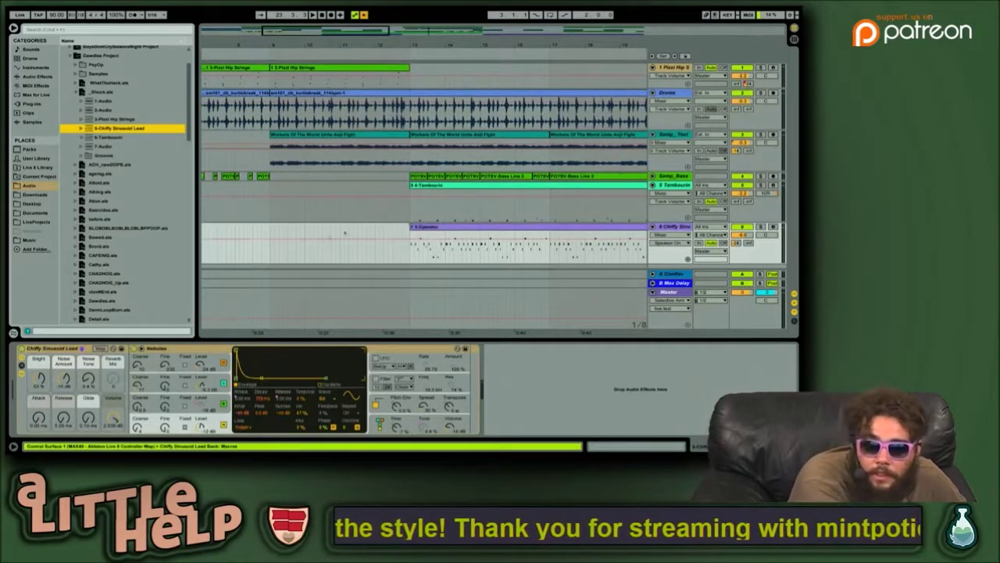
{"action": "left_click", "coordinate": [479, 231]}
{"action": "key", "text": "space"}
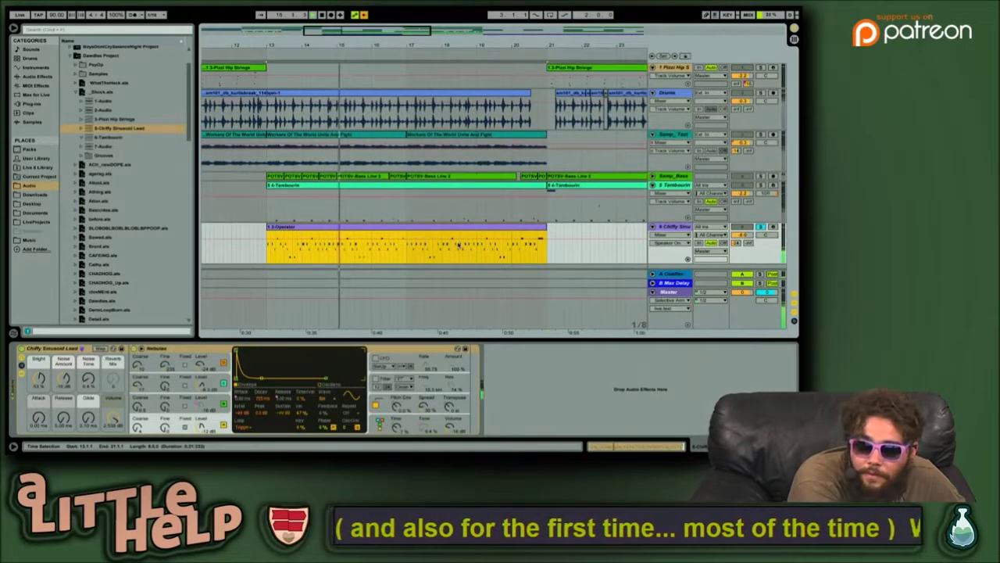
{"action": "key", "text": "space"}
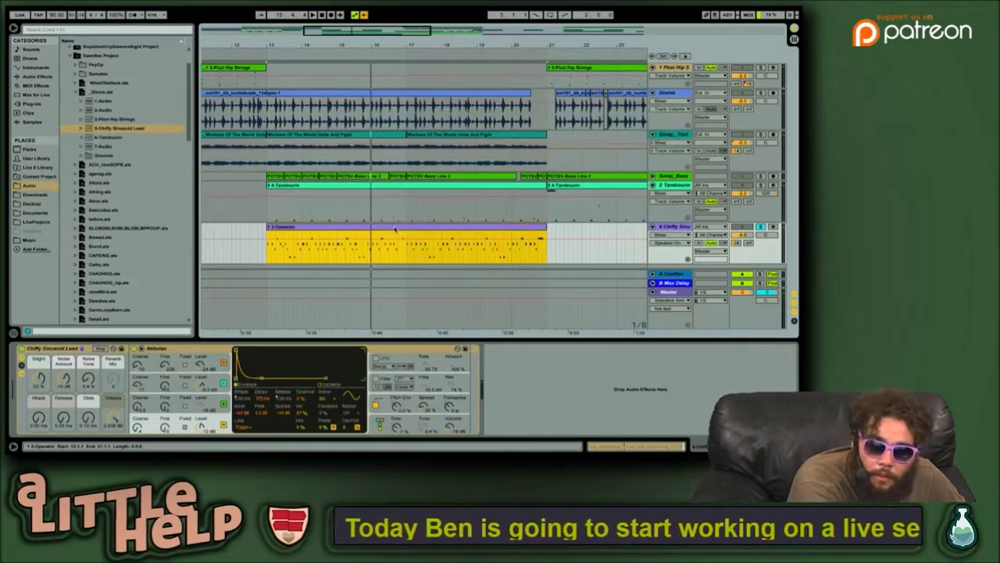
Step: Copy the bar 13 Chiffy Sinusoid Lead clip from the arrangement into the first Session slot of its track
{"action": "key", "text": "Tab"}
{"action": "key", "text": "Tab"}
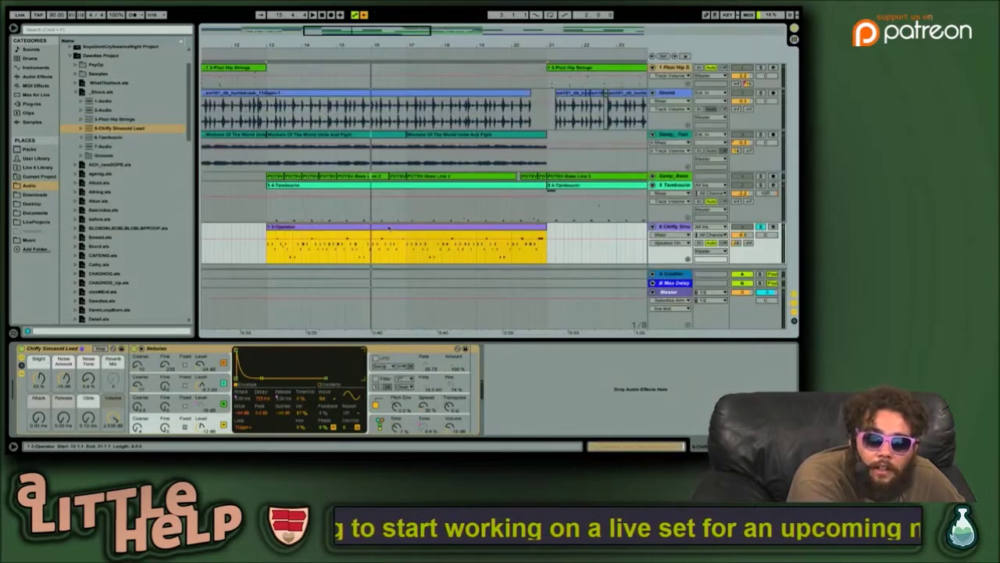
{"action": "key", "text": "Tab"}
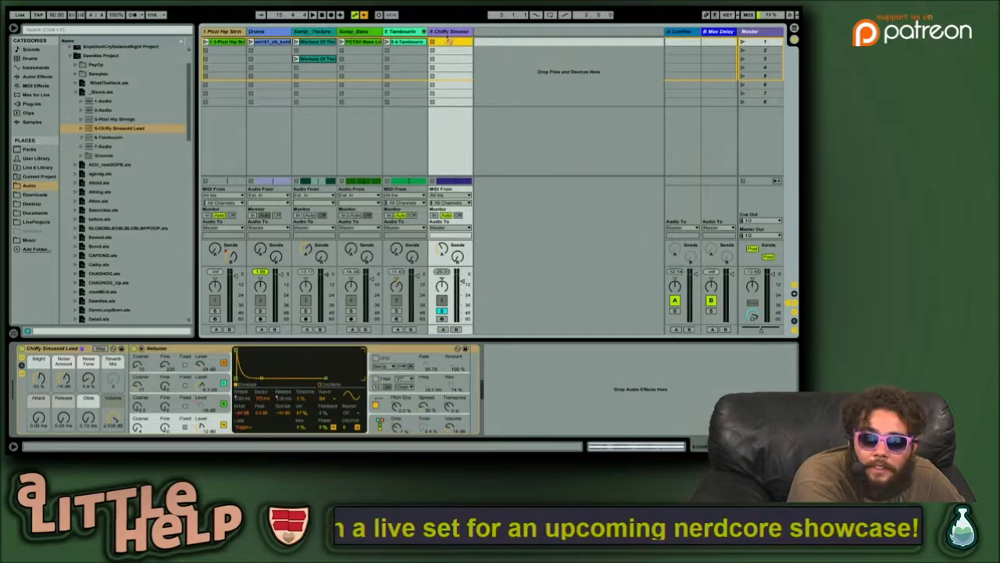
{"action": "key", "text": "Tab"}
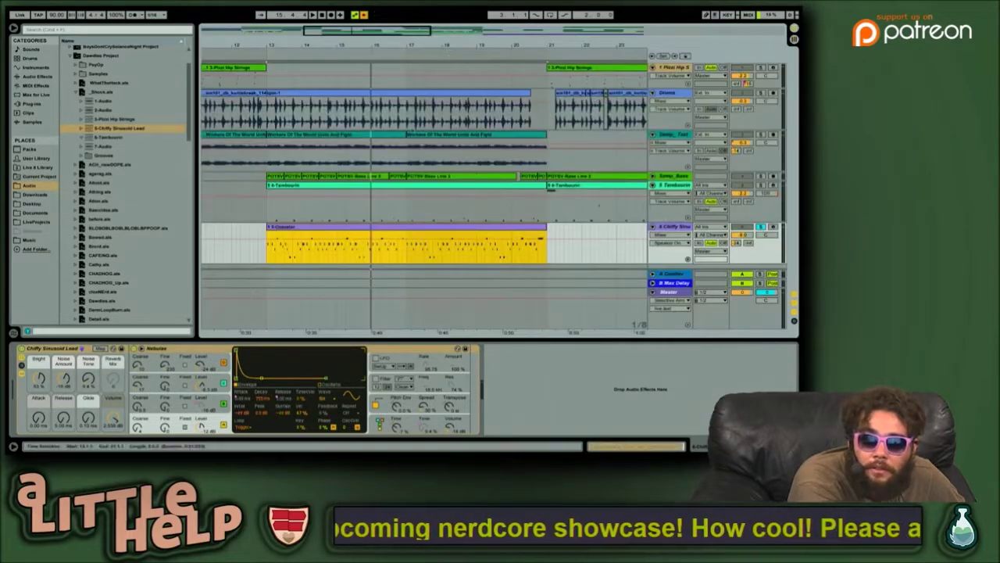
{"action": "key", "text": "Tab"}
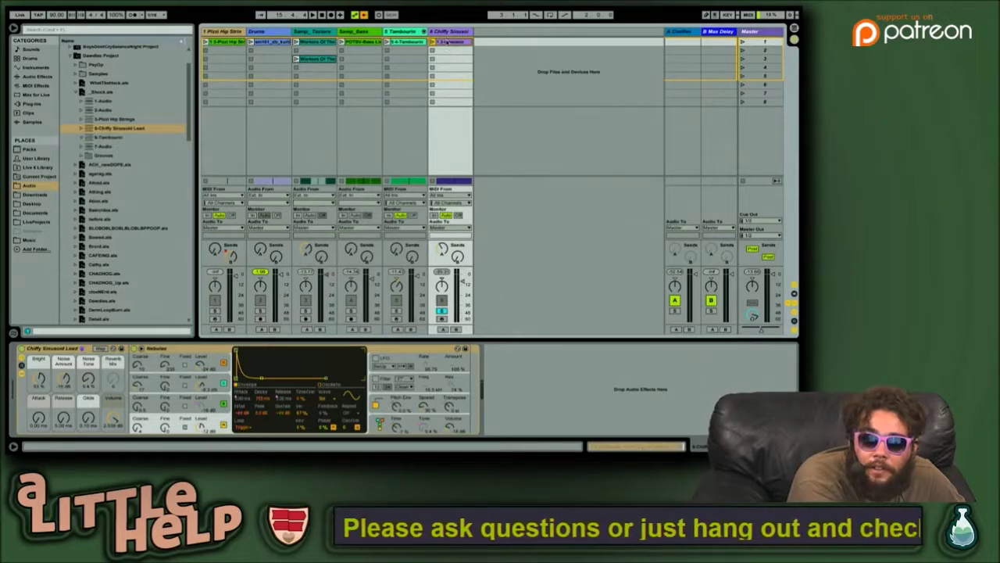
{"action": "key", "text": "Tab"}
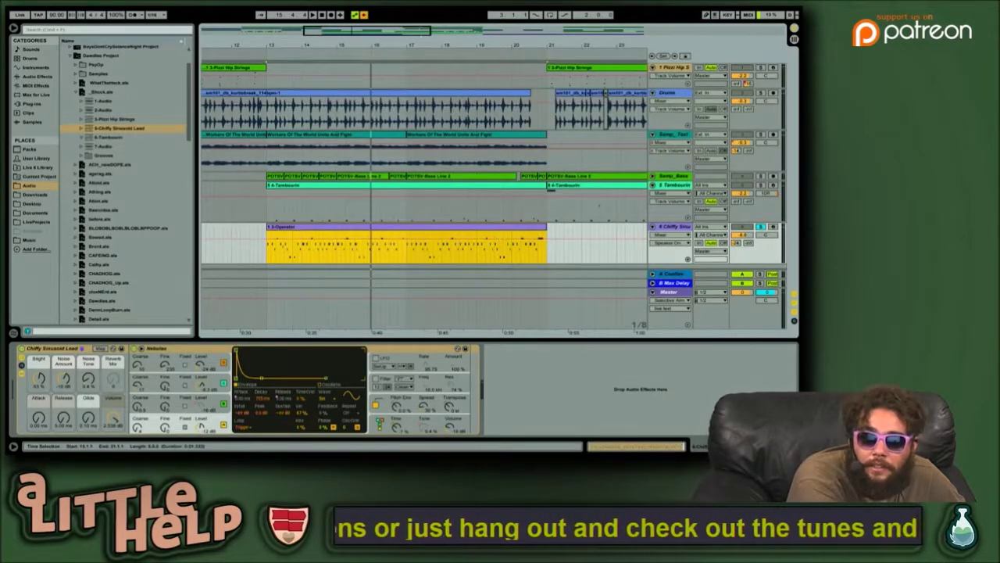
Step: Play the full arrangement unsoloed, first looping the Chiffy Sinusoid Lead clip at bar 37 and then from bar 21
{"action": "left_click_drag", "start_coordinate": [381, 32], "coordinate": [381, 11]}
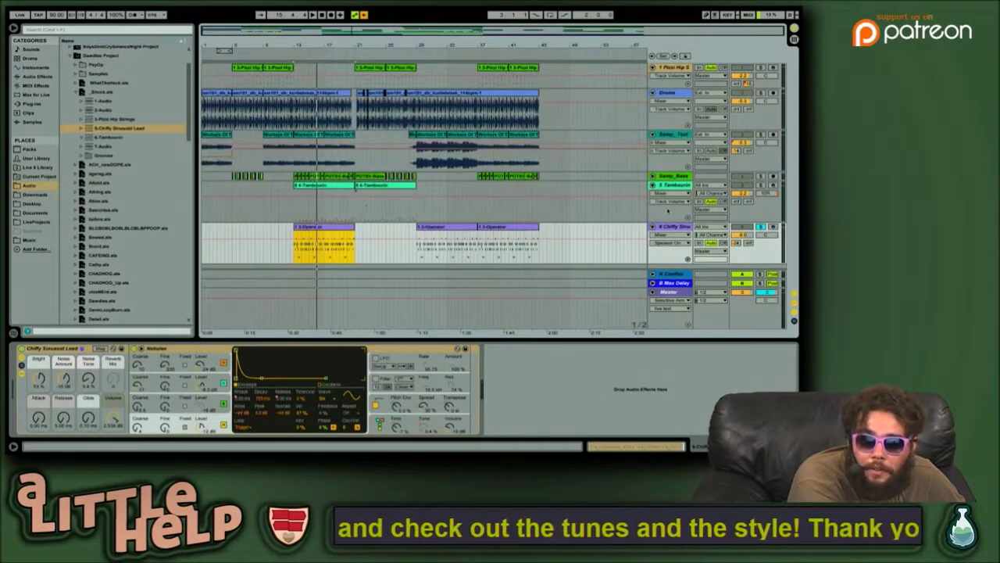
{"action": "left_click", "coordinate": [525, 226]}
{"action": "key", "text": "space"}
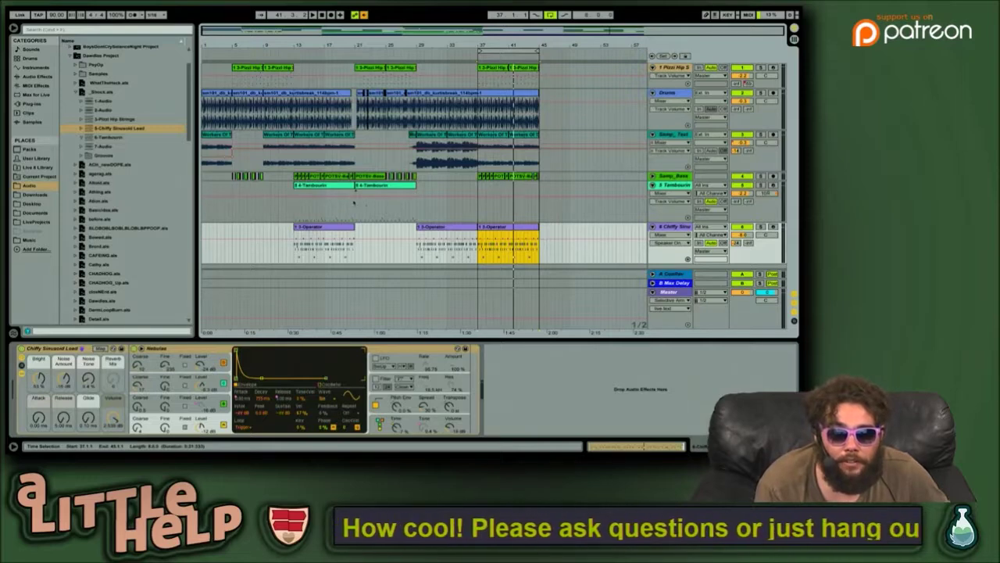
{"action": "left_click", "coordinate": [353, 202]}
{"action": "key", "text": "space"}
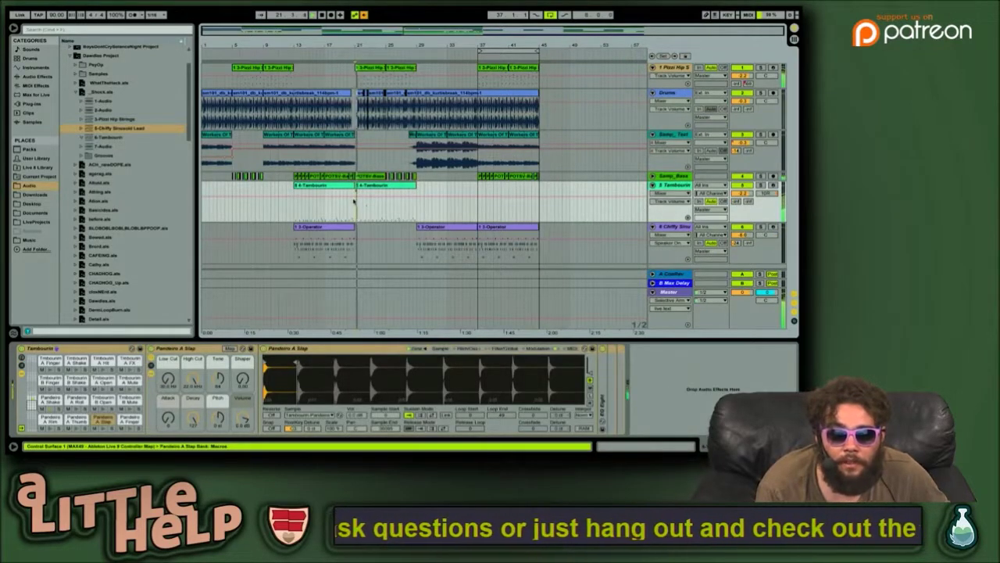
{"action": "left_click", "coordinate": [349, 199]}
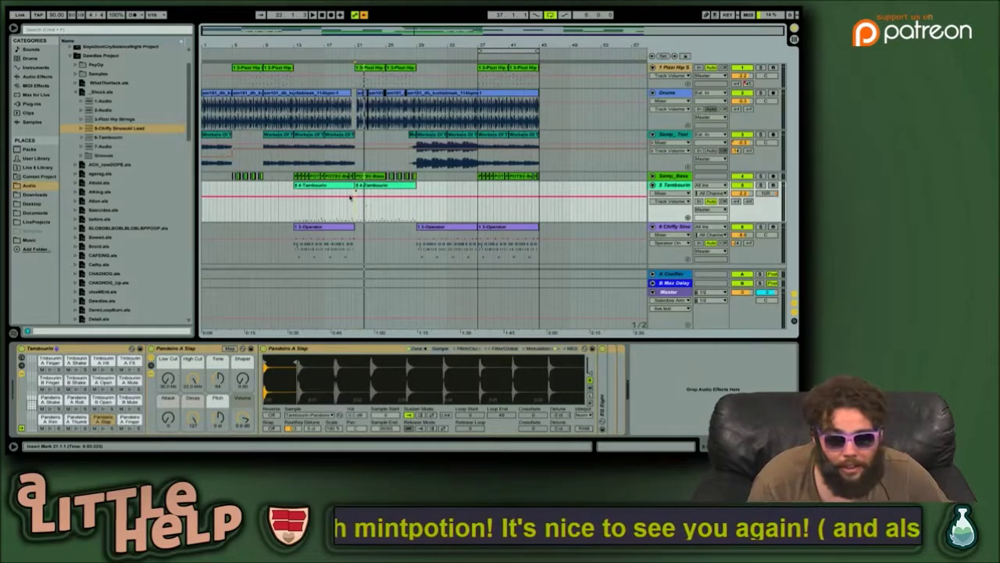
Step: Play the slot 1 Session clips of Pizzi Hip Strings, Drums and Samp_Texture together
{"action": "key", "text": "Tab"}
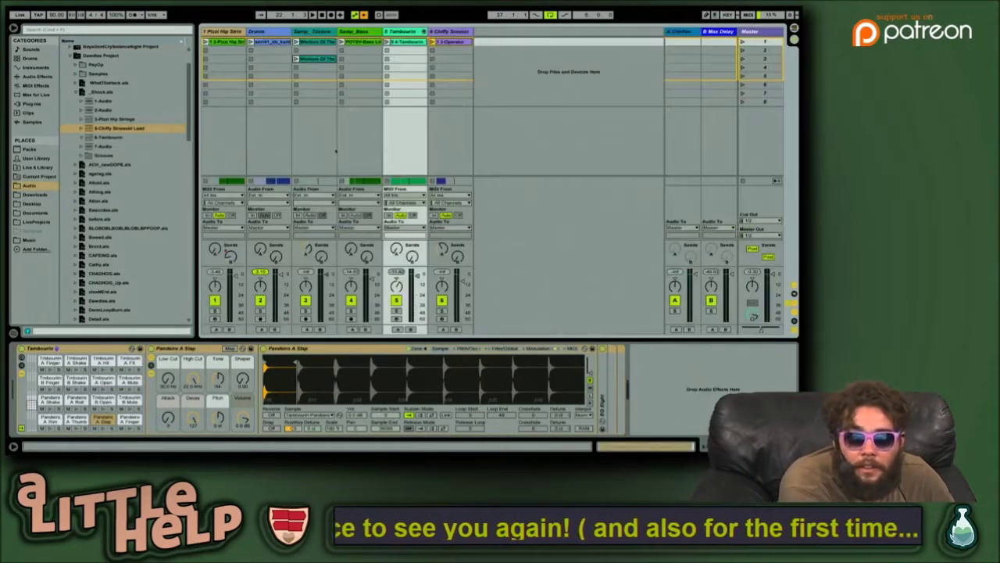
{"action": "key", "text": "Tab"}
{"action": "key", "text": "Tab"}
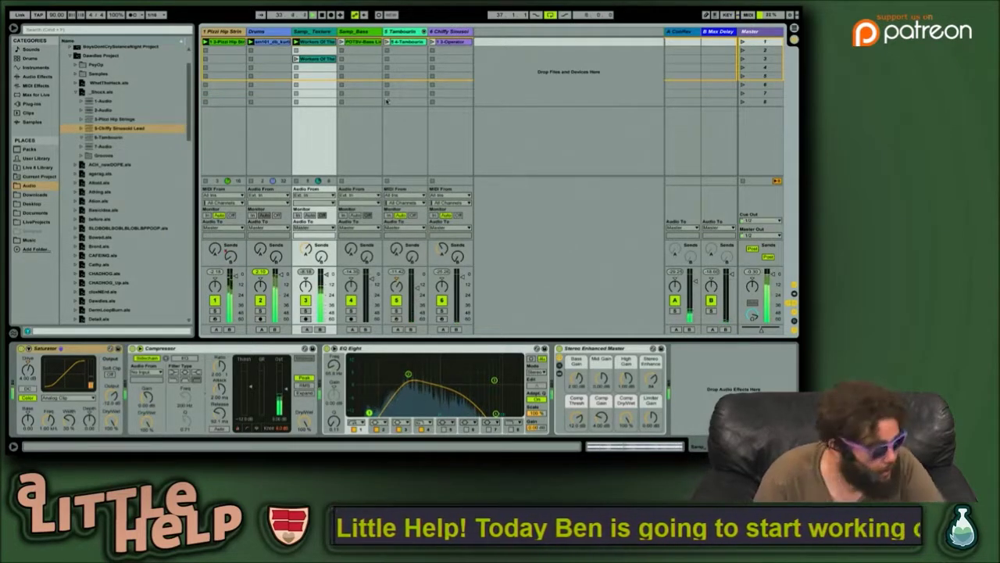
Step: Turn on looping for the slot 1 clips of Samp_Bass, Tambourin and Chiffy Sinusoid Lead, and play all six tracks' clips together
{"action": "left_click", "coordinate": [373, 47]}
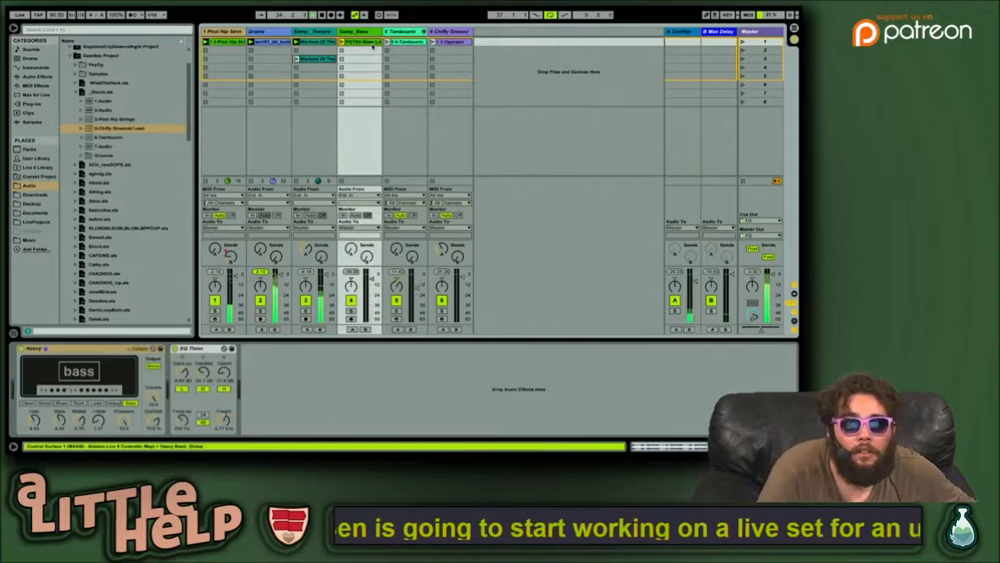
{"action": "left_click", "coordinate": [444, 45]}
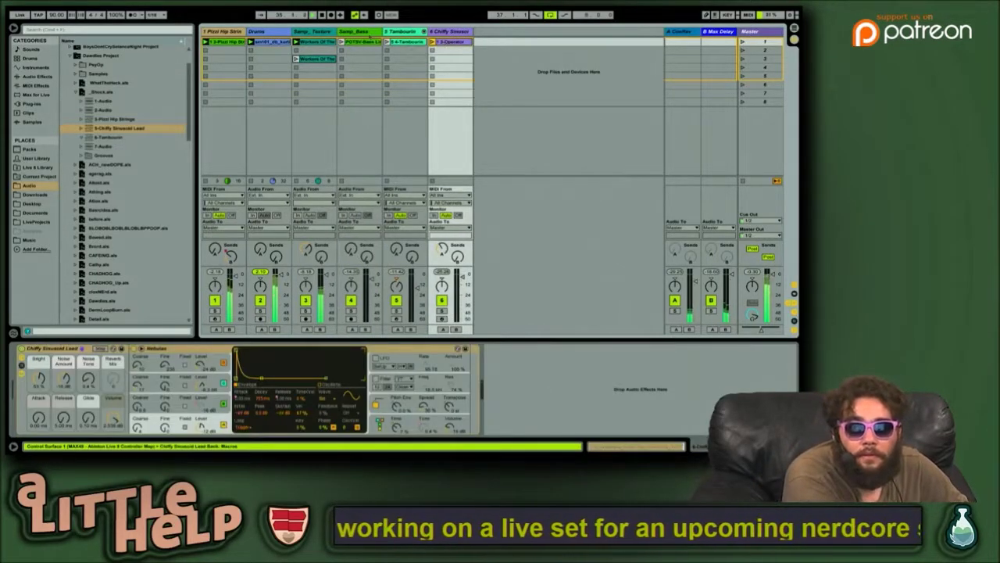
{"action": "left_click", "coordinate": [360, 47]}
{"action": "left_click", "coordinate": [461, 45]}
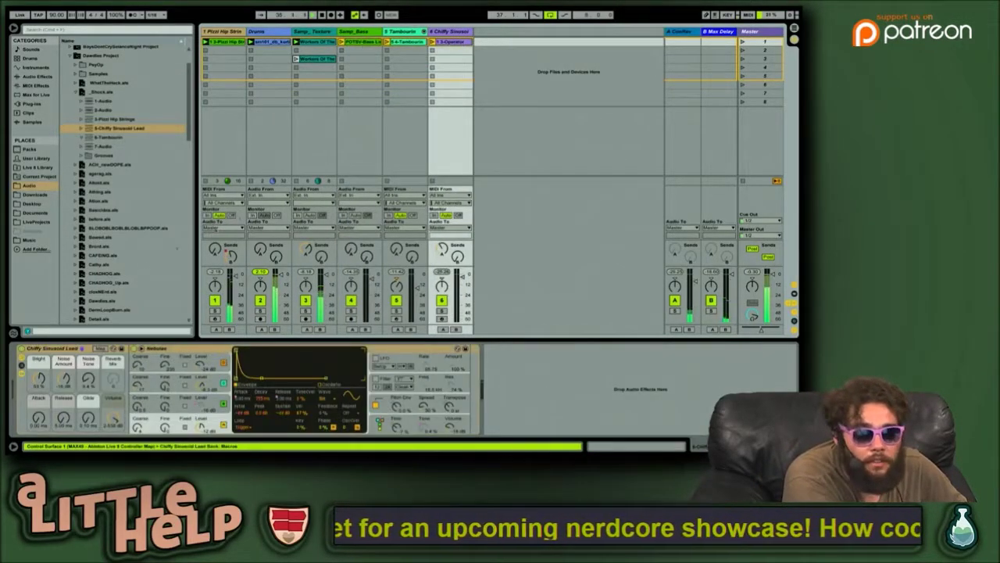
{"action": "key", "text": "shift+Tab"}
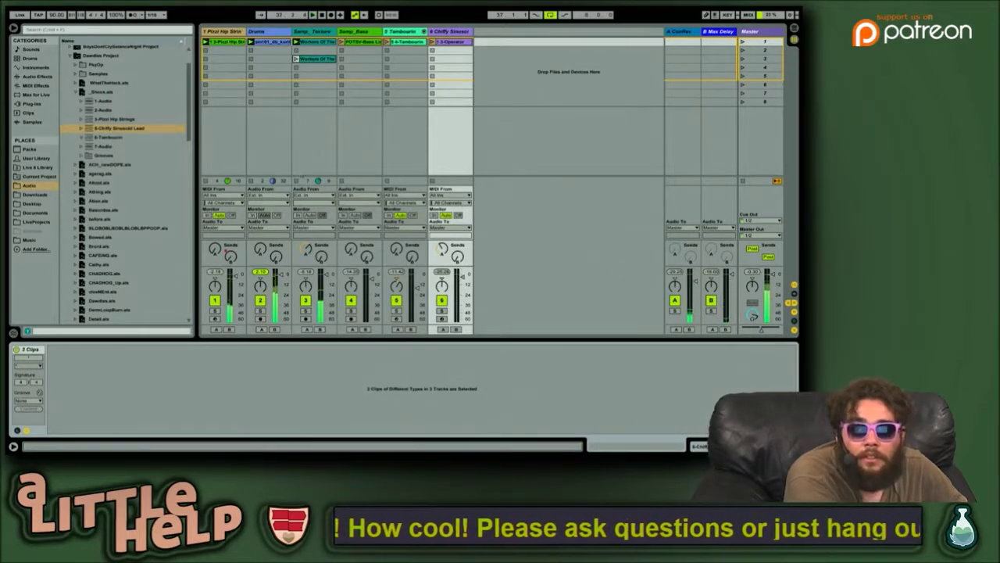
{"action": "left_click", "coordinate": [461, 42]}
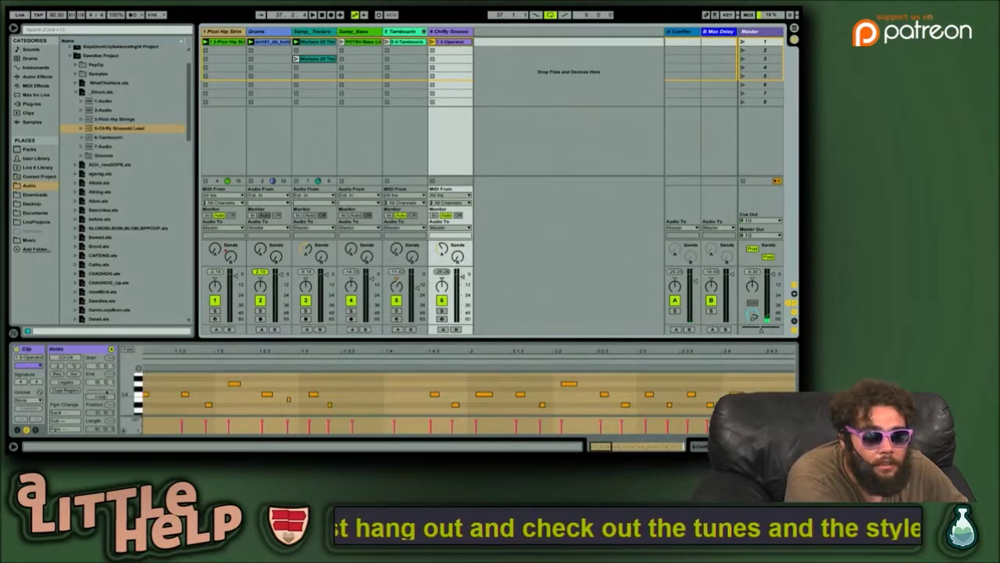
{"action": "left_click", "coordinate": [397, 42]}
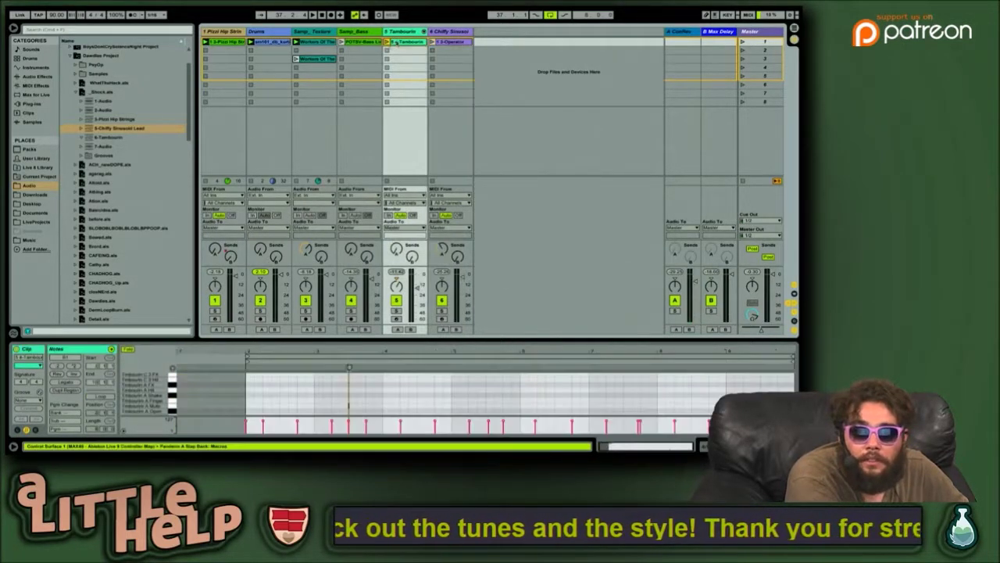
{"action": "left_click", "coordinate": [107, 398]}
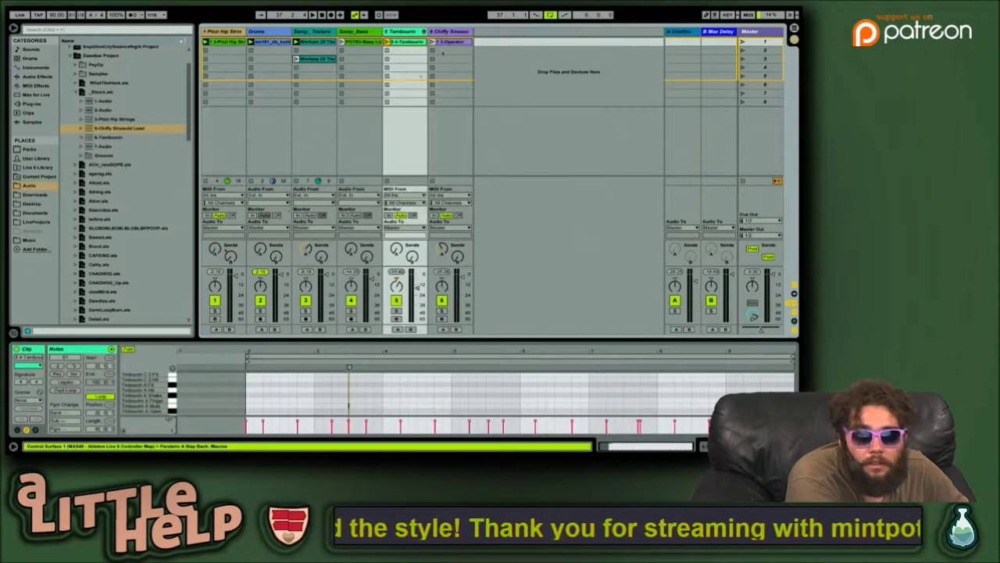
{"action": "key", "text": "Left"}
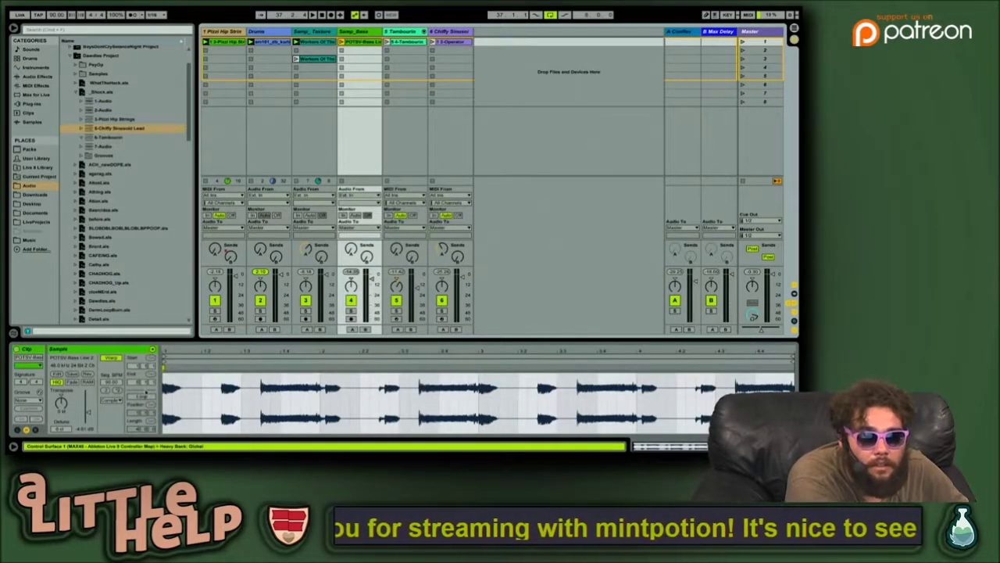
{"action": "left_click", "coordinate": [144, 397]}
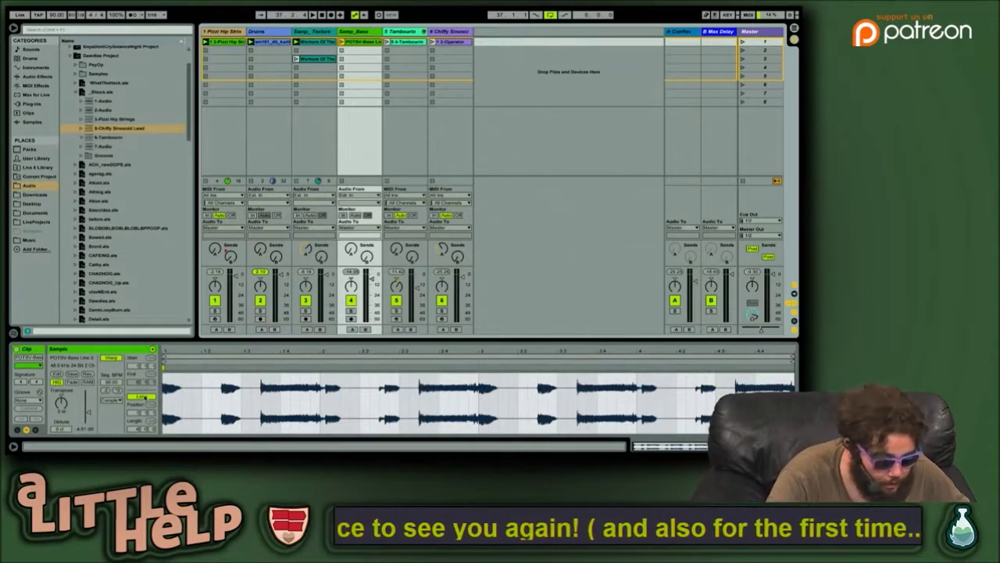
{"action": "key", "text": "space"}
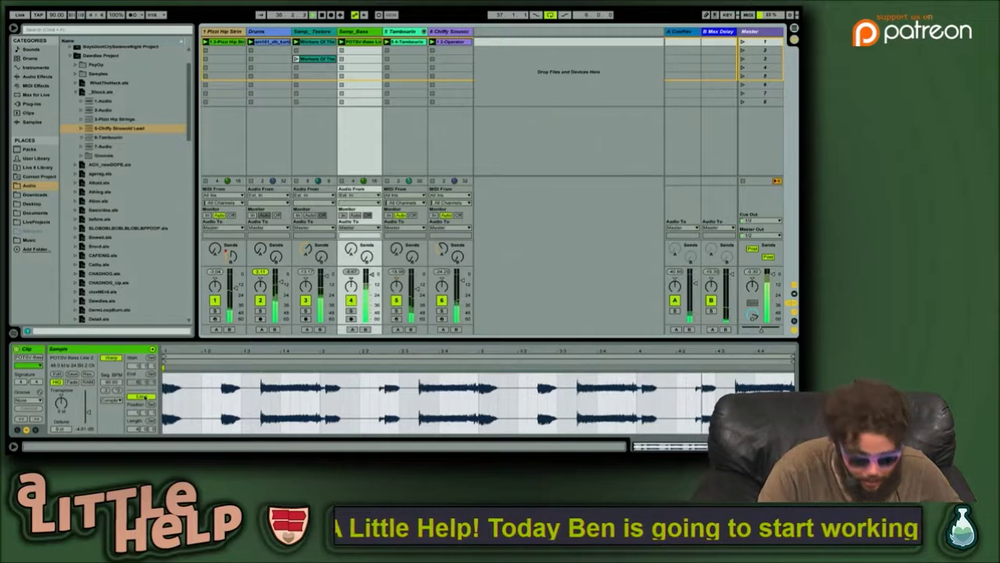
{"action": "key", "text": "space"}
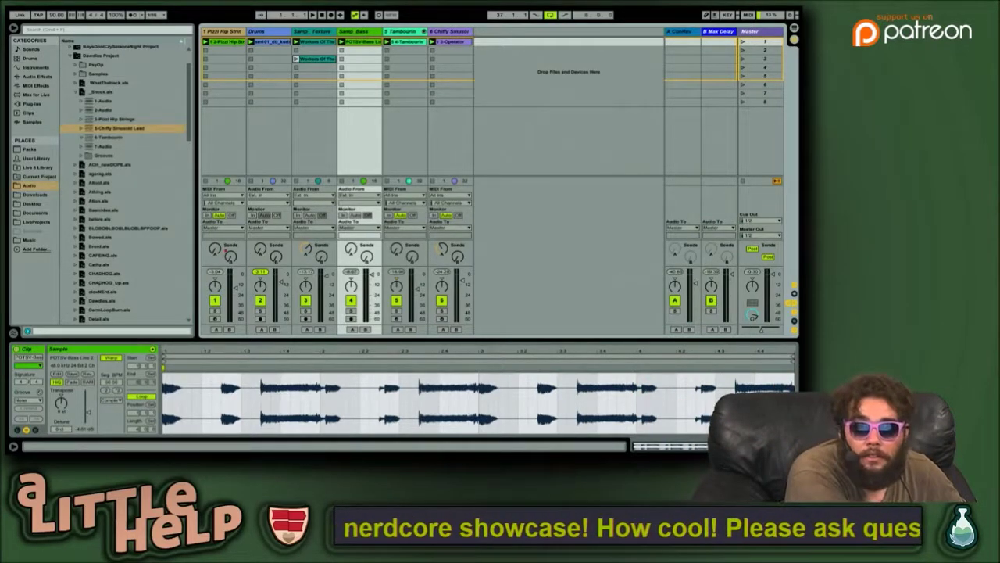
Step: Save the live set as AC_CATRAP in the LiveProjects folder
{"action": "key", "text": "super+s"}
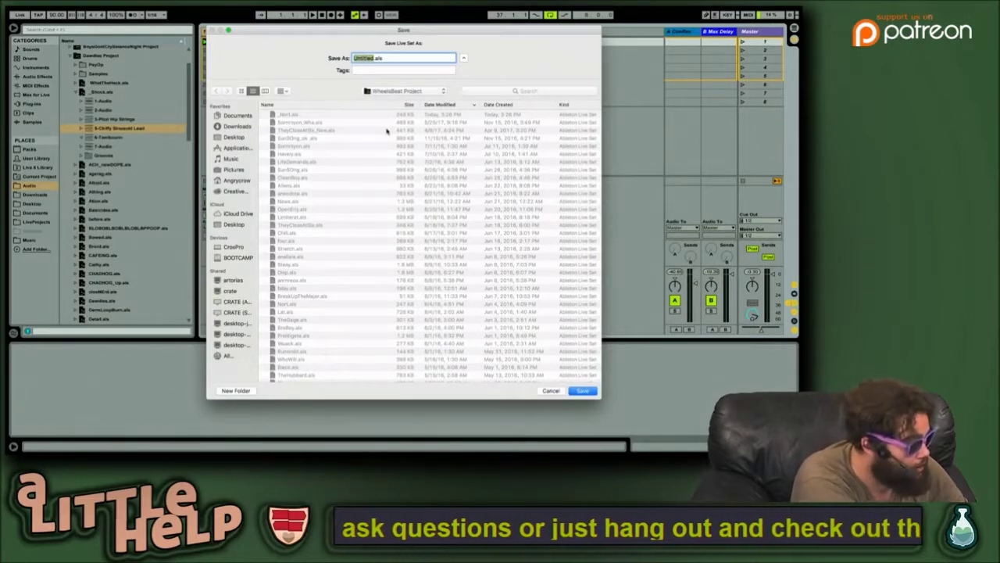
{"action": "type", "text": "CATRAP_8_11_17"}
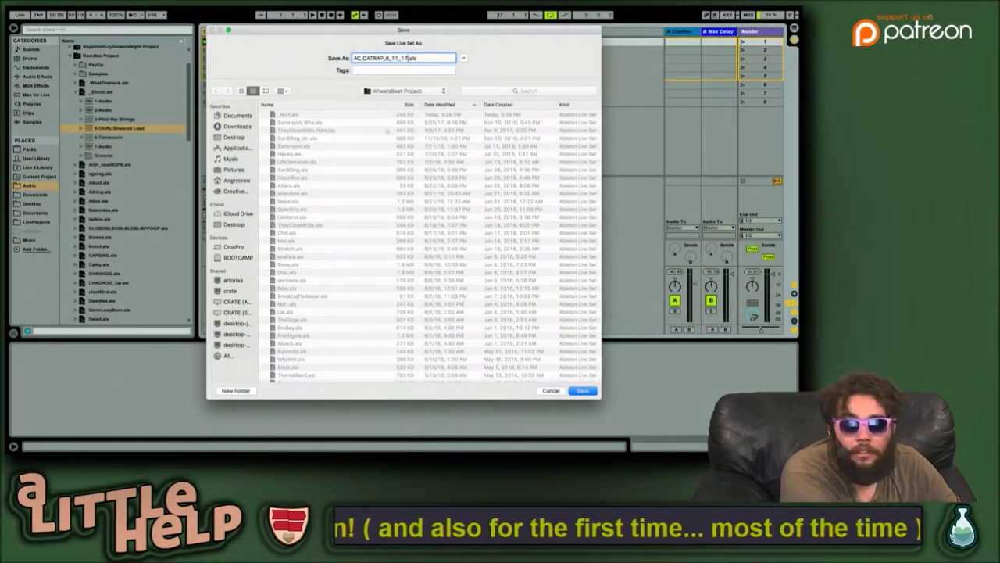
{"action": "left_click", "coordinate": [433, 90]}
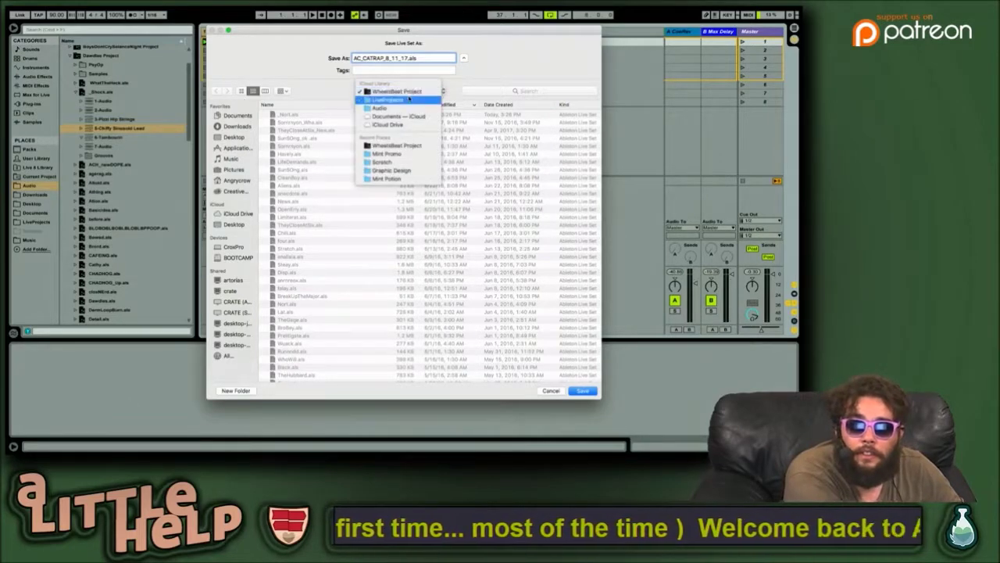
{"action": "left_click", "coordinate": [394, 100]}
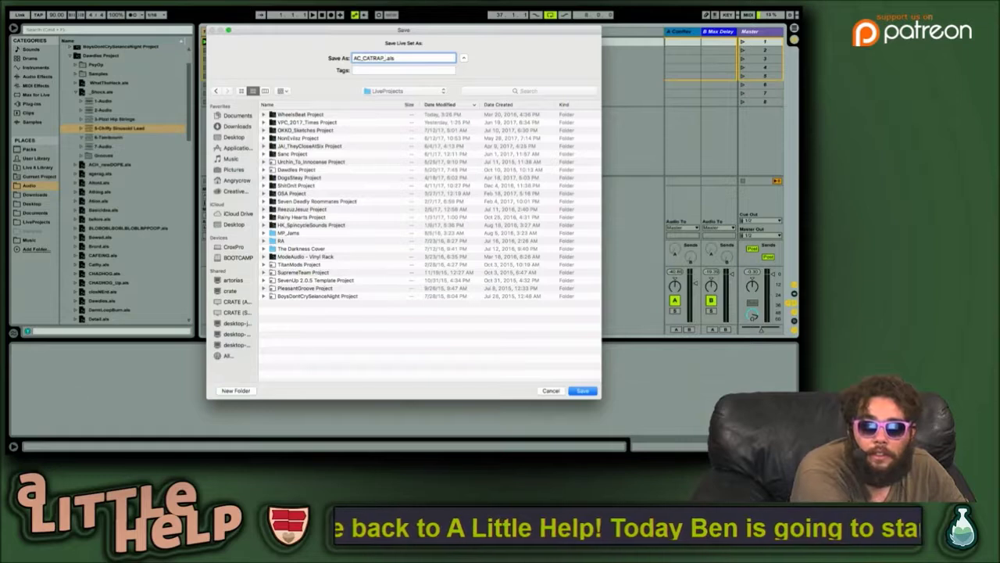
{"action": "left_click", "coordinate": [587, 391]}
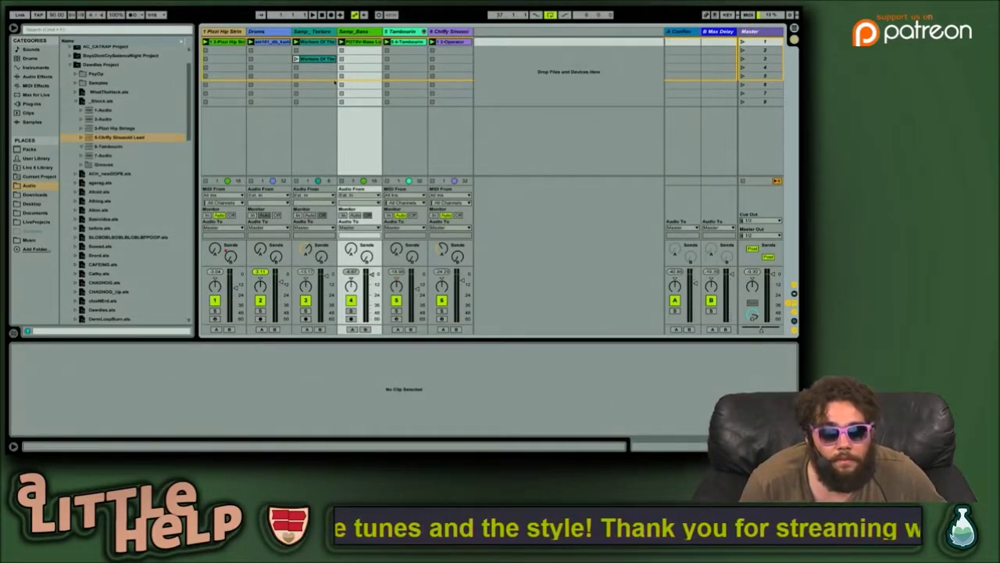
Step: Play the Samp_Texture clip in slot 3, first soloed and then together with the other tracks
{"action": "left_click", "coordinate": [310, 60]}
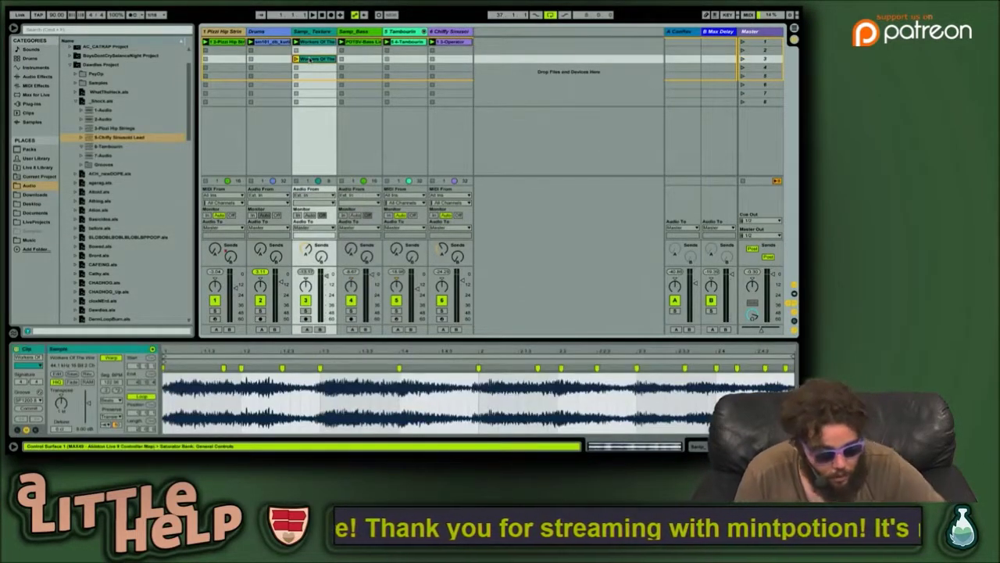
{"action": "key", "text": "space"}
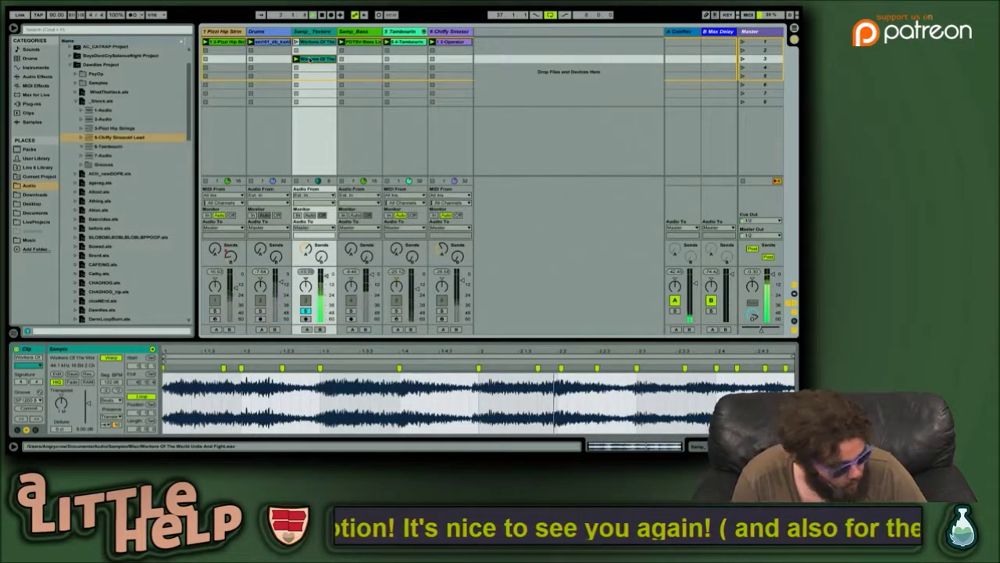
{"action": "key", "text": "s"}
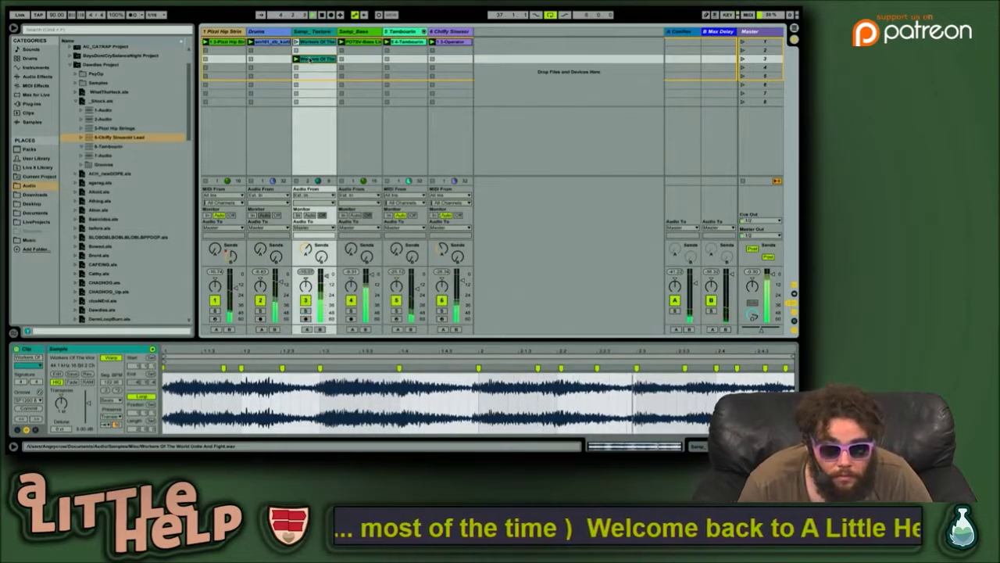
Step: Audition track combinations by soloing tracks such as Drums and Samp_Bass during playback, and clear the solos
{"action": "key", "text": "s"}
{"action": "key", "text": "s"}
{"action": "key", "text": "s"}
{"action": "key", "text": "s"}
{"action": "key", "text": "s"}
{"action": "key", "text": "s"}
{"action": "key", "text": "s"}
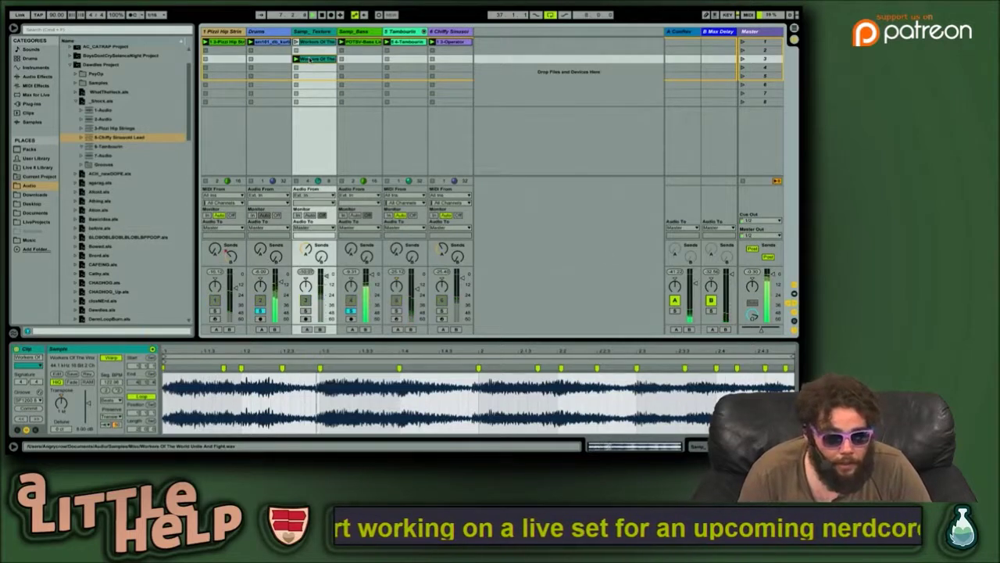
{"action": "key", "text": "s"}
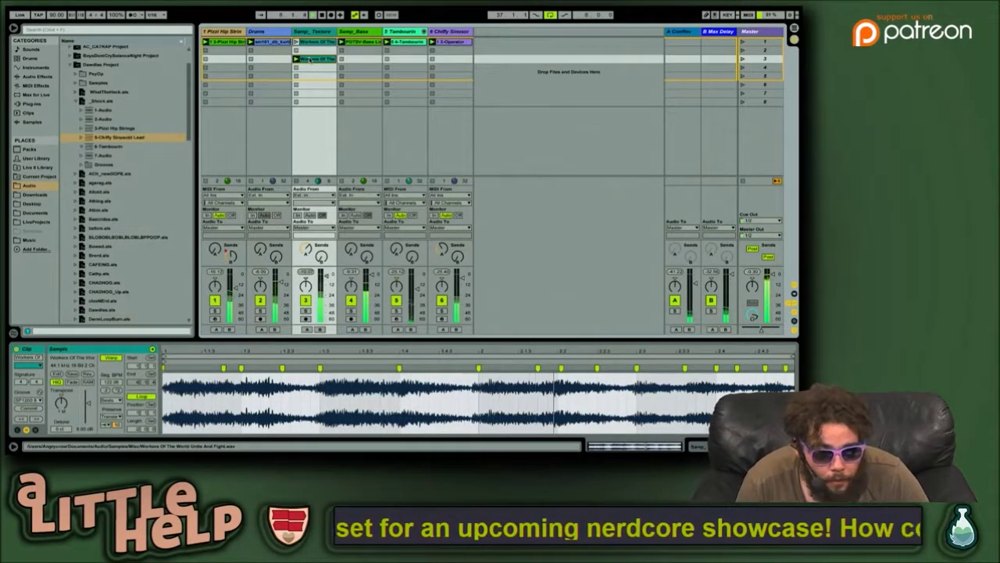
Step: Mute the Pizzi Hip Strings, Drums and Samp_Texture tracks during playback and bring them back in
{"action": "key", "text": "F1"}
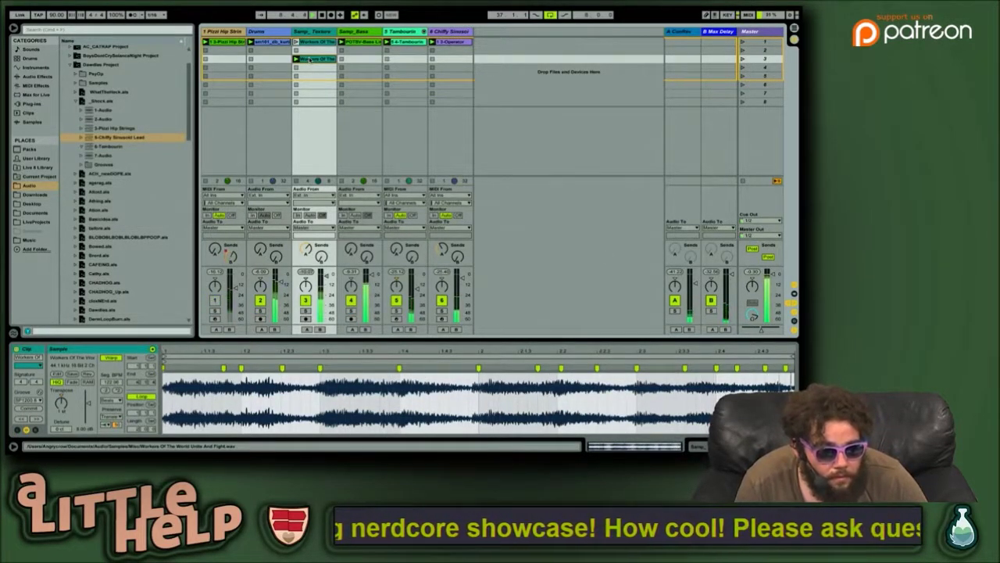
{"action": "key", "text": "F2"}
{"action": "key", "text": "F3"}
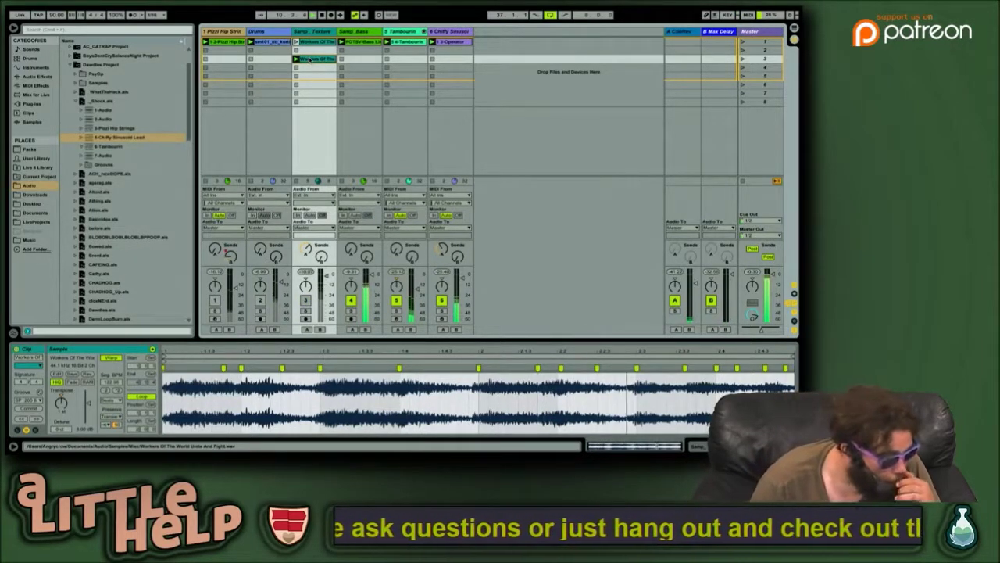
{"action": "key", "text": "F1"}
{"action": "key", "text": "F2"}
{"action": "key", "text": "F3"}
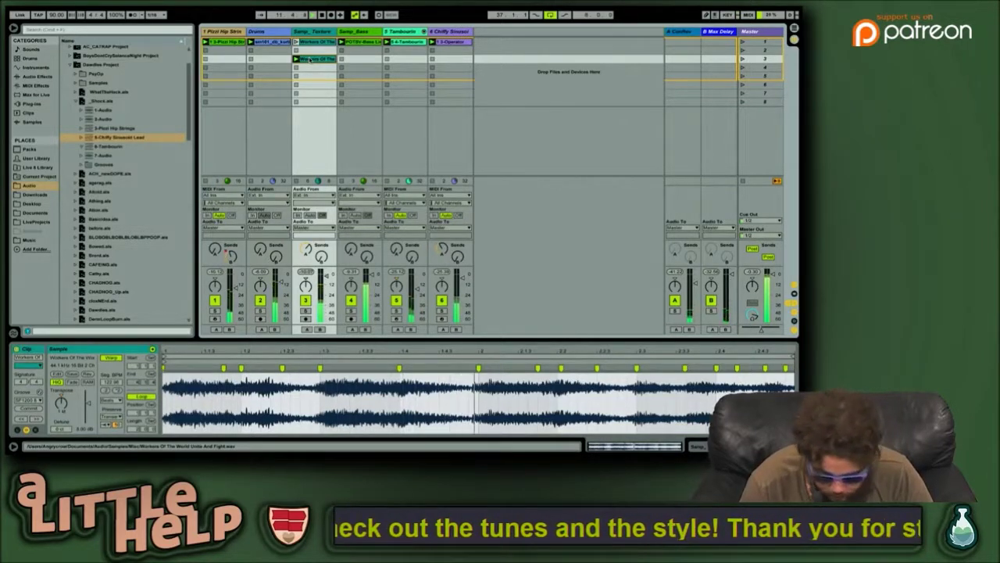
Step: Stop the playback of the live set
{"action": "key", "text": "space"}
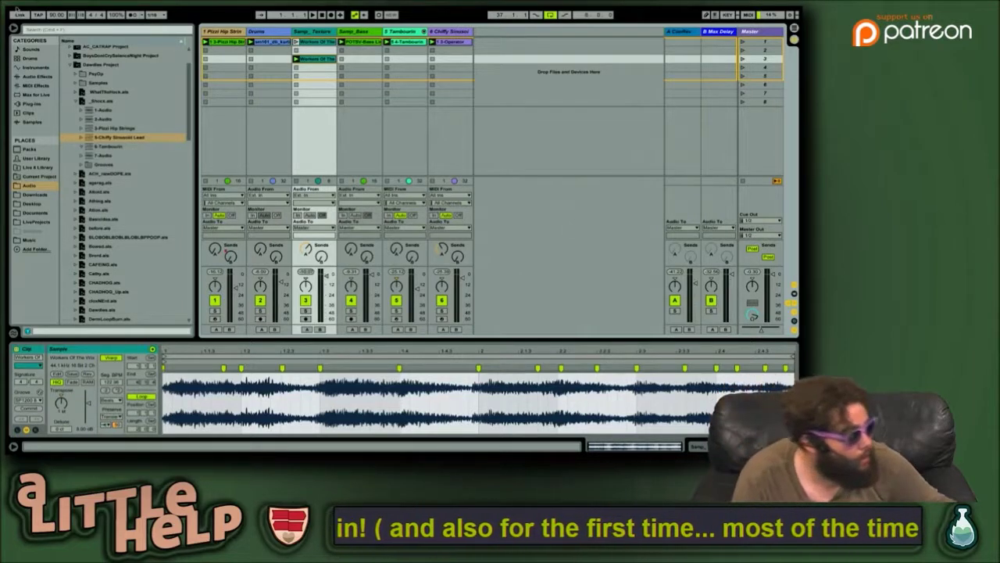
{"action": "mouse_move", "coordinate": [15, 8]}
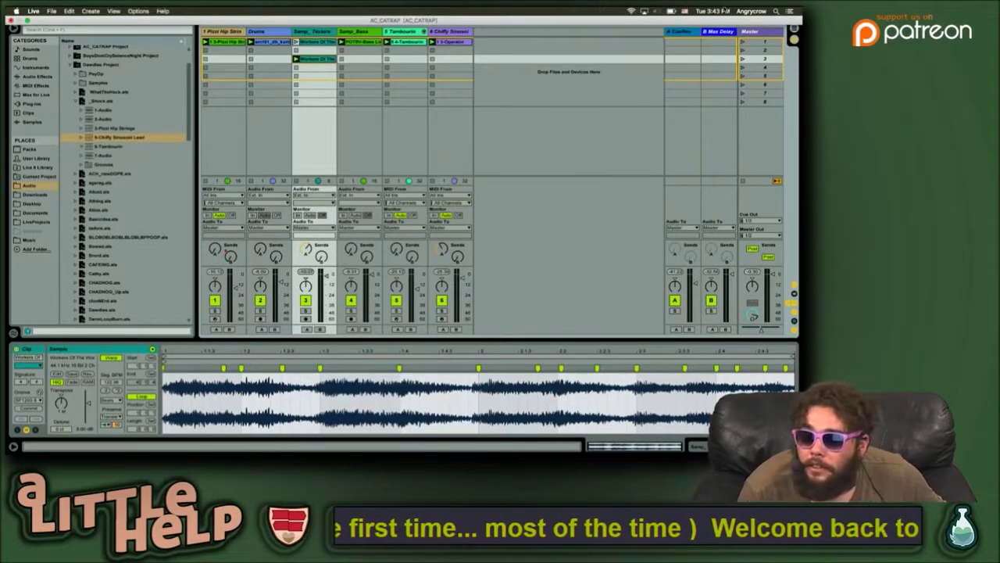
{"action": "left_click", "coordinate": [718, 11]}
{"action": "left_click", "coordinate": [717, 10]}
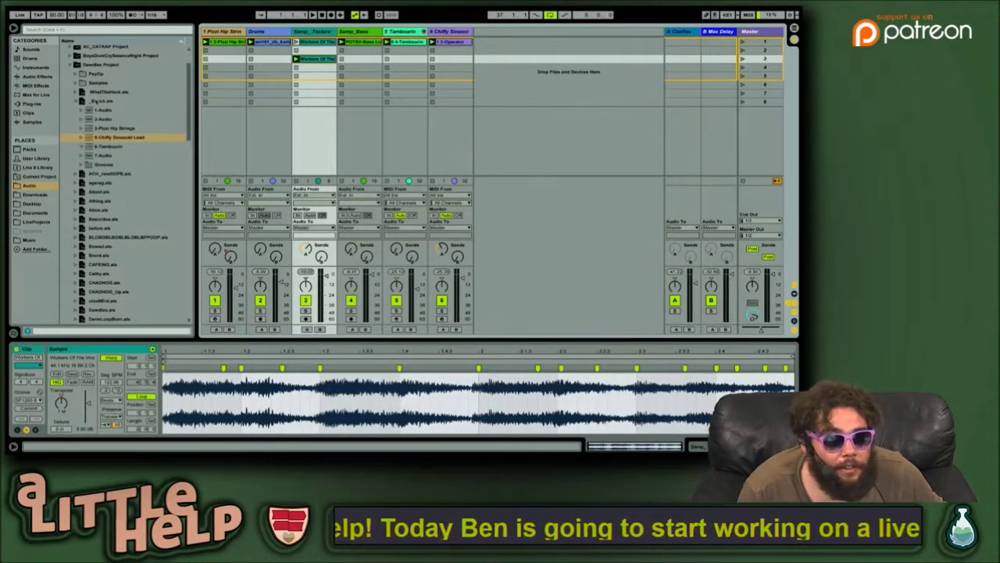
Step: Collapse _Shock.als and expand WhatTheHeck.als in the browser to look through its tracks
{"action": "left_click", "coordinate": [95, 102]}
{"action": "key", "text": "Down"}
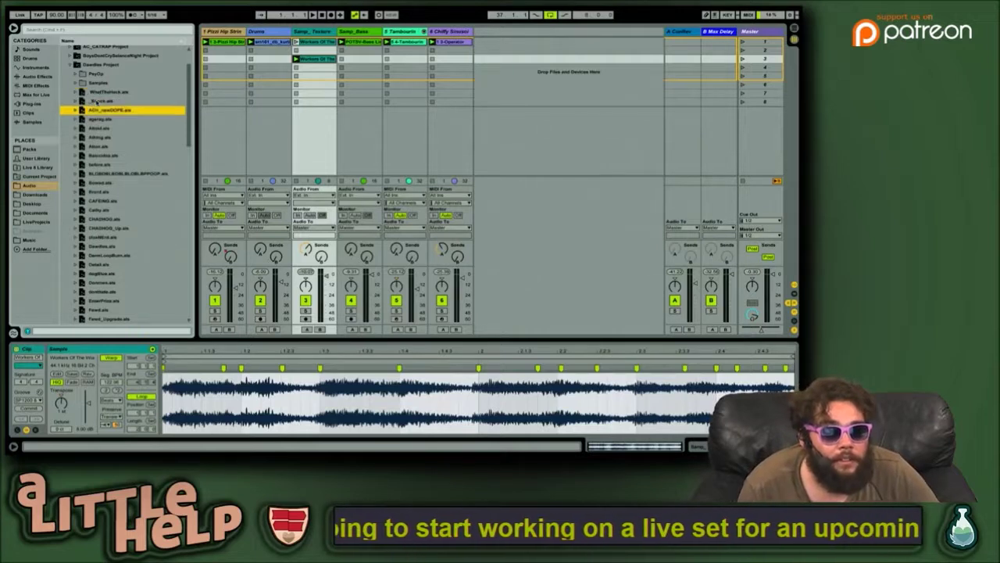
{"action": "key", "text": "Up"}
{"action": "key", "text": "Up"}
{"action": "key", "text": "Right"}
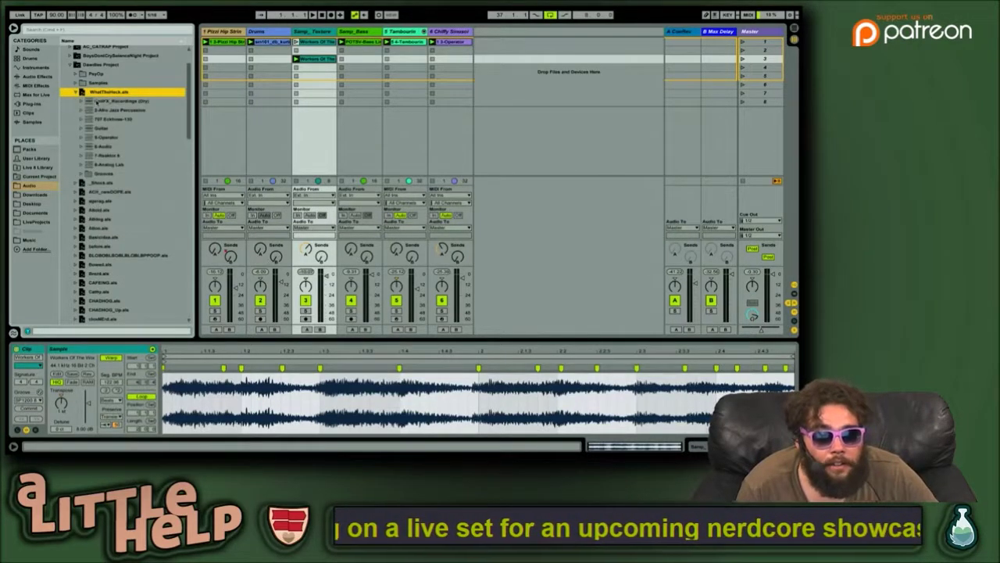
{"action": "key", "text": "Down"}
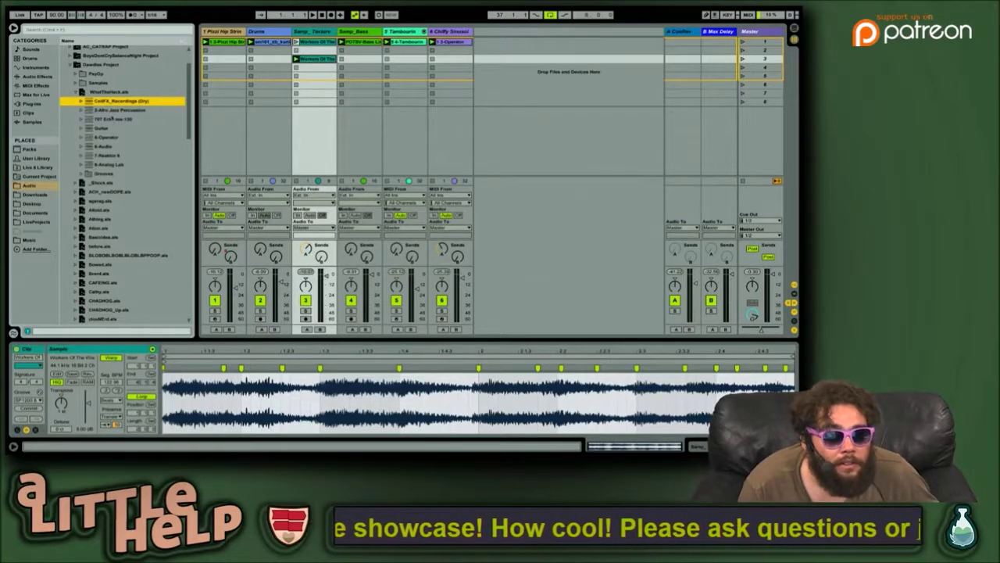
{"action": "key", "text": "Down"}
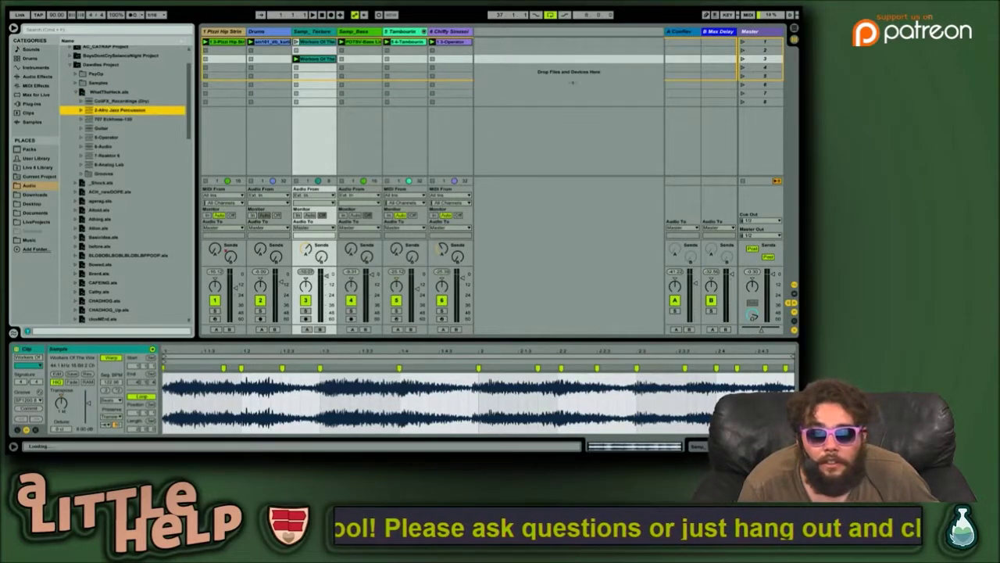
Step: Return playback to the arrangement in Arrangement View and group the tracks from Pizzi Hip Strings through Chiffy Sinusoid Lead
{"action": "key", "text": "Tab"}
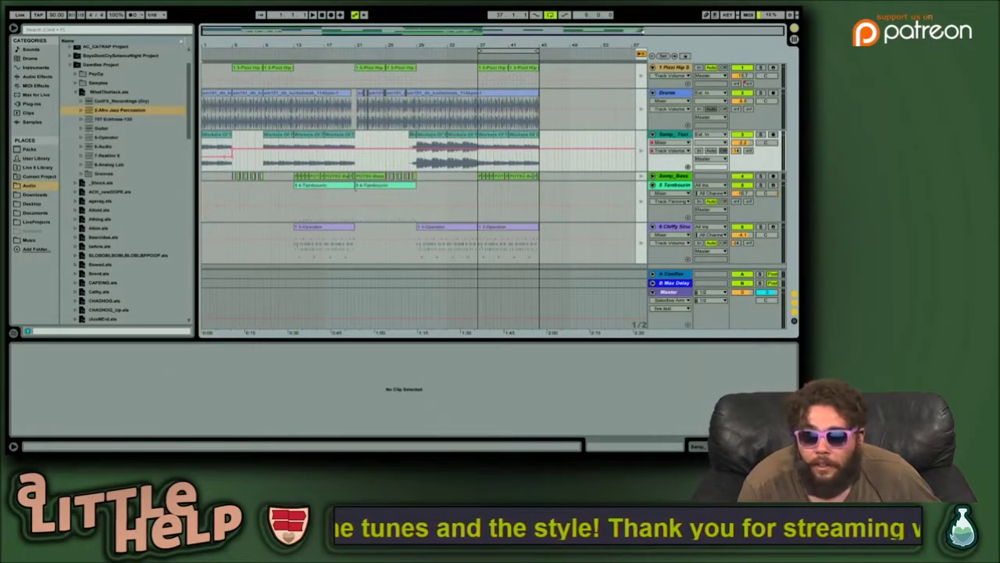
{"action": "left_click", "coordinate": [640, 55]}
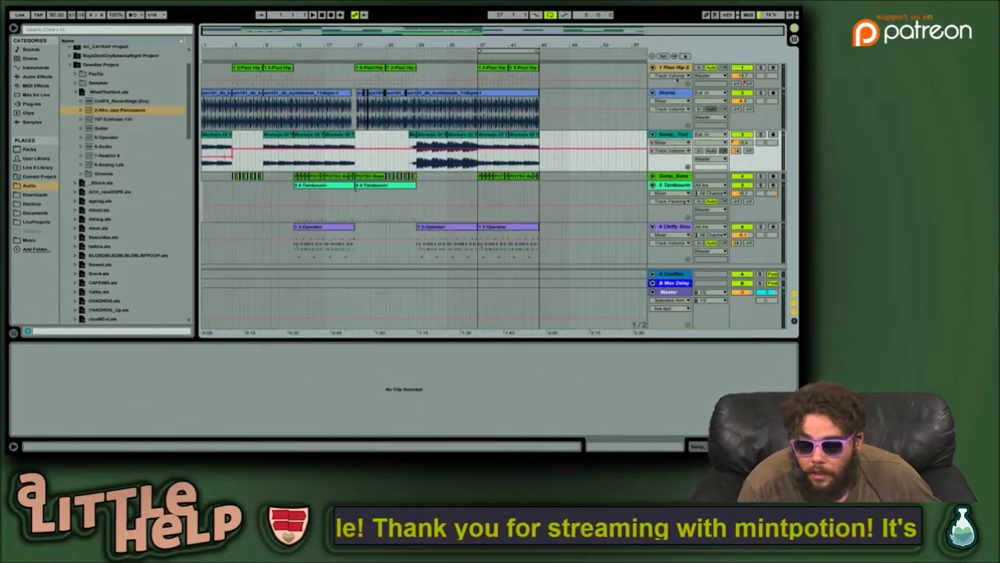
{"action": "left_click", "coordinate": [677, 76]}
{"action": "left_click", "coordinate": [677, 69]}
{"action": "left_click", "coordinate": [677, 68]}
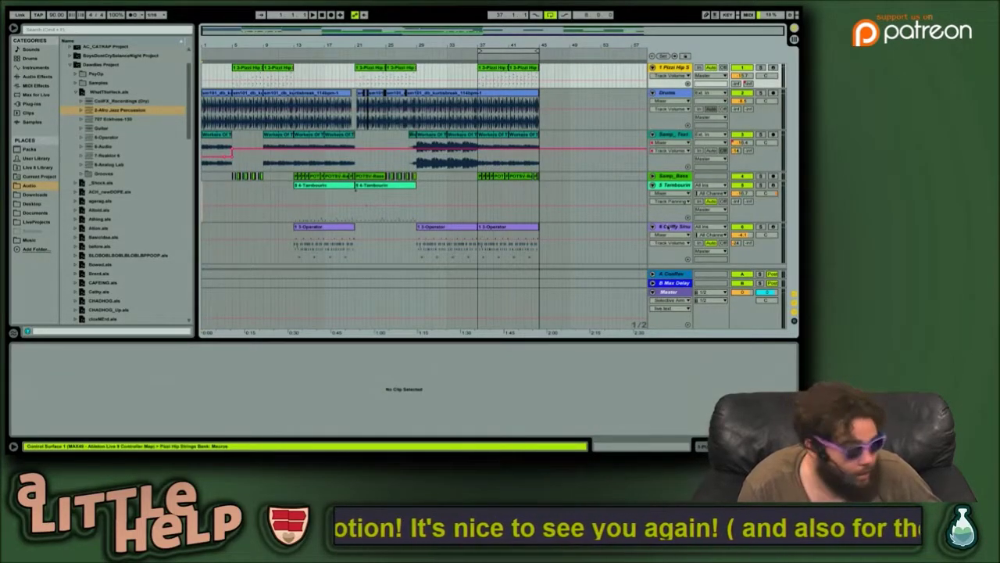
{"action": "left_click", "coordinate": [671, 227]}
{"action": "key", "text": "ctrl+g"}
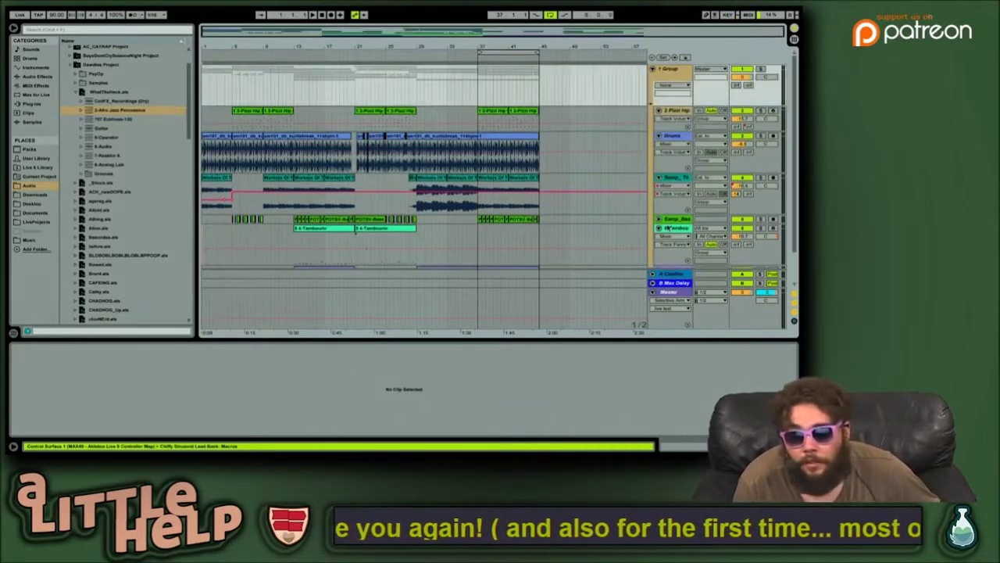
Step: Rename the new track group as Shock and fold it
{"action": "left_click", "coordinate": [670, 68]}
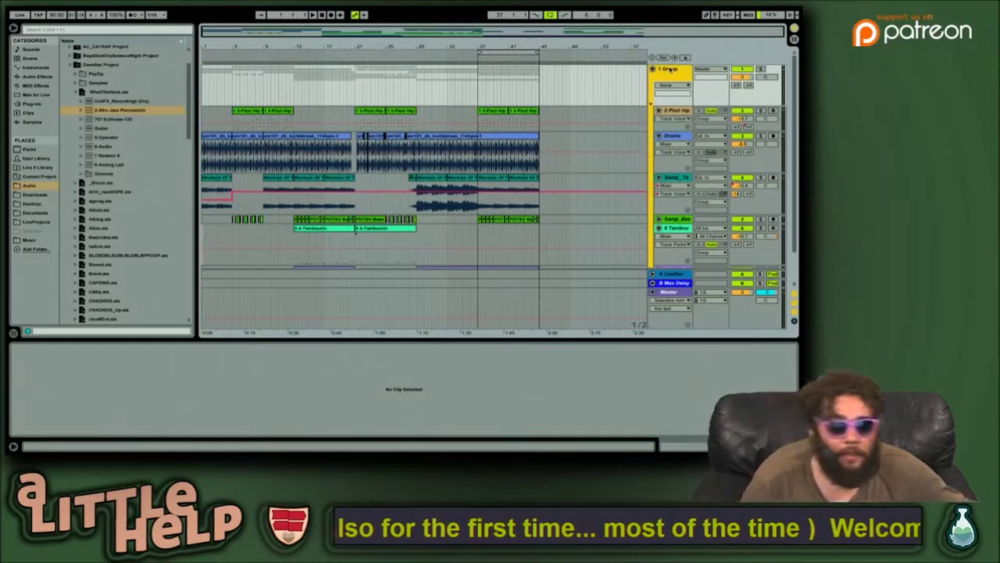
{"action": "key", "text": "ctrl+r"}
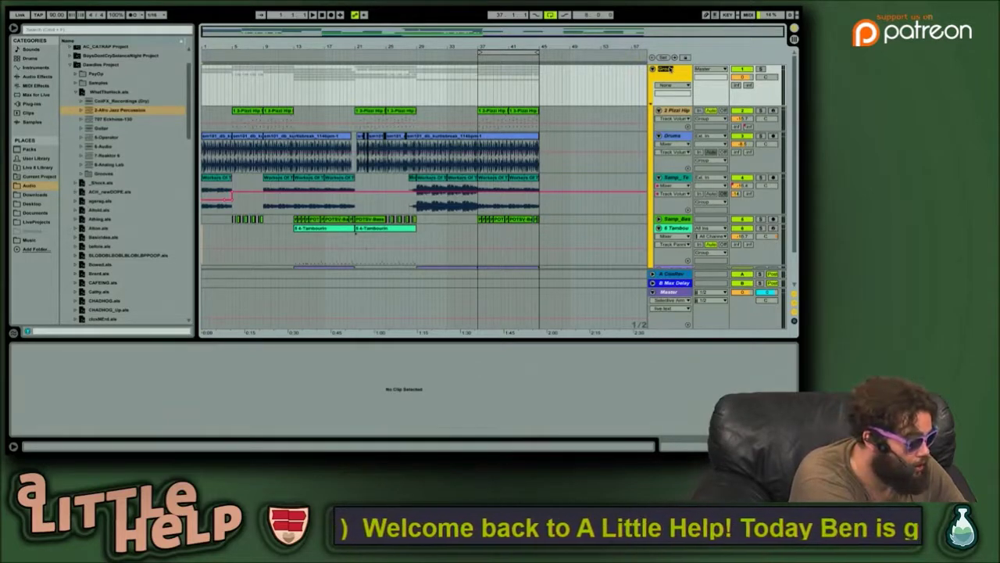
{"action": "type", "text": "Stem"}
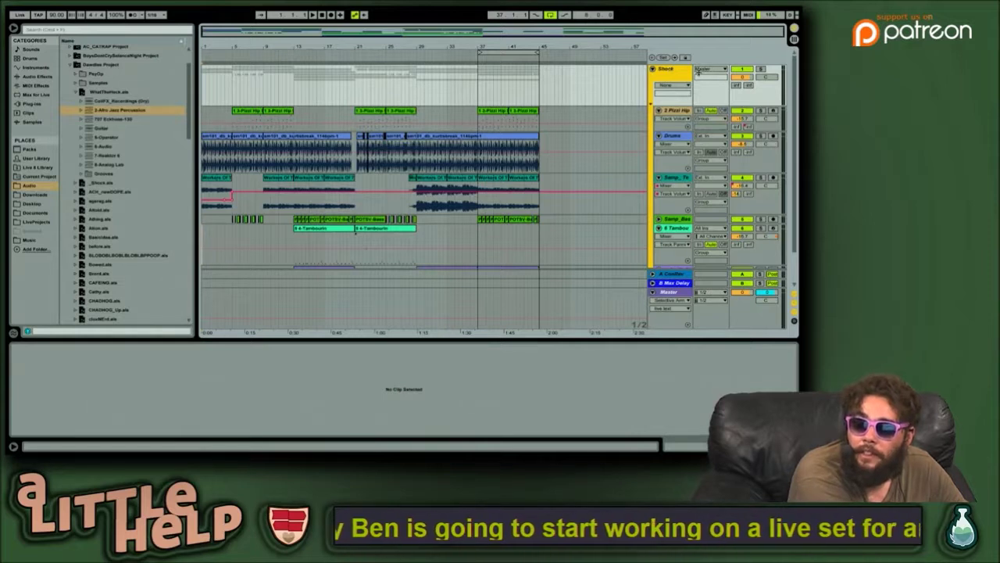
{"action": "left_click", "coordinate": [653, 69]}
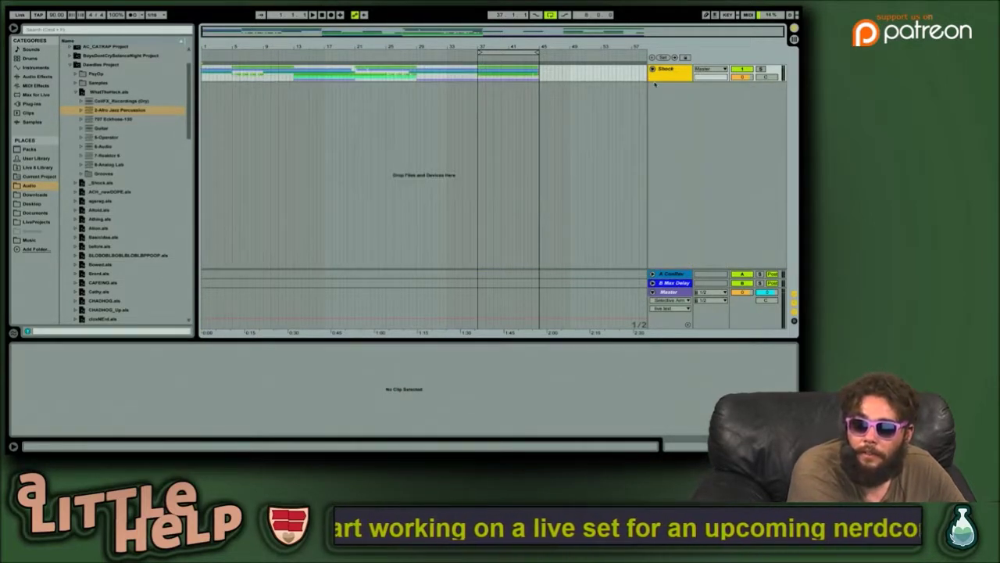
Step: Add the Guitar track from WhatTheHeck.als to the arrangement below the Shock group
{"action": "left_click", "coordinate": [579, 95]}
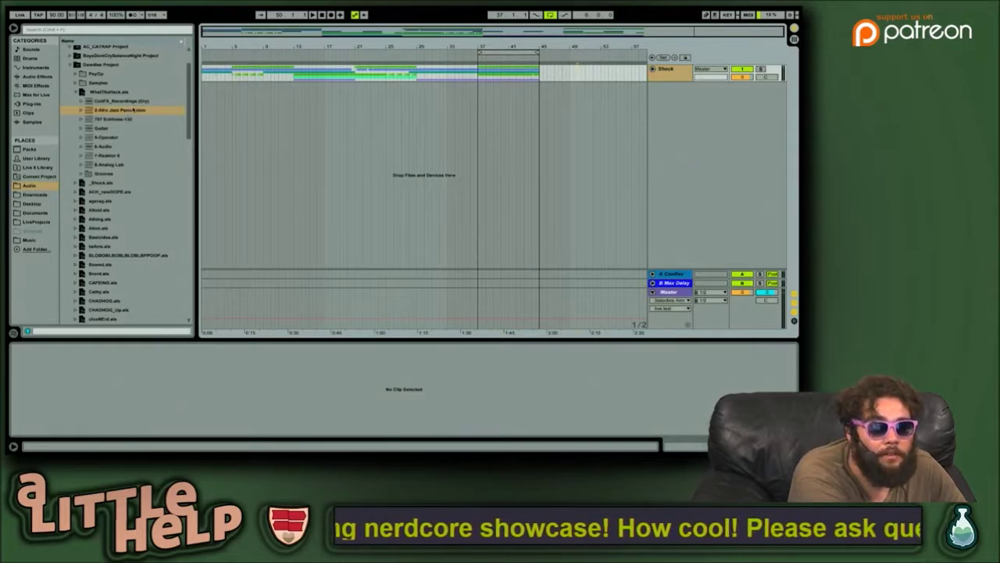
{"action": "left_click", "coordinate": [107, 128]}
{"action": "left_click", "coordinate": [129, 119]}
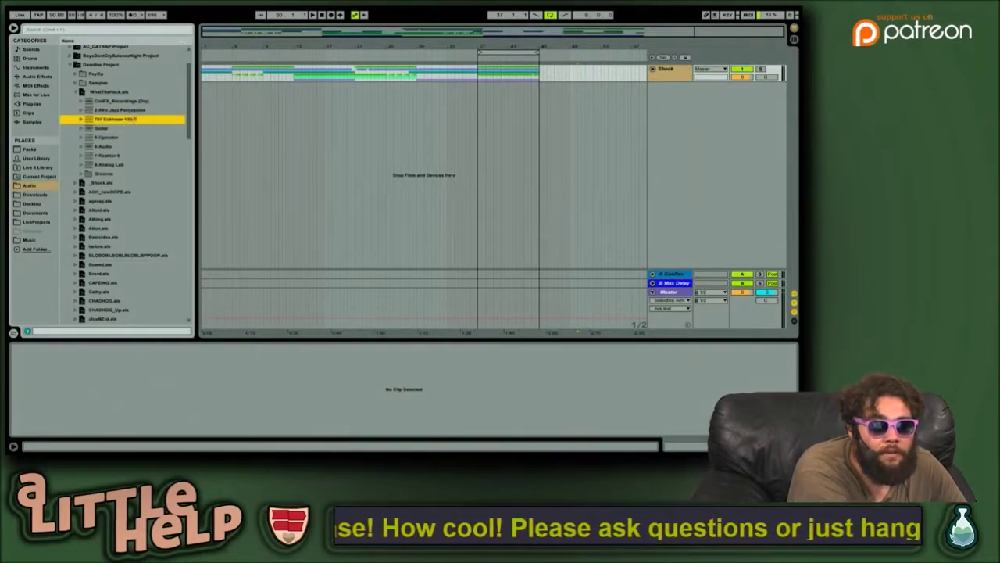
{"action": "left_click", "coordinate": [108, 136]}
{"action": "left_click", "coordinate": [100, 130]}
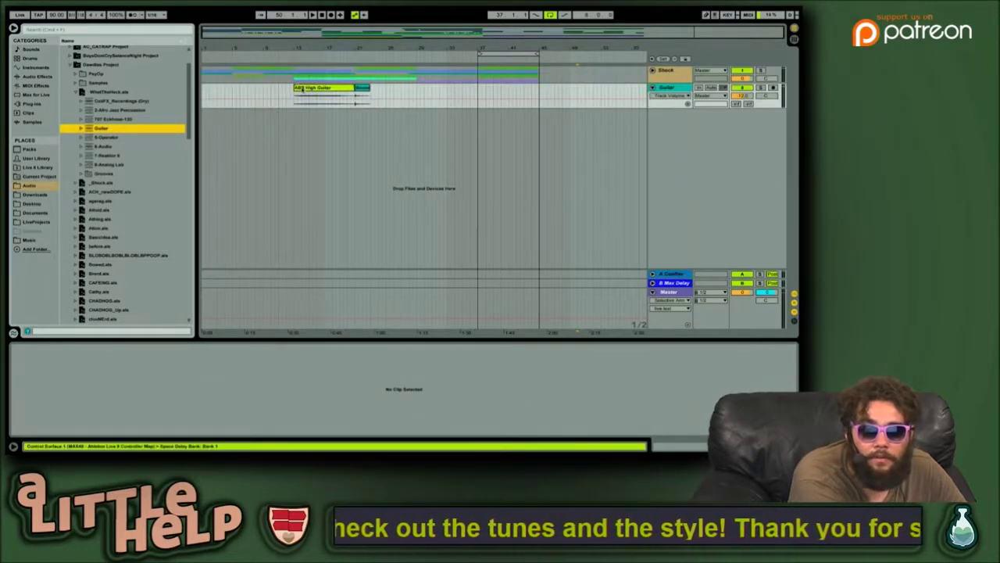
Step: Mute the Shock group and play the ABR High Guitar clip on its own
{"action": "left_click", "coordinate": [297, 88]}
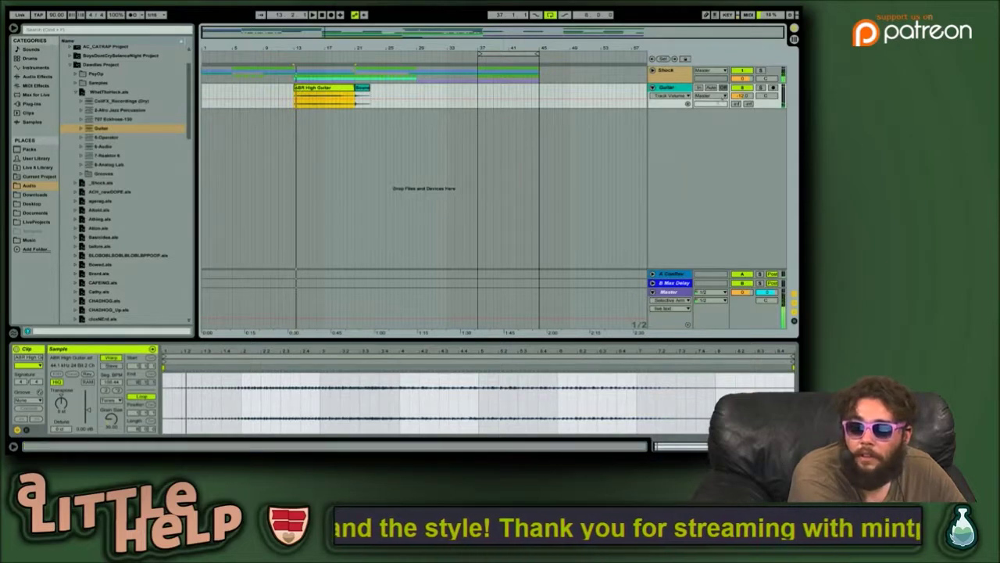
{"action": "left_click", "coordinate": [736, 71]}
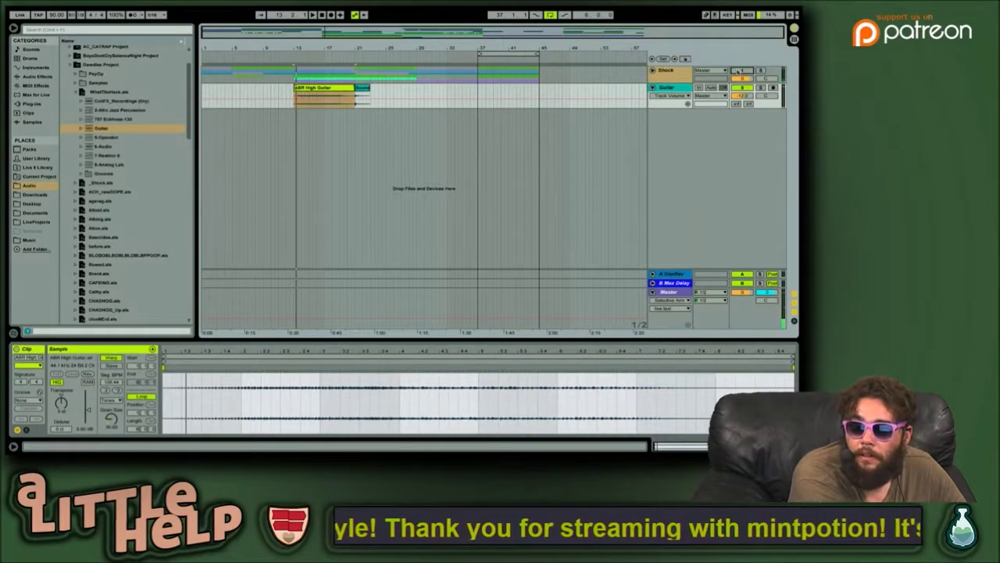
{"action": "left_click", "coordinate": [314, 89]}
{"action": "key", "text": "space"}
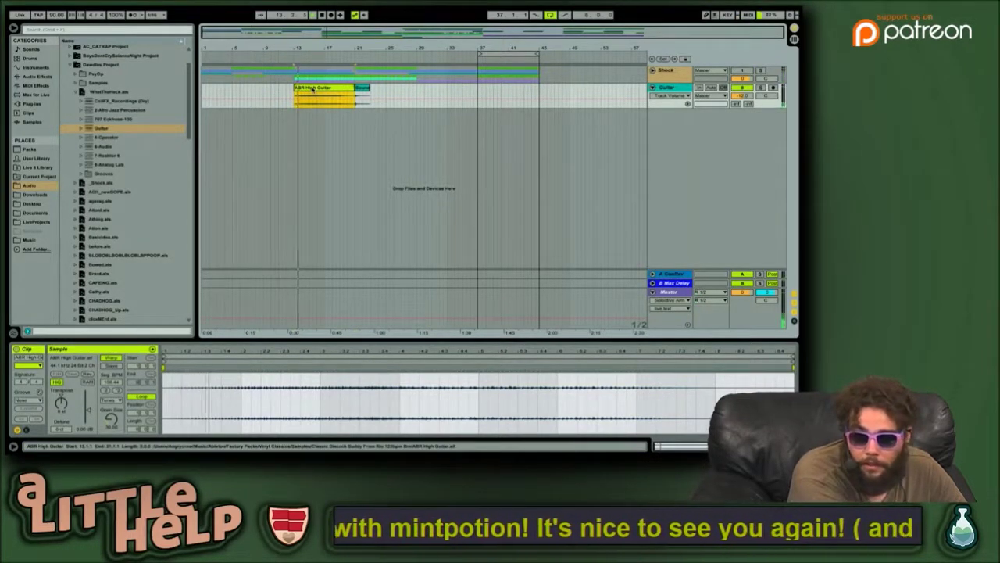
Step: Unfold and refold the Shock group in Session View to check its clips, and play the guitar clip in the Arrangement
{"action": "key", "text": "Tab"}
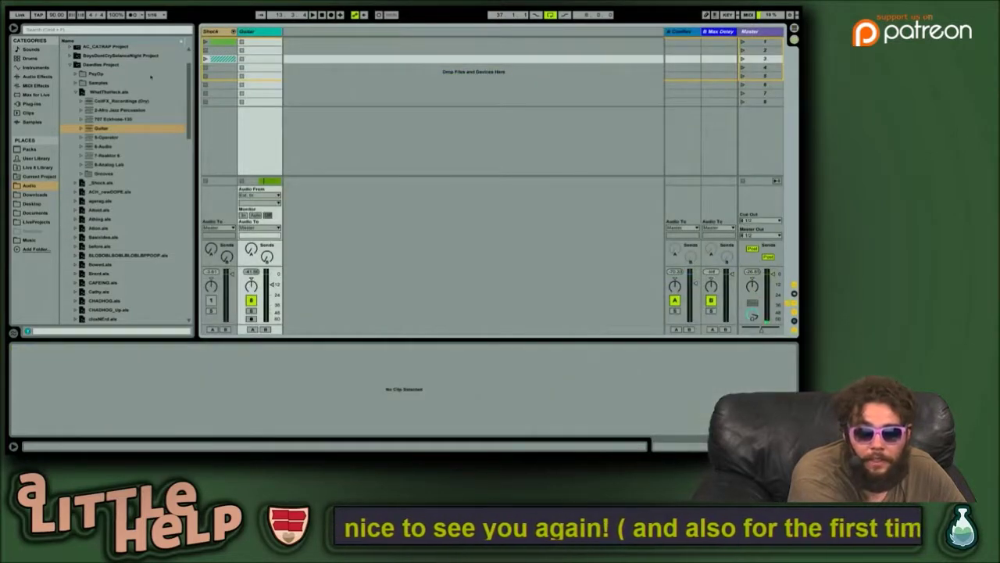
{"action": "left_click", "coordinate": [232, 32]}
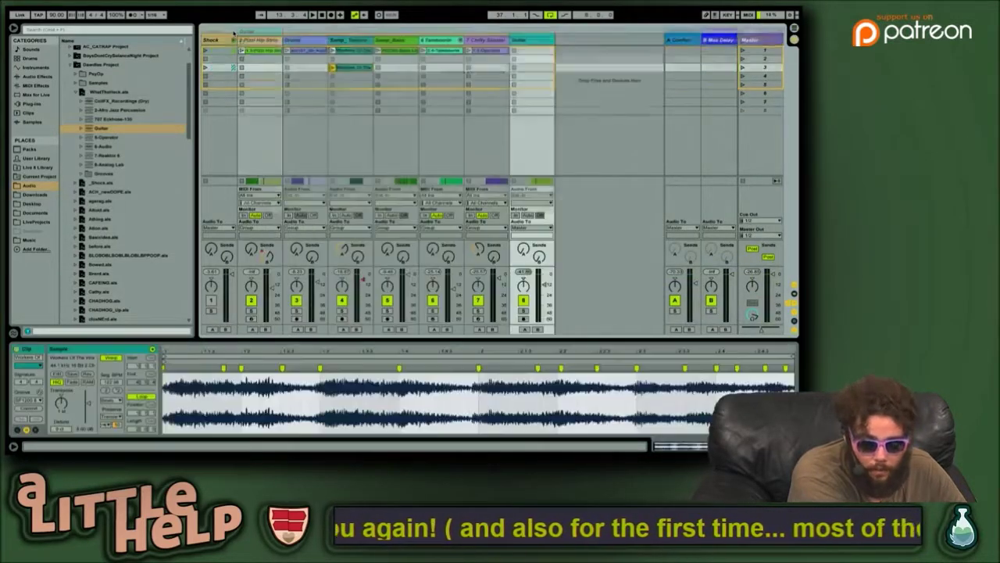
{"action": "left_click", "coordinate": [233, 39]}
{"action": "left_click", "coordinate": [233, 41]}
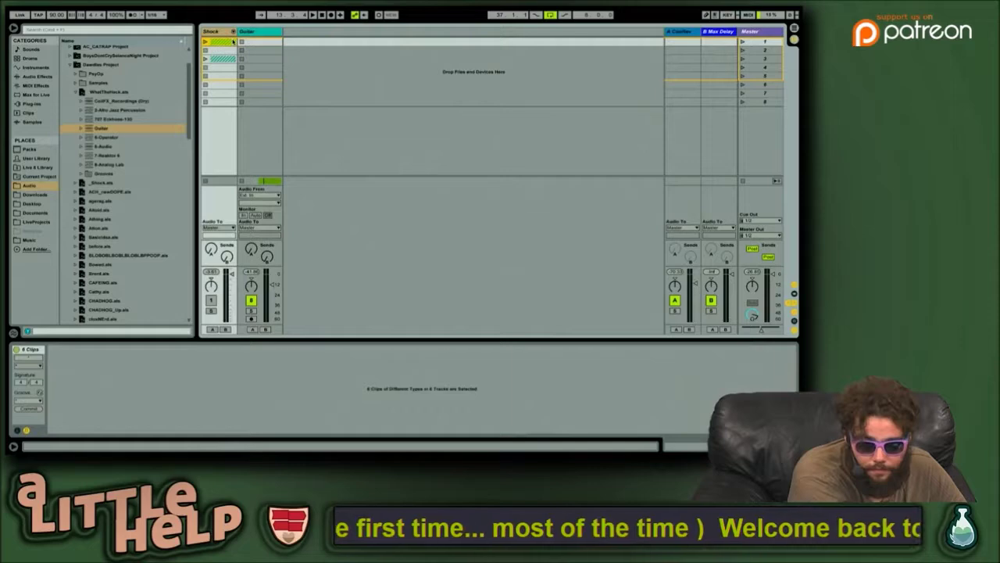
{"action": "left_click", "coordinate": [232, 31]}
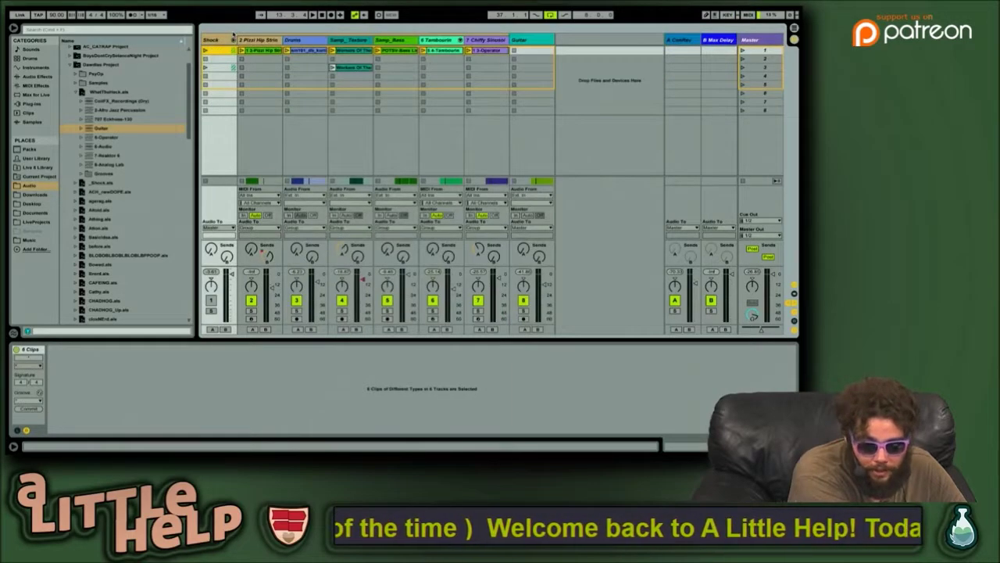
{"action": "left_click", "coordinate": [233, 40]}
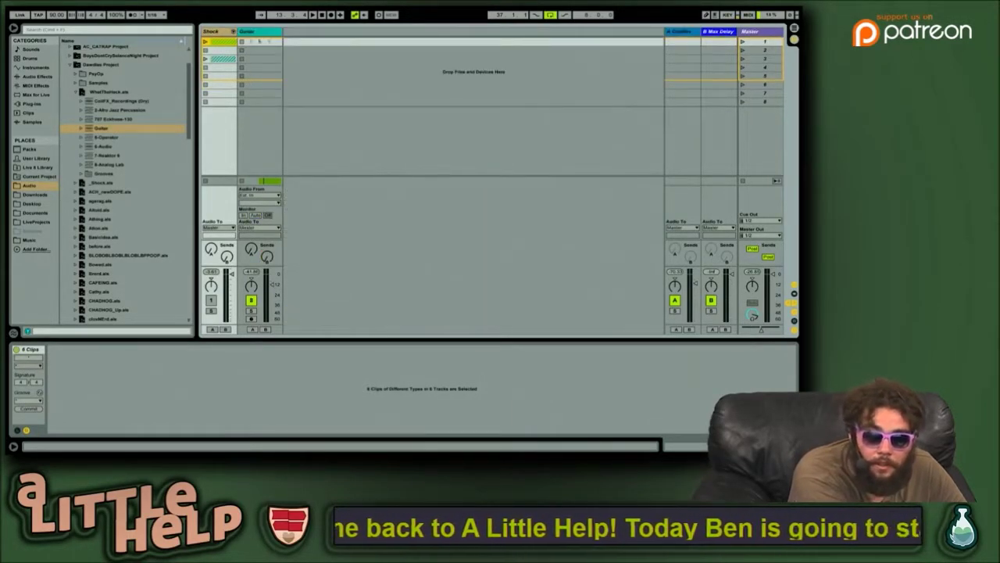
{"action": "key", "text": "Tab"}
{"action": "key", "text": "space"}
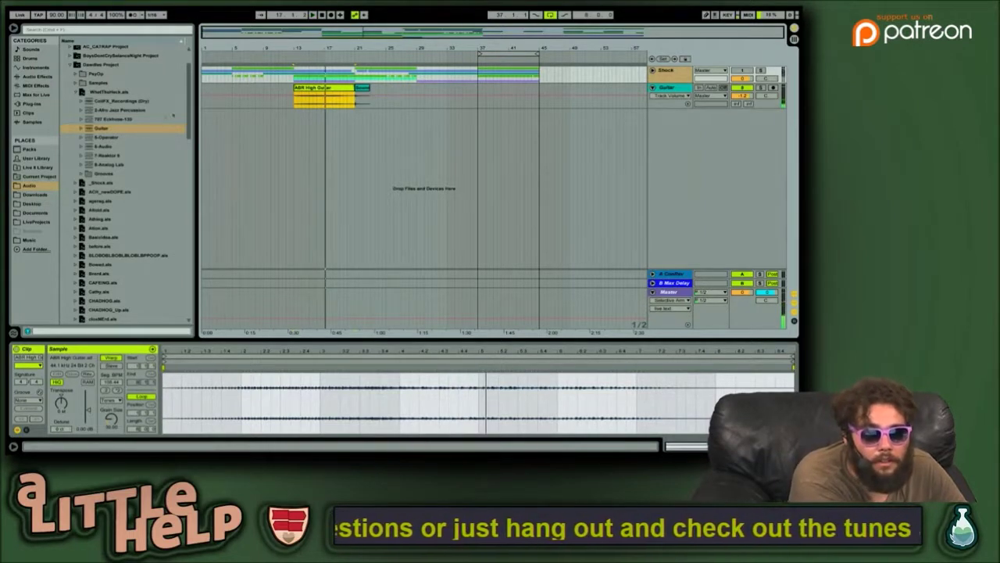
Step: Add the 5-Operator, dry FX recordings, 2-Afro Jazz Percussion and 707 tracks from WhatTheHeck.als to the arrangement
{"action": "left_click", "coordinate": [118, 138]}
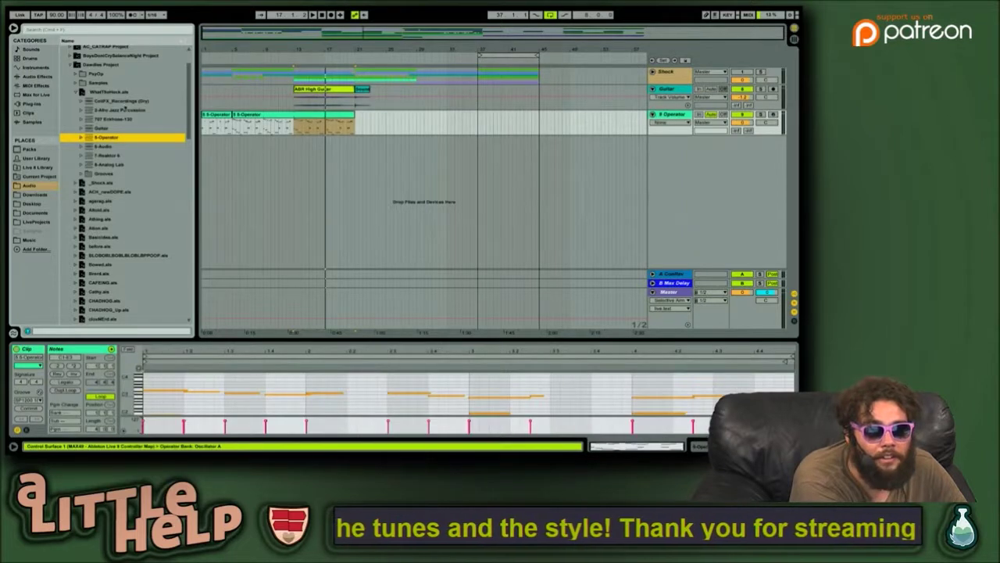
{"action": "left_click", "coordinate": [121, 102]}
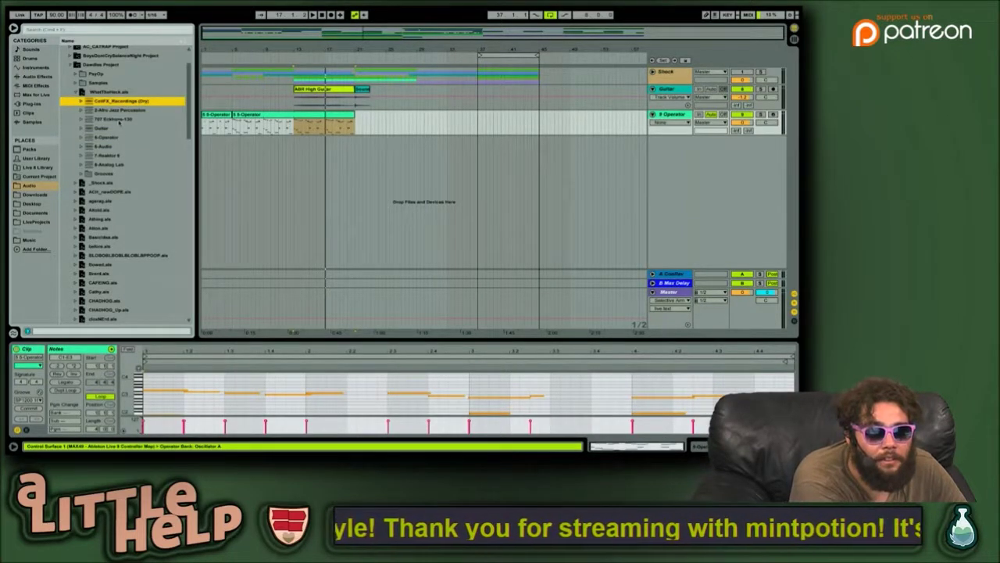
{"action": "left_click", "coordinate": [119, 121], "text": "shift"}
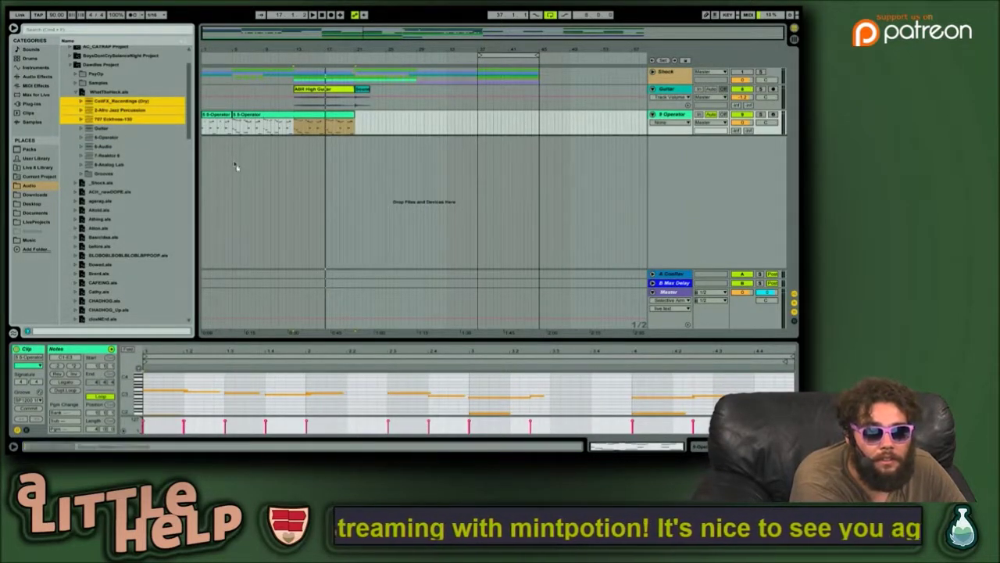
{"action": "left_click_drag", "start_coordinate": [233, 161], "coordinate": [233, 162]}
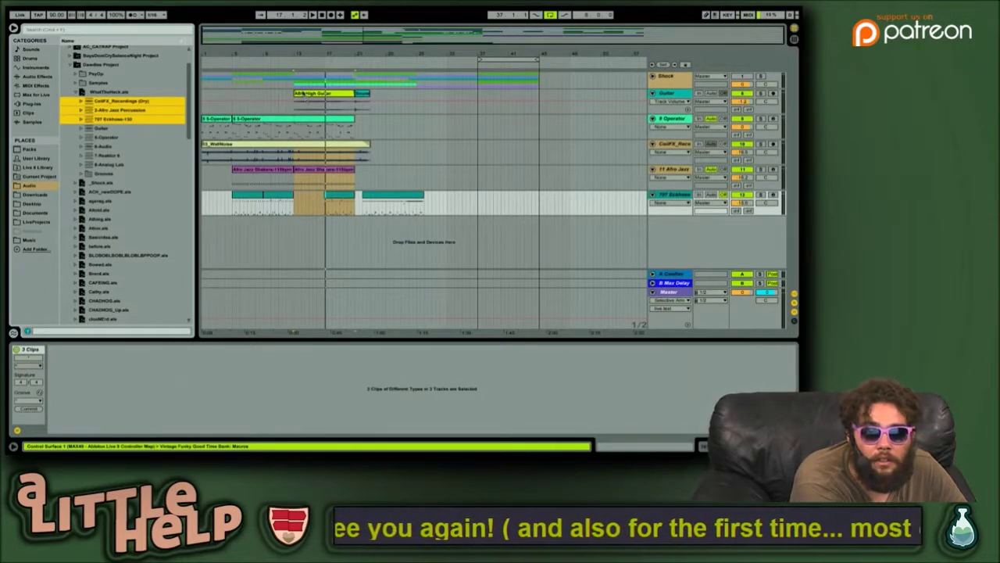
Step: Add the 6-Audio, 7-Reaktor 6 and 8-Analog Lab tracks from WhatTheHeck.als to the arrangement and dismiss the plug-in warning
{"action": "left_click", "coordinate": [129, 137]}
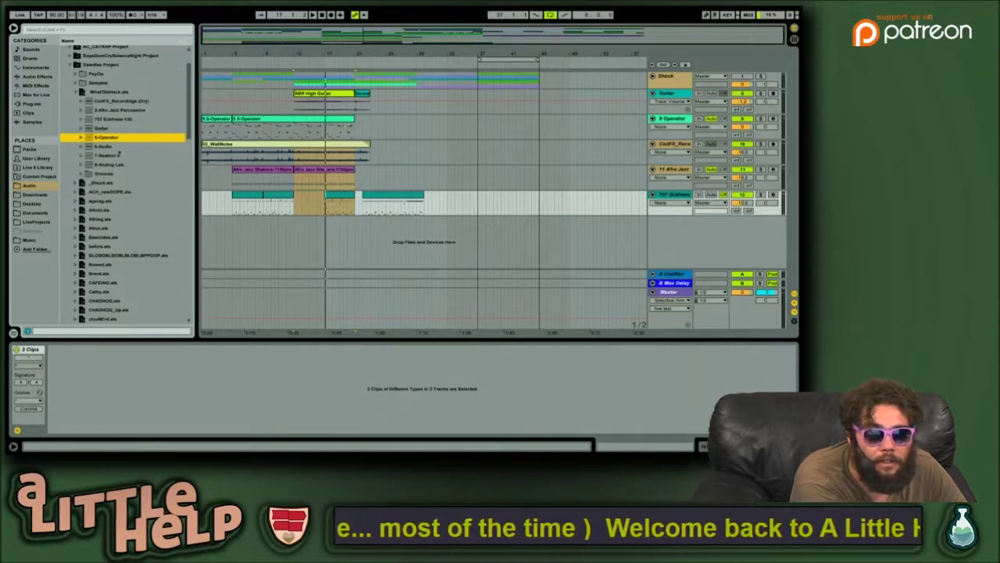
{"action": "left_click", "coordinate": [125, 146]}
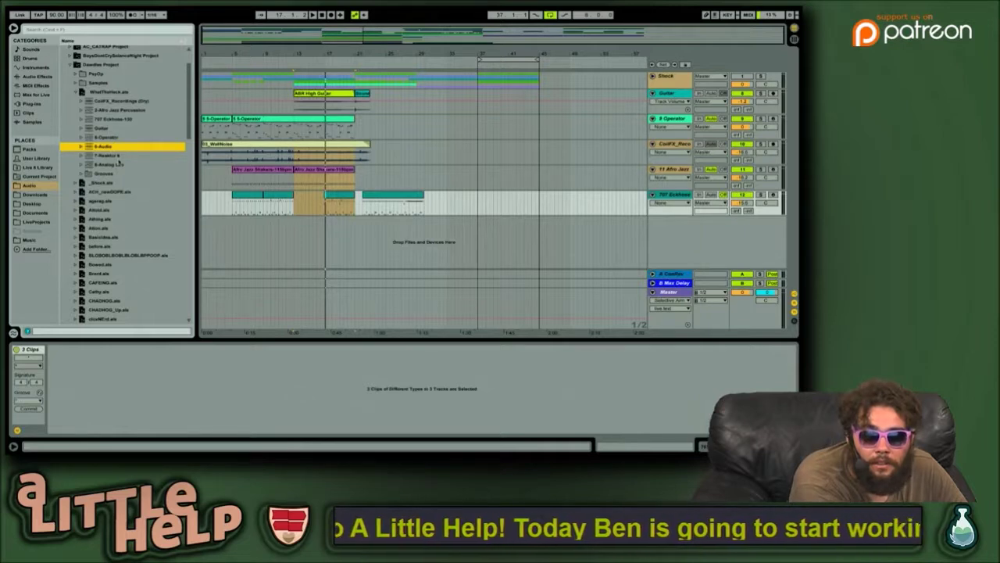
{"action": "left_click", "coordinate": [118, 164], "text": "shift"}
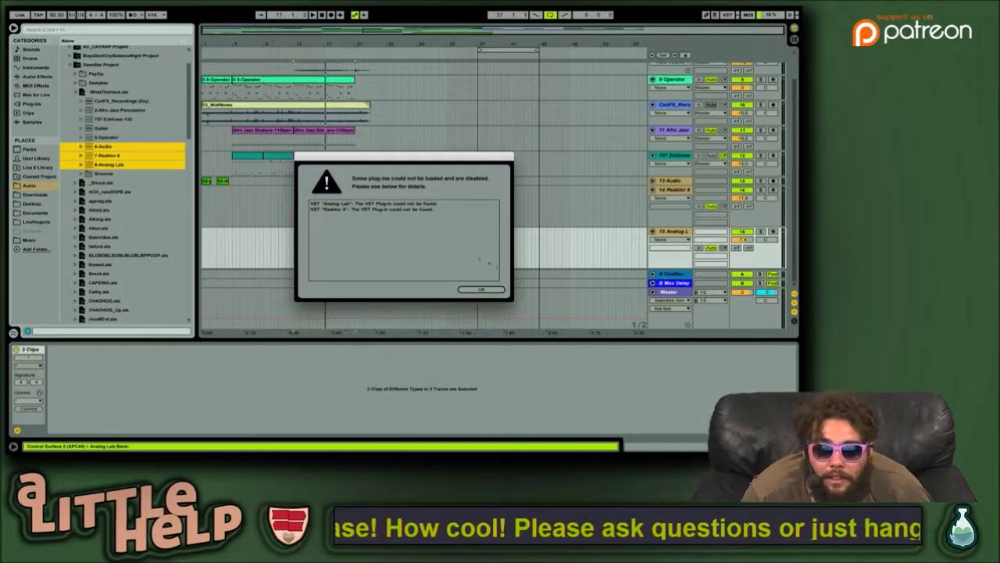
{"action": "left_click", "coordinate": [478, 289]}
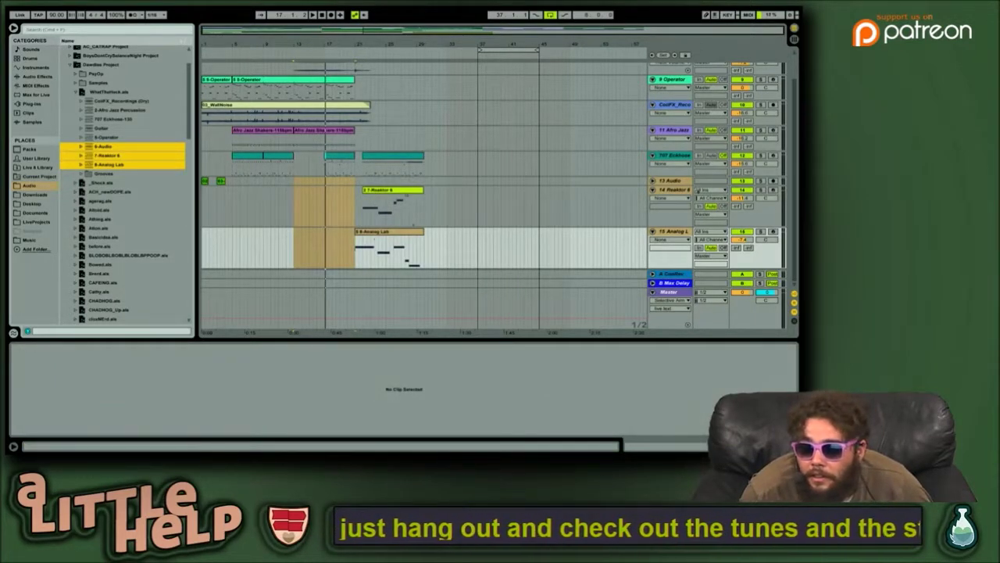
Step: Delete the Reaktor 6 and Analog Lab tracks and play the remaining imported tracks from the start
{"action": "left_click", "coordinate": [680, 190]}
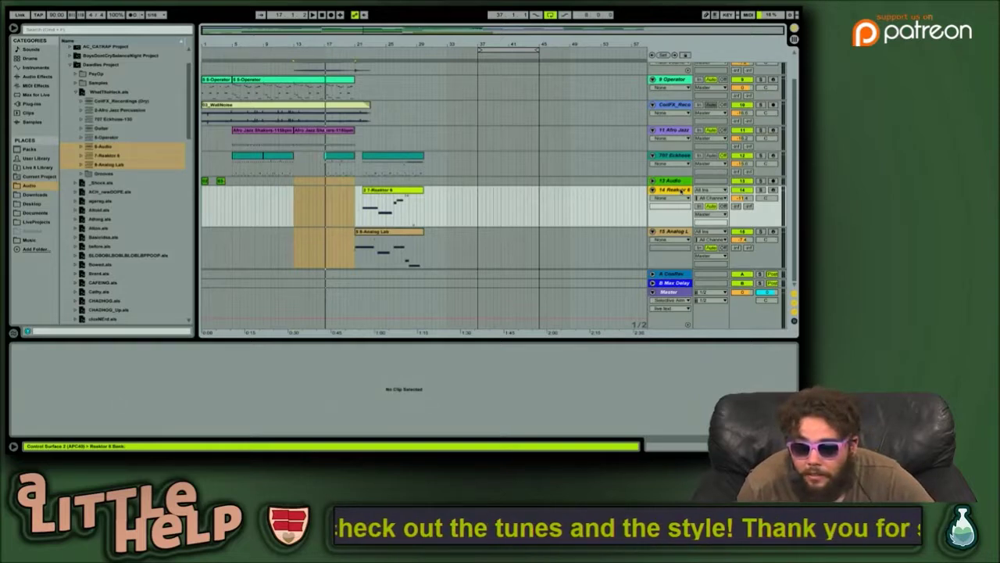
{"action": "key", "text": "Delete"}
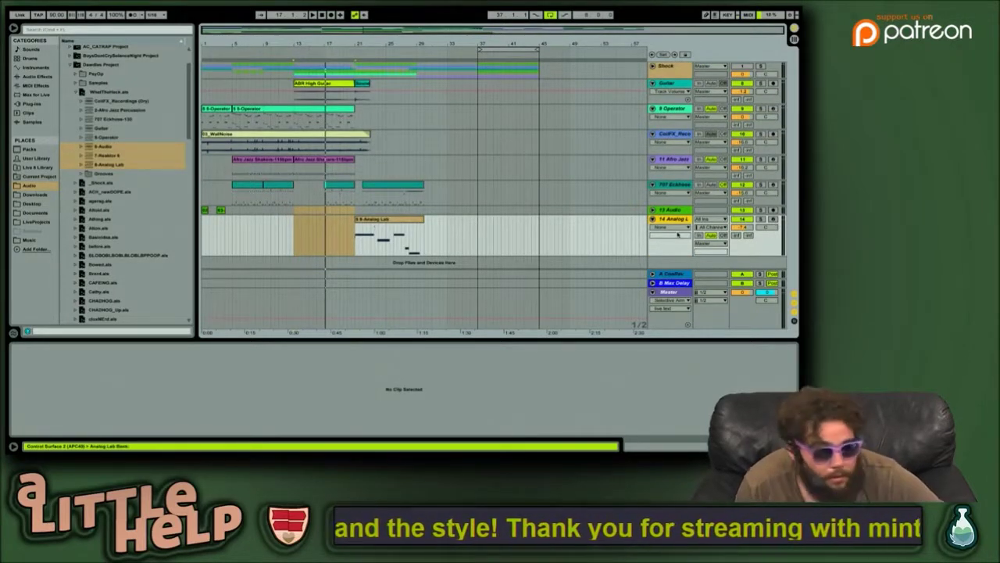
{"action": "key", "text": "Delete"}
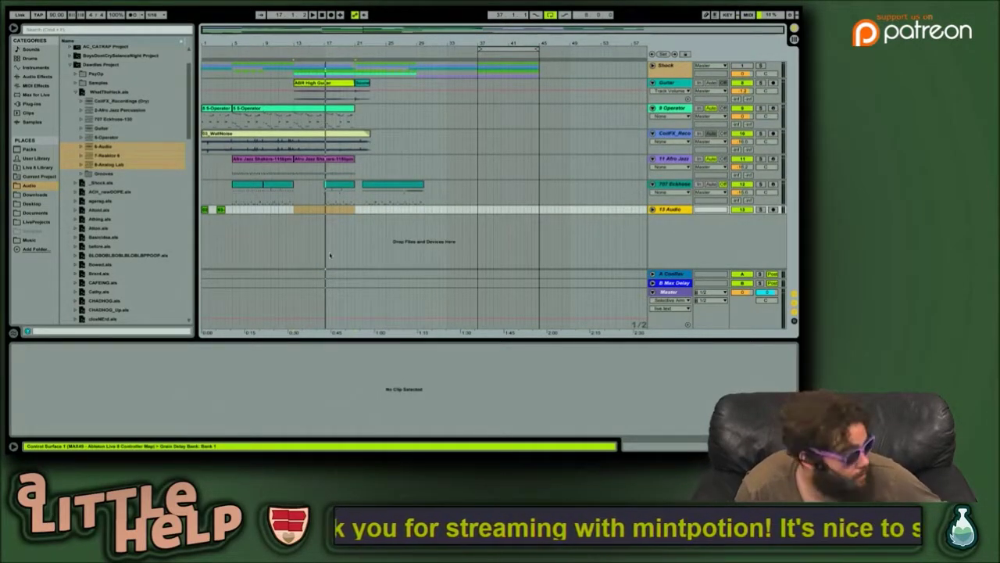
{"action": "key", "text": "Home"}
{"action": "key", "text": "space"}
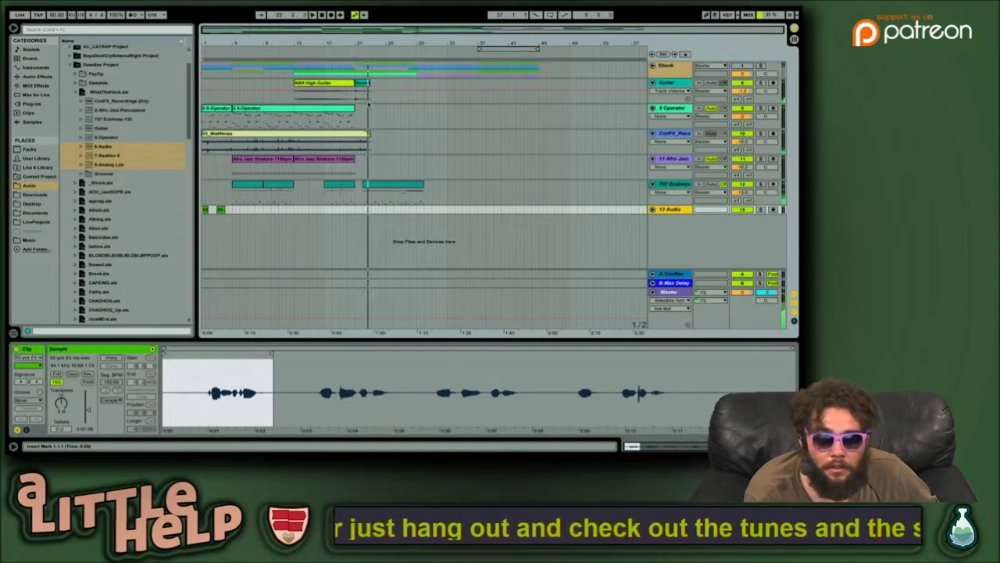
Step: Delete the remaining imported WhatTheHeck.als tracks, from 9 Operator through 13 Audio
{"action": "left_click", "coordinate": [683, 109]}
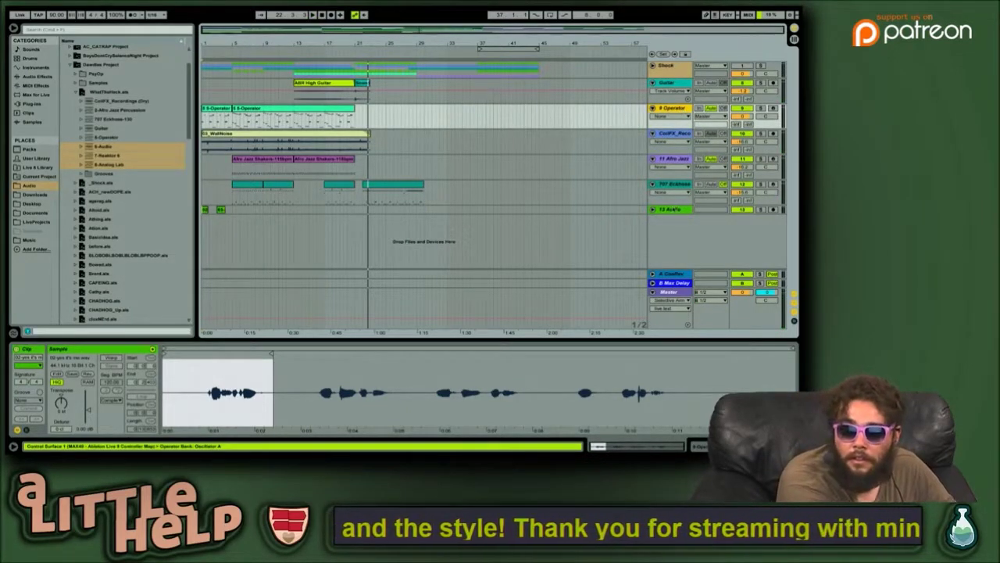
{"action": "left_click", "coordinate": [671, 209]}
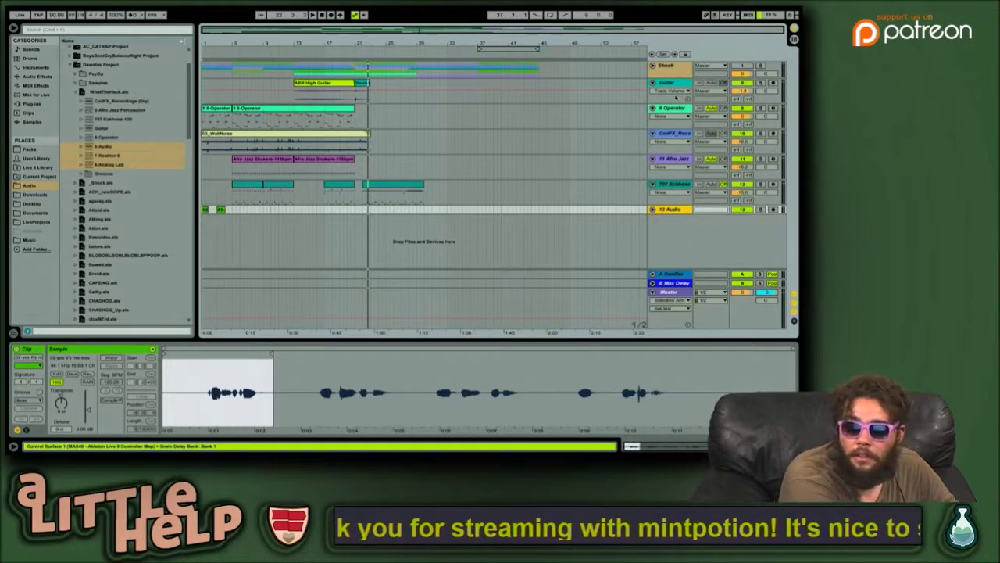
{"action": "left_click", "coordinate": [672, 106]}
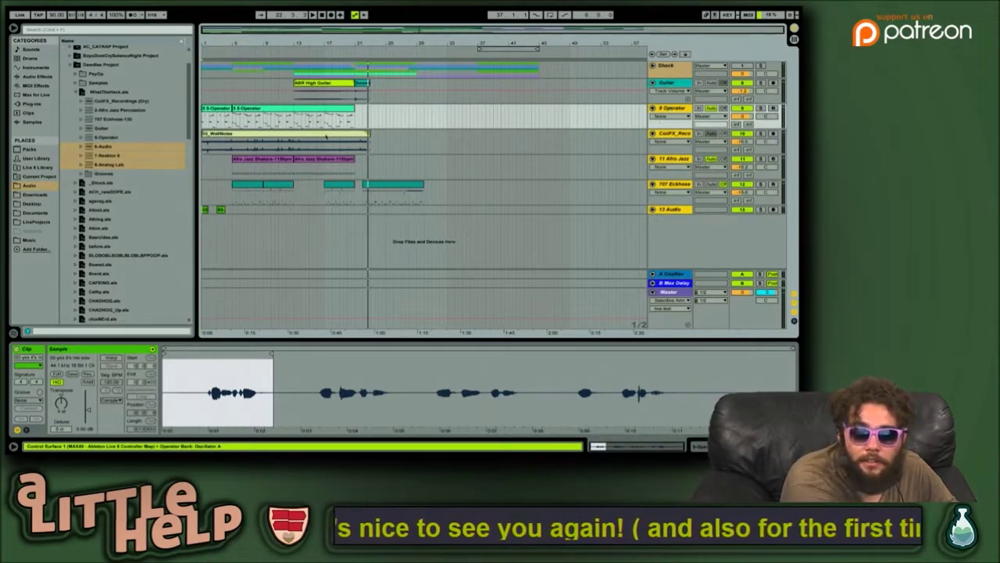
{"action": "key", "text": "Delete"}
Step: Collapse WhatTheHeck.als and look through the neighbouring project sets, expanding agerag.als to its tracks
{"action": "left_click", "coordinate": [98, 94]}
{"action": "key", "text": "Left"}
{"action": "key", "text": "Up"}
{"action": "key", "text": "Up"}
{"action": "key", "text": "Down"}
{"action": "key", "text": "Down"}
{"action": "key", "text": "Down"}
{"action": "key", "text": "Down"}
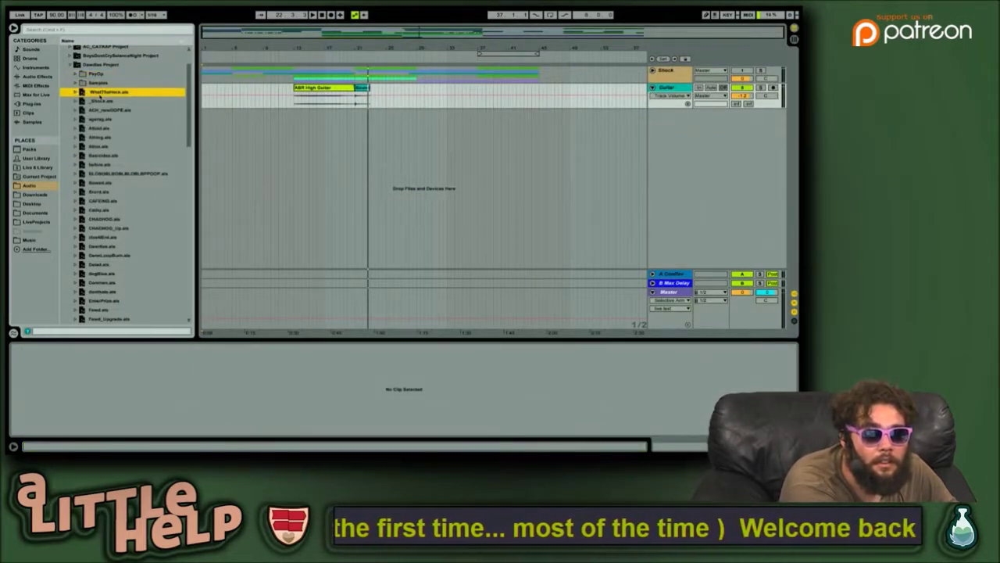
{"action": "key", "text": "Down"}
{"action": "key", "text": "Up"}
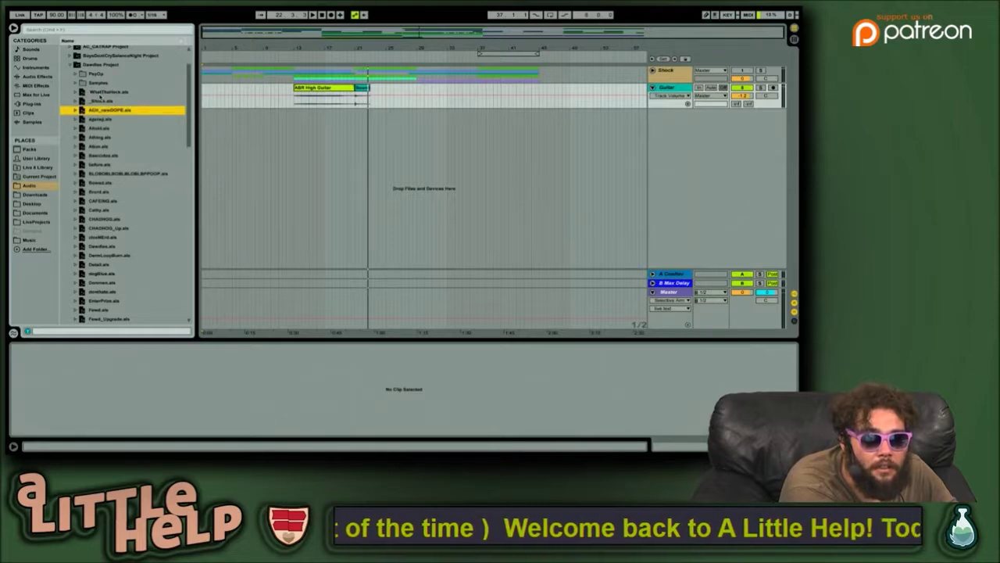
{"action": "key", "text": "Down"}
{"action": "key", "text": "Up"}
{"action": "key", "text": "Down"}
{"action": "key", "text": "Down"}
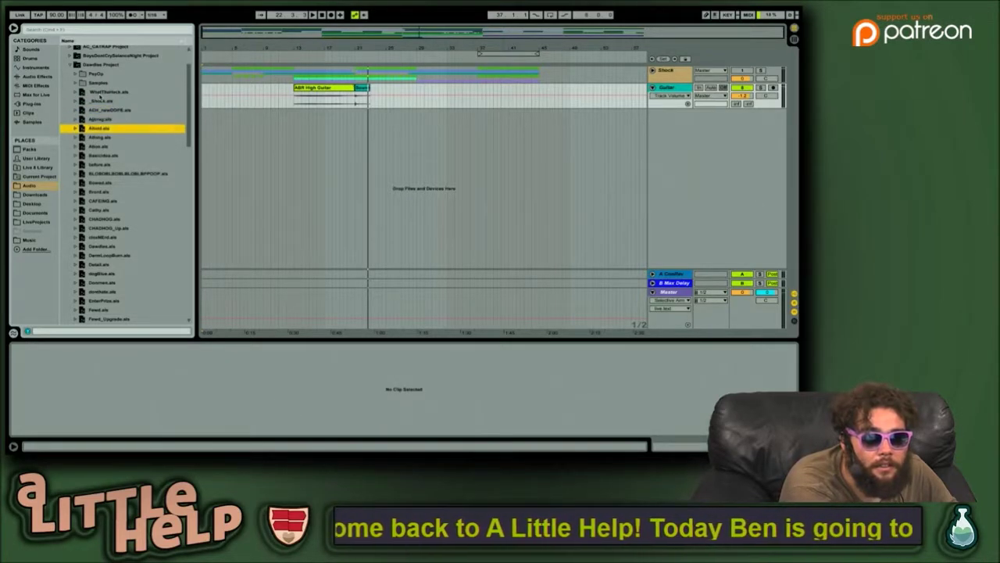
{"action": "key", "text": "Down"}
{"action": "key", "text": "Down"}
{"action": "key", "text": "Up"}
{"action": "key", "text": "Up"}
{"action": "key", "text": "Up"}
{"action": "key", "text": "Down"}
{"action": "key", "text": "Up"}
{"action": "key", "text": "Right"}
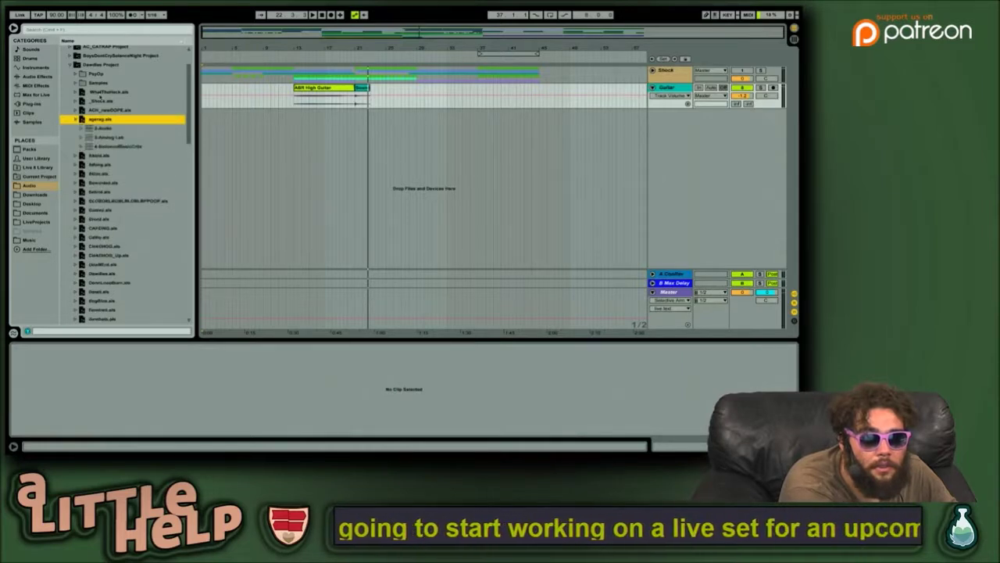
Step: Add the 2-Audio, 3-Analog Lab and 4-BalancedBasicCr8s tracks from agerag.als to the arrangement and dismiss the plug-in warning
{"action": "key", "text": "Down"}
{"action": "key", "text": "shift+Down"}
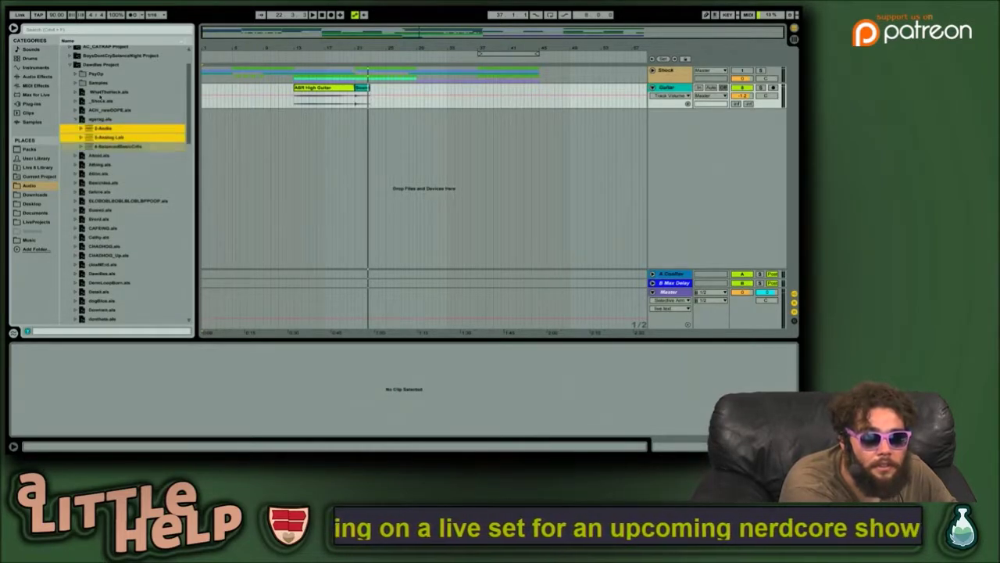
{"action": "key", "text": "shift+Down"}
{"action": "left_click_drag", "start_coordinate": [93, 130], "coordinate": [336, 143]}
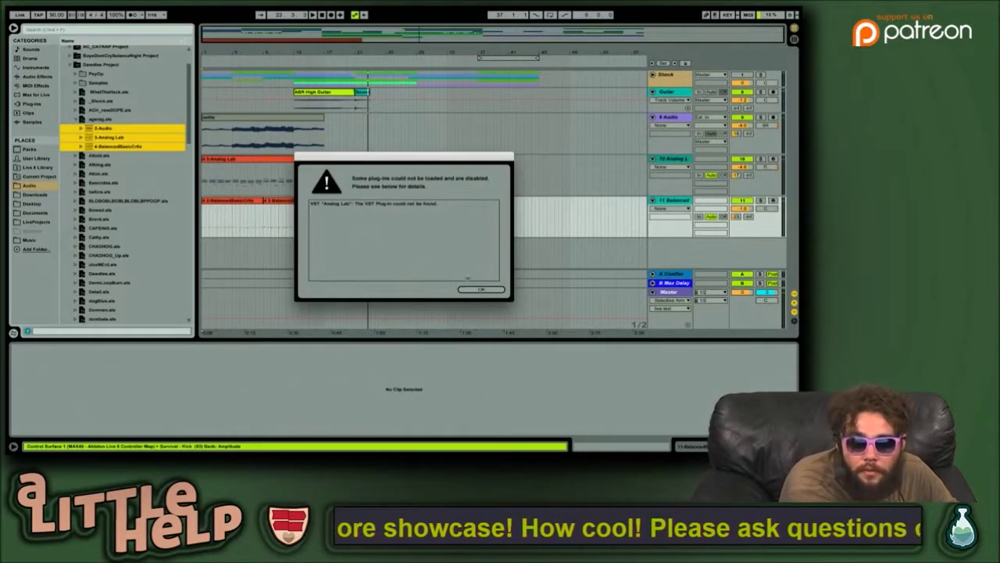
{"action": "left_click", "coordinate": [482, 290]}
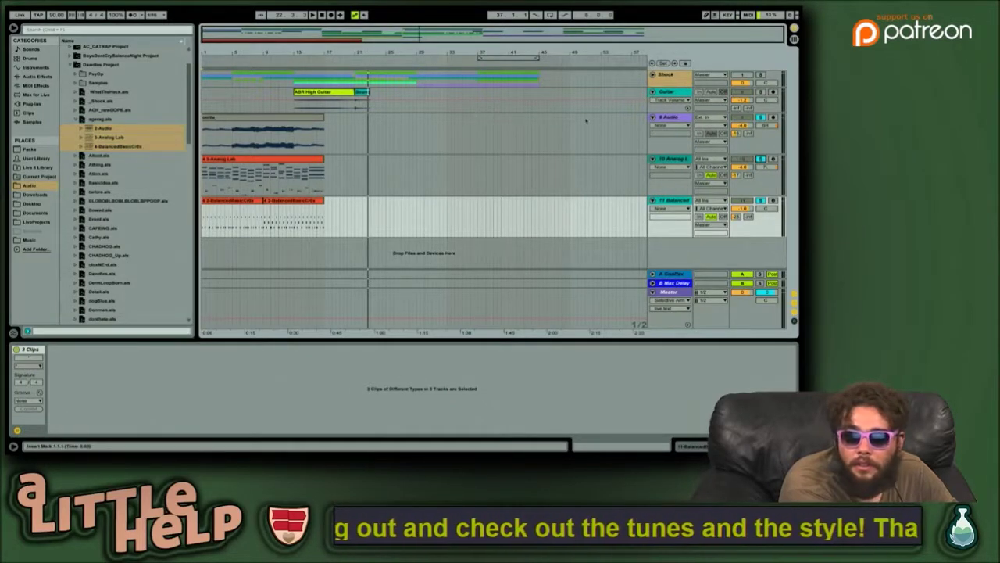
Step: Unsolo the three imported tracks and check the Analog Lab track's devices, toggling its solo on and off
{"action": "left_click", "coordinate": [760, 158]}
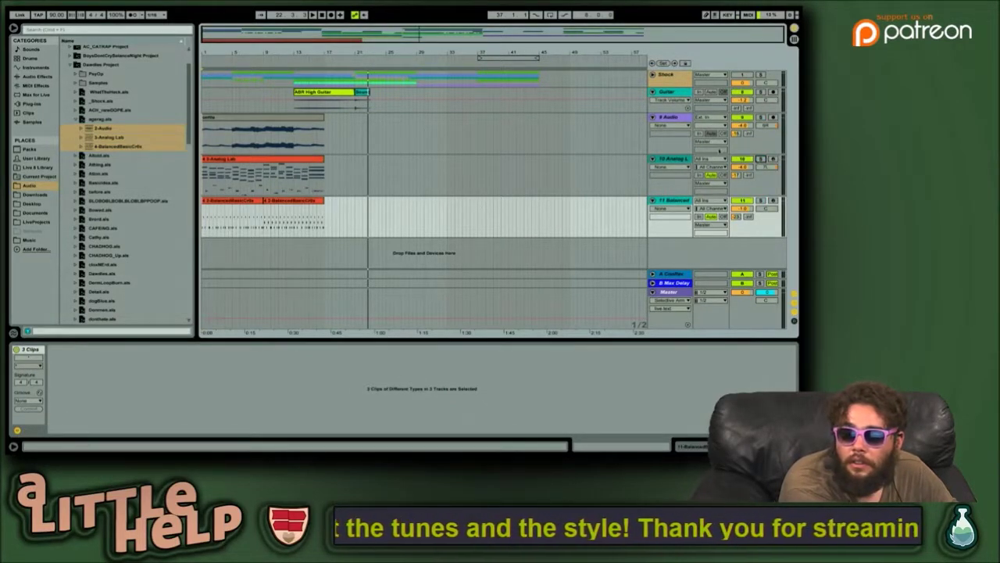
{"action": "left_click", "coordinate": [670, 160]}
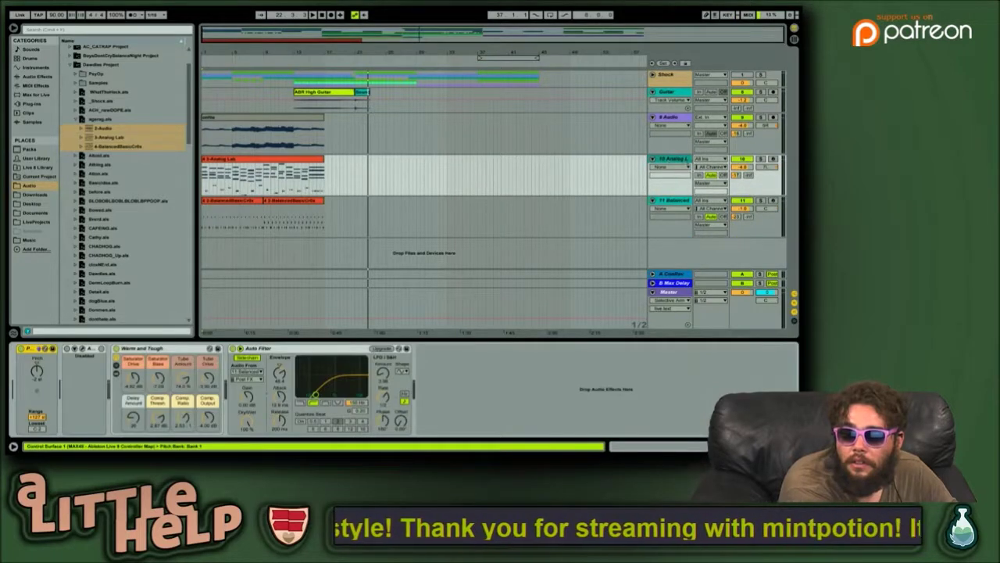
{"action": "left_click", "coordinate": [760, 159]}
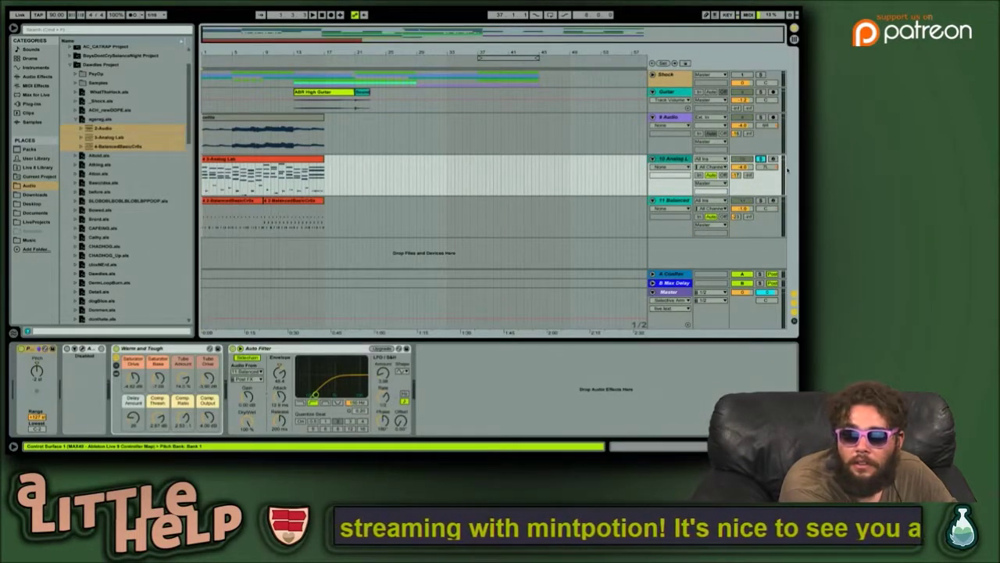
{"action": "left_click", "coordinate": [761, 158]}
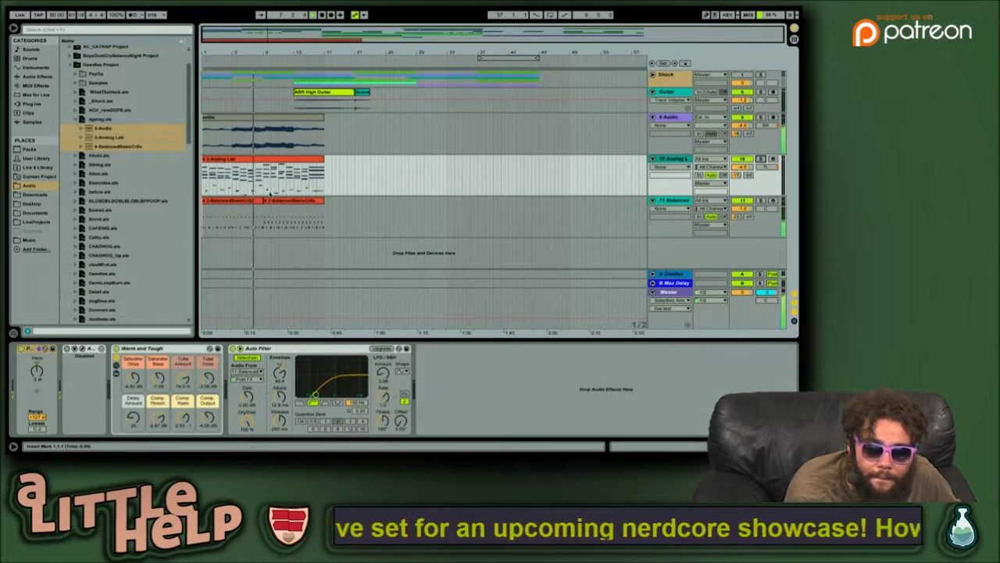
Step: Inspect the second BalancedBasicCr8s clip and the 9 Audio clip, playing the audio on its own from bar 13
{"action": "left_click", "coordinate": [272, 201]}
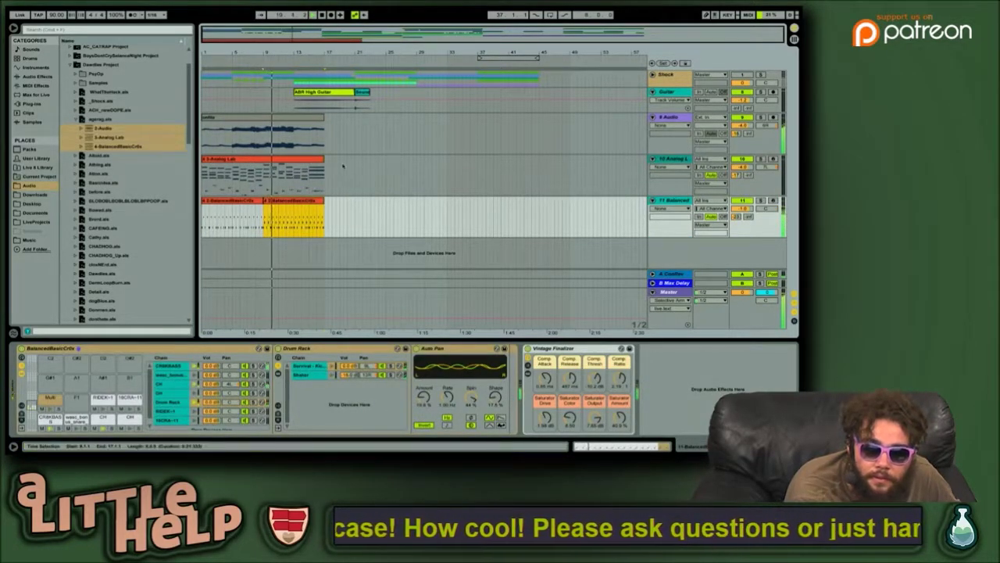
{"action": "key", "text": "space"}
{"action": "left_click", "coordinate": [332, 128]}
{"action": "double_click", "coordinate": [311, 118]}
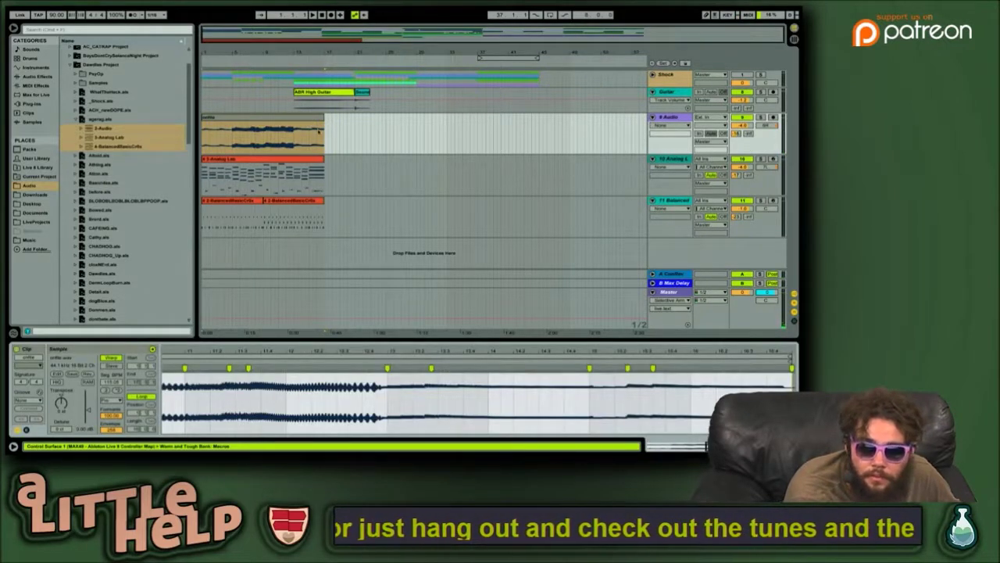
{"action": "left_click", "coordinate": [293, 142]}
{"action": "key", "text": "space"}
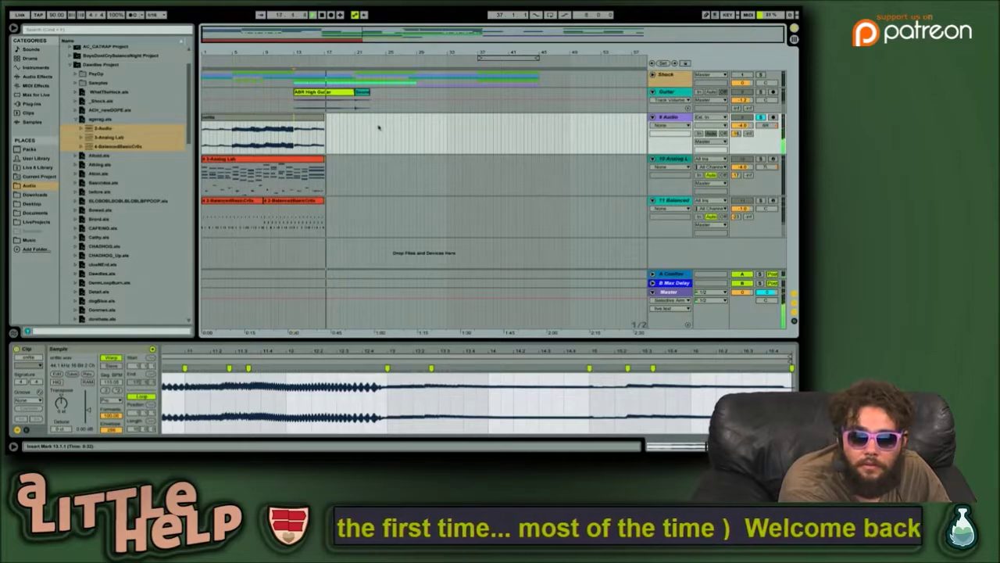
Step: Place the Guitar track's Sound Objects clip from the arrangement into that track's first slot in Session View
{"action": "left_click", "coordinate": [363, 93]}
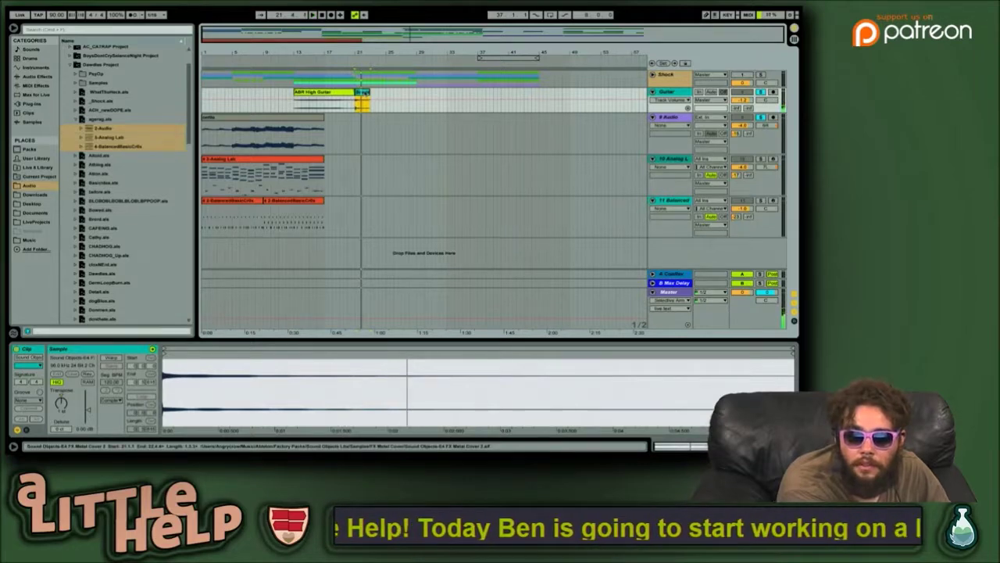
{"action": "key", "text": "Tab"}
{"action": "left_click_drag", "start_coordinate": [360, 92], "coordinate": [263, 48]}
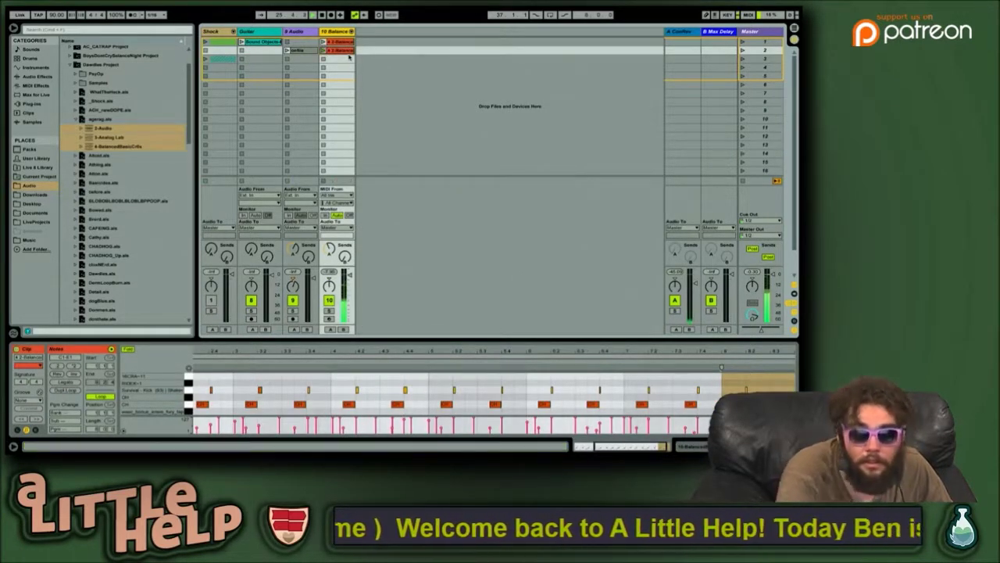
Step: Move the 9 Audio track's clip into the Guitar track's second slot and launch it
{"action": "left_click", "coordinate": [298, 50]}
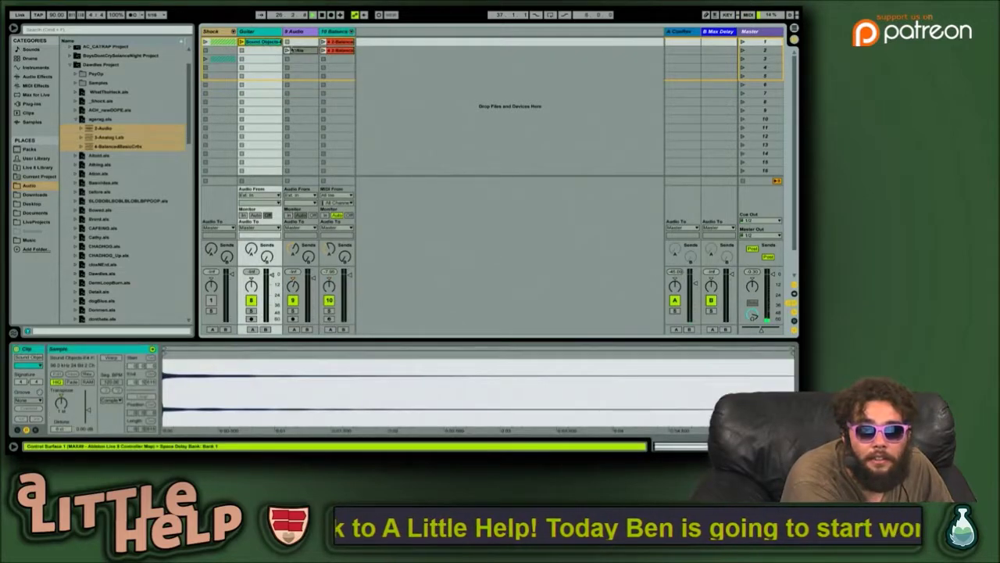
{"action": "left_click_drag", "start_coordinate": [299, 50], "coordinate": [273, 51]}
{"action": "key", "text": "Return"}
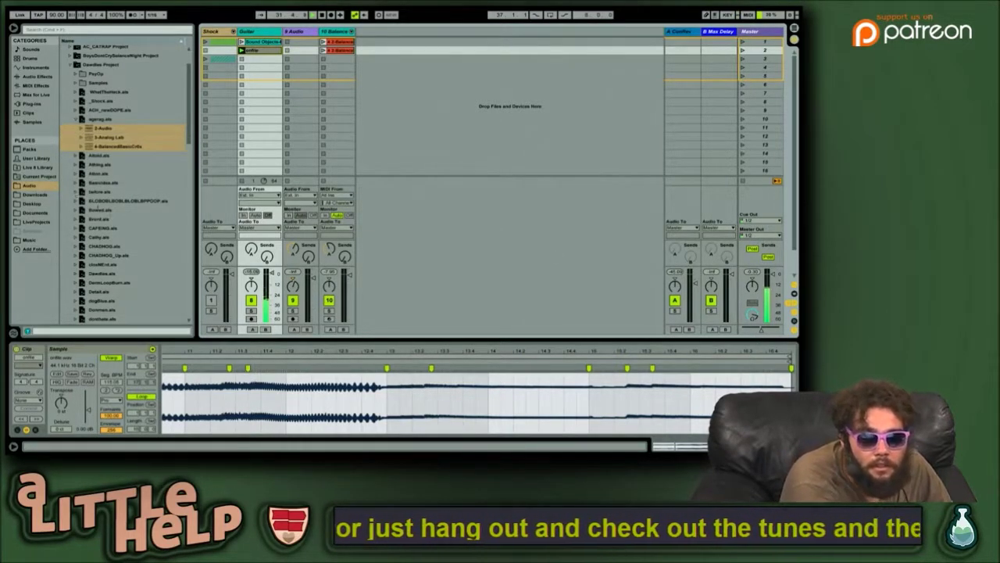
Step: Check the Guitar track's clips in Arrangement View and select its Sound Objects clip back in Session View
{"action": "key", "text": "Tab"}
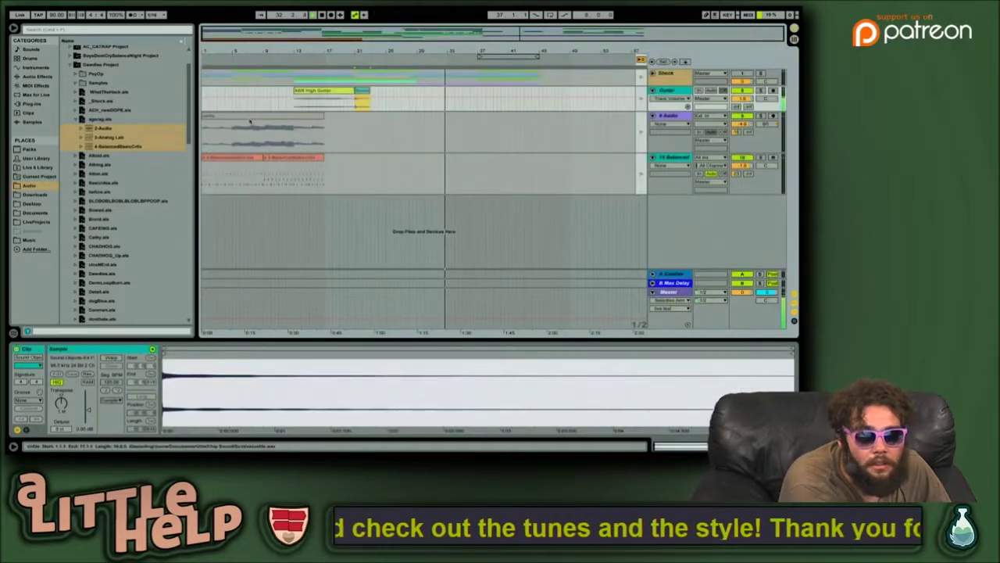
{"action": "key", "text": "Tab"}
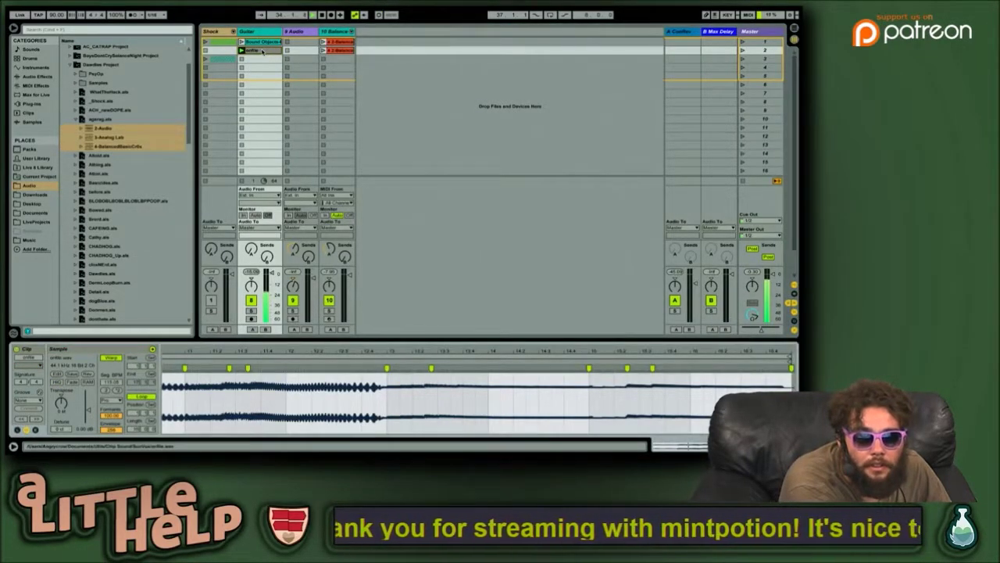
{"action": "left_click", "coordinate": [260, 42]}
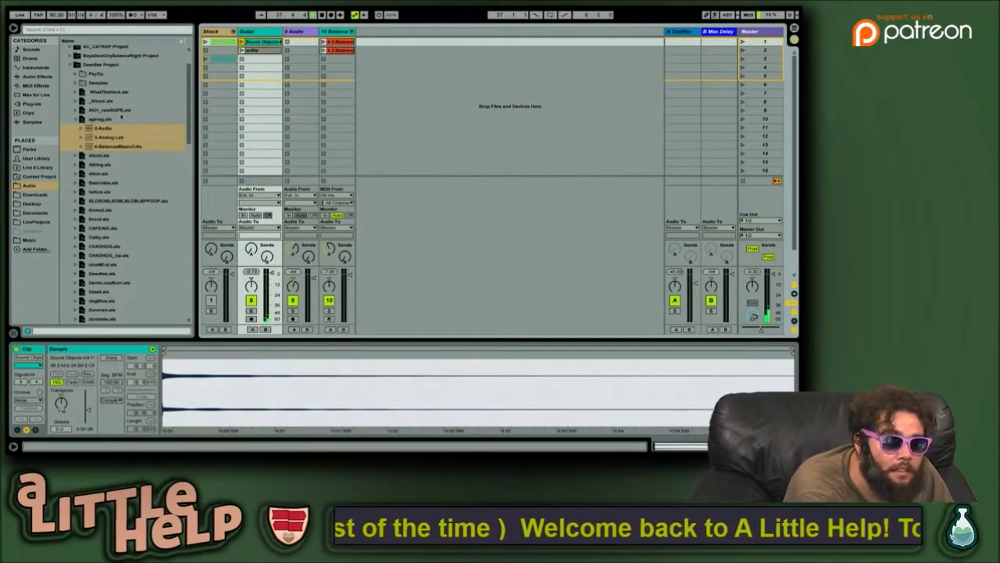
Step: Collapse agerag.als in the browser and briefly expand the set below it to check its tracks
{"action": "left_click", "coordinate": [120, 111]}
{"action": "key", "text": "Down"}
{"action": "key", "text": "Left"}
{"action": "key", "text": "Down"}
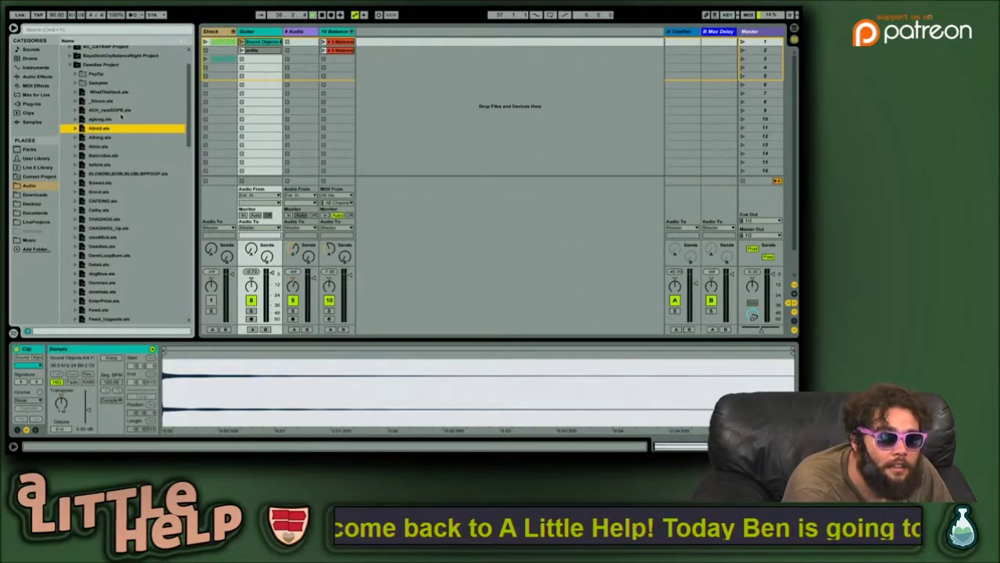
{"action": "key", "text": "Right"}
{"action": "key", "text": "Left"}
{"action": "key", "text": "Down"}
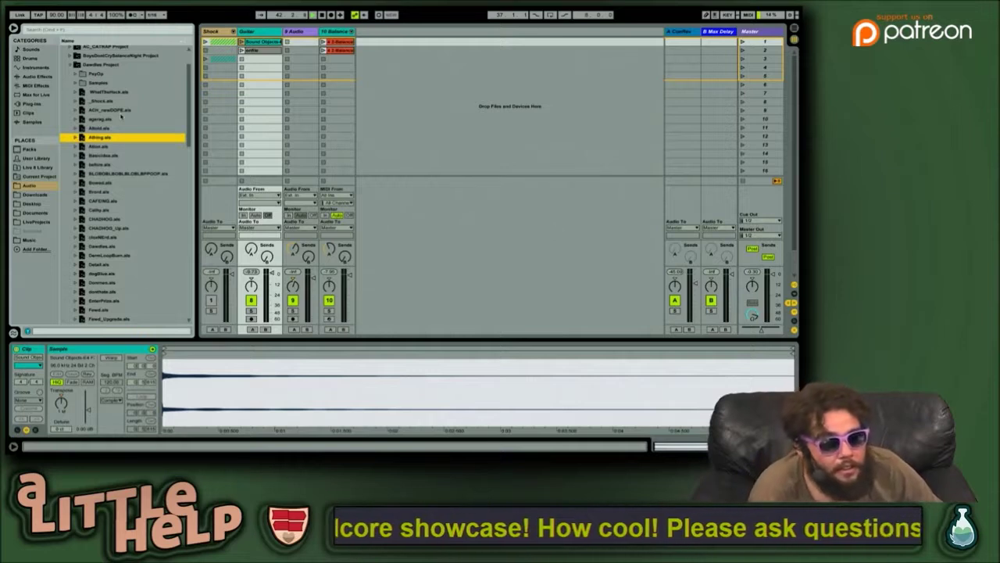
Step: Look through the project's Live sets in the browser from Athing.als down to mfg.als for further material
{"action": "key", "text": "Down"}
{"action": "key", "text": "Down"}
{"action": "key", "text": "Down"}
{"action": "key", "text": "Down"}
{"action": "key", "text": "Down"}
{"action": "key", "text": "Down"}
{"action": "key", "text": "Down"}
{"action": "key", "text": "Down"}
{"action": "key", "text": "Down"}
{"action": "key", "text": "Down"}
{"action": "key", "text": "Down"}
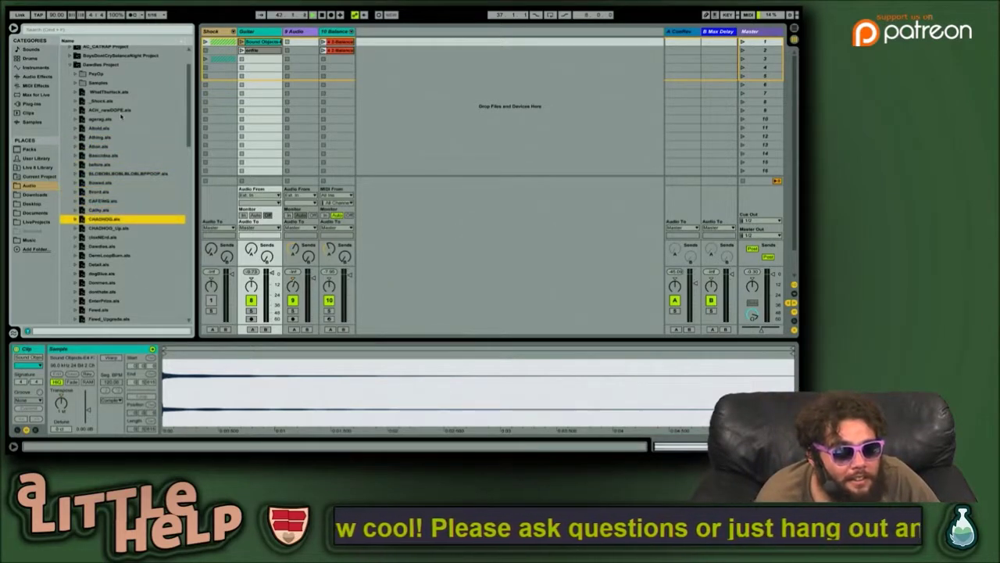
{"action": "key", "text": "Down"}
{"action": "key", "text": "Down"}
{"action": "key", "text": "Down"}
{"action": "key", "text": "Down"}
{"action": "key", "text": "Down"}
{"action": "key", "text": "Down"}
{"action": "key", "text": "Down"}
{"action": "key", "text": "Down"}
{"action": "key", "text": "Down"}
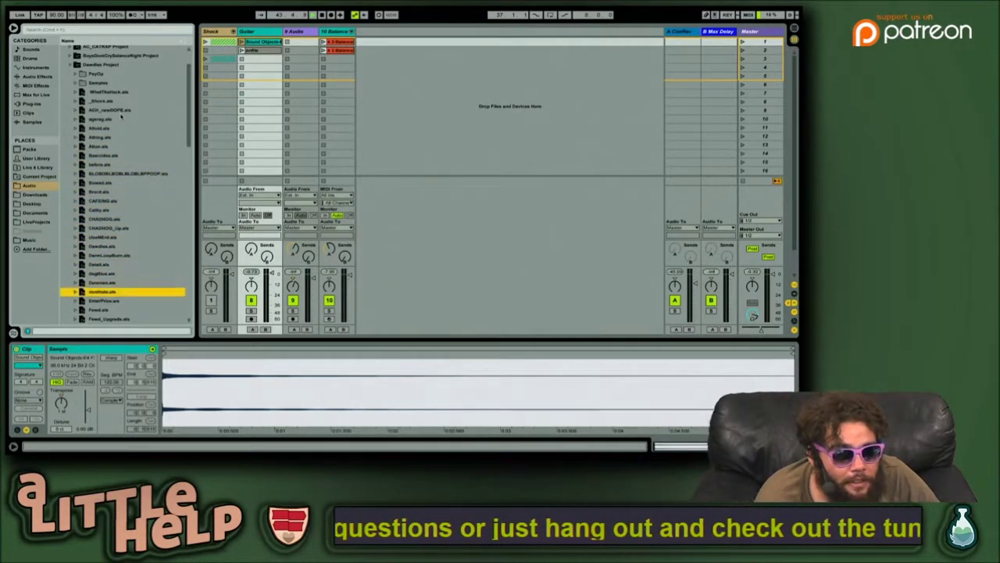
{"action": "key", "text": "Down"}
{"action": "key", "text": "Down"}
{"action": "key", "text": "Down"}
{"action": "key", "text": "Down"}
{"action": "key", "text": "Down"}
{"action": "key", "text": "Down"}
{"action": "key", "text": "Down"}
{"action": "key", "text": "Down"}
{"action": "key", "text": "Down"}
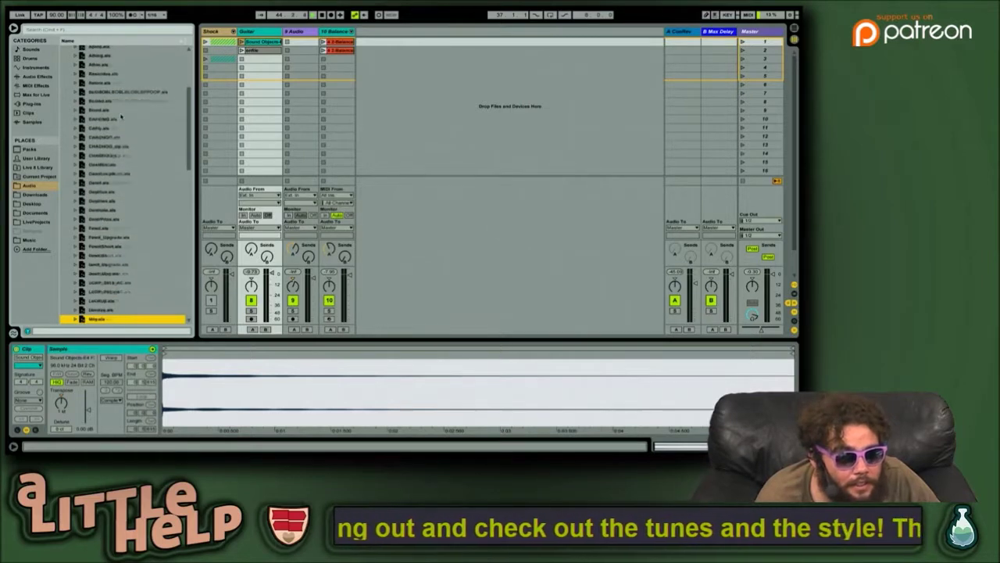
Step: Go back to the CHADHOG sets in the browser and briefly expand CHADHOG_Up.als to check its tracks
{"action": "key", "text": "Up"}
{"action": "key", "text": "Up"}
{"action": "key", "text": "Up"}
{"action": "key", "text": "Up"}
{"action": "key", "text": "Up"}
{"action": "key", "text": "Up"}
{"action": "key", "text": "Up"}
{"action": "key", "text": "Up"}
{"action": "key", "text": "Up"}
{"action": "key", "text": "Up"}
{"action": "key", "text": "Up"}
{"action": "key", "text": "Up"}
{"action": "key", "text": "Up"}
{"action": "key", "text": "Up"}
{"action": "key", "text": "Up"}
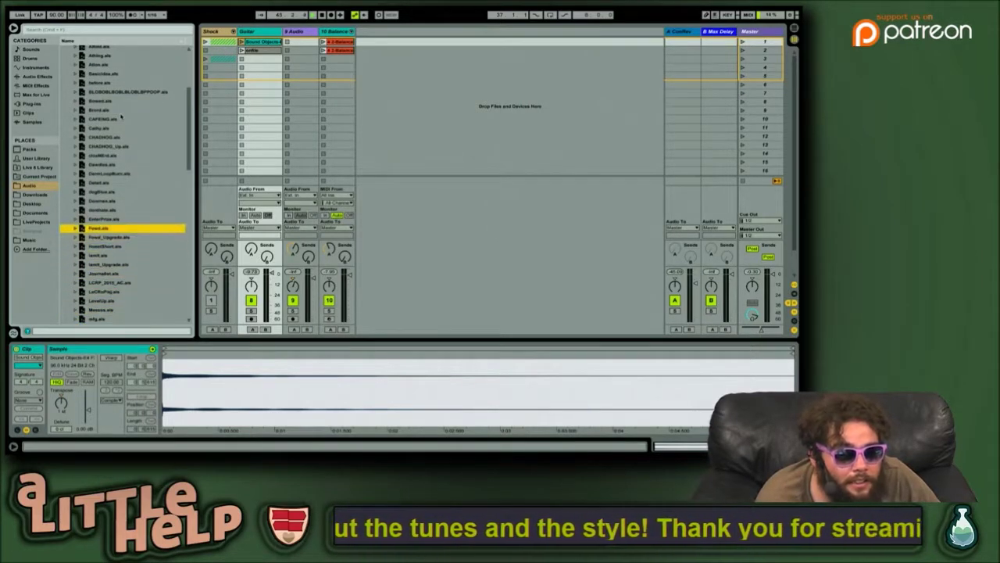
{"action": "key", "text": "Up"}
{"action": "key", "text": "Up"}
{"action": "key", "text": "Up"}
{"action": "key", "text": "Up"}
{"action": "key", "text": "Up"}
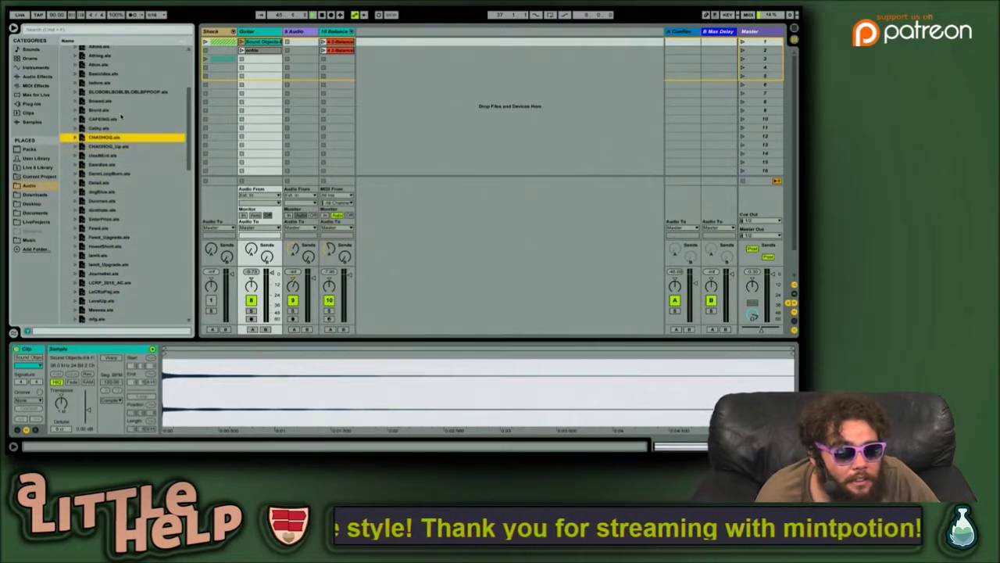
{"action": "key", "text": "Down"}
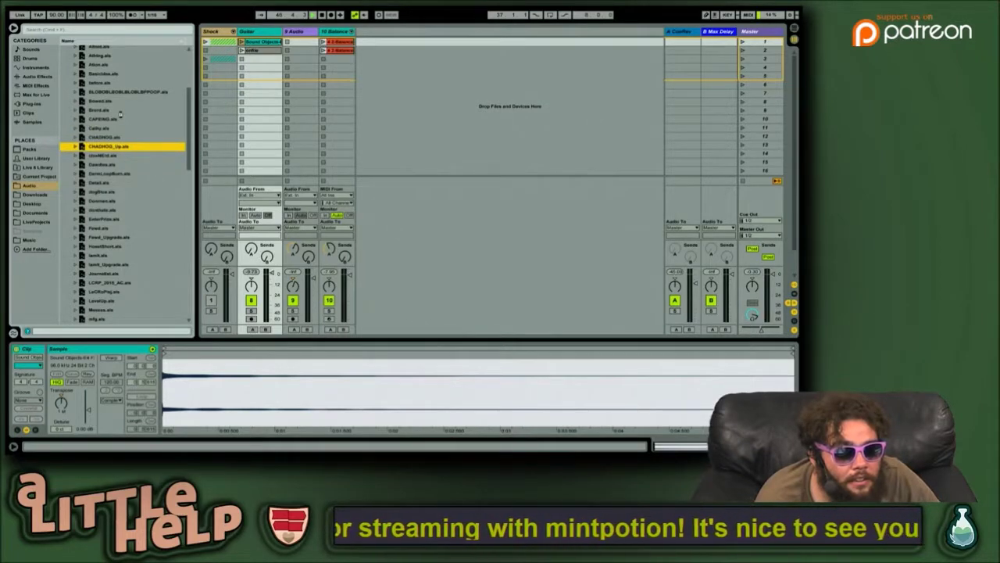
{"action": "key", "text": "Right"}
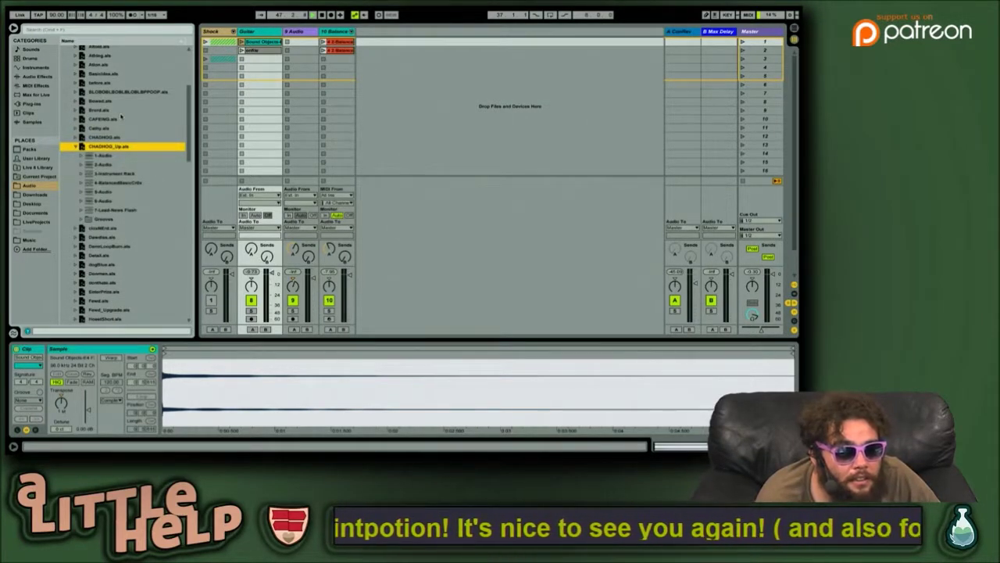
{"action": "key", "text": "Left"}
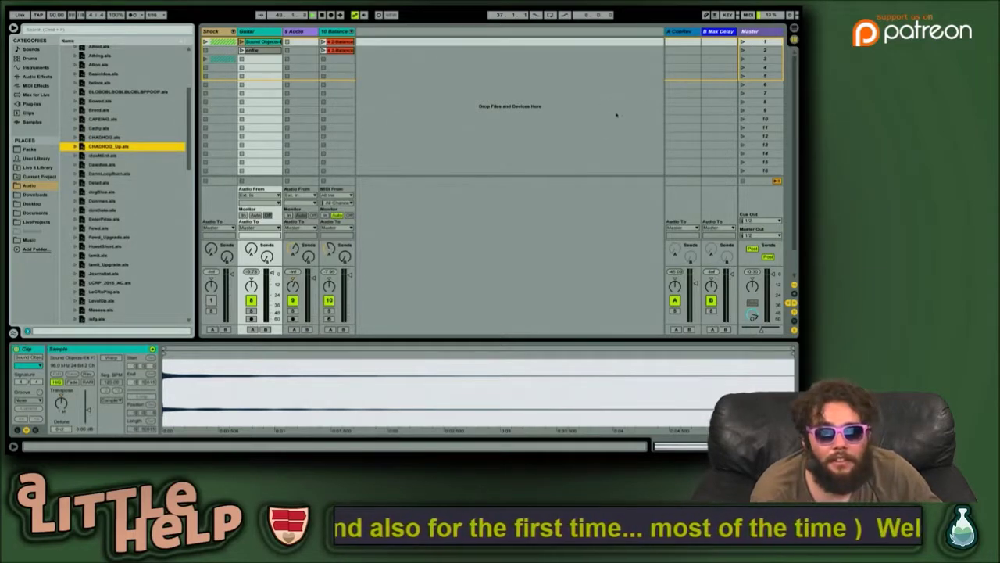
Step: Save the current set and open CHADHOG.als, agreeing to stop the audio
{"action": "left_click", "coordinate": [494, 145]}
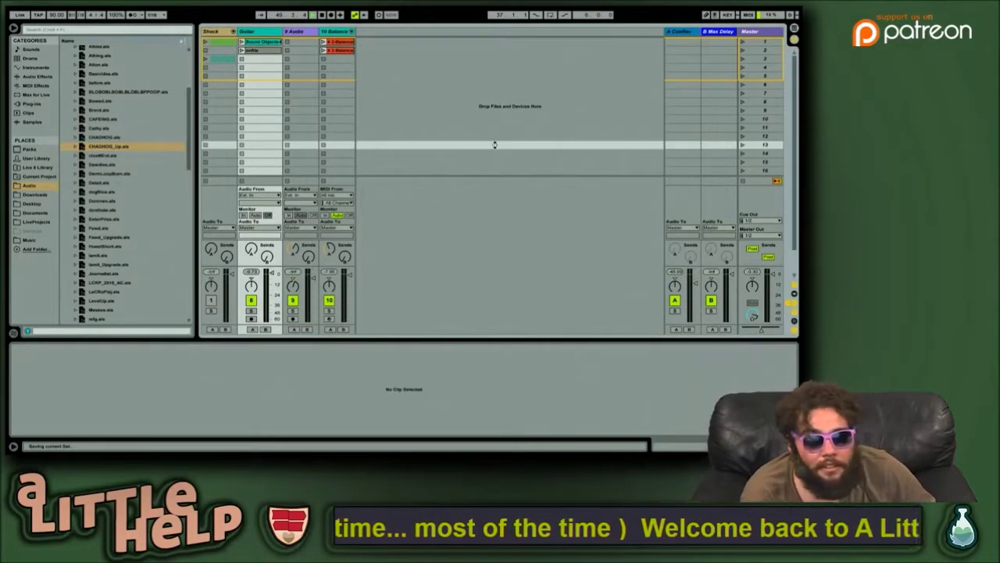
{"action": "left_click", "coordinate": [104, 146]}
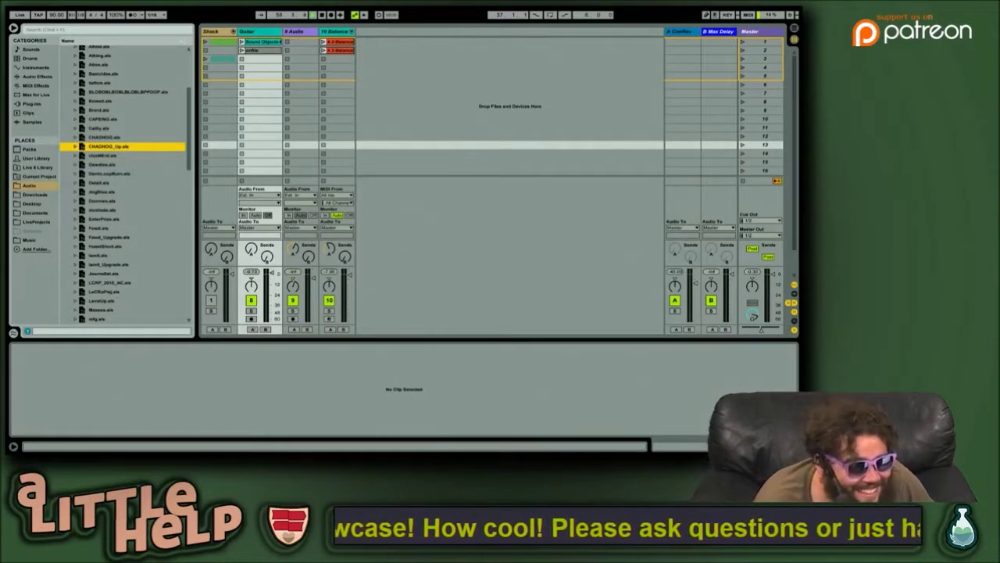
{"action": "left_click", "coordinate": [105, 137]}
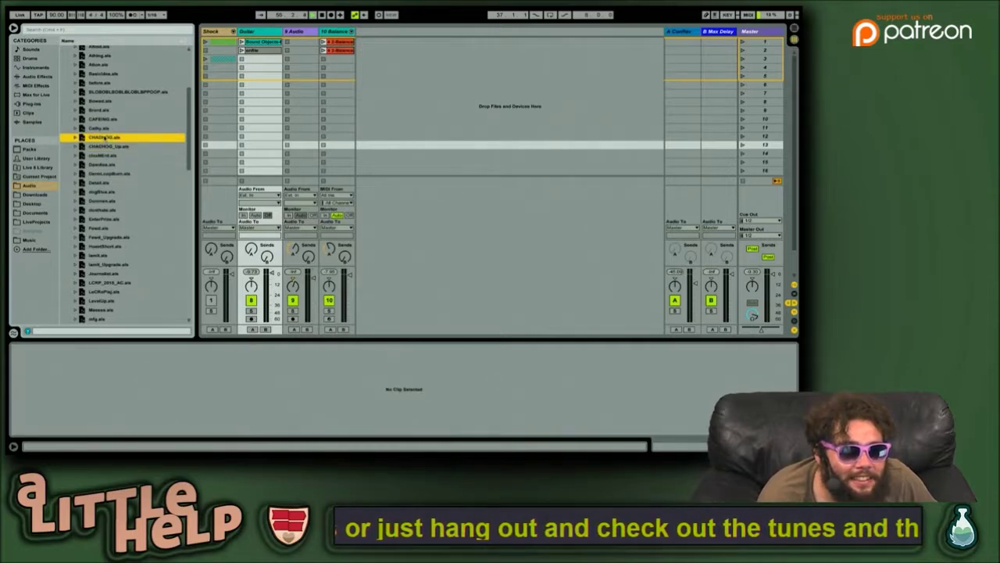
{"action": "double_click", "coordinate": [105, 137]}
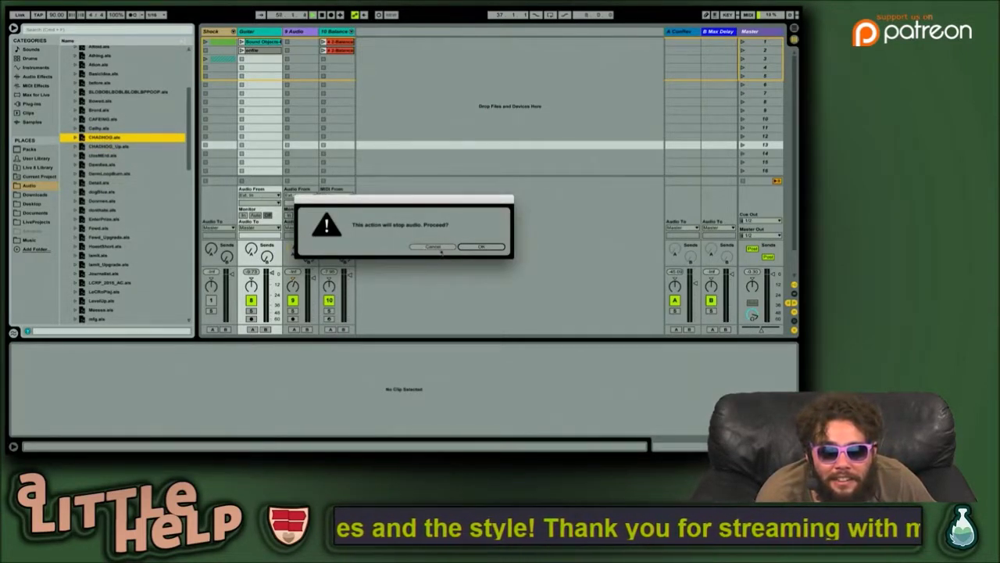
{"action": "left_click", "coordinate": [473, 247]}
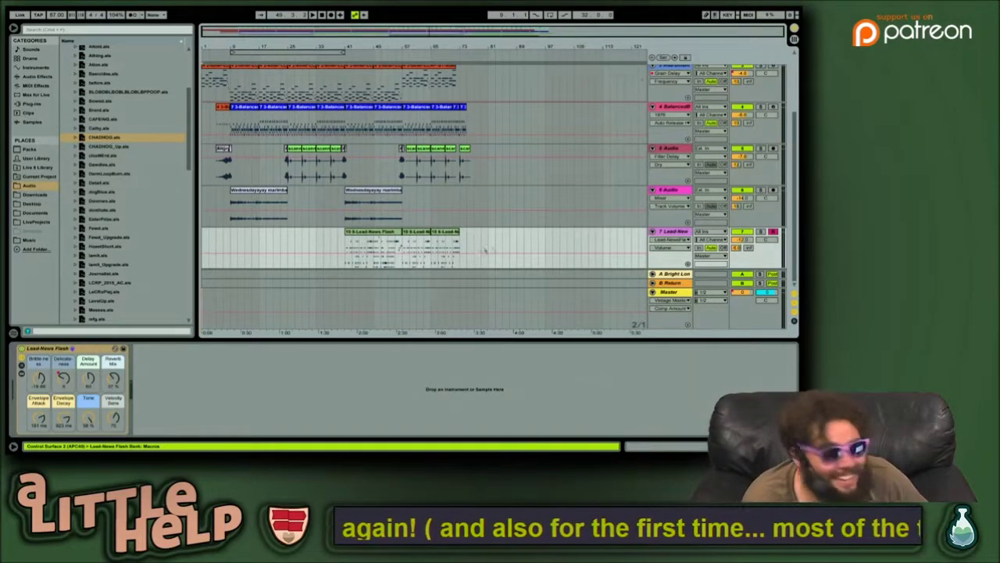
Step: Audition the CHADHOG arrangement from its beginning and again from a point past bar 41 on the 5 Audio track
{"action": "left_click", "coordinate": [599, 75]}
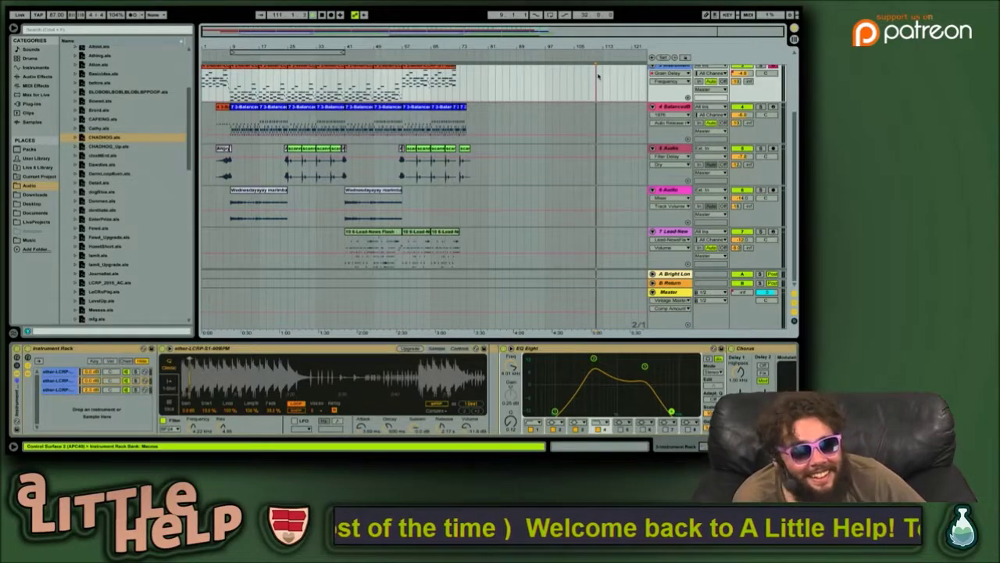
{"action": "key", "text": "space"}
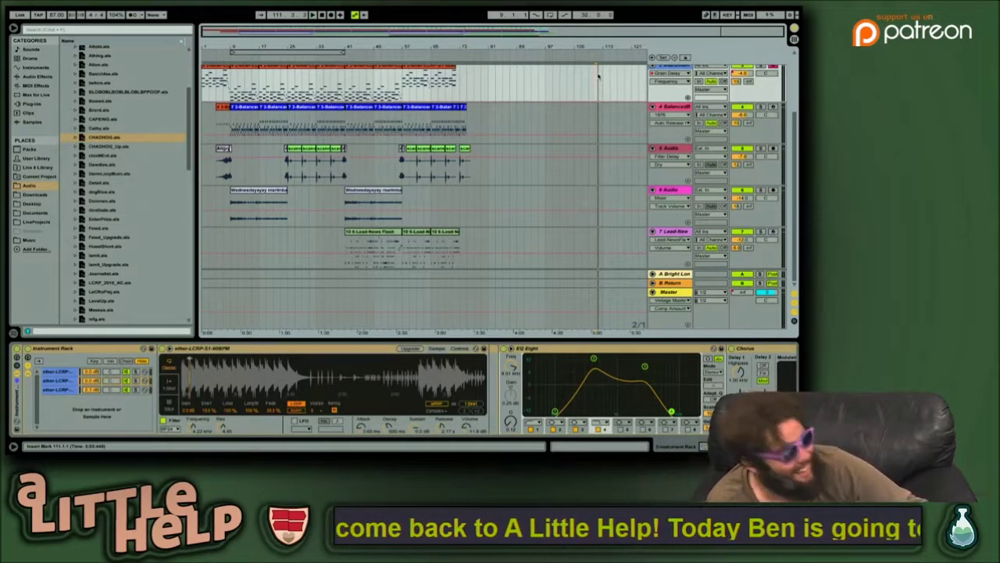
{"action": "key", "text": "Home"}
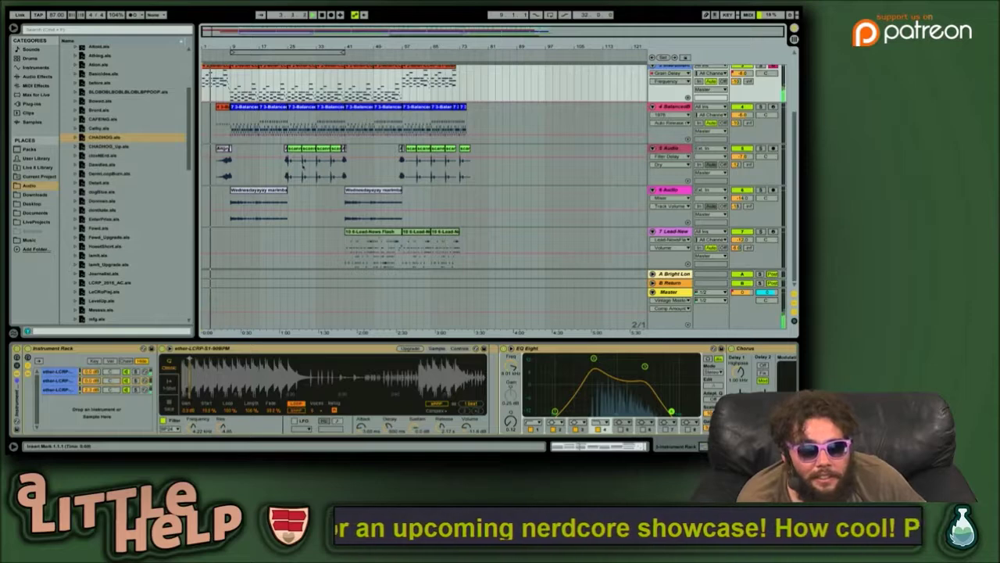
{"action": "left_click", "coordinate": [355, 178]}
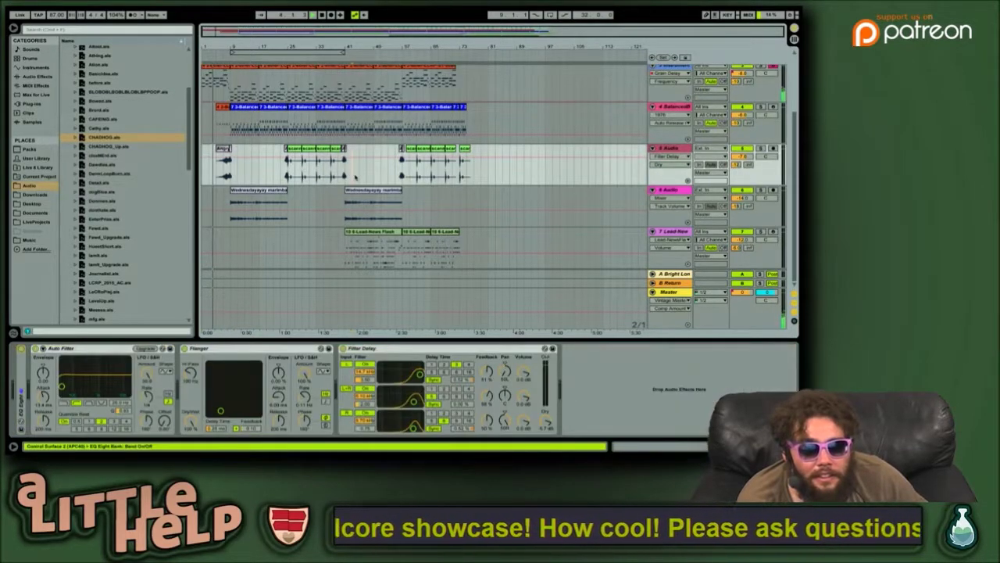
{"action": "key", "text": "space"}
{"action": "key", "text": "space"}
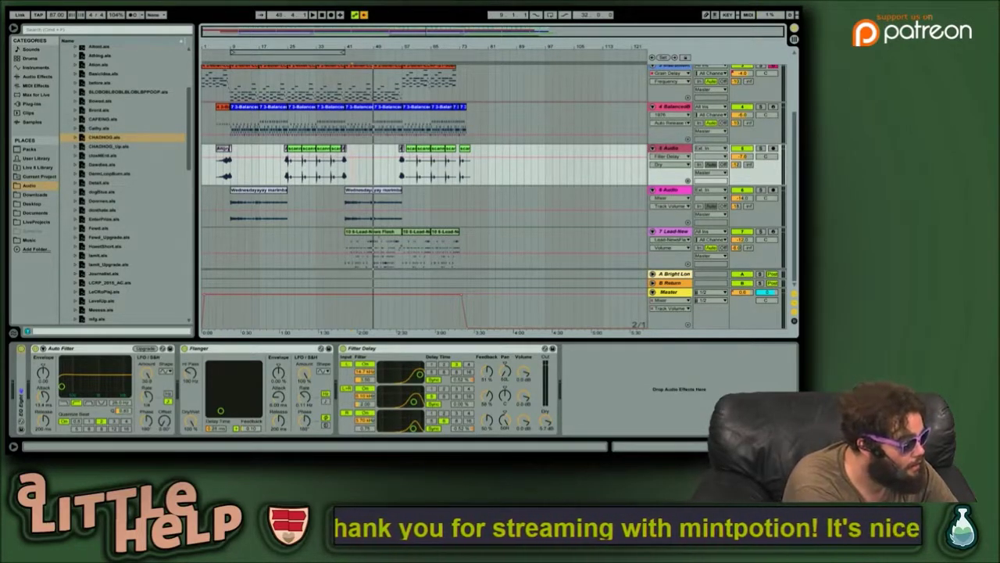
Step: Switch to the web browser's desktop and play the YouTube video Fly (Like Drosophila) in full screen
{"action": "key", "text": "ctrl+Up"}
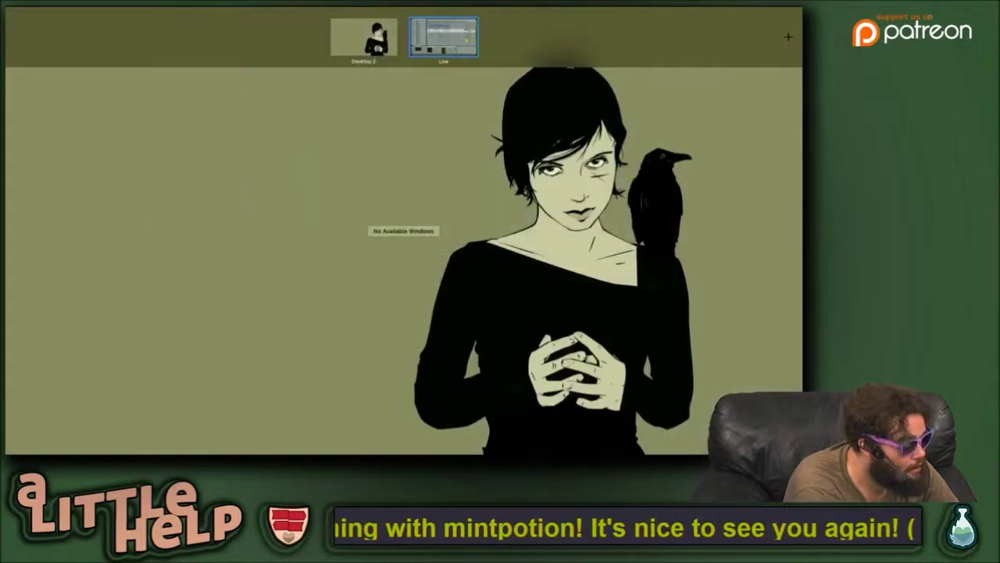
{"action": "left_click_drag", "start_coordinate": [8, 27], "coordinate": [388, 27]}
{"action": "left_click", "coordinate": [389, 26]}
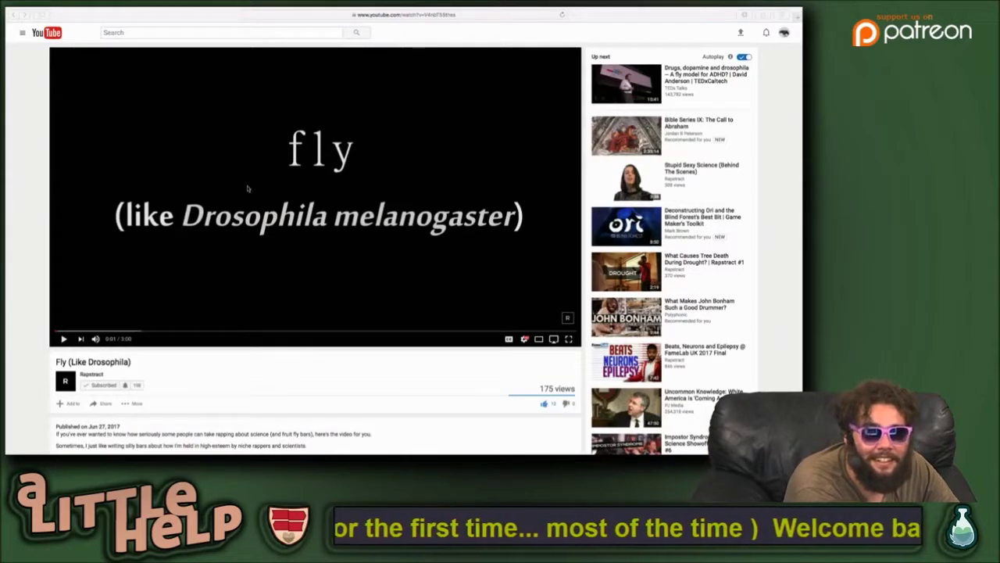
{"action": "double_click", "coordinate": [414, 178]}
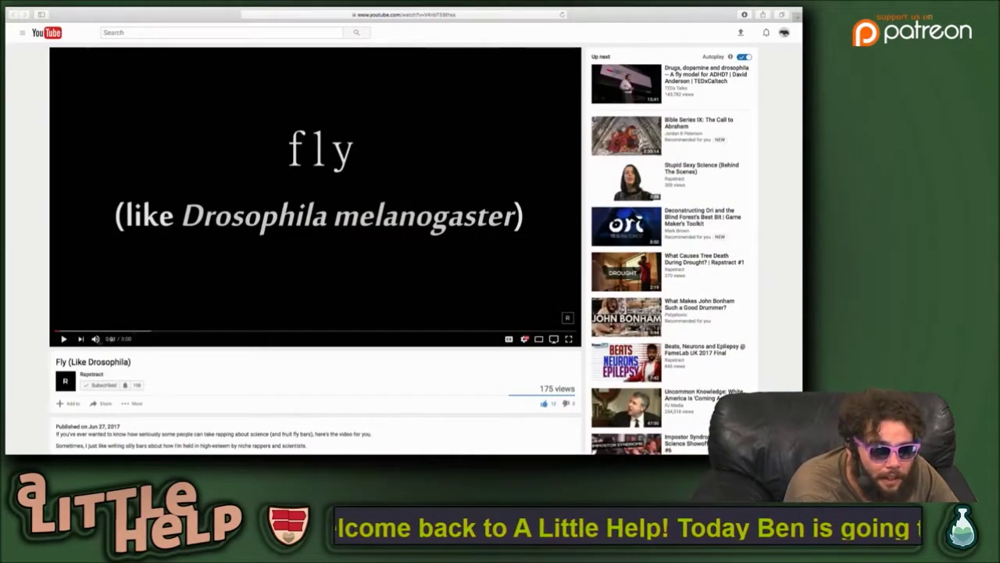
{"action": "double_click", "coordinate": [448, 251]}
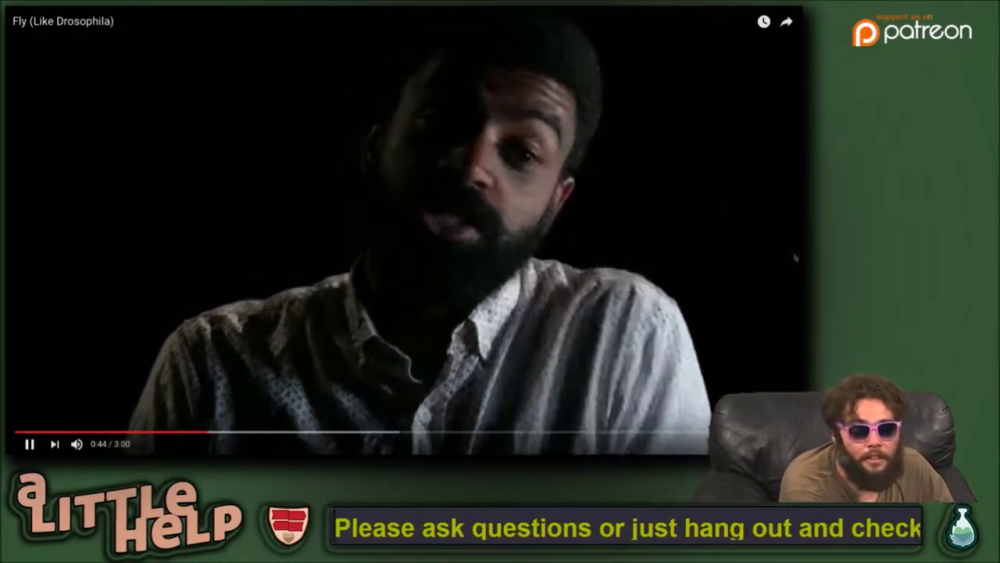
Step: Watch the Fly (Like Drosophila) video, leave full screen and return to the CHADHOG set in Live
{"action": "right_click", "coordinate": [751, 255]}
{"action": "left_click", "coordinate": [726, 267]}
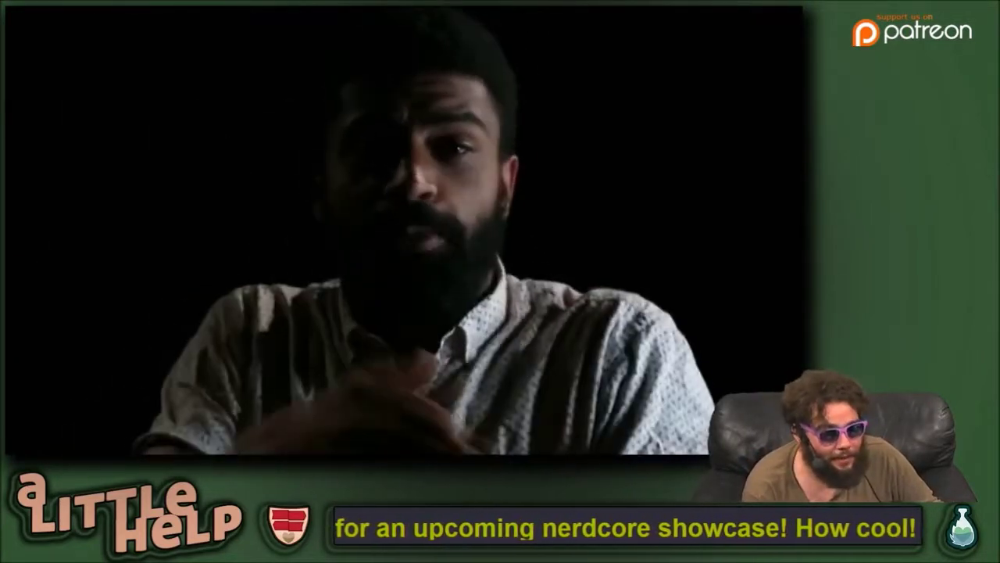
{"action": "mouse_move", "coordinate": [77, 444]}
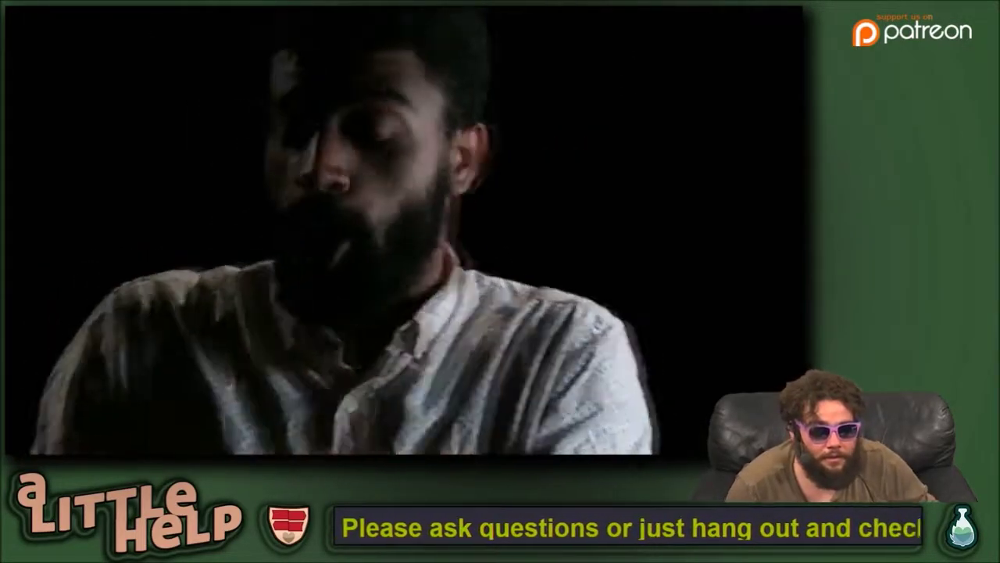
{"action": "mouse_move", "coordinate": [509, 226]}
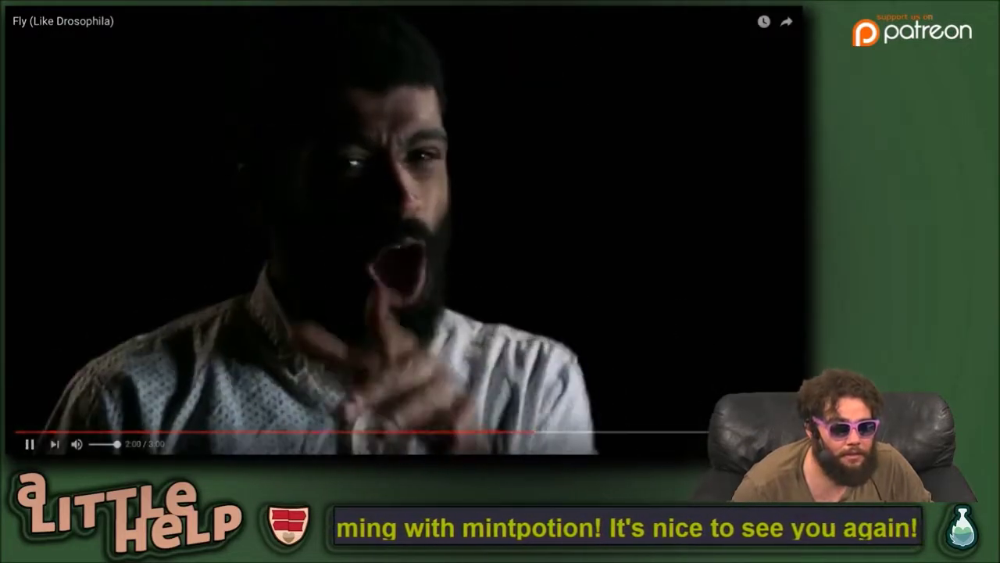
{"action": "double_click", "coordinate": [755, 327]}
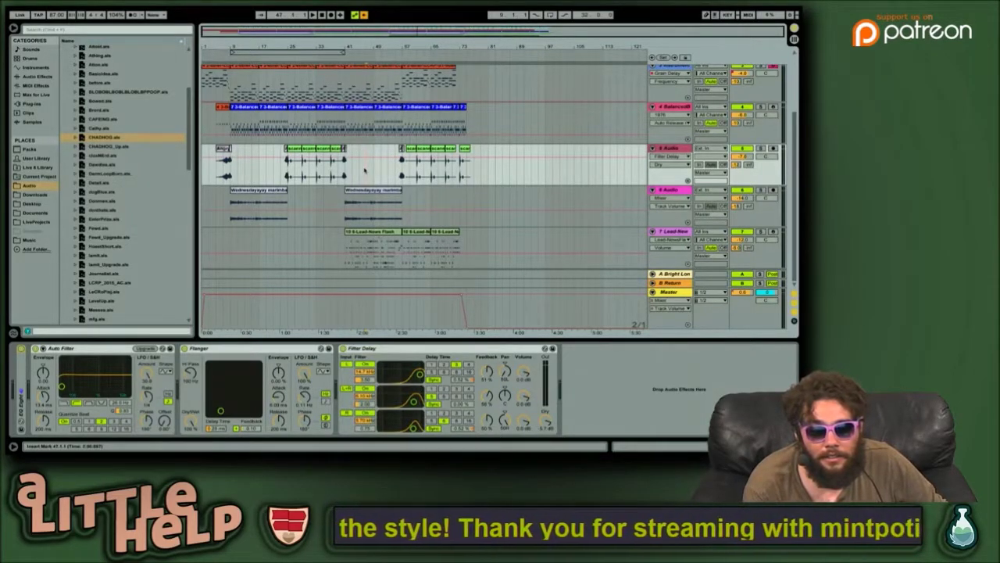
Step: Audition the CHADHOG arrangement from bar 47 and look over the sets next to CHADHOG.als in the browser
{"action": "key", "text": "space"}
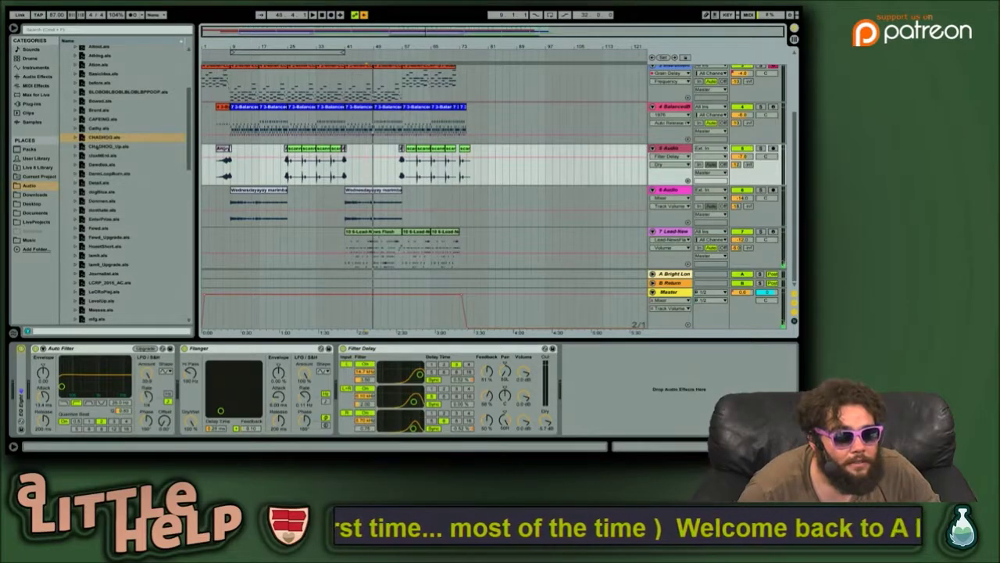
{"action": "left_click", "coordinate": [96, 147]}
{"action": "key", "text": "Down"}
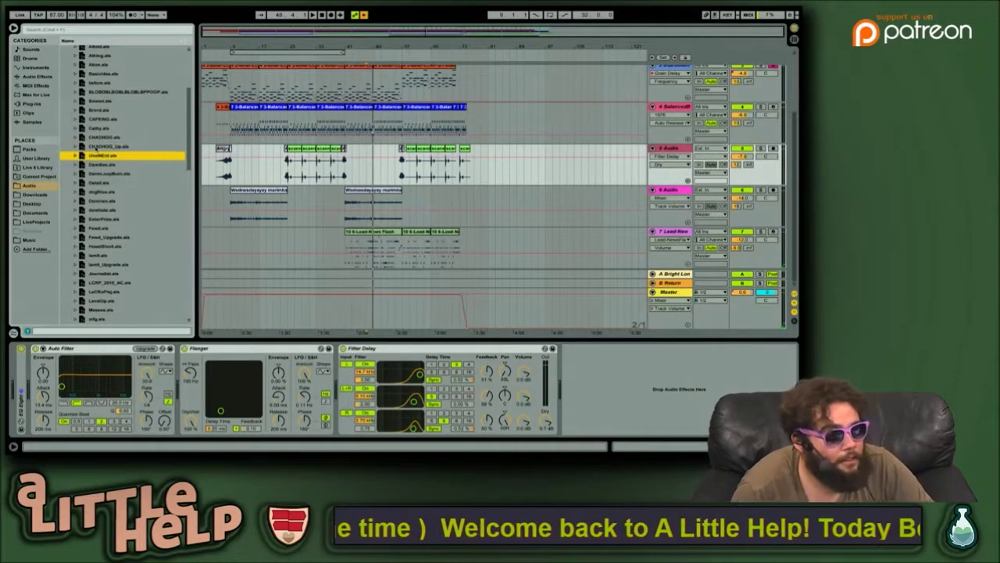
{"action": "key", "text": "Up"}
{"action": "key", "text": "Up"}
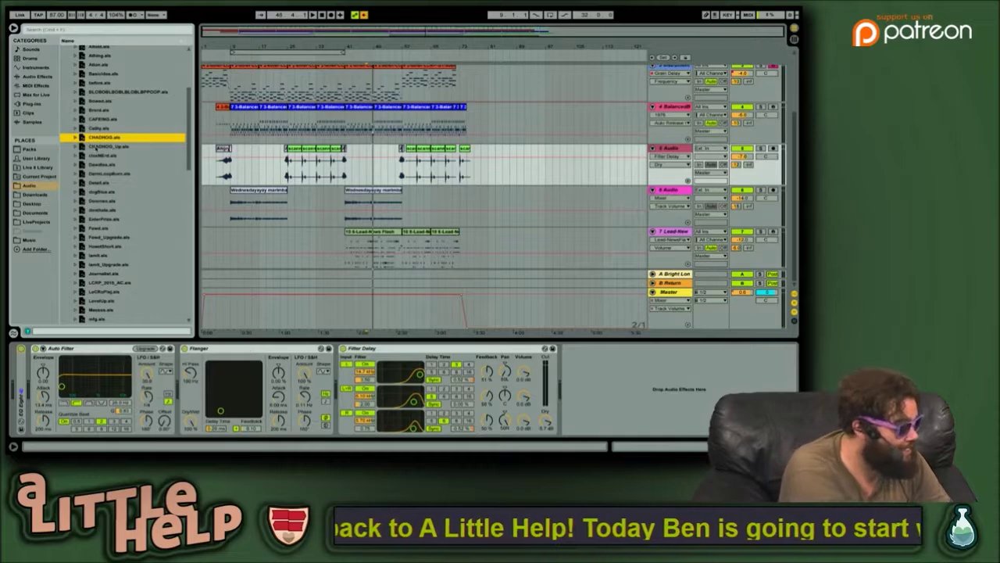
{"action": "key", "text": "super+space"}
{"action": "key", "text": "Escape"}
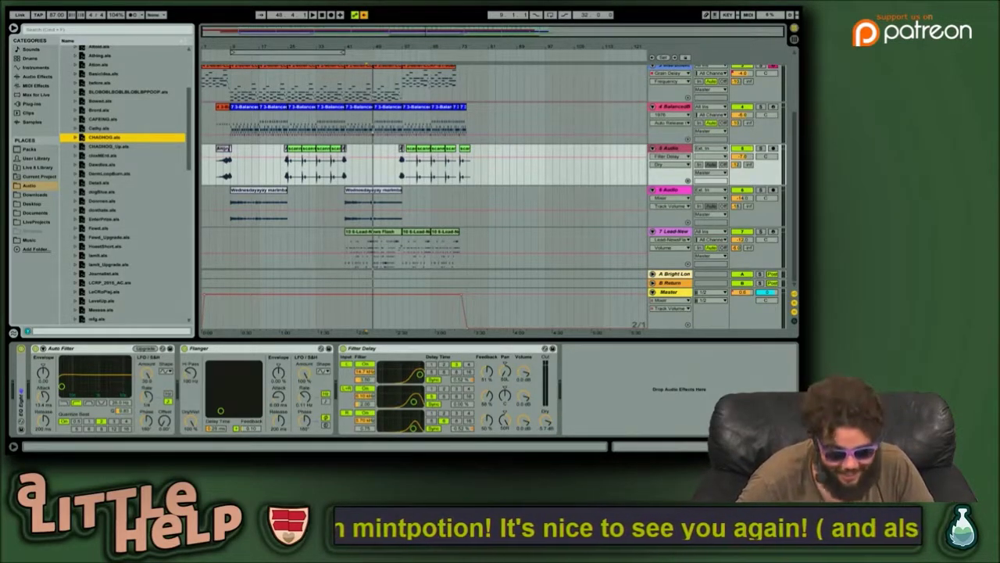
Step: Inspect the devices on the 4 Balanced track through its clip at bar 65, and those on the 6 Audio track
{"action": "key", "text": "space"}
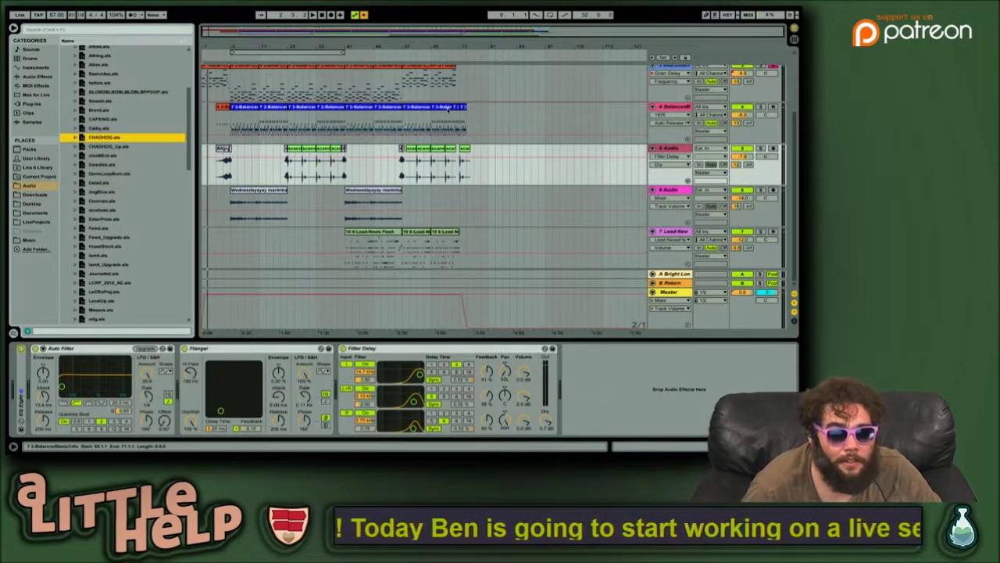
{"action": "left_click", "coordinate": [443, 108]}
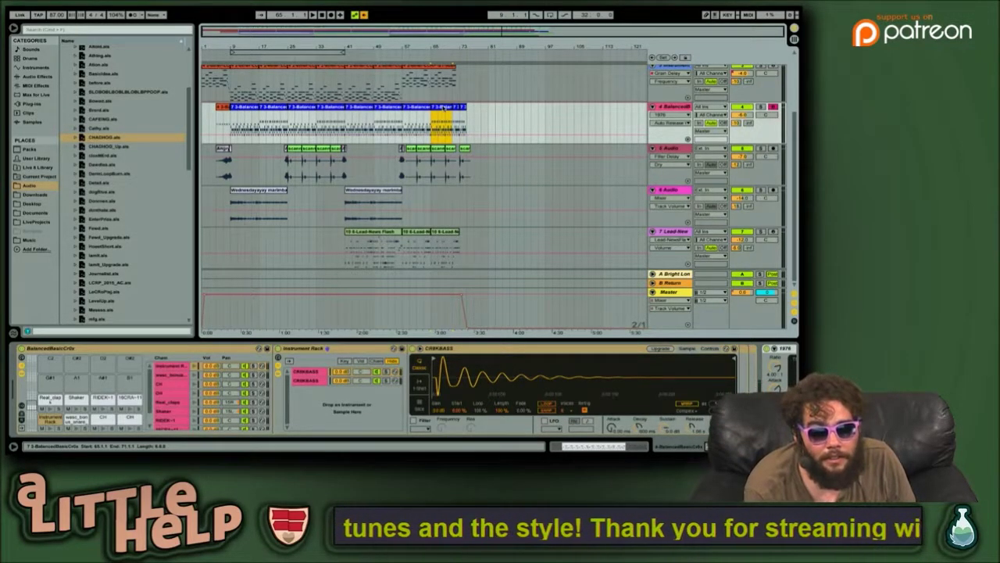
{"action": "left_click", "coordinate": [427, 202]}
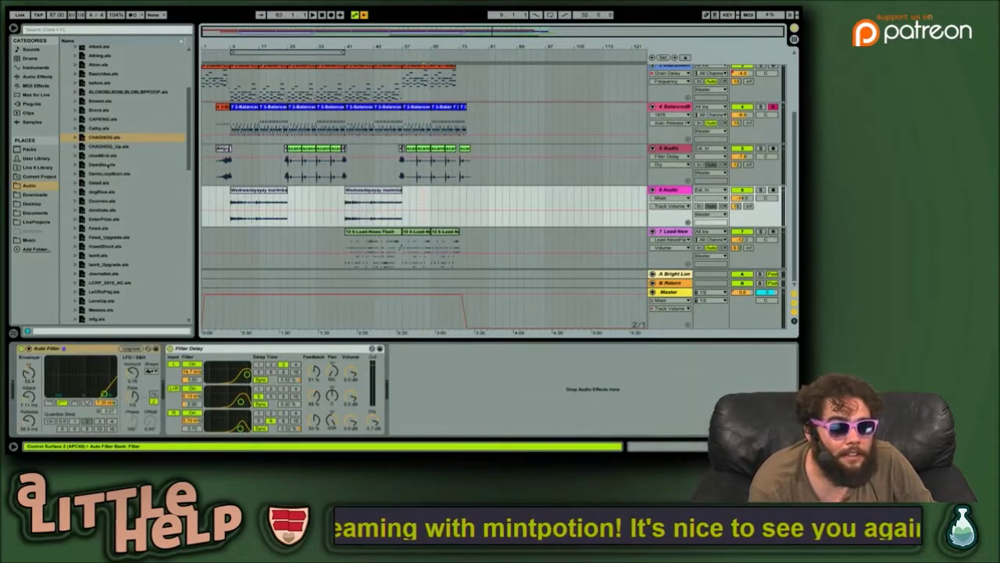
Step: Look through the sets just below CHADHOG_Up.als in the browser for the next one to review
{"action": "left_click", "coordinate": [108, 158]}
{"action": "key", "text": "Down"}
{"action": "key", "text": "Down"}
{"action": "key", "text": "Down"}
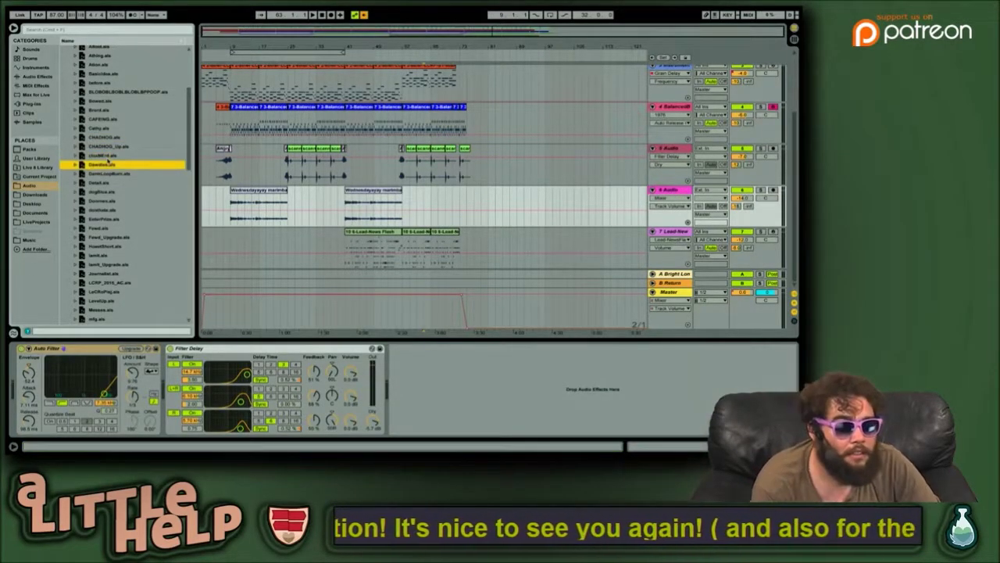
{"action": "key", "text": "Up"}
{"action": "key", "text": "Up"}
{"action": "key", "text": "Up"}
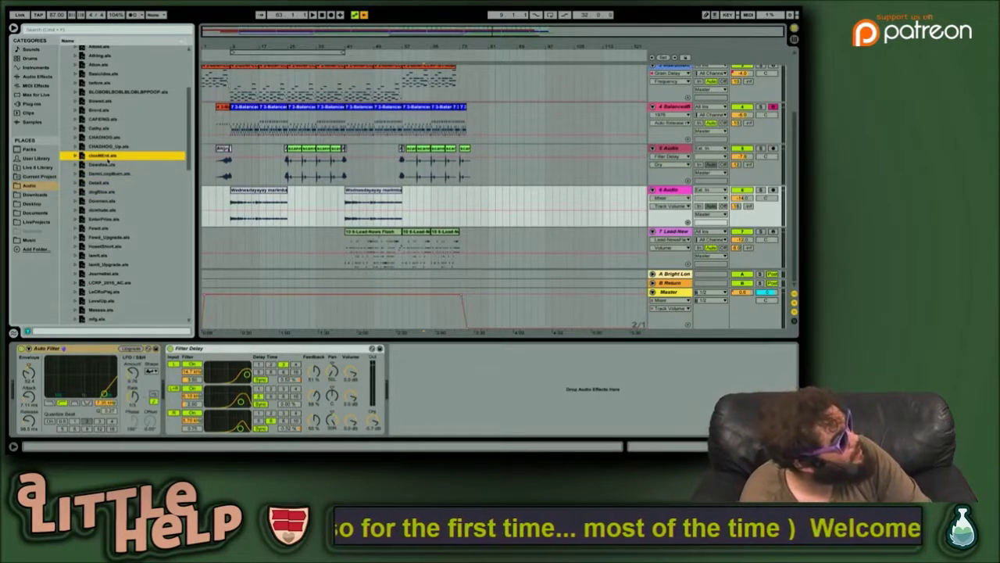
Step: Open Dawdles.als from the browser, saving the current set's changes as a new file named _CHADHOG.als
{"action": "key", "text": "Down"}
{"action": "key", "text": "Up"}
{"action": "key", "text": "Down"}
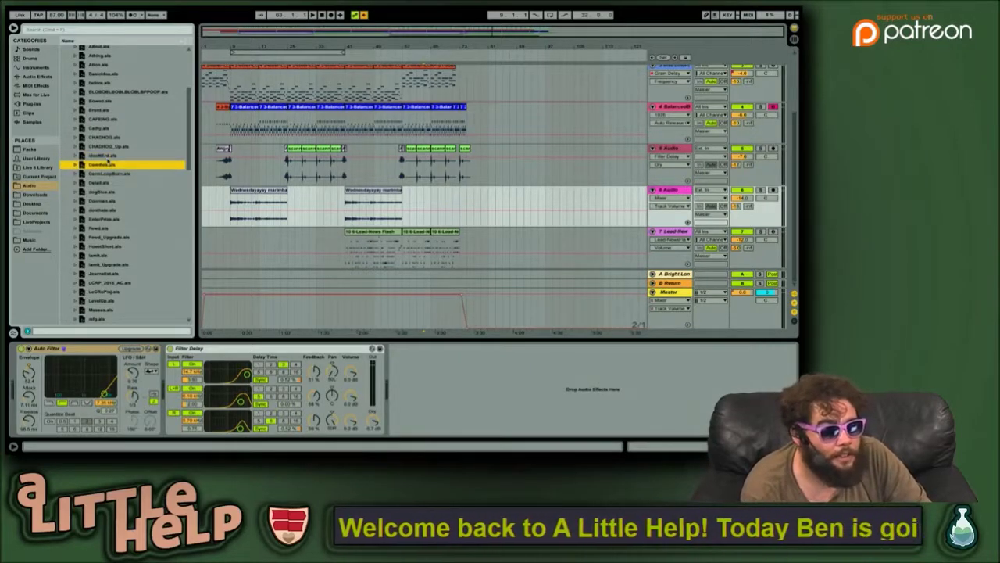
{"action": "key", "text": "Return"}
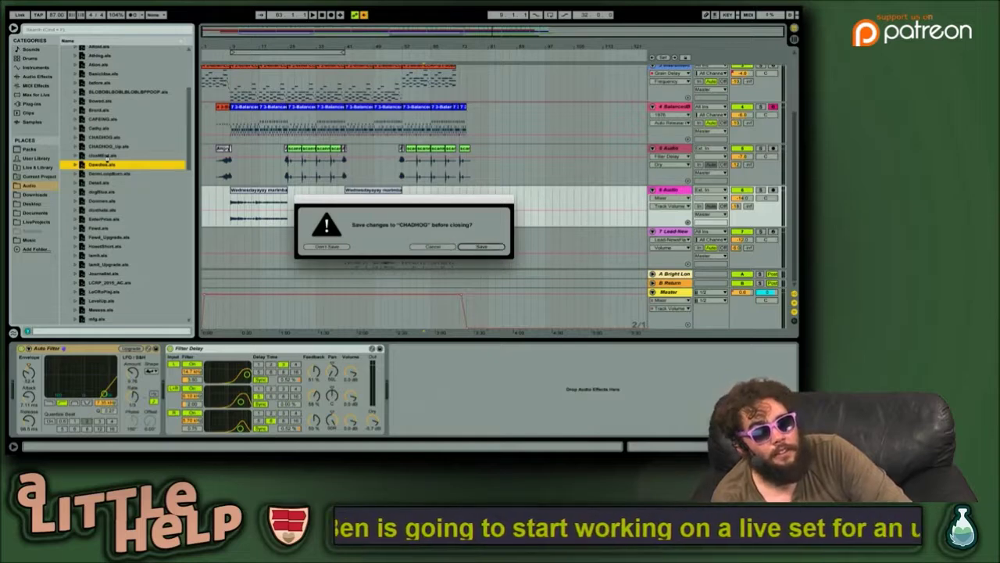
{"action": "key", "text": "Return"}
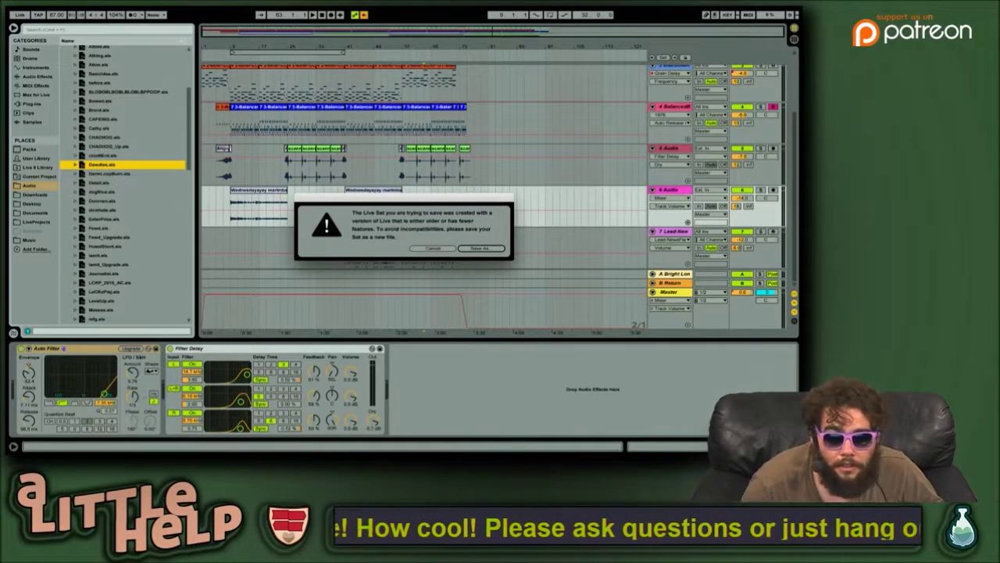
{"action": "key", "text": "Return"}
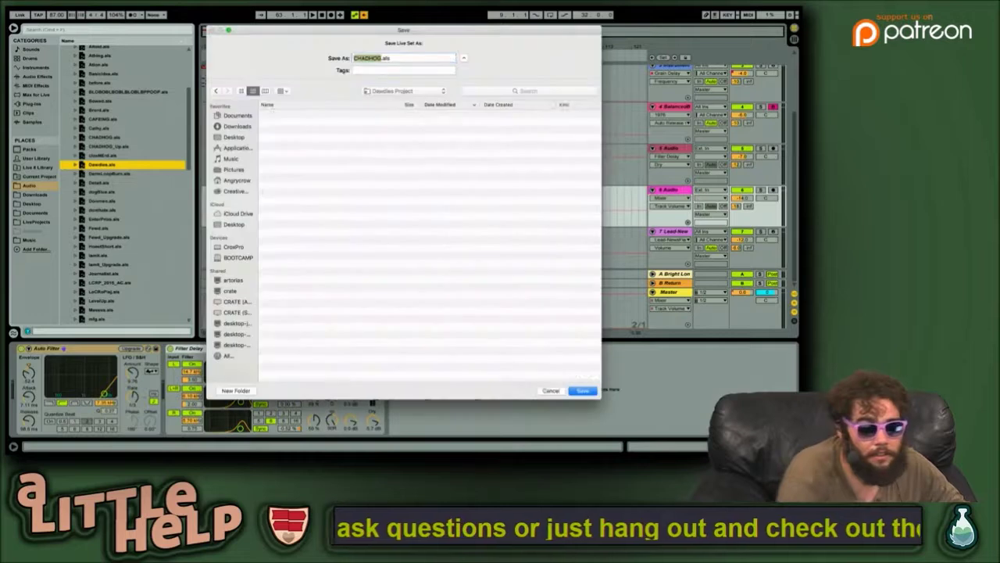
{"action": "key", "text": "Left"}
{"action": "type", "text": "_"}
{"action": "key", "text": "Return"}
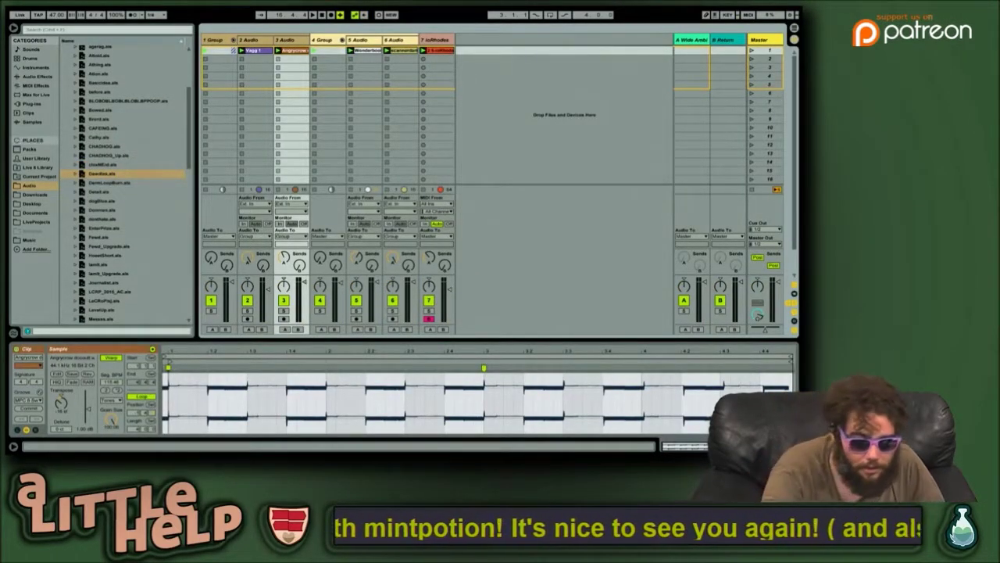
Step: Check playback of the Dawdles set and open DermLoopBurn.als from the browser
{"action": "key", "text": "space"}
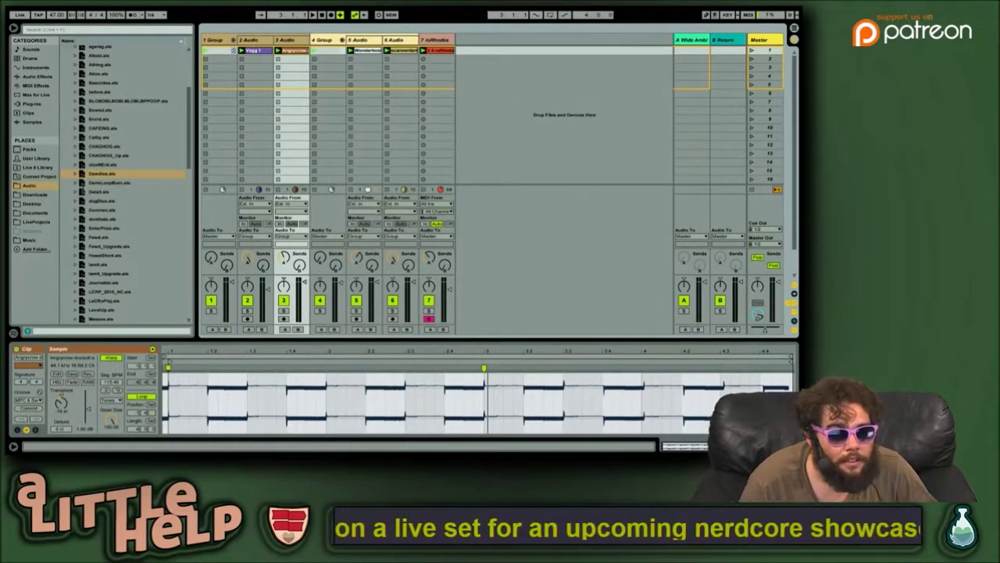
{"action": "left_click", "coordinate": [110, 182]}
{"action": "double_click", "coordinate": [109, 183]}
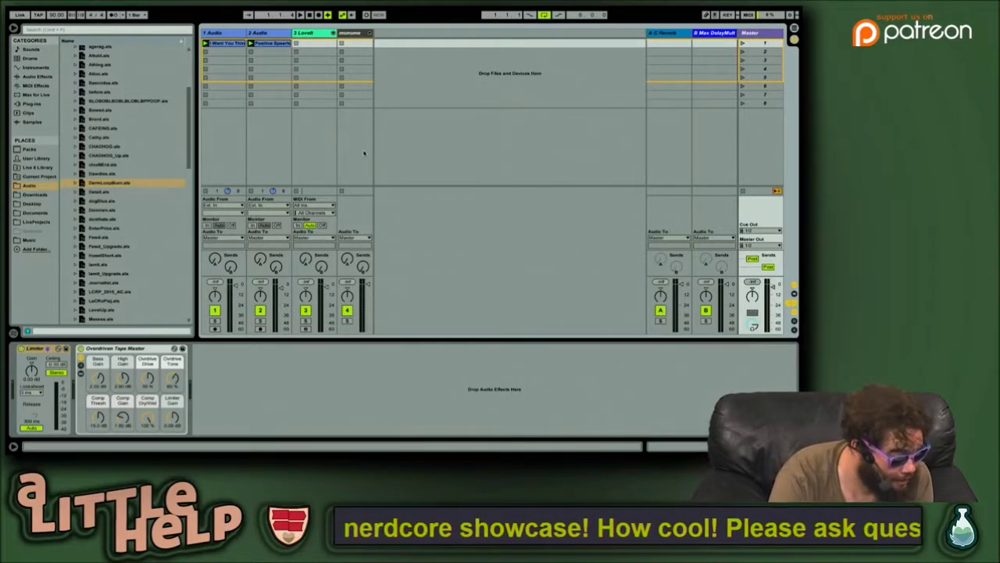
Step: Audition the DermLoopBurn loops while playing kick, snare and stick samples on the 3 Lovelt drum rack
{"action": "key", "text": "space"}
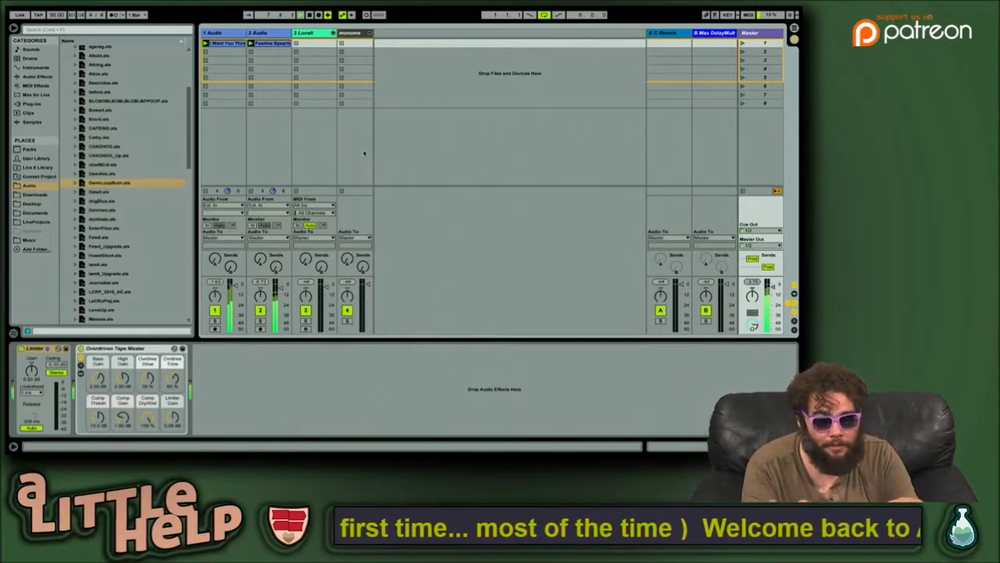
{"action": "left_click", "coordinate": [325, 166]}
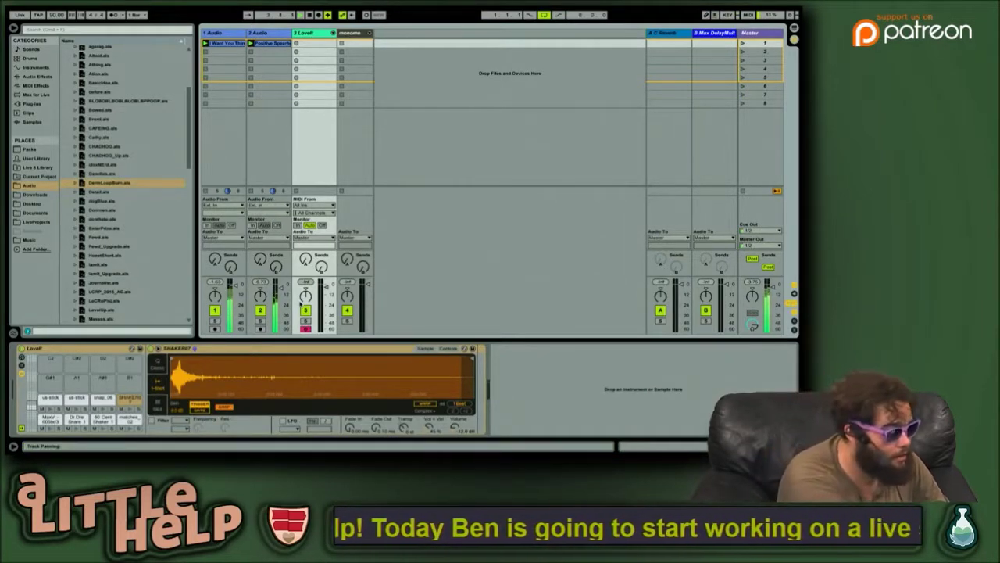
{"action": "key", "text": "a"}
{"action": "key", "text": "z"}
{"action": "key", "text": "a"}
{"action": "key", "text": "z"}
{"action": "key", "text": "a"}
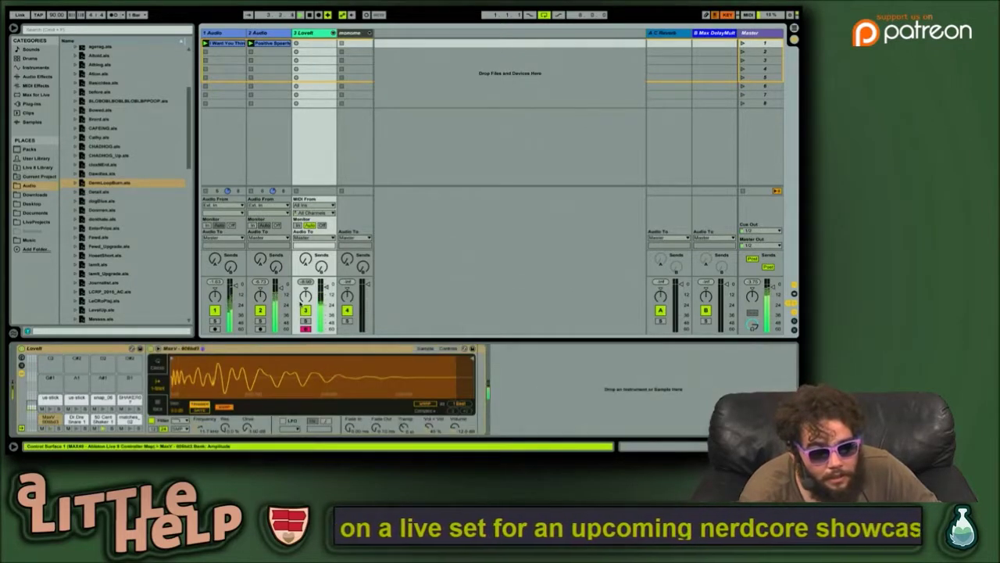
{"action": "key", "text": "s"}
{"action": "key", "text": "w"}
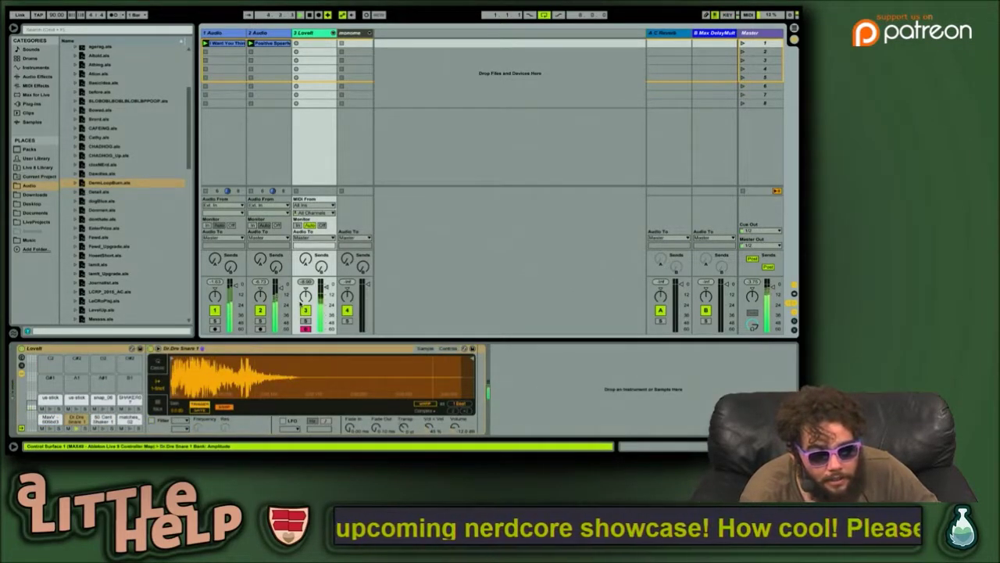
{"action": "key", "text": "d"}
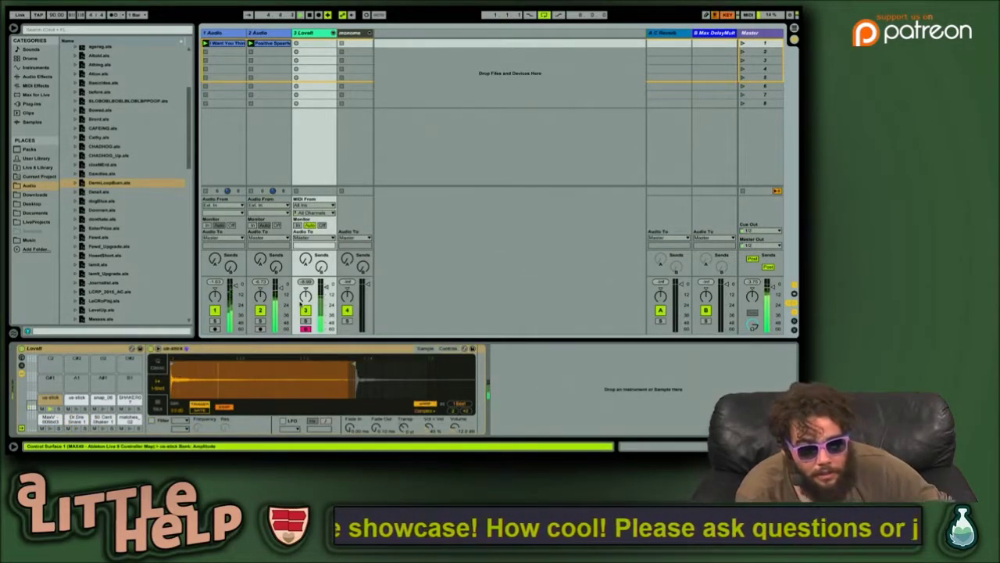
{"action": "key", "text": "w"}
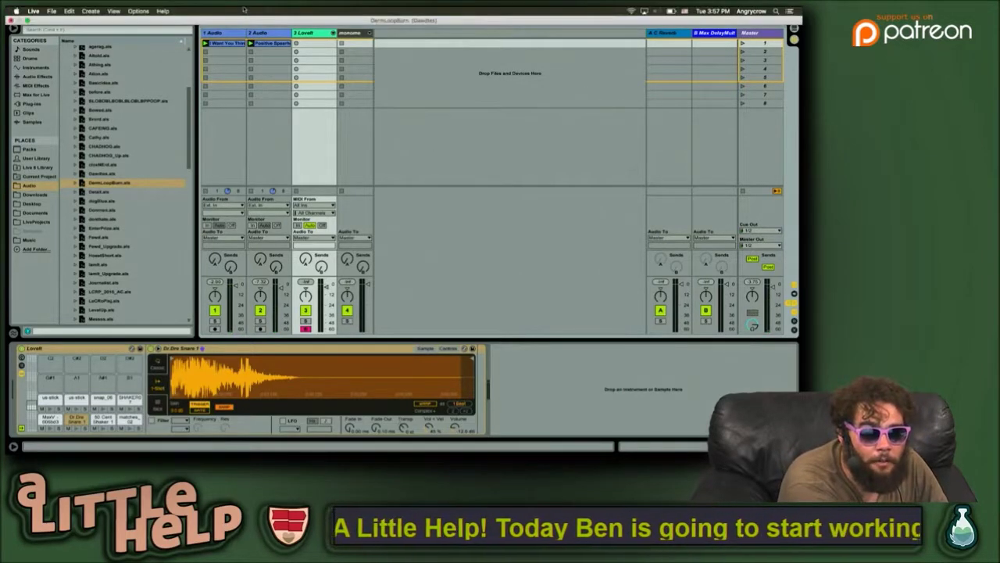
Step: Inspect the 1 Audio clip, widen its track to read the full clip name, and audition the track soloed
{"action": "left_click", "coordinate": [244, 122]}
{"action": "key", "text": "shift+Tab"}
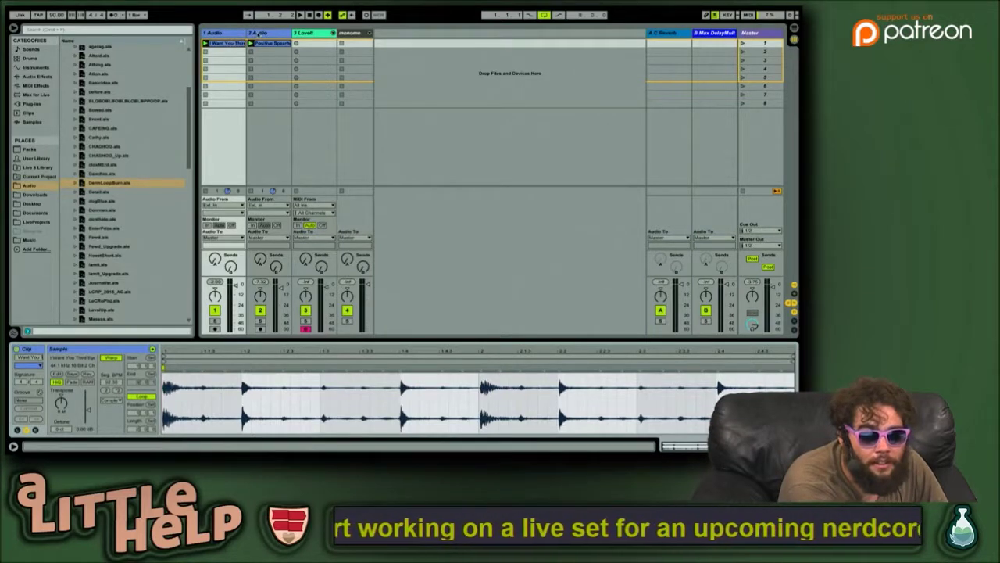
{"action": "left_click_drag", "start_coordinate": [247, 32], "coordinate": [282, 33]}
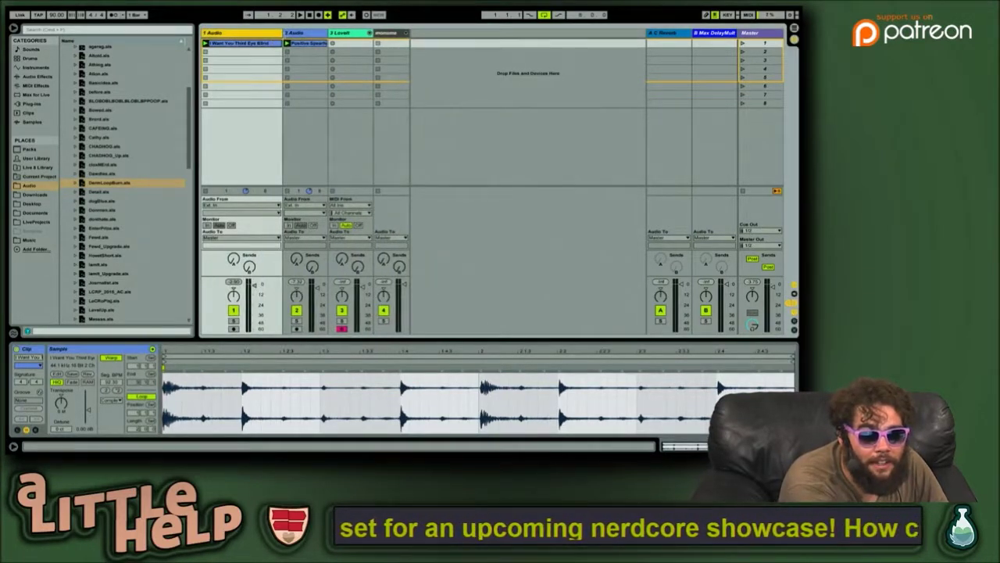
{"action": "left_click", "coordinate": [256, 44]}
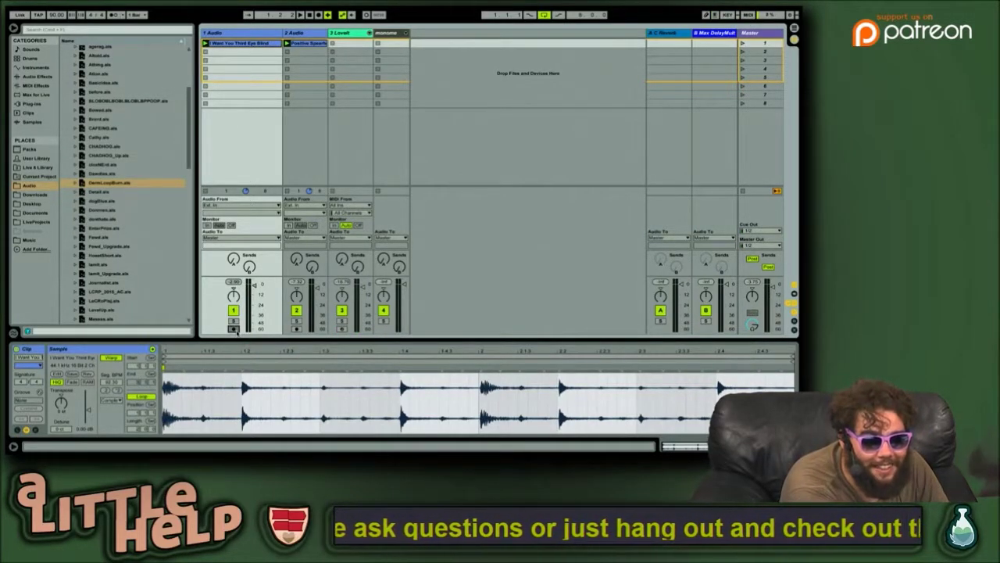
{"action": "left_click", "coordinate": [233, 321]}
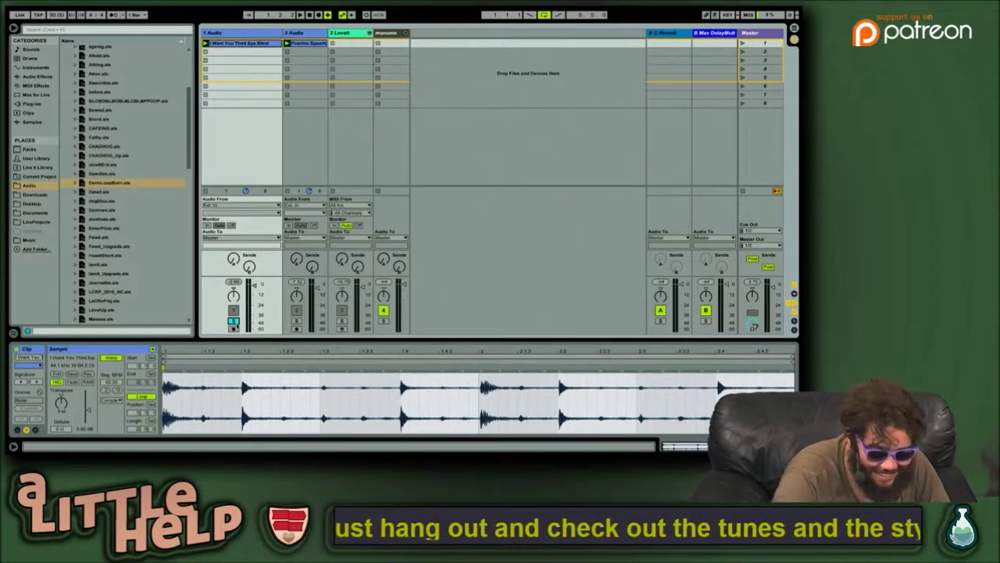
{"action": "key", "text": "Return"}
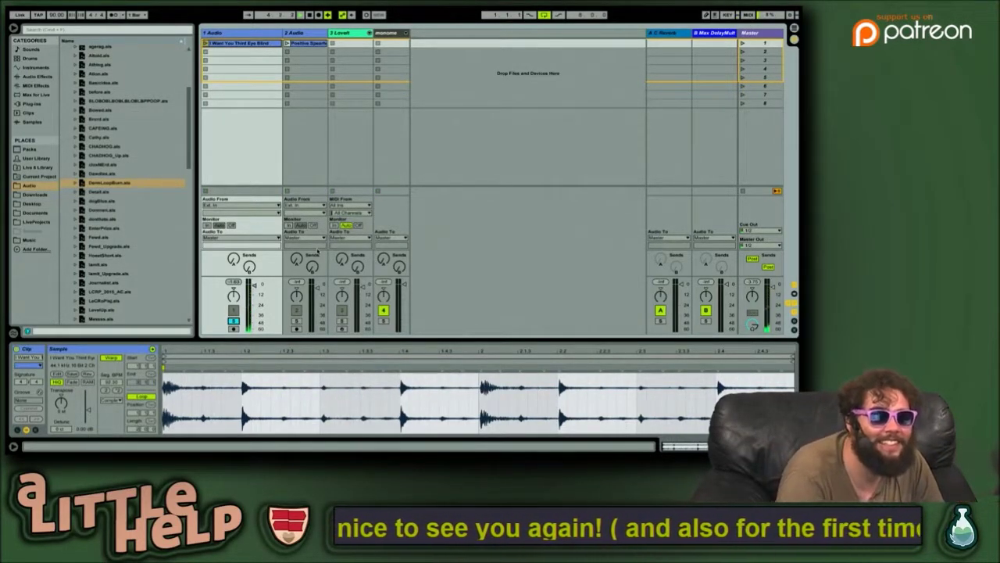
{"action": "key", "text": "s"}
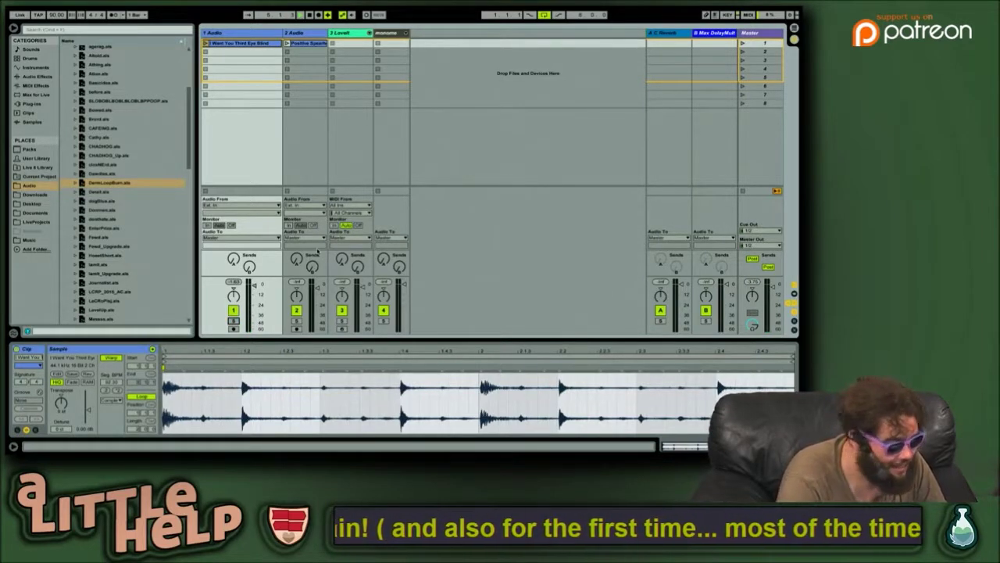
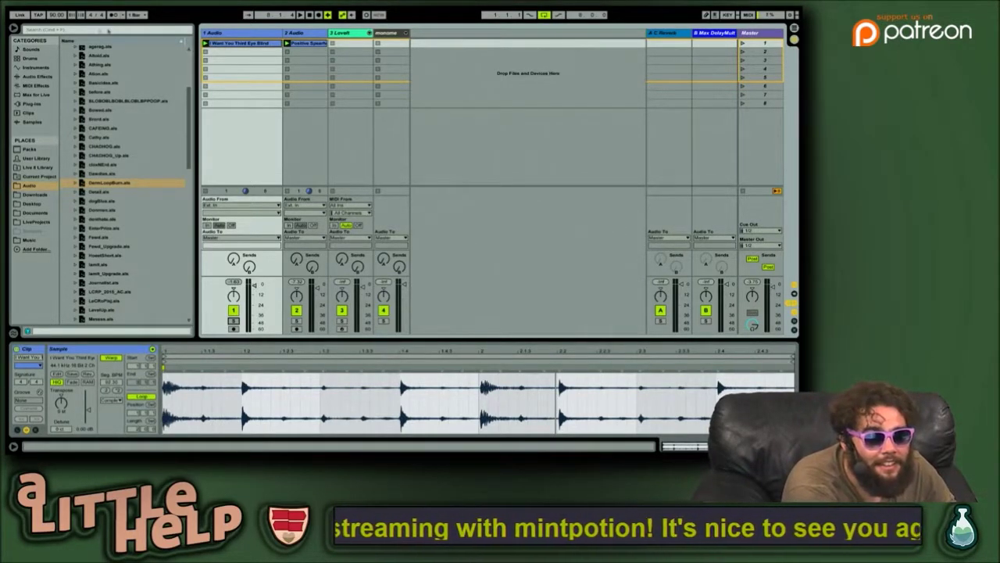
Step: Reopen the recent set AC_CATRAP.als, discarding the changes to DermLoopBurn
{"action": "mouse_move", "coordinate": [295, 9]}
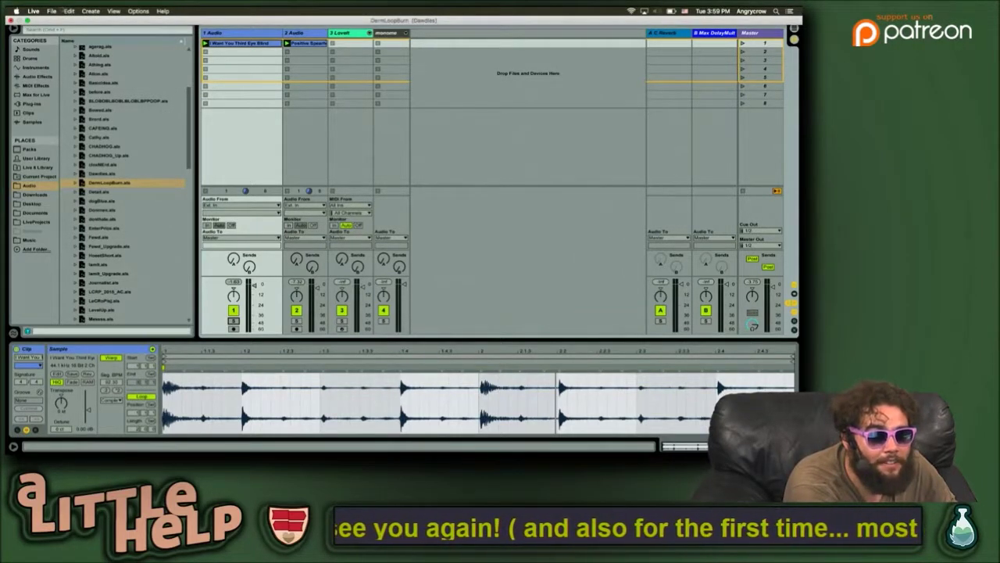
{"action": "left_click", "coordinate": [52, 10]}
{"action": "mouse_move", "coordinate": [95, 36]}
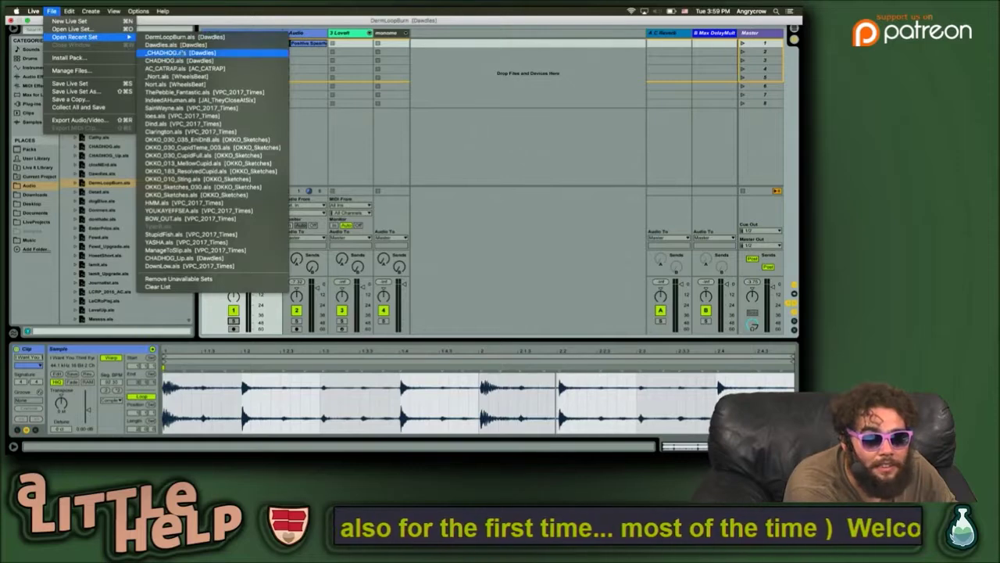
{"action": "left_click", "coordinate": [188, 68]}
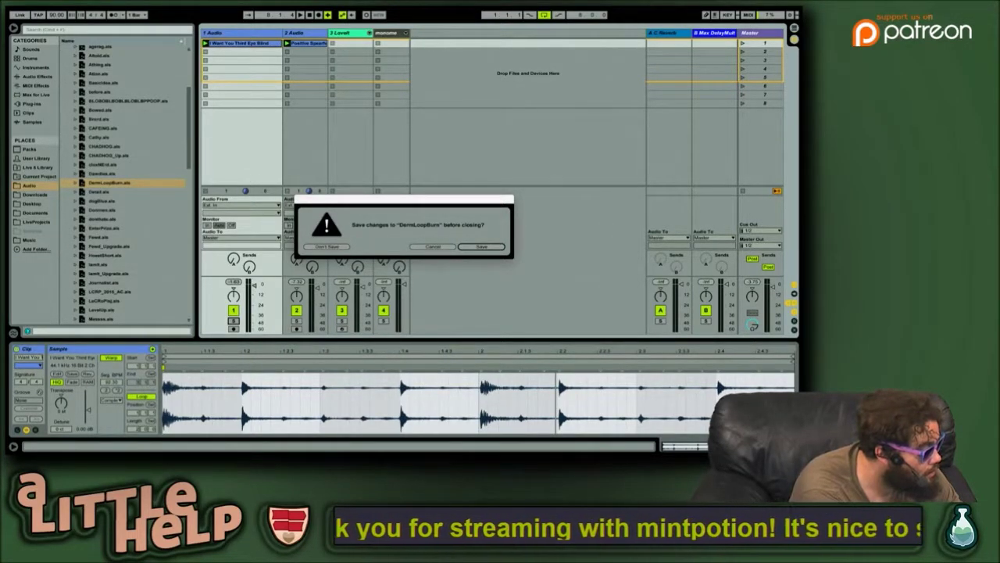
{"action": "left_click", "coordinate": [336, 247]}
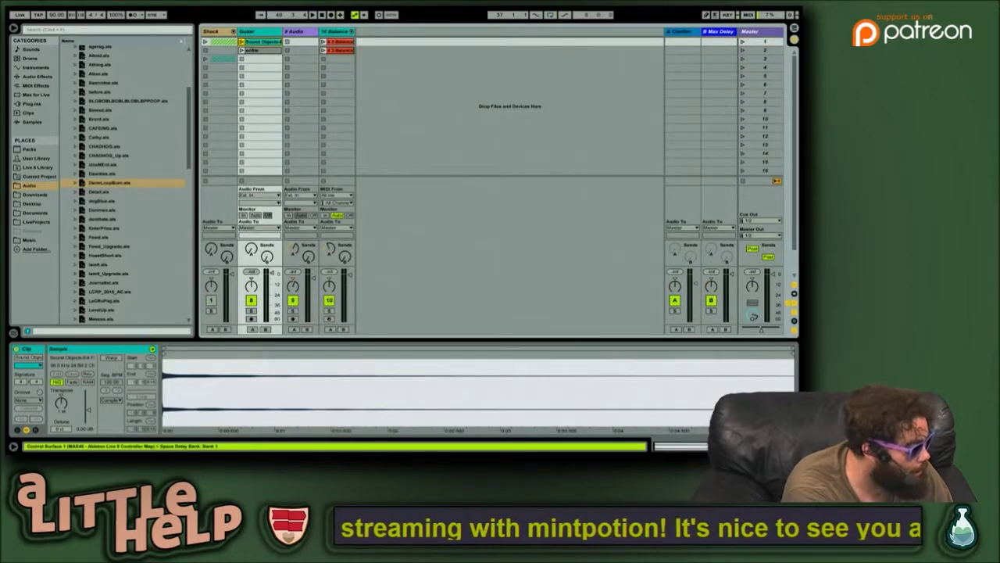
Step: Expand DermLoopBurn.als in the browser to list its tracks
{"action": "left_click", "coordinate": [134, 184], "text": "shift"}
{"action": "left_click", "coordinate": [125, 212], "text": "shift"}
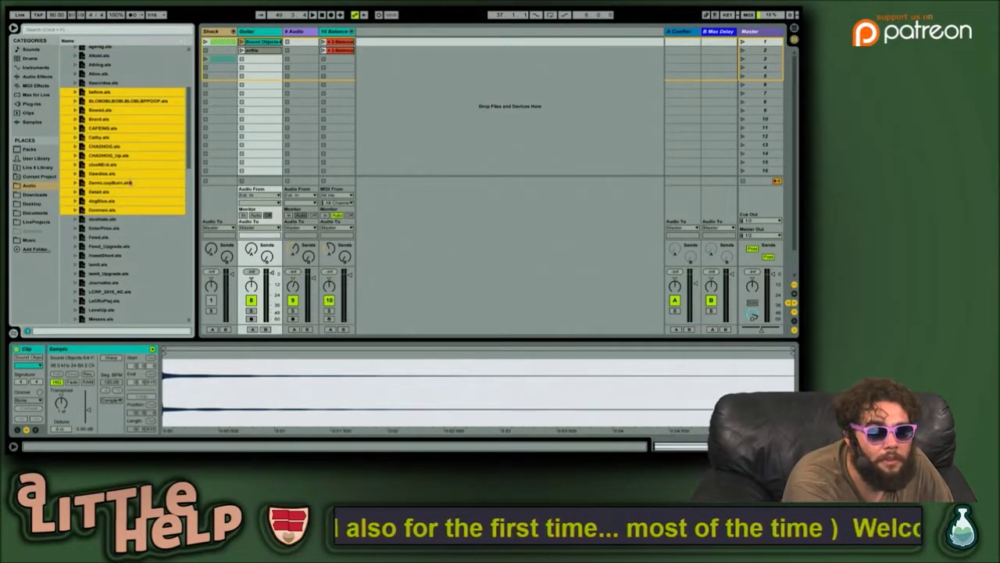
{"action": "left_click", "coordinate": [131, 220]}
{"action": "left_click", "coordinate": [132, 184]}
{"action": "key", "text": "Right"}
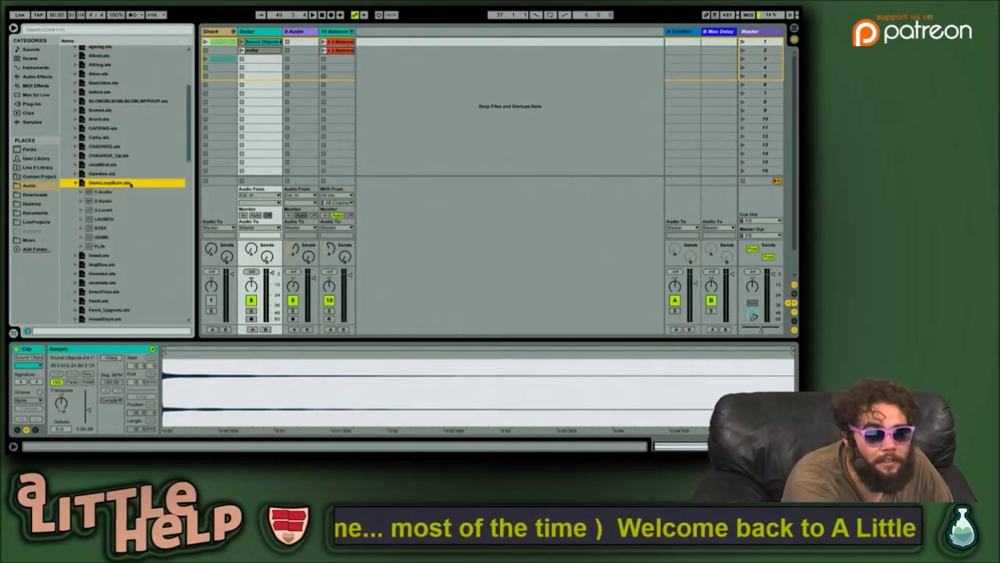
Step: Select the 1-Audio and 2-Audio tracks of DermLoopBurn.als and try to import them into the empty area of the session
{"action": "key", "text": "Down"}
{"action": "key", "text": "Down"}
{"action": "key", "text": "Down"}
{"action": "key", "text": "Down"}
{"action": "key", "text": "Down"}
{"action": "key", "text": "Up"}
{"action": "key", "text": "Up"}
{"action": "key", "text": "Up"}
{"action": "key", "text": "Up"}
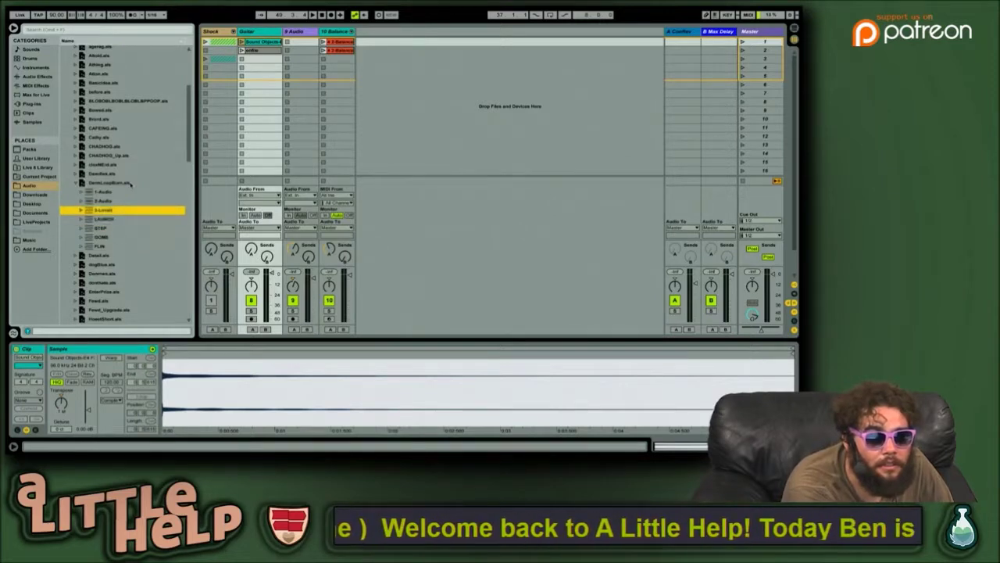
{"action": "key", "text": "shift+Down"}
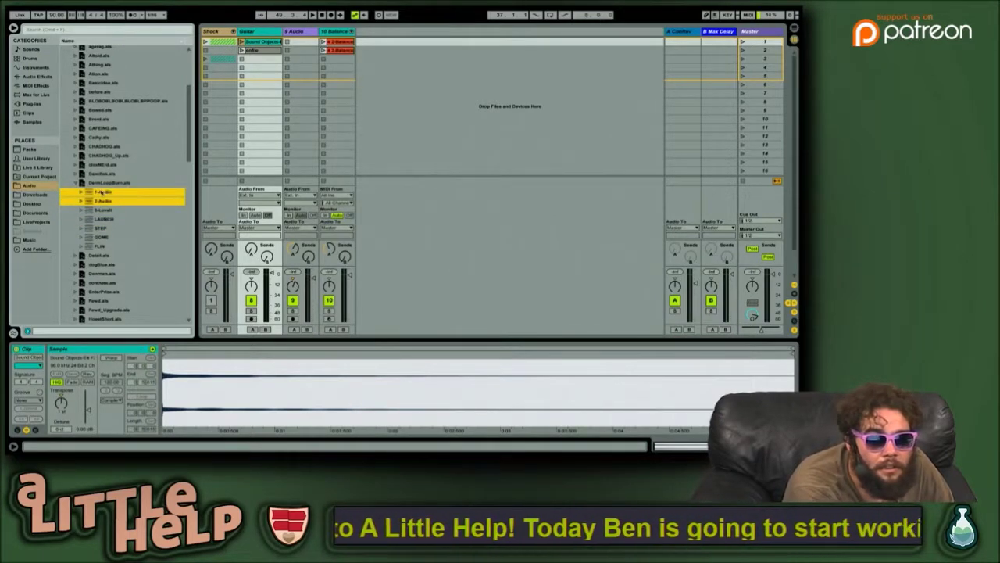
{"action": "left_click_drag", "start_coordinate": [100, 191], "coordinate": [386, 82]}
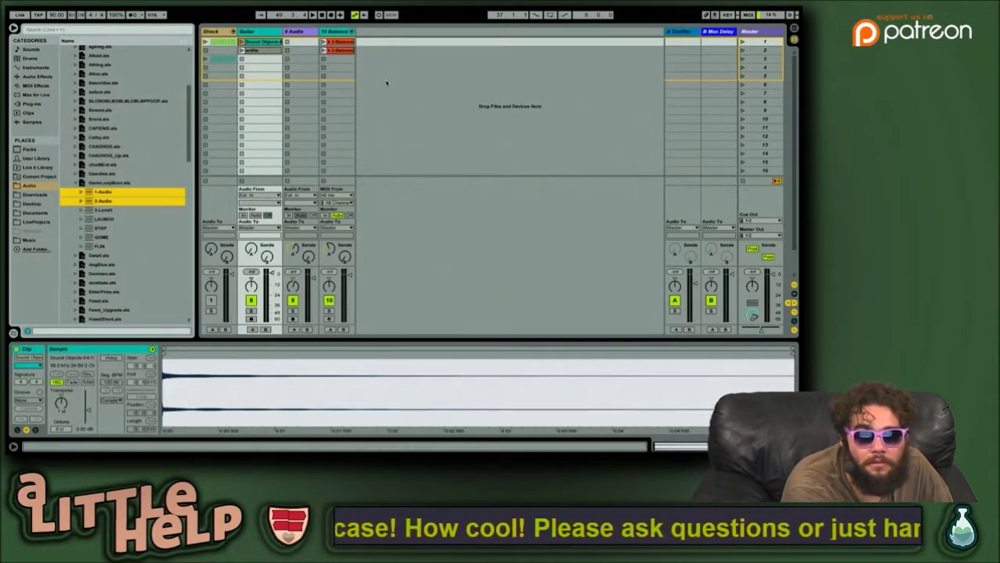
{"action": "left_click", "coordinate": [386, 82]}
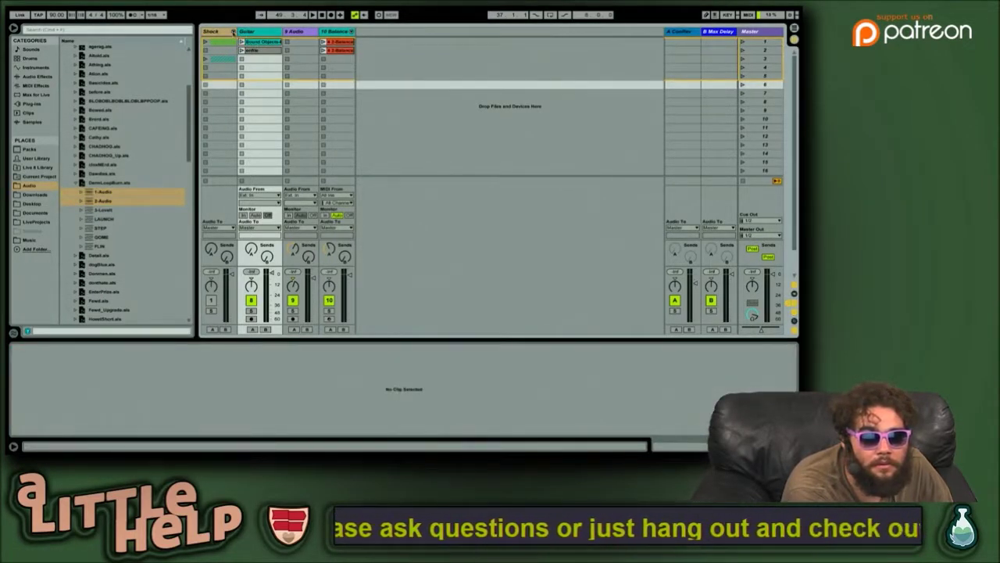
Step: Unfold the Shock group and move the Balance track ahead of the 9 Audio track
{"action": "left_click", "coordinate": [232, 31]}
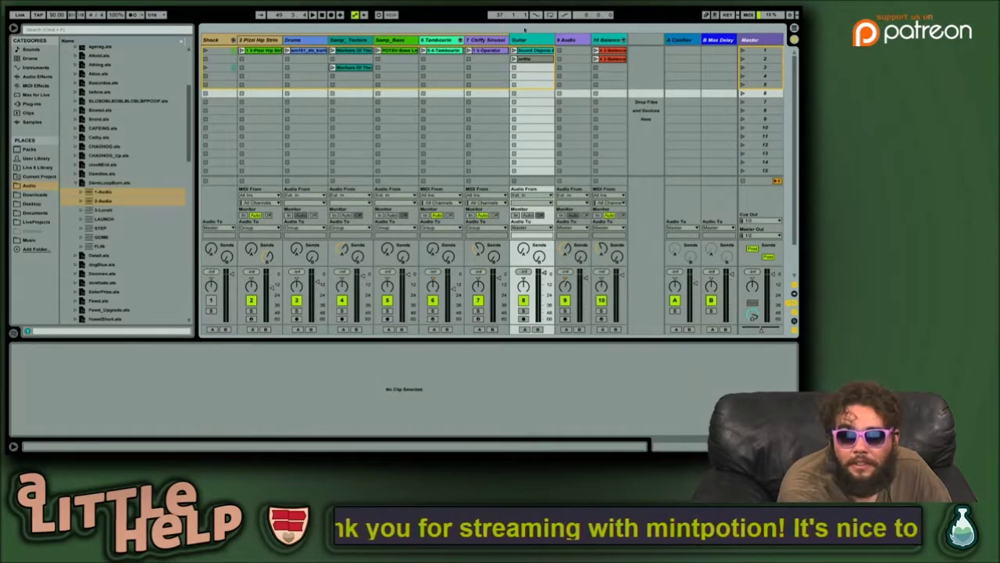
{"action": "left_click", "coordinate": [568, 40]}
{"action": "left_click", "coordinate": [610, 42]}
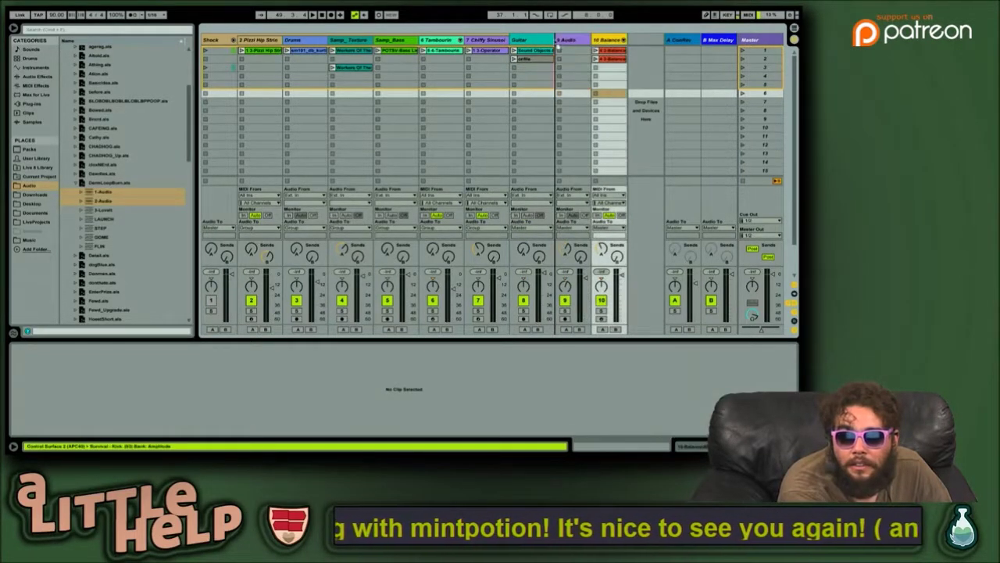
{"action": "left_click_drag", "start_coordinate": [555, 37], "coordinate": [557, 40]}
Step: Insert a new audio track after 10 Audio and switch to the arrangement
{"action": "left_click", "coordinate": [614, 41]}
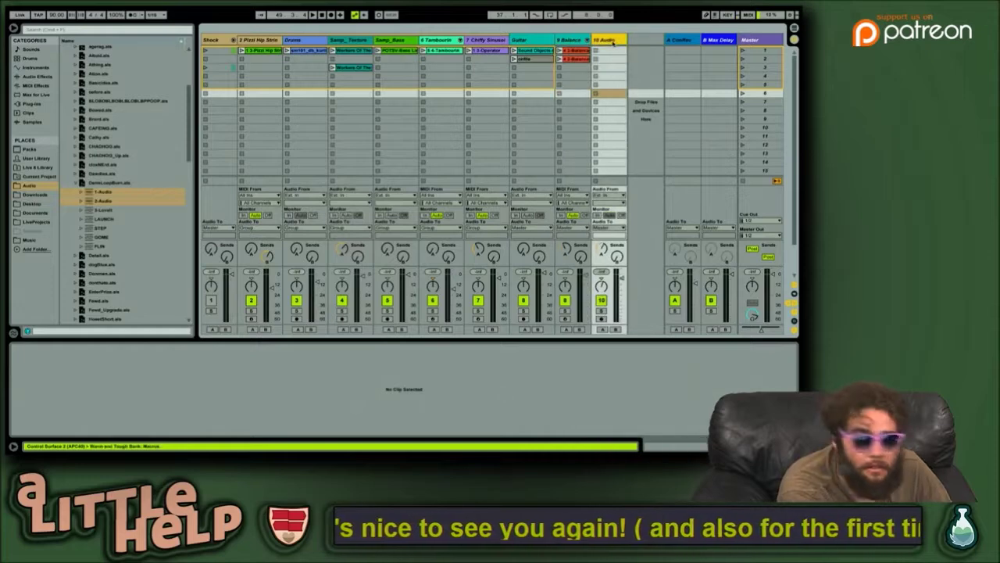
{"action": "key", "text": "ctrl+t"}
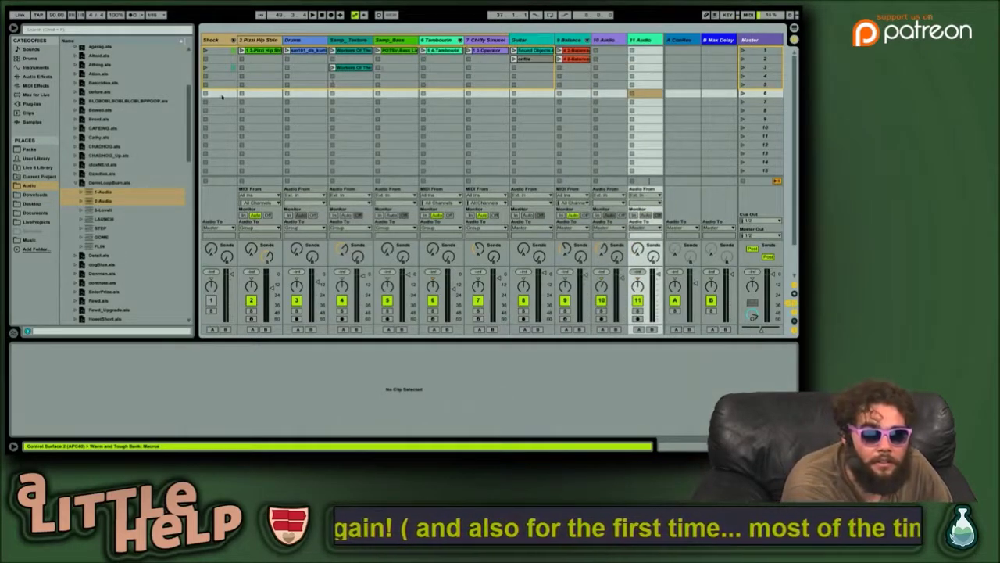
{"action": "key", "text": "Tab"}
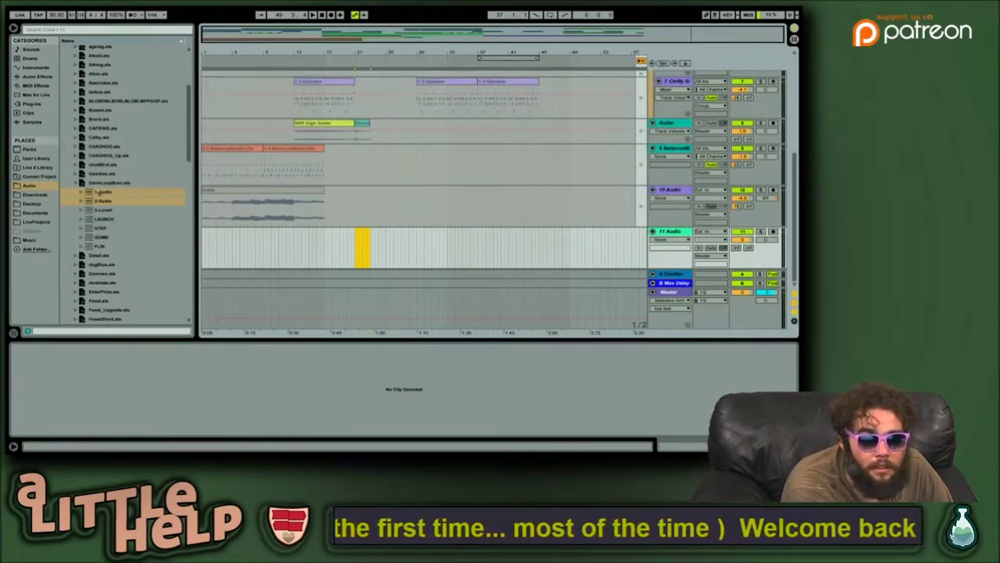
Step: Import the DermLoopBurn.als 1-Audio and 2-Audio tracks into the first scene of the 10 Audio and 11 Audio tracks, and view each clip
{"action": "key", "text": "Tab"}
{"action": "left_click_drag", "start_coordinate": [100, 191], "coordinate": [604, 52]}
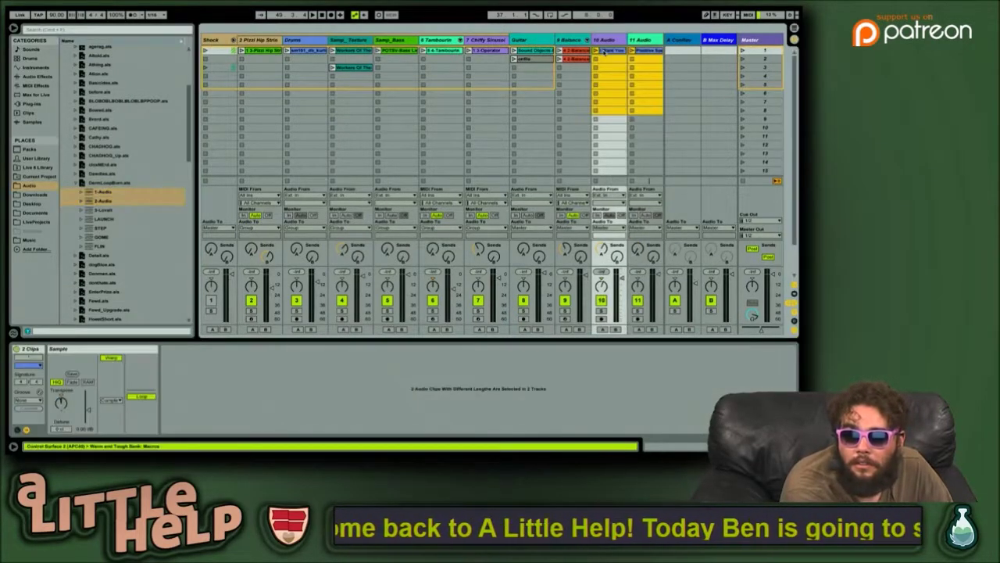
{"action": "left_click", "coordinate": [604, 51]}
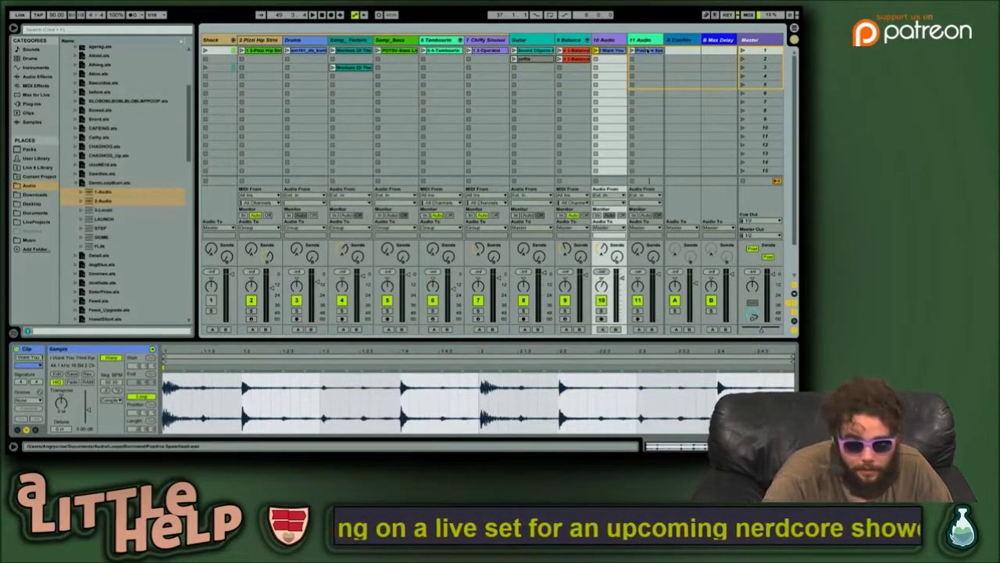
{"action": "left_click", "coordinate": [647, 50]}
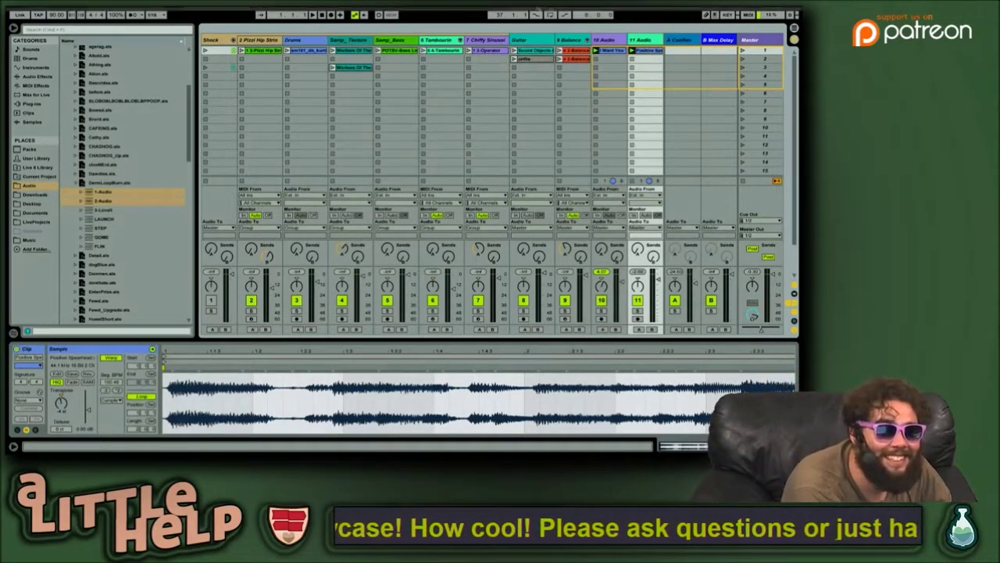
Step: Collapse DermLoopBurn.als in the browser, open the Cathy.als set and dismiss the plug-in warning
{"action": "left_click", "coordinate": [110, 182]}
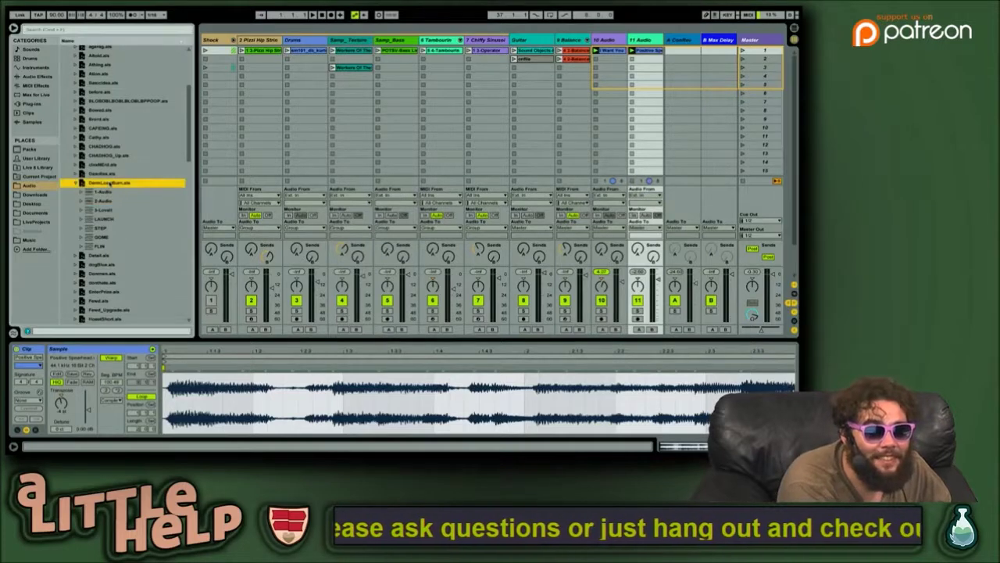
{"action": "key", "text": "Left"}
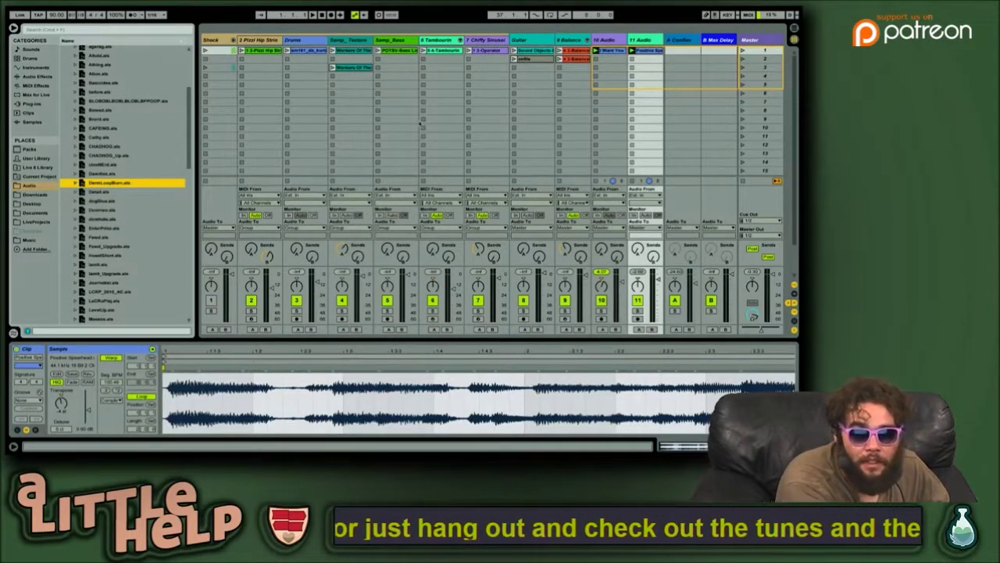
{"action": "left_click", "coordinate": [448, 120]}
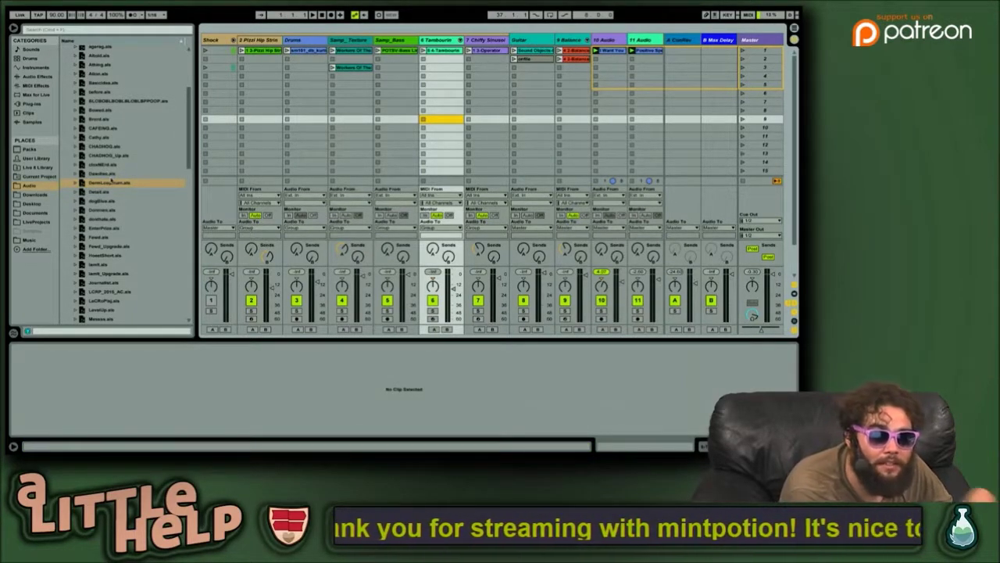
{"action": "double_click", "coordinate": [101, 137]}
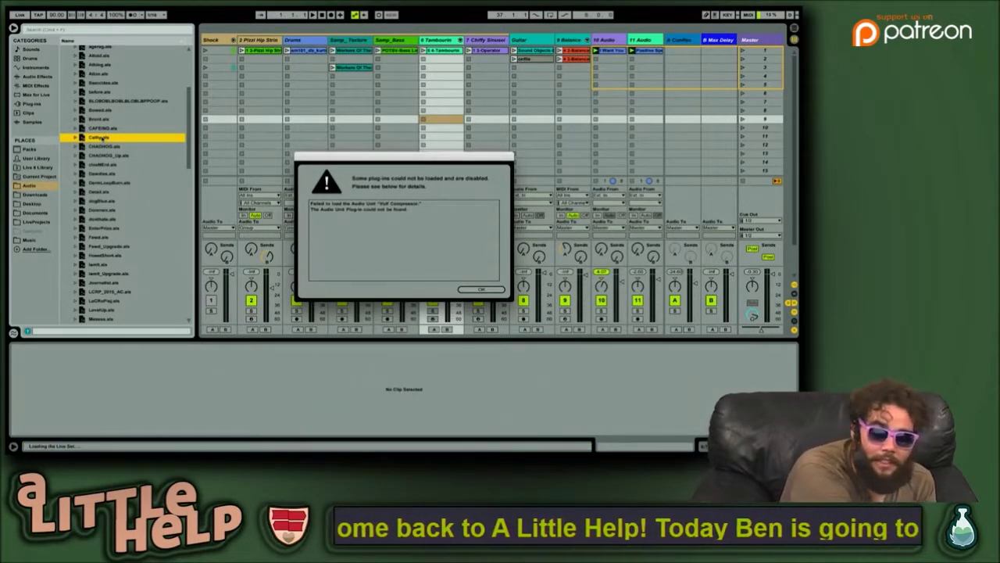
{"action": "key", "text": "Return"}
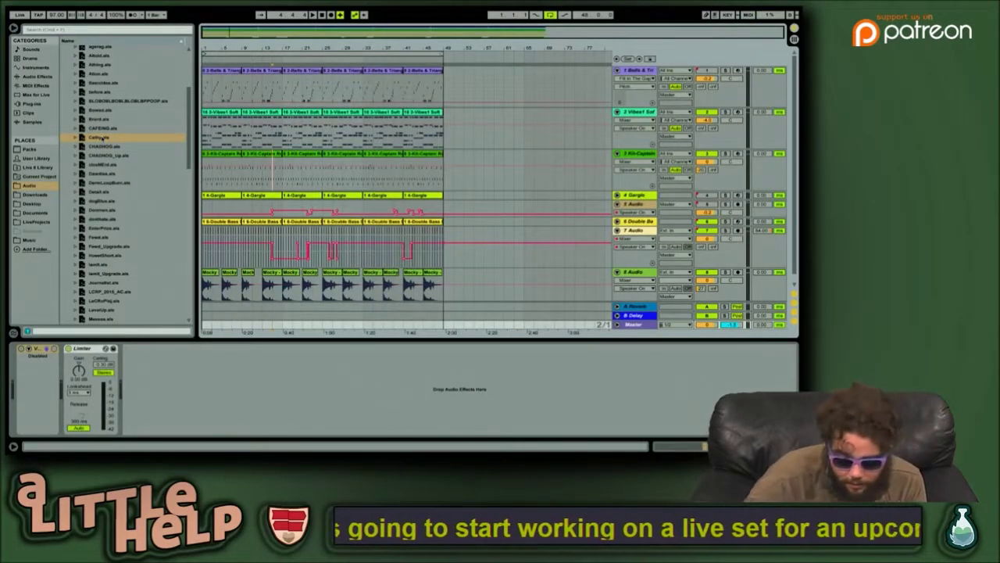
Step: Play through the Cathy arrangement, zooming in on its timeline, and stop playback
{"action": "key", "text": "space"}
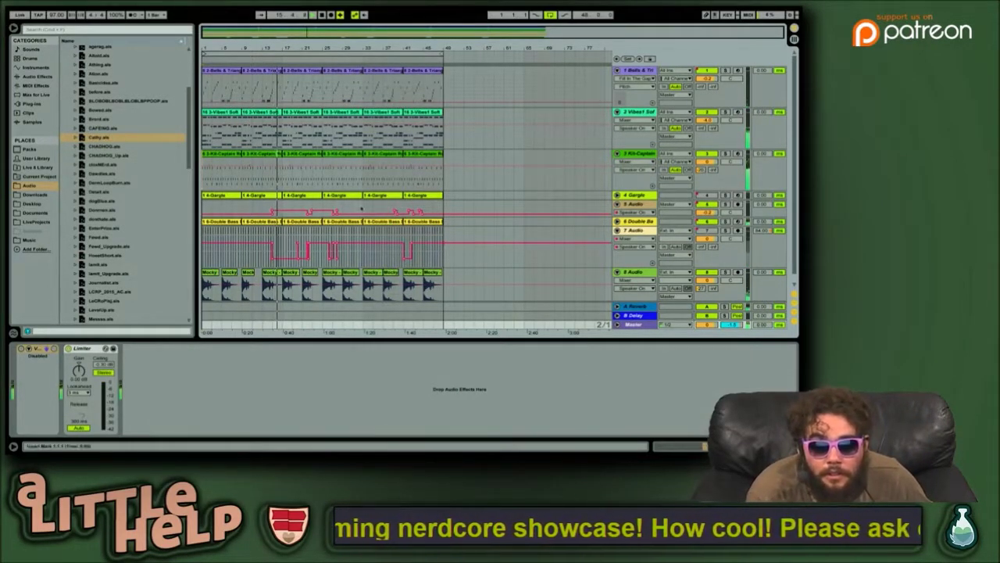
{"action": "left_click_drag", "start_coordinate": [458, 34], "coordinate": [439, 33]}
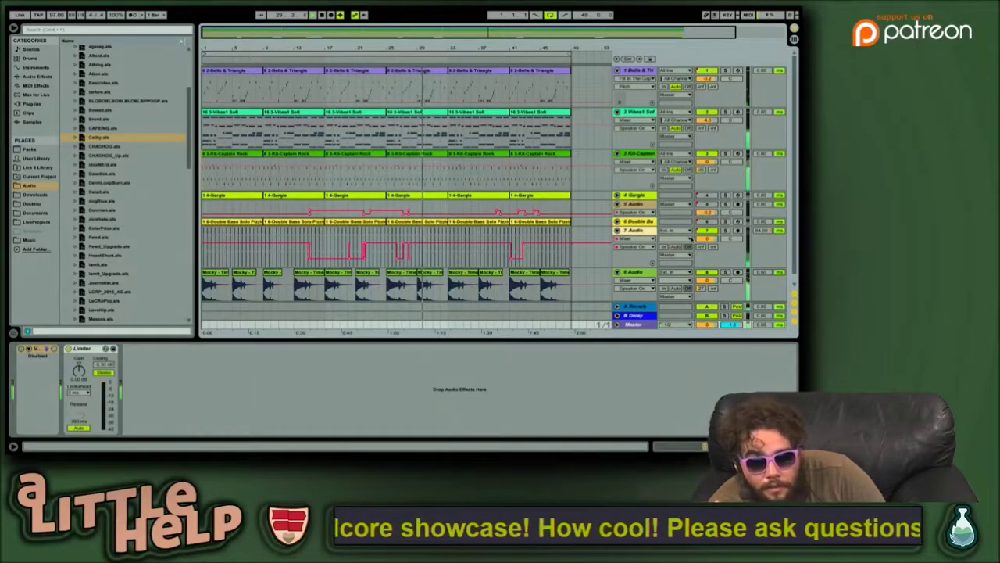
{"action": "key", "text": "space"}
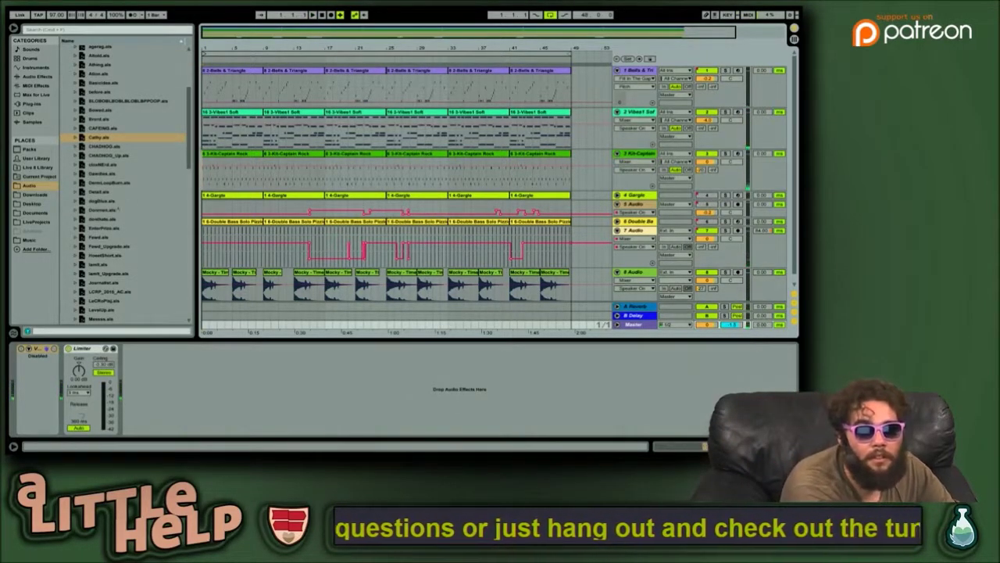
Step: Select the first Gargle clip, set the loop to its length and audition that section
{"action": "left_click", "coordinate": [242, 196]}
{"action": "key", "text": "space"}
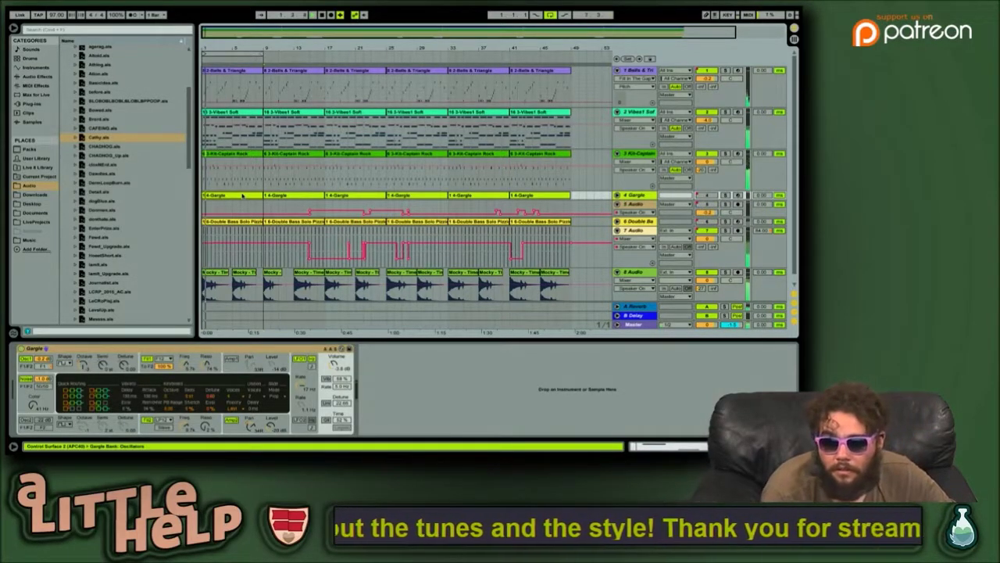
{"action": "left_click", "coordinate": [242, 196]}
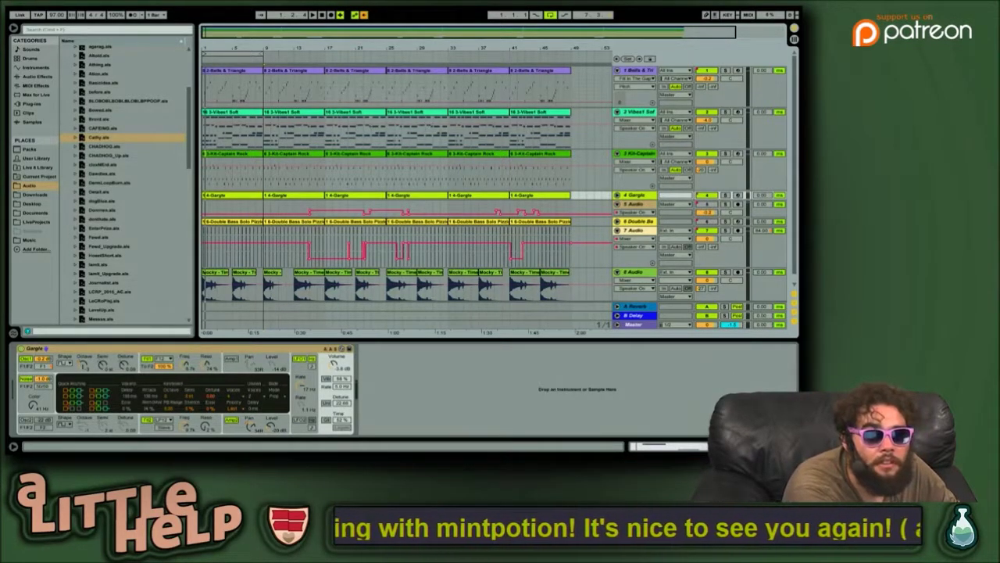
{"action": "mouse_move", "coordinate": [143, 11]}
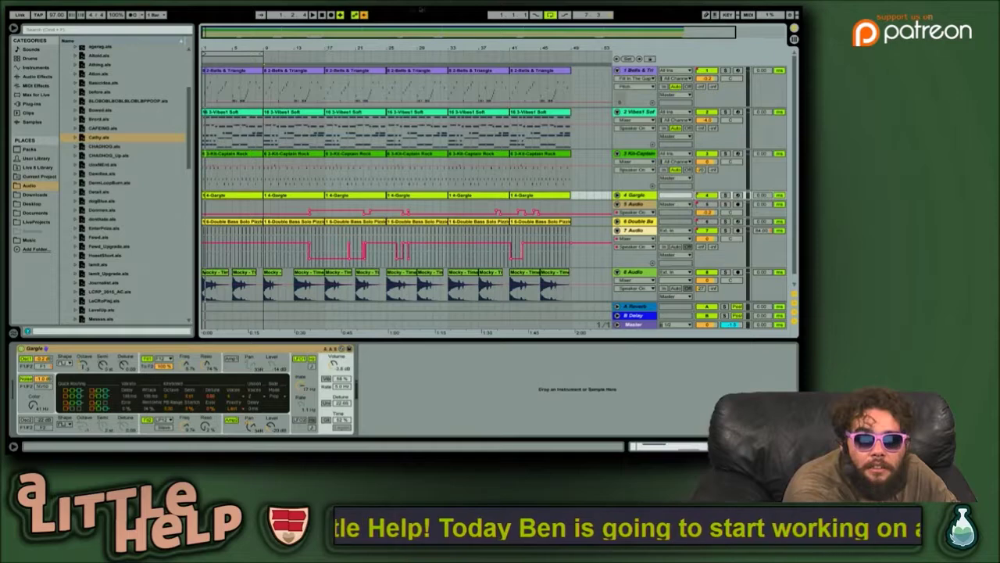
{"action": "mouse_move", "coordinate": [406, 8]}
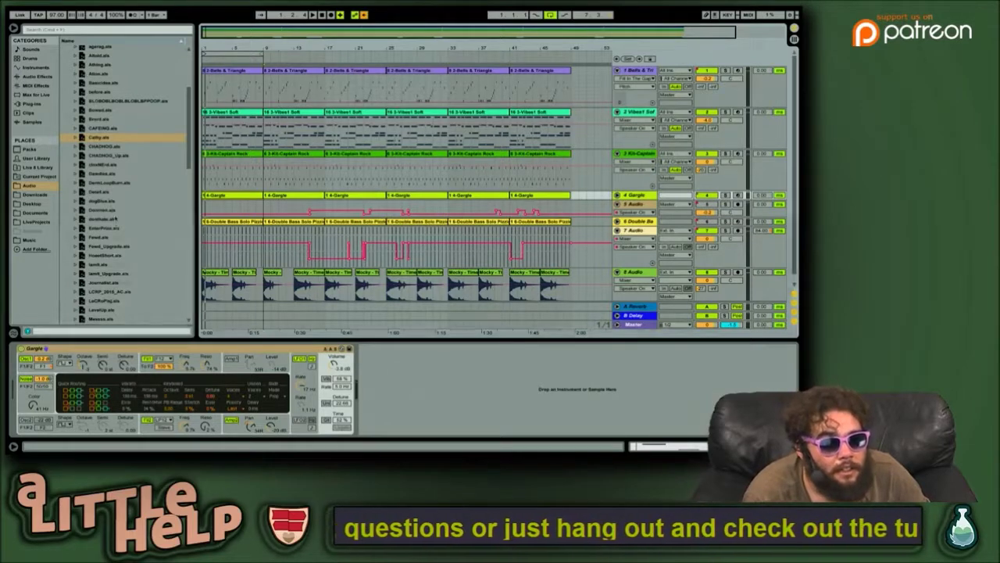
Step: Open DogeSleay.als from its project folder in the browser, discarding the changes to Cathy
{"action": "scroll", "coordinate": [115, 219], "scroll_direction": "down", "scroll_amount": 10}
{"action": "scroll", "coordinate": [117, 220], "scroll_direction": "down", "scroll_amount": 5}
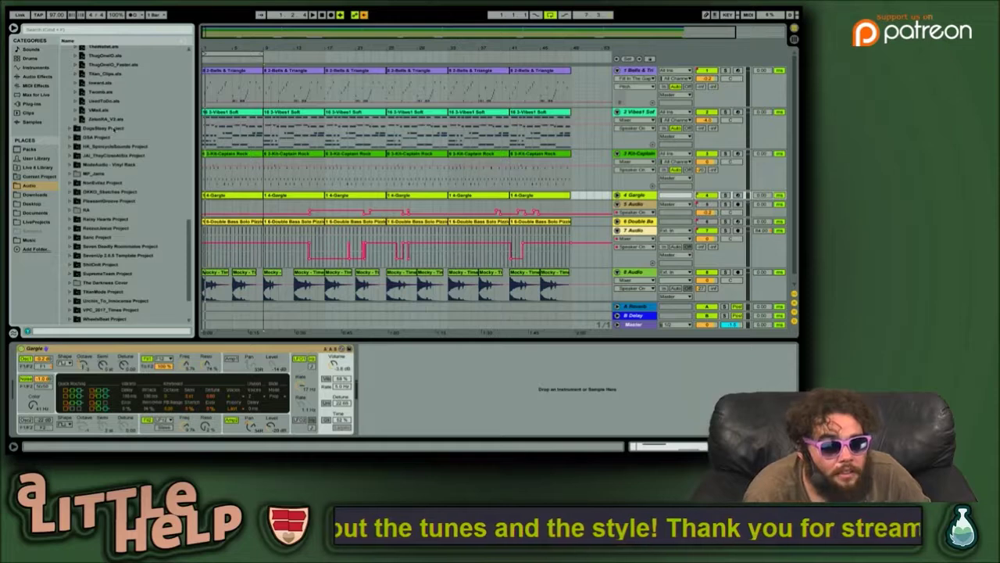
{"action": "double_click", "coordinate": [114, 129]}
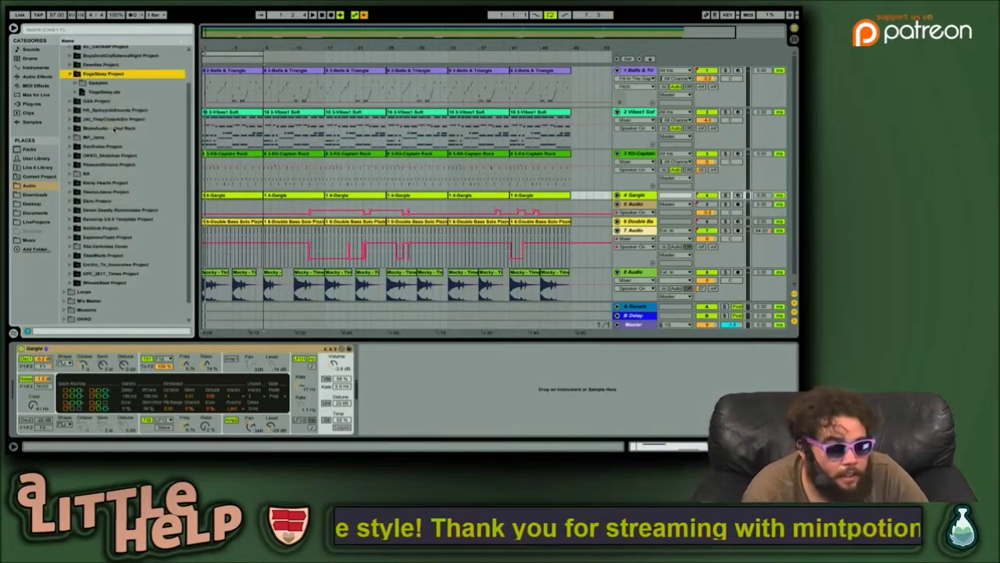
{"action": "key", "text": "Down"}
{"action": "key", "text": "Down"}
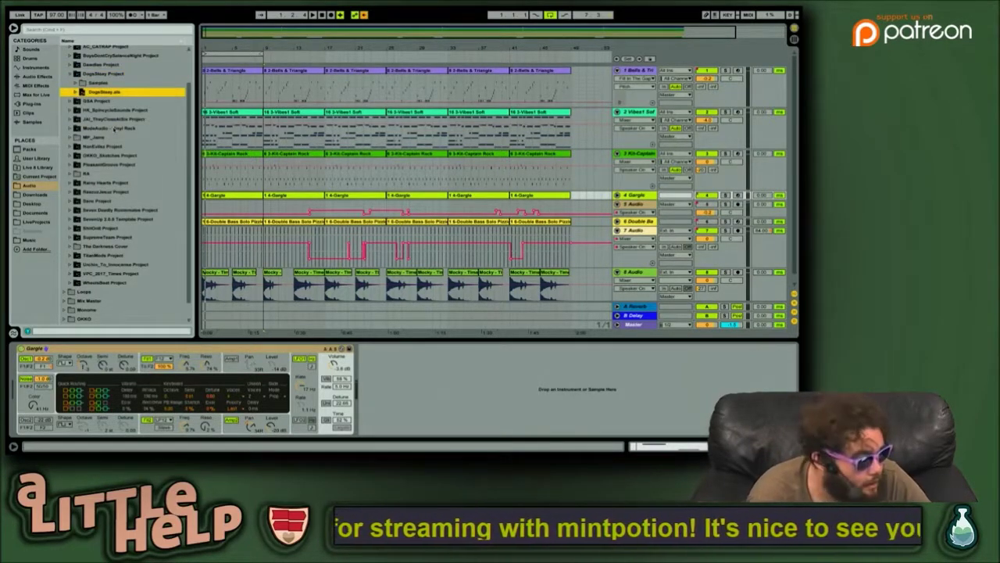
{"action": "key", "text": "Return"}
{"action": "key", "text": "Left"}
{"action": "key", "text": "Left"}
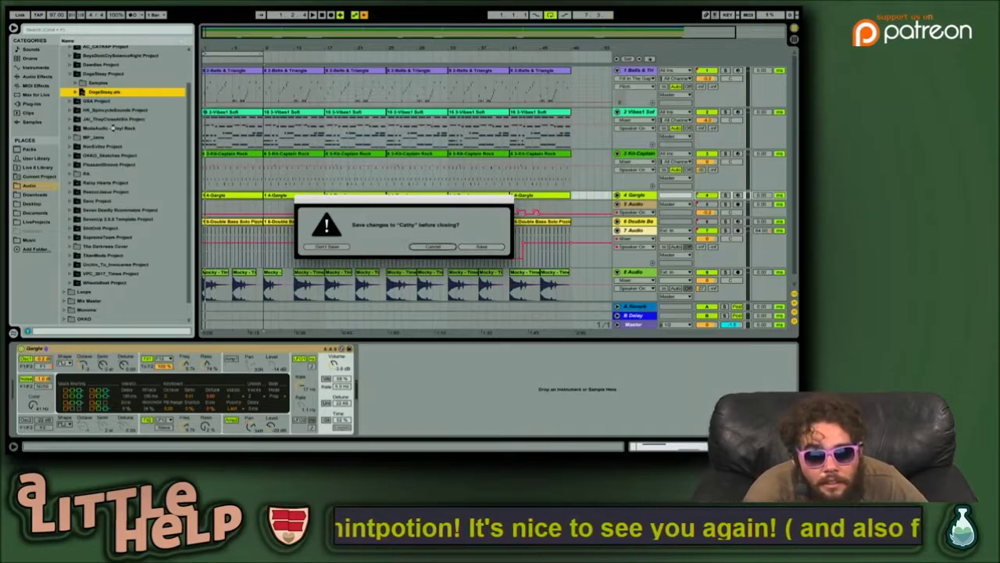
{"action": "key", "text": "Right"}
{"action": "key", "text": "Right"}
{"action": "key", "text": "Left"}
{"action": "key", "text": "Left"}
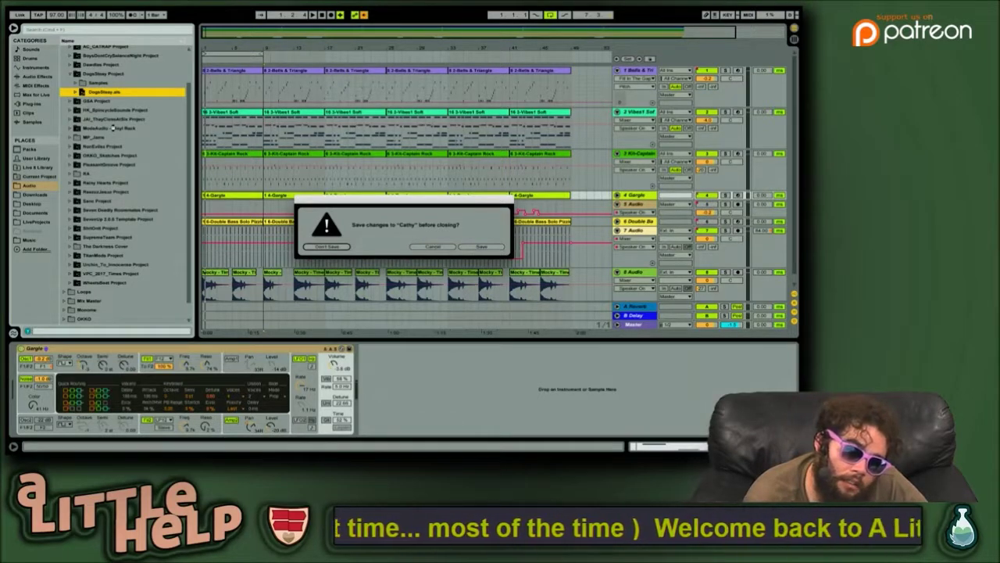
{"action": "key", "text": "Return"}
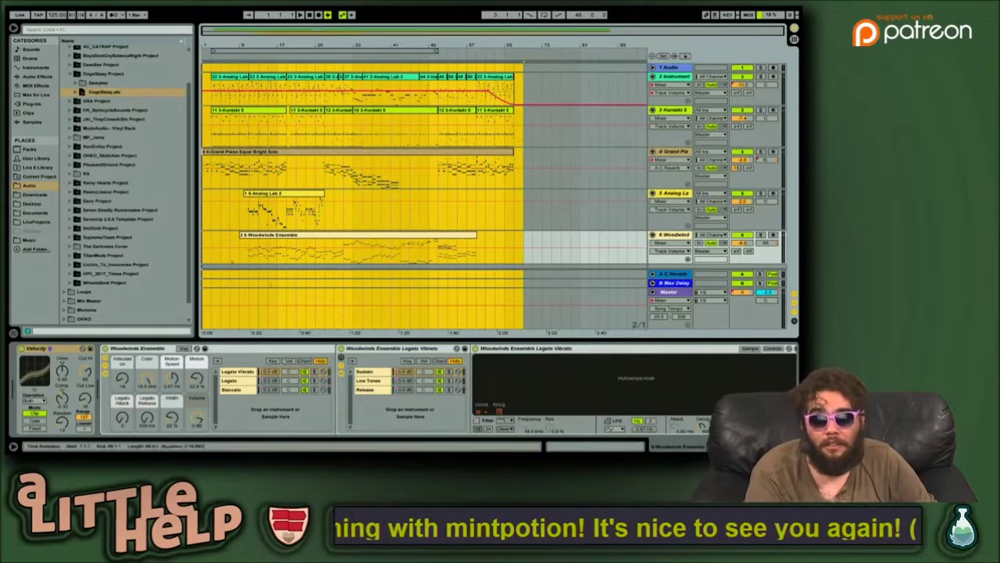
Step: Audition the DogeSleay arrangement, selecting the Analog Lab track and a point near the start of the Kontakt 5 track
{"action": "left_click", "coordinate": [367, 218]}
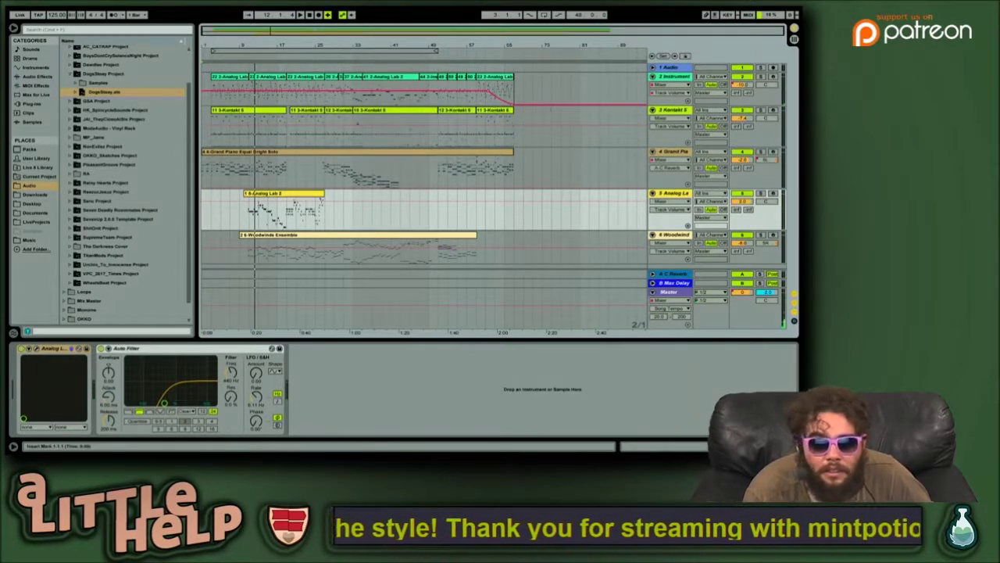
{"action": "left_click", "coordinate": [211, 123]}
{"action": "mouse_move", "coordinate": [126, 9]}
{"action": "key", "text": "space"}
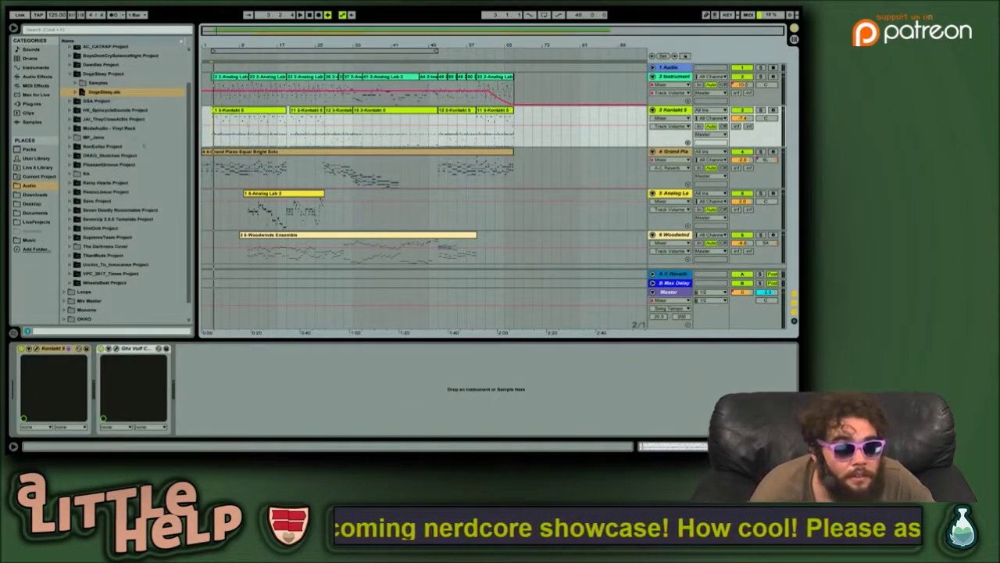
Step: Collapse the DogeSleay project folder and expand the HK_SpincycleSounds Project folder in the browser
{"action": "left_click", "coordinate": [100, 103]}
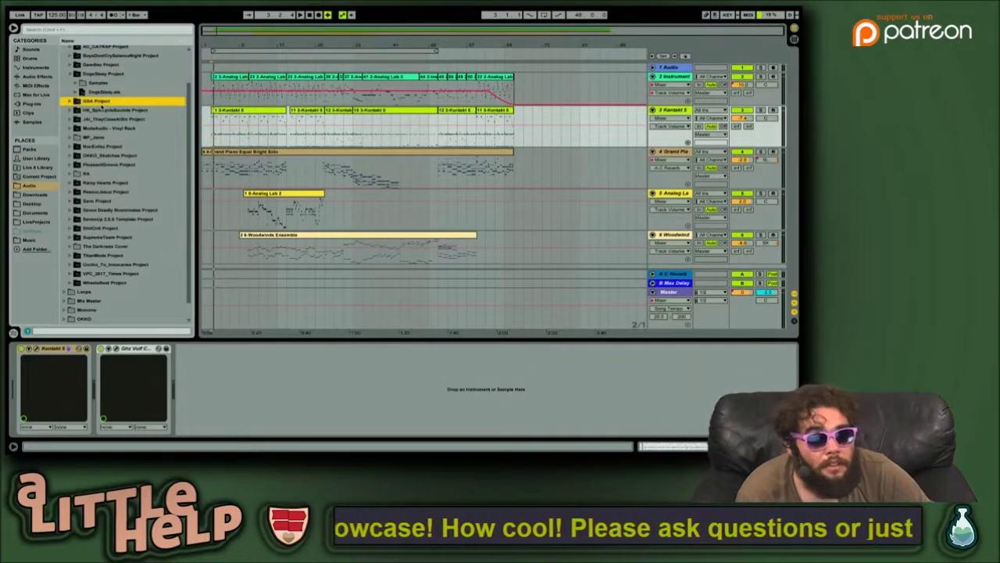
{"action": "key", "text": "Up"}
{"action": "key", "text": "Up"}
{"action": "key", "text": "Up"}
{"action": "key", "text": "Left"}
{"action": "key", "text": "Down"}
{"action": "key", "text": "Down"}
{"action": "key", "text": "Down"}
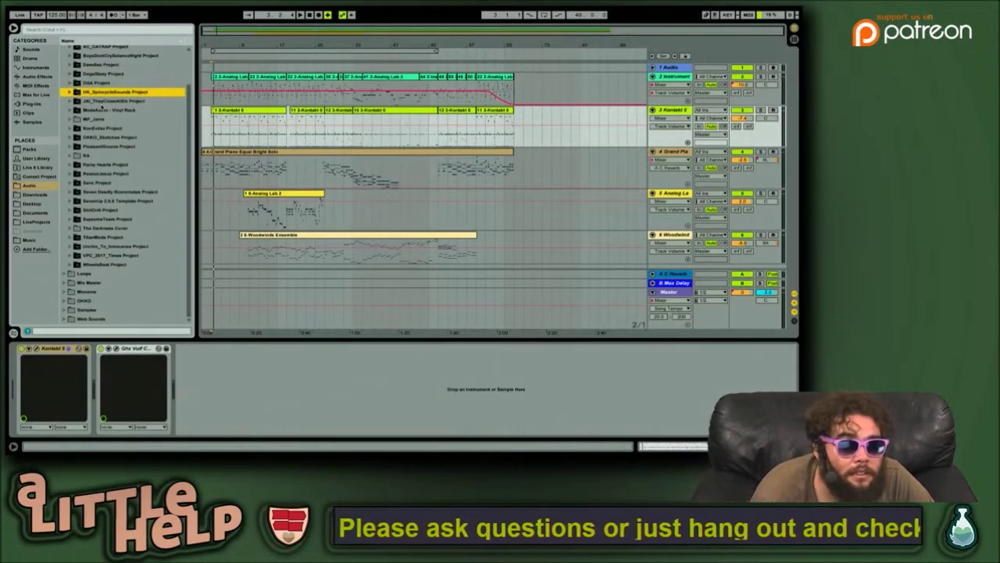
{"action": "key", "text": "Up"}
{"action": "key", "text": "Right"}
Step: Open the BumpAndWhine.als set, discarding the changes to the current set
{"action": "key", "text": "Down"}
{"action": "key", "text": "Down"}
{"action": "key", "text": "Down"}
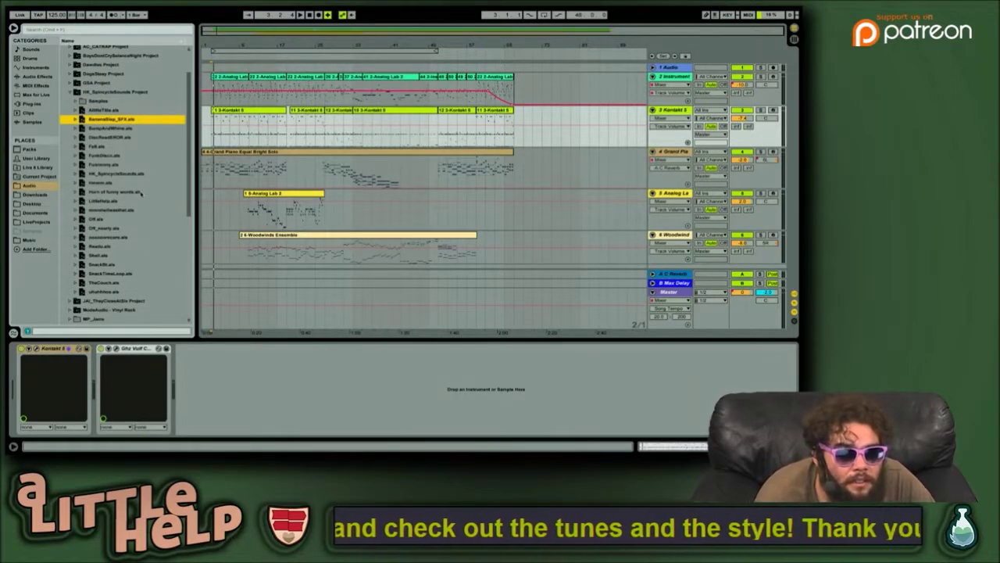
{"action": "key", "text": "Down"}
{"action": "key", "text": "Down"}
{"action": "key", "text": "Up"}
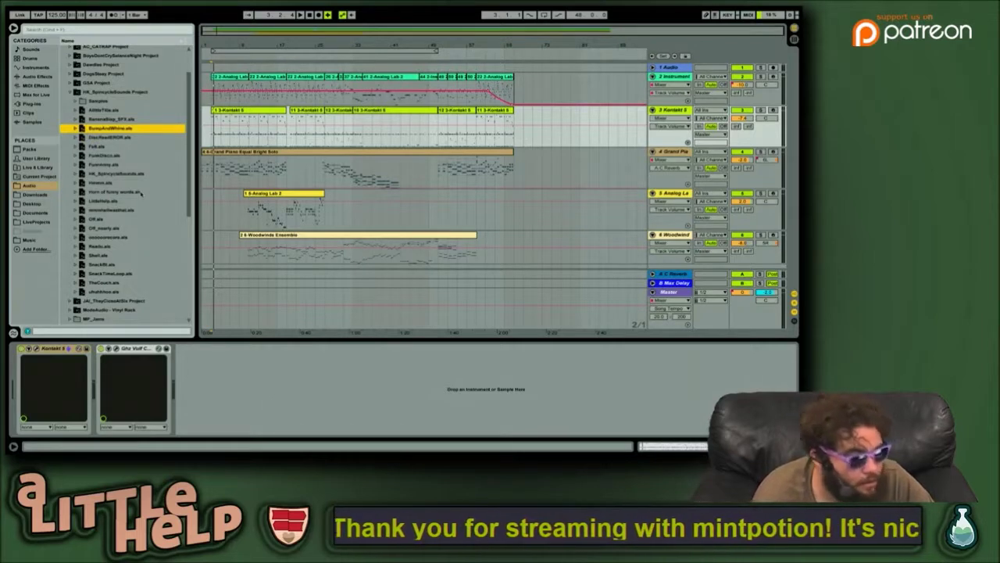
{"action": "key", "text": "Return"}
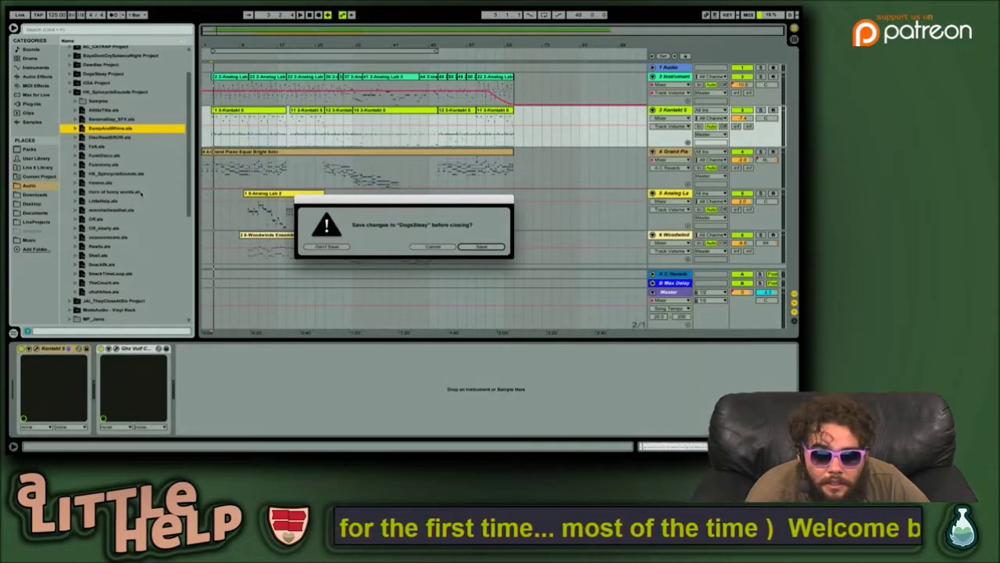
{"action": "key", "text": "Right"}
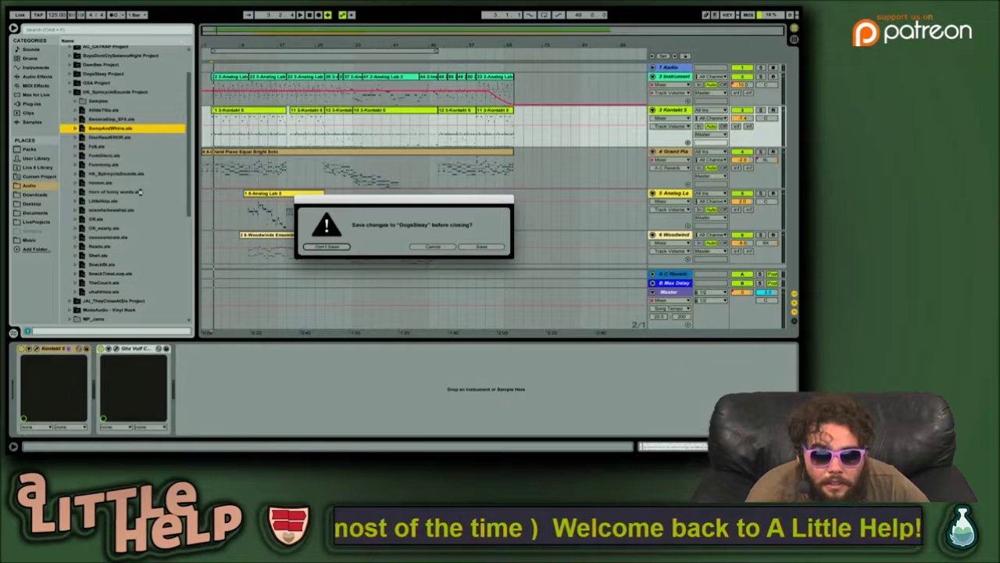
{"action": "key", "text": "Return"}
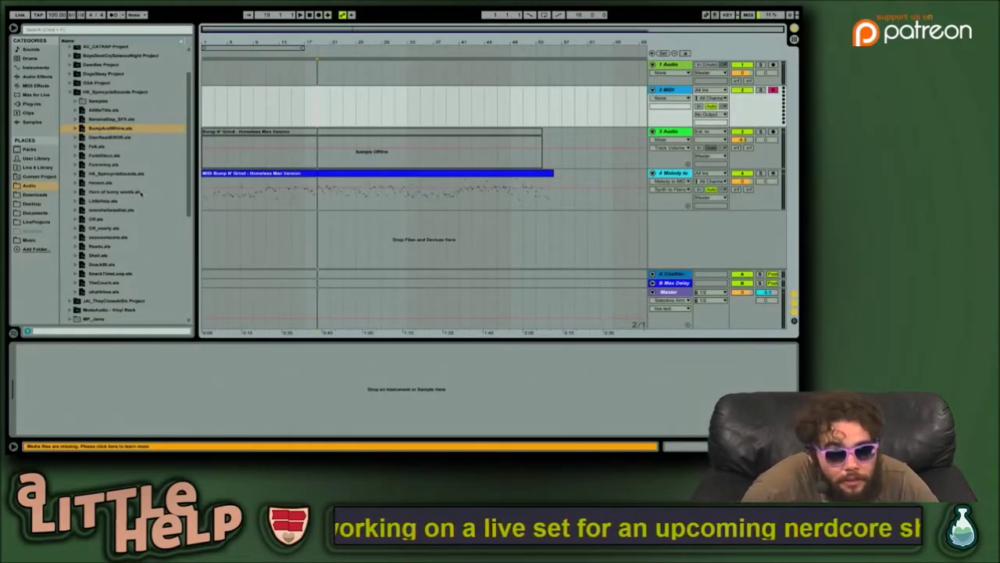
Step: Select the MIDI Bump N' Grind clip on the Melody to MIDI track and audition it from the start
{"action": "left_click", "coordinate": [252, 176]}
{"action": "left_click", "coordinate": [251, 176]}
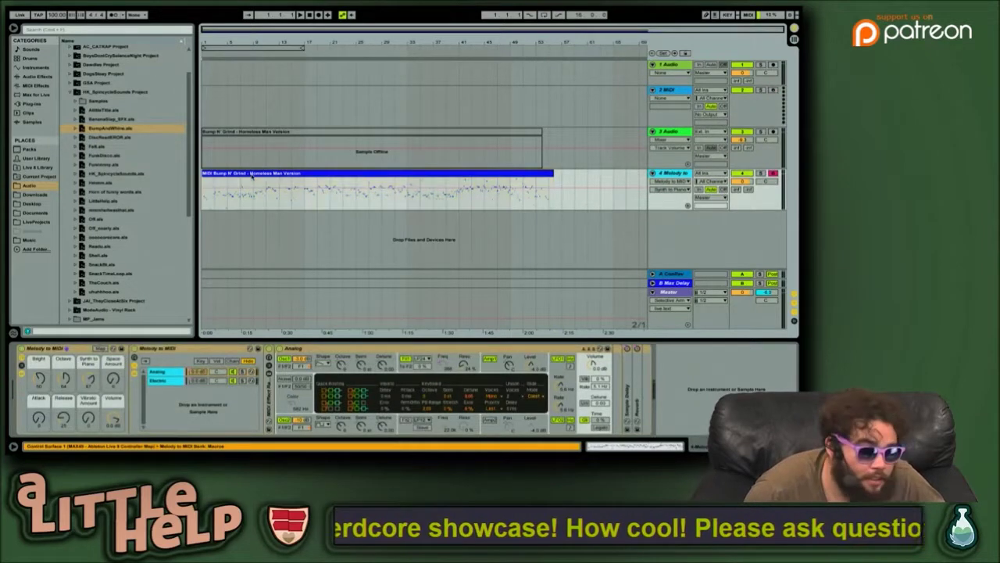
{"action": "key", "text": "space"}
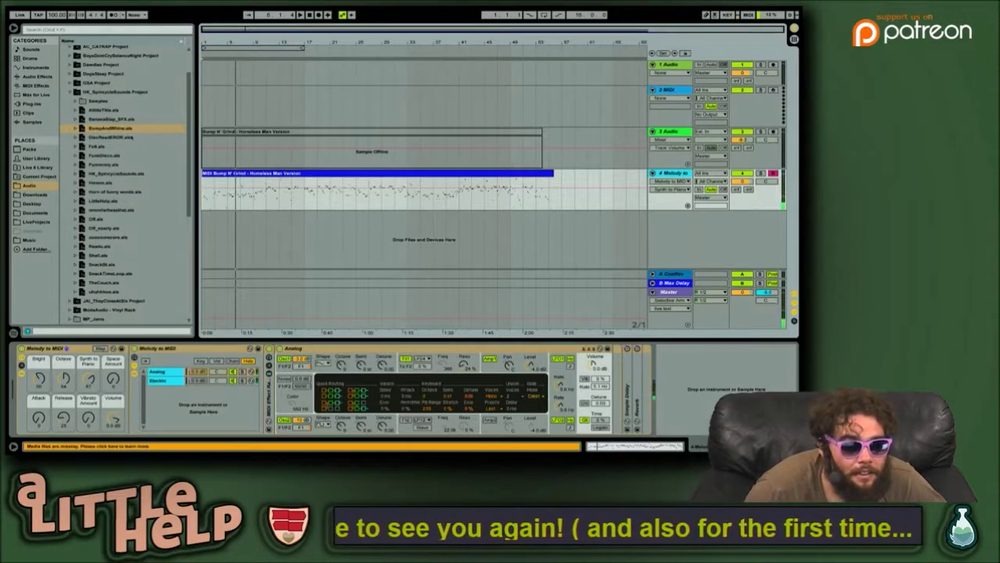
Step: Open the DiscReadERROR.als set, discarding the changes to BumpAndWhine
{"action": "double_click", "coordinate": [132, 137]}
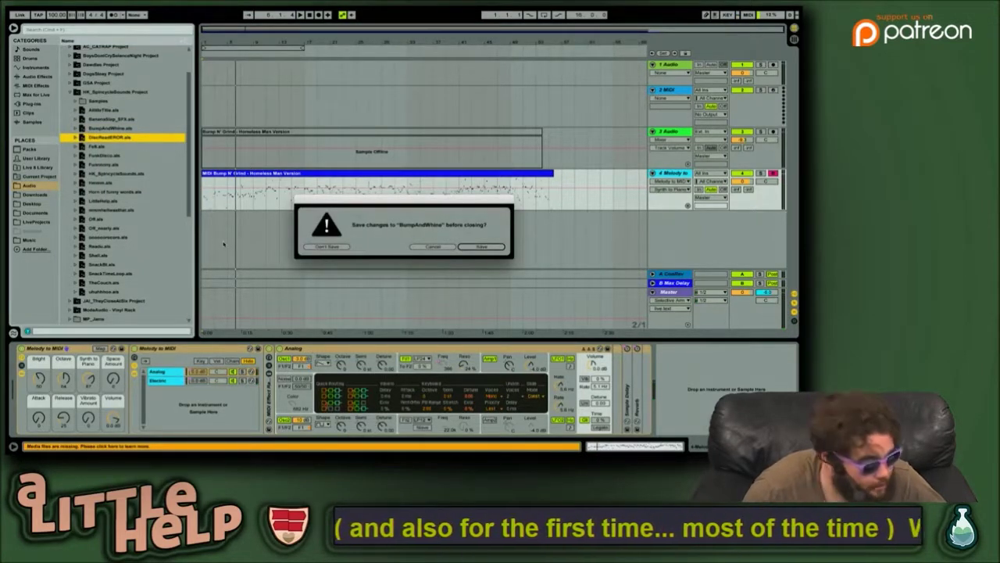
{"action": "key", "text": "Left"}
{"action": "key", "text": "Left"}
{"action": "key", "text": "Right"}
{"action": "key", "text": "Left"}
{"action": "key", "text": "Right"}
{"action": "key", "text": "Right"}
{"action": "key", "text": "Left"}
{"action": "key", "text": "Left"}
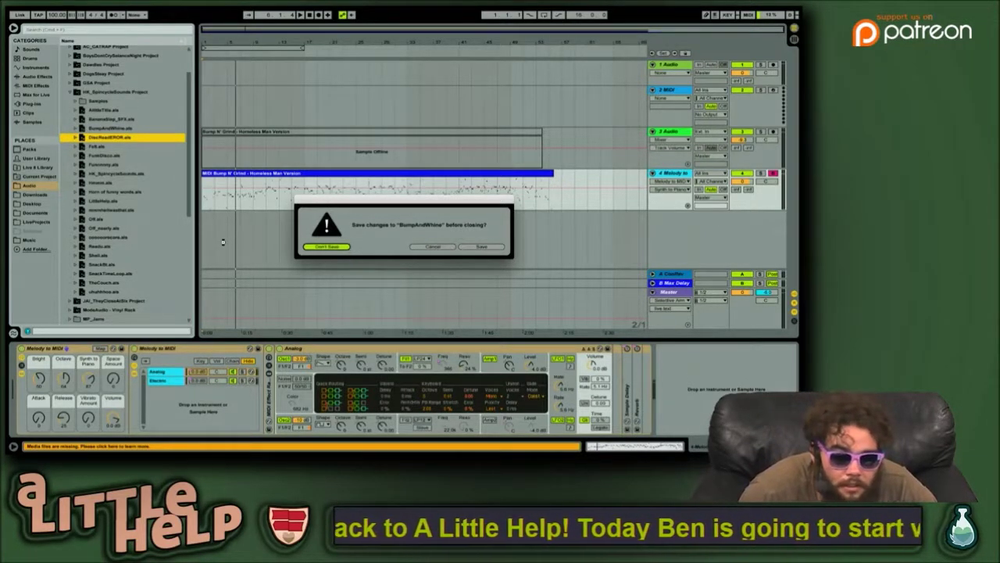
{"action": "key", "text": "Return"}
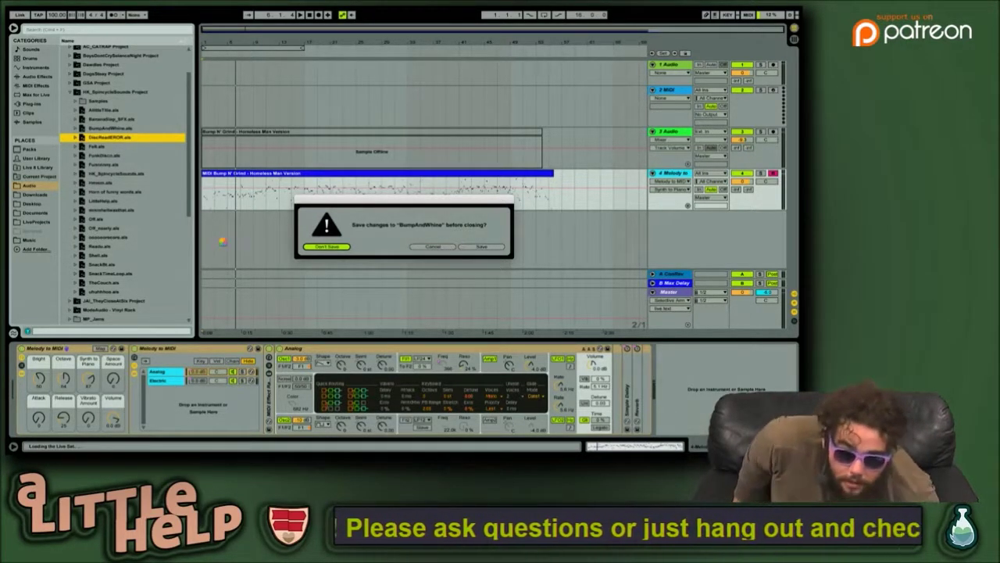
Step: Finish loading the DiscReadEROR set without saving BumpAndWhine, and fold the SEM V2 track while auditioning the arrangement
{"action": "key", "text": "Return"}
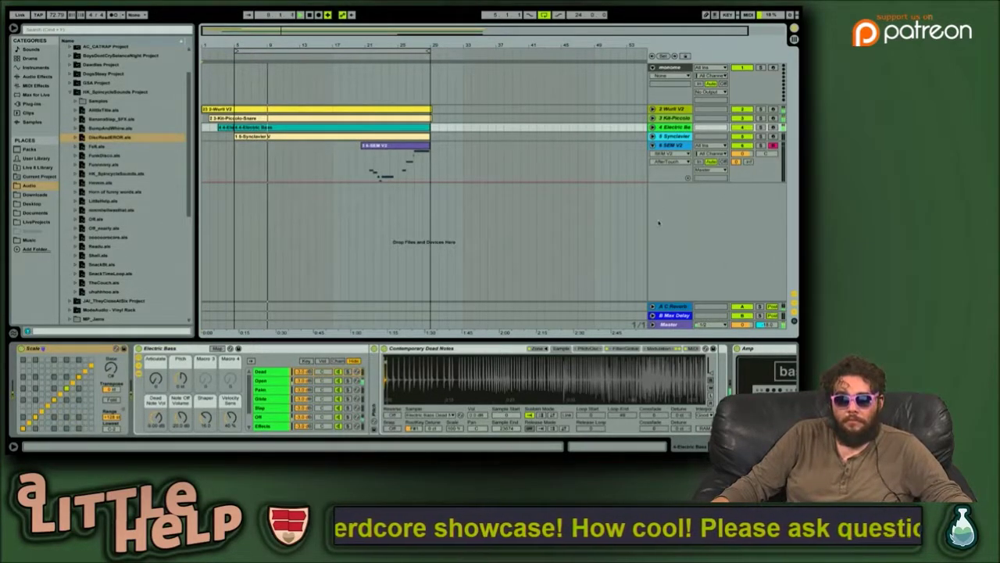
{"action": "left_click", "coordinate": [652, 136]}
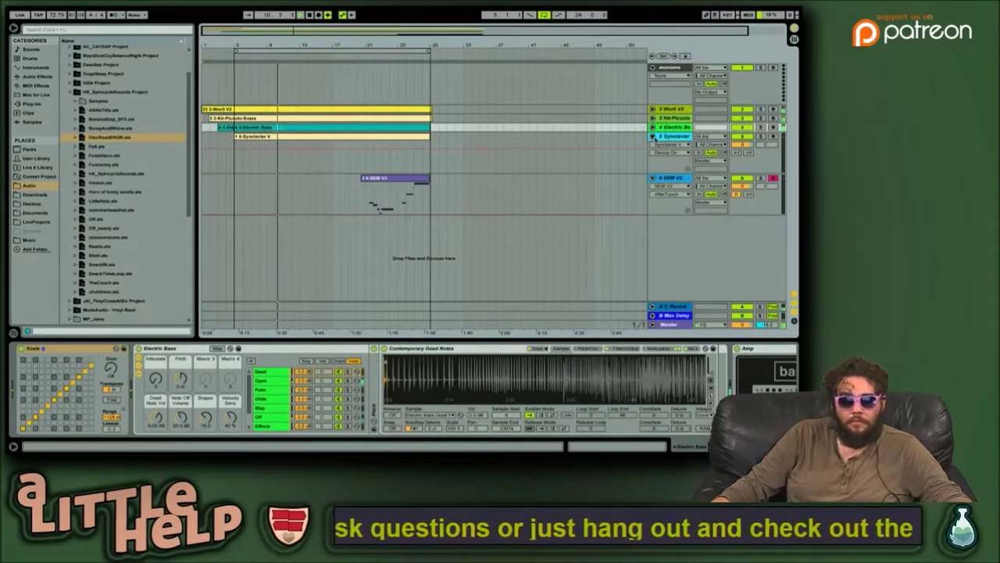
{"action": "left_click", "coordinate": [653, 136]}
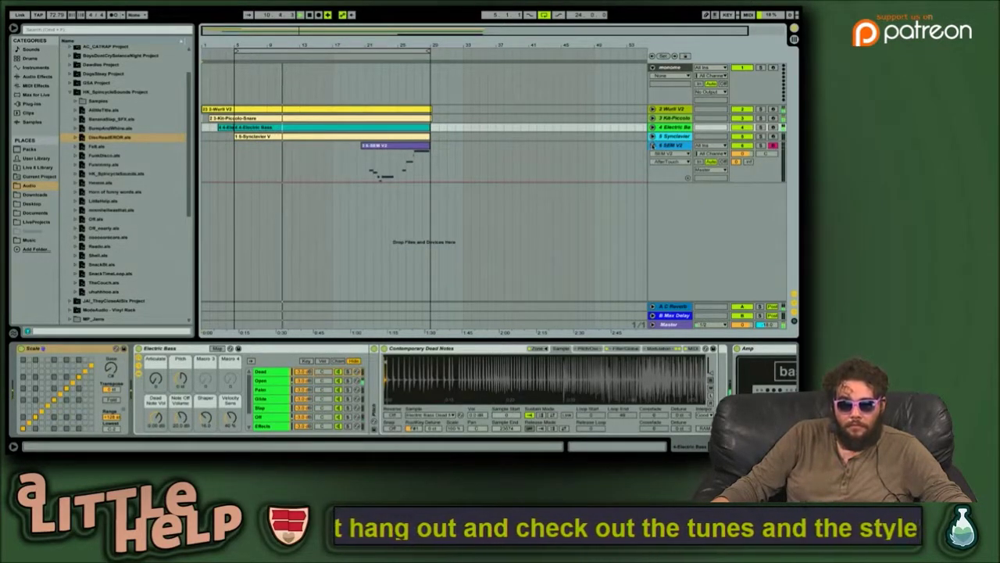
{"action": "left_click", "coordinate": [653, 144]}
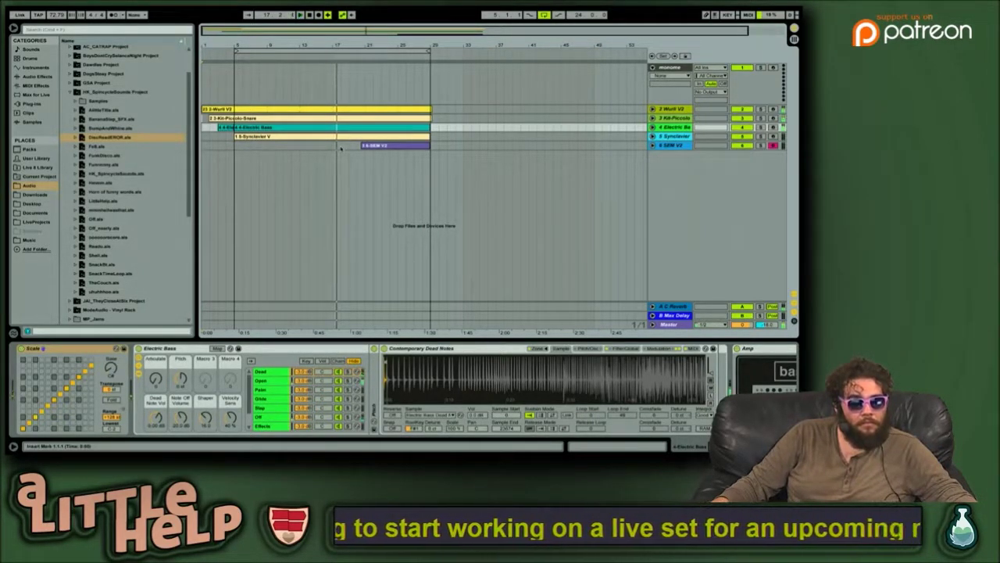
{"action": "left_click", "coordinate": [365, 97]}
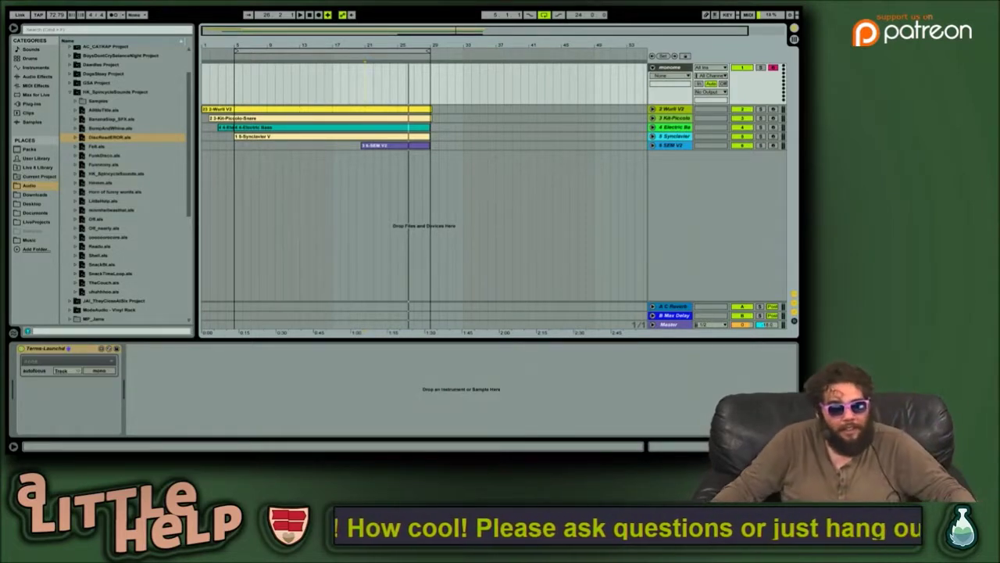
{"action": "left_click", "coordinate": [112, 146]}
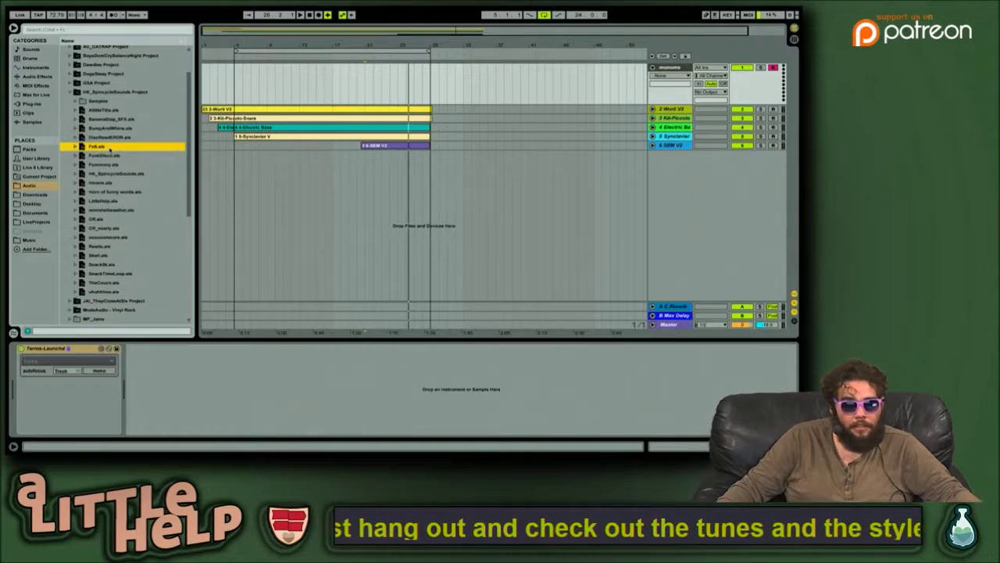
{"action": "double_click", "coordinate": [115, 146]}
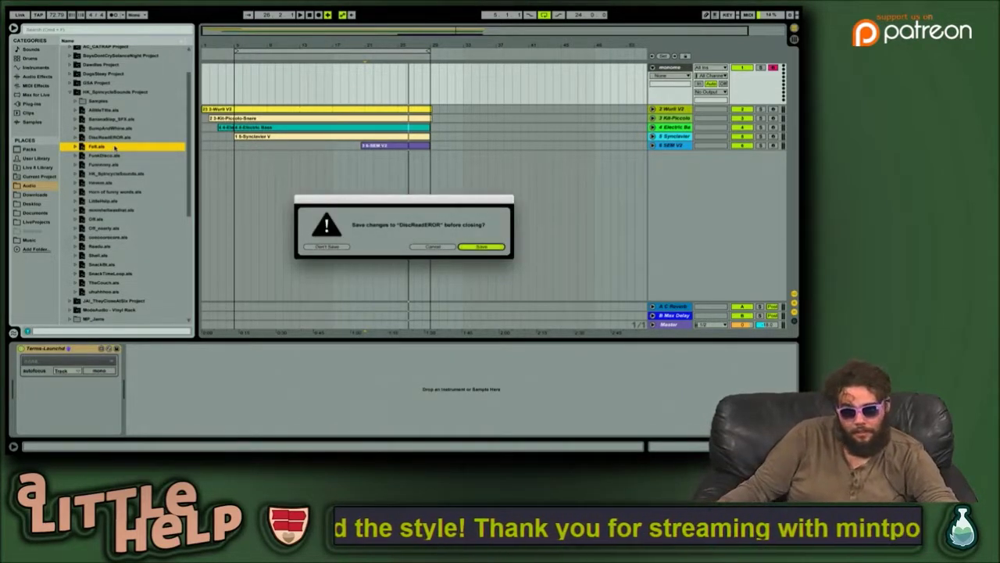
{"action": "key", "text": "Return"}
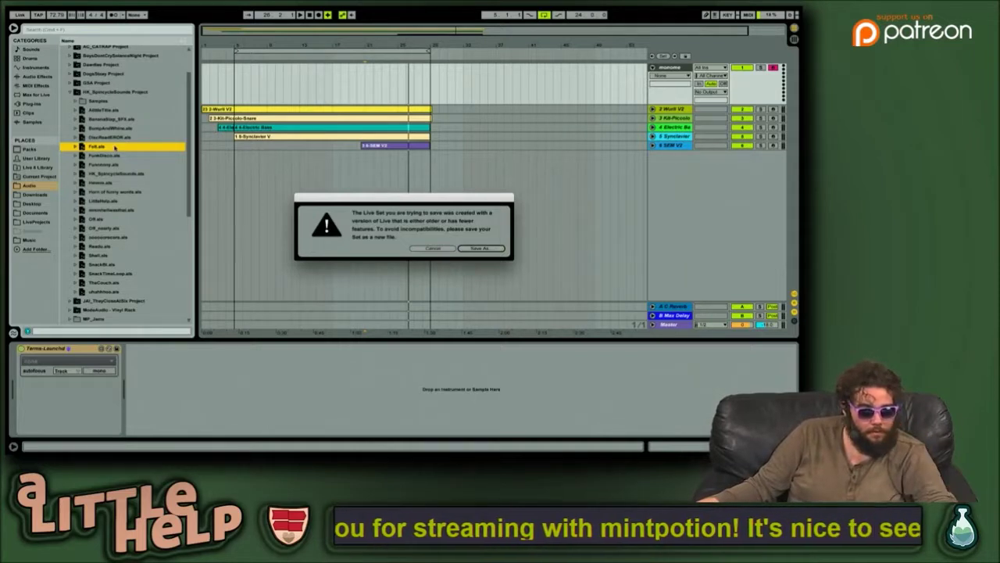
{"action": "key", "text": "Escape"}
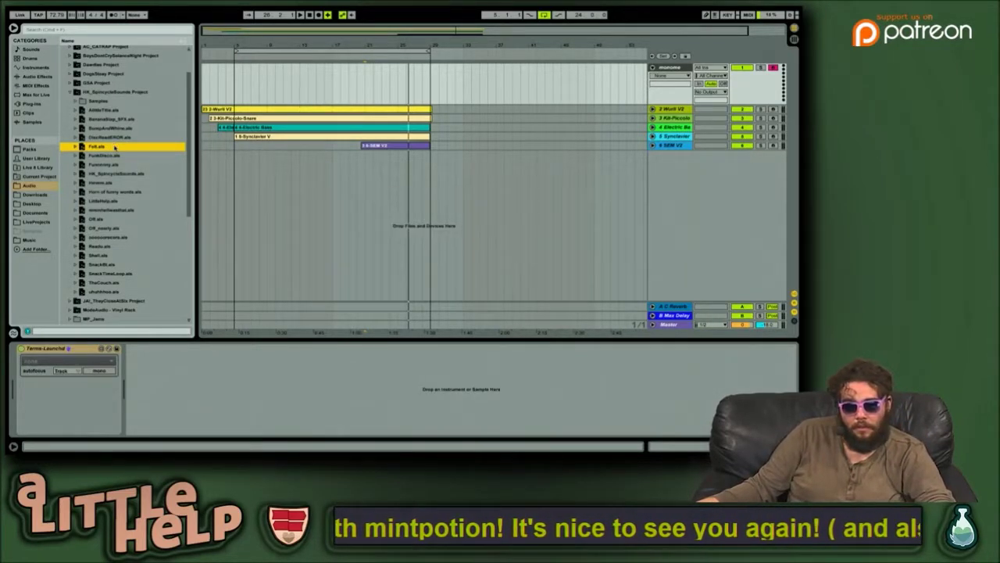
Step: Open the Felt.als set from the HK_SpincycleSounds project, discarding the changes to DiscReadEROR
{"action": "double_click", "coordinate": [115, 146]}
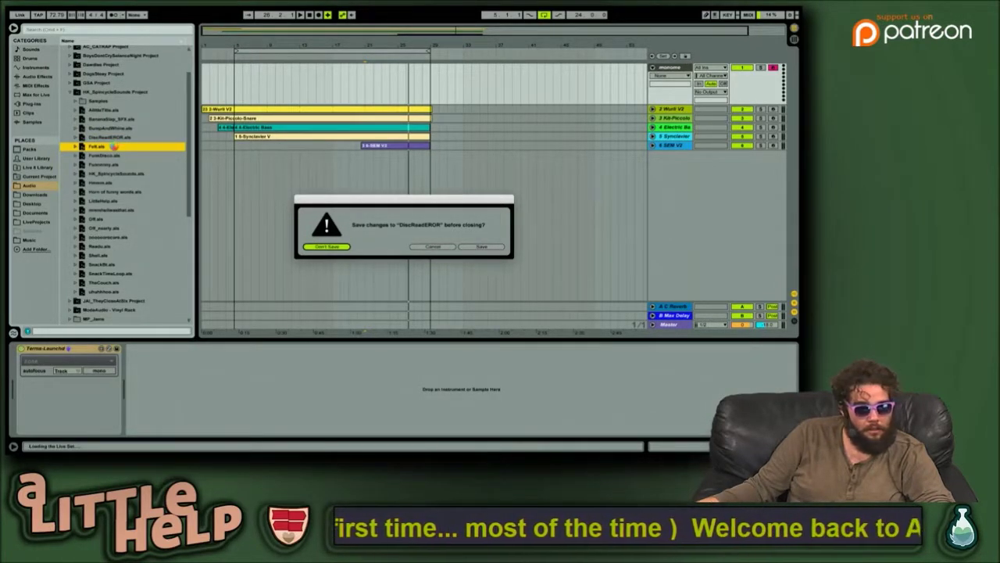
{"action": "key", "text": "Return"}
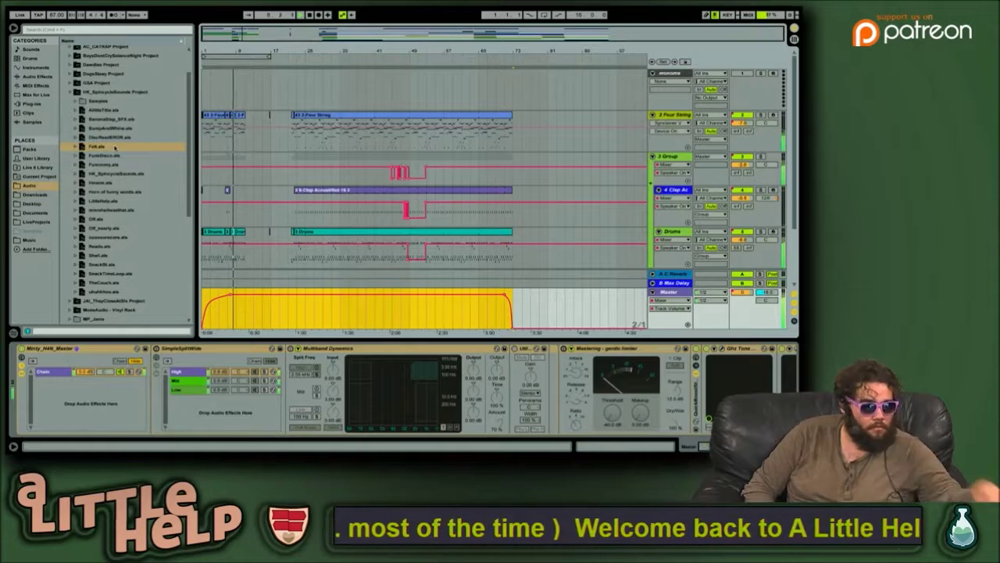
Step: Audition the Felt arrangement from bar 23 and look through its lower tracks before stopping playback
{"action": "left_click", "coordinate": [293, 178]}
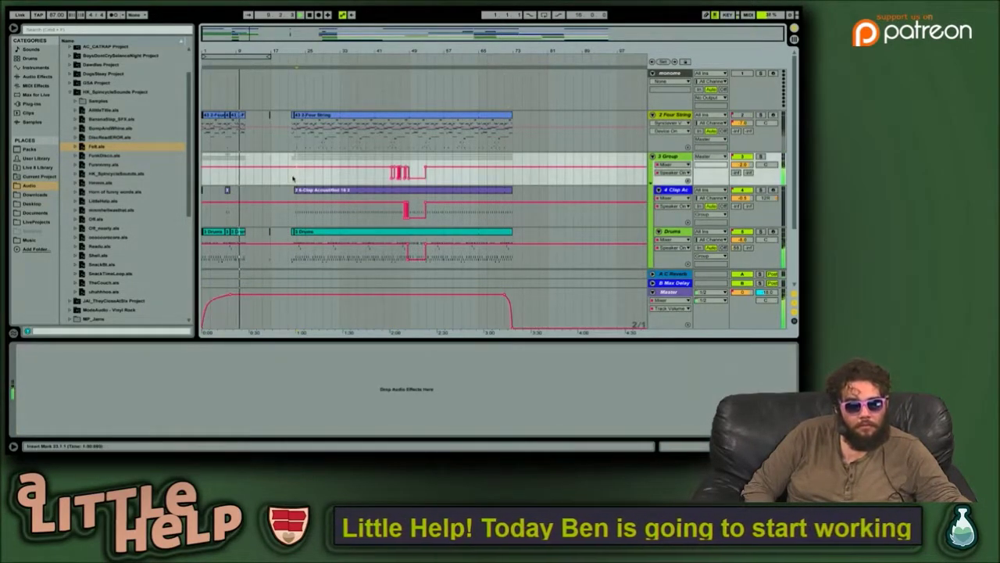
{"action": "key", "text": "space"}
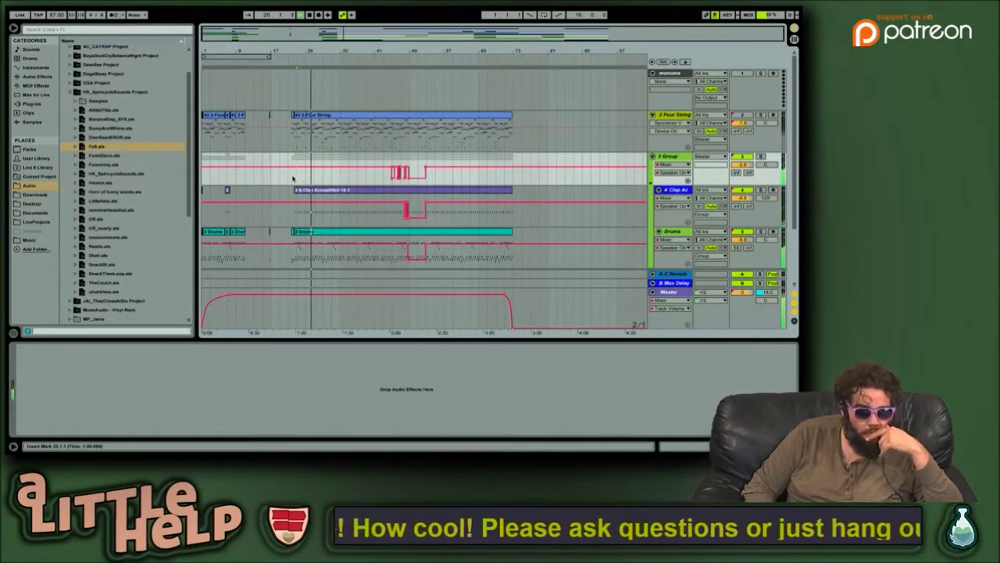
{"action": "scroll", "coordinate": [293, 178], "scroll_direction": "down", "scroll_amount": 3}
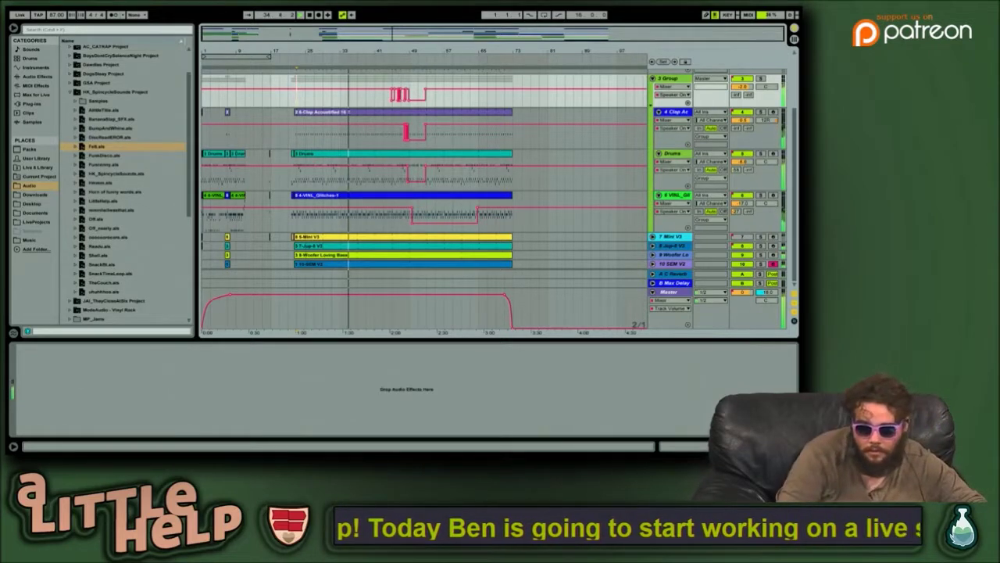
{"action": "key", "text": "space"}
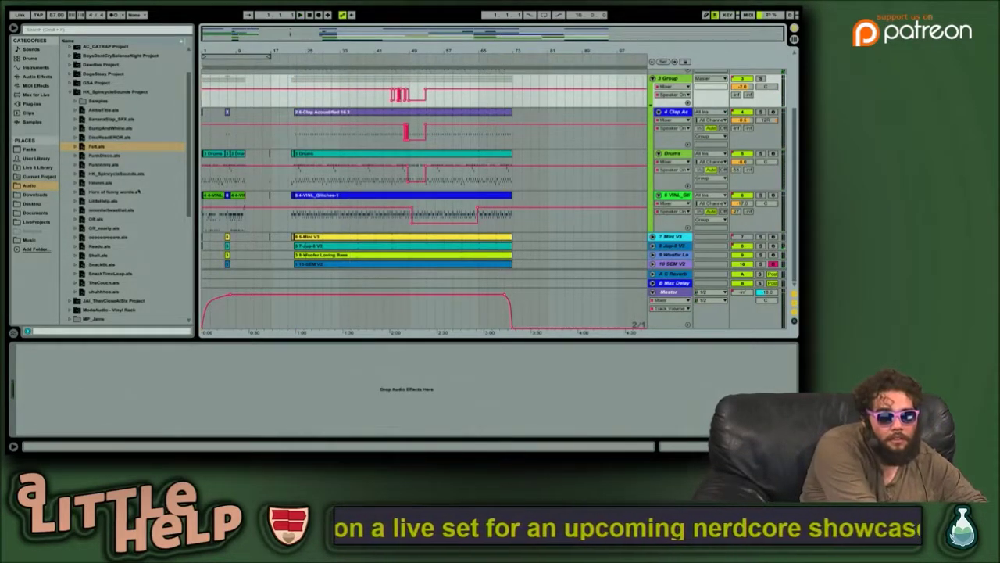
Step: Open the FunkDisco.als set, discarding the changes to Felt
{"action": "double_click", "coordinate": [97, 155]}
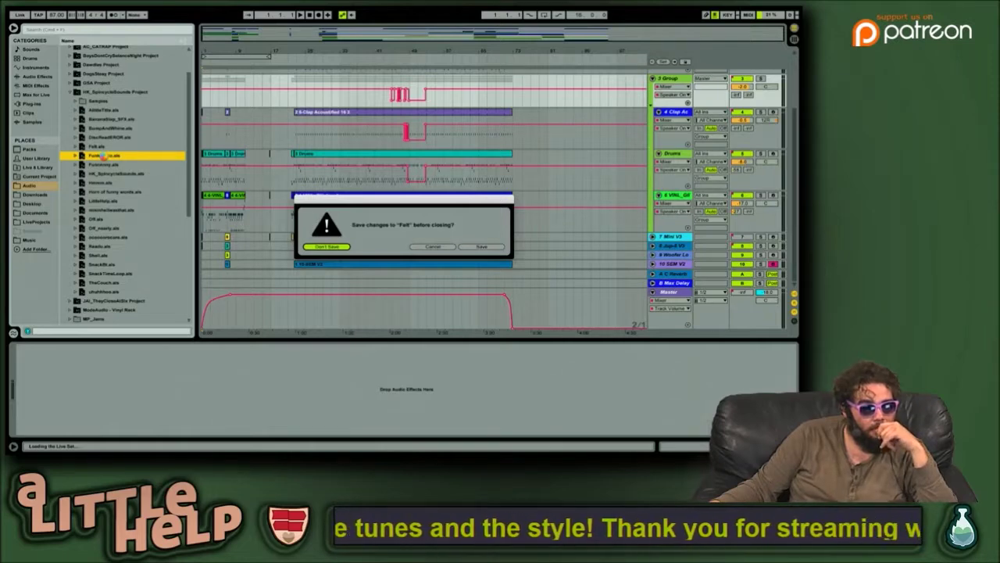
{"action": "key", "text": "Return"}
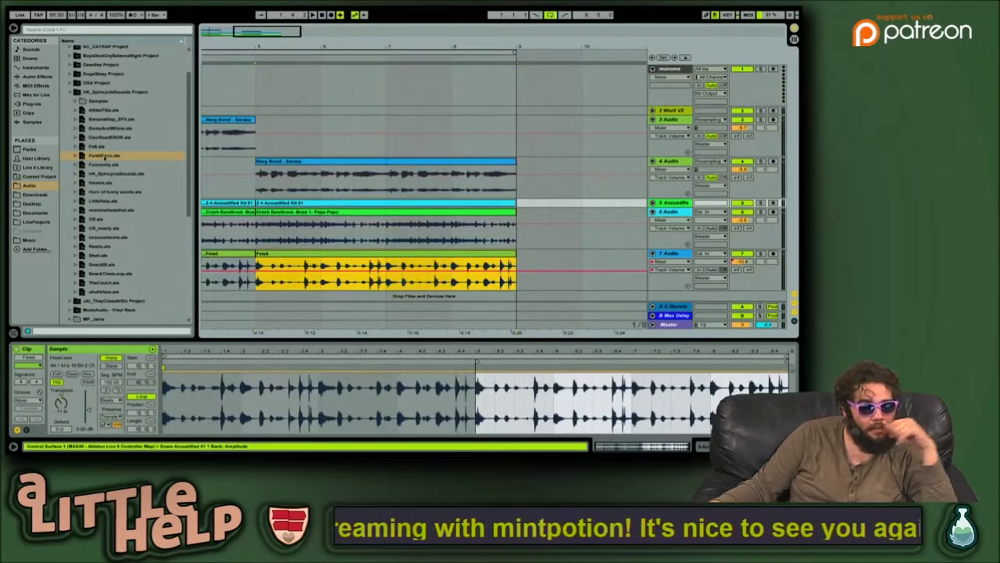
Step: Play the FunkDisco arrangement across its whole length and listen to track 6 Audio soloed
{"action": "key", "text": "space"}
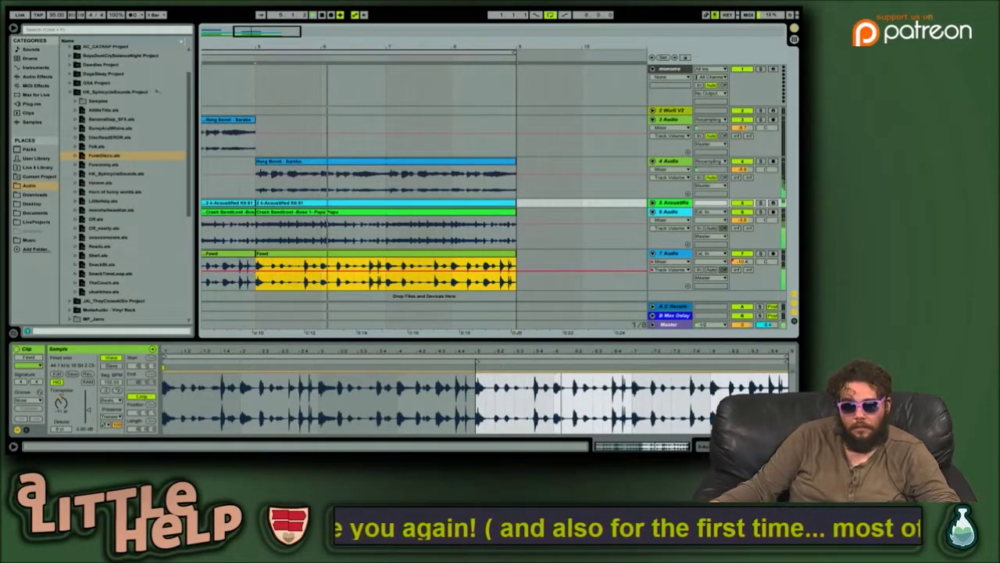
{"action": "scroll", "coordinate": [313, 162], "scroll_direction": "left", "scroll_amount": 6}
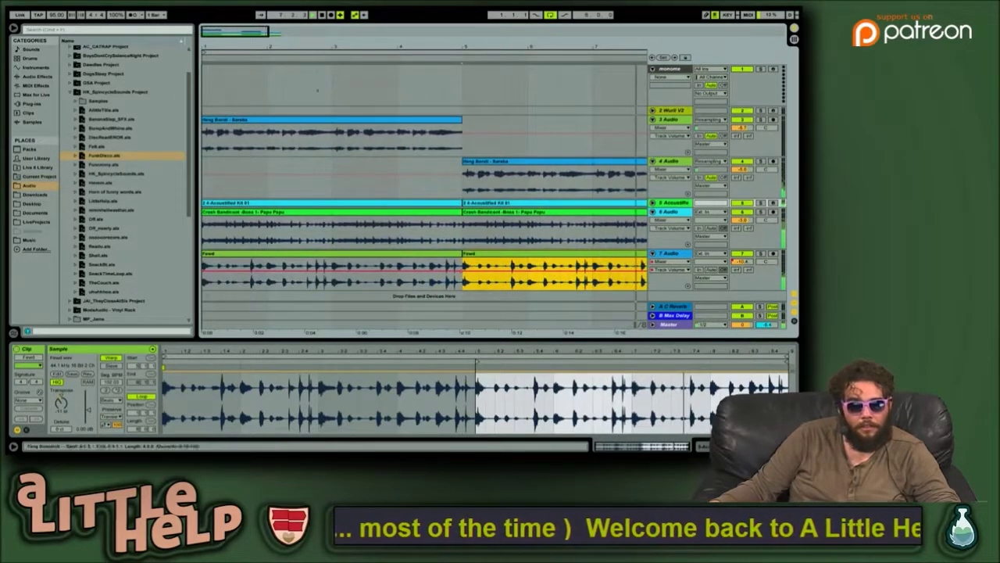
{"action": "left_click_drag", "start_coordinate": [244, 28], "coordinate": [421, 37]}
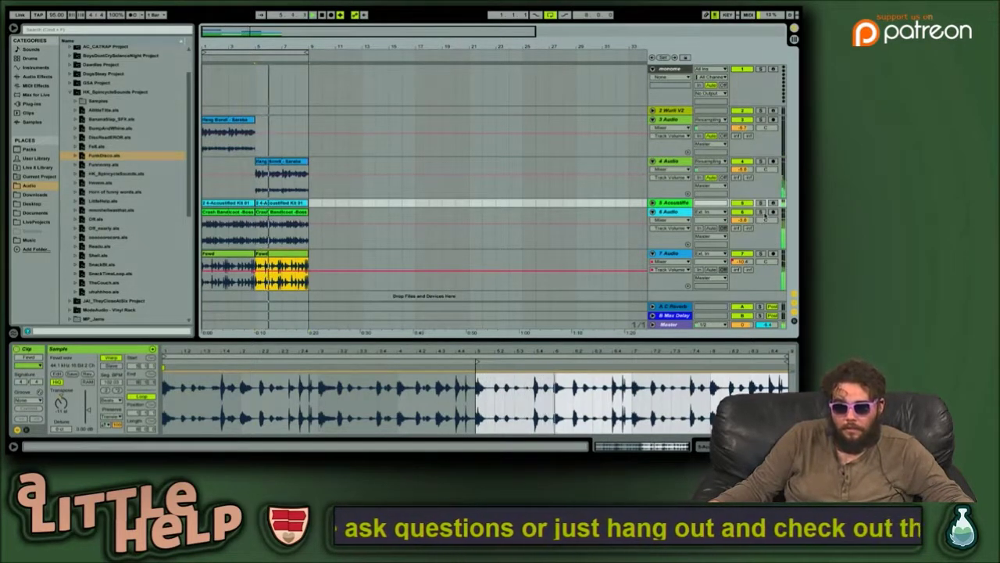
{"action": "left_click", "coordinate": [761, 212]}
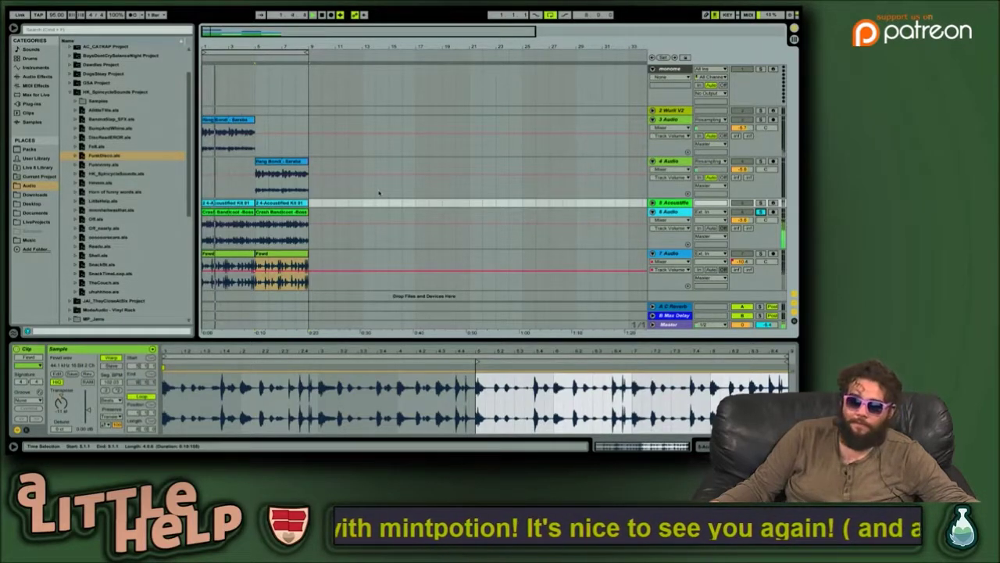
{"action": "left_click", "coordinate": [388, 225]}
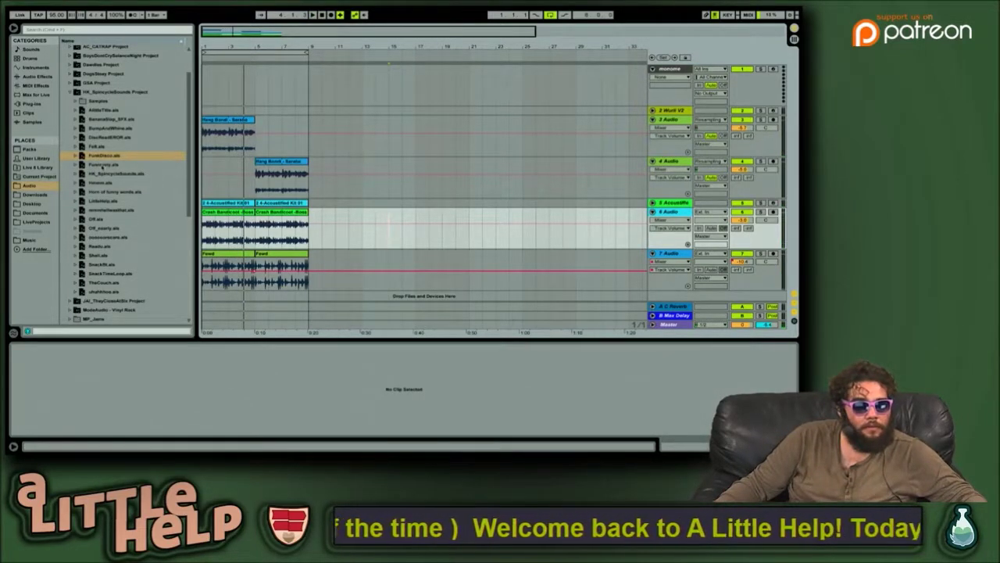
Step: Open the set listed directly below FunkDisco.als in HK_SpincycleSounds Project, without saving the changes to FunkDisco
{"action": "left_click", "coordinate": [101, 165]}
{"action": "double_click", "coordinate": [104, 165]}
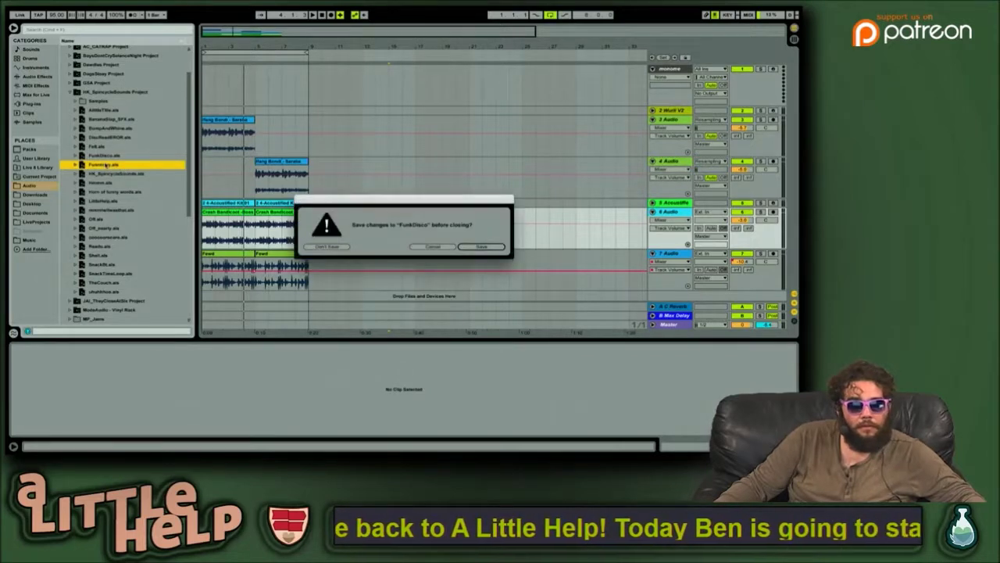
{"action": "key", "text": "Left"}
{"action": "key", "text": "Left"}
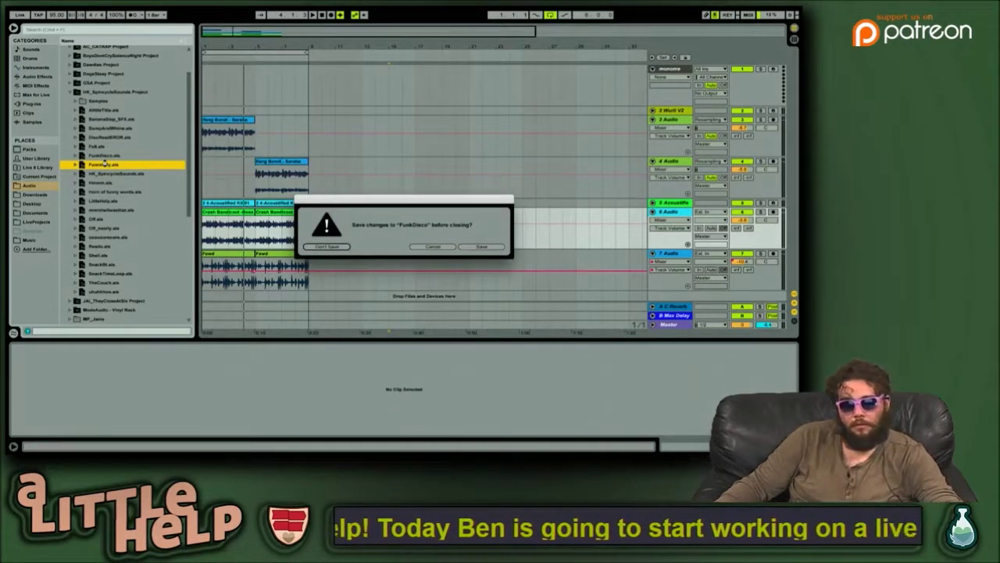
{"action": "key", "text": "Return"}
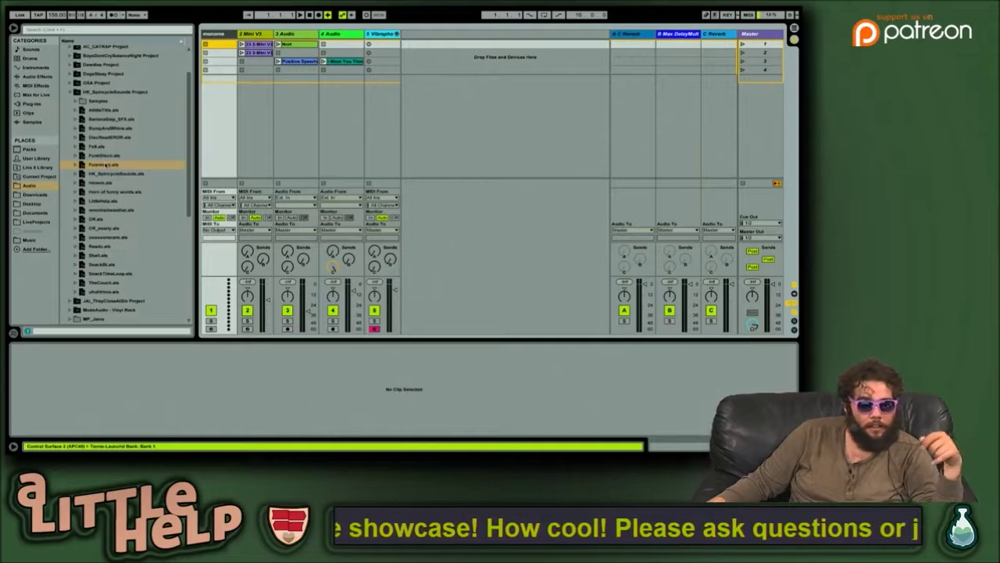
Step: Check the set's arrangement, return to the session clips and audition the third-scene clip on track 3 Audio
{"action": "key", "text": "Tab"}
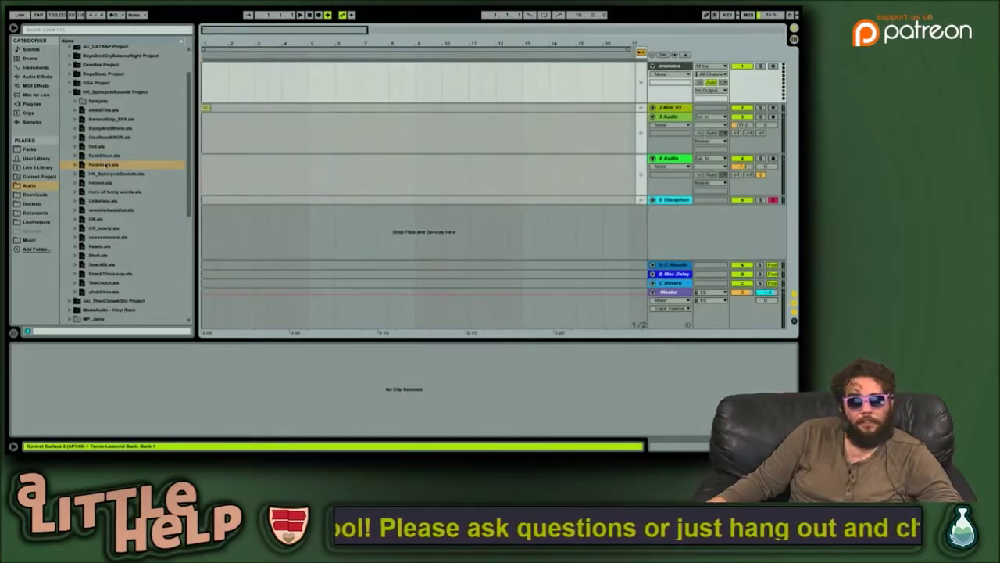
{"action": "key", "text": "Tab"}
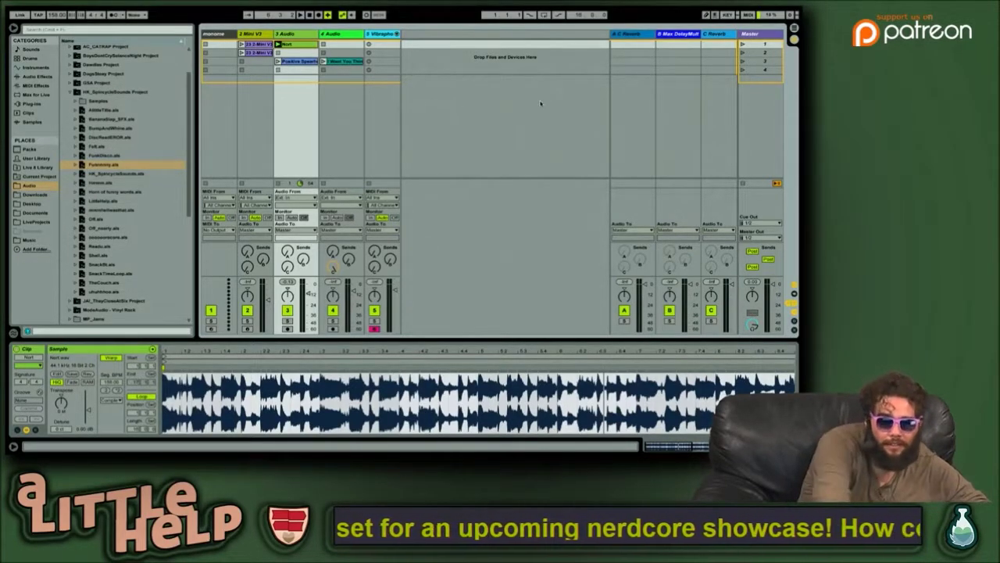
{"action": "key", "text": "Down"}
{"action": "key", "text": "Down"}
{"action": "key", "text": "Return"}
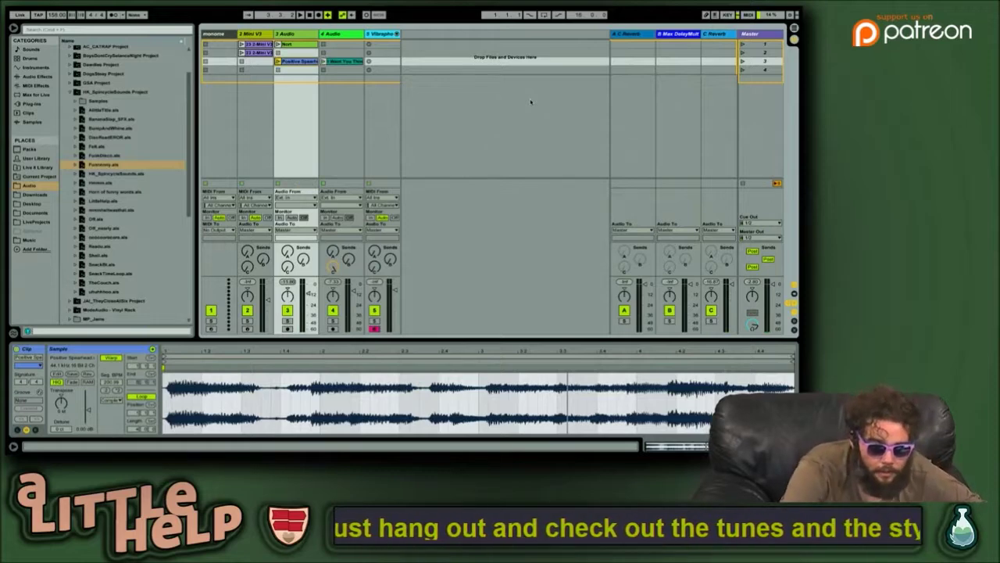
Step: Audition the first-scene and second-scene clips on the Mini V3 track
{"action": "key", "text": "Left"}
{"action": "key", "text": "Up"}
{"action": "key", "text": "Up"}
{"action": "key", "text": "Return"}
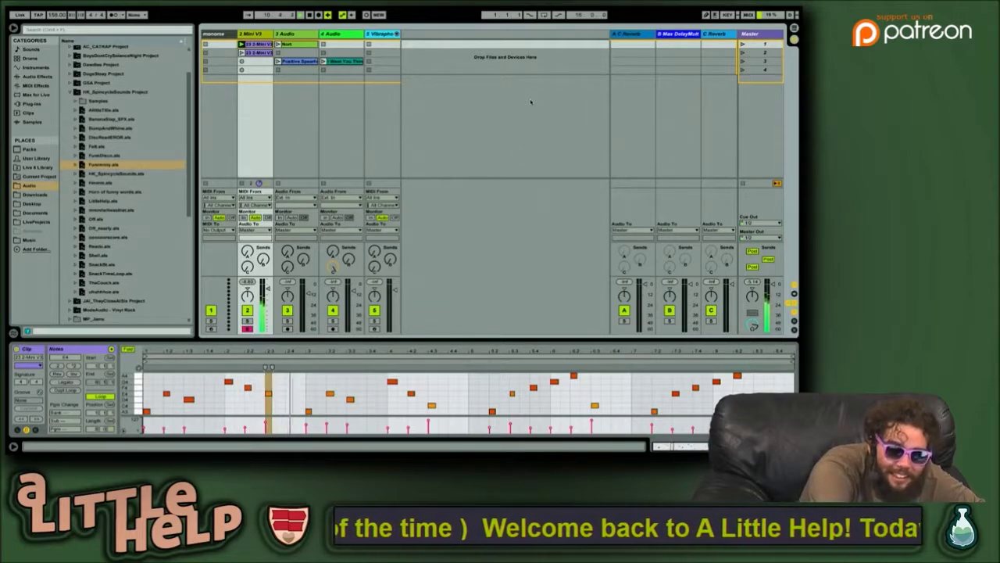
{"action": "key", "text": "Down"}
{"action": "key", "text": "Return"}
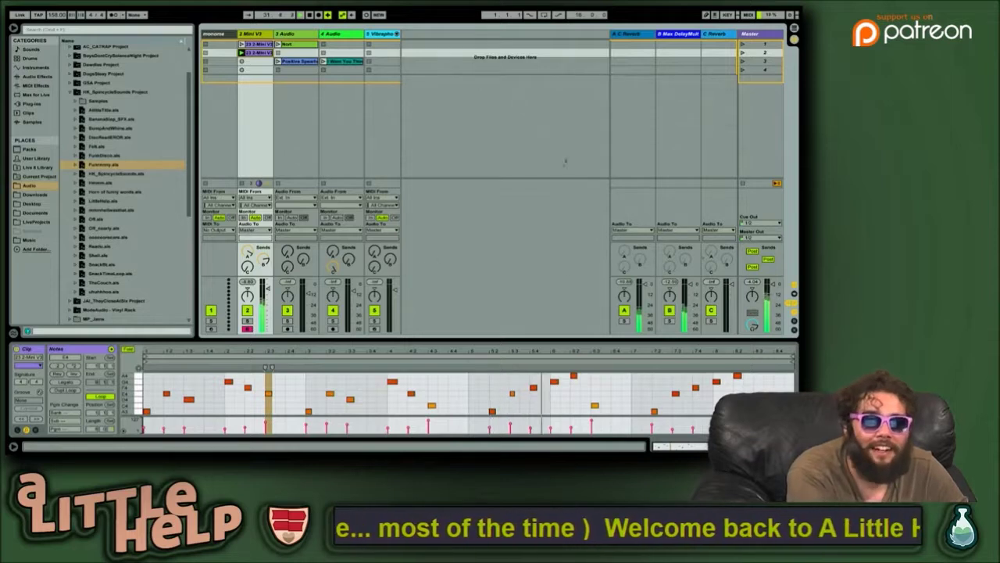
Step: Select the second Mini V3 clip, collapse HK_SpincycleSounds Project and LiveProjects, and look through the remaining Audio folders
{"action": "left_click", "coordinate": [425, 154]}
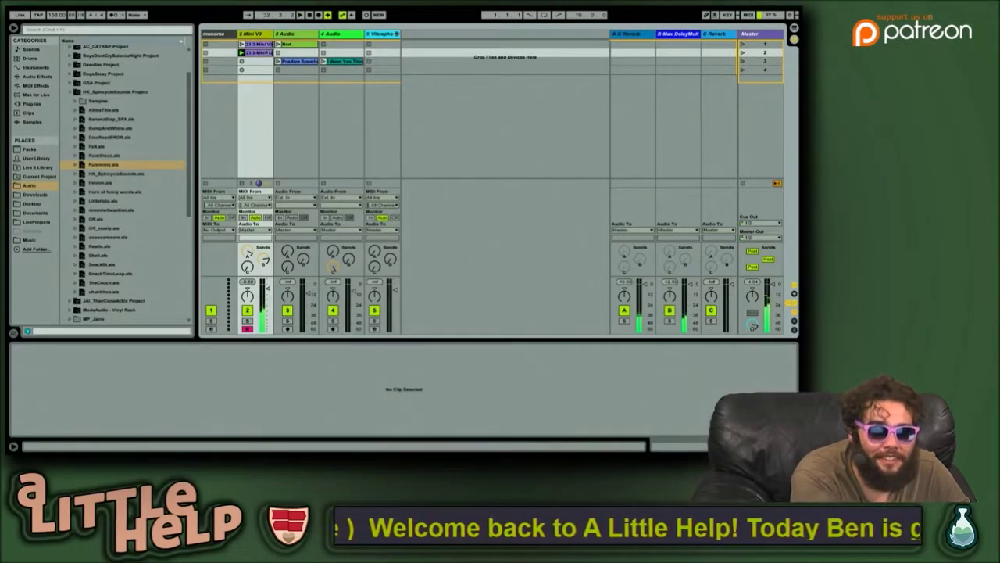
{"action": "left_click", "coordinate": [258, 52]}
{"action": "left_click", "coordinate": [72, 91]}
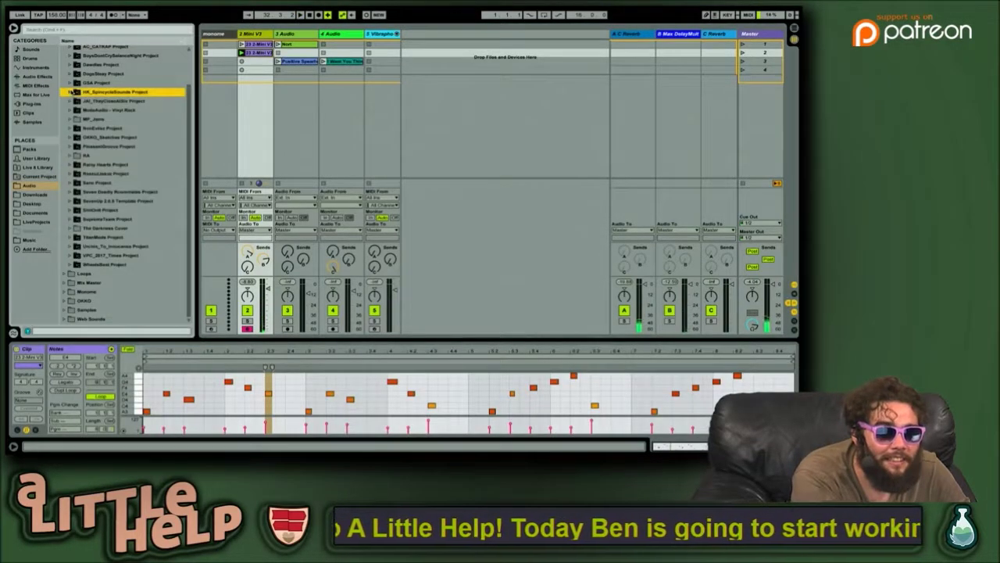
{"action": "key", "text": "Left"}
{"action": "key", "text": "Left"}
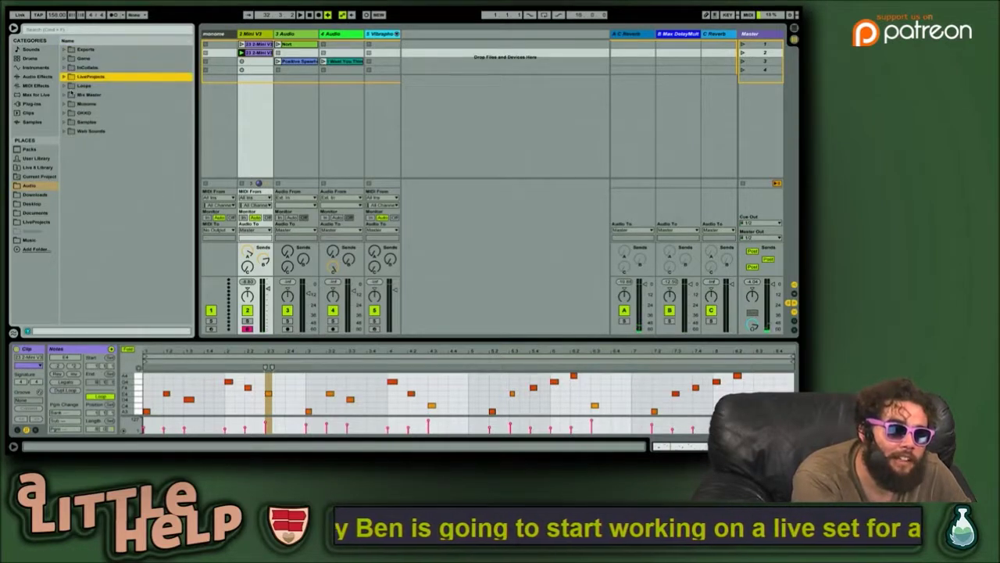
{"action": "key", "text": "Down"}
{"action": "key", "text": "Down"}
{"action": "key", "text": "Down"}
{"action": "key", "text": "Down"}
{"action": "key", "text": "Down"}
{"action": "key", "text": "Down"}
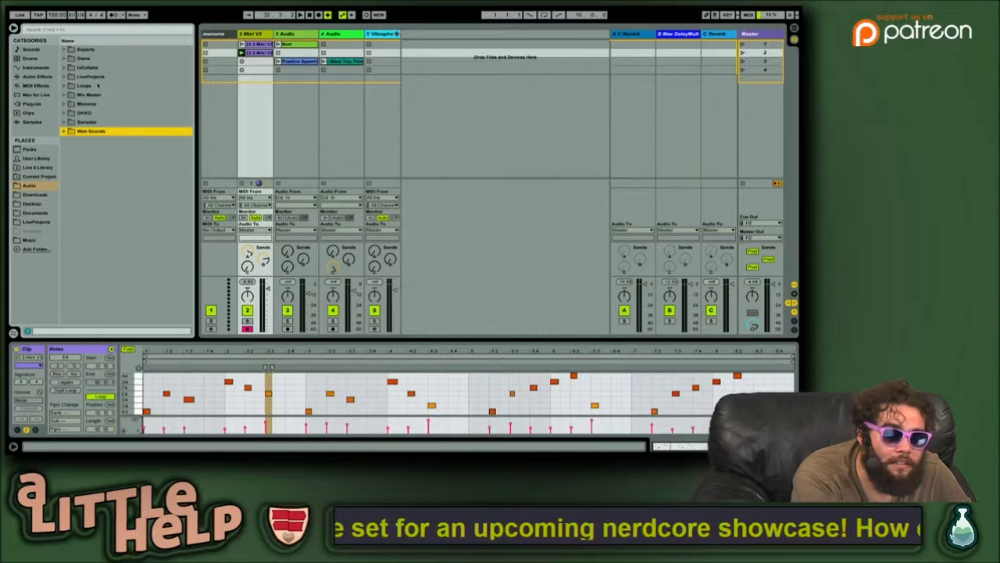
Step: Expand AC_CATRAP Project inside LiveProjects and create a folder named Clips in it
{"action": "double_click", "coordinate": [97, 79]}
{"action": "key", "text": "Down"}
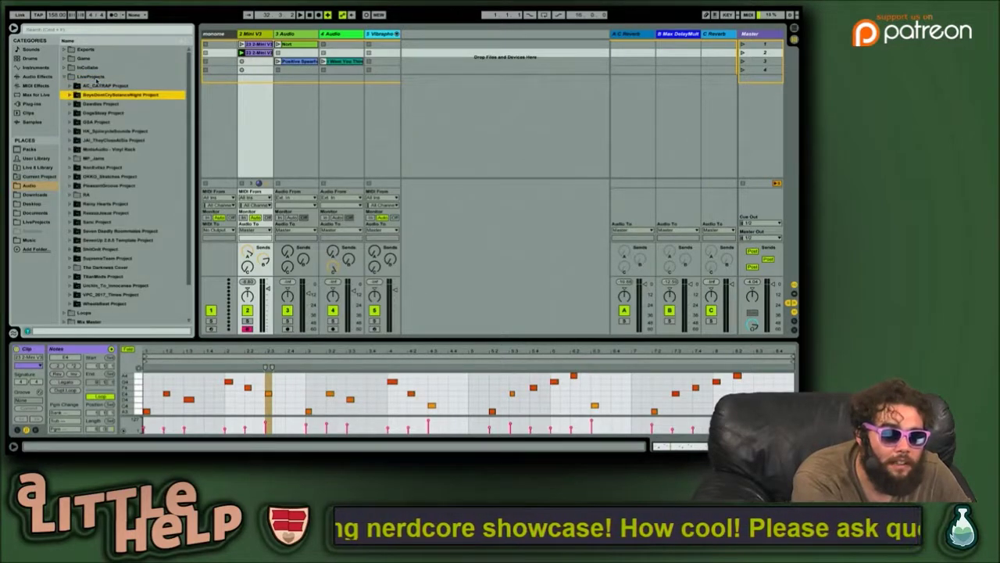
{"action": "key", "text": "Right"}
{"action": "key", "text": "Down"}
{"action": "key", "text": "Up"}
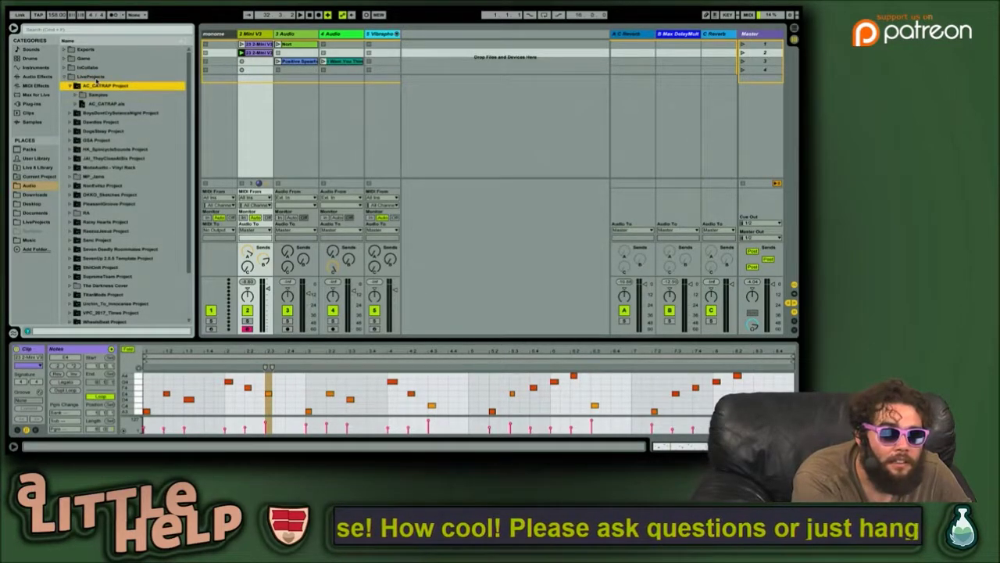
{"action": "right_click", "coordinate": [106, 86]}
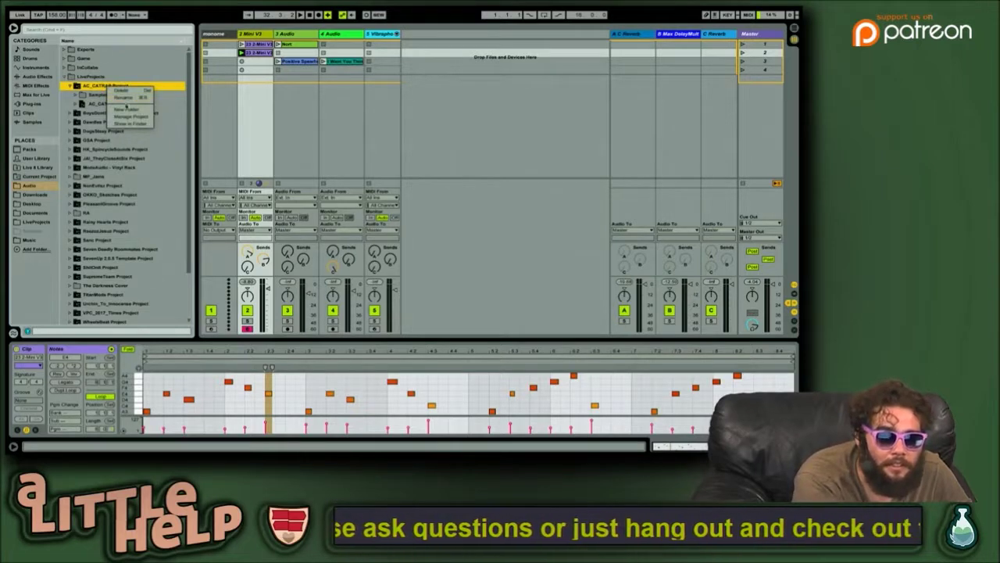
{"action": "left_click", "coordinate": [122, 110]}
{"action": "type", "text": "Clips"}
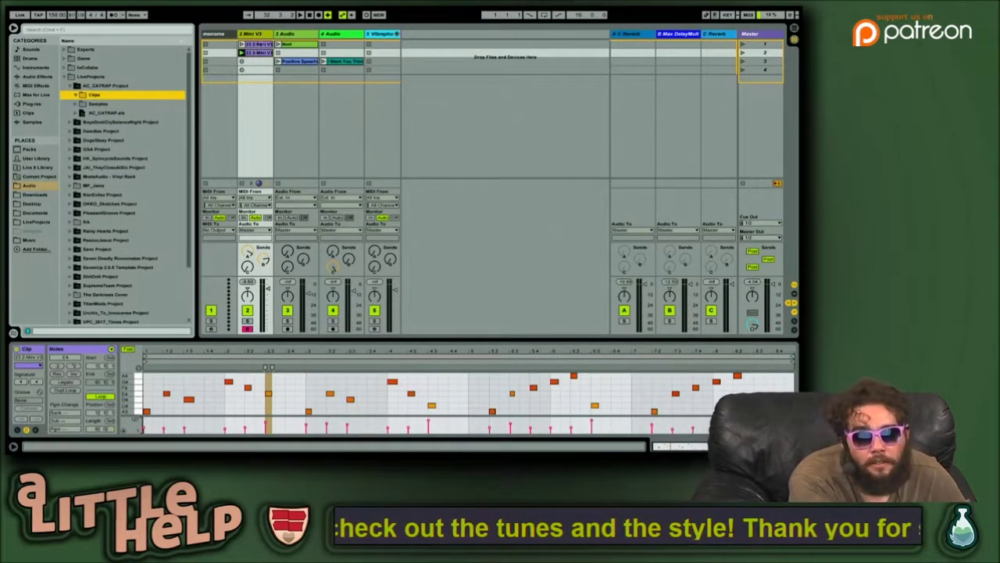
Step: Save the second Mini V3 clip and the first-scene clip of track 3 Audio into the Clips folder under their suggested names
{"action": "left_click_drag", "start_coordinate": [255, 52], "coordinate": [103, 95]}
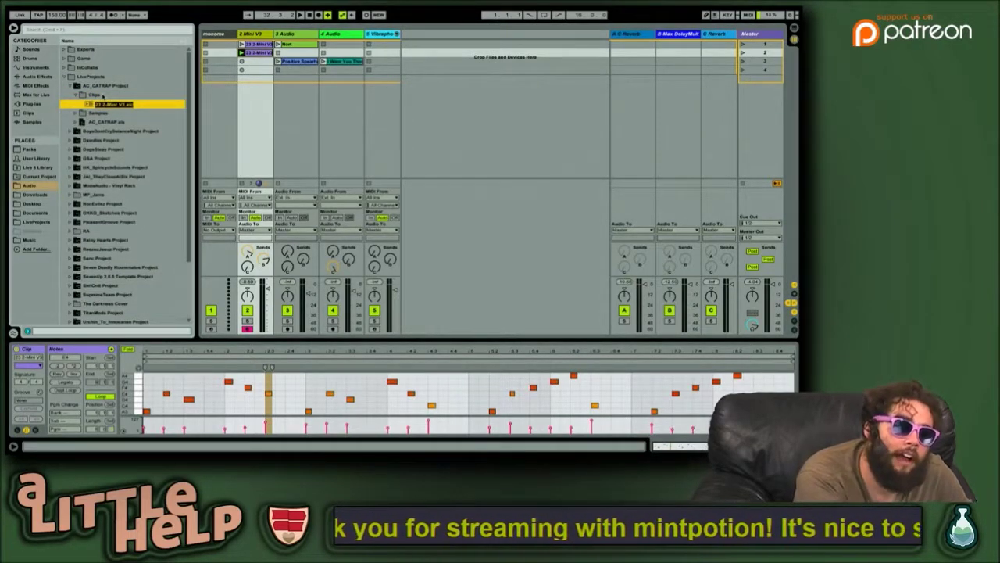
{"action": "key", "text": "Return"}
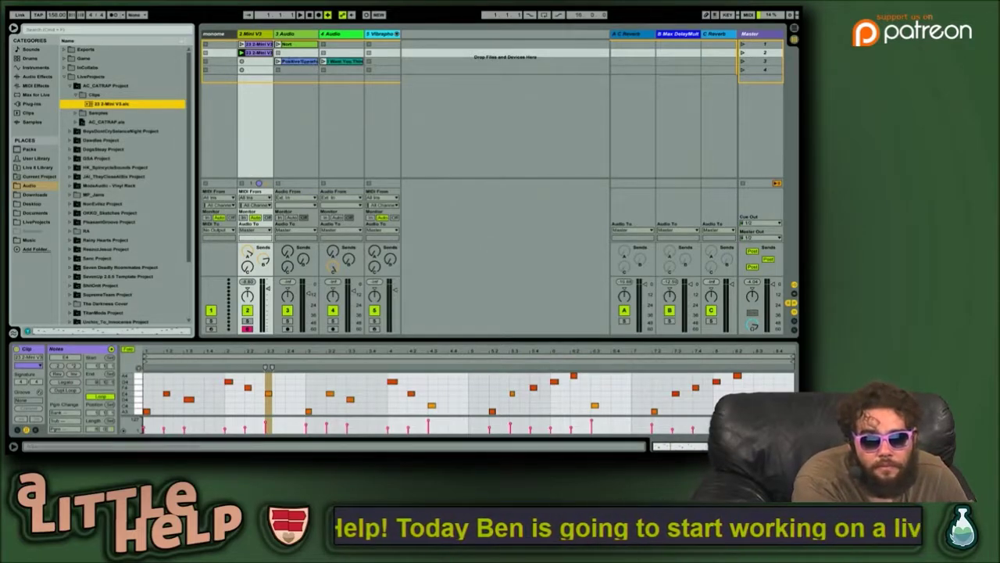
{"action": "left_click", "coordinate": [296, 45]}
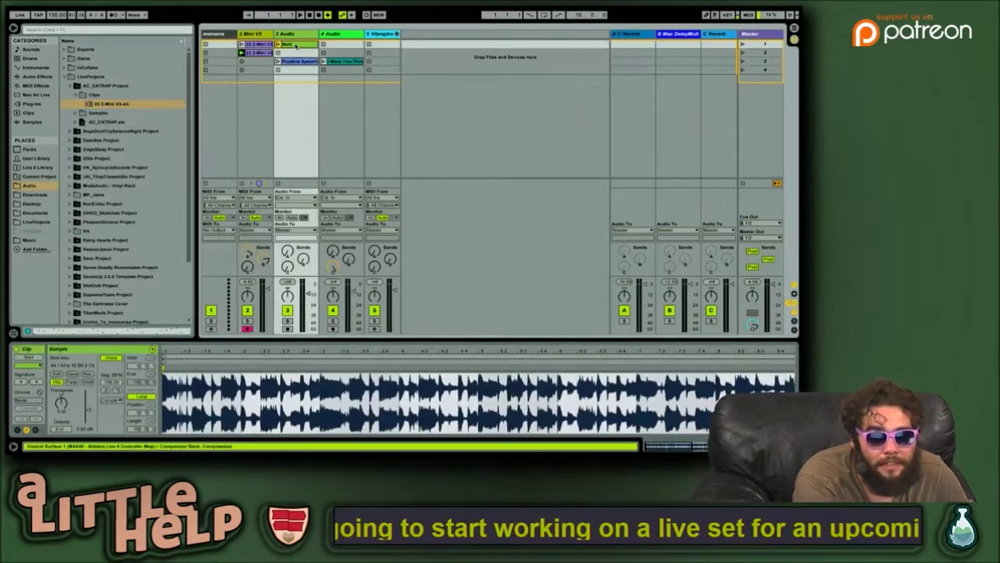
{"action": "left_click", "coordinate": [94, 94]}
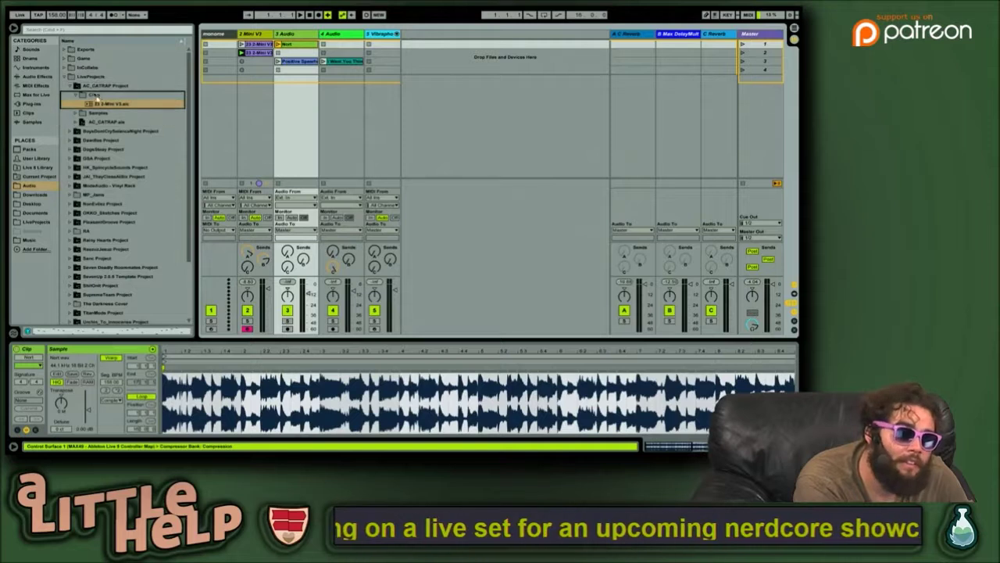
{"action": "left_click_drag", "start_coordinate": [97, 95], "coordinate": [99, 97]}
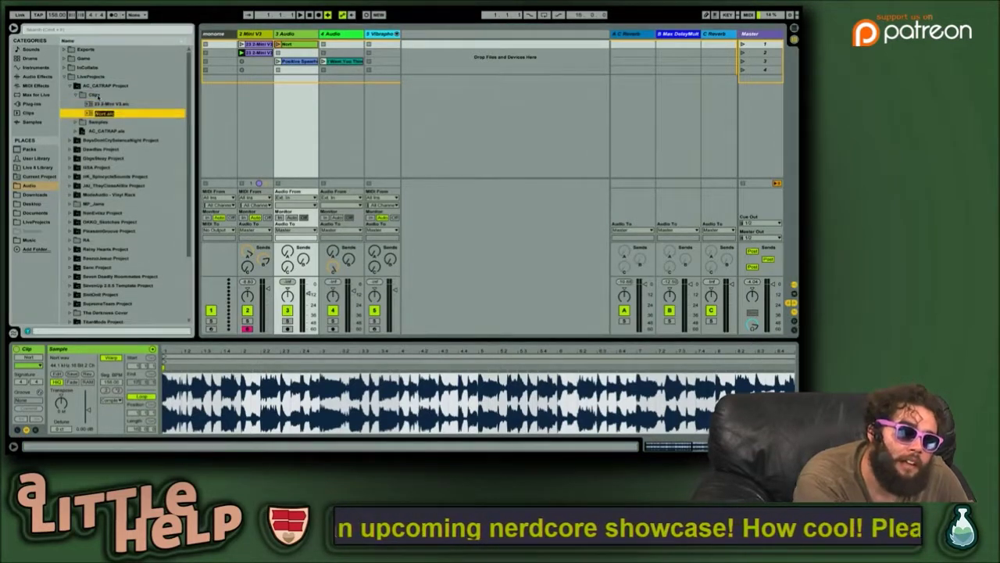
{"action": "key", "text": "Return"}
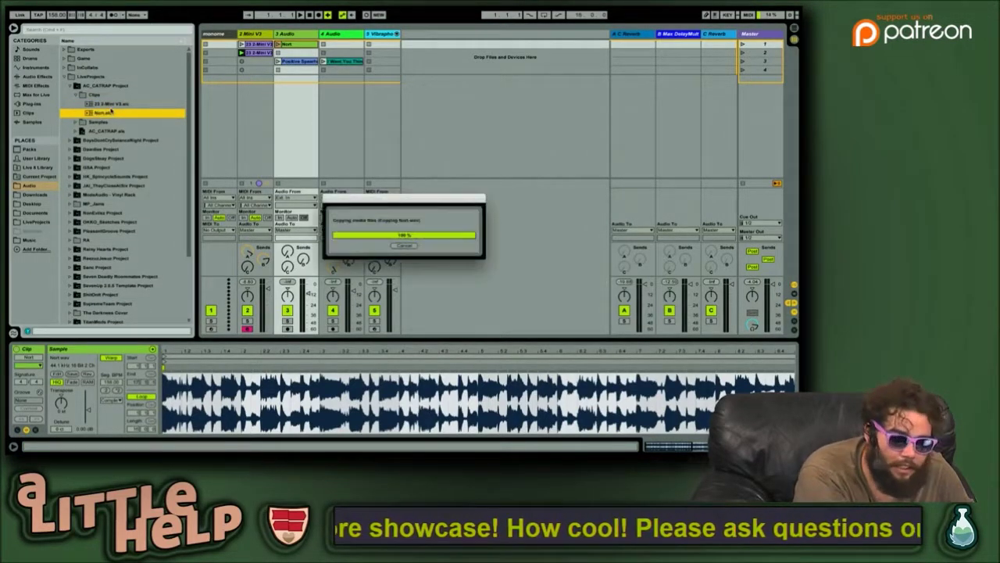
{"action": "key", "text": "shift+Tab"}
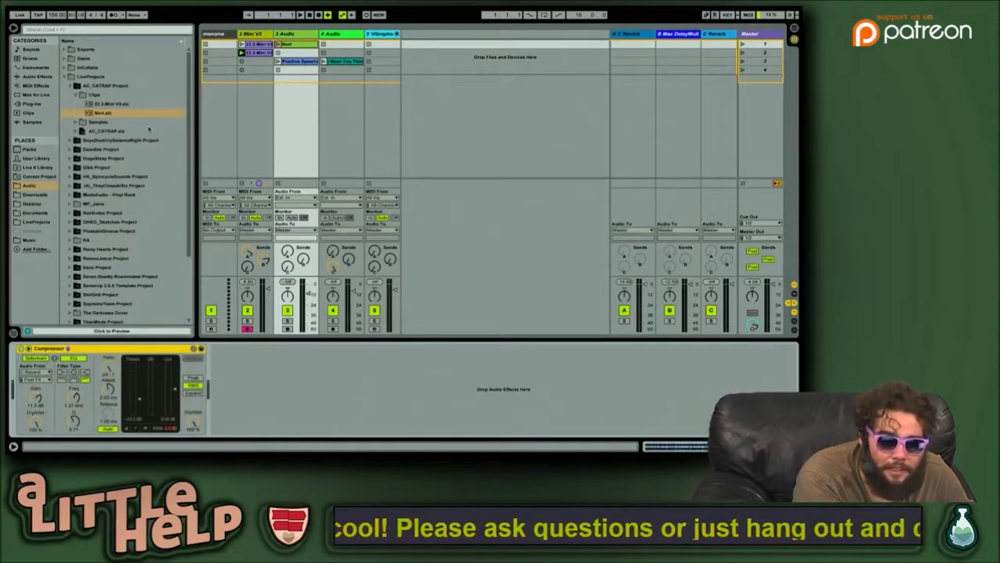
{"action": "key", "text": "shift+Tab"}
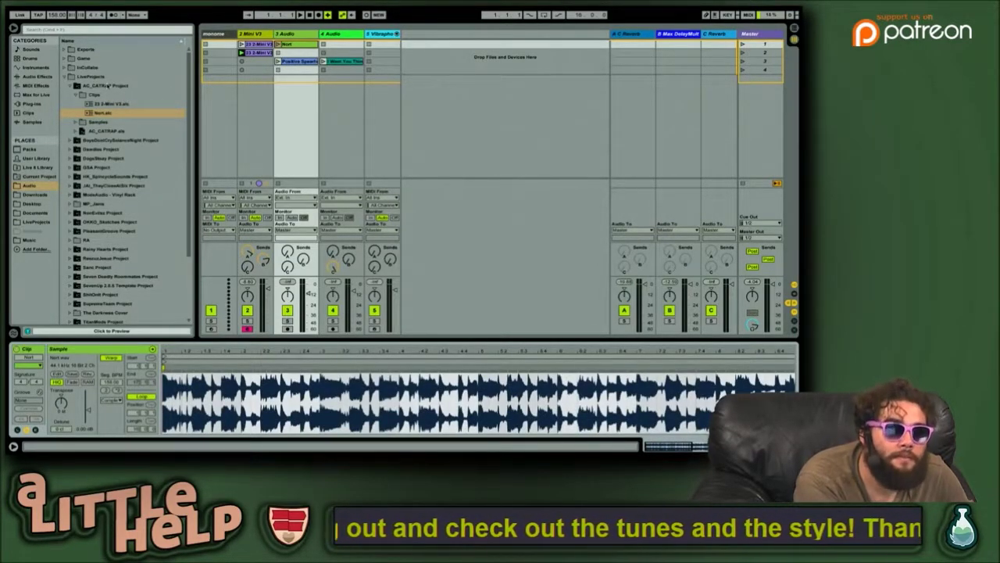
Step: Look through the contents of the project folder directly below AC_CATRAP Project, and collapse it again
{"action": "left_click", "coordinate": [131, 141]}
{"action": "key", "text": "Right"}
{"action": "key", "text": "Down"}
{"action": "key", "text": "Down"}
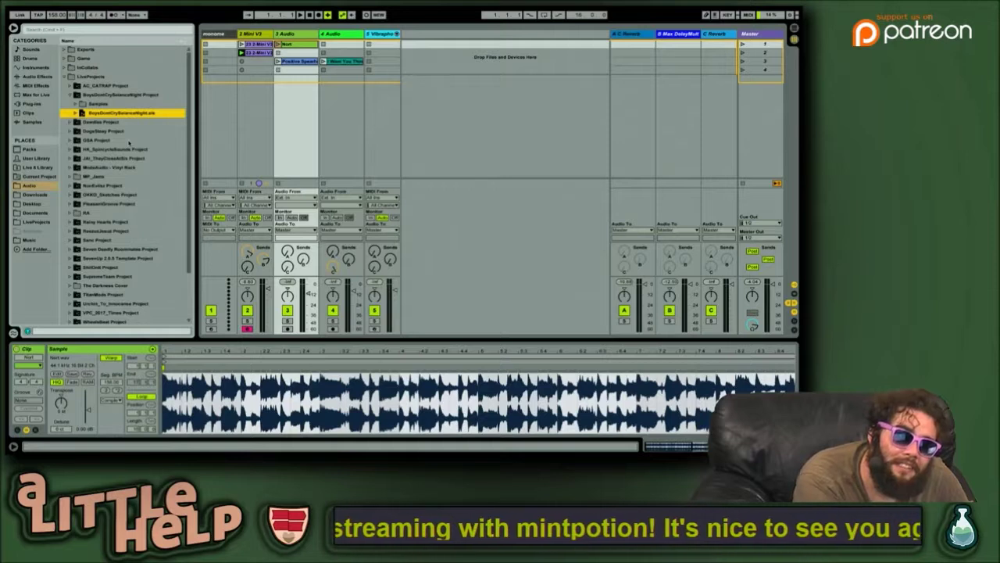
{"action": "key", "text": "Left"}
{"action": "key", "text": "Left"}
Step: Expand Dawdles Project inside LiveProjects and look through its folders and first set files
{"action": "key", "text": "Down"}
{"action": "key", "text": "Right"}
{"action": "key", "text": "Down"}
{"action": "key", "text": "Down"}
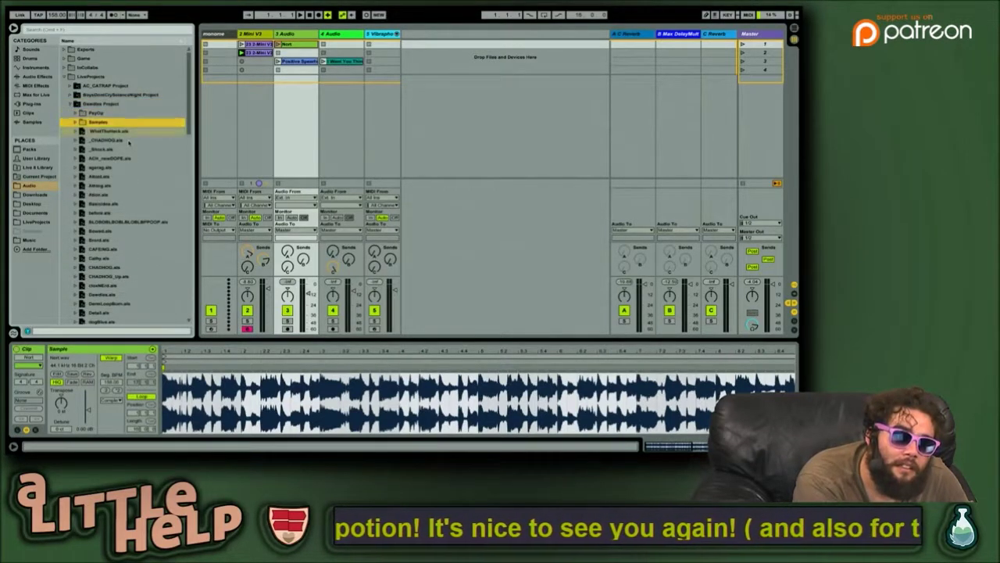
{"action": "key", "text": "Up"}
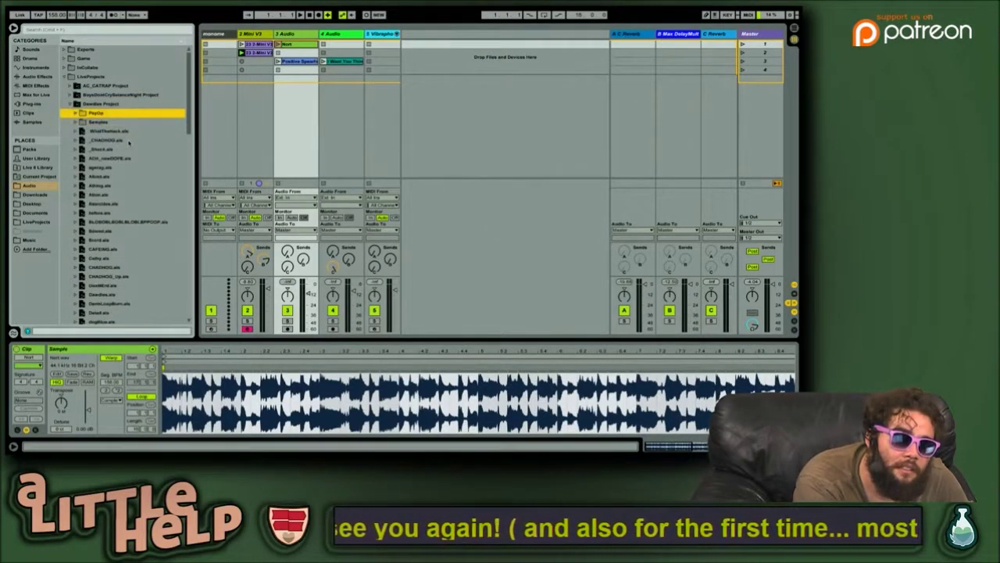
{"action": "key", "text": "Down"}
{"action": "key", "text": "Down"}
{"action": "key", "text": "Down"}
{"action": "key", "text": "Up"}
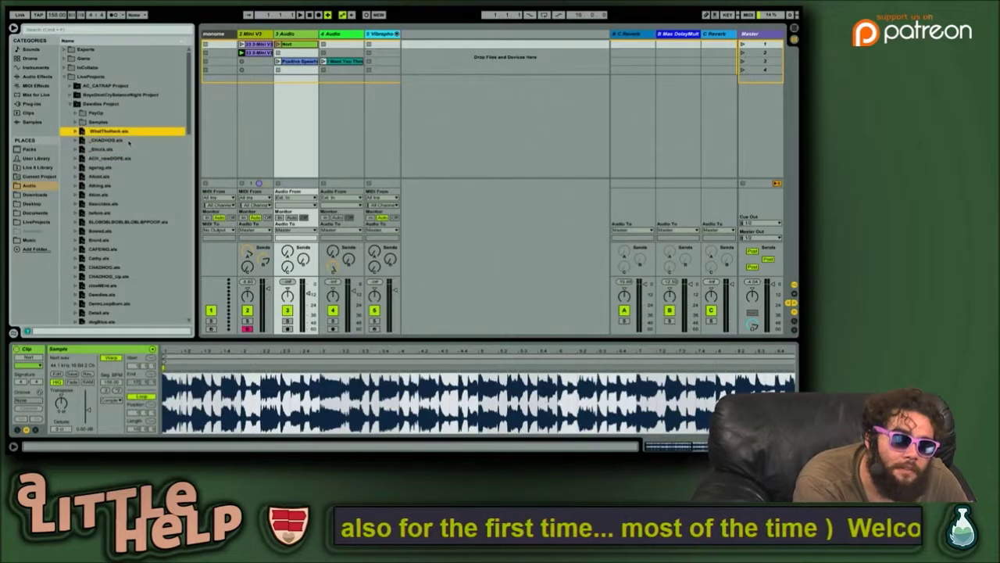
{"action": "key", "text": "Down"}
{"action": "key", "text": "Down"}
{"action": "key", "text": "Down"}
{"action": "key", "text": "Down"}
{"action": "key", "text": "Down"}
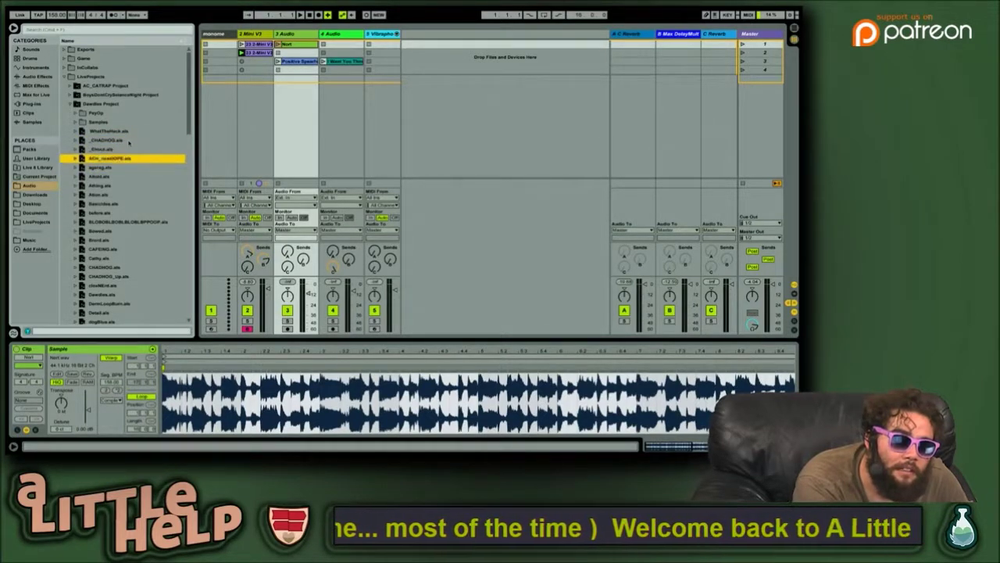
Step: Look a little further down the Dawdles Project sets and open Altoid.als
{"action": "key", "text": "Down"}
{"action": "key", "text": "Down"}
{"action": "key", "text": "Down"}
{"action": "key", "text": "Down"}
{"action": "key", "text": "Down"}
{"action": "key", "text": "Up"}
{"action": "key", "text": "Up"}
{"action": "key", "text": "Up"}
{"action": "key", "text": "Up"}
{"action": "key", "text": "Up"}
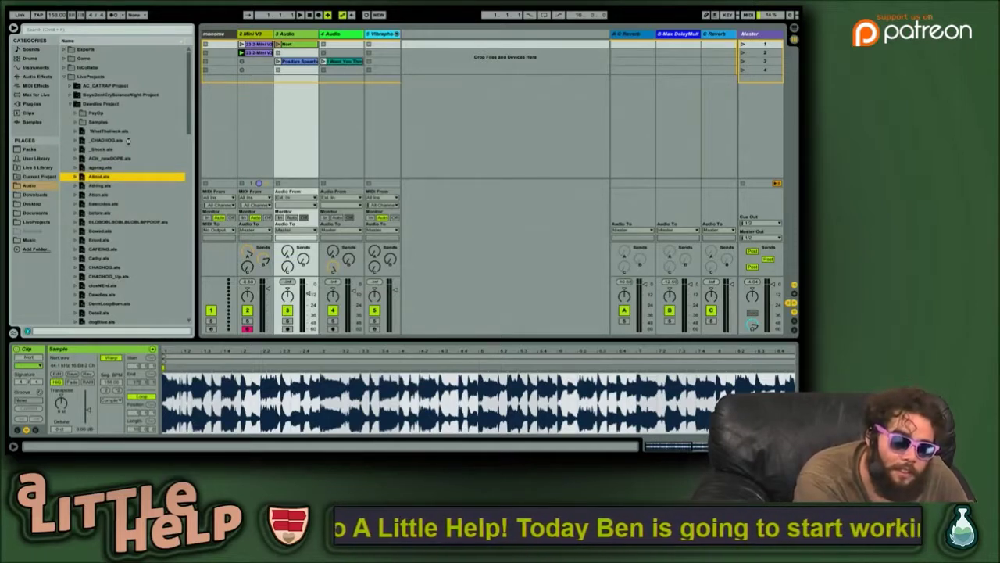
{"action": "key", "text": "Return"}
{"action": "key", "text": "Right"}
{"action": "key", "text": "Return"}
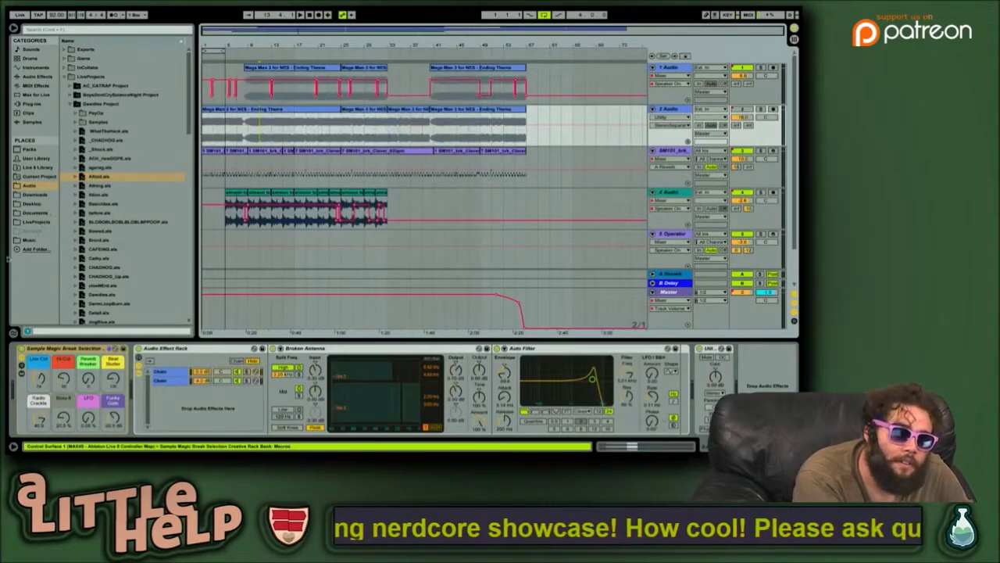
Step: Add the AC_CATRAP Project folder from LiveProjects to the browser's places, check its contents, and return to the Audio folder
{"action": "left_click", "coordinate": [36, 249]}
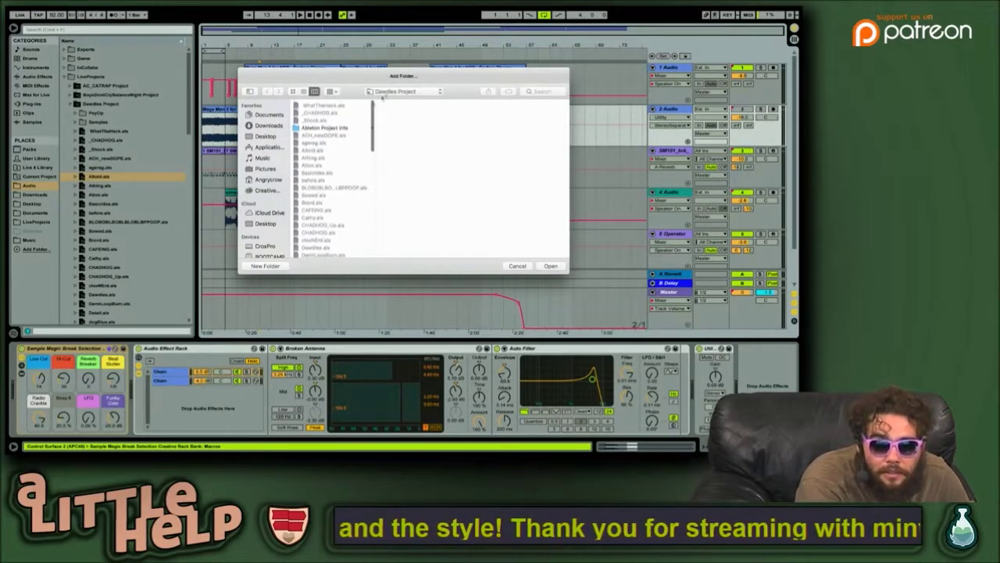
{"action": "left_click", "coordinate": [408, 91]}
{"action": "left_click", "coordinate": [396, 100]}
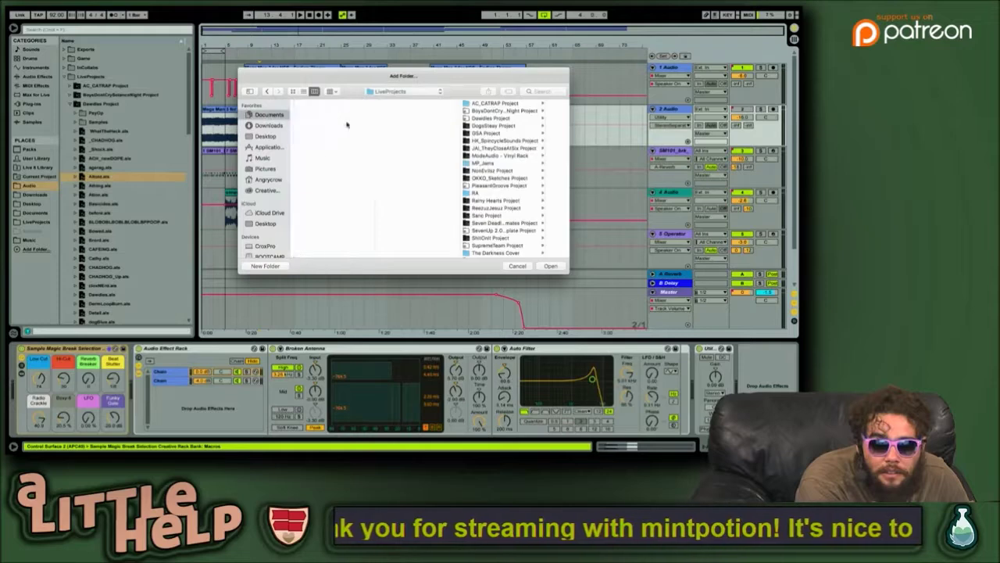
{"action": "left_click", "coordinate": [504, 104]}
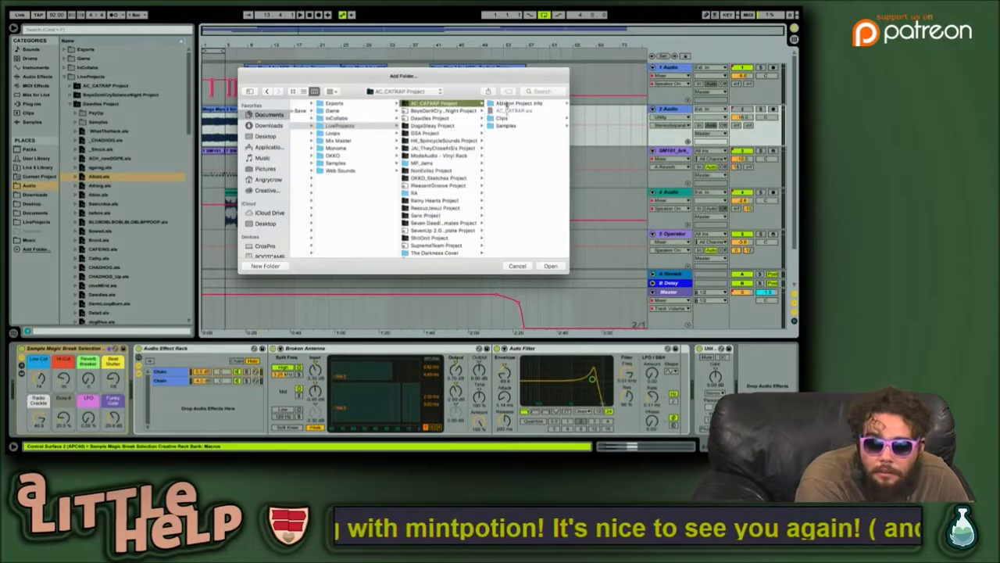
{"action": "left_click", "coordinate": [550, 266]}
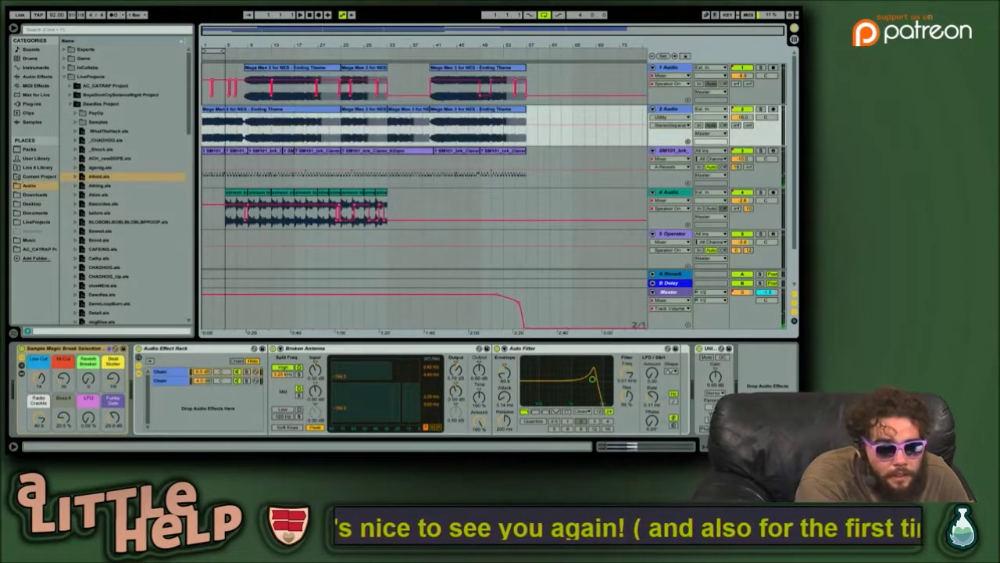
{"action": "left_click", "coordinate": [41, 248]}
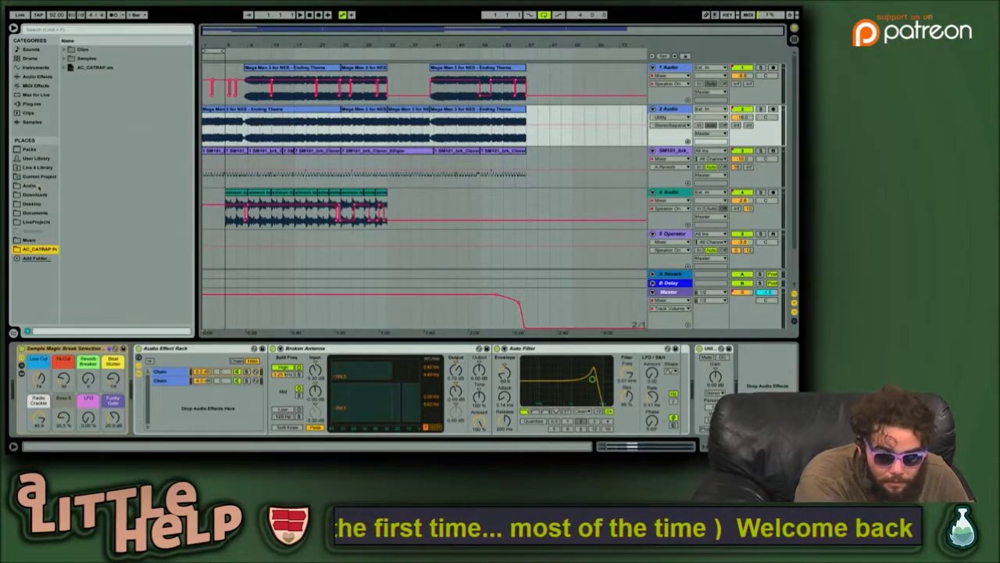
{"action": "left_click", "coordinate": [31, 185]}
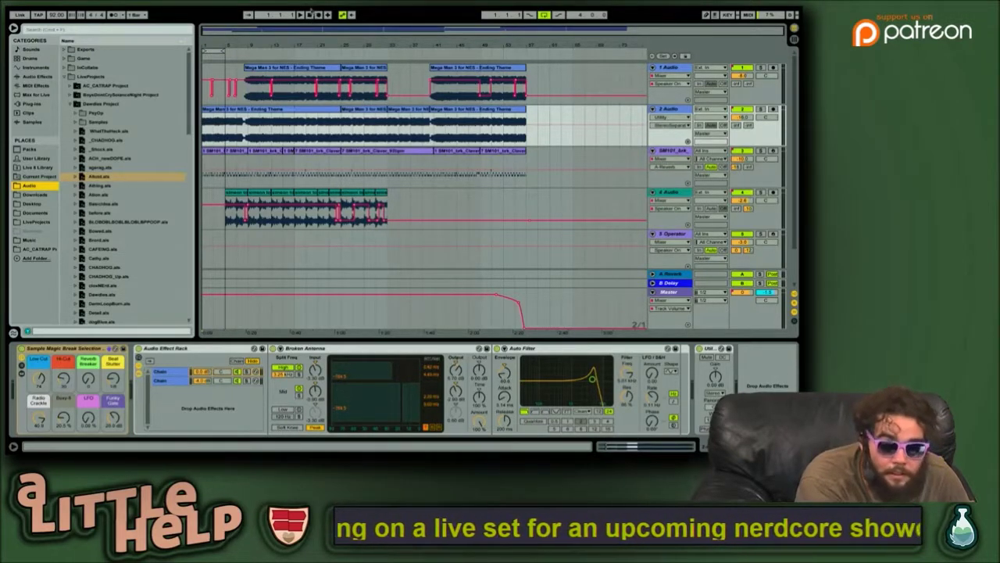
Step: Play the Altoid arrangement to audition its tracks, soloing track 2 Audio, and select an empty spot on track 4 Audio
{"action": "left_click", "coordinate": [309, 14]}
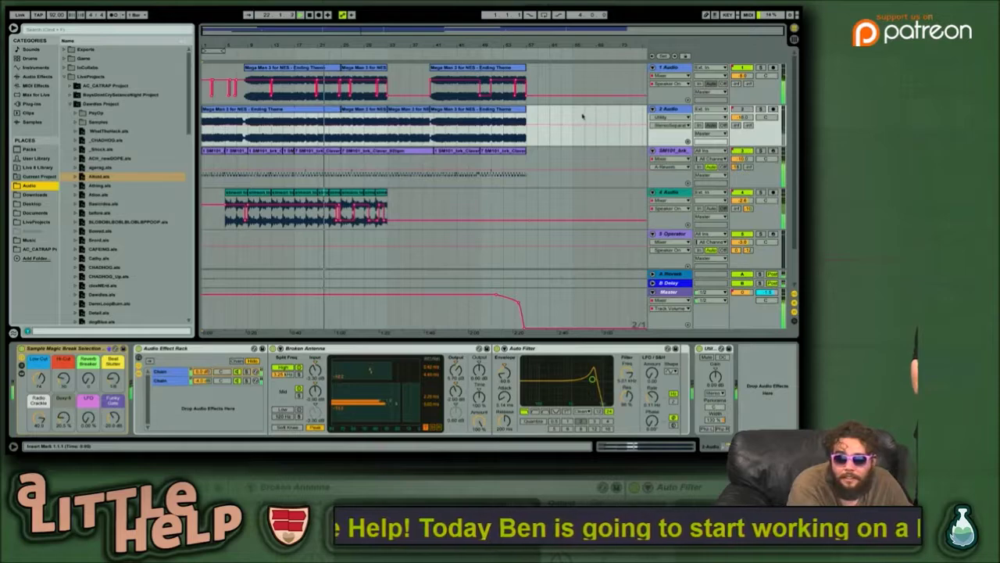
{"action": "left_click", "coordinate": [761, 110]}
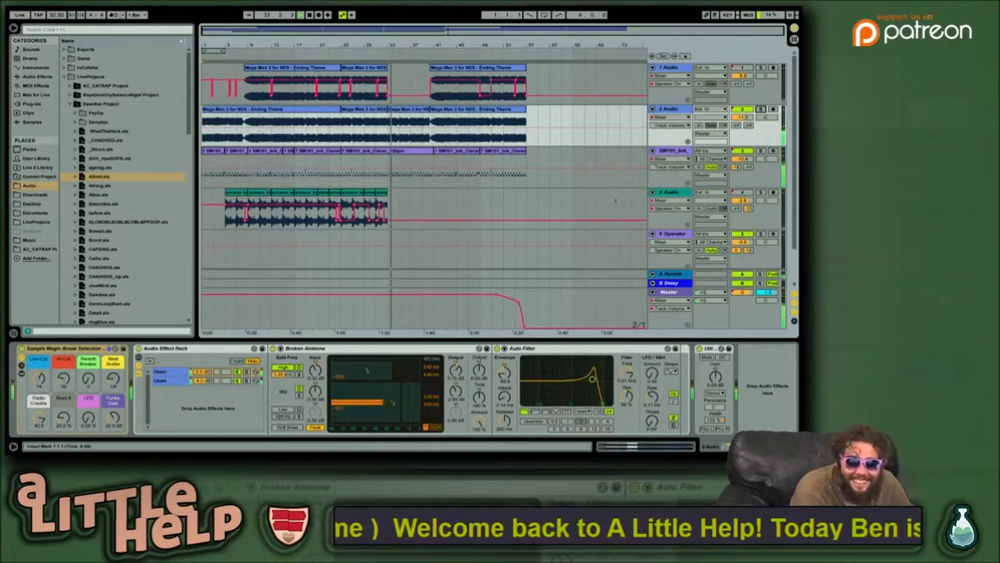
{"action": "left_click", "coordinate": [422, 196]}
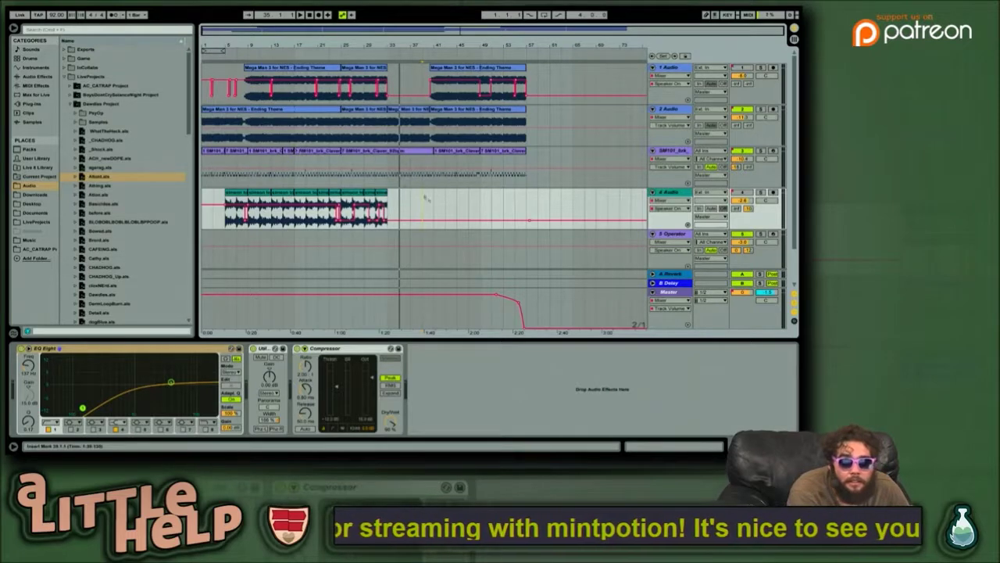
Step: Open Athing.als from Dawdles Project without saving the changes to Altoid
{"action": "left_click", "coordinate": [108, 186]}
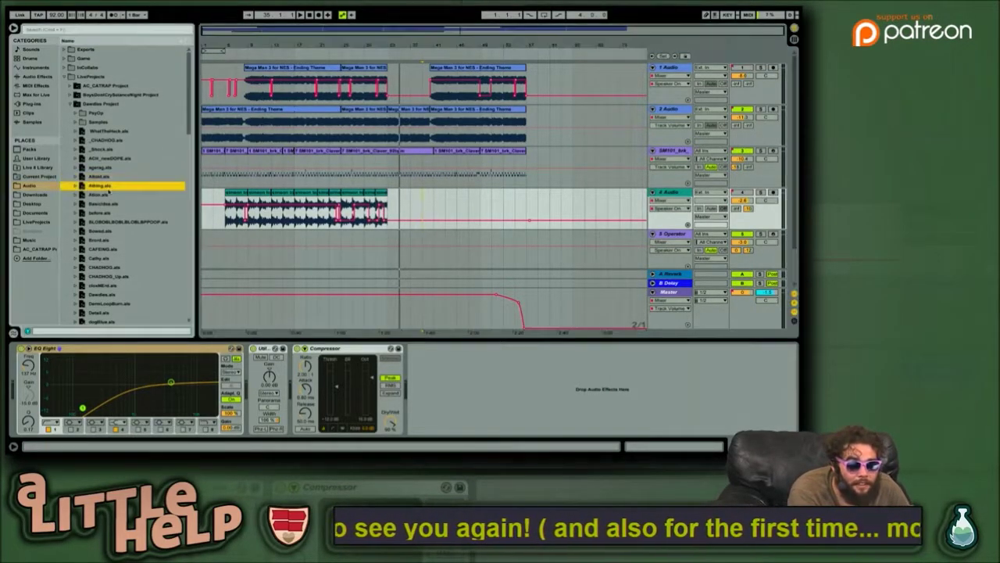
{"action": "double_click", "coordinate": [108, 188]}
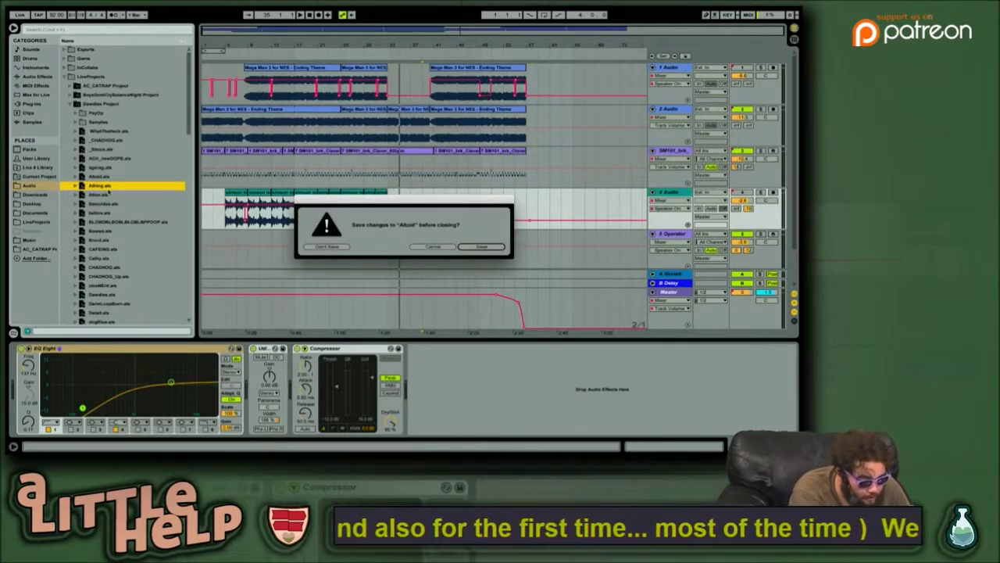
{"action": "key", "text": "Left"}
{"action": "key", "text": "Left"}
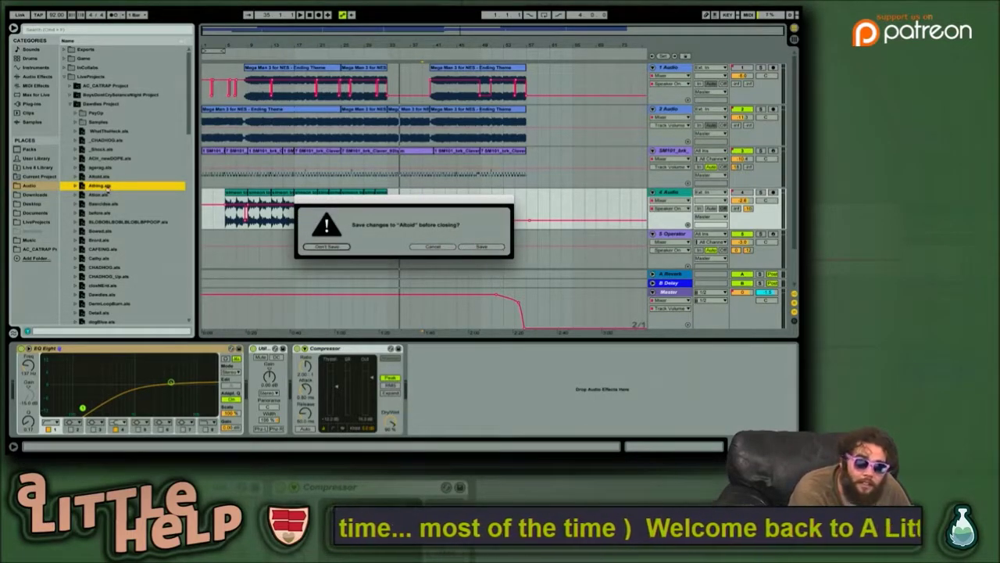
{"action": "key", "text": "space"}
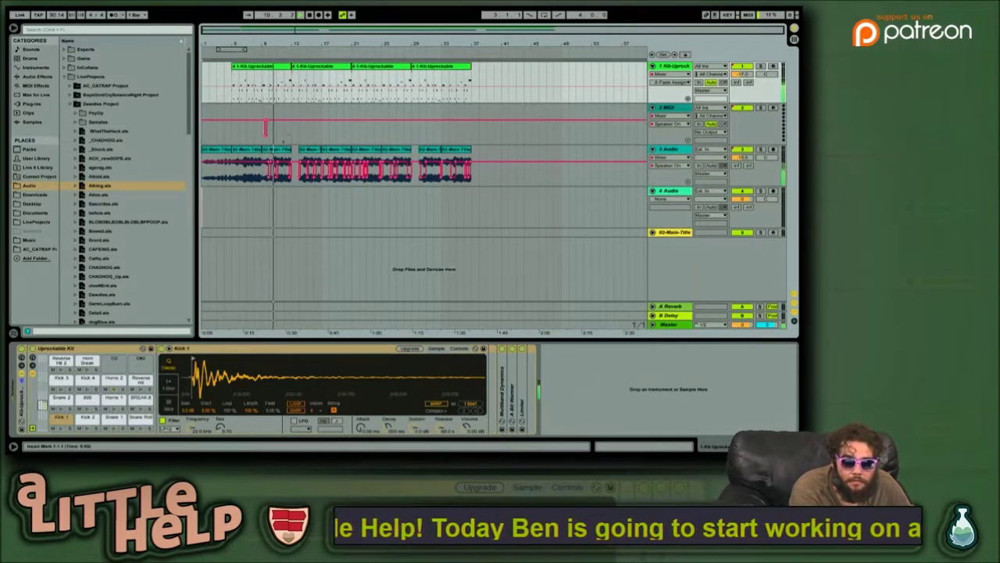
Step: Compare the Arrangement and Session views of the Athing set, and launch scene 1 in Session view
{"action": "key", "text": "Tab"}
{"action": "key", "text": "Tab"}
{"action": "key", "text": "Tab"}
{"action": "key", "text": "Tab"}
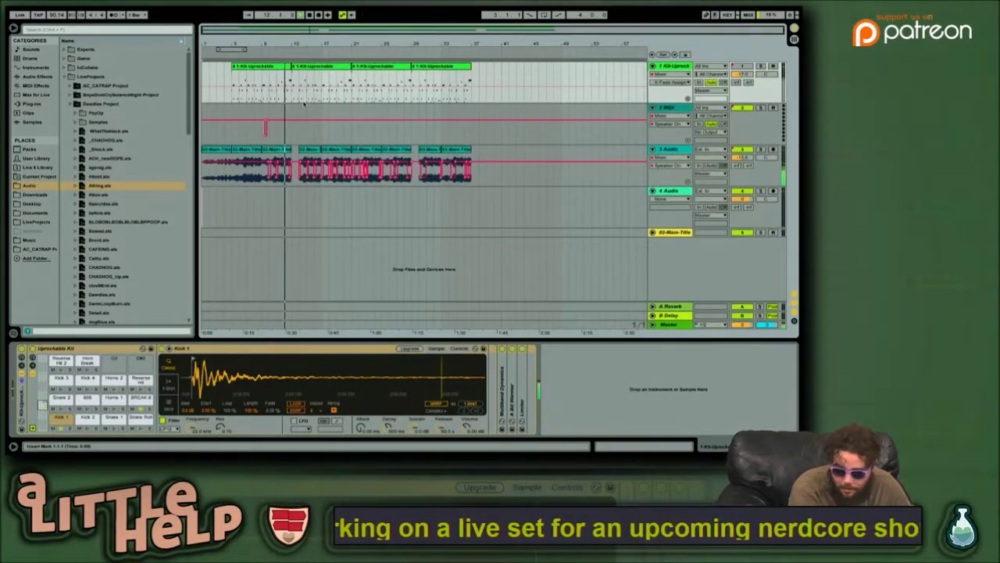
{"action": "key", "text": "Tab"}
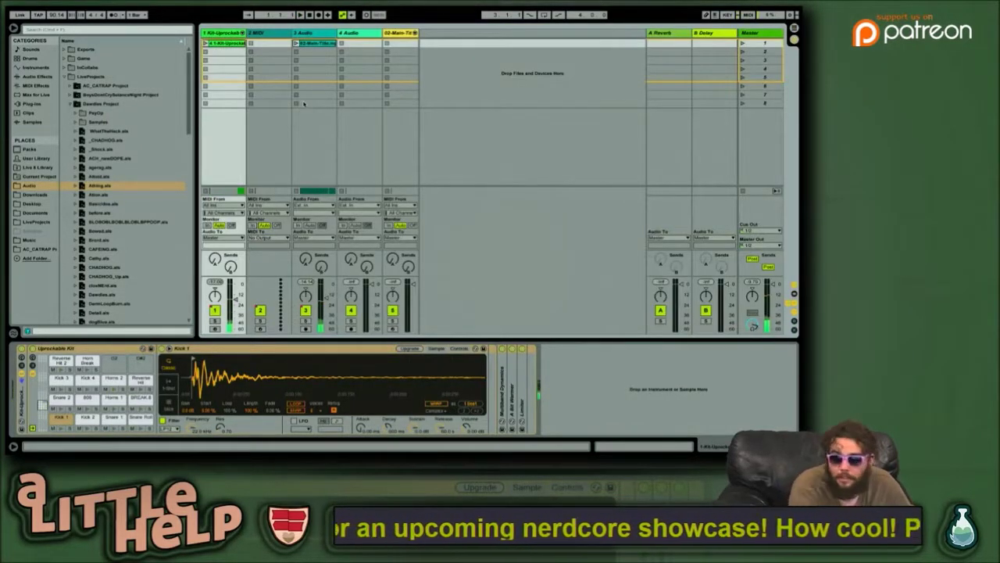
{"action": "left_click", "coordinate": [304, 104]}
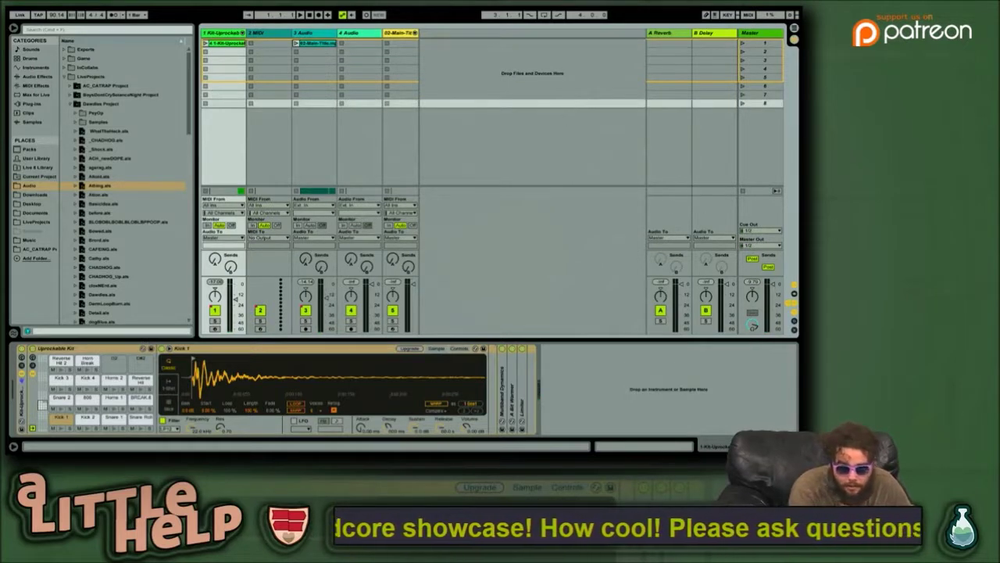
{"action": "left_click", "coordinate": [743, 43]}
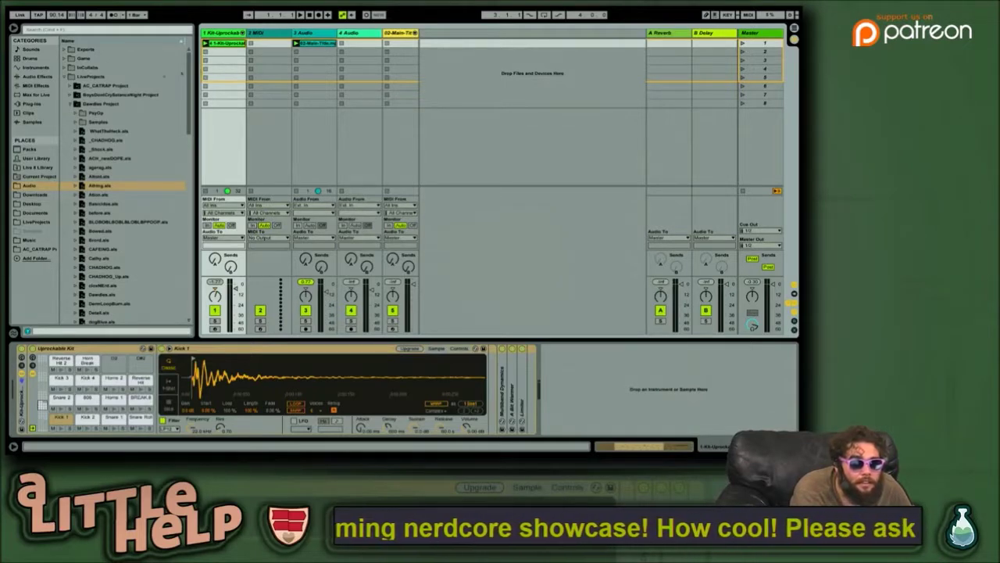
Step: Save the first-scene clips of tracks 1 to 3 into the Clips folder of AC_CATRAP Project under the suggested name
{"action": "left_click", "coordinate": [25, 249]}
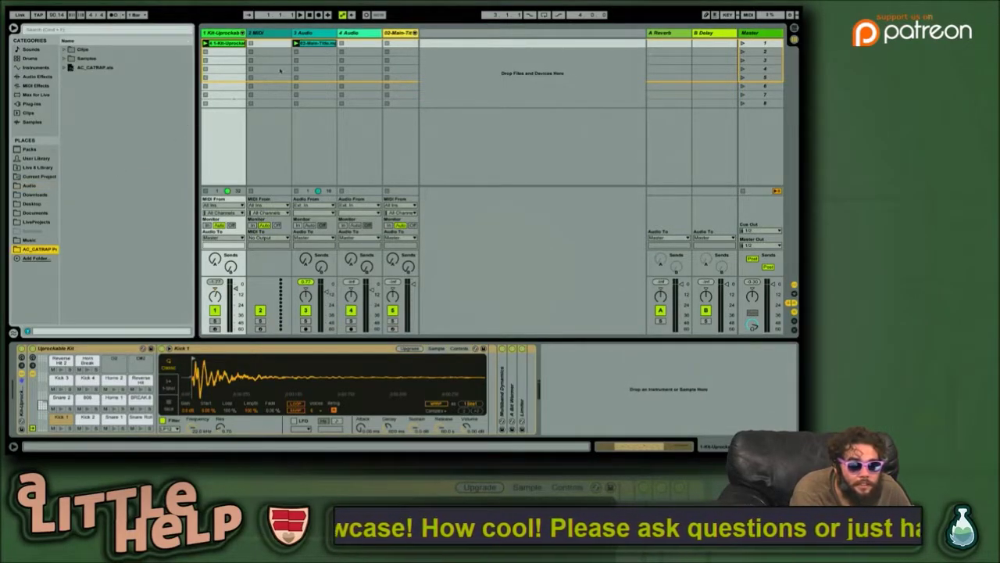
{"action": "left_click", "coordinate": [321, 43]}
{"action": "left_click", "coordinate": [238, 42], "text": "shift"}
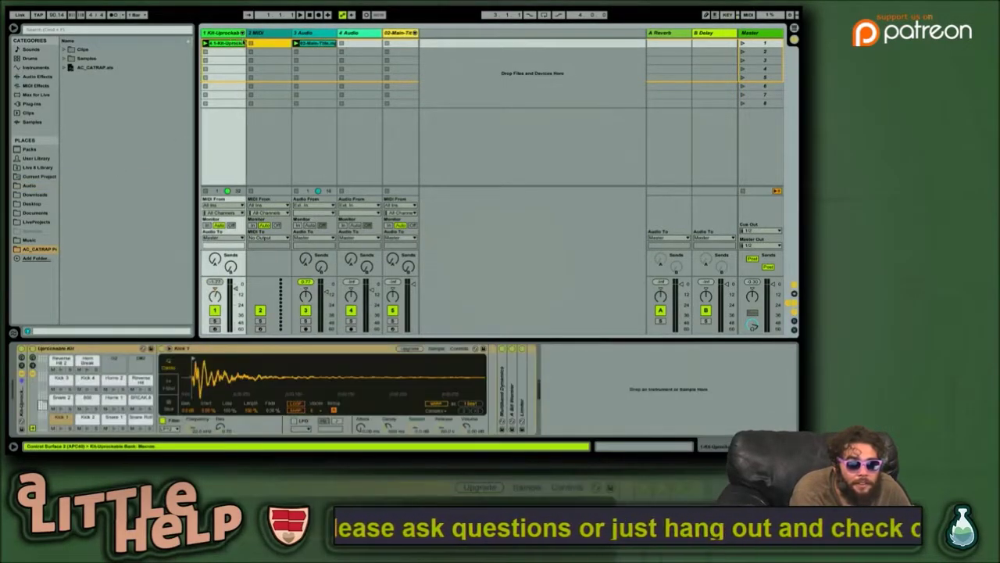
{"action": "left_click", "coordinate": [92, 50]}
{"action": "left_click_drag", "start_coordinate": [95, 56], "coordinate": [93, 52]}
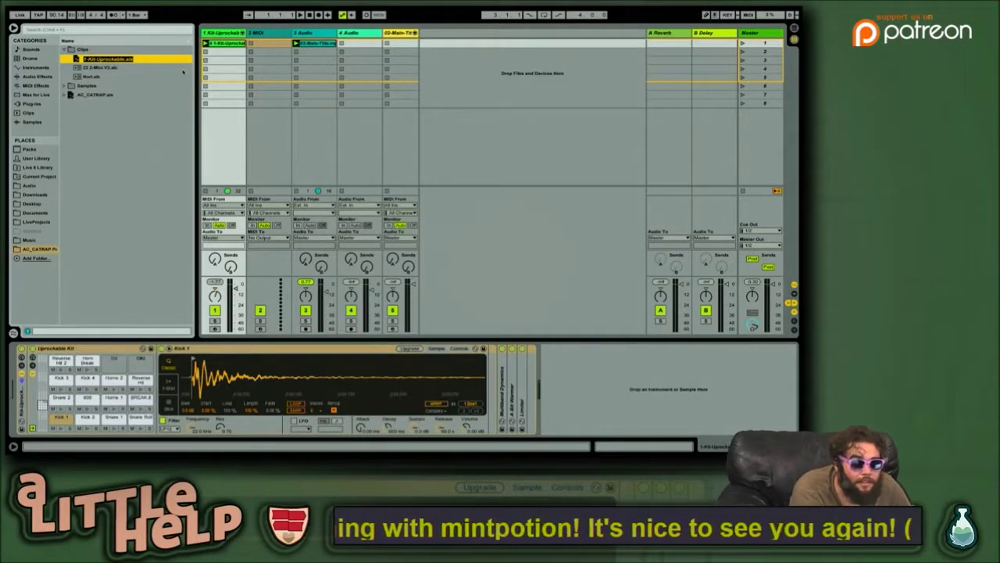
{"action": "key", "text": "Return"}
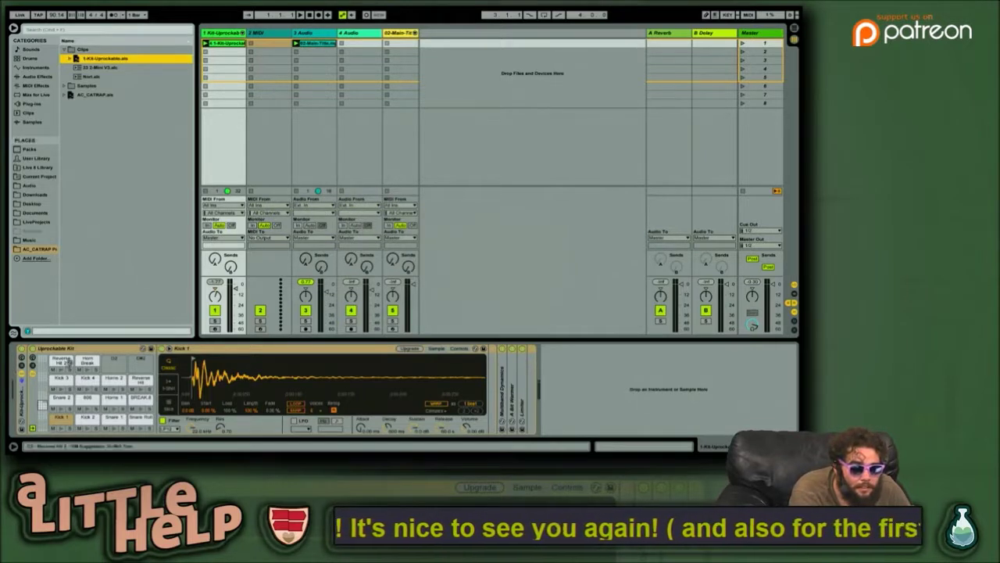
{"action": "left_click", "coordinate": [100, 351]}
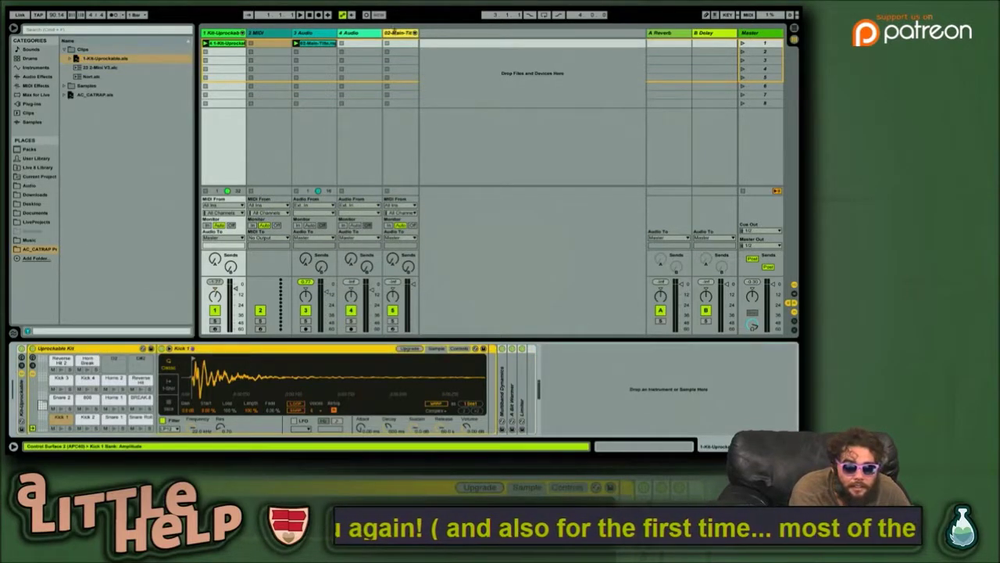
{"action": "left_click", "coordinate": [269, 44]}
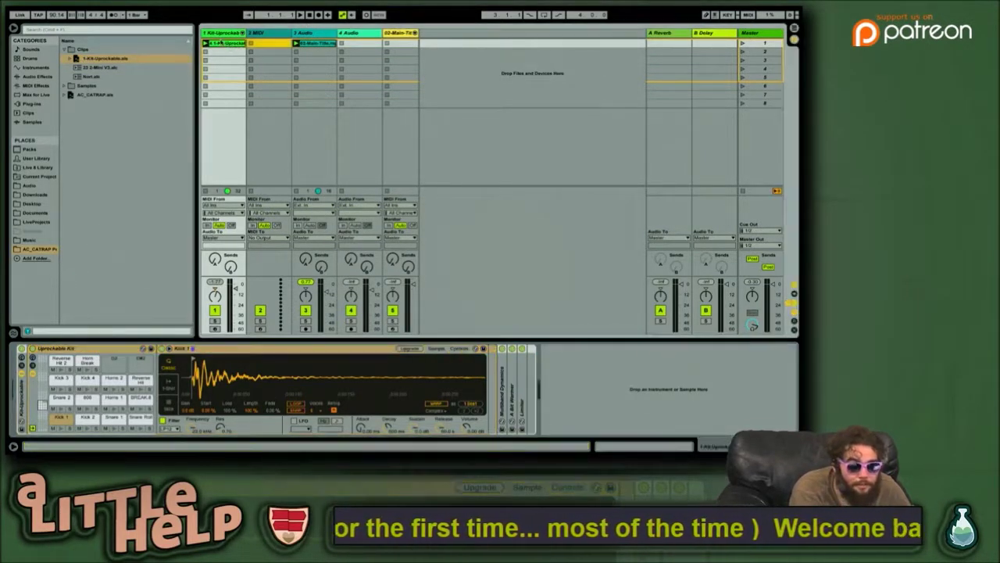
Step: Open Ation.als from Dawdles Project in the Audio folder without saving the changes to Athing
{"action": "left_click", "coordinate": [35, 185]}
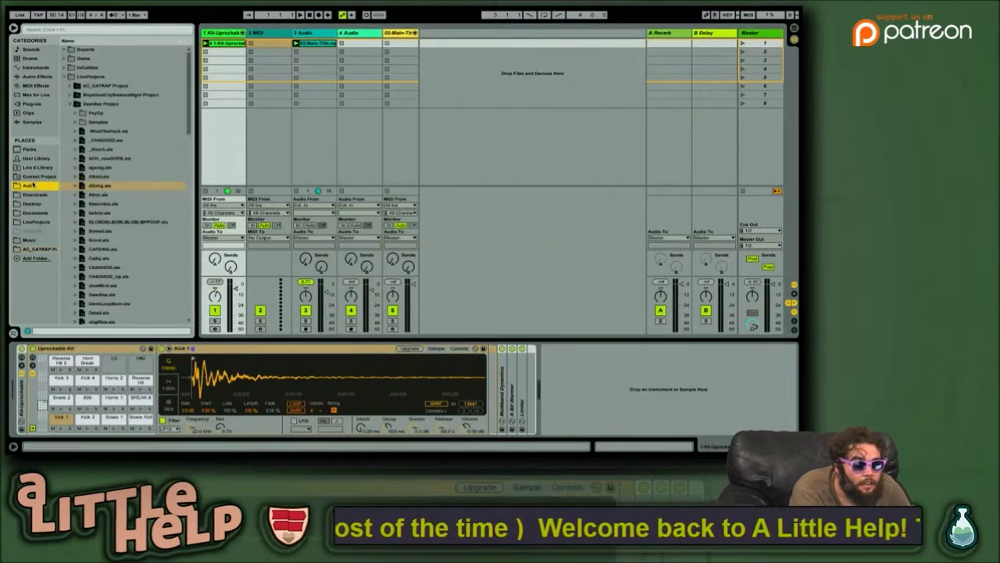
{"action": "left_click", "coordinate": [121, 196]}
{"action": "double_click", "coordinate": [121, 197]}
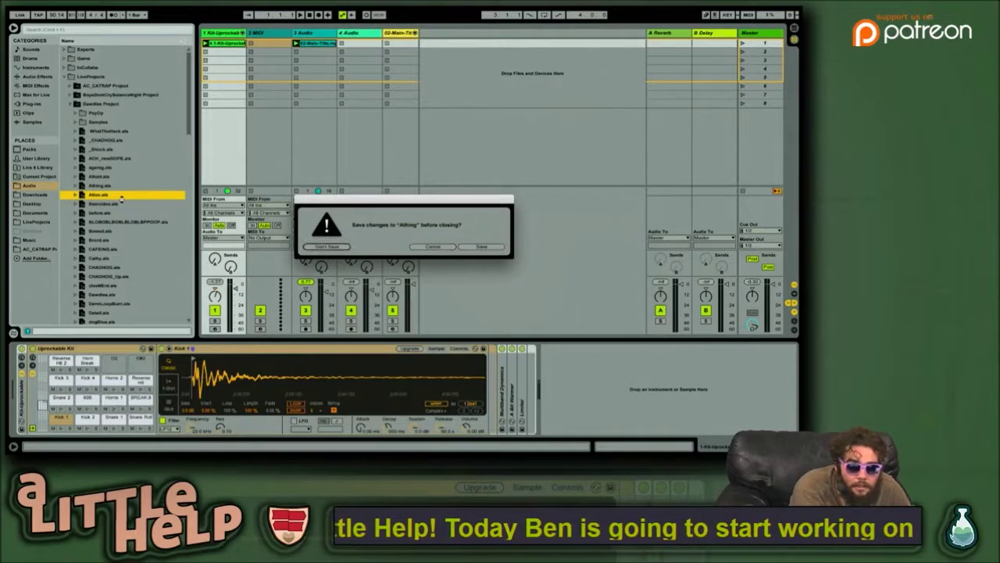
{"action": "key", "text": "Return"}
{"action": "key", "text": "Escape"}
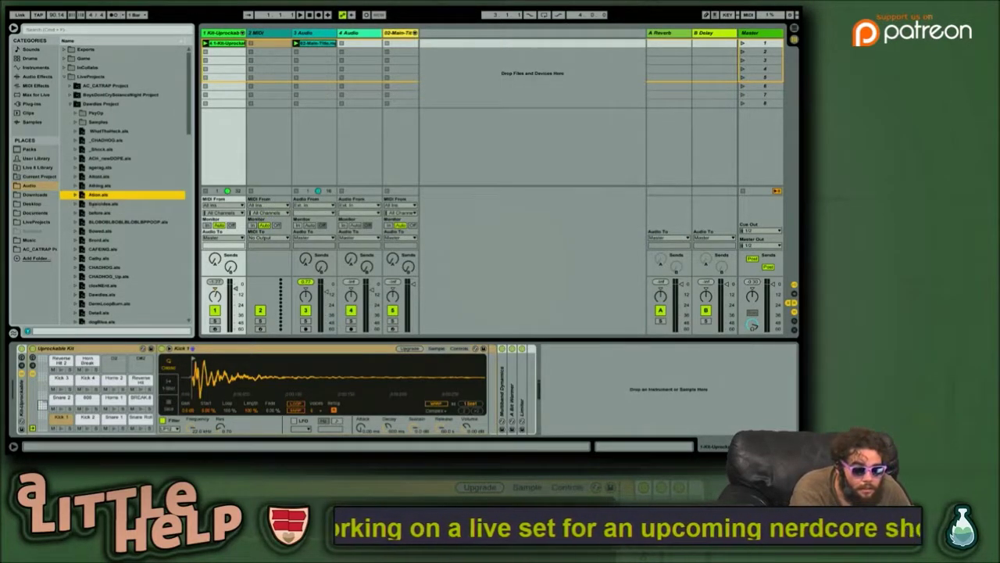
{"action": "double_click", "coordinate": [109, 195]}
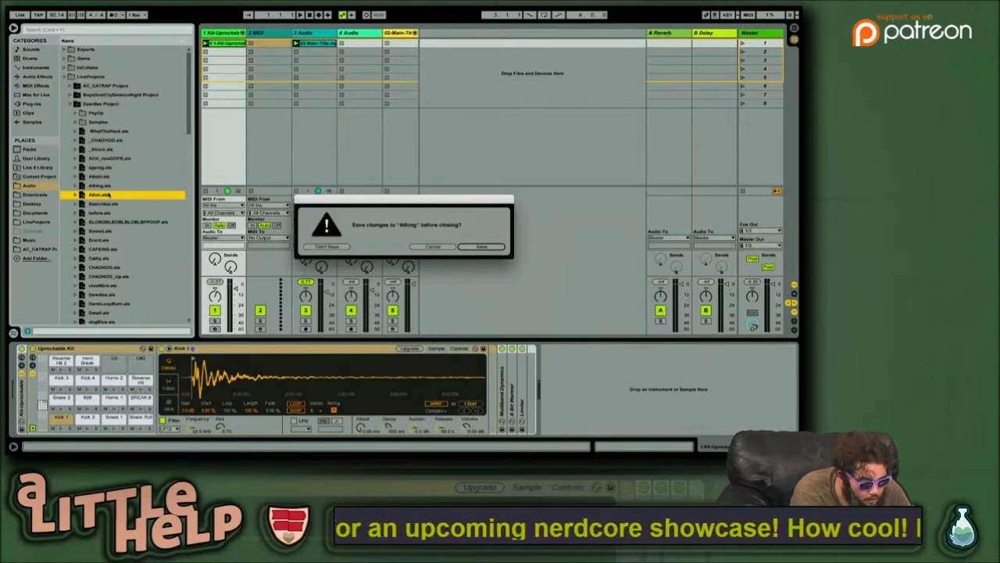
{"action": "key", "text": "Left"}
{"action": "key", "text": "Left"}
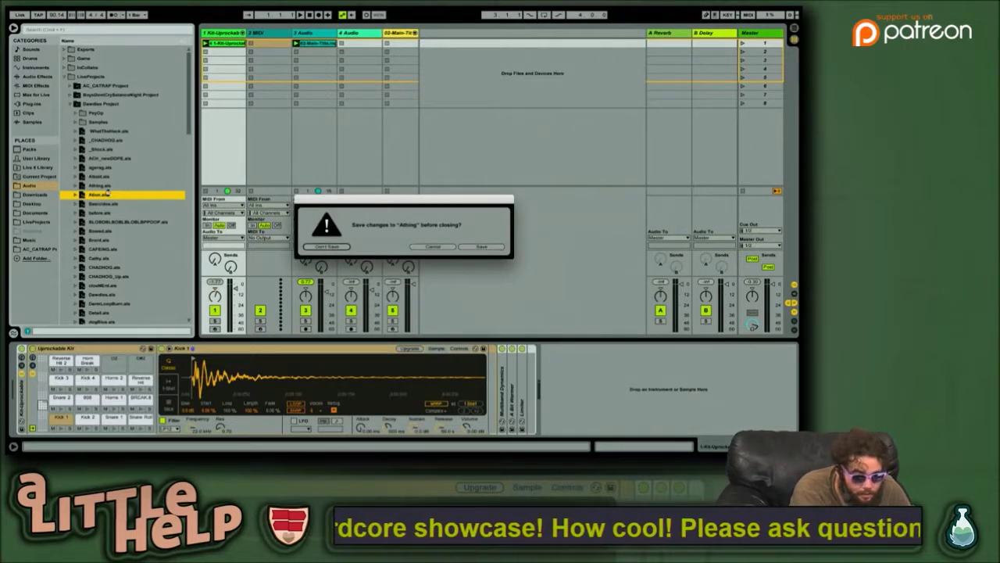
{"action": "key", "text": "Return"}
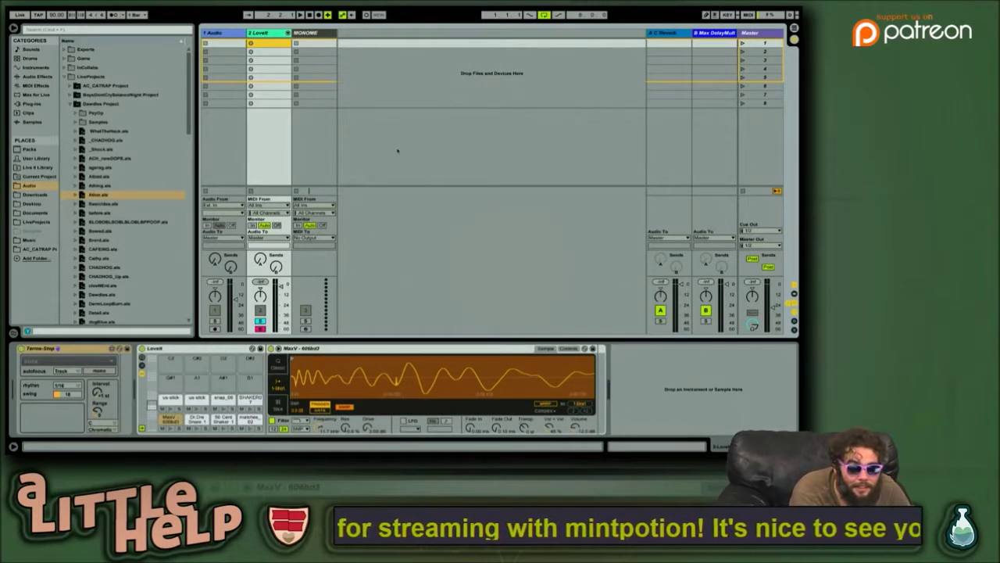
Step: Search the system for "sun" and launch SunVox
{"action": "key", "text": "super+space"}
{"action": "type", "text": "sun"}
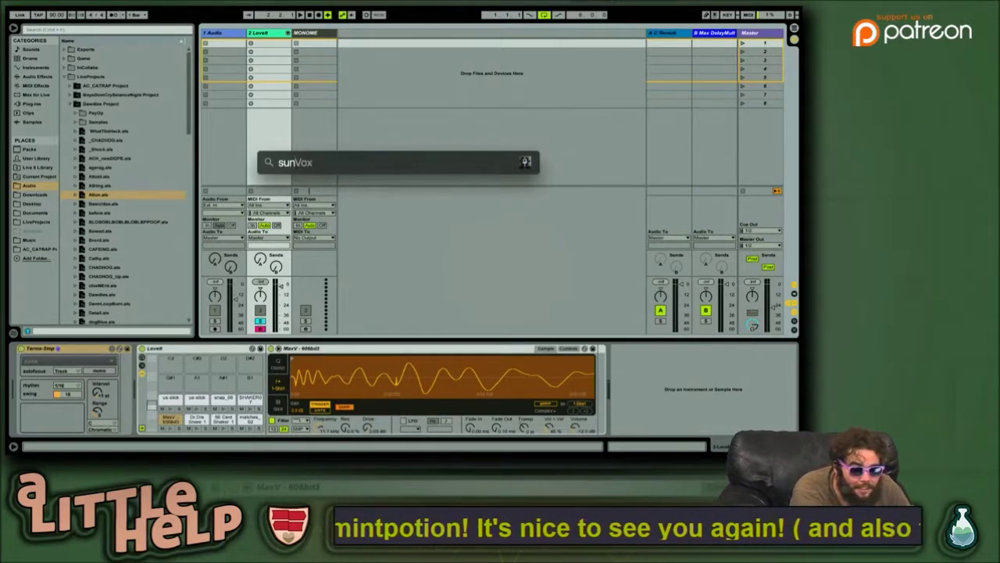
{"action": "key", "text": "Return"}
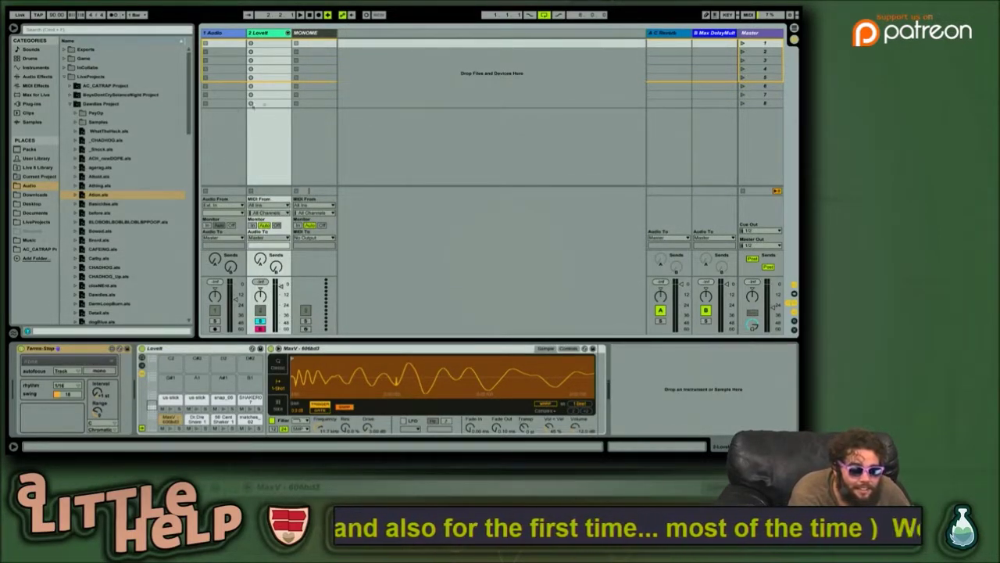
Step: Compare the Arrangement and Session views of the Ation set and inspect the devices on the MONOME and LoveIt tracks
{"action": "key", "text": "Tab"}
{"action": "key", "text": "Tab"}
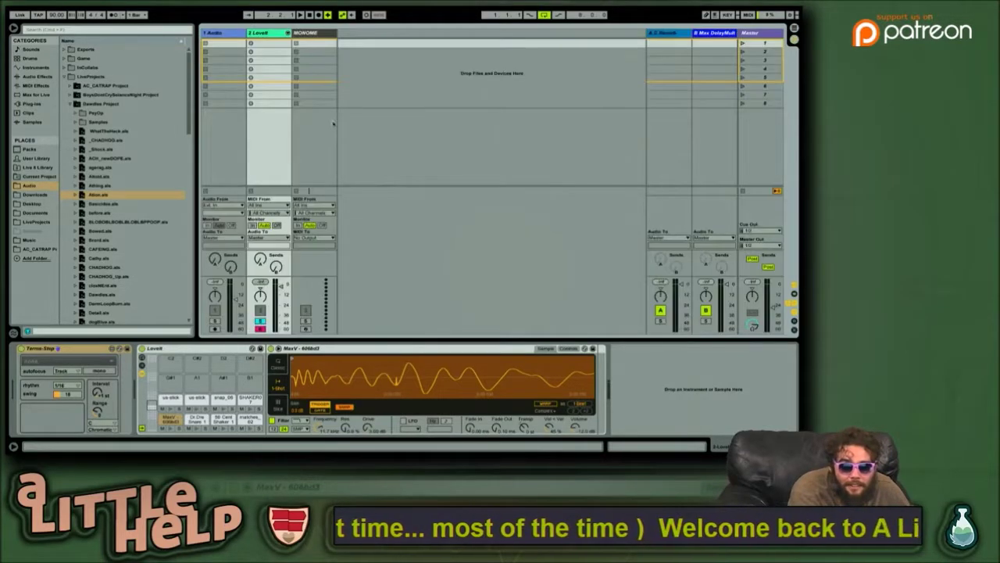
{"action": "key", "text": "Tab"}
{"action": "key", "text": "Tab"}
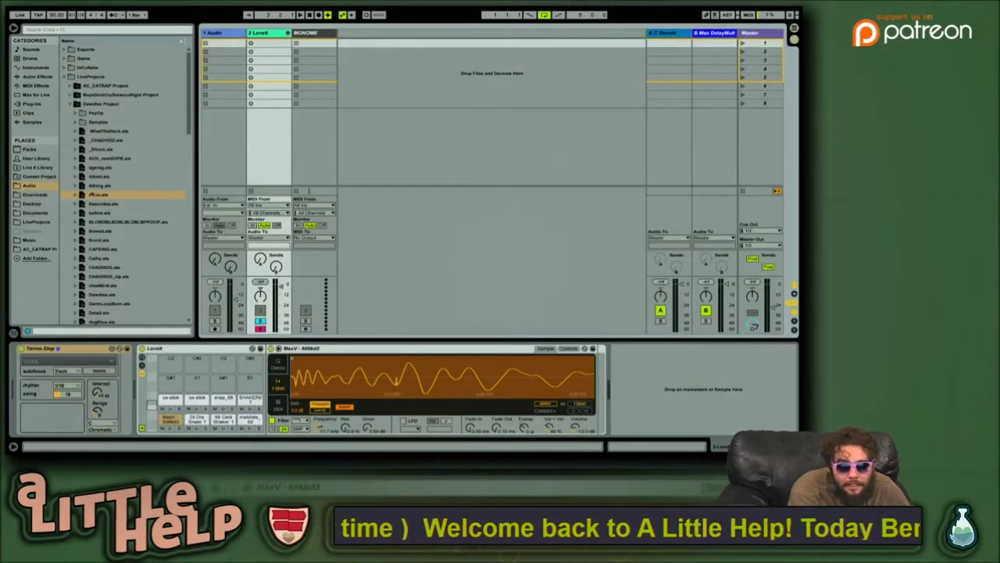
{"action": "left_click", "coordinate": [107, 205]}
{"action": "key", "text": "Tab"}
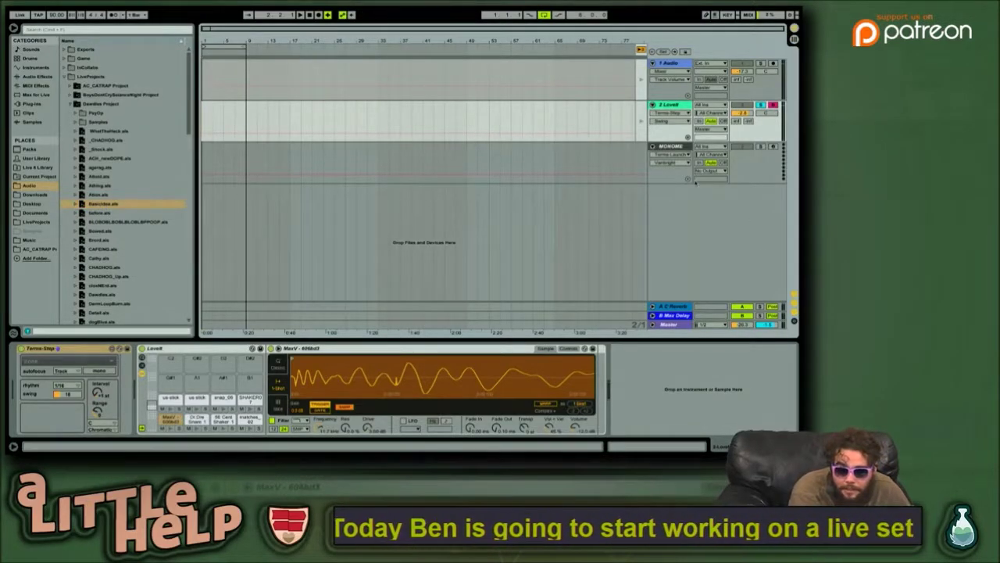
{"action": "left_click", "coordinate": [678, 151]}
{"action": "key", "text": "Tab"}
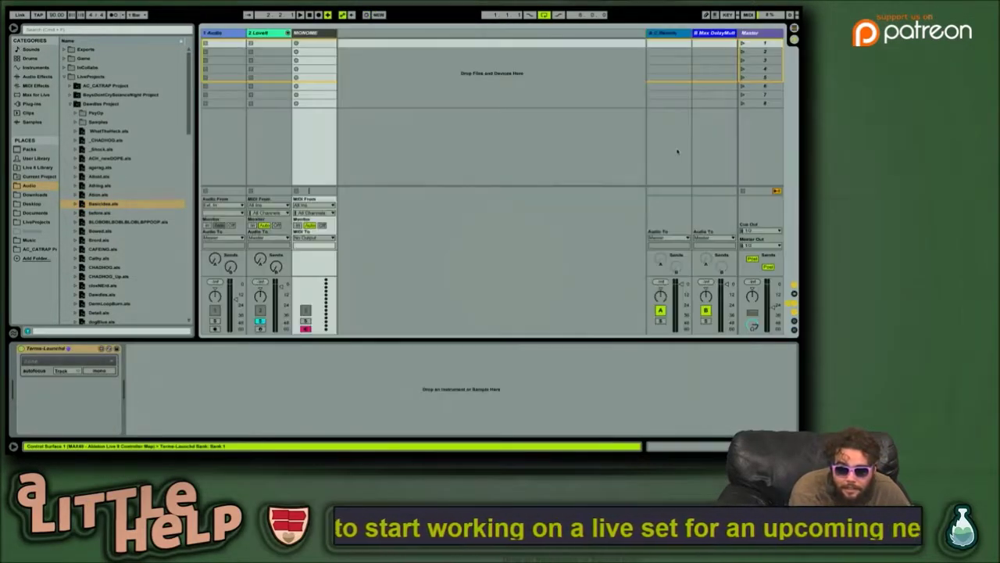
{"action": "left_click", "coordinate": [268, 35]}
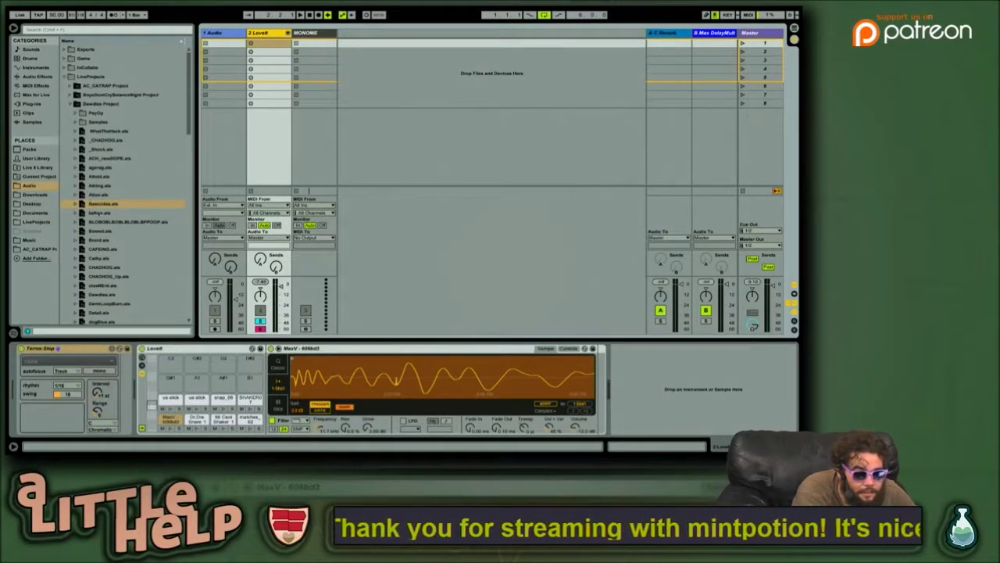
Step: Open before.als from Dawdles Project without saving the changes to Ation, and play the set
{"action": "double_click", "coordinate": [99, 214]}
{"action": "key", "text": "Tab"}
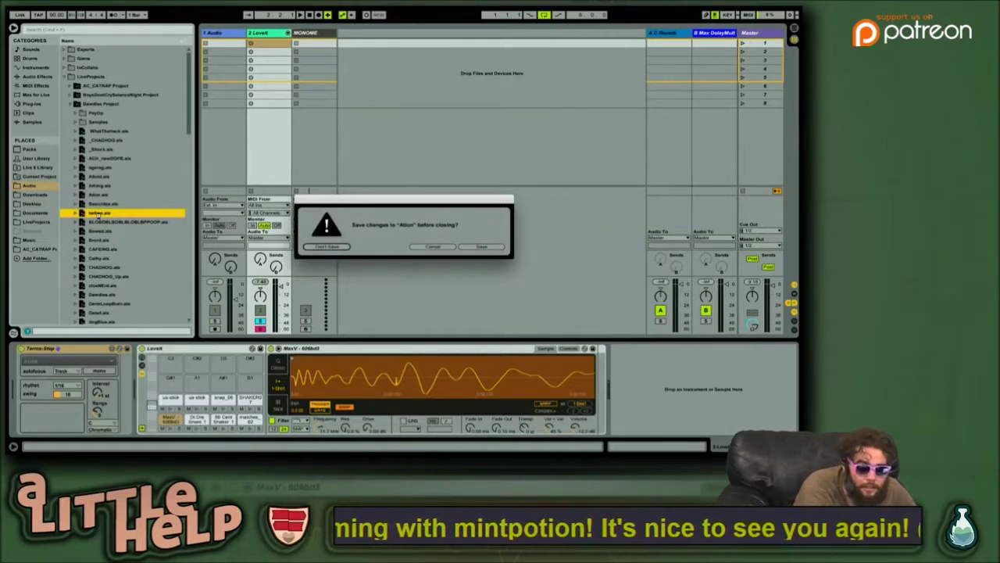
{"action": "key", "text": "Return"}
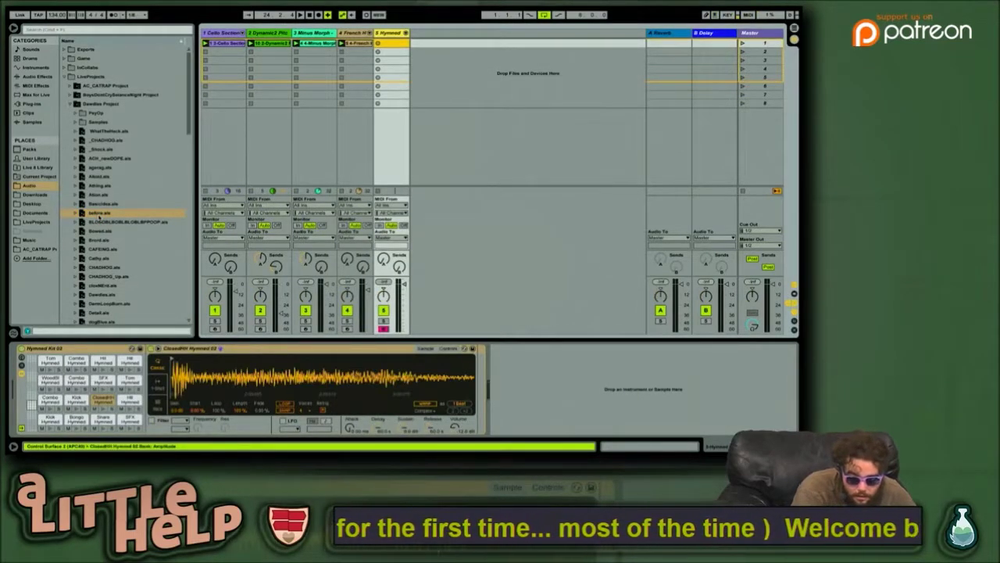
{"action": "key", "text": "space"}
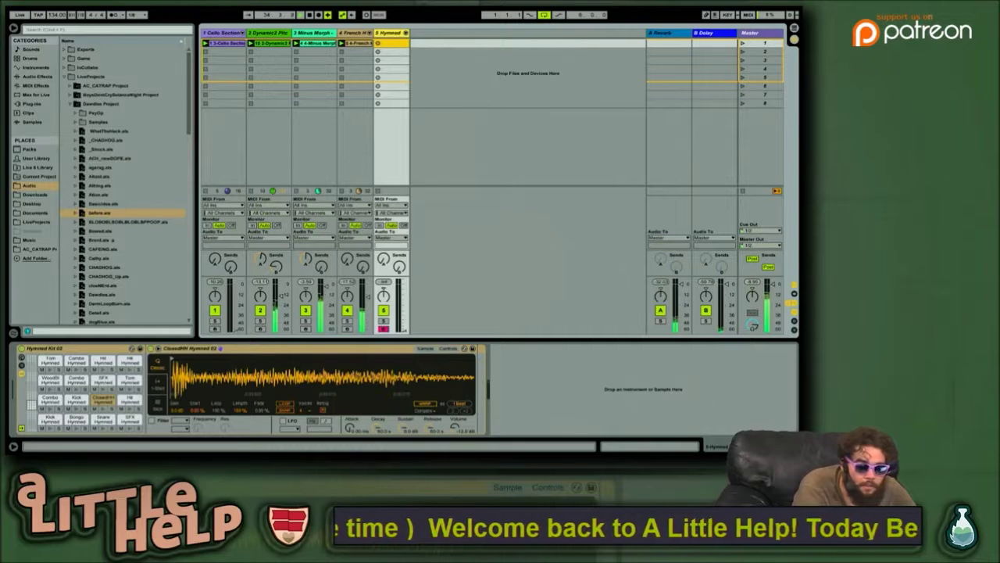
Step: Open BLOBOBLBOBLBLOBLBPPOOP.als without saving the changes to before, and look over its arrangement
{"action": "double_click", "coordinate": [113, 221]}
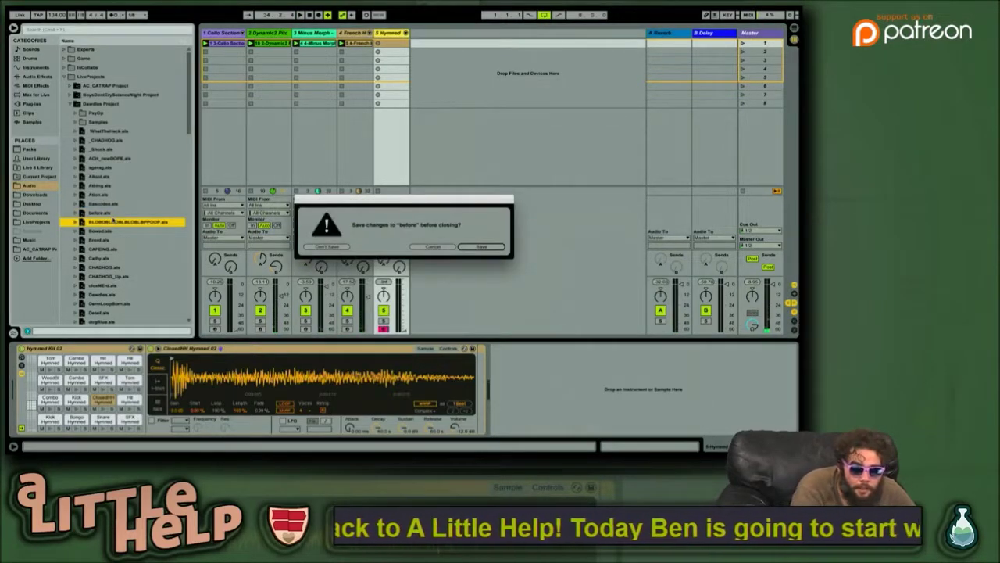
{"action": "key", "text": "Tab"}
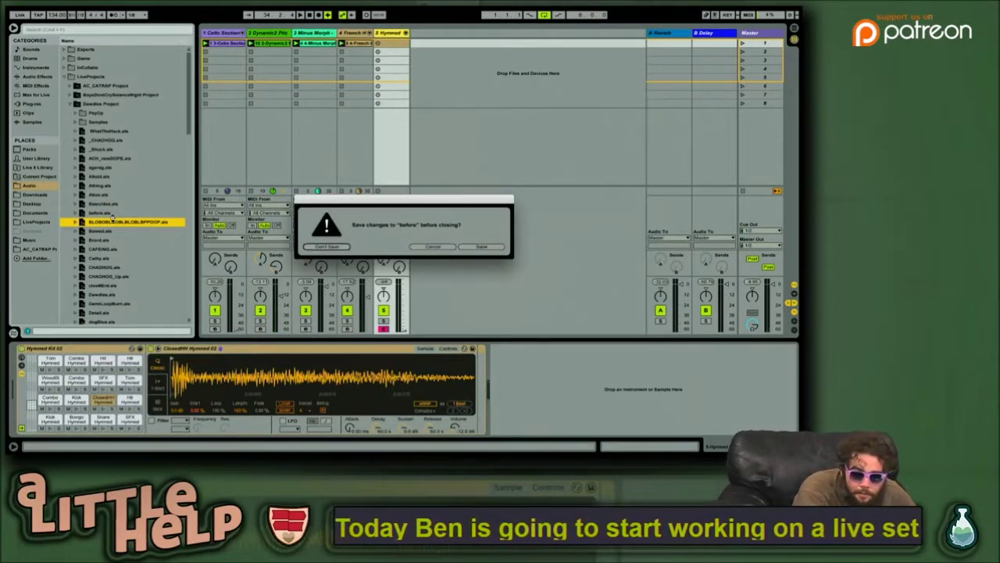
{"action": "key", "text": "Return"}
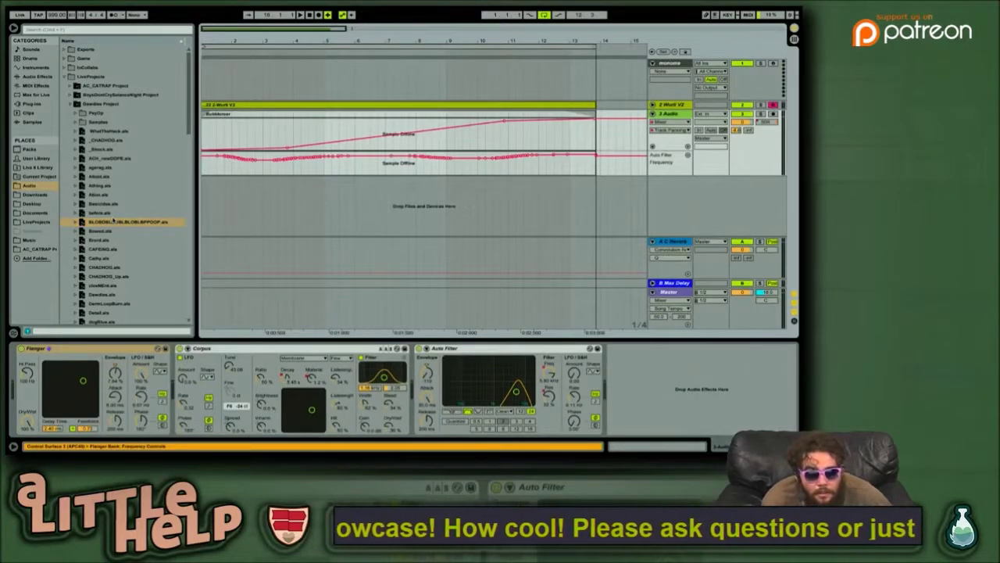
{"action": "scroll", "coordinate": [344, 204], "scroll_direction": "right", "scroll_amount": 5}
{"action": "scroll", "coordinate": [344, 205], "scroll_direction": "left", "scroll_amount": 5}
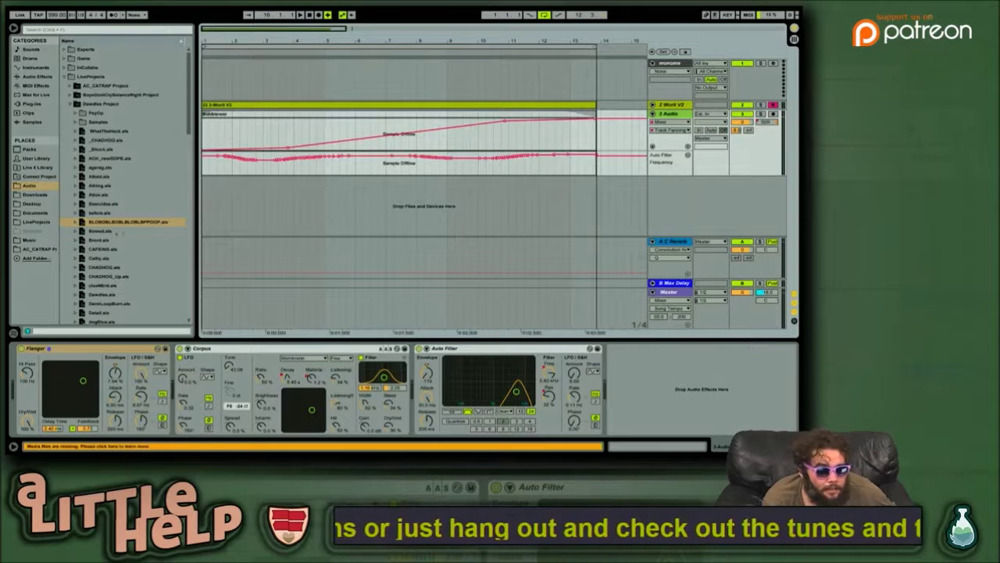
Step: Open Bowed.als without saving the changes to BLOBOBLBOBLBLOBLBPPOOP, and play its arrangement
{"action": "left_click", "coordinate": [104, 232]}
{"action": "double_click", "coordinate": [104, 231]}
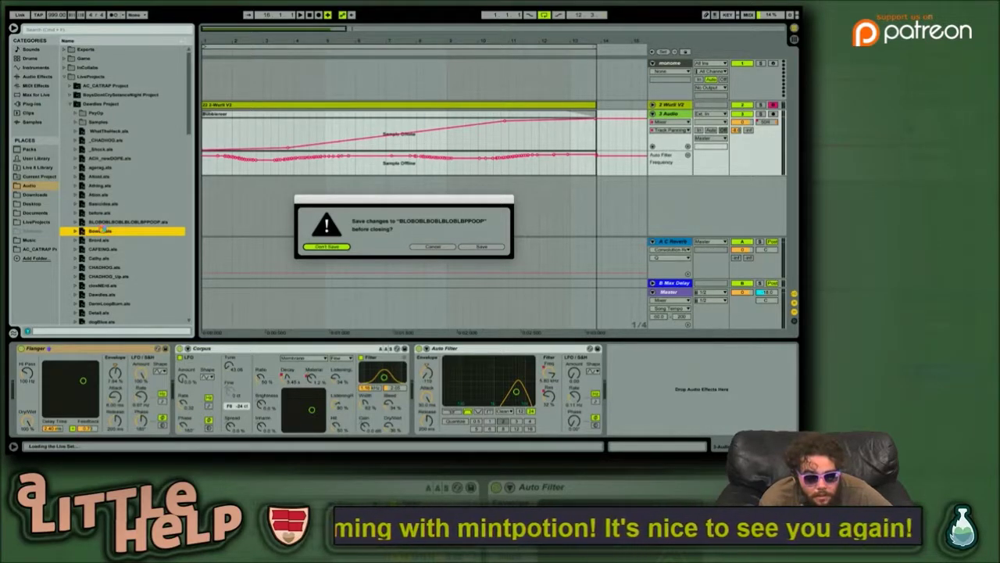
{"action": "key", "text": "Return"}
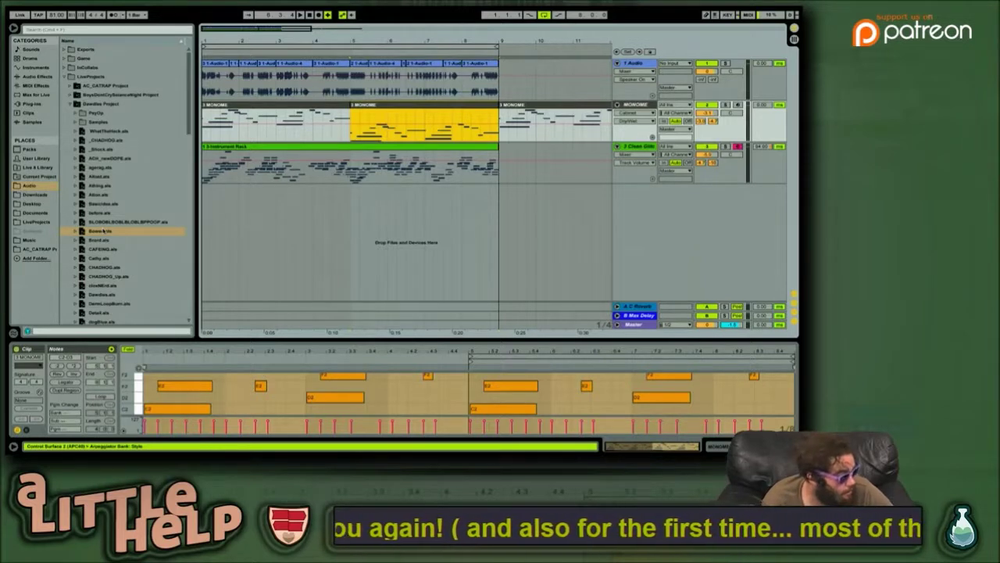
{"action": "key", "text": "space"}
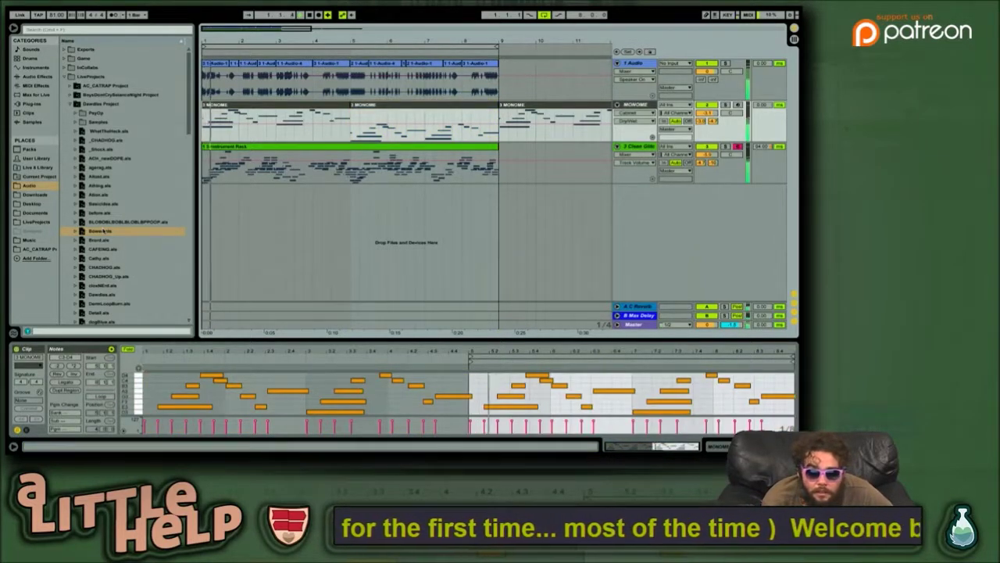
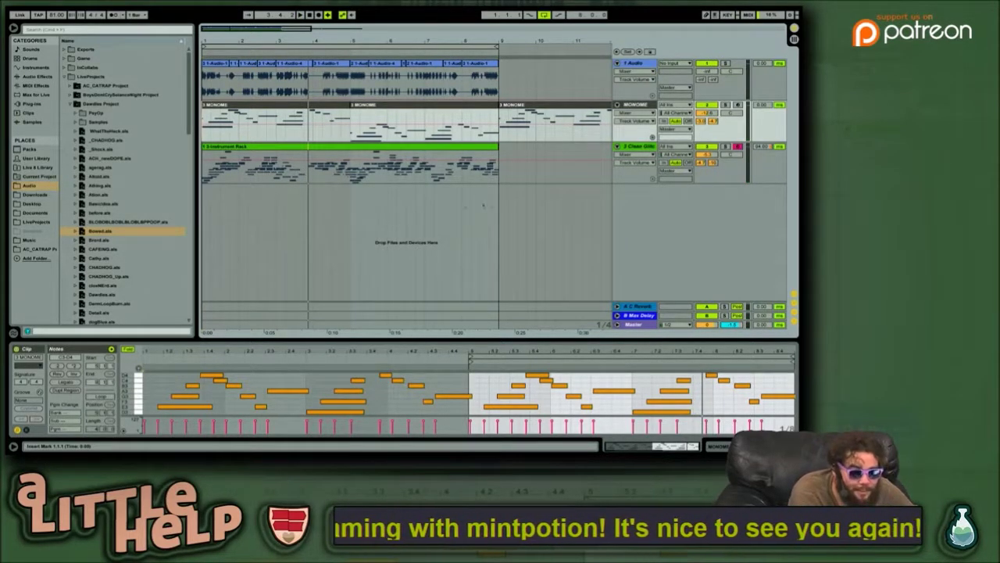
Step: Browse the remaining sets in Dawdles Project and open Donmen.als without saving the changes to Bowed
{"action": "left_click", "coordinate": [104, 240]}
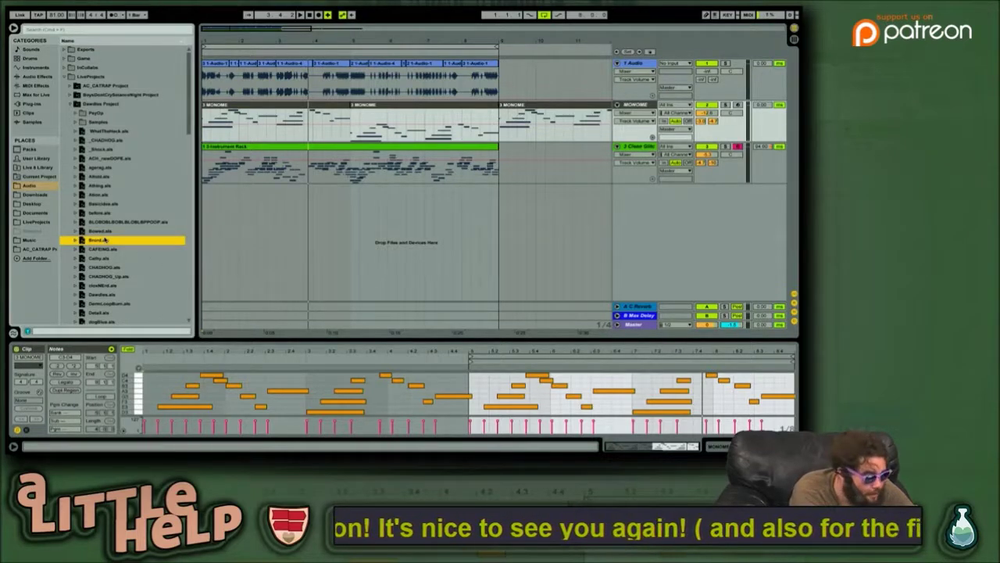
{"action": "key", "text": "Down"}
{"action": "key", "text": "Down"}
{"action": "key", "text": "Down"}
{"action": "key", "text": "Down"}
{"action": "key", "text": "Down"}
{"action": "key", "text": "Down"}
{"action": "key", "text": "Down"}
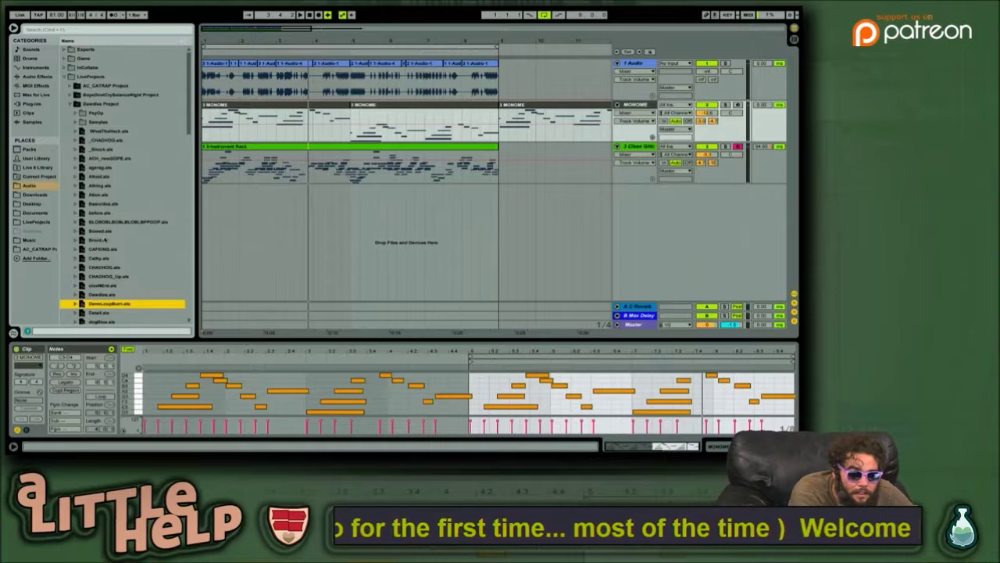
{"action": "key", "text": "Down"}
{"action": "key", "text": "Down"}
{"action": "key", "text": "Down"}
{"action": "key", "text": "Down"}
{"action": "key", "text": "Down"}
{"action": "key", "text": "Down"}
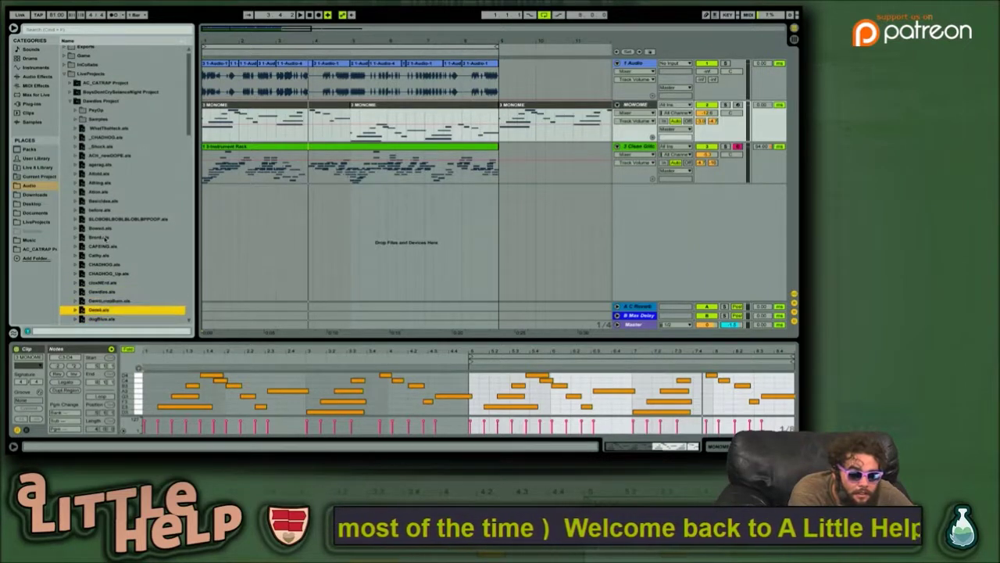
{"action": "key", "text": "Down"}
{"action": "key", "text": "Down"}
{"action": "key", "text": "Down"}
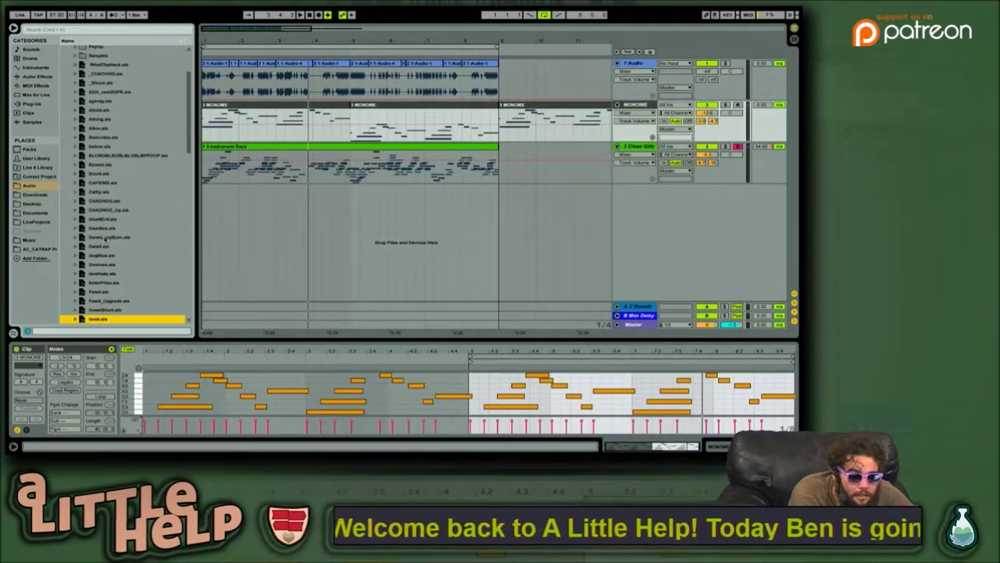
{"action": "key", "text": "Up"}
{"action": "key", "text": "Up"}
{"action": "key", "text": "Up"}
{"action": "key", "text": "Up"}
{"action": "key", "text": "Up"}
{"action": "key", "text": "Up"}
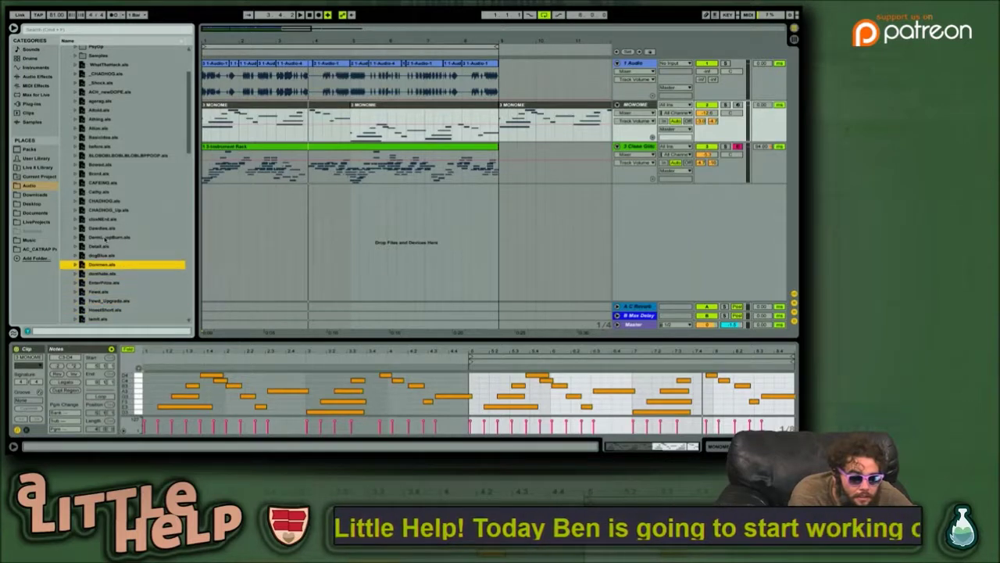
{"action": "key", "text": "Return"}
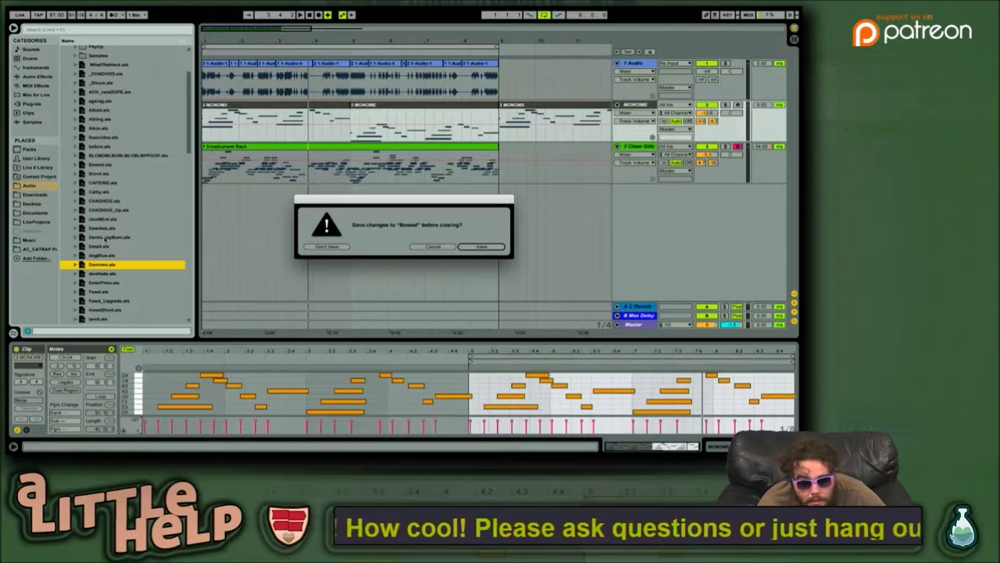
{"action": "key", "text": "Tab"}
{"action": "key", "text": "Return"}
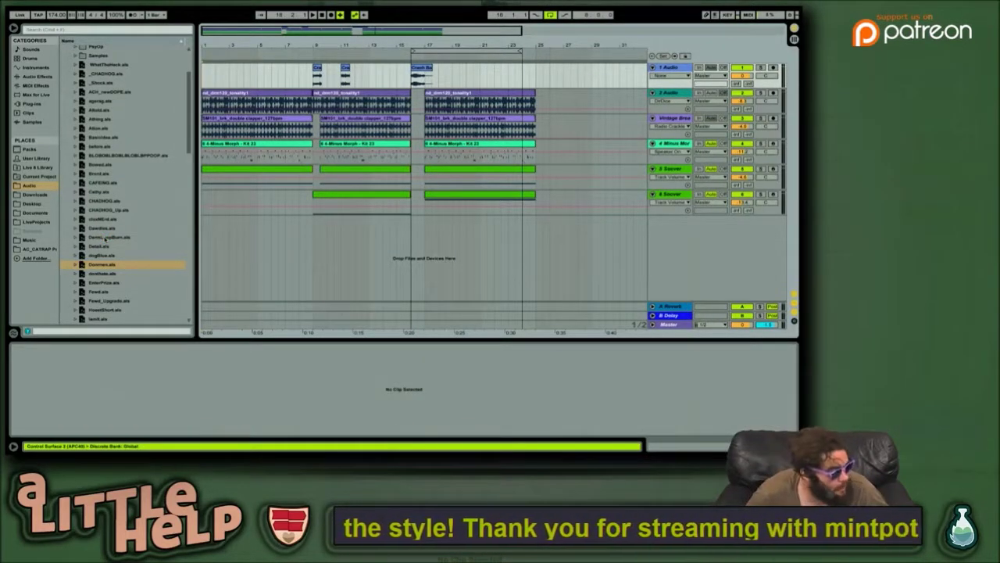
Step: Play the Donmen arrangement from the start, and audition it from the last Crash Bandicoot clip on track 1
{"action": "key", "text": "space"}
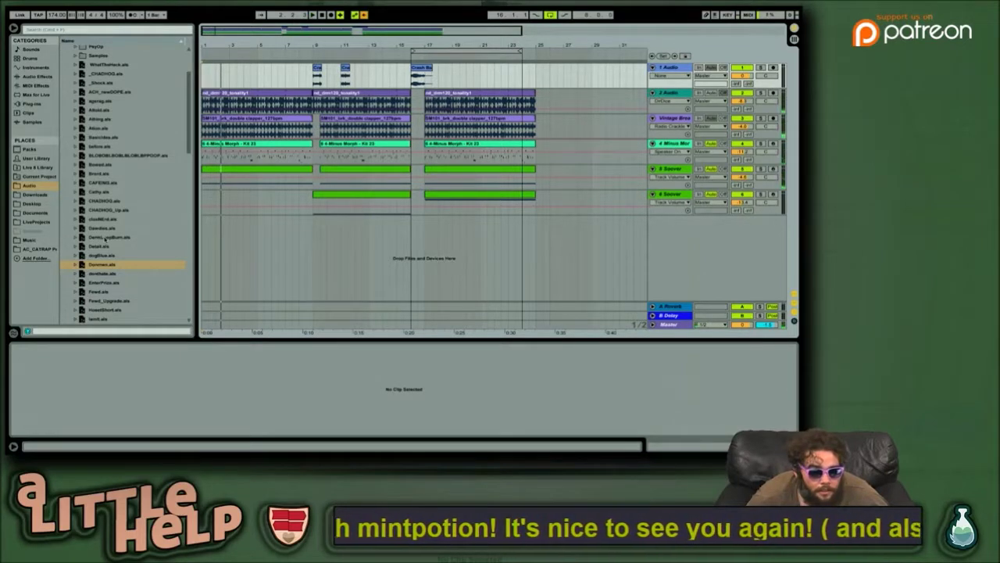
{"action": "key", "text": "space"}
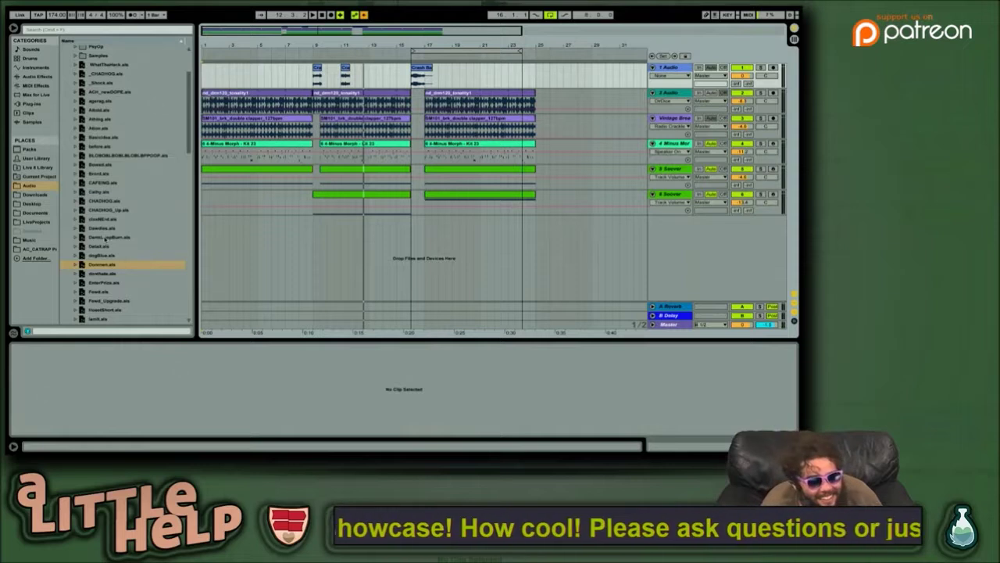
{"action": "left_click", "coordinate": [100, 274]}
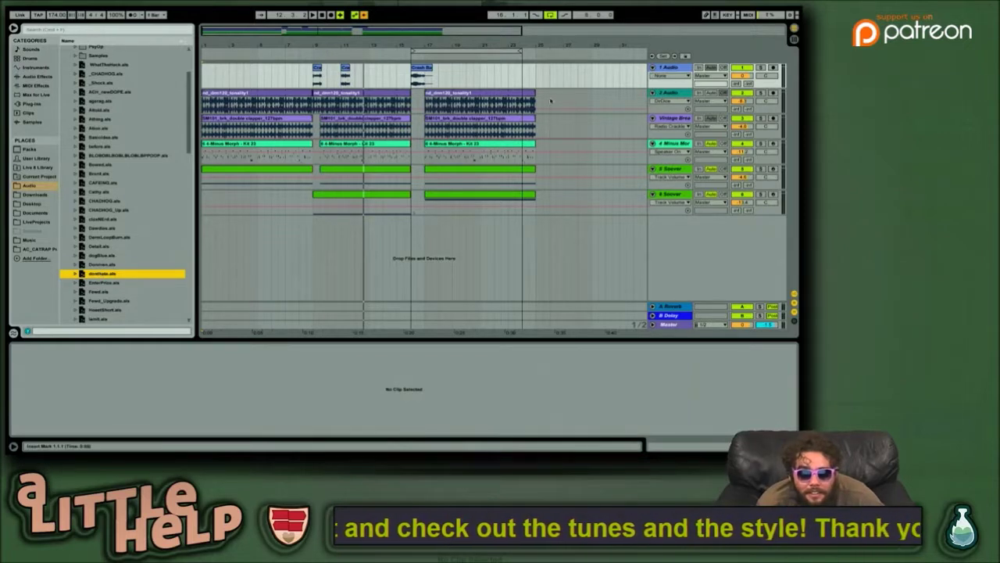
{"action": "left_click", "coordinate": [425, 68]}
{"action": "key", "text": "space"}
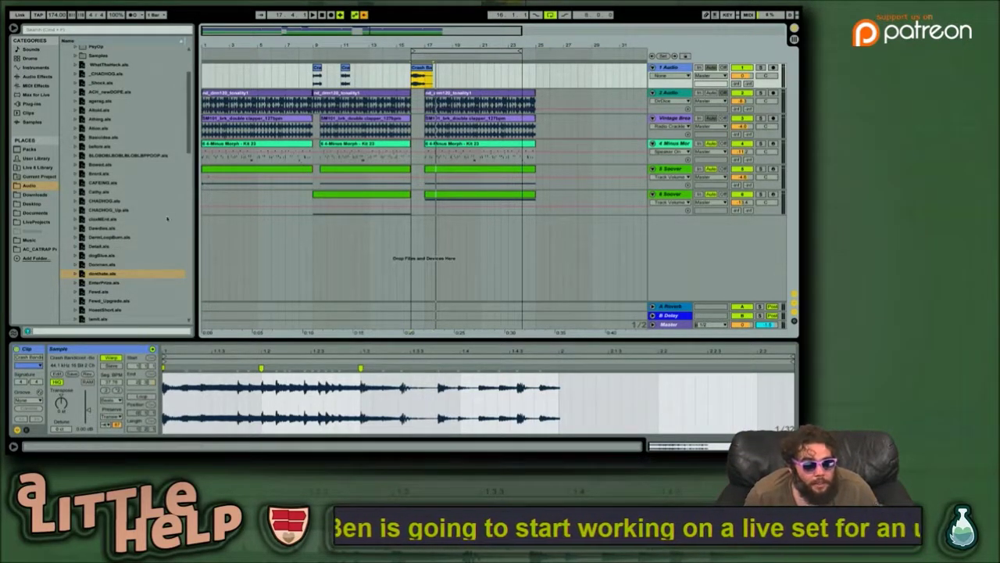
{"action": "left_click", "coordinate": [106, 283]}
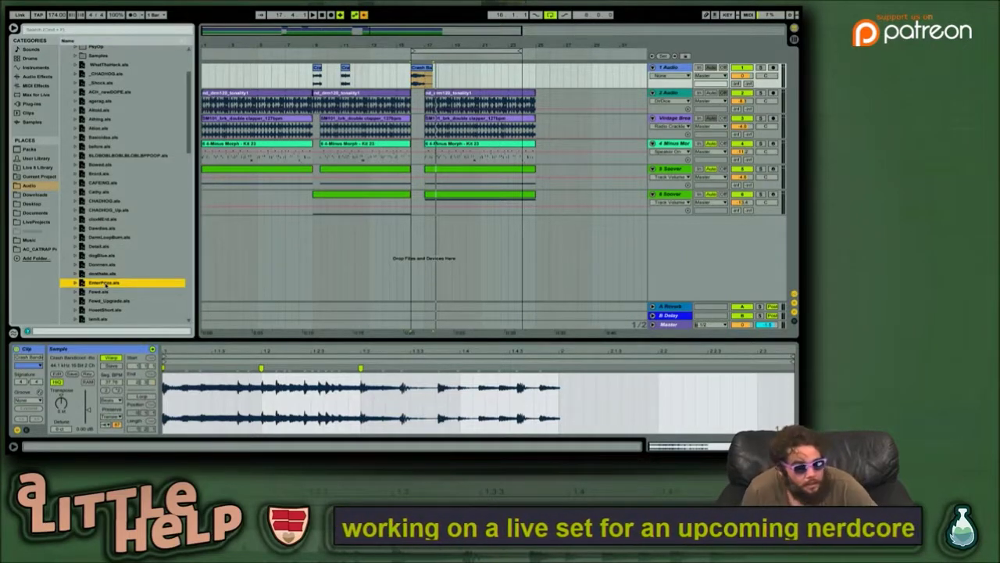
{"action": "double_click", "coordinate": [106, 282]}
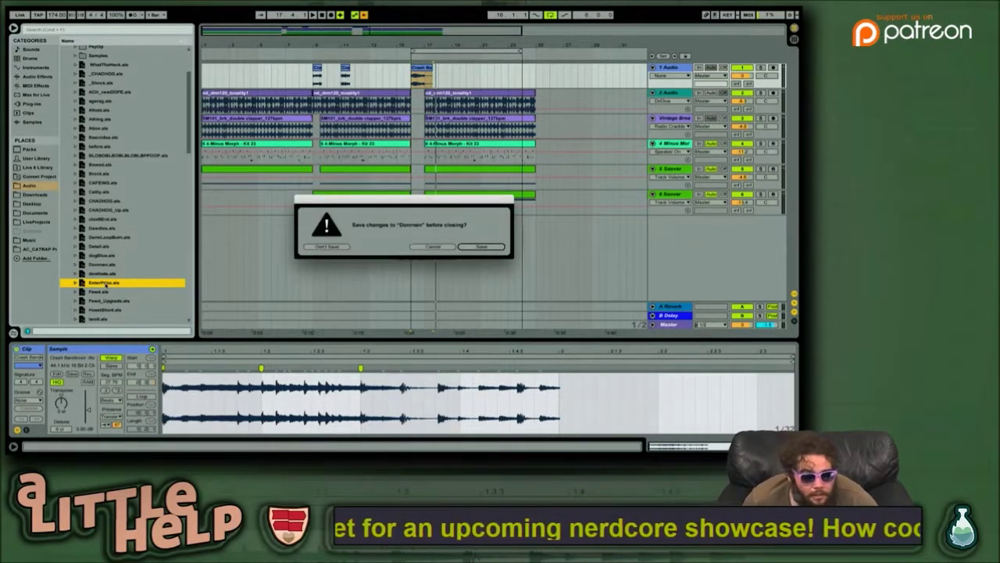
{"action": "key", "text": "Escape"}
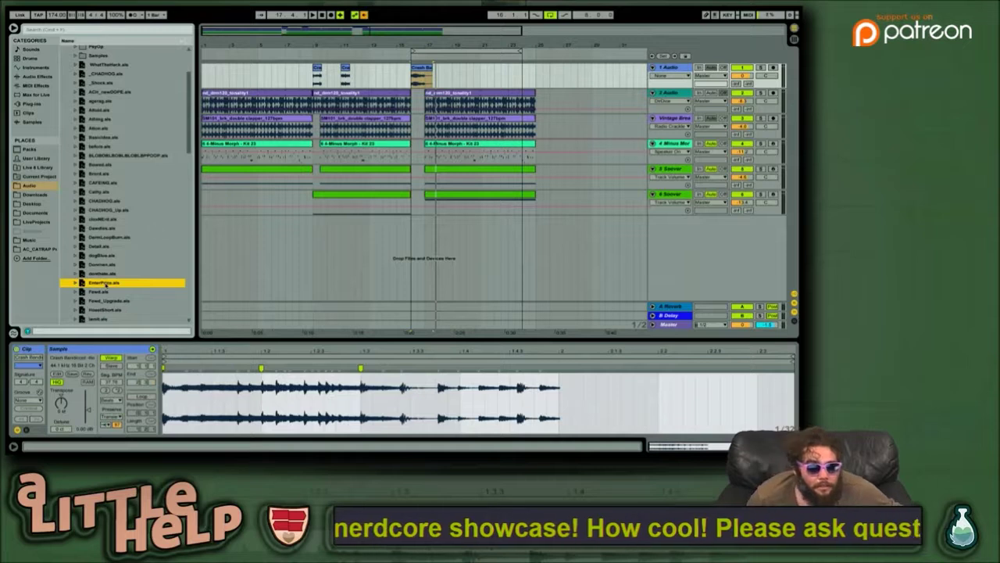
Step: Open dontHate.als without saving the changes to Donmen, and dismiss the missing plug-ins notice
{"action": "key", "text": "Up"}
{"action": "key", "text": "Return"}
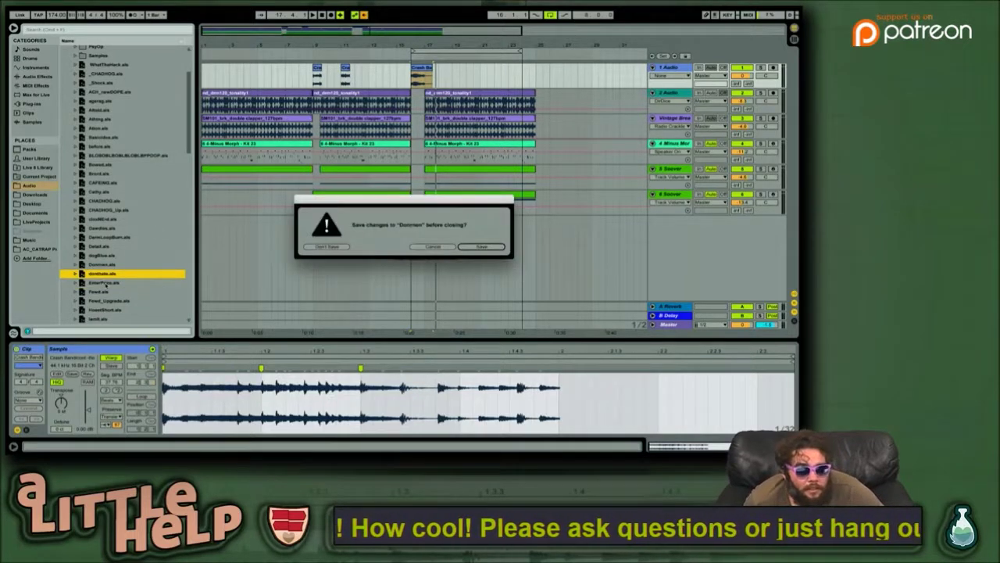
{"action": "key", "text": "Left"}
{"action": "key", "text": "Left"}
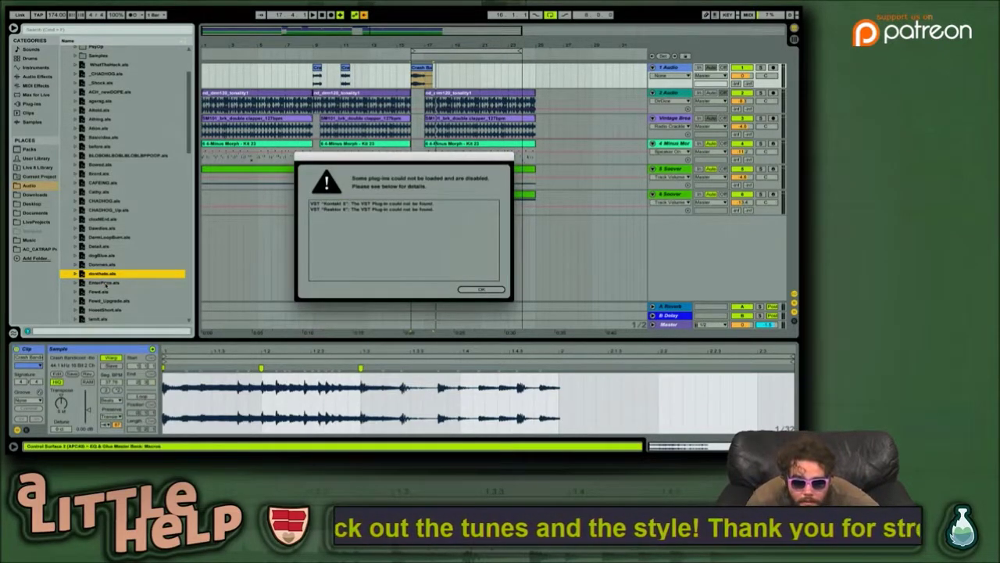
{"action": "key", "text": "Return"}
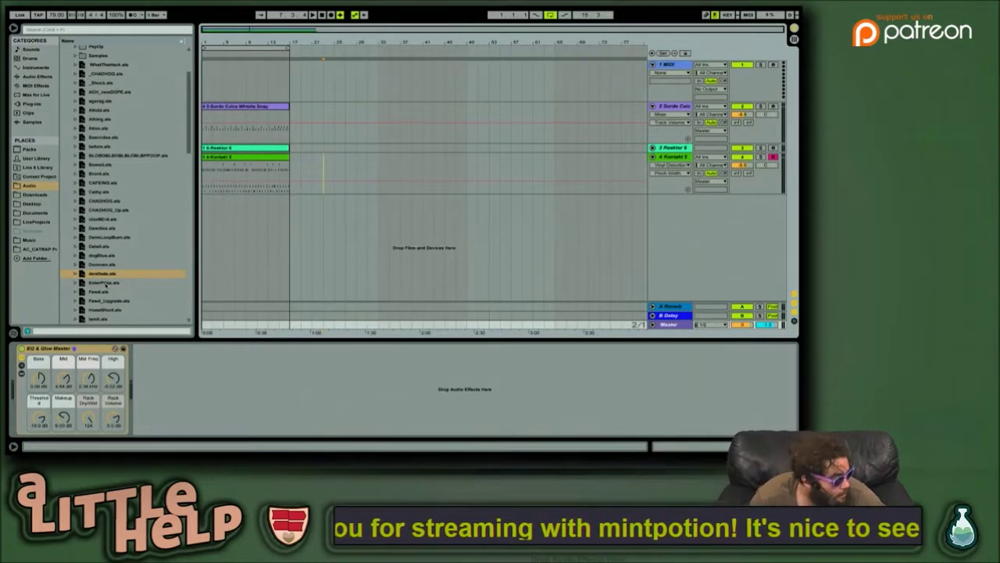
Step: Audition the dontHate arrangement, and open EnterPrize.als from the Dawdles Project sets
{"action": "key", "text": "space"}
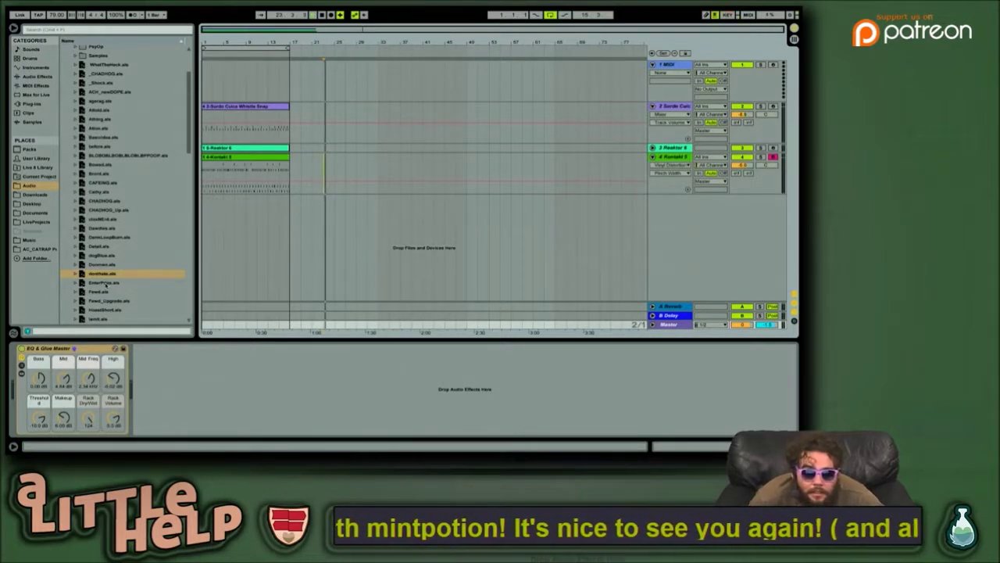
{"action": "key", "text": "space"}
{"action": "key", "text": "super+k"}
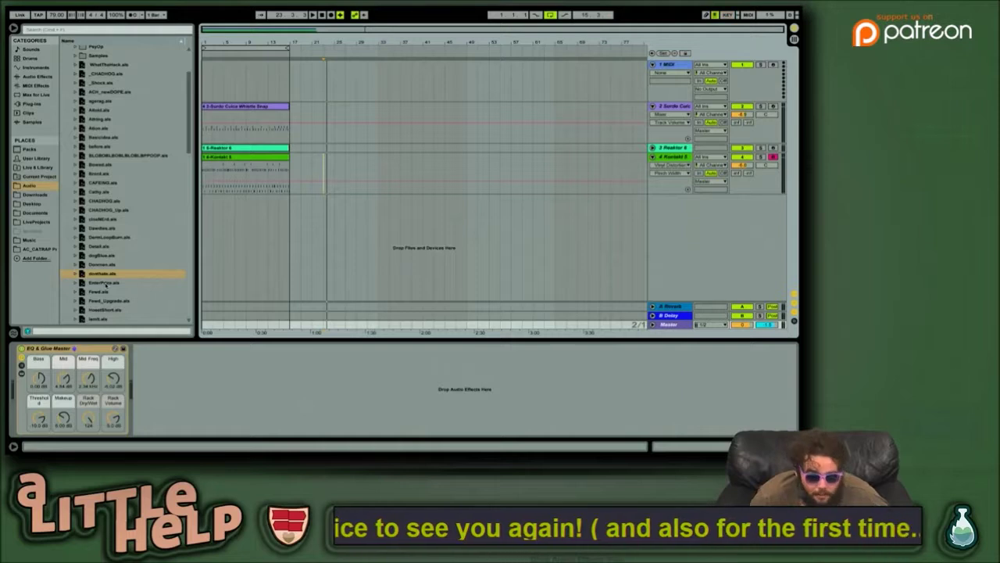
{"action": "key", "text": "space"}
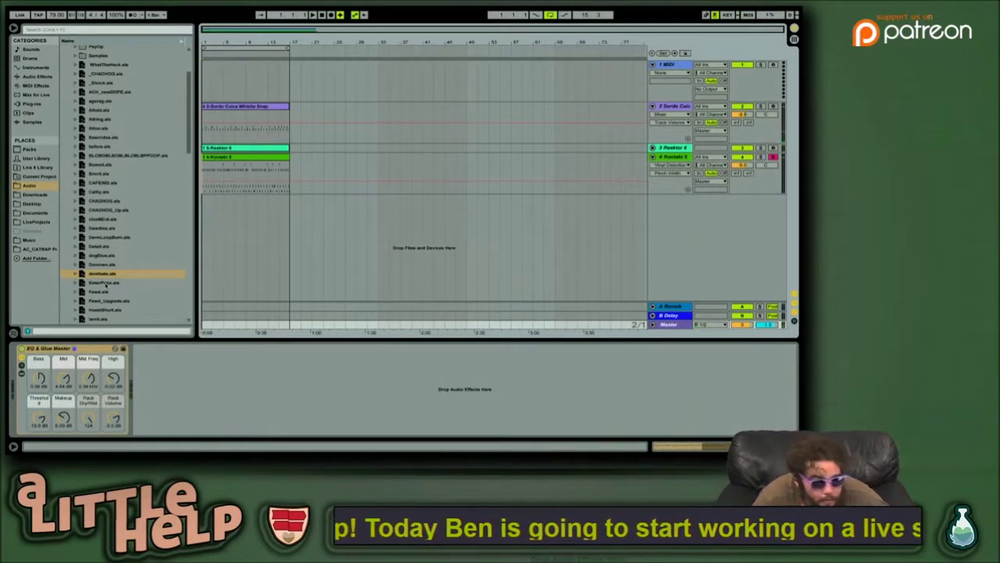
{"action": "left_click", "coordinate": [119, 283]}
{"action": "double_click", "coordinate": [117, 282]}
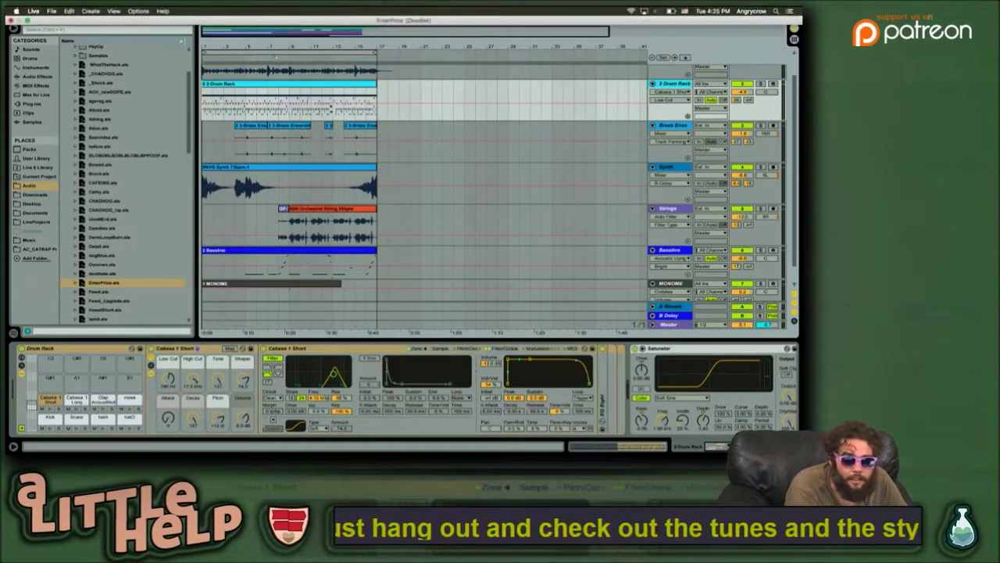
Step: Open Fewd.als without saving the changes to EnterPrize
{"action": "left_click", "coordinate": [96, 293]}
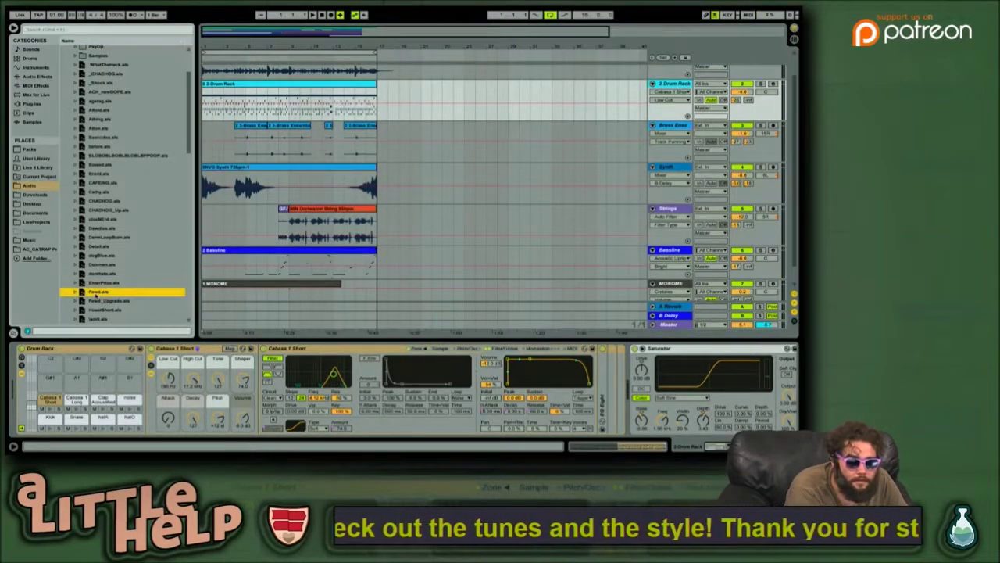
{"action": "key", "text": "Down"}
{"action": "key", "text": "Up"}
{"action": "key", "text": "Up"}
{"action": "key", "text": "Down"}
{"action": "key", "text": "Down"}
{"action": "key", "text": "Up"}
{"action": "mouse_move", "coordinate": [212, 9]}
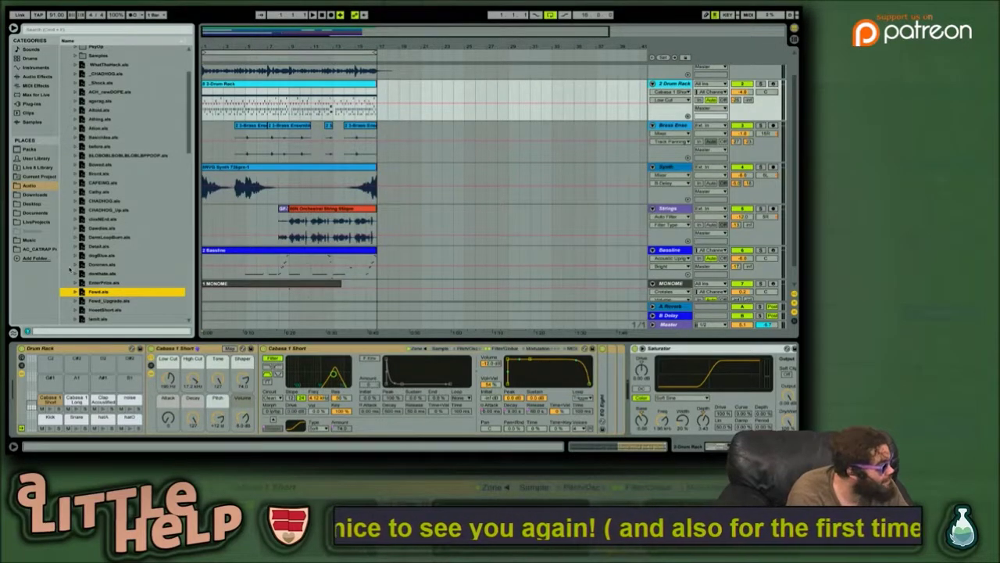
{"action": "key", "text": "Down"}
{"action": "key", "text": "Up"}
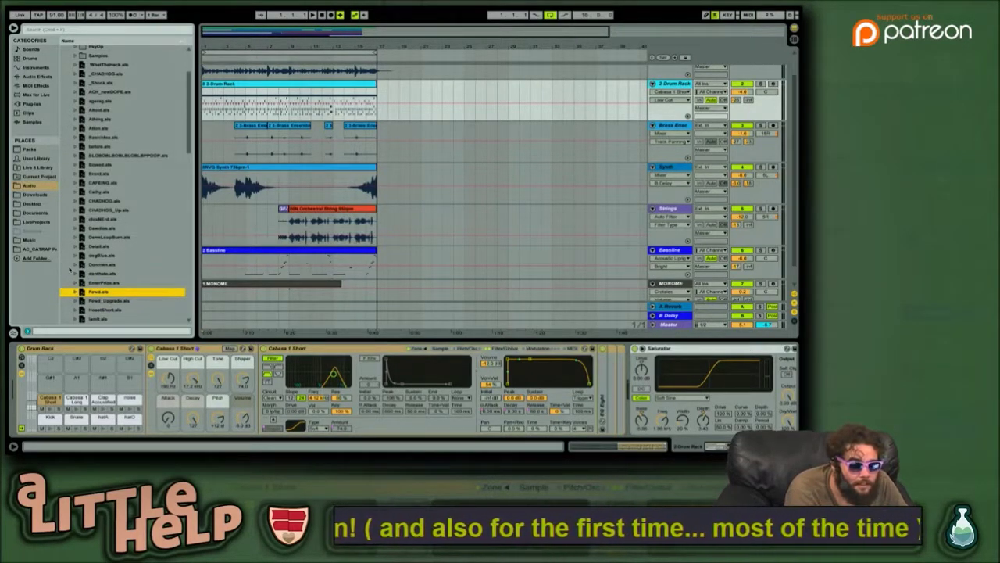
{"action": "key", "text": "Return"}
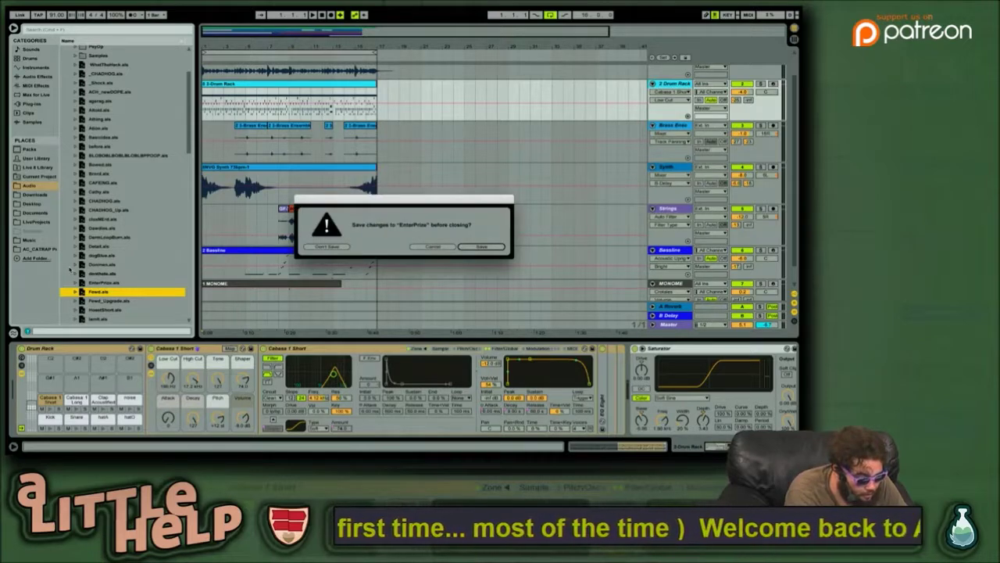
{"action": "key", "text": "Tab"}
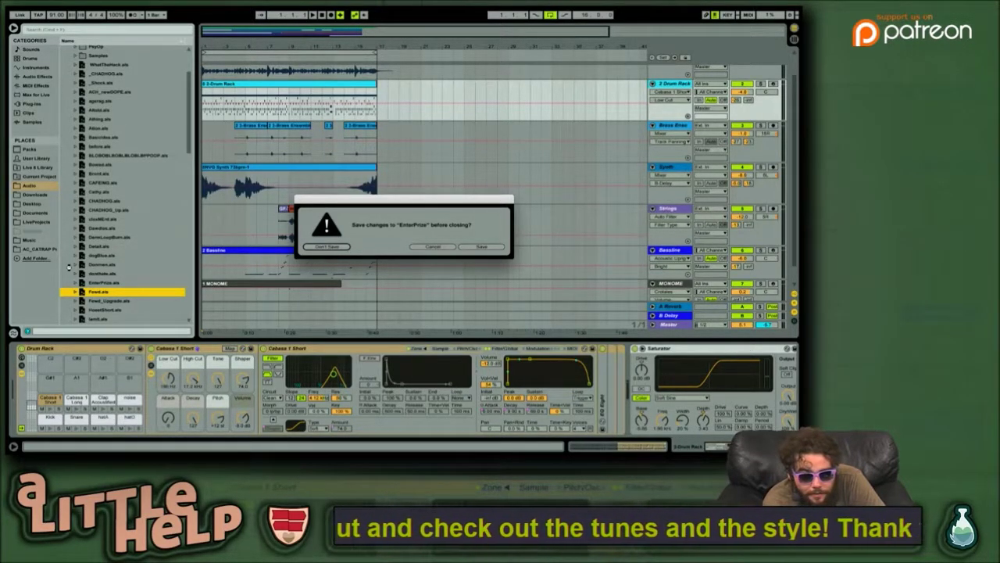
{"action": "key", "text": "Return"}
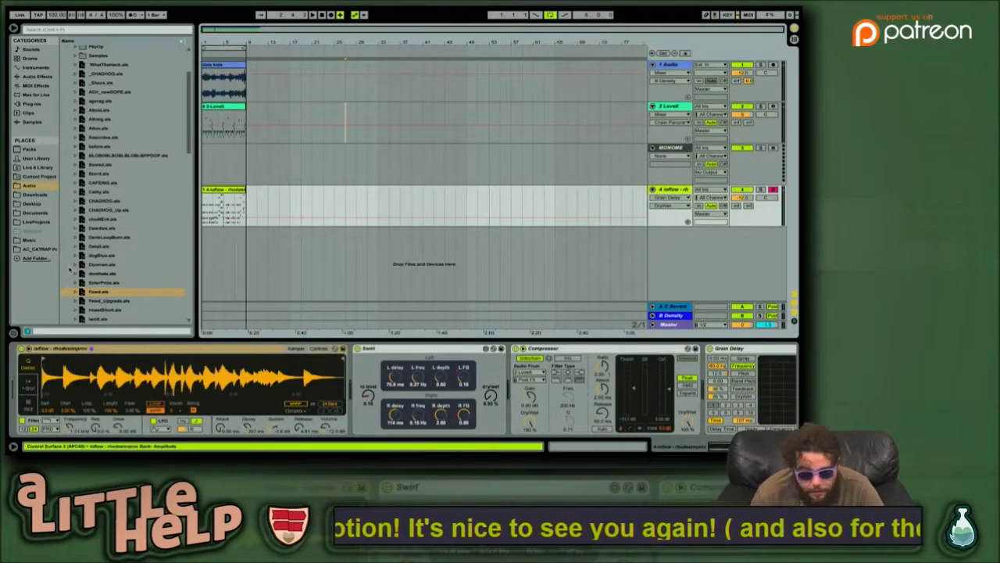
Step: Play the Fewd arrangement, and open Fewd_Upgrade.als without saving the changes to Fewd
{"action": "key", "text": "space"}
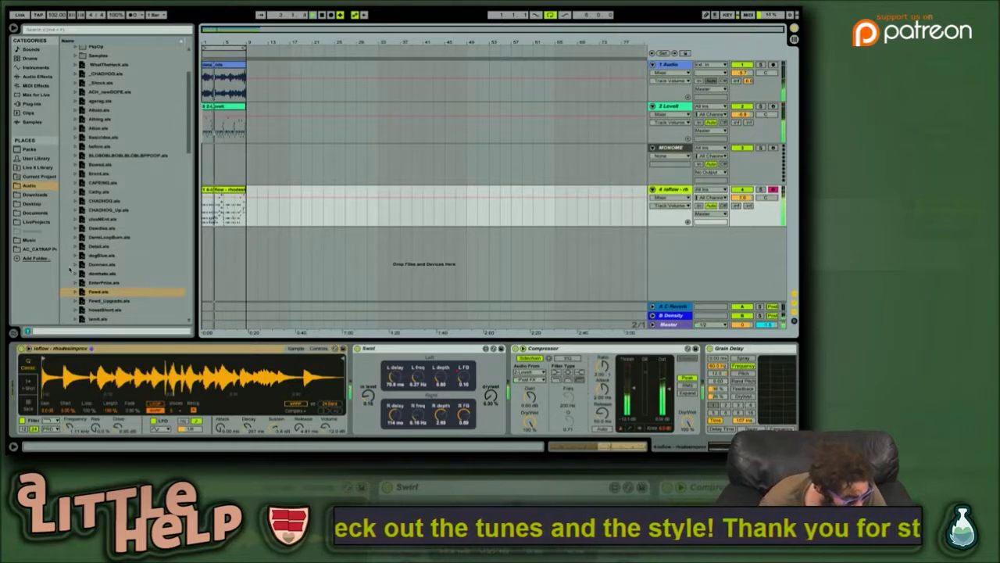
{"action": "key", "text": "space"}
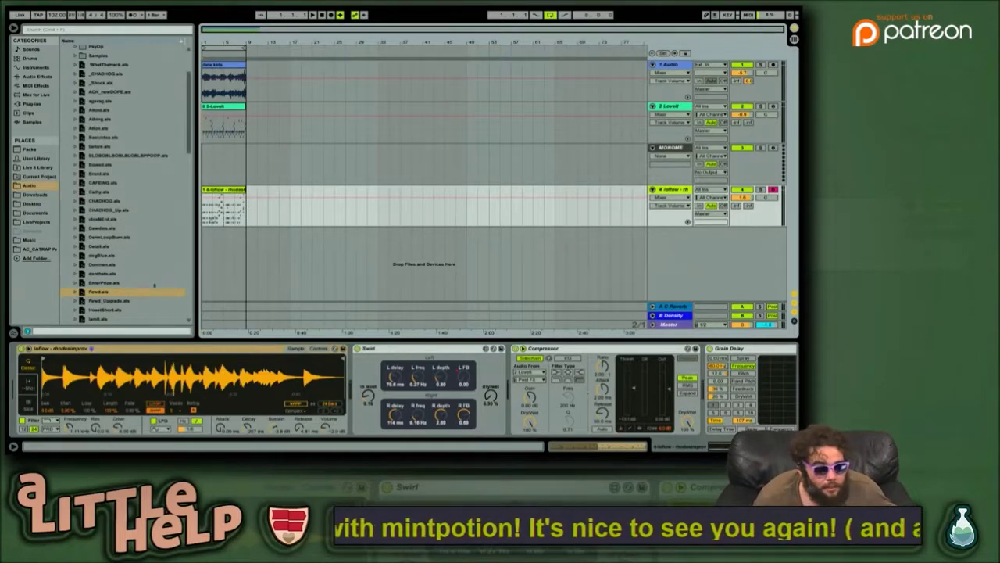
{"action": "left_click", "coordinate": [117, 301]}
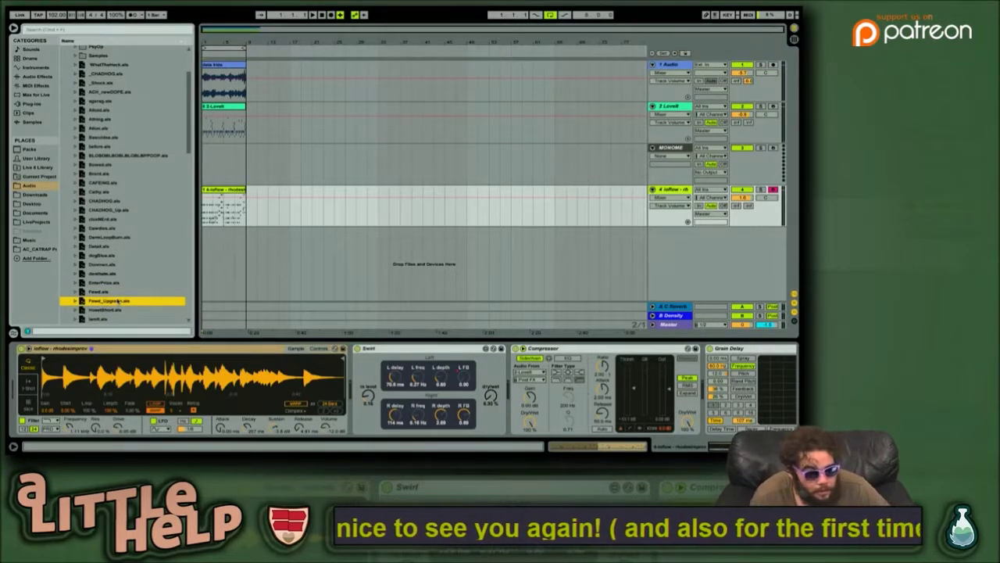
{"action": "double_click", "coordinate": [117, 301]}
{"action": "key", "text": "Left"}
{"action": "key", "text": "Left"}
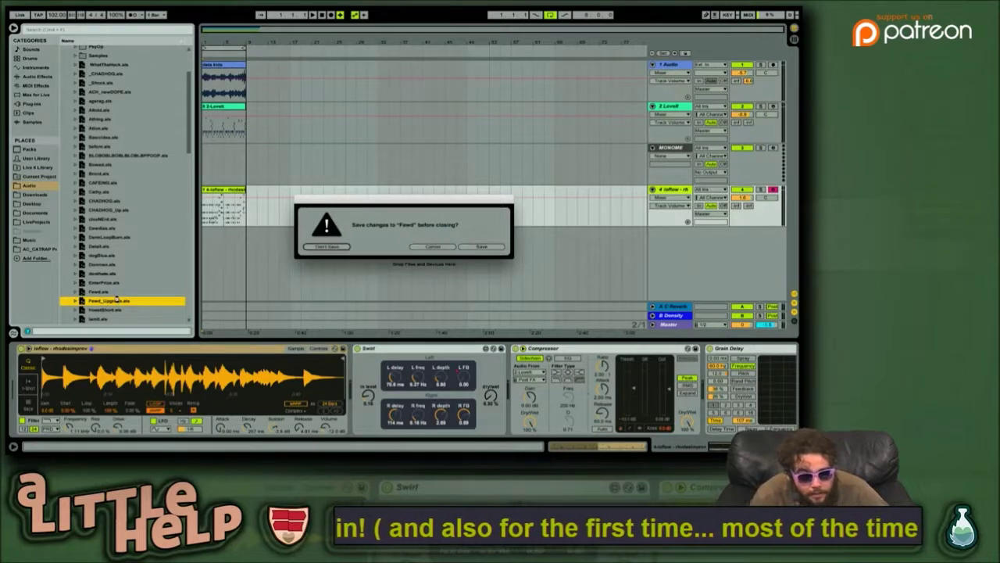
{"action": "key", "text": "Return"}
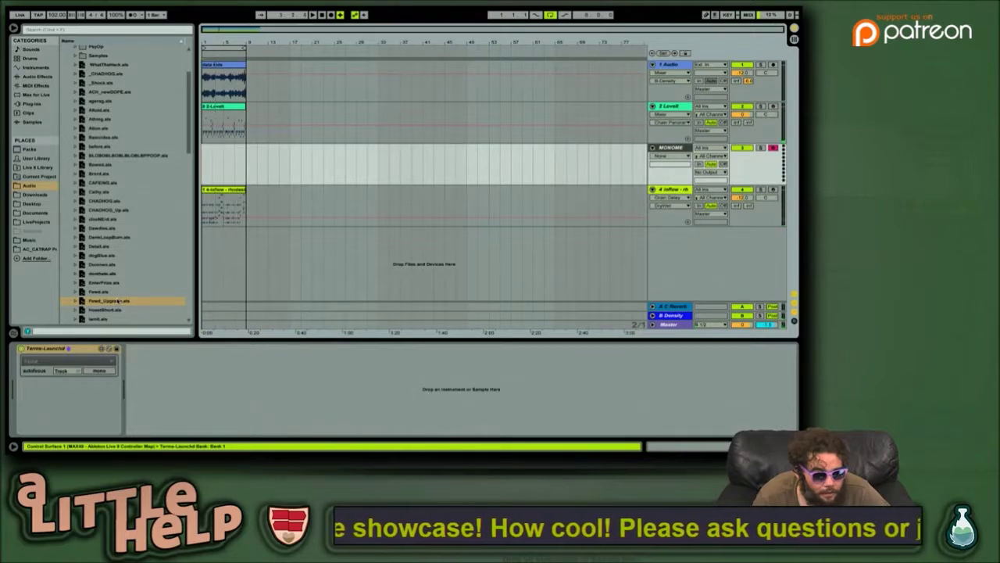
Step: Open HoeetShort.als without saving the changes to Fewd_Upgrade
{"action": "left_click", "coordinate": [119, 302]}
{"action": "key", "text": "Down"}
{"action": "key", "text": "Down"}
{"action": "key", "text": "Up"}
{"action": "key", "text": "Return"}
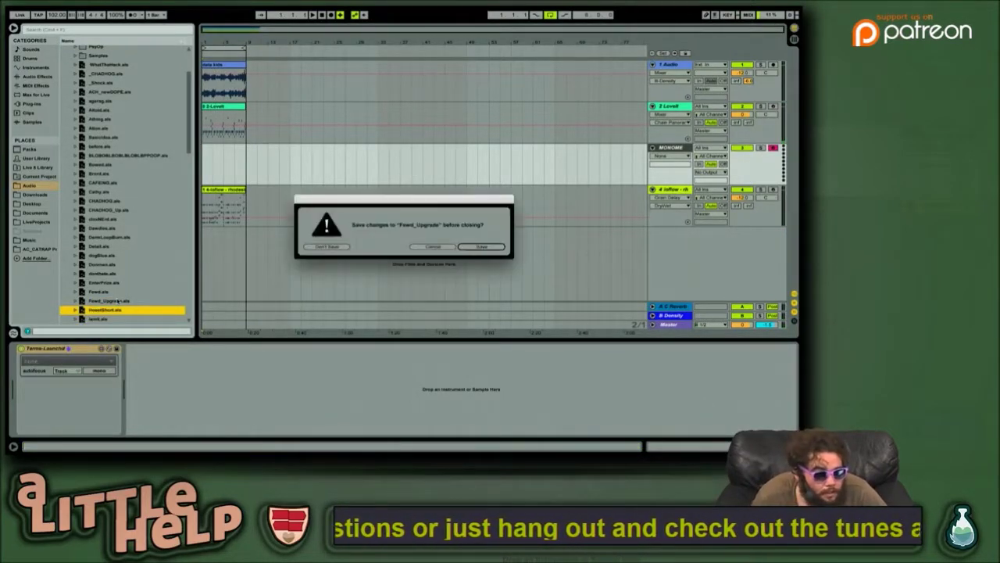
{"action": "key", "text": "Tab"}
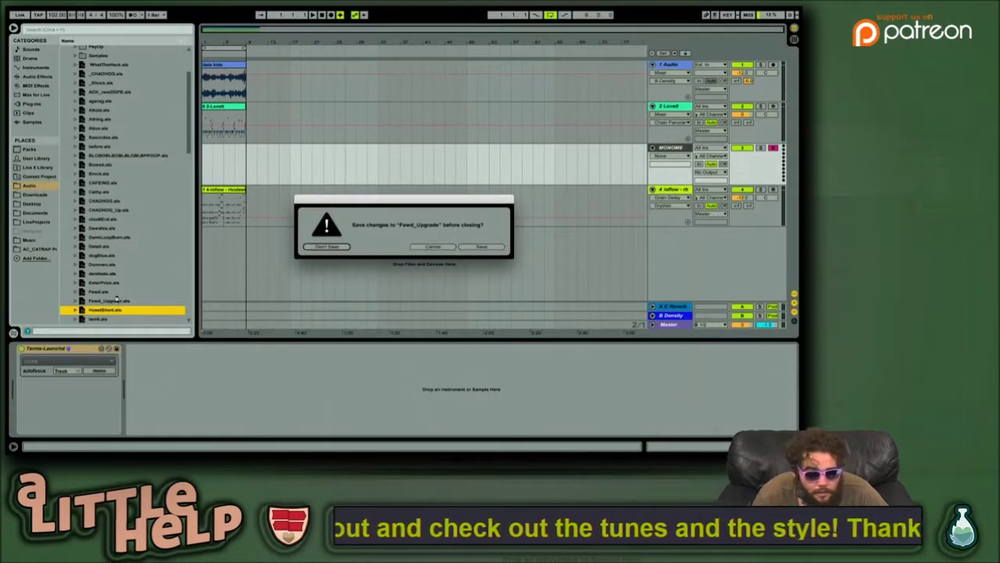
{"action": "key", "text": "space"}
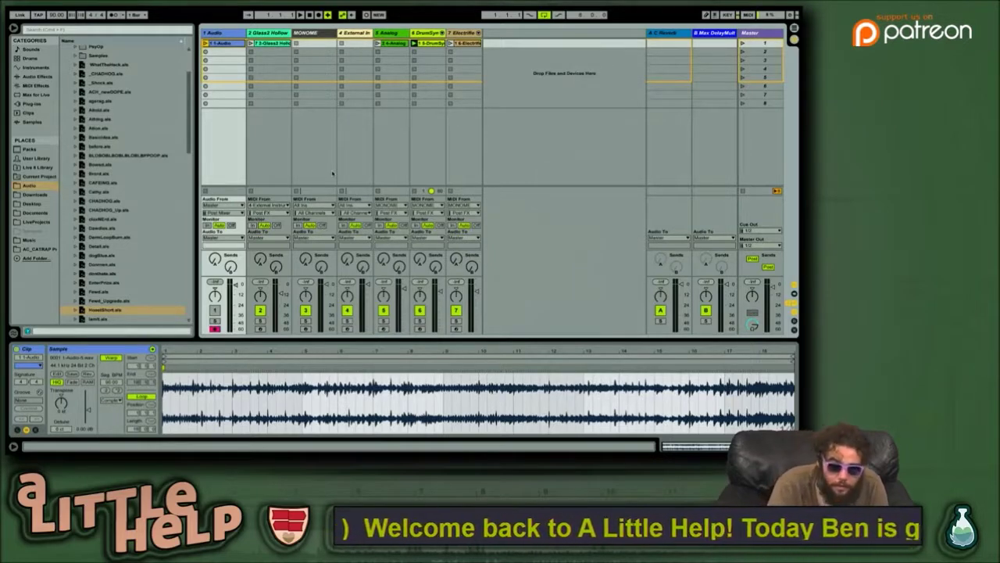
Step: Audition the first-row clips of HoeetShort, unsolo track 1, and open Iamit.als without saving the changes to HoeetShort
{"action": "key", "text": "Return"}
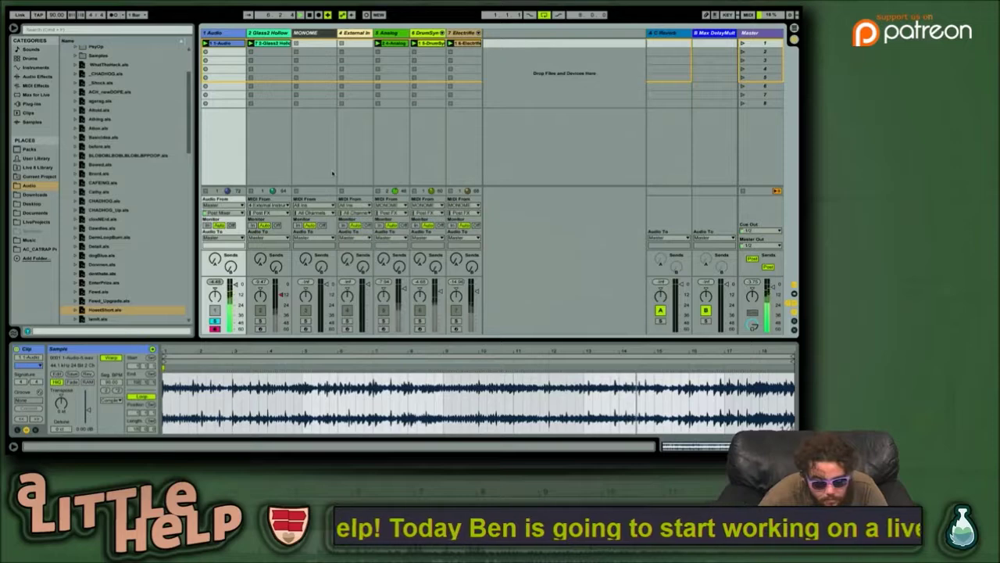
{"action": "key", "text": "s"}
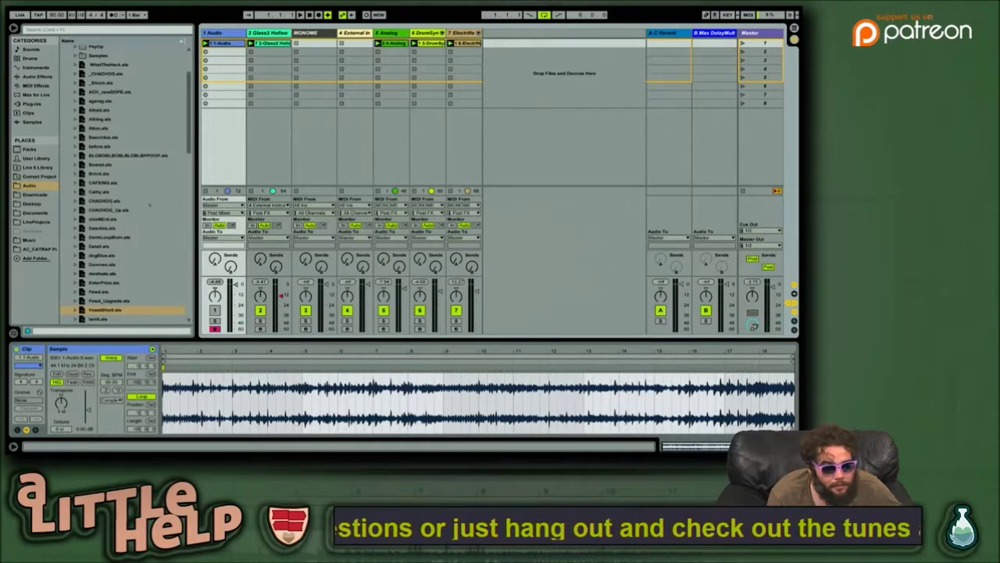
{"action": "key", "text": "Down"}
{"action": "left_click", "coordinate": [108, 311]}
{"action": "key", "text": "Down"}
{"action": "key", "text": "Return"}
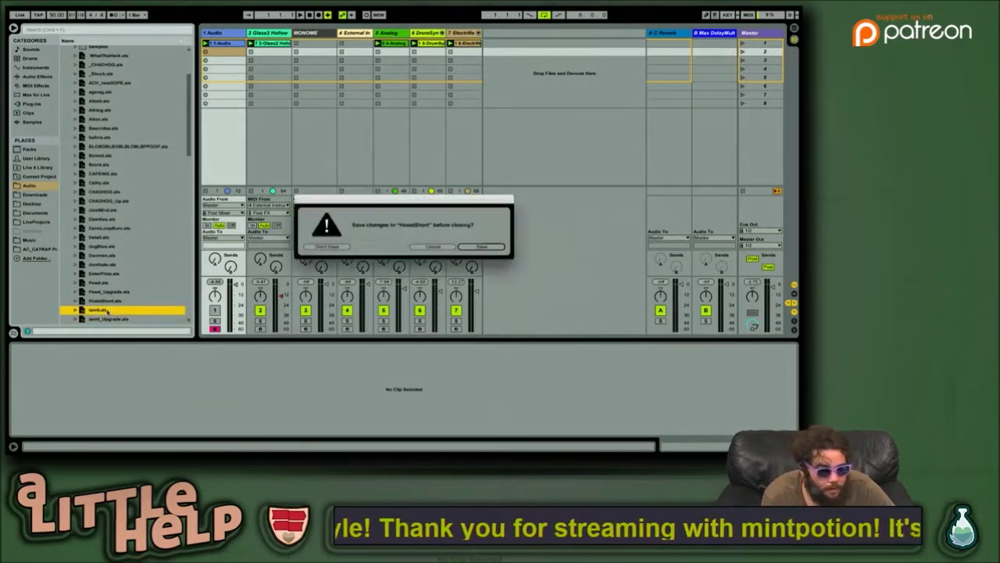
{"action": "key", "text": "Left"}
{"action": "key", "text": "Left"}
{"action": "key", "text": "Return"}
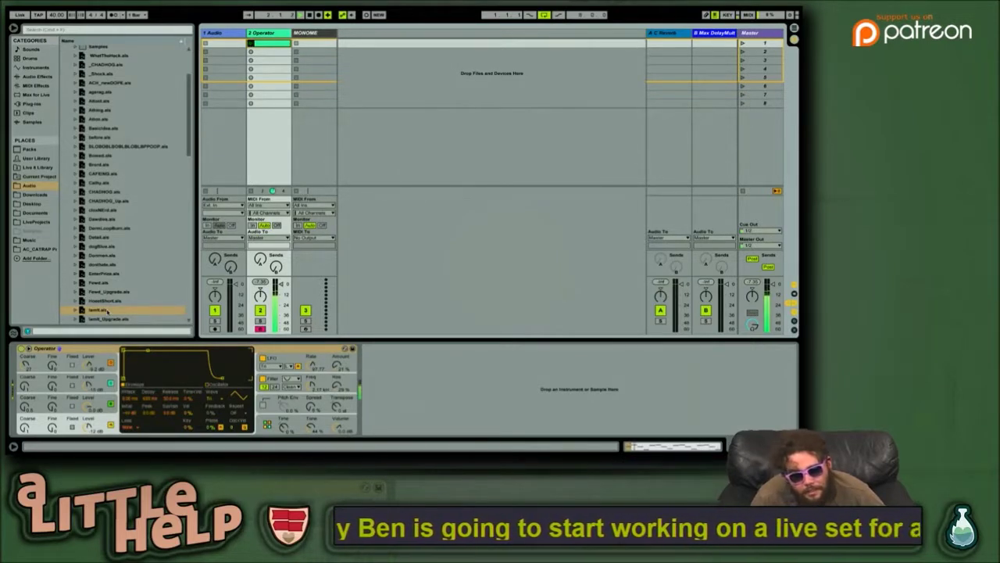
Step: Open Iamit_Upgrade.als without saving the changes to Iamit
{"action": "left_click", "coordinate": [107, 311]}
{"action": "key", "text": "Down"}
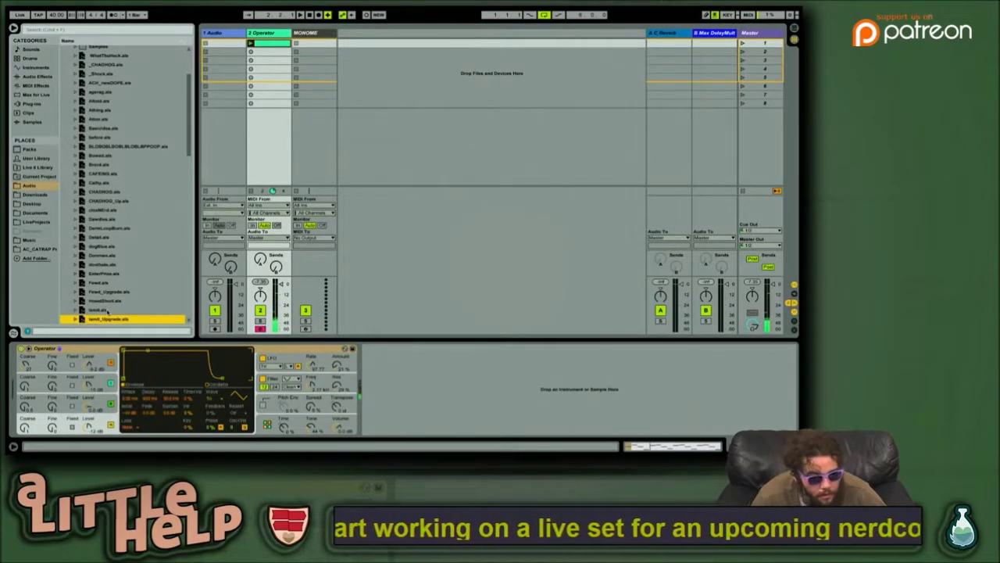
{"action": "key", "text": "Return"}
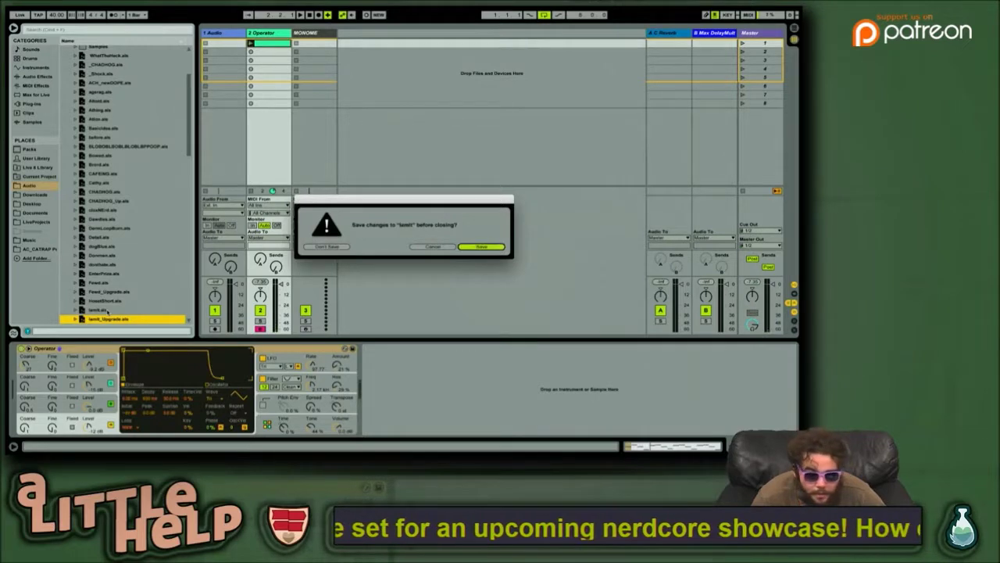
{"action": "key", "text": "Return"}
{"action": "key", "text": "Escape"}
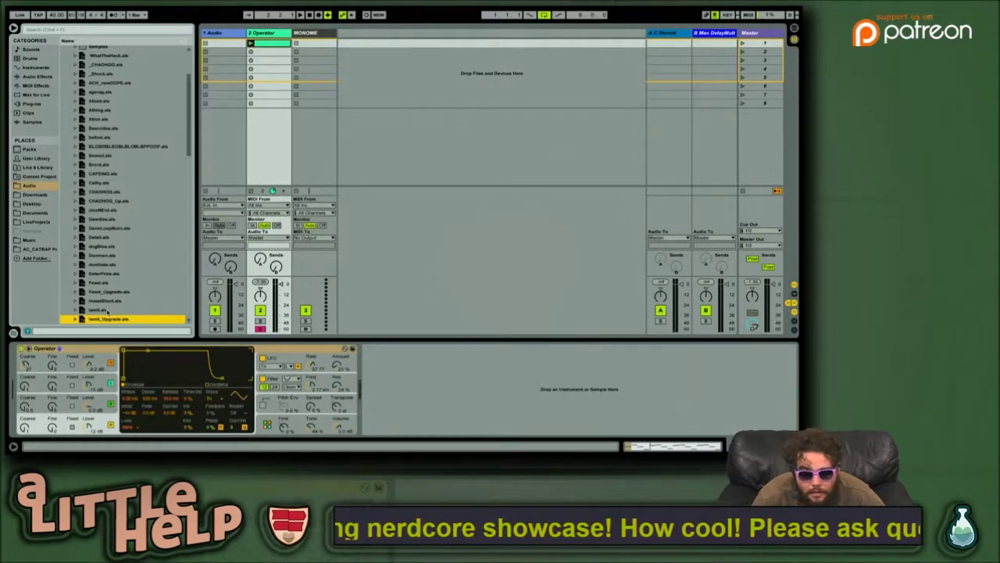
{"action": "key", "text": "Tab"}
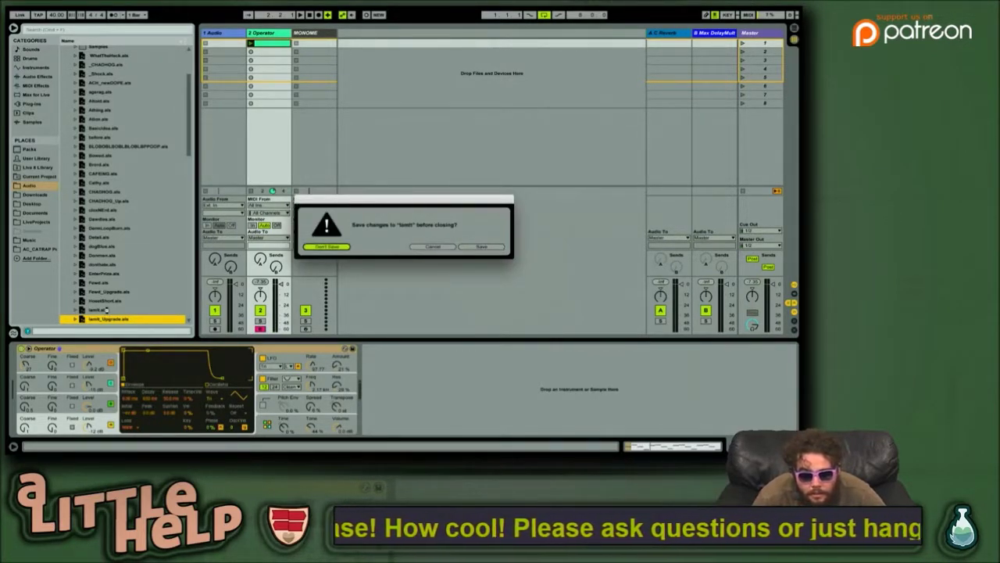
{"action": "key", "text": "Return"}
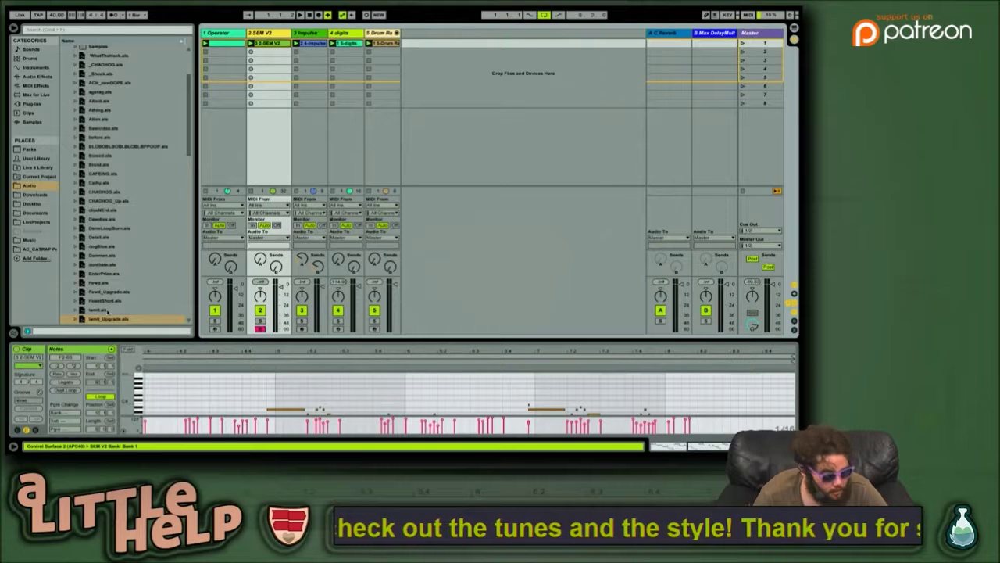
Step: Audition the first-row clips of Iamit_Upgrade, and open Journallet.als from the project's sets
{"action": "key", "text": "space"}
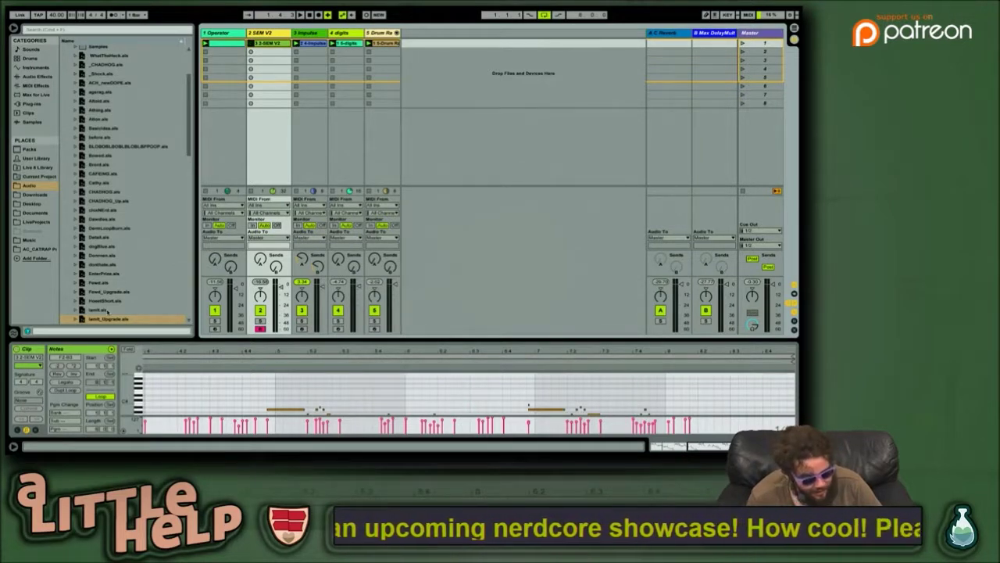
{"action": "key", "text": "Down"}
{"action": "left_click", "coordinate": [107, 311]}
{"action": "key", "text": "Down"}
{"action": "key", "text": "Down"}
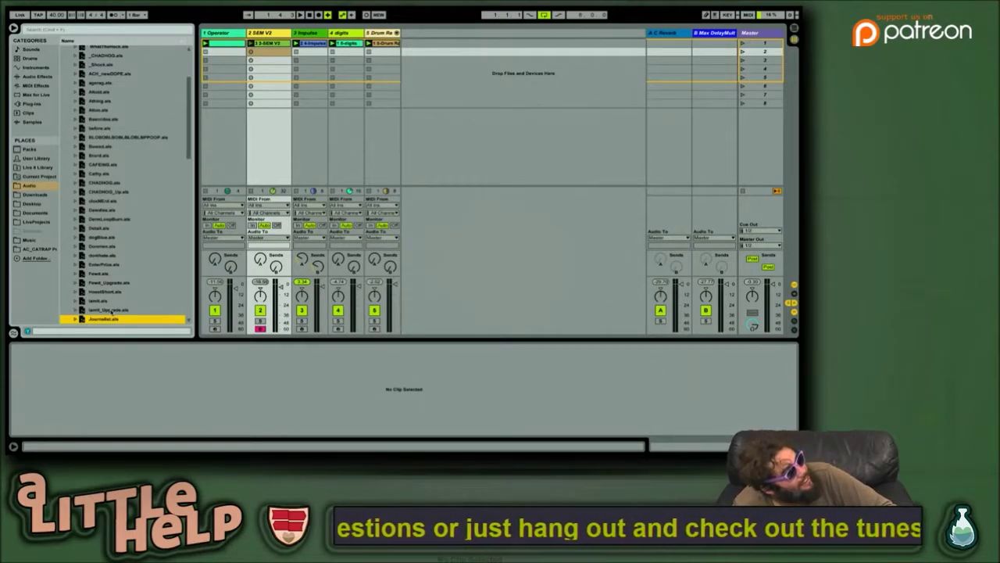
{"action": "key", "text": "Return"}
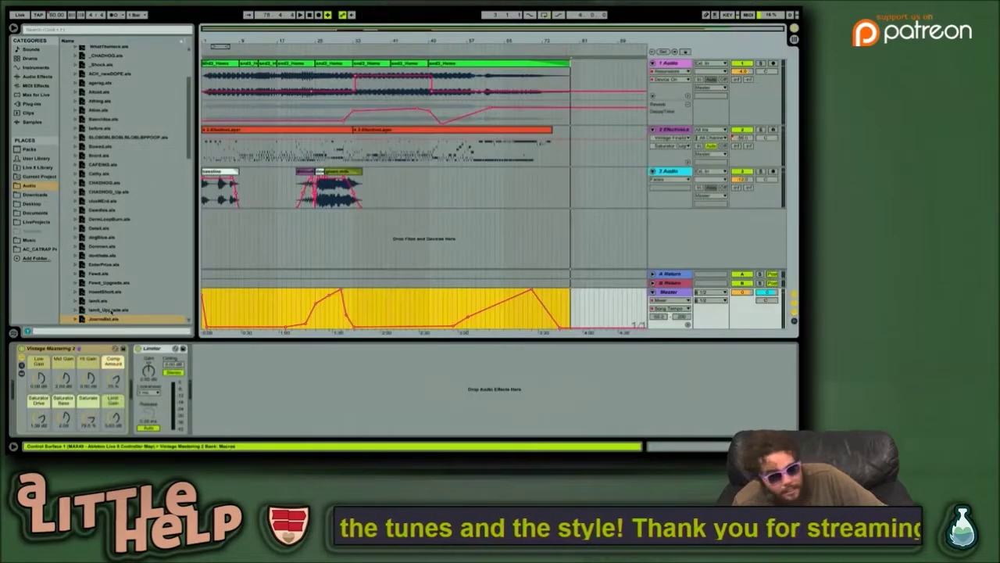
Step: Play the Journallet arrangement, and browse the remaining sets to open LevelUp.als without saving the changes to Journallet
{"action": "key", "text": "space"}
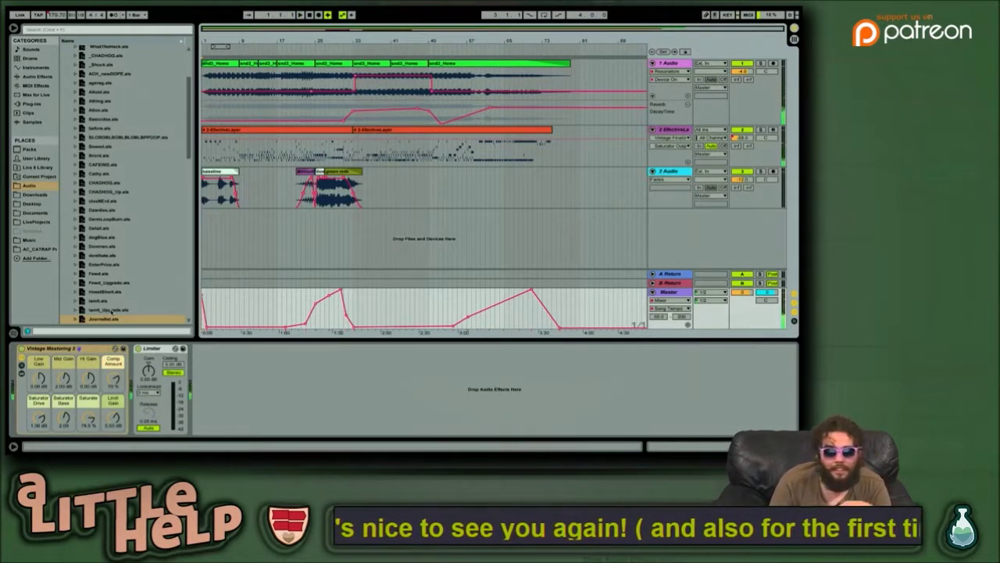
{"action": "left_click", "coordinate": [110, 311]}
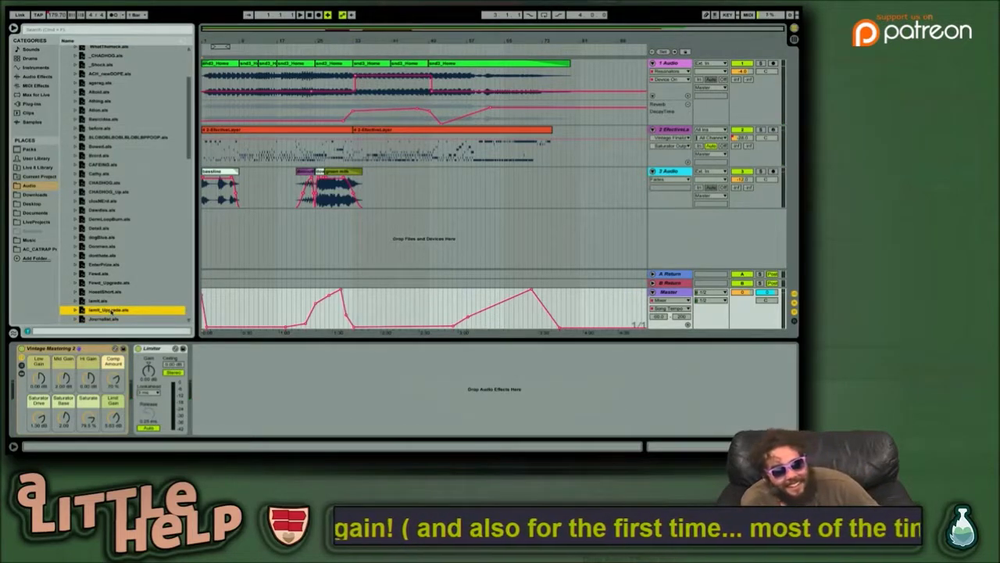
{"action": "key", "text": "Down"}
{"action": "key", "text": "Down"}
{"action": "key", "text": "Down"}
{"action": "key", "text": "Down"}
{"action": "key", "text": "Down"}
{"action": "key", "text": "Down"}
{"action": "key", "text": "Down"}
{"action": "key", "text": "Down"}
{"action": "key", "text": "Down"}
{"action": "key", "text": "Down"}
{"action": "key", "text": "Down"}
{"action": "key", "text": "Down"}
{"action": "key", "text": "Up"}
{"action": "key", "text": "Up"}
{"action": "key", "text": "Up"}
{"action": "key", "text": "Up"}
{"action": "key", "text": "Up"}
{"action": "key", "text": "Up"}
{"action": "key", "text": "Up"}
{"action": "key", "text": "Up"}
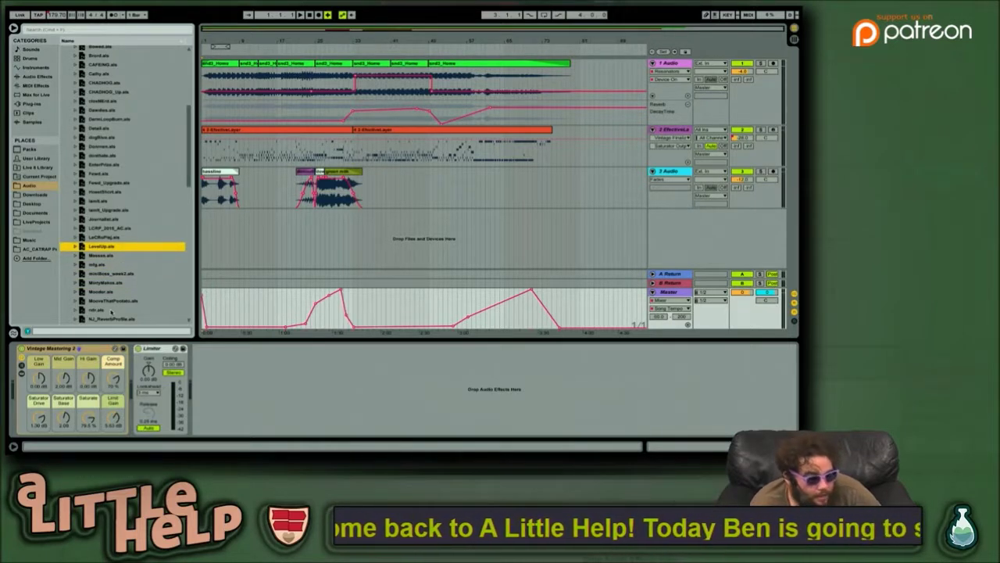
{"action": "key", "text": "Return"}
{"action": "key", "text": "Left"}
{"action": "key", "text": "Left"}
{"action": "key", "text": "Return"}
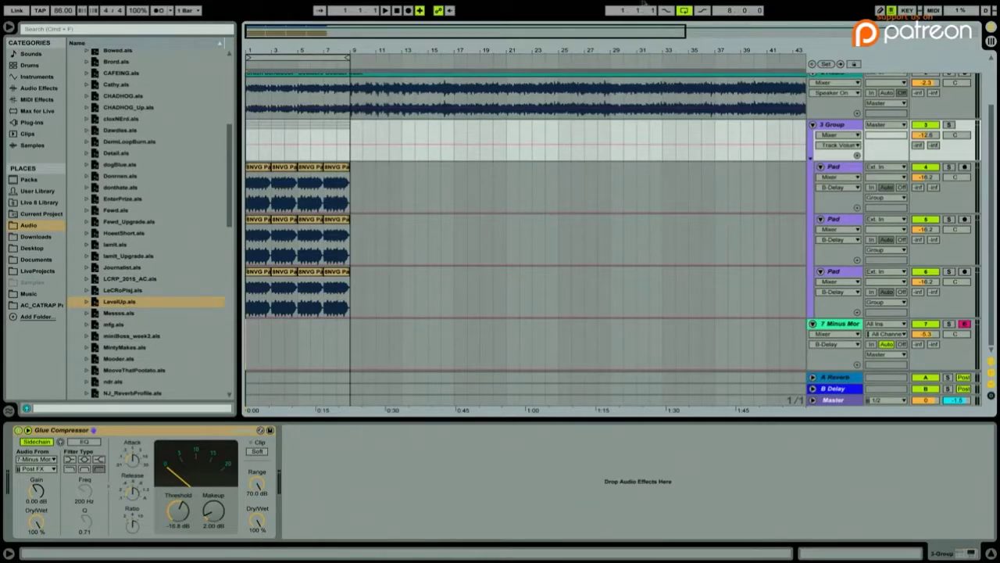
Step: Play the LevelUp arrangement from bar 32, soloing the 1 Audio and 2 Audio tracks in turn
{"action": "left_click", "coordinate": [647, 81]}
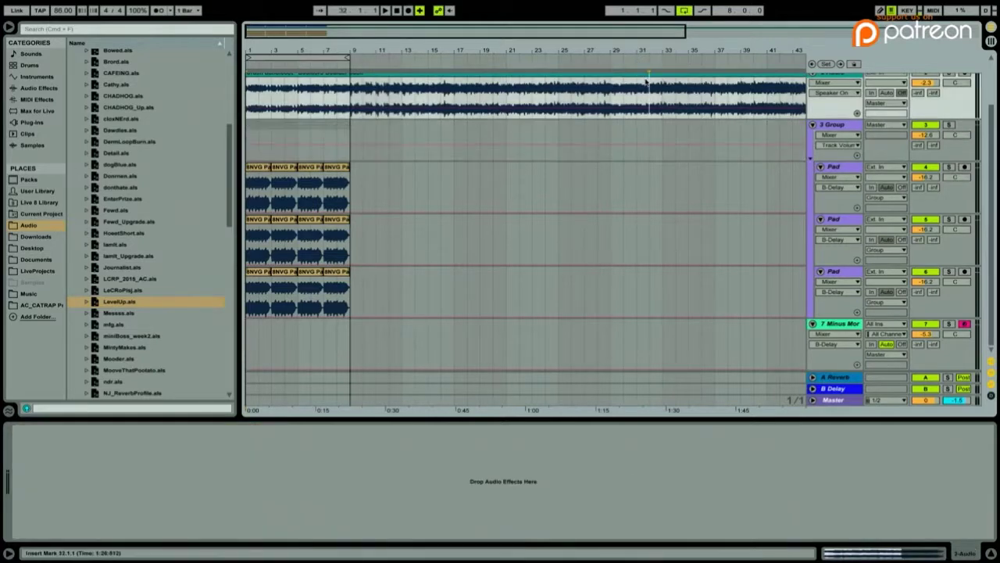
{"action": "key", "text": "space"}
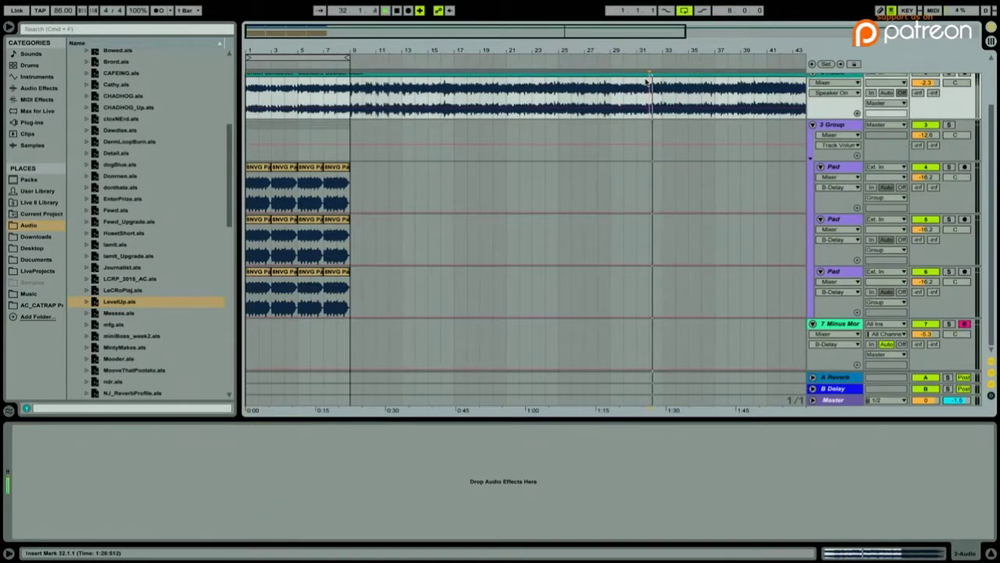
{"action": "scroll", "coordinate": [651, 110], "scroll_direction": "up", "scroll_amount": 2}
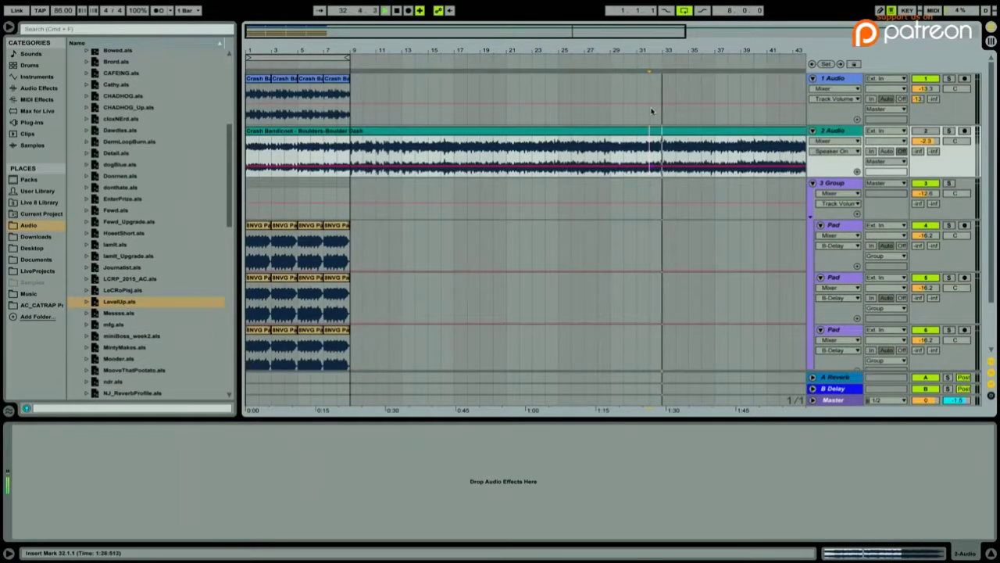
{"action": "scroll", "coordinate": [652, 110], "scroll_direction": "right", "scroll_amount": 1}
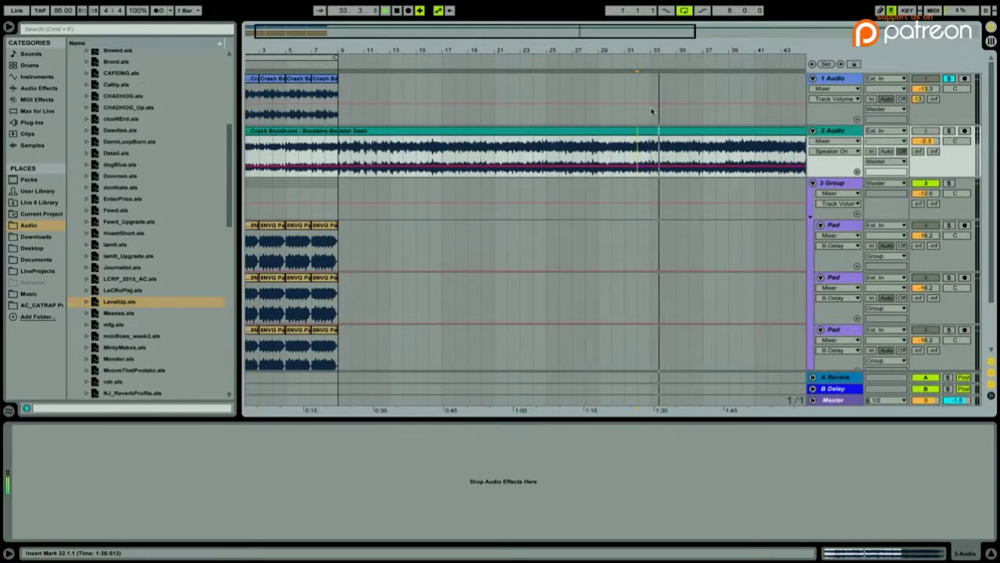
{"action": "key", "text": "s"}
{"action": "scroll", "coordinate": [651, 110], "scroll_direction": "down", "scroll_amount": 1}
{"action": "scroll", "coordinate": [525, 94], "scroll_direction": "right", "scroll_amount": 1}
{"action": "scroll", "coordinate": [525, 95], "scroll_direction": "up", "scroll_amount": 1}
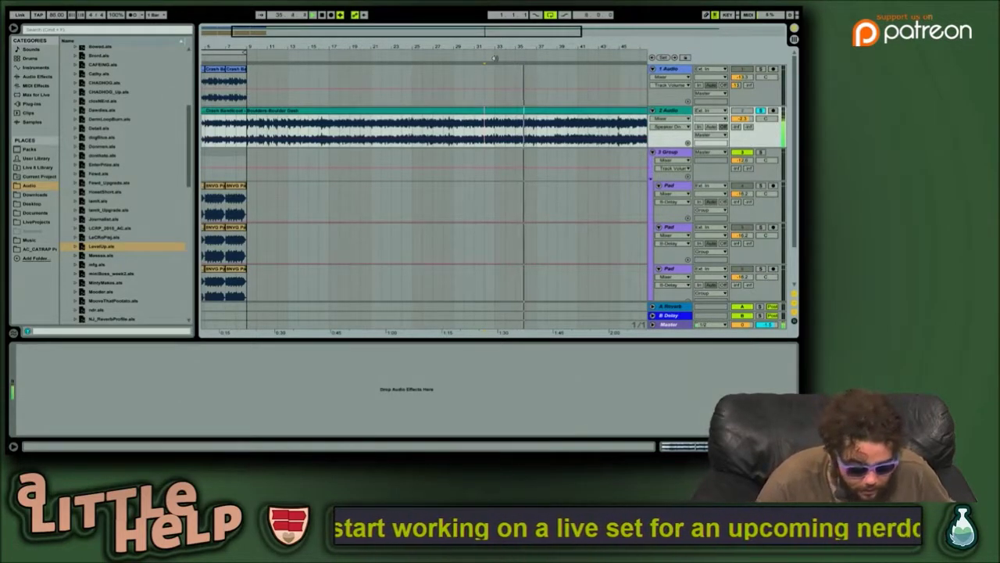
{"action": "left_click", "coordinate": [494, 58]}
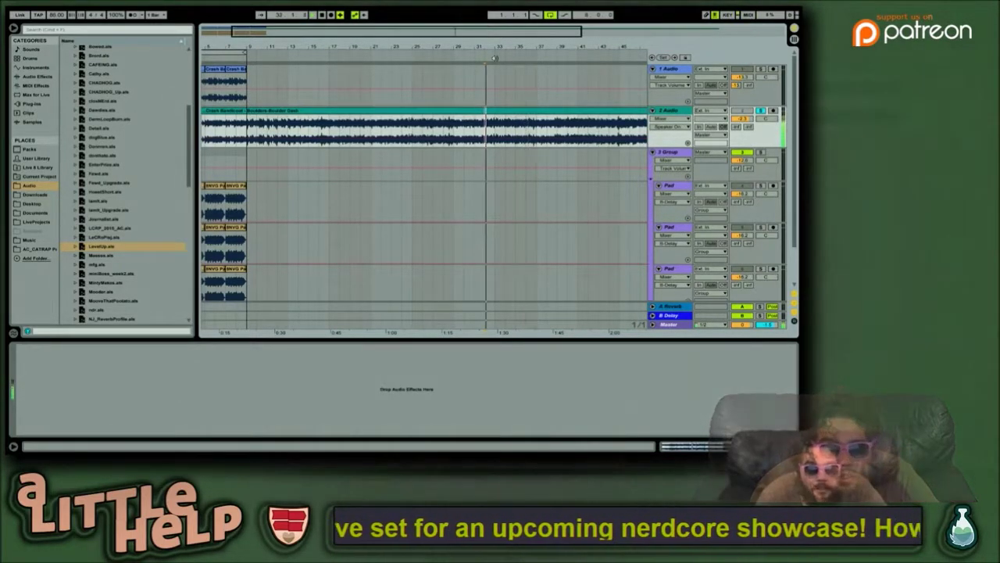
{"action": "key", "text": "space"}
{"action": "key", "text": "space"}
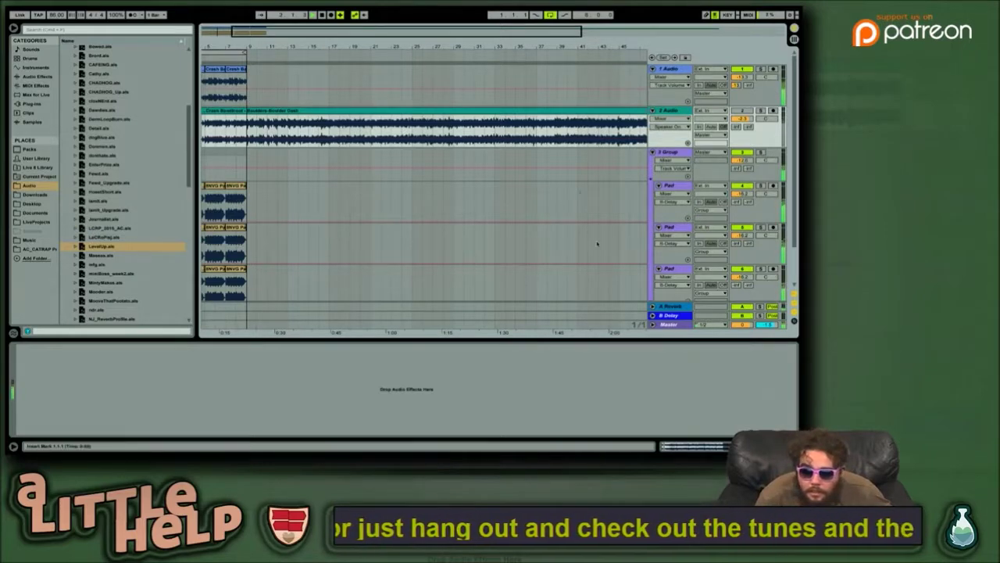
Step: Audition the grouped Pad tracks from the start of the arrangement and select the first Pad track's second clip
{"action": "scroll", "coordinate": [596, 244], "scroll_direction": "down", "scroll_amount": 2}
{"action": "scroll", "coordinate": [597, 244], "scroll_direction": "left", "scroll_amount": 2}
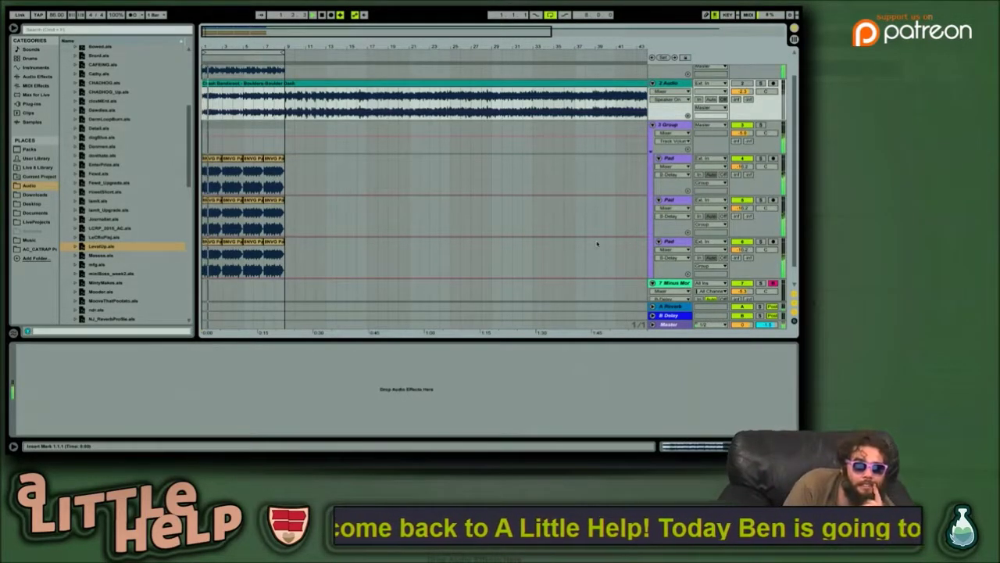
{"action": "left_click", "coordinate": [386, 170]}
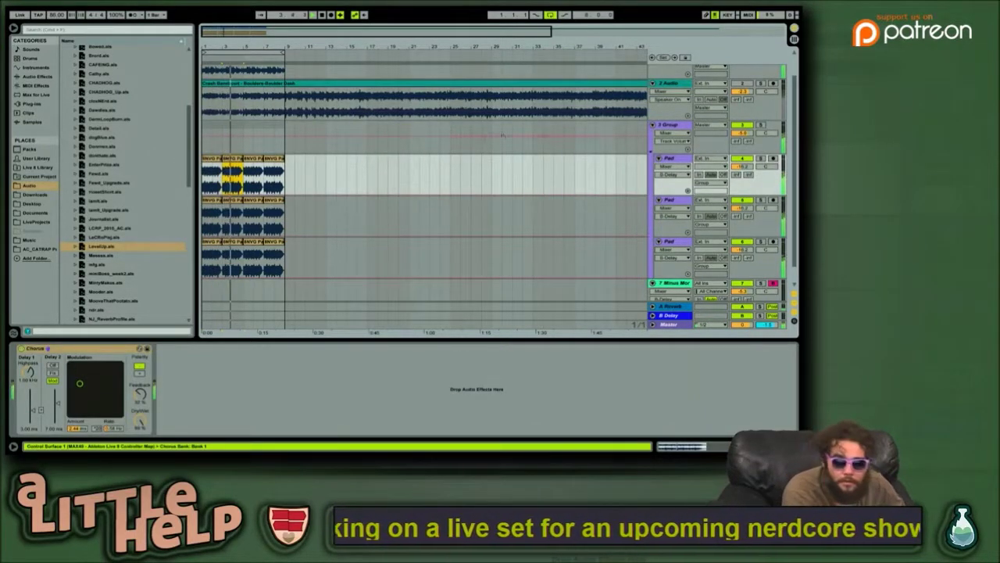
{"action": "scroll", "coordinate": [282, 188], "scroll_direction": "down", "scroll_amount": 1}
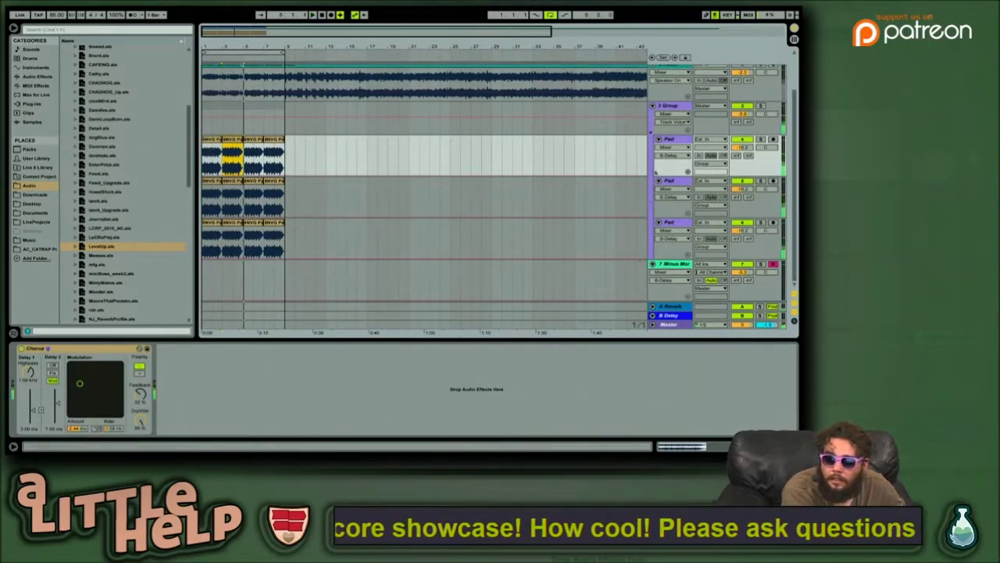
Step: Insert a new audio track below 2 Audio and rename the Pad group THESE GUYS
{"action": "left_click", "coordinate": [678, 225]}
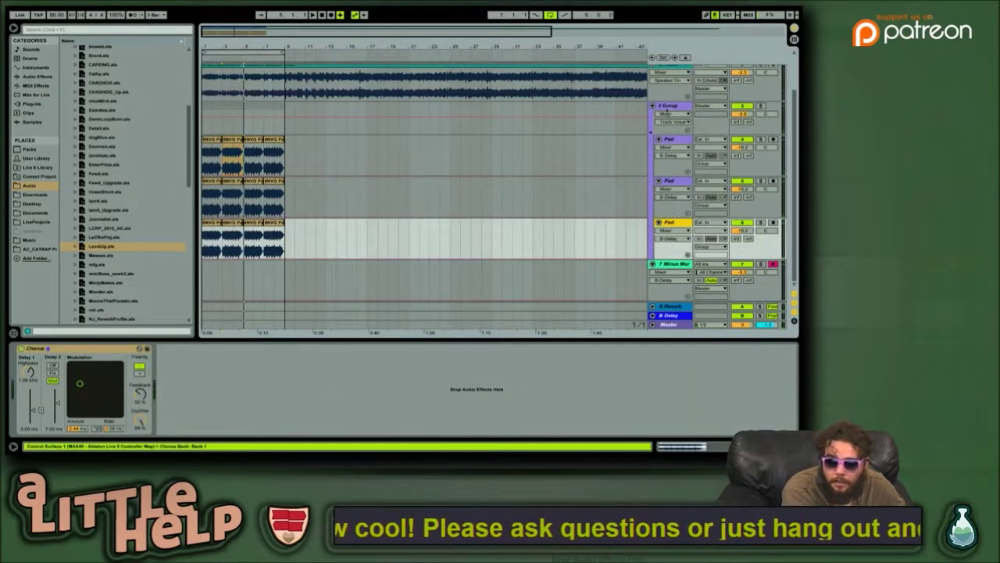
{"action": "scroll", "coordinate": [673, 104], "scroll_direction": "up", "scroll_amount": 1}
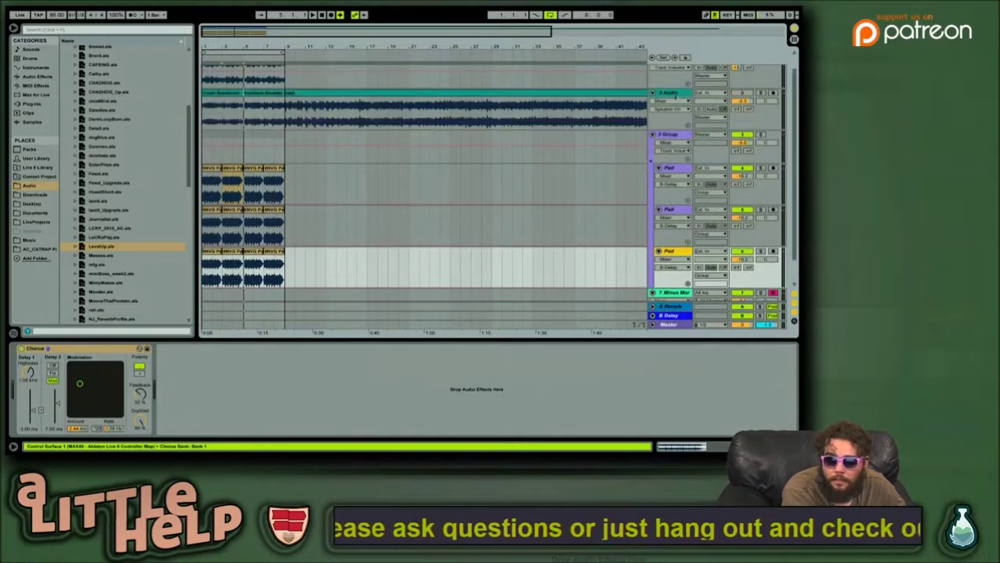
{"action": "left_click", "coordinate": [673, 92]}
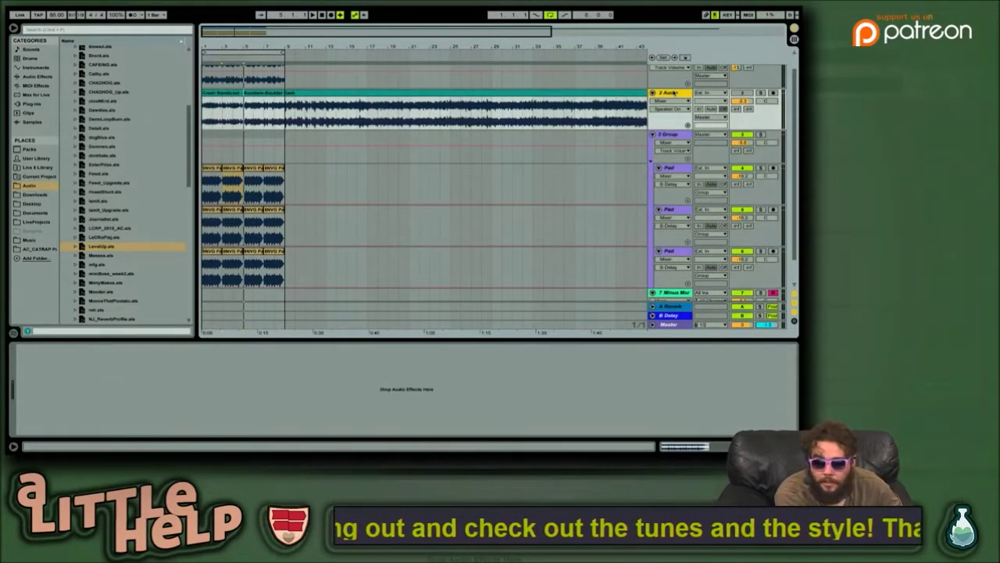
{"action": "key", "text": "ctrl+t"}
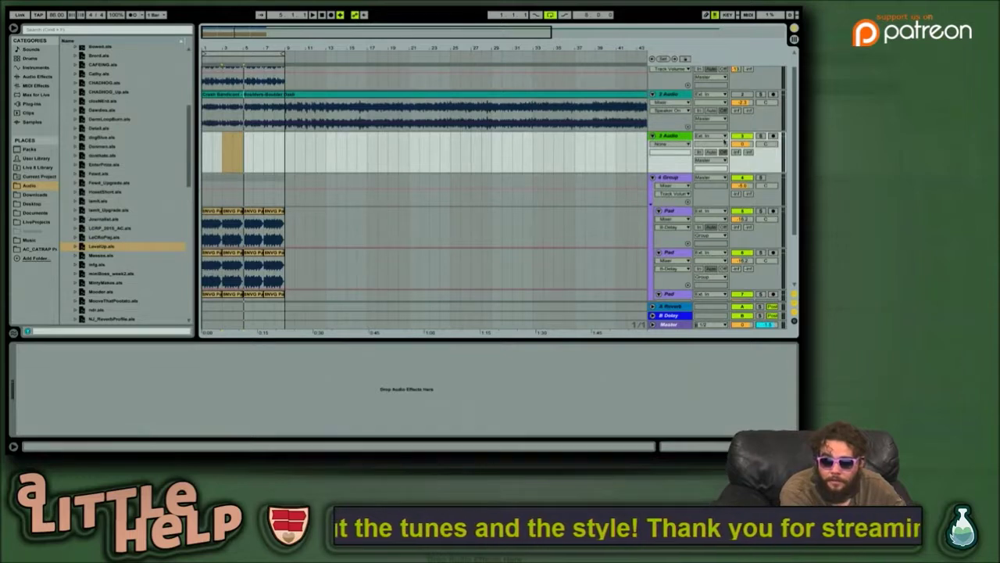
{"action": "left_click", "coordinate": [677, 177]}
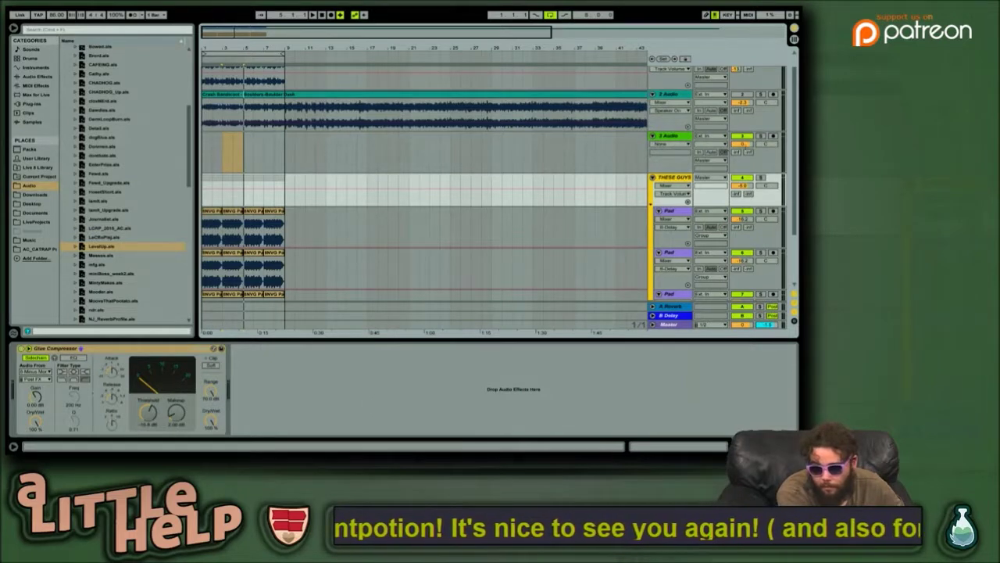
Step: Arm the 3 Audio track, set its input to THESE GUYS, and record the pads from bar 1 to bar 9
{"action": "left_click", "coordinate": [775, 137]}
{"action": "left_click", "coordinate": [744, 136]}
{"action": "left_click", "coordinate": [716, 136]}
{"action": "left_click", "coordinate": [707, 195]}
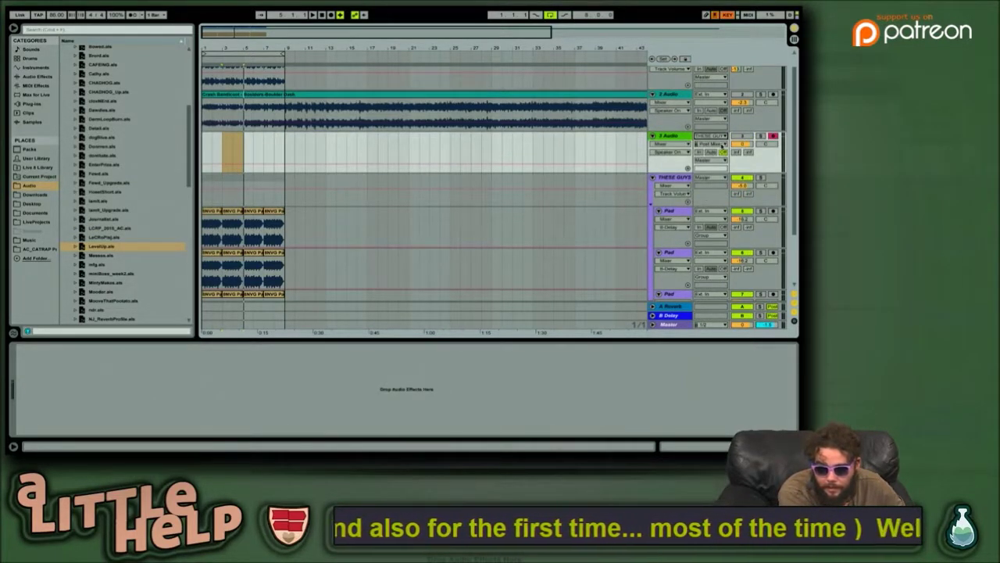
{"action": "left_click", "coordinate": [478, 154]}
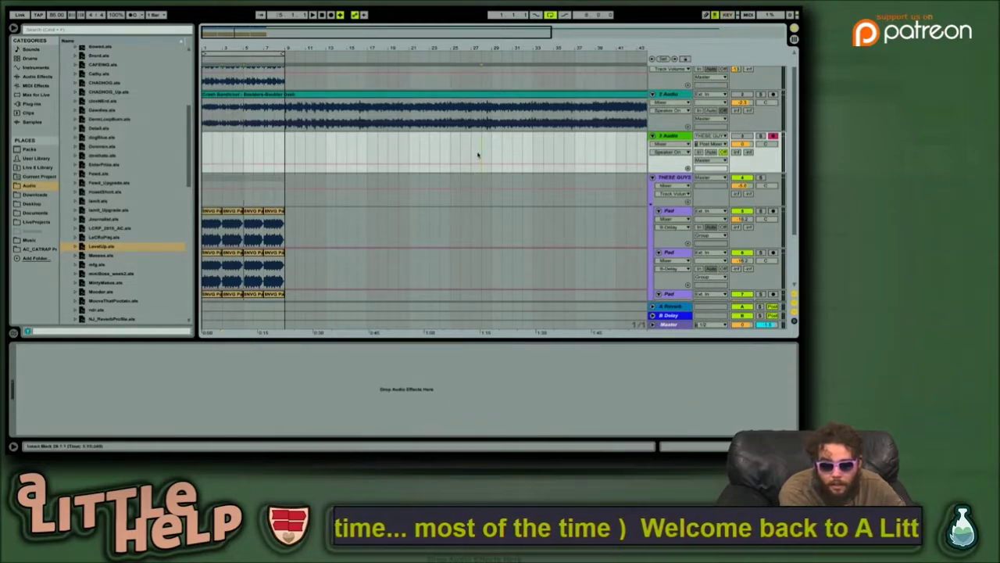
{"action": "key", "text": "F9"}
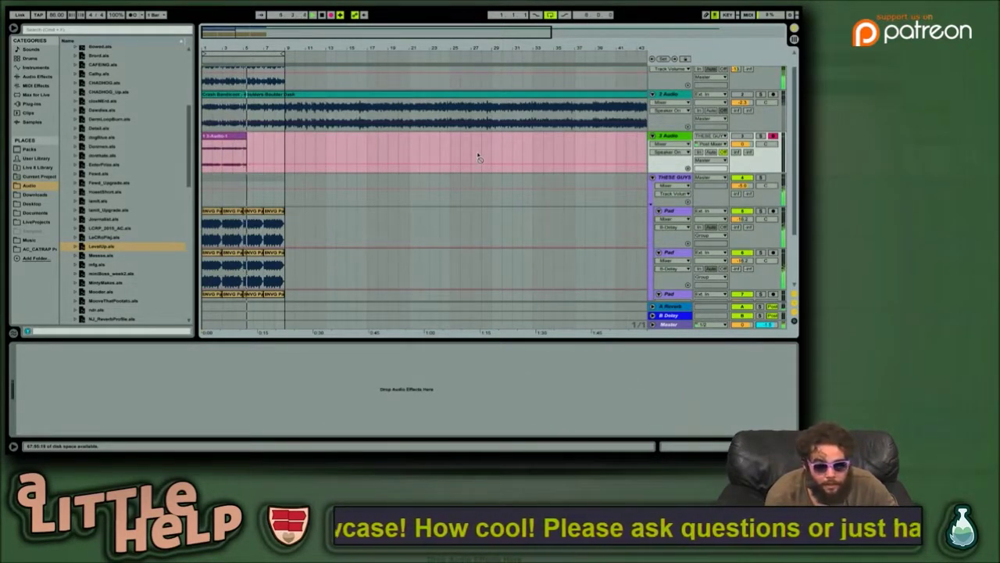
Step: Extend the first recorded clip in 3 Audio to span bars 1 to 9, and audition it with the track soloed
{"action": "left_click", "coordinate": [34, 68]}
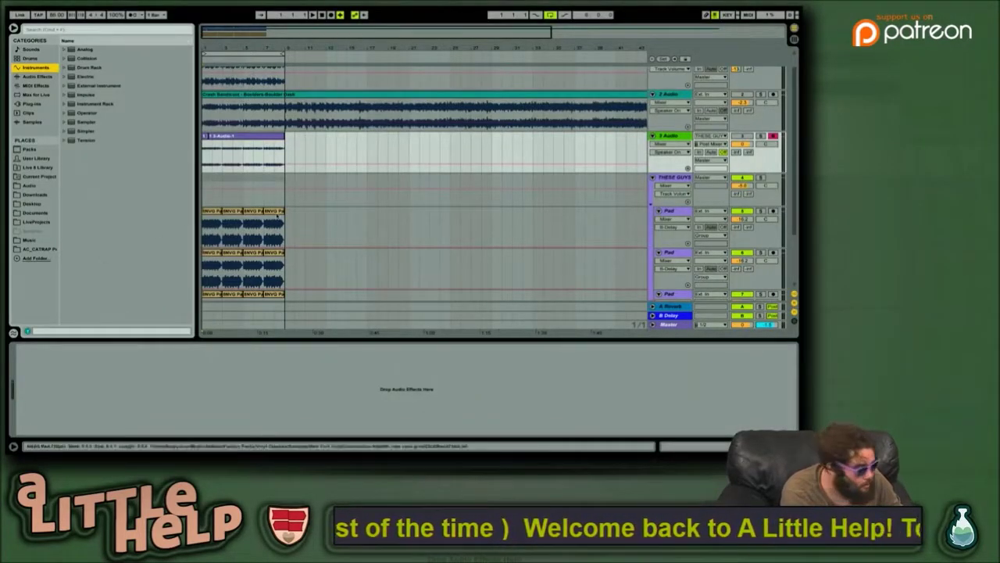
{"action": "left_click", "coordinate": [264, 143]}
{"action": "left_click", "coordinate": [264, 137]}
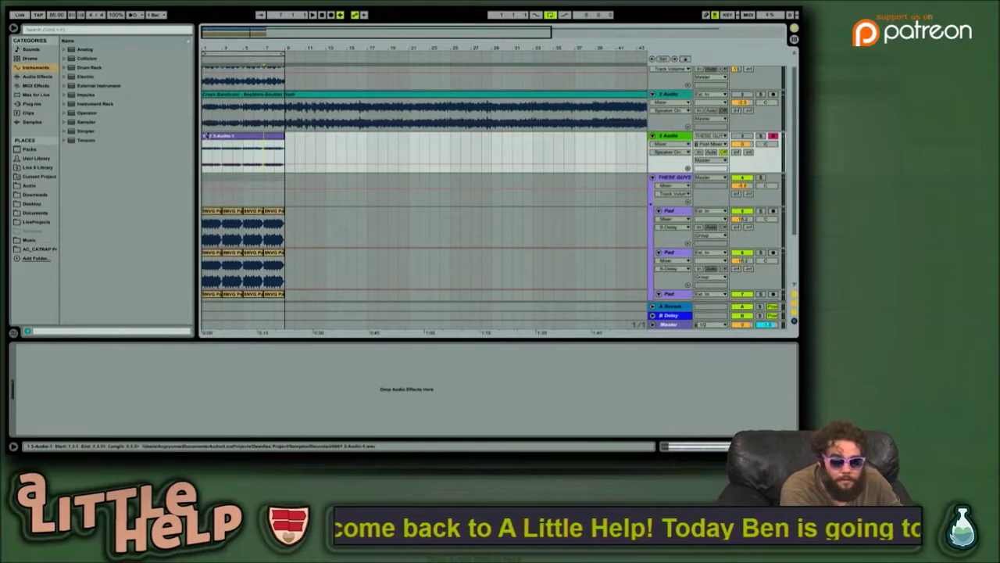
{"action": "left_click", "coordinate": [214, 137]}
{"action": "key", "text": "space"}
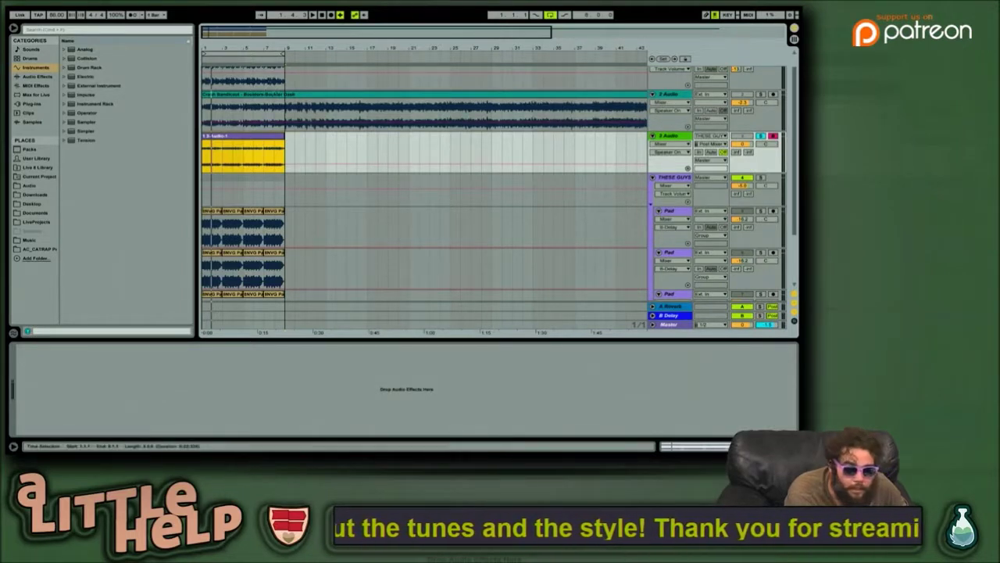
Step: Look through the browser's instruments, audio effects, User Library, Live 8 Library and current project contents
{"action": "left_click", "coordinate": [37, 68]}
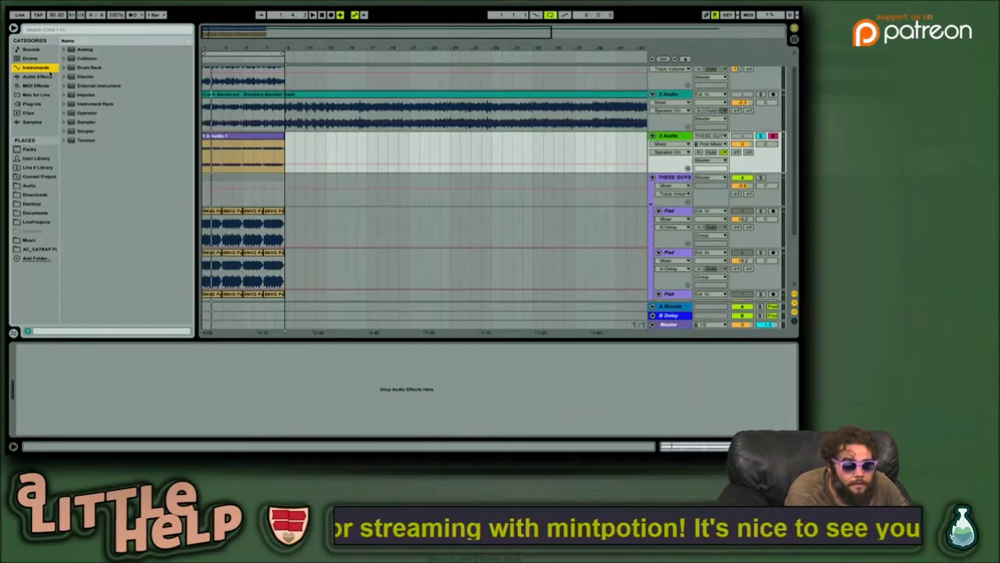
{"action": "key", "text": "Down"}
{"action": "key", "text": "Down"}
{"action": "key", "text": "Up"}
{"action": "key", "text": "Up"}
{"action": "key", "text": "Up"}
{"action": "key", "text": "Down"}
{"action": "key", "text": "Up"}
{"action": "left_click", "coordinate": [50, 76]}
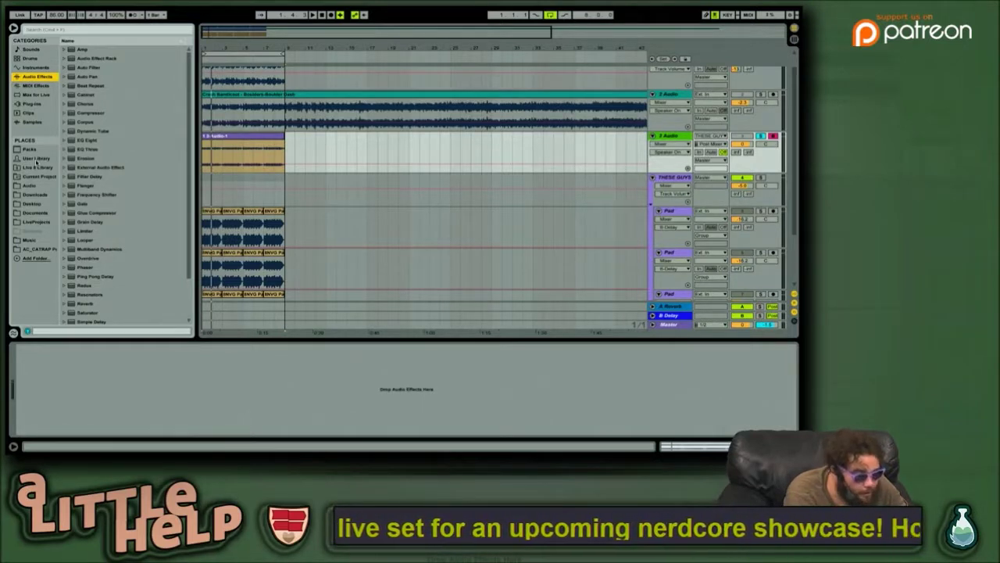
{"action": "left_click", "coordinate": [36, 159]}
{"action": "left_click", "coordinate": [36, 166]}
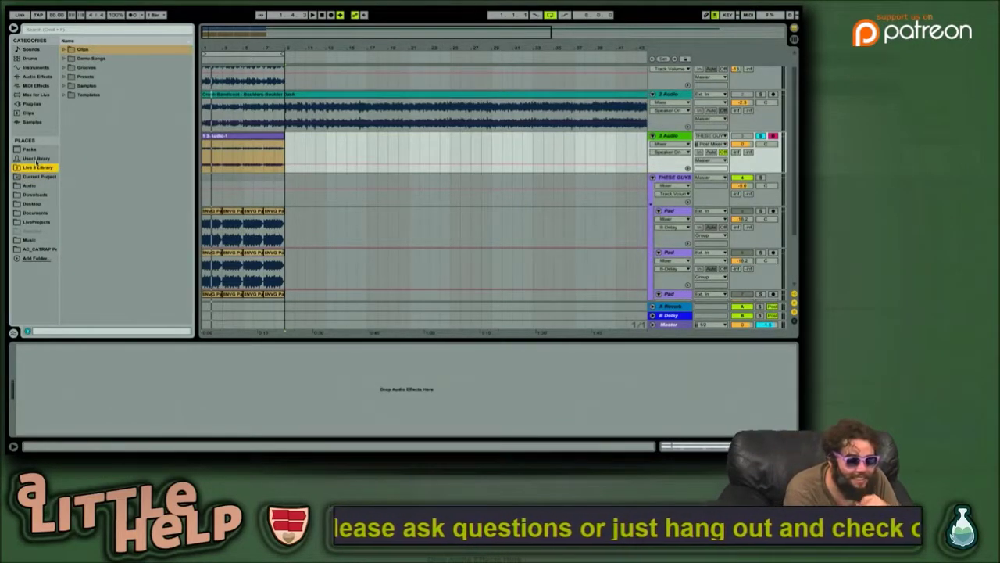
{"action": "key", "text": "Down"}
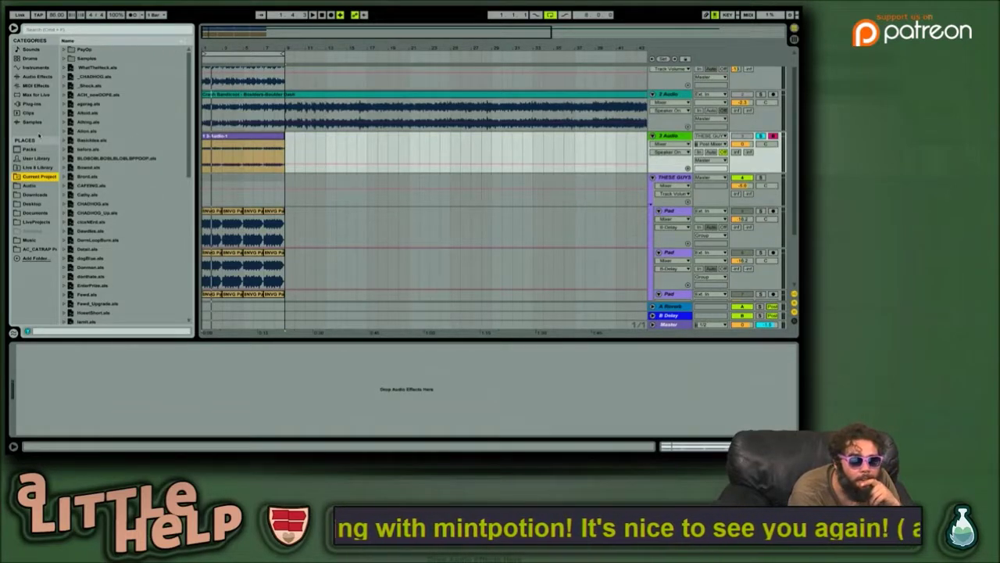
Step: Rename the recorded pad clip LevelUP_Pad and save it into the AC_CATRAP Project's Clips folder
{"action": "left_click", "coordinate": [31, 248]}
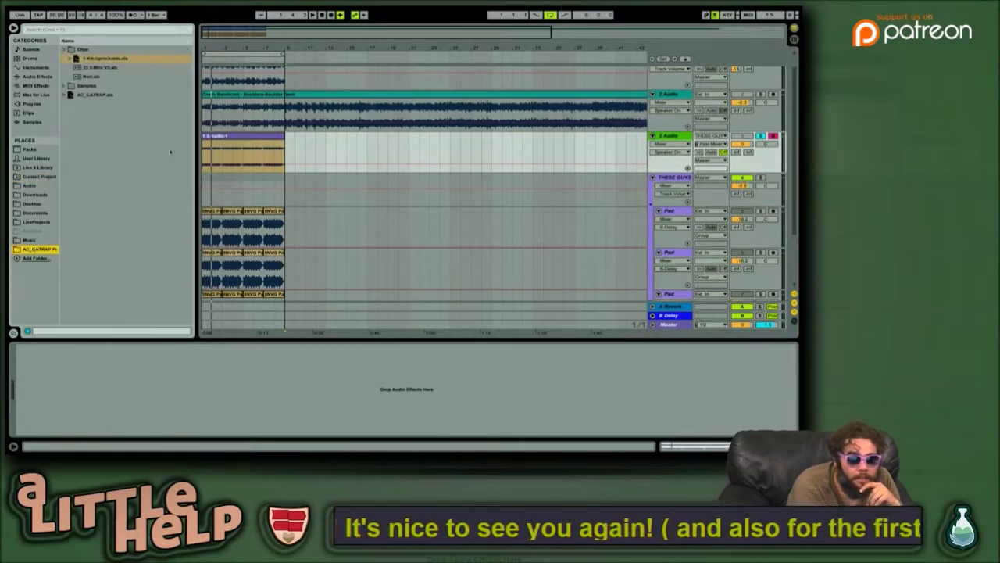
{"action": "left_click", "coordinate": [235, 141]}
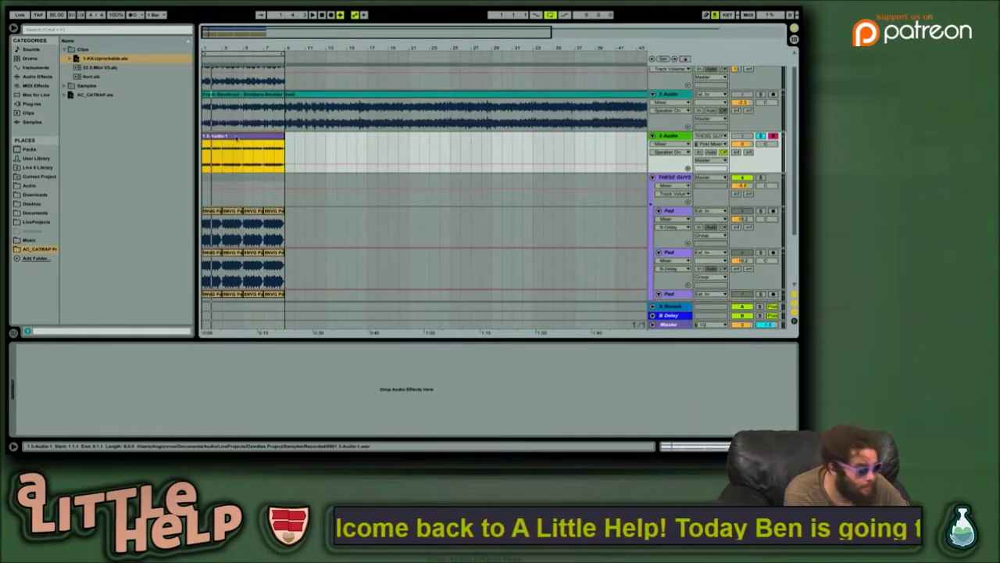
{"action": "key", "text": "ctrl+r"}
{"action": "type", "text": "Lil"}
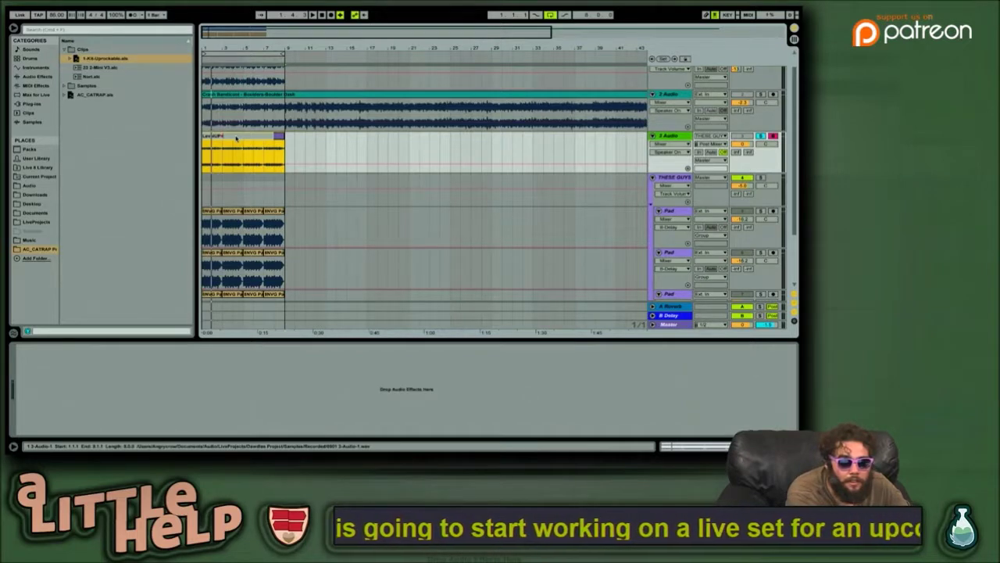
{"action": "type", "text": "elUP_Pad"}
{"action": "key", "text": "Return"}
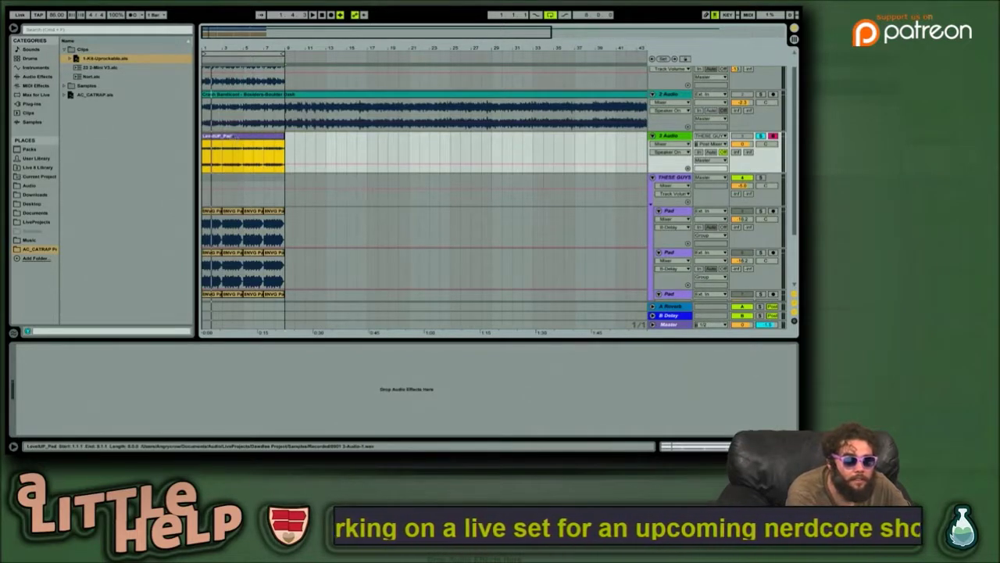
{"action": "left_click_drag", "start_coordinate": [117, 88], "coordinate": [87, 51]}
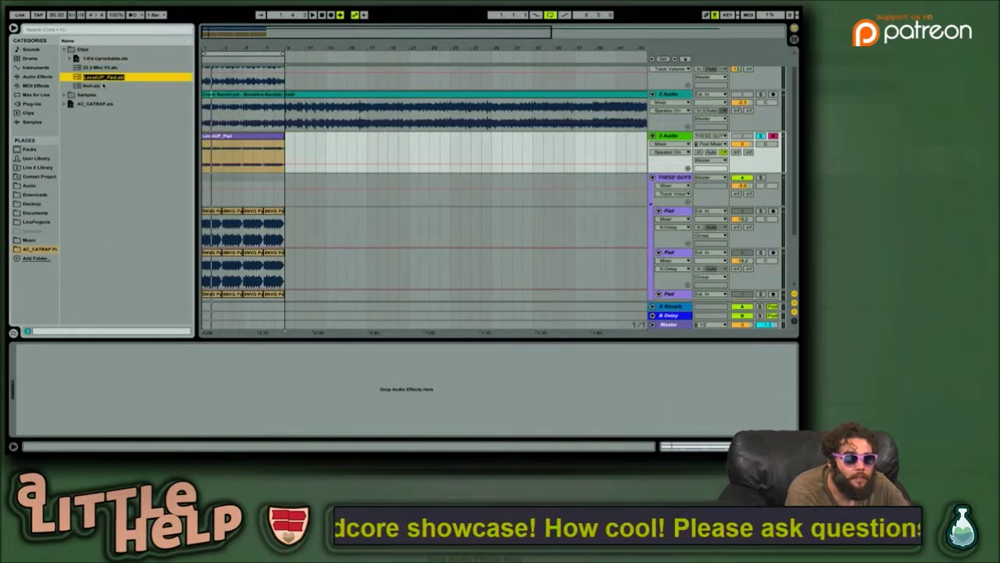
{"action": "key", "text": "Return"}
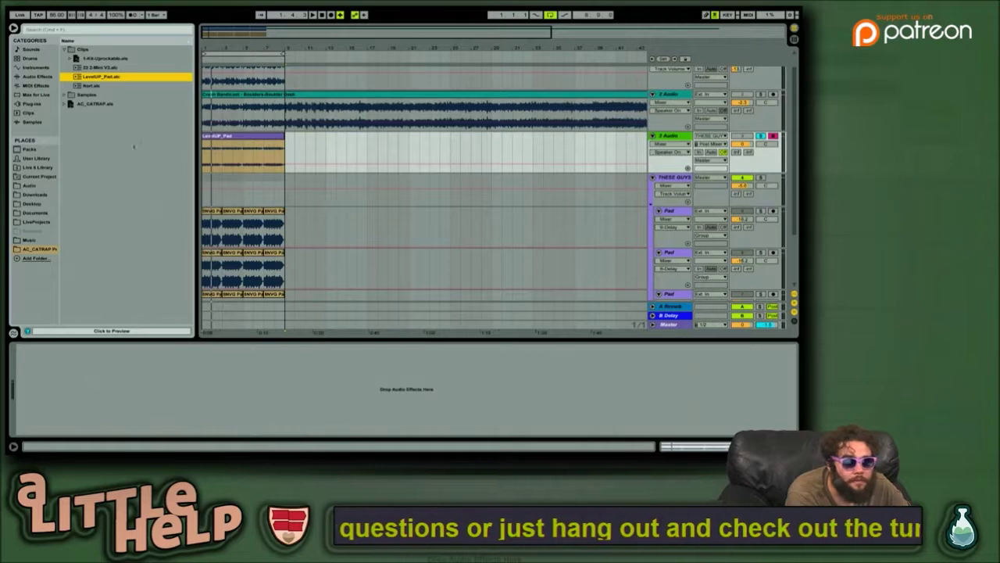
Step: Look through the list of Live sets in the current project for the next one to review
{"action": "left_click", "coordinate": [40, 179]}
{"action": "left_click", "coordinate": [122, 114]}
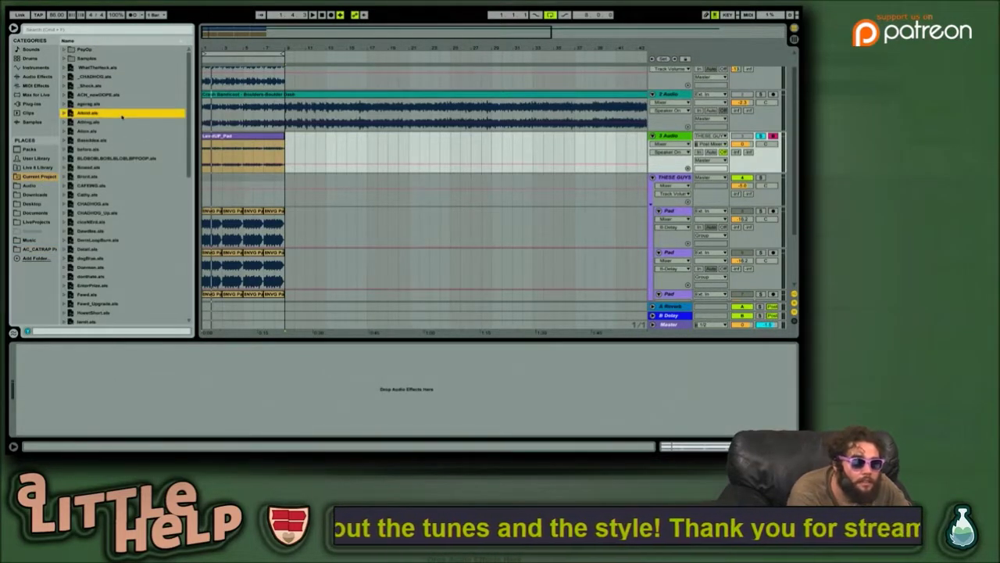
{"action": "key", "text": "Down"}
{"action": "key", "text": "Down"}
{"action": "key", "text": "Down"}
{"action": "key", "text": "Down"}
{"action": "key", "text": "Down"}
{"action": "key", "text": "Down"}
{"action": "key", "text": "Down"}
{"action": "key", "text": "Down"}
{"action": "key", "text": "Down"}
{"action": "key", "text": "Down"}
{"action": "key", "text": "Down"}
{"action": "key", "text": "Down"}
{"action": "key", "text": "Down"}
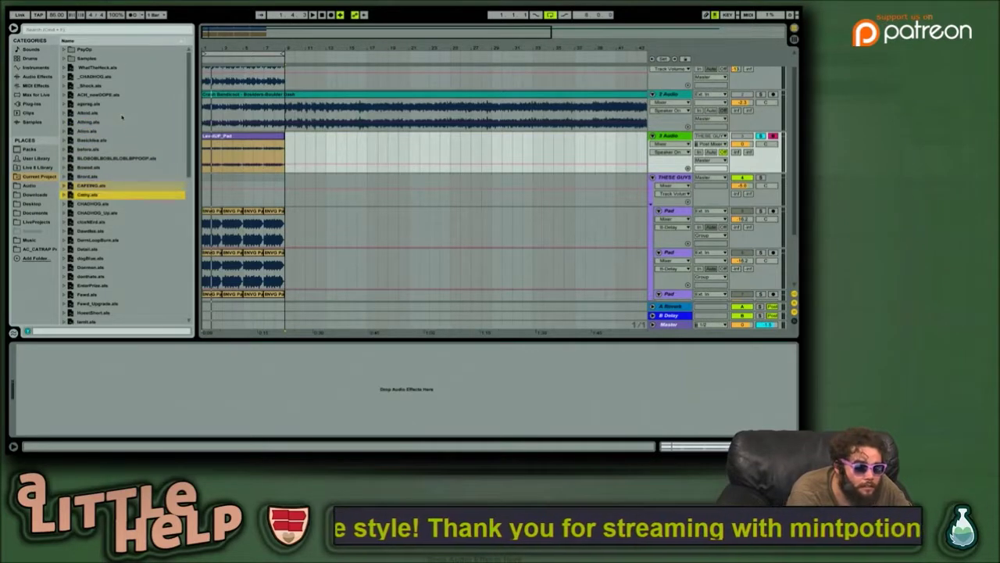
{"action": "key", "text": "Down"}
{"action": "key", "text": "Down"}
{"action": "key", "text": "Down"}
{"action": "key", "text": "Down"}
{"action": "key", "text": "Down"}
{"action": "key", "text": "Down"}
{"action": "key", "text": "Down"}
{"action": "key", "text": "Down"}
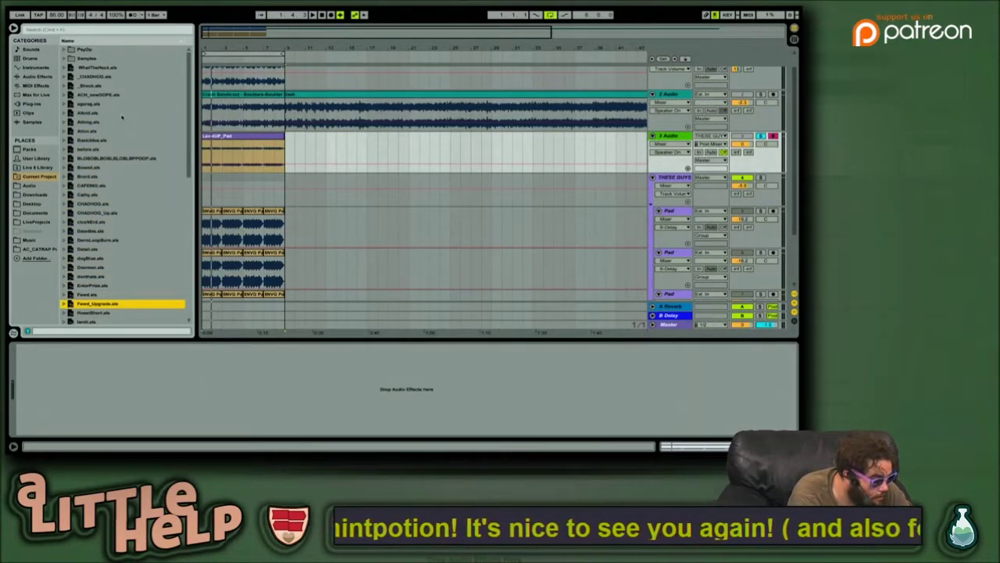
{"action": "key", "text": "Down"}
{"action": "key", "text": "Down"}
{"action": "key", "text": "Down"}
{"action": "key", "text": "Down"}
{"action": "key", "text": "Down"}
{"action": "key", "text": "Down"}
{"action": "key", "text": "Down"}
{"action": "key", "text": "Down"}
{"action": "key", "text": "Down"}
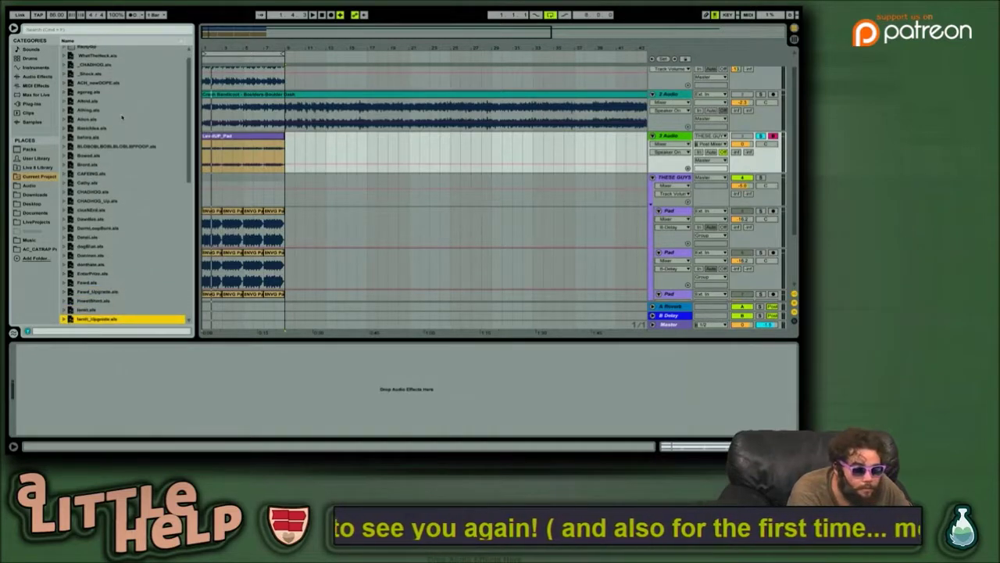
{"action": "key", "text": "Up"}
{"action": "key", "text": "Up"}
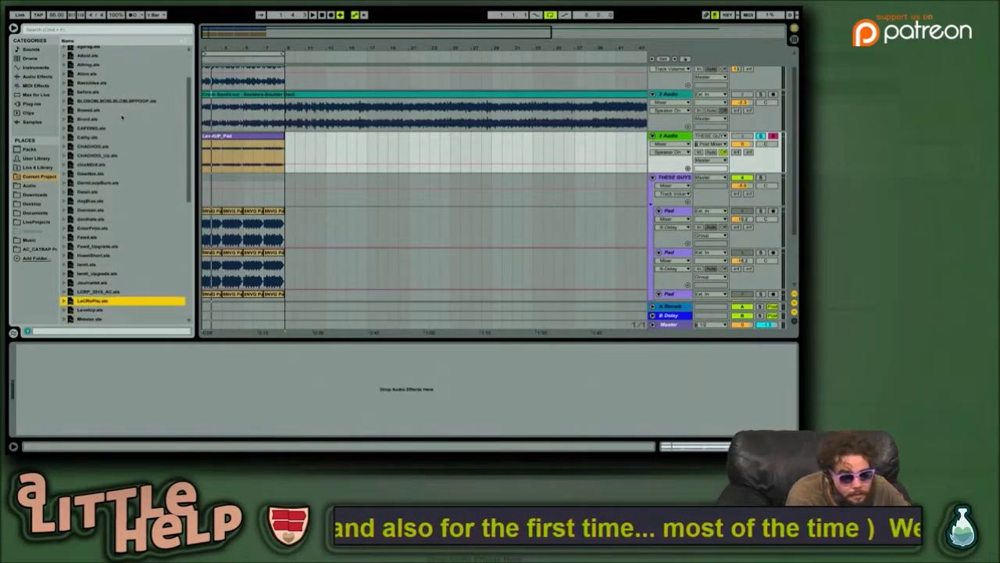
{"action": "key", "text": "Up"}
{"action": "key", "text": "Up"}
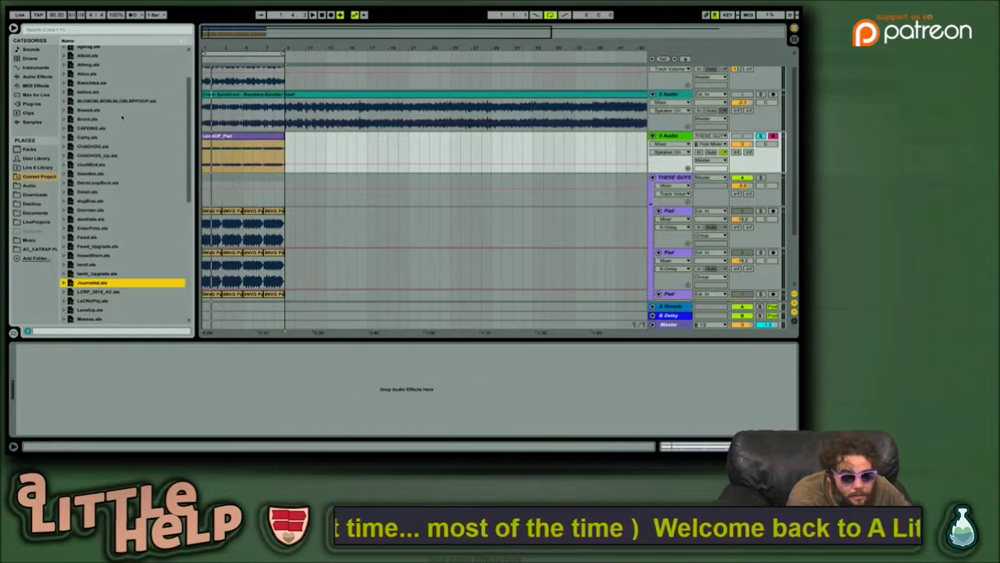
{"action": "key", "text": "Up"}
{"action": "key", "text": "Up"}
{"action": "key", "text": "Up"}
{"action": "key", "text": "Down"}
{"action": "key", "text": "Down"}
{"action": "key", "text": "Down"}
{"action": "key", "text": "Down"}
{"action": "key", "text": "Down"}
{"action": "key", "text": "Down"}
{"action": "key", "text": "Down"}
{"action": "key", "text": "Down"}
{"action": "key", "text": "Down"}
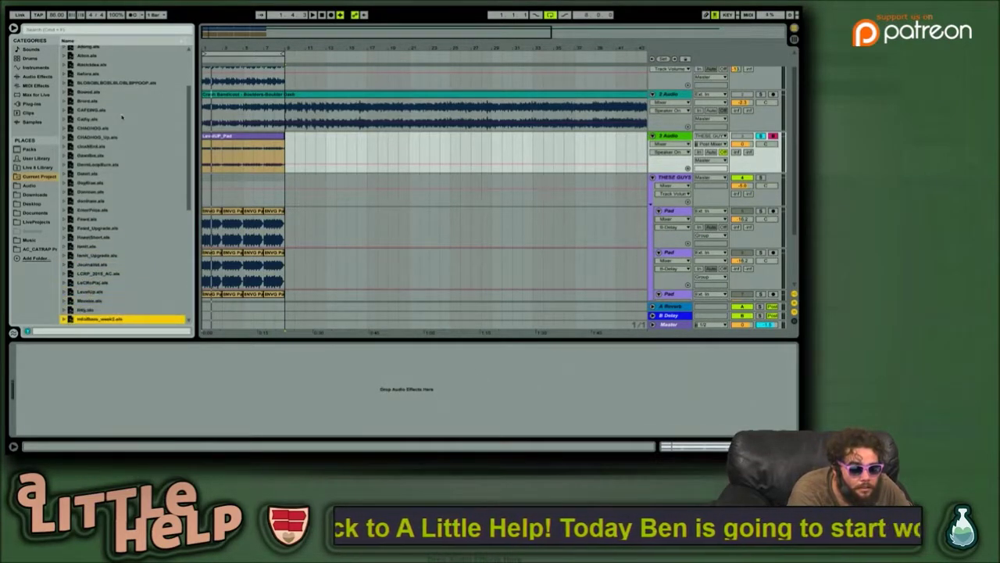
Step: Open the set listed between LevelUp.als and mfg.als, discarding changes to the current set
{"action": "key", "text": "Up"}
{"action": "key", "text": "Up"}
{"action": "key", "text": "Return"}
{"action": "key", "text": "Right"}
{"action": "key", "text": "Left"}
{"action": "key", "text": "Right"}
{"action": "key", "text": "Return"}
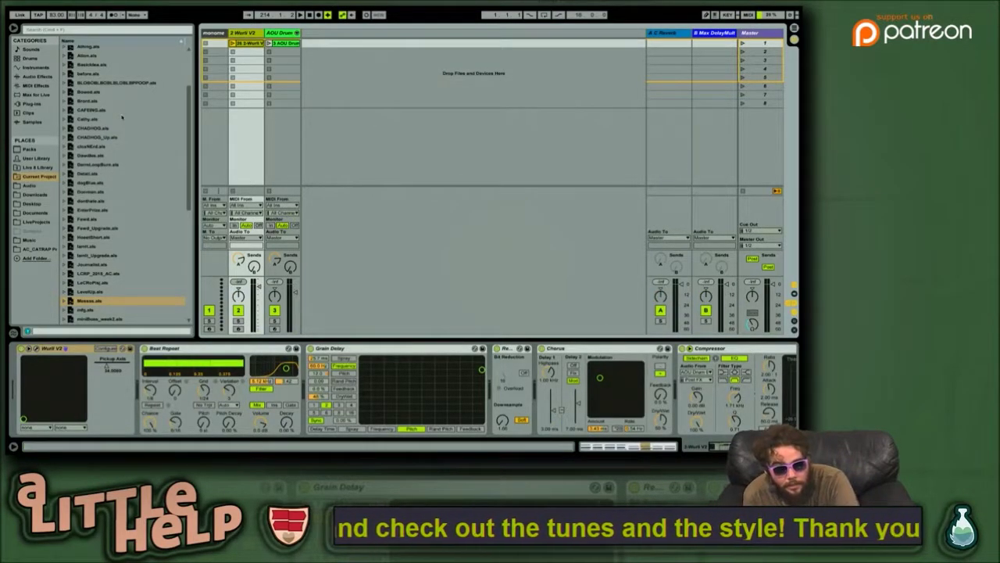
Step: Audition the opened set's clips, switching off the Madness device on the AOU Drum track while listening
{"action": "key", "text": "Tab"}
{"action": "key", "text": "Tab"}
{"action": "key", "text": "space"}
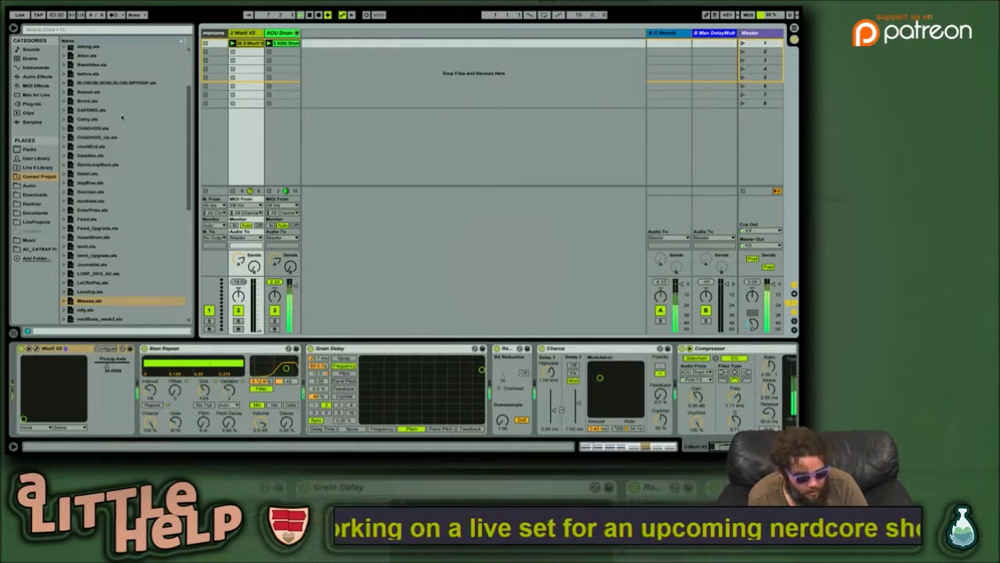
{"action": "key", "text": "Right"}
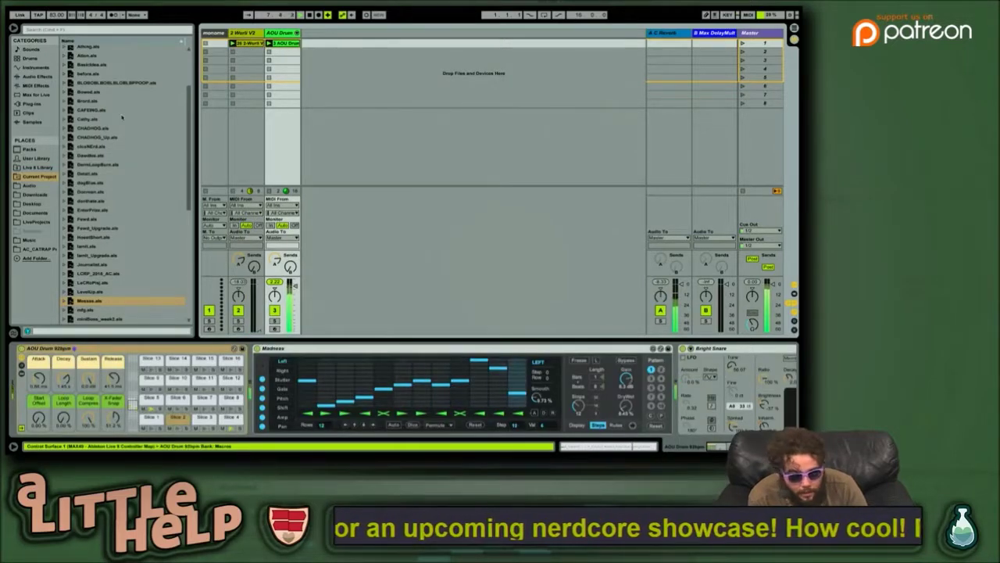
{"action": "key", "text": "Right"}
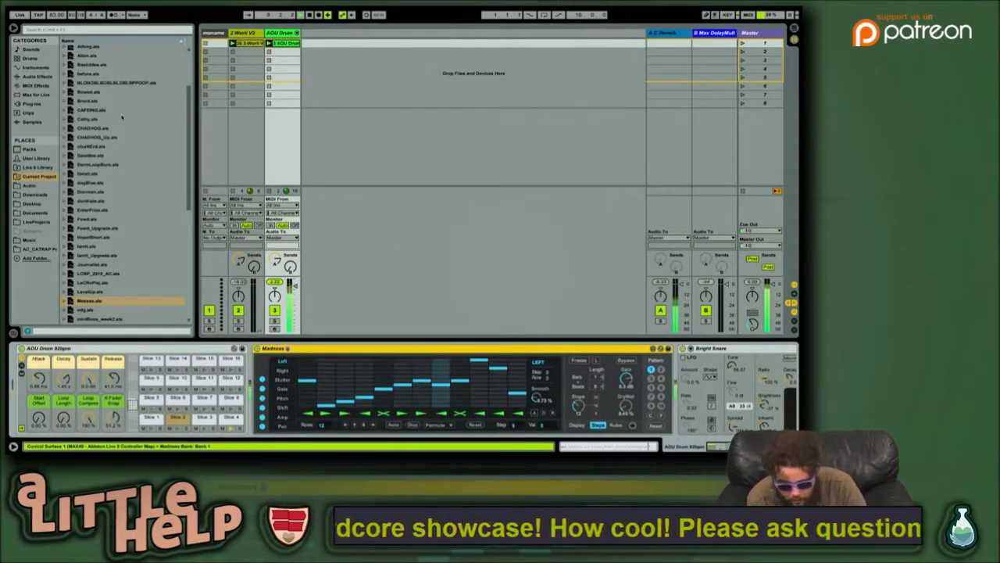
{"action": "key", "text": "Return"}
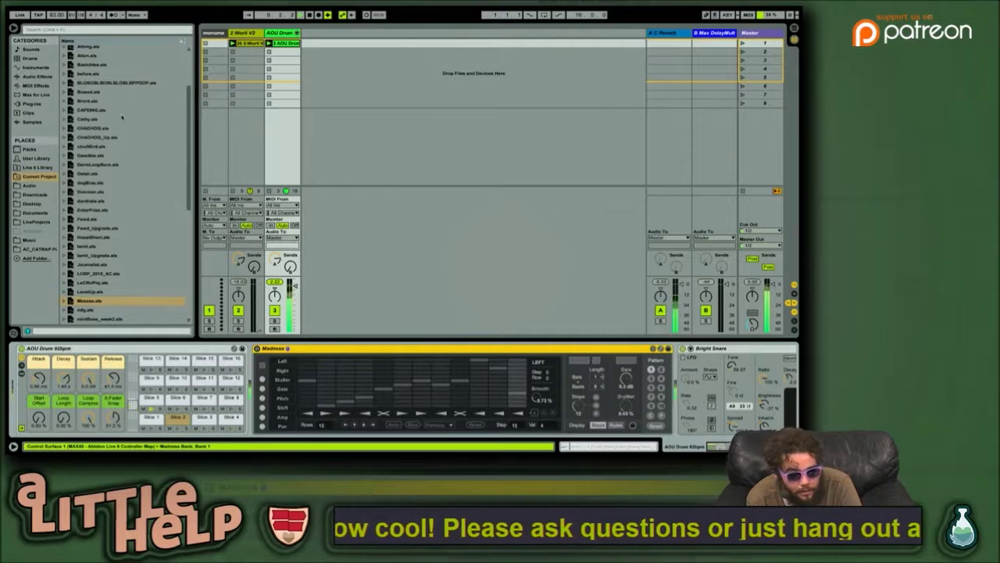
{"action": "key", "text": "Right"}
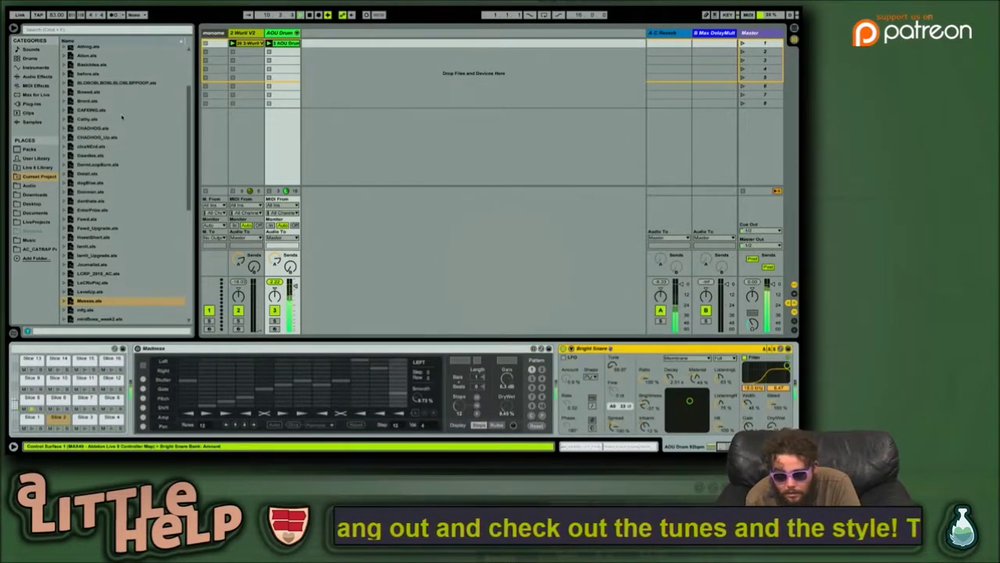
{"action": "key", "text": "Left"}
{"action": "key", "text": "Left"}
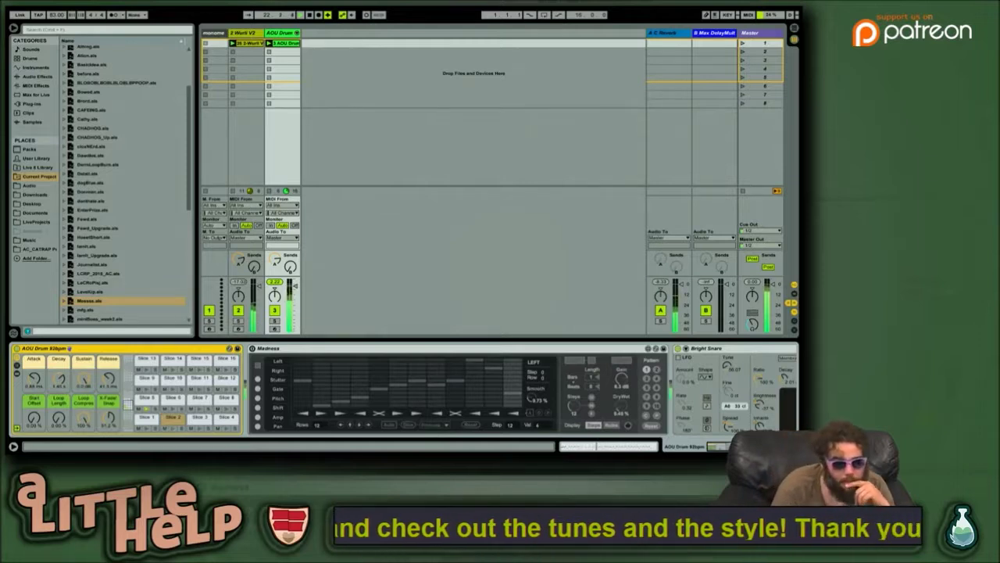
{"action": "key", "text": "space"}
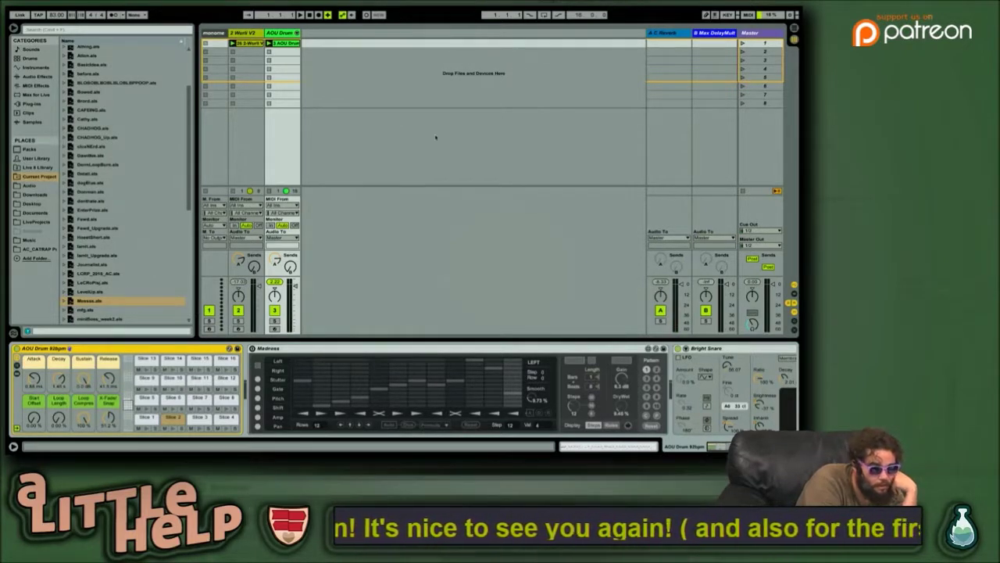
Step: Open mfg.als from the current project, discarding changes to the open set
{"action": "left_click", "coordinate": [93, 311]}
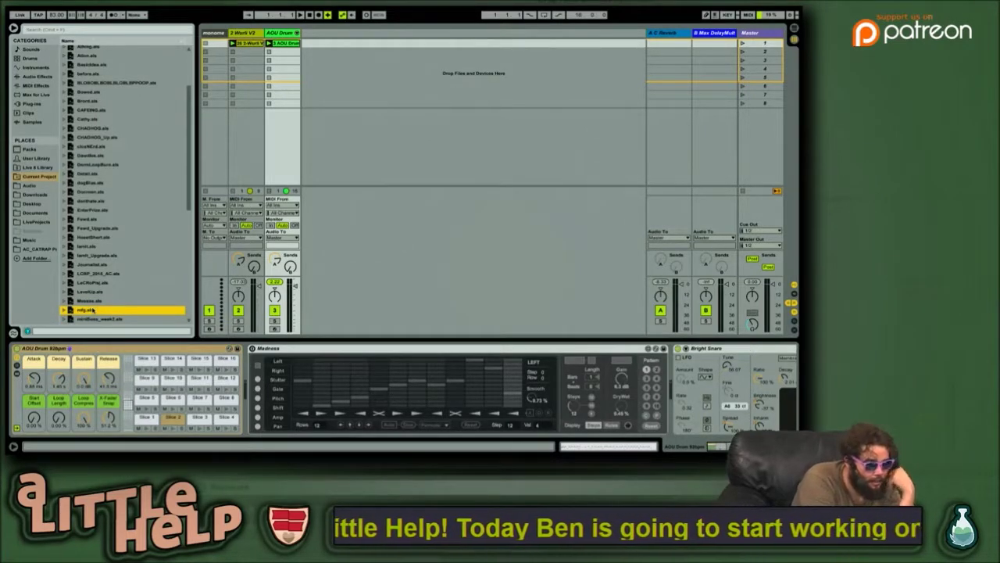
{"action": "double_click", "coordinate": [93, 310]}
{"action": "key", "text": "Tab"}
{"action": "key", "text": "Tab"}
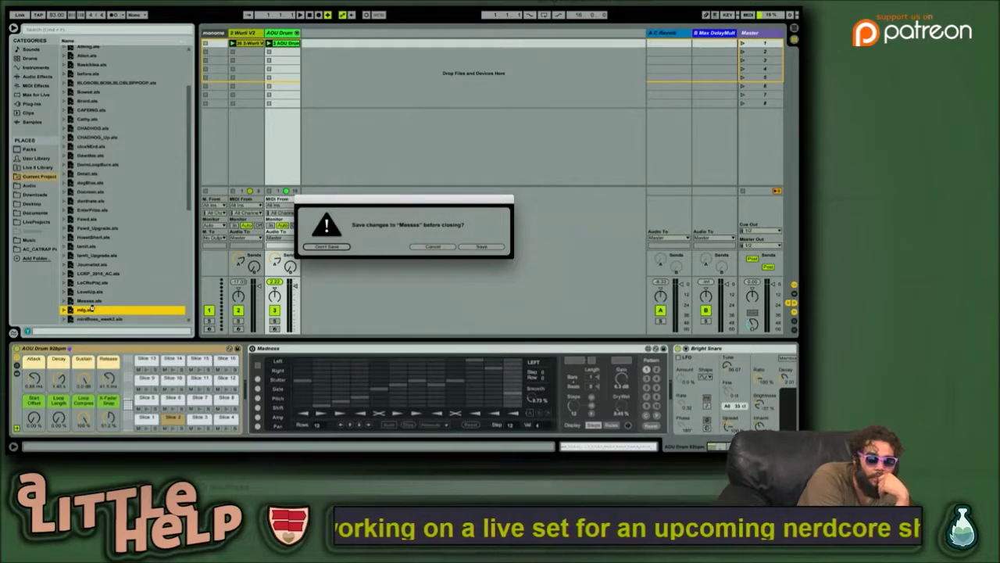
{"action": "key", "text": "space"}
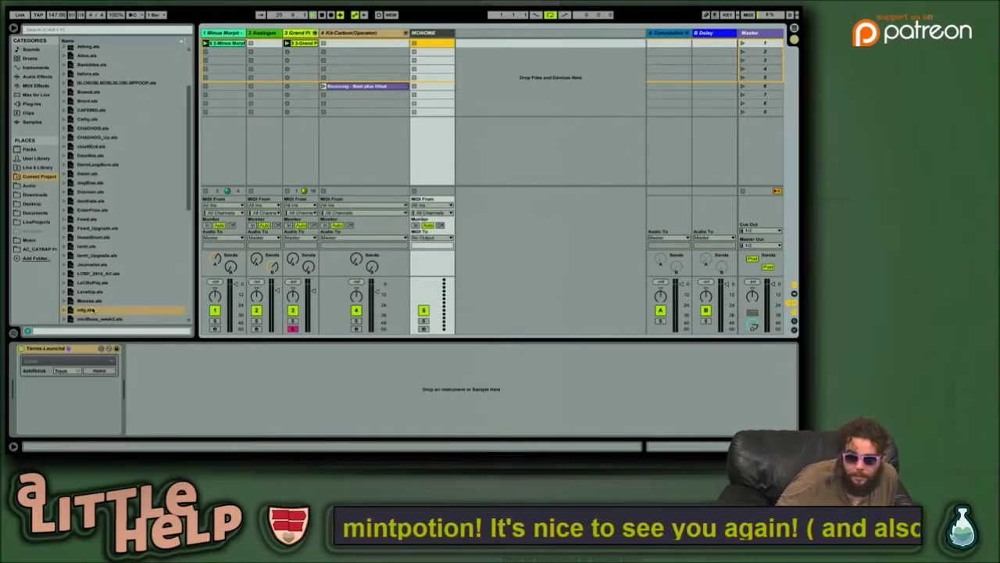
Step: Examine the devices and notes of the Grand Piano clip and the notes of the Minus Morph clip
{"action": "key", "text": "Tab"}
{"action": "key", "text": "Tab"}
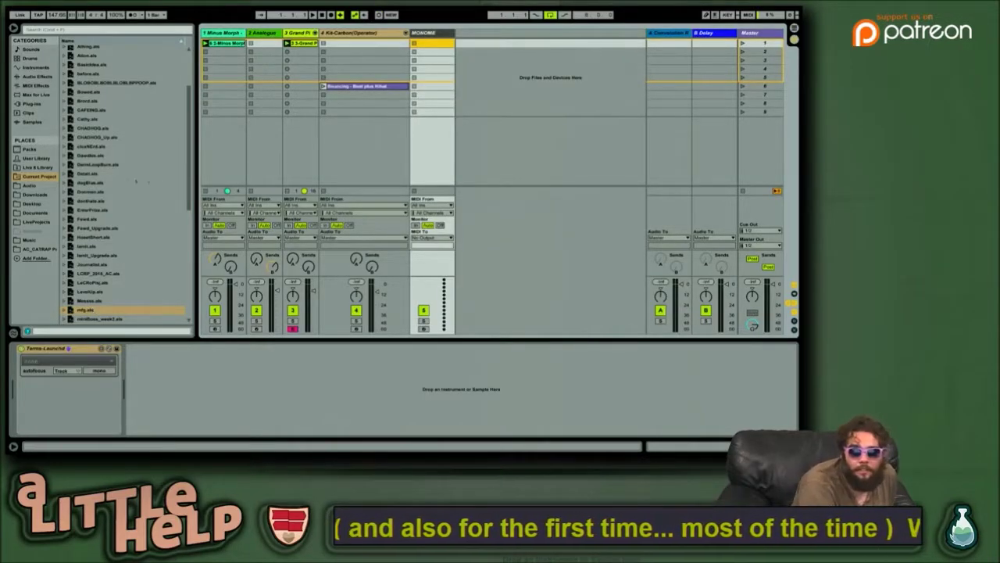
{"action": "left_click", "coordinate": [295, 44]}
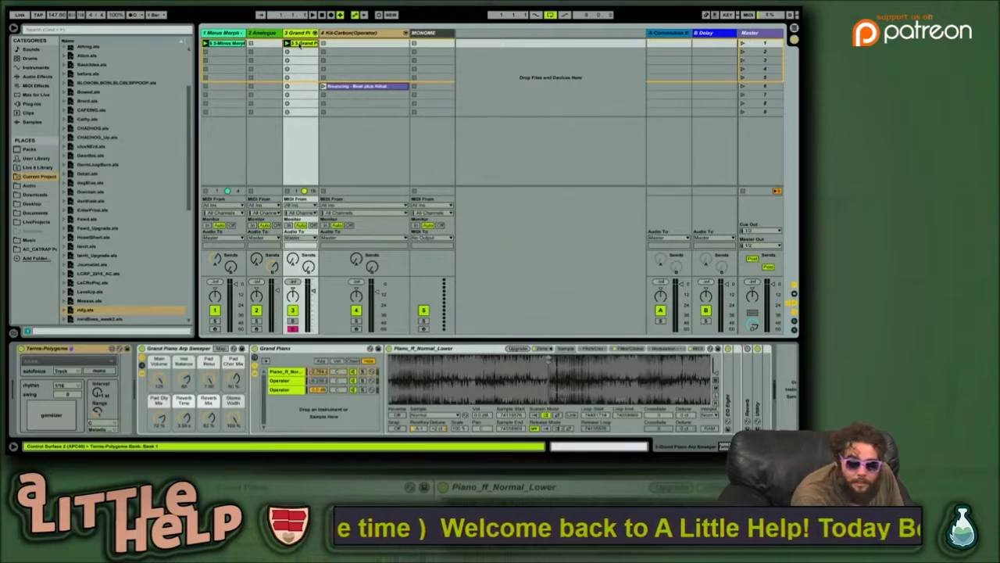
{"action": "key", "text": "Left"}
{"action": "key", "text": "Left"}
{"action": "key", "text": "Right"}
{"action": "key", "text": "Right"}
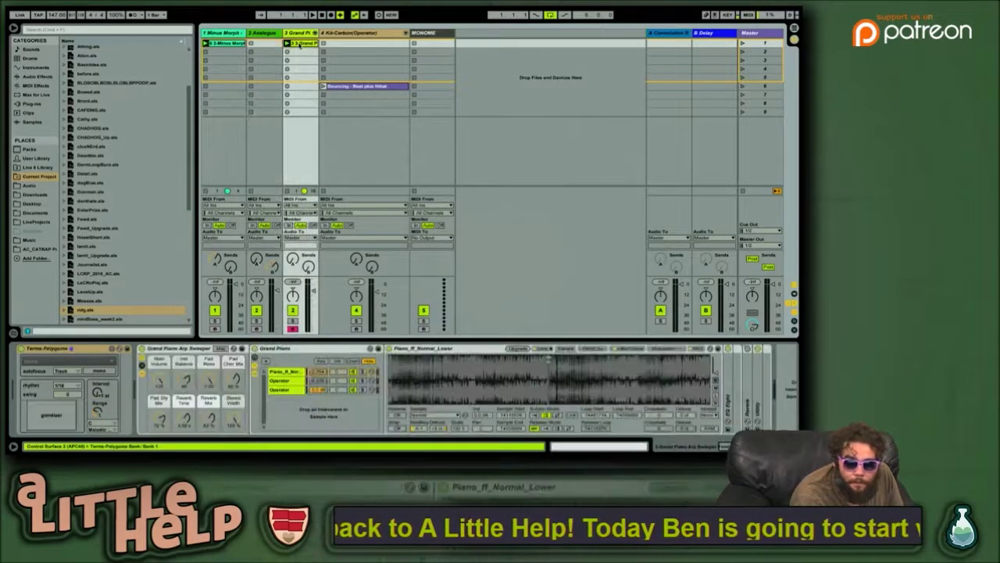
{"action": "key", "text": "shift+Tab"}
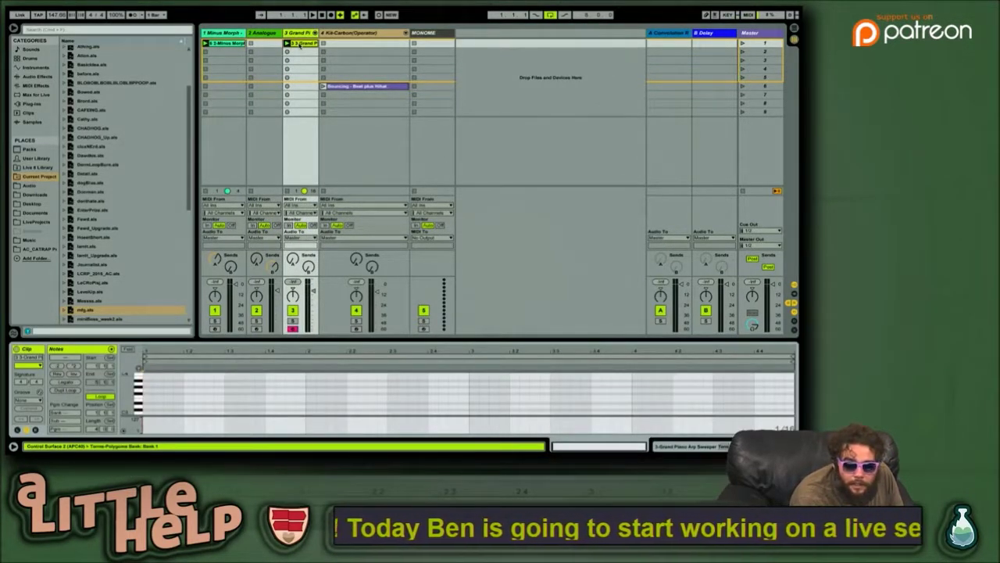
{"action": "left_click", "coordinate": [227, 44]}
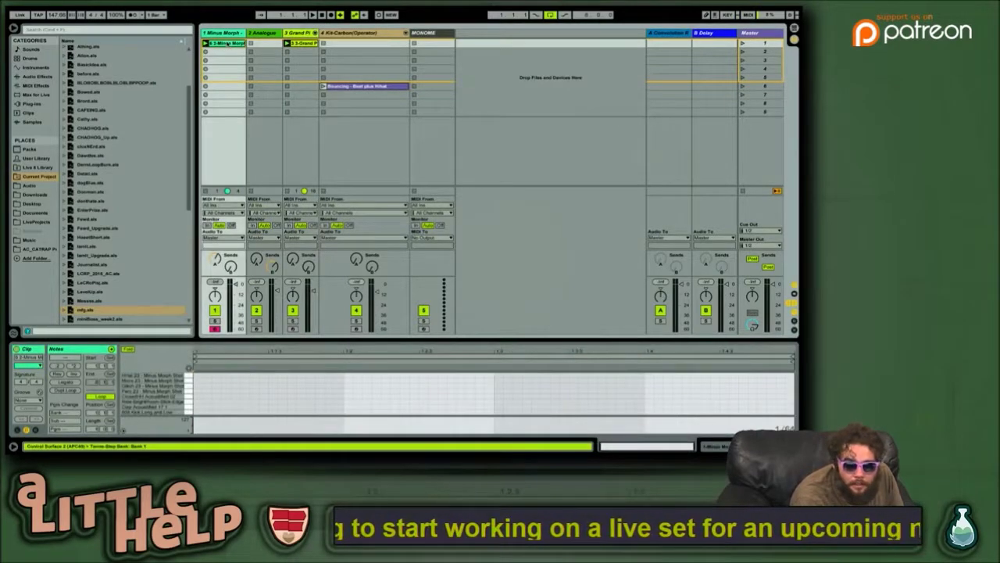
Step: Open MintyMakes.als from the current project without saving changes to mfg
{"action": "scroll", "coordinate": [99, 274], "scroll_direction": "down", "scroll_amount": 4}
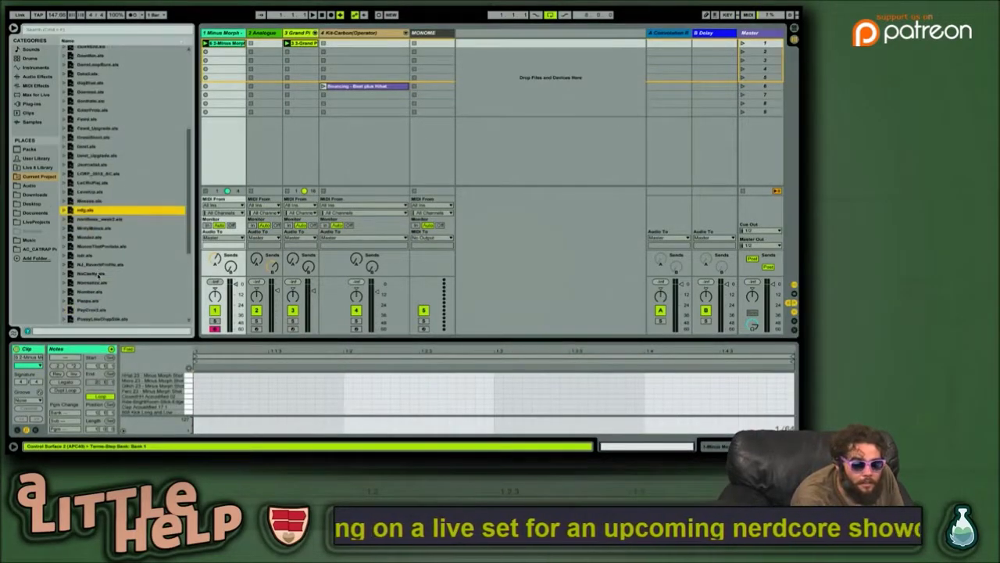
{"action": "left_click", "coordinate": [117, 220]}
{"action": "key", "text": "Down"}
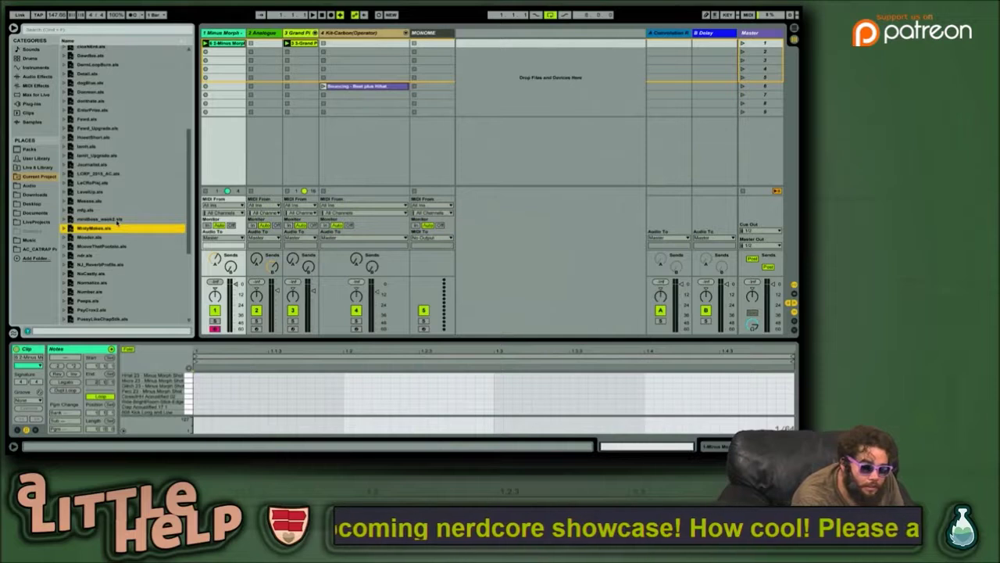
{"action": "key", "text": "Return"}
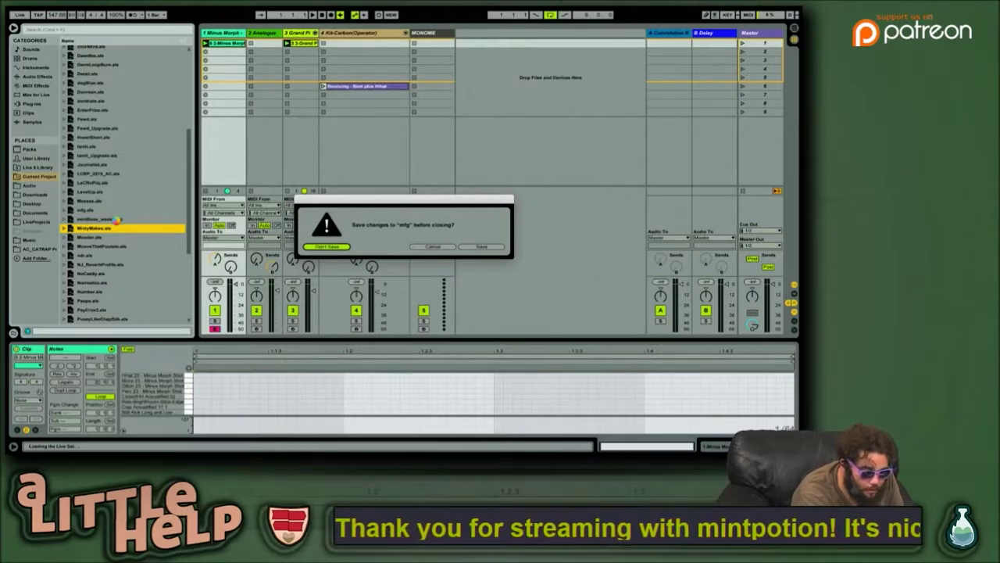
{"action": "key", "text": "Return"}
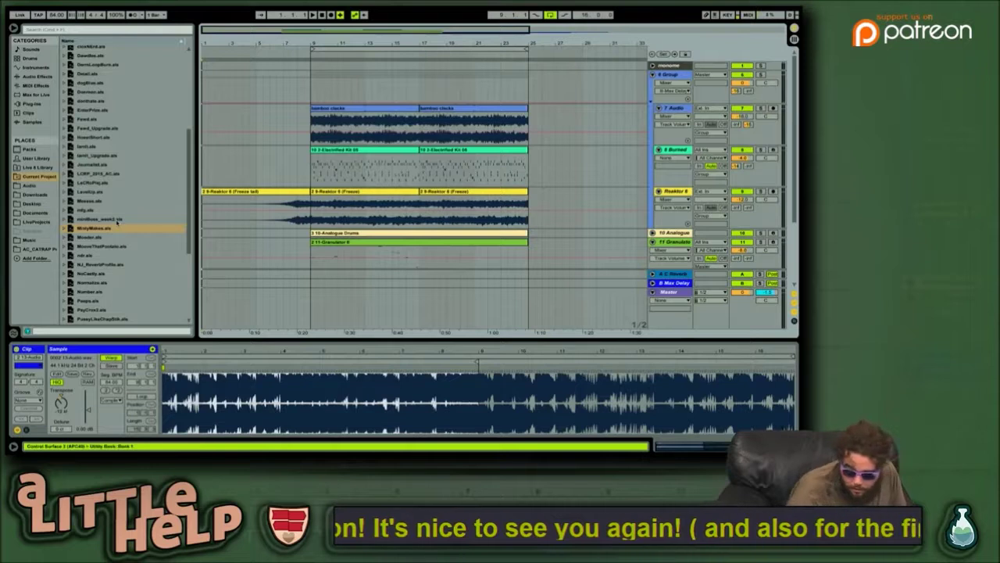
Step: Play the MintyMakes arrangement from the start and review its group, drum and audio tracks
{"action": "key", "text": "space"}
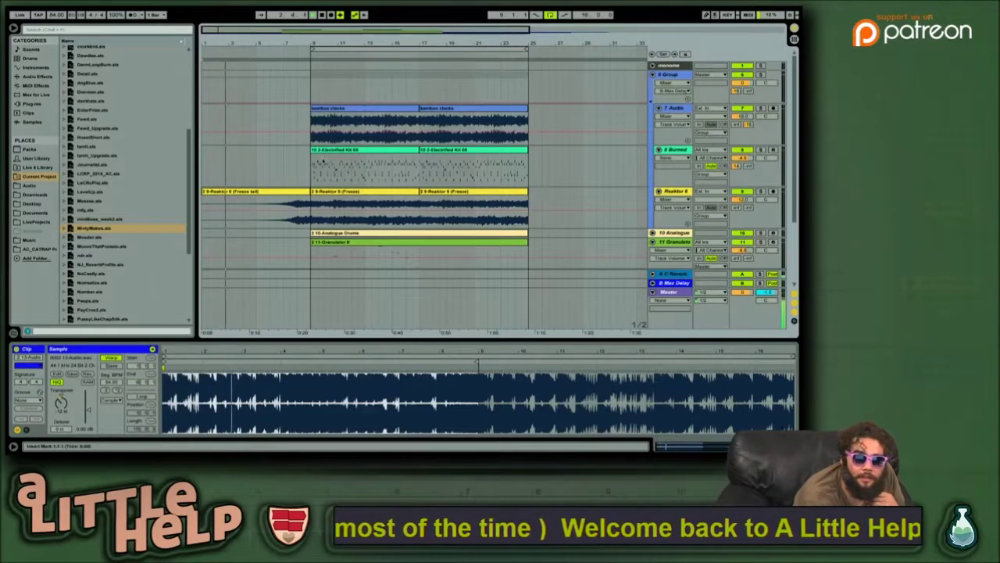
{"action": "scroll", "coordinate": [279, 197], "scroll_direction": "down", "scroll_amount": 3}
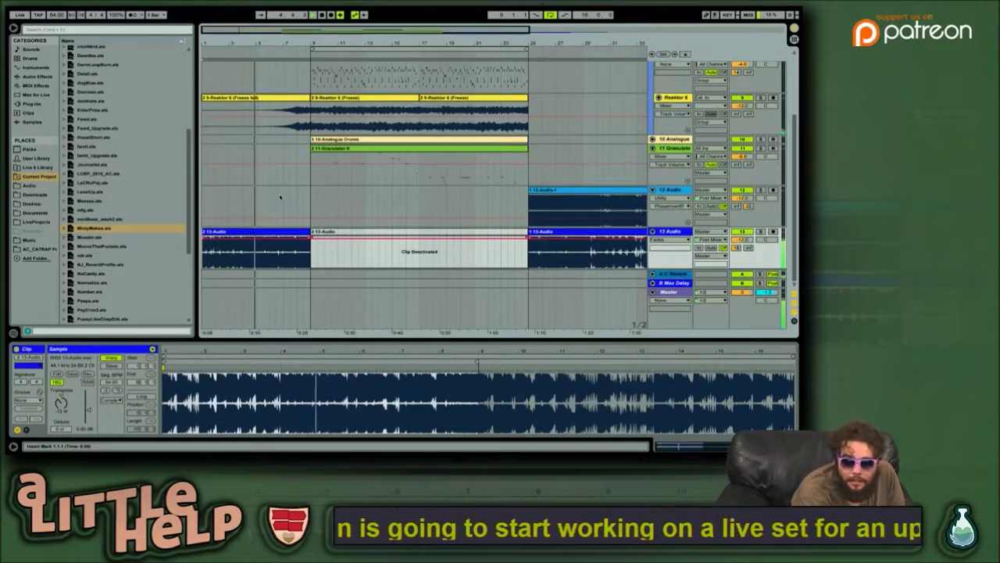
{"action": "scroll", "coordinate": [280, 197], "scroll_direction": "up", "scroll_amount": 3}
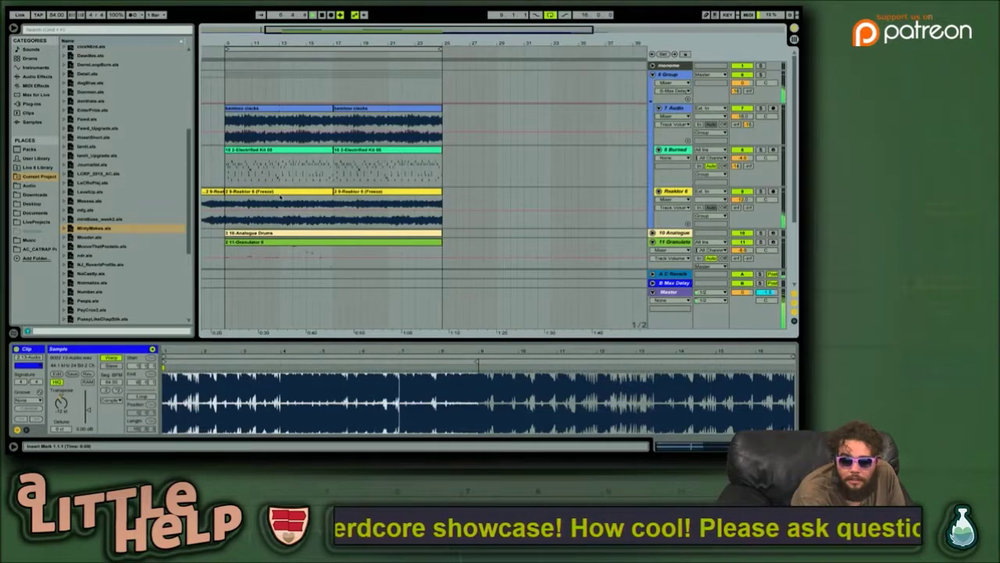
{"action": "scroll", "coordinate": [285, 168], "scroll_direction": "left", "scroll_amount": 3}
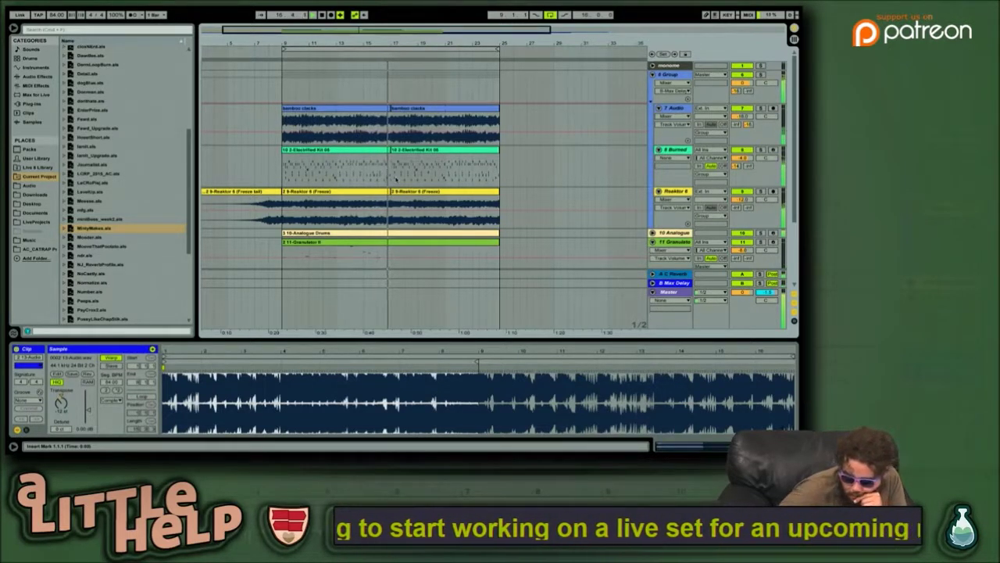
{"action": "key", "text": "space"}
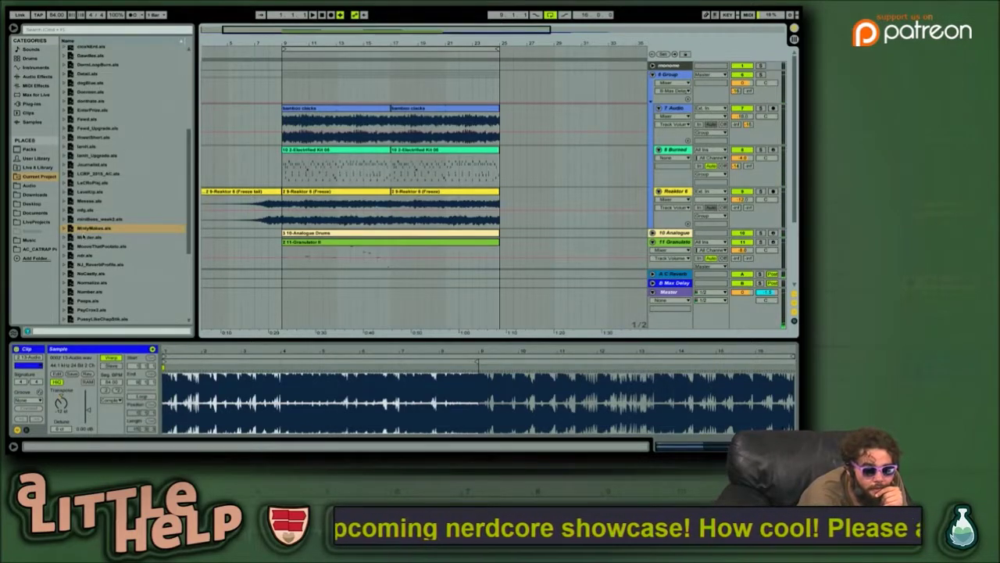
Step: Open the set listed directly after MintyMakes.als, discarding changes to MintyMakes
{"action": "double_click", "coordinate": [87, 237]}
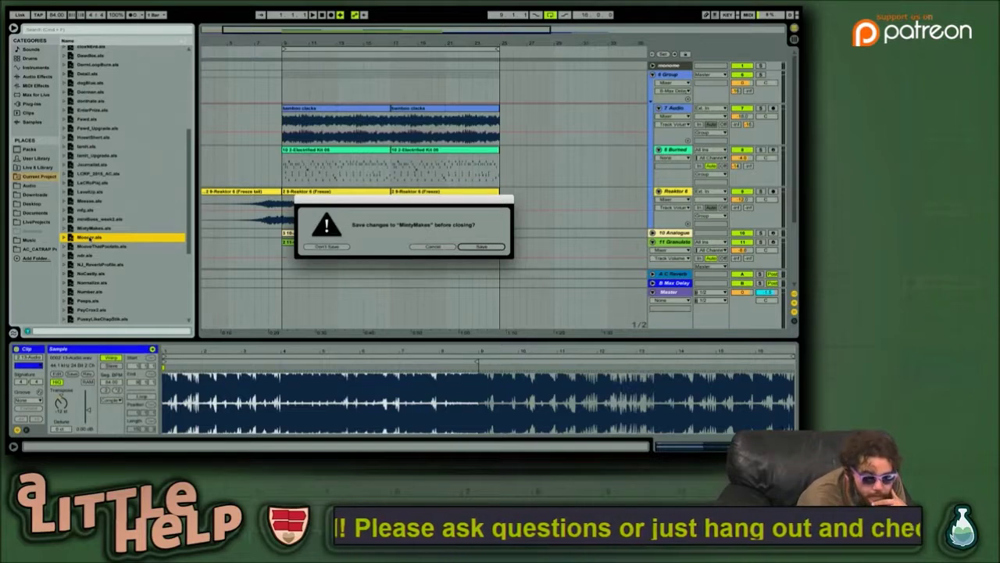
{"action": "key", "text": "Left"}
{"action": "key", "text": "Left"}
{"action": "key", "text": "Return"}
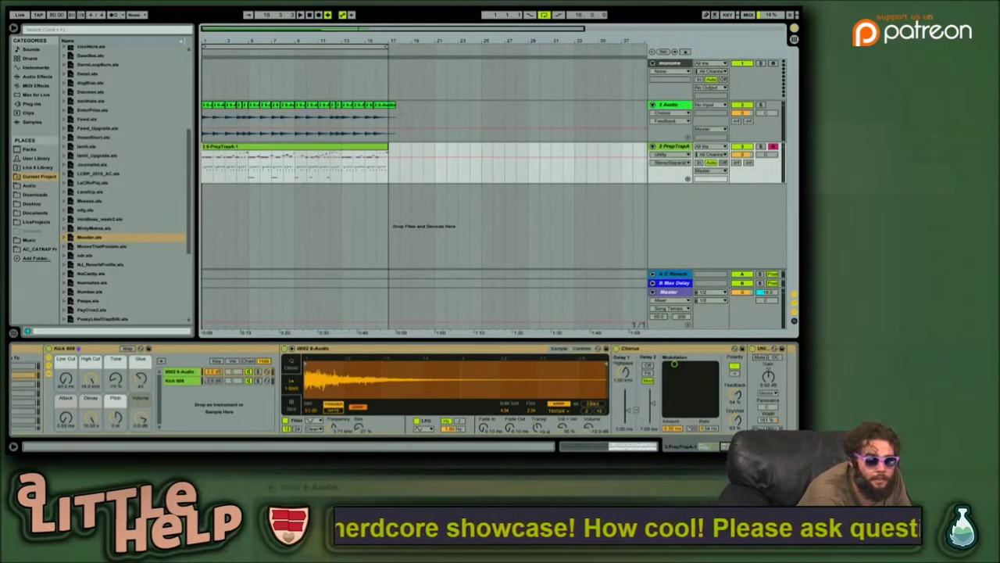
Step: Load the MOD_BrassExQuestion preset from the User Library's Operator Brass instrument presets onto a new track below PrepTrapA
{"action": "left_click", "coordinate": [37, 158]}
{"action": "left_click", "coordinate": [100, 87]}
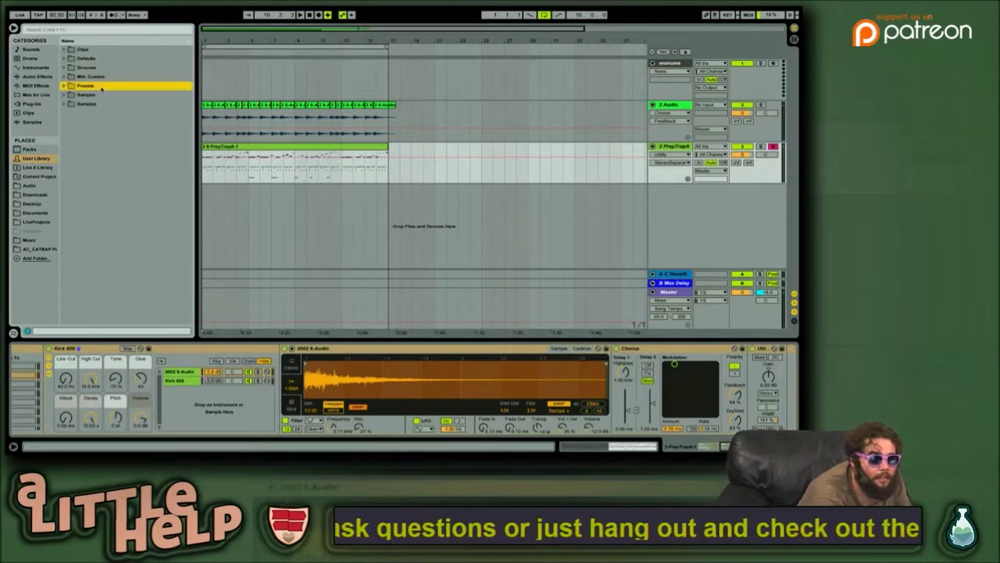
{"action": "key", "text": "Up"}
{"action": "key", "text": "Up"}
{"action": "key", "text": "Up"}
{"action": "key", "text": "Down"}
{"action": "key", "text": "Down"}
{"action": "key", "text": "Down"}
{"action": "key", "text": "Right"}
{"action": "key", "text": "Down"}
{"action": "key", "text": "Down"}
{"action": "key", "text": "Right"}
{"action": "key", "text": "Down"}
{"action": "key", "text": "Down"}
{"action": "key", "text": "Down"}
{"action": "key", "text": "Down"}
{"action": "key", "text": "Down"}
{"action": "key", "text": "Down"}
{"action": "key", "text": "Down"}
{"action": "key", "text": "Down"}
{"action": "key", "text": "Down"}
{"action": "key", "text": "Right"}
{"action": "key", "text": "Down"}
{"action": "key", "text": "Right"}
{"action": "key", "text": "Down"}
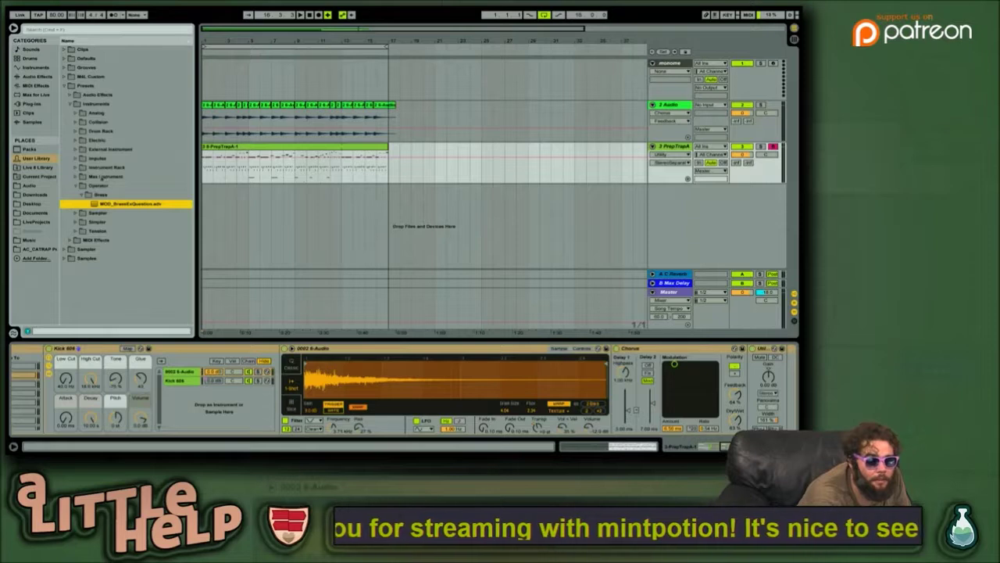
{"action": "left_click_drag", "start_coordinate": [112, 204], "coordinate": [226, 230]}
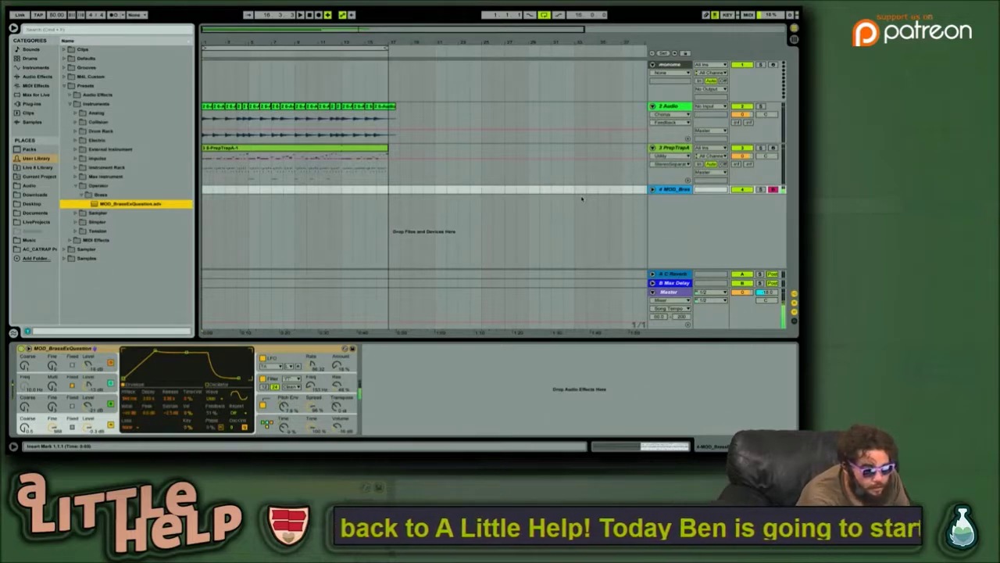
Step: Audition the brass preset with the computer MIDI keyboard, shifting its octave range down and back up
{"action": "key", "text": "z"}
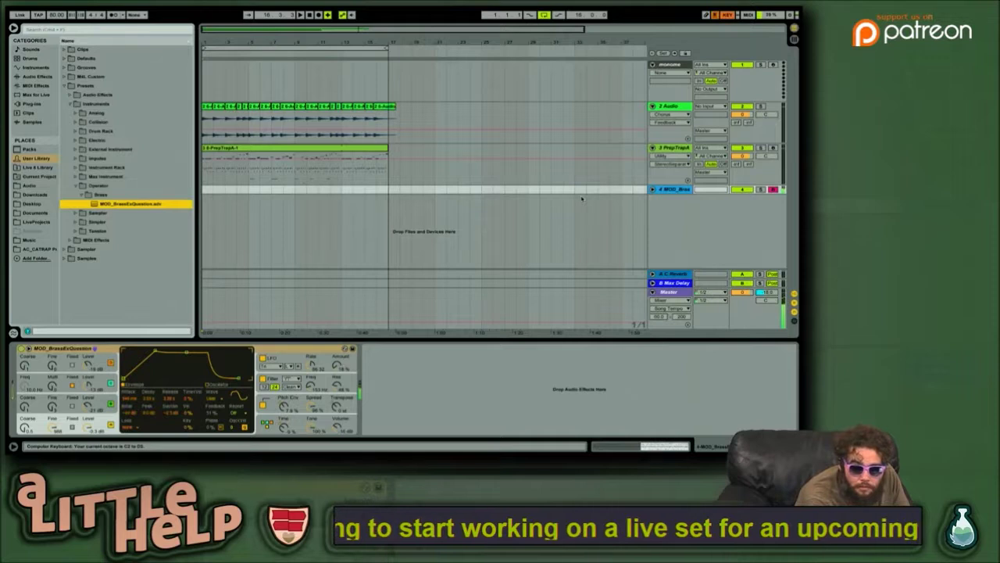
{"action": "key", "text": "x"}
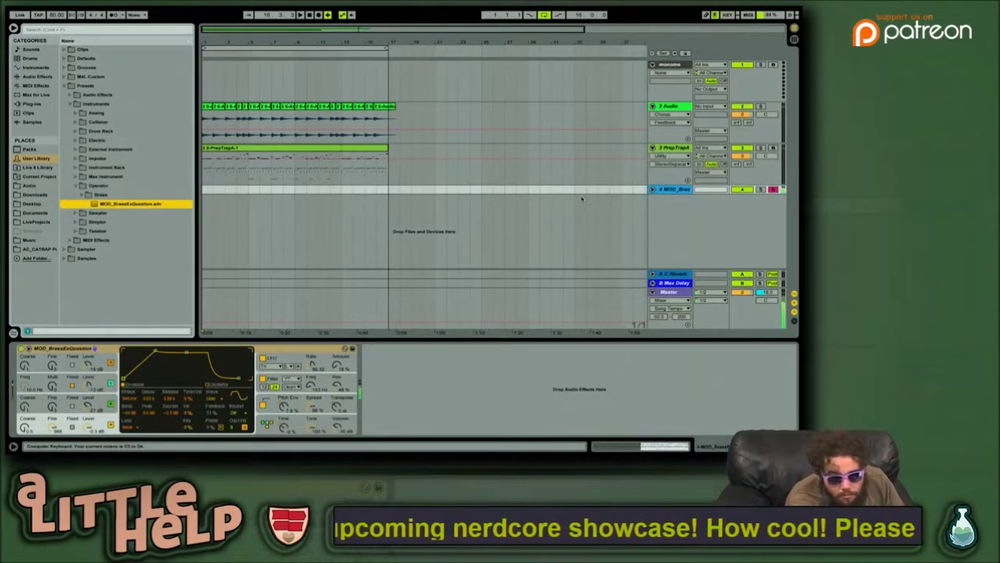
{"action": "key", "text": "x"}
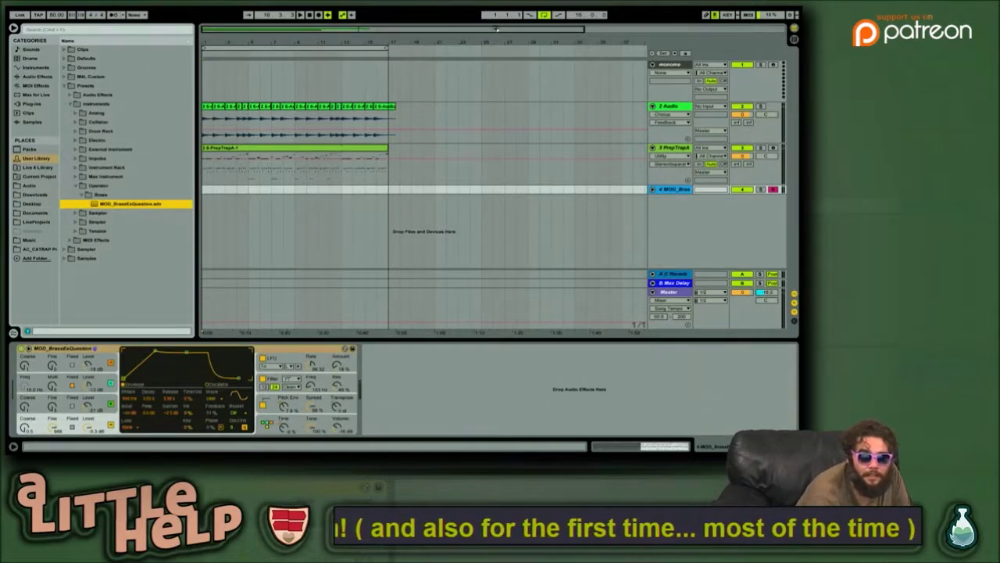
{"action": "left_click", "coordinate": [586, 267]}
{"action": "left_click", "coordinate": [498, 217]}
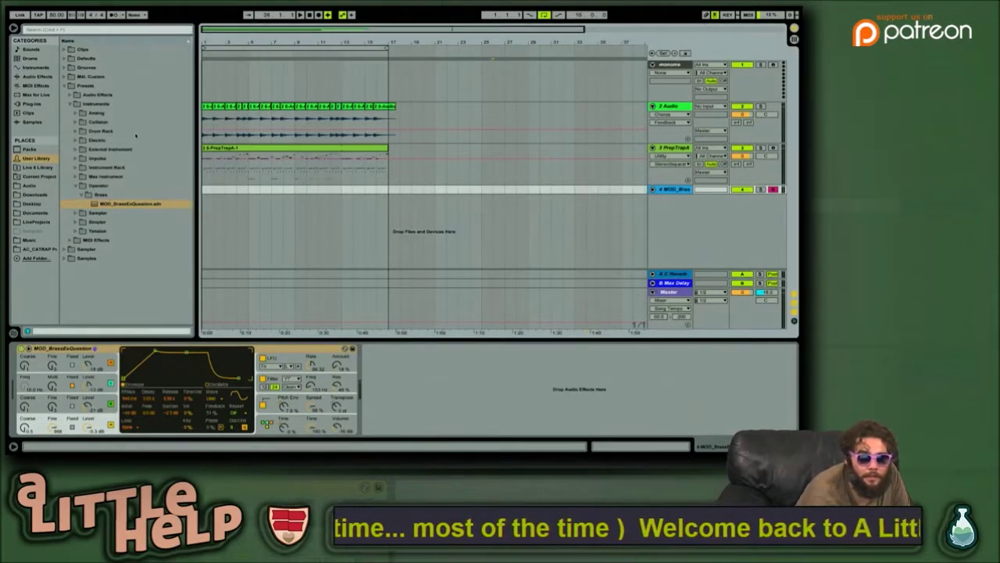
Step: Open the set listed directly above NJ_ReverbProfile.als from the current project and dismiss the missing plug-in notice
{"action": "left_click", "coordinate": [39, 176]}
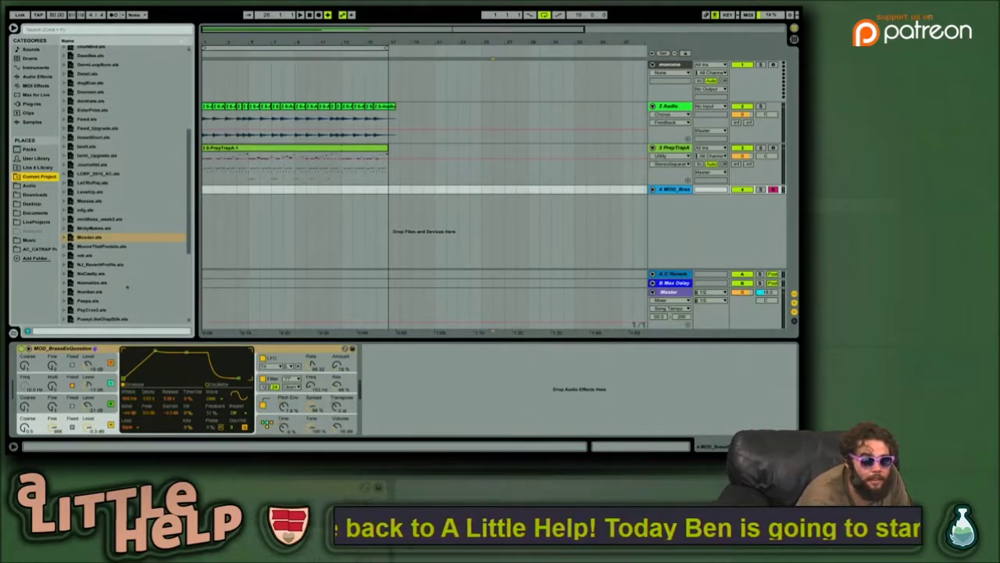
{"action": "left_click", "coordinate": [120, 250]}
{"action": "scroll", "coordinate": [120, 250], "scroll_direction": "down", "scroll_amount": 5}
{"action": "key", "text": "Up"}
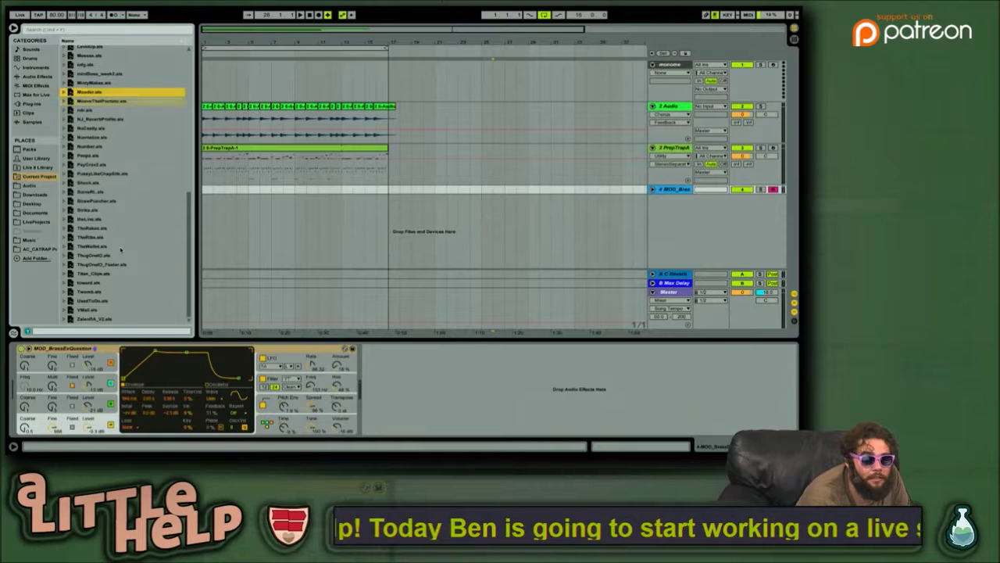
{"action": "key", "text": "Down"}
{"action": "key", "text": "Down"}
{"action": "key", "text": "Down"}
{"action": "key", "text": "Up"}
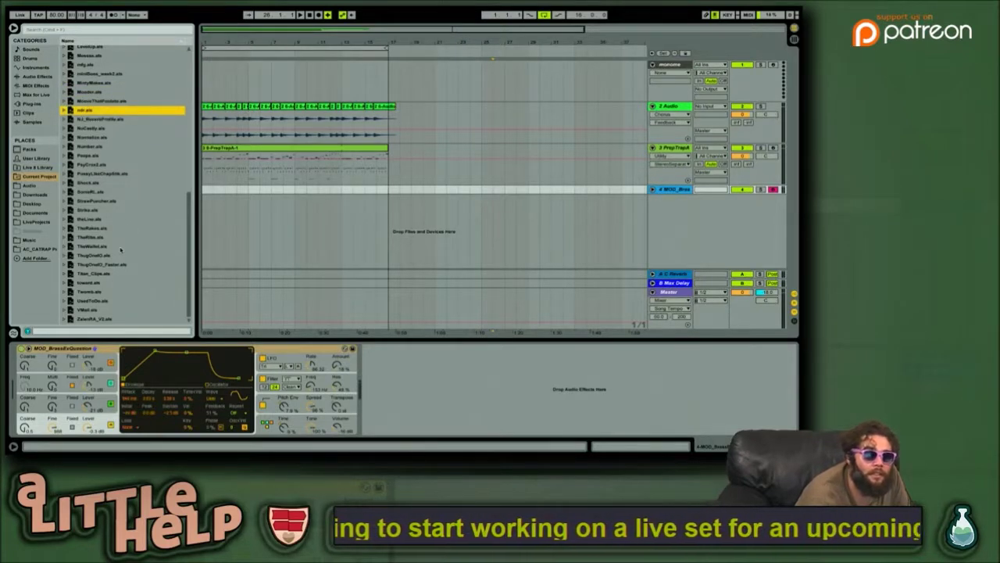
{"action": "key", "text": "Return"}
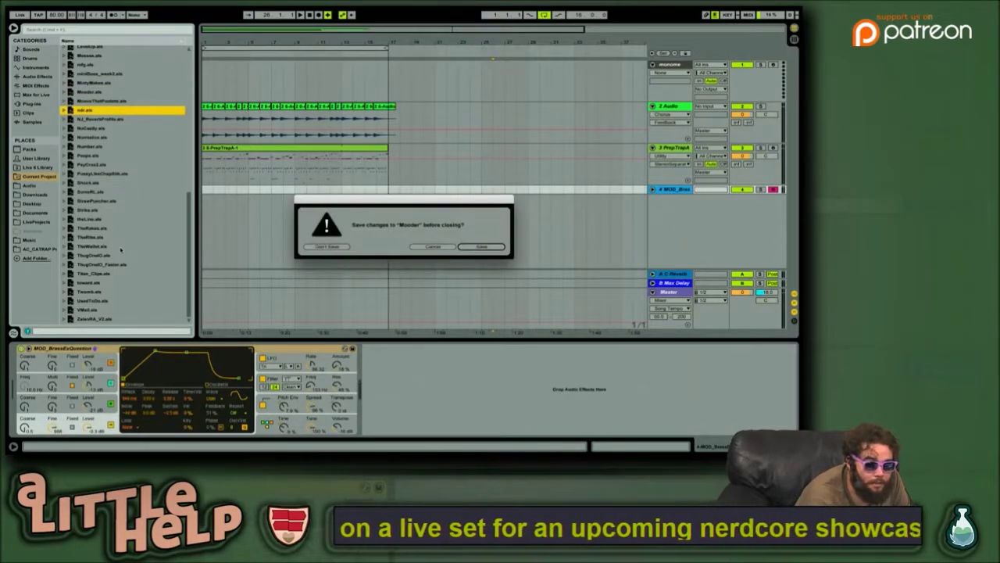
{"action": "key", "text": "Return"}
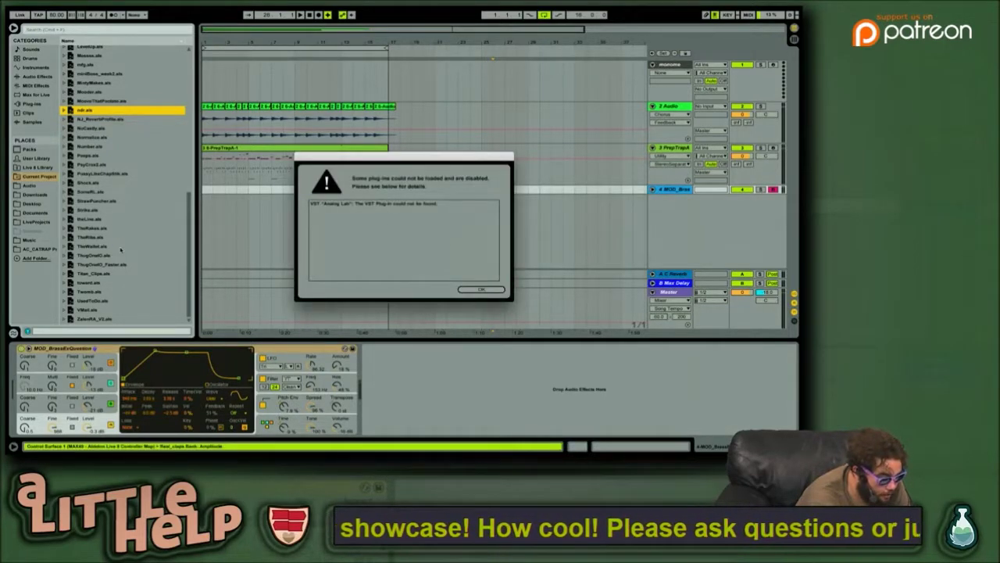
{"action": "key", "text": "Return"}
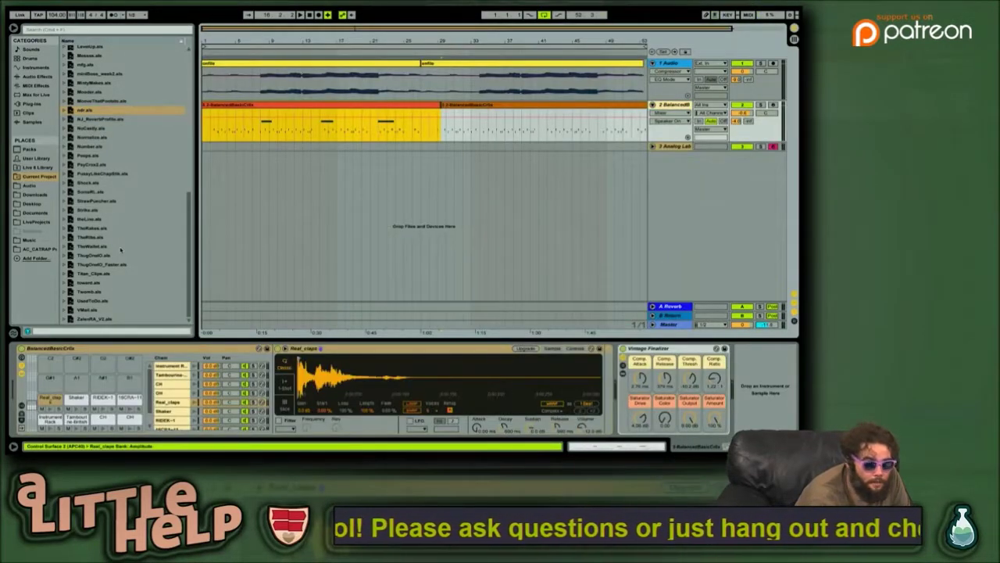
Step: Play the arrangement from the start and from about bar 8, and review the second BalancedBasicCrtx drum clip
{"action": "key", "text": "Home"}
{"action": "key", "text": "space"}
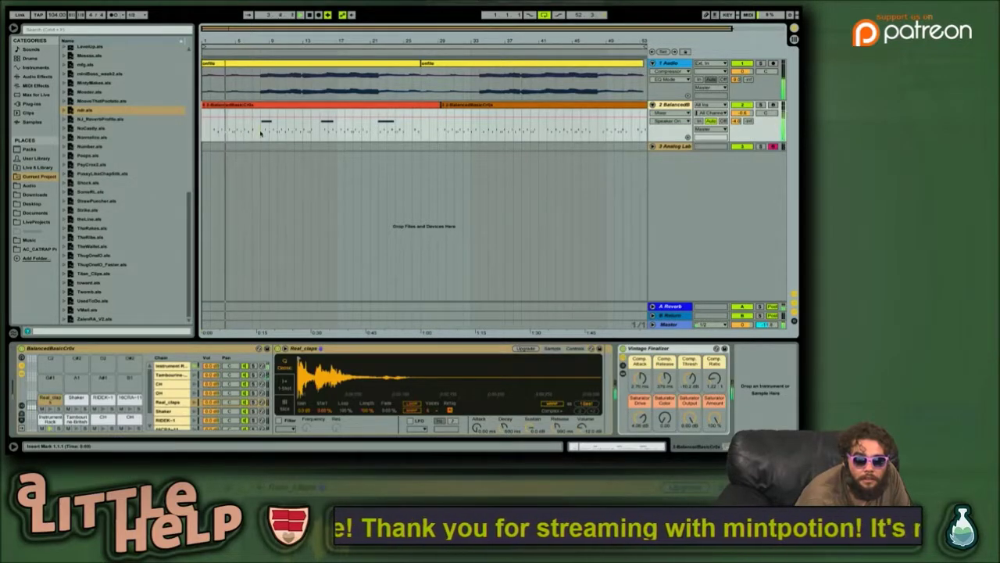
{"action": "left_click", "coordinate": [261, 133]}
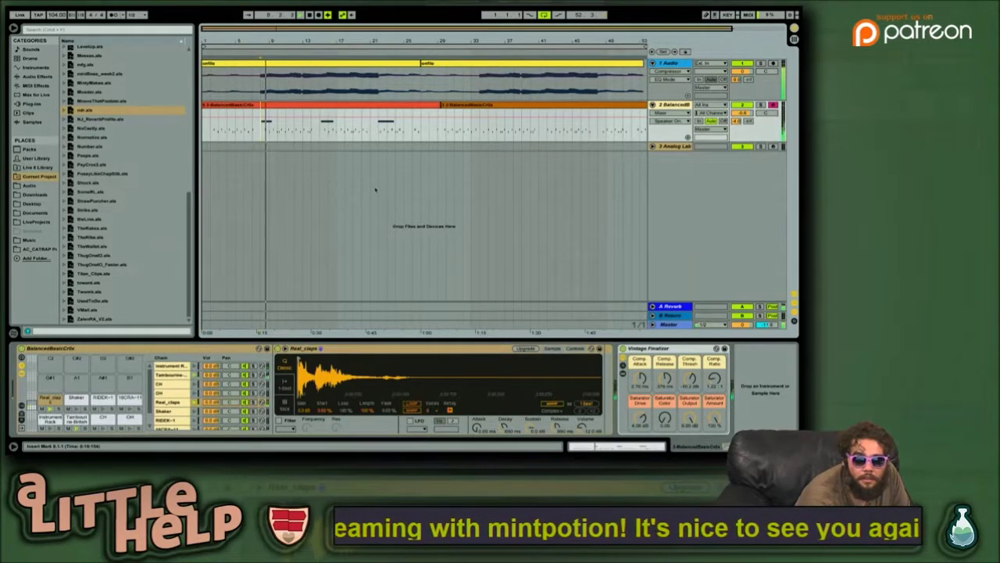
{"action": "scroll", "coordinate": [375, 196], "scroll_direction": "right", "scroll_amount": 2}
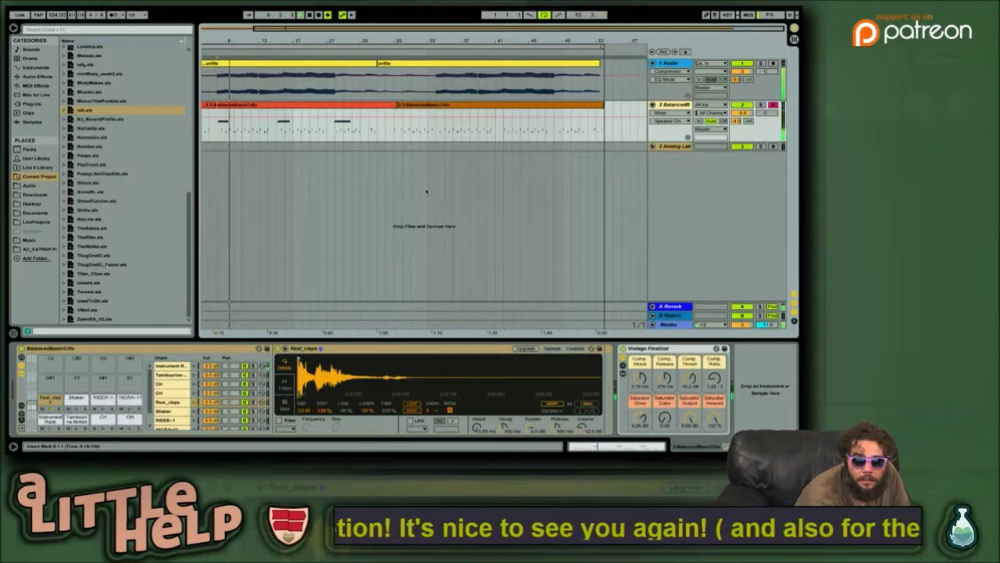
{"action": "left_click", "coordinate": [422, 105]}
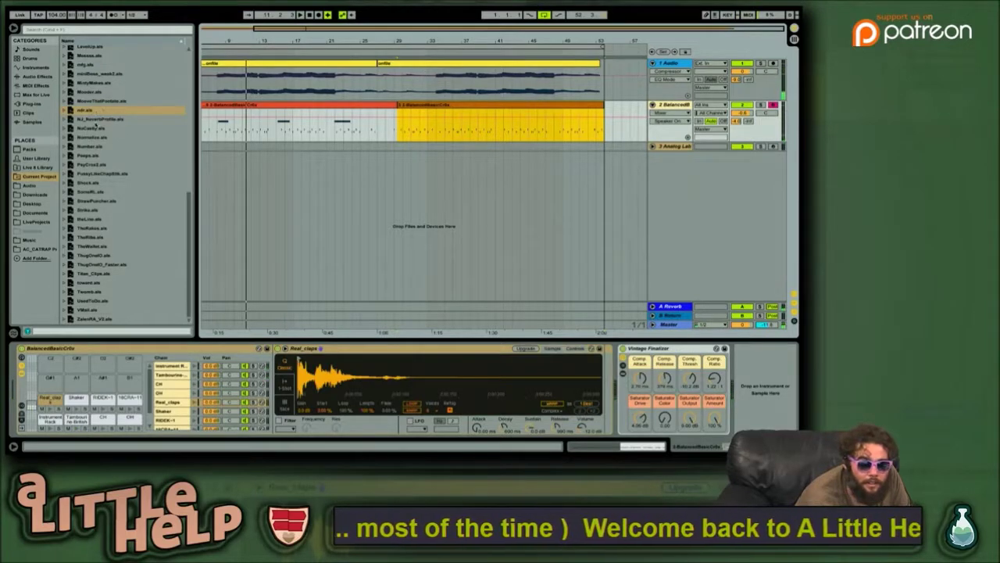
Step: Look through the current project's remaining sets from NJ_ReverbProfile.als down to theLine.als for one worth opening
{"action": "left_click", "coordinate": [97, 119]}
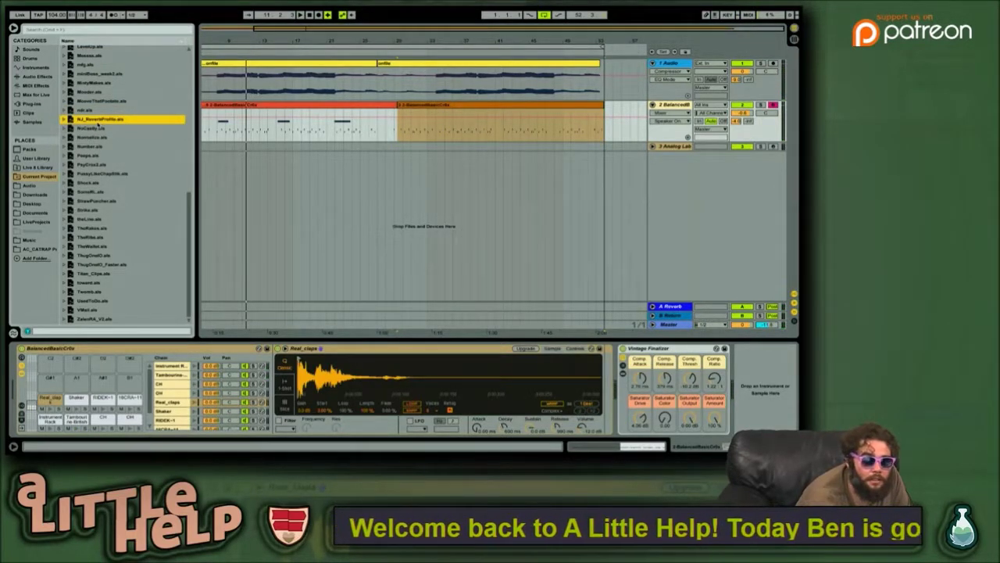
{"action": "key", "text": "Down"}
{"action": "key", "text": "Down"}
{"action": "key", "text": "Down"}
{"action": "key", "text": "Down"}
{"action": "key", "text": "Up"}
{"action": "key", "text": "Up"}
{"action": "key", "text": "Up"}
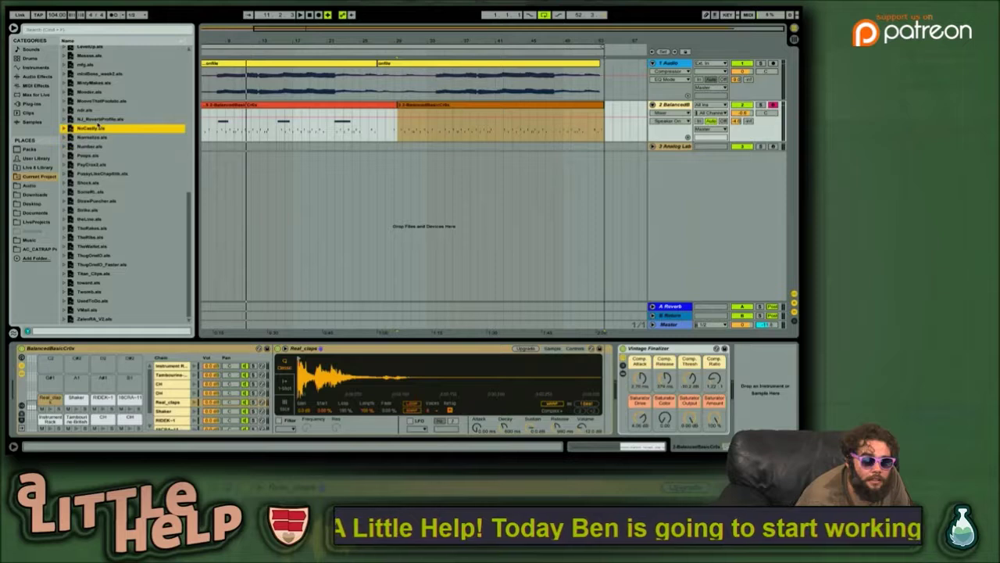
{"action": "key", "text": "Up"}
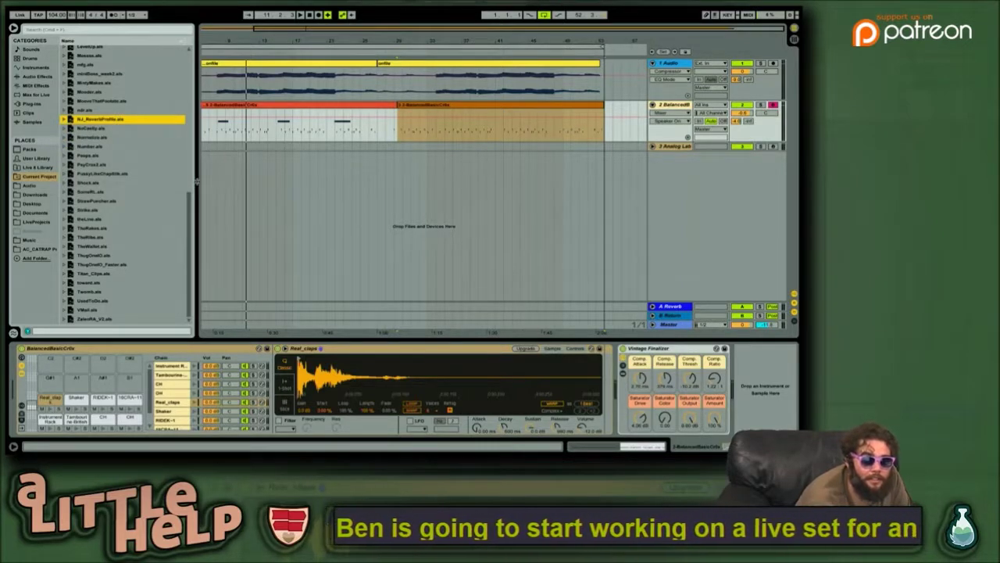
{"action": "key", "text": "Down"}
{"action": "key", "text": "Down"}
{"action": "key", "text": "Up"}
{"action": "key", "text": "Down"}
{"action": "key", "text": "Down"}
{"action": "key", "text": "Up"}
{"action": "key", "text": "Up"}
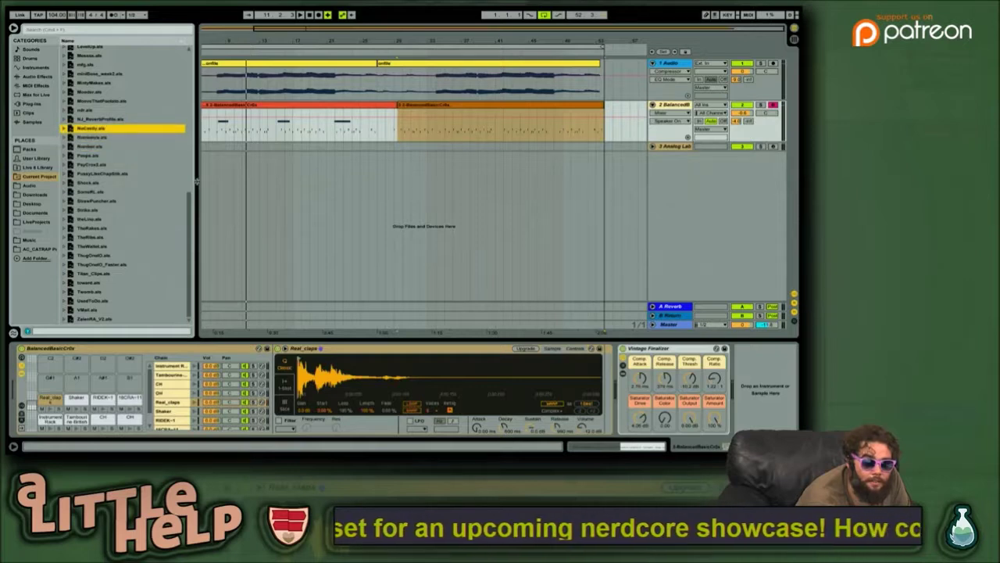
{"action": "key", "text": "Down"}
{"action": "key", "text": "Down"}
{"action": "key", "text": "Down"}
{"action": "key", "text": "Down"}
{"action": "key", "text": "Down"}
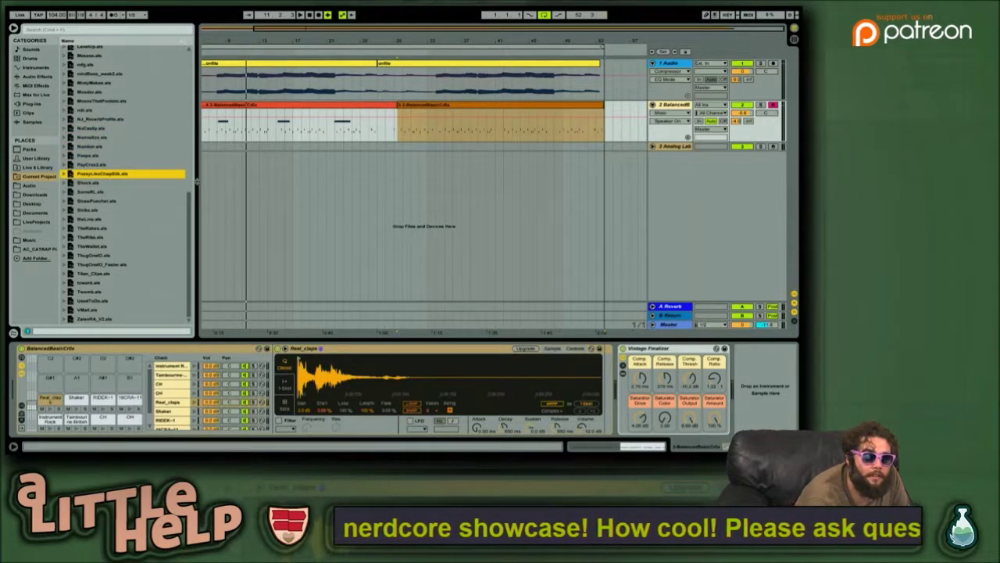
{"action": "key", "text": "Up"}
{"action": "key", "text": "Left"}
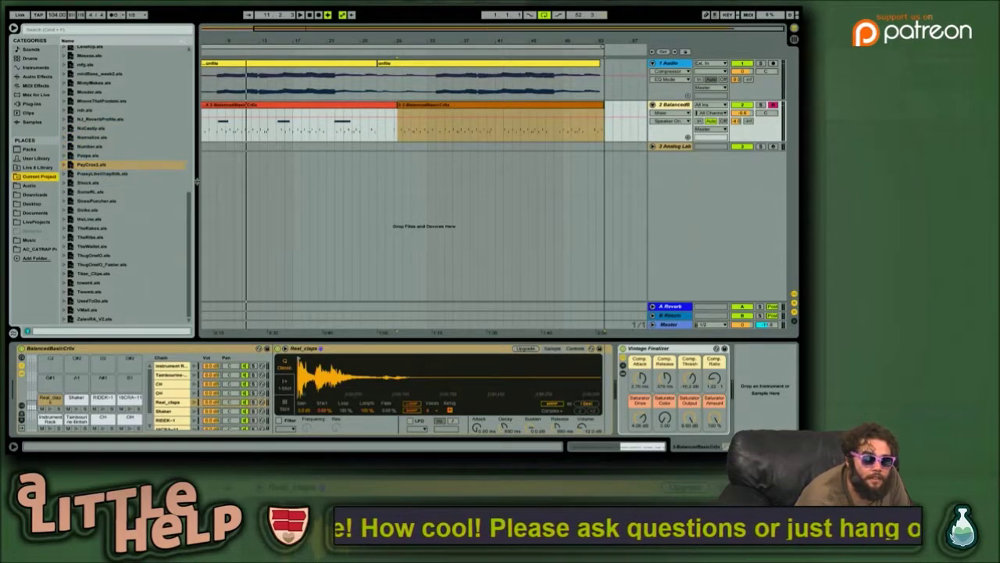
{"action": "key", "text": "Down"}
{"action": "key", "text": "Up"}
{"action": "key", "text": "Right"}
{"action": "key", "text": "Down"}
{"action": "key", "text": "Down"}
{"action": "key", "text": "Down"}
{"action": "key", "text": "Down"}
{"action": "key", "text": "Down"}
{"action": "key", "text": "Down"}
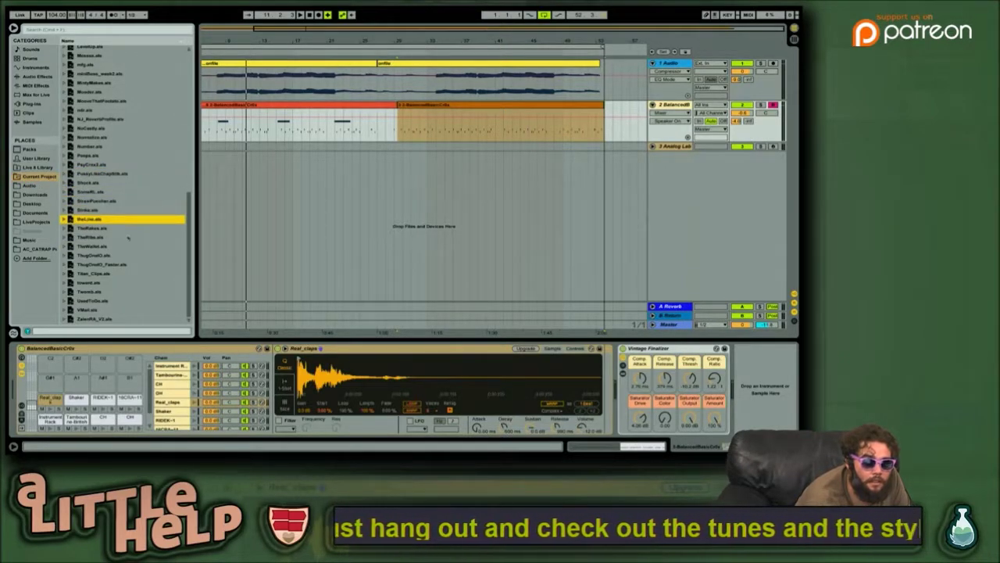
Step: Open StrawPuncher.als from the current project and listen to its audio and drum rack arrangement
{"action": "left_click", "coordinate": [125, 154]}
{"action": "left_click", "coordinate": [125, 183], "text": "shift"}
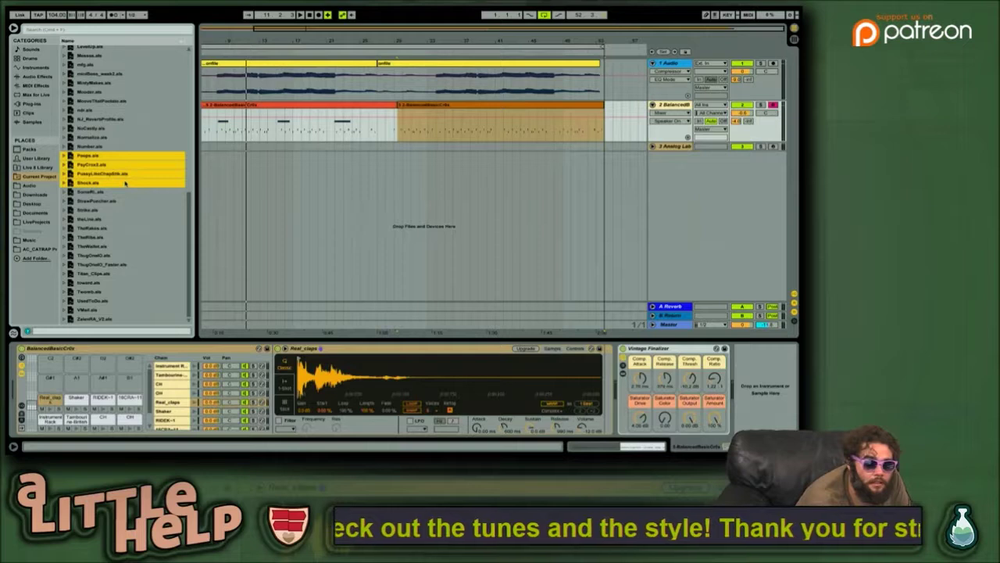
{"action": "left_click", "coordinate": [121, 192]}
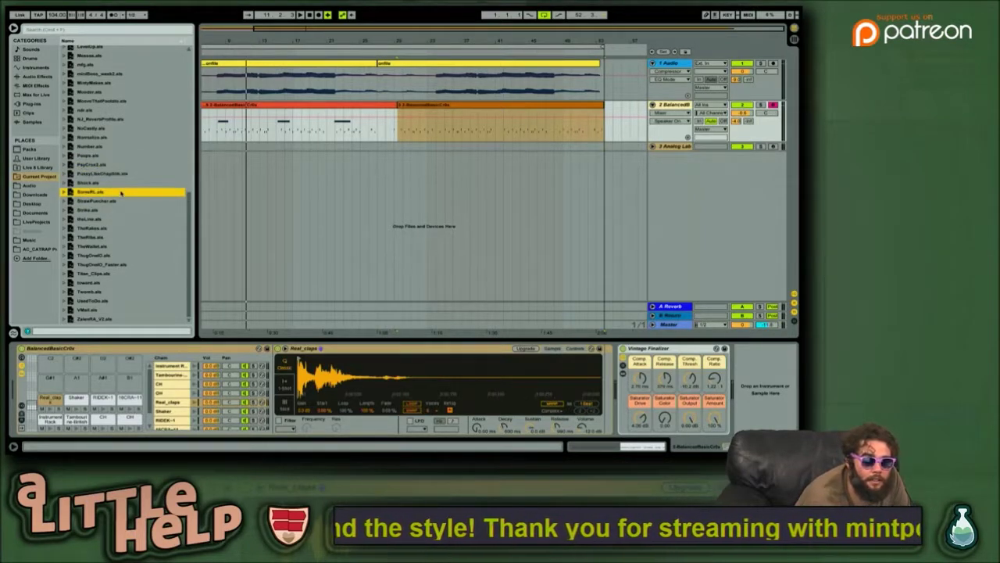
{"action": "key", "text": "Down"}
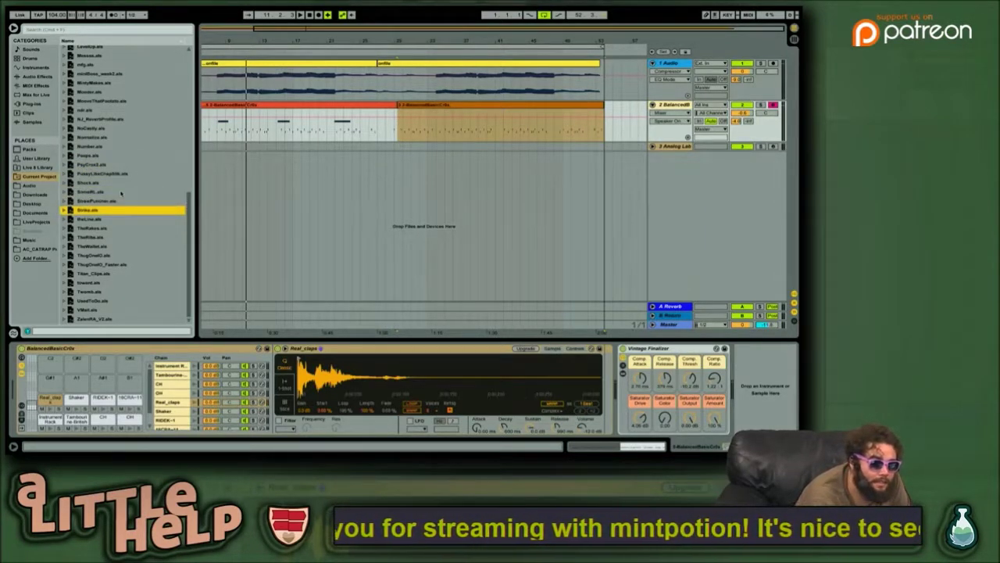
{"action": "key", "text": "Return"}
{"action": "key", "text": "Left"}
{"action": "key", "text": "Left"}
{"action": "key", "text": "Left"}
{"action": "key", "text": "Right"}
{"action": "key", "text": "Return"}
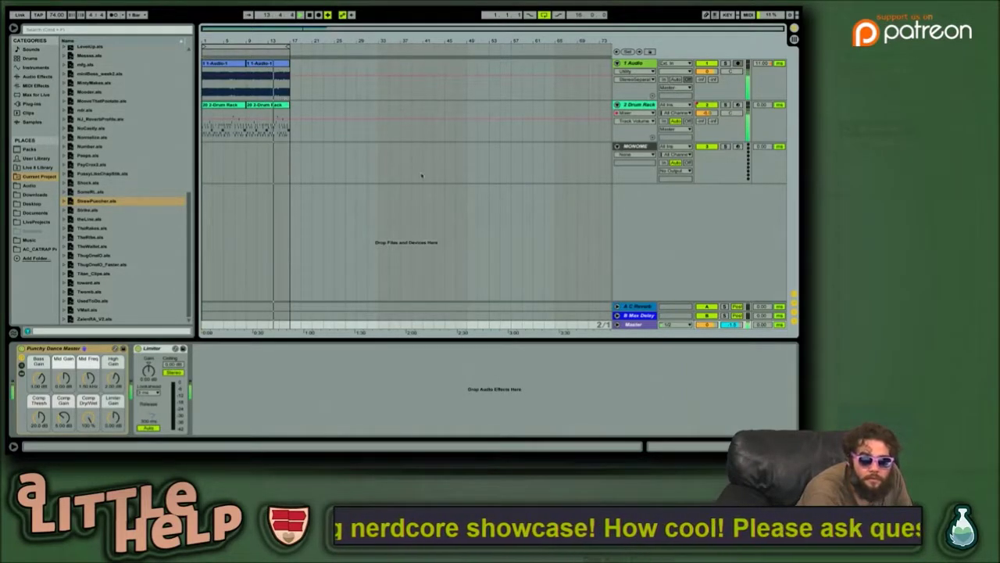
{"action": "key", "text": "space"}
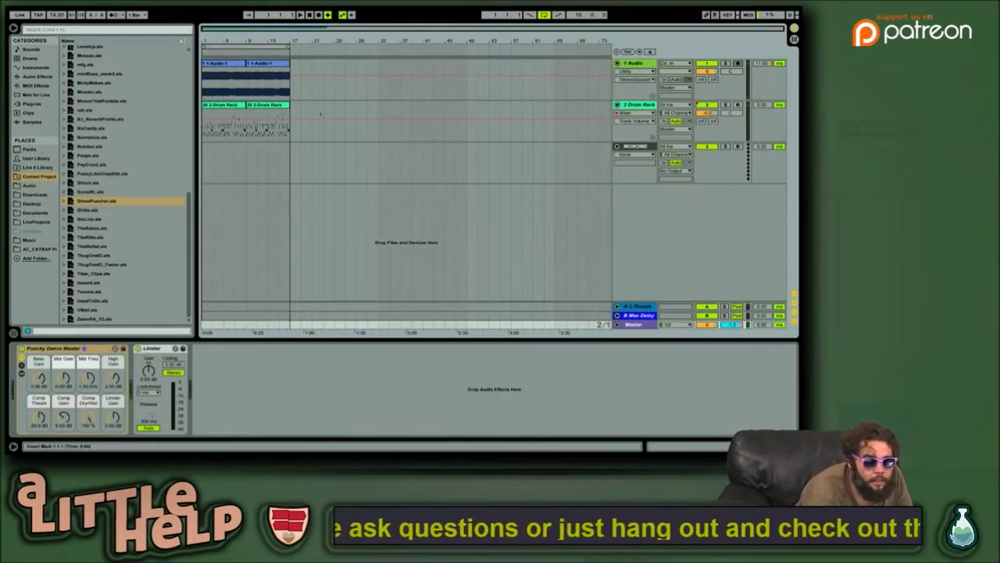
Step: Open TheRibs.als from the current project without saving changes to StrawPuncher
{"action": "left_click", "coordinate": [107, 211], "text": "shift"}
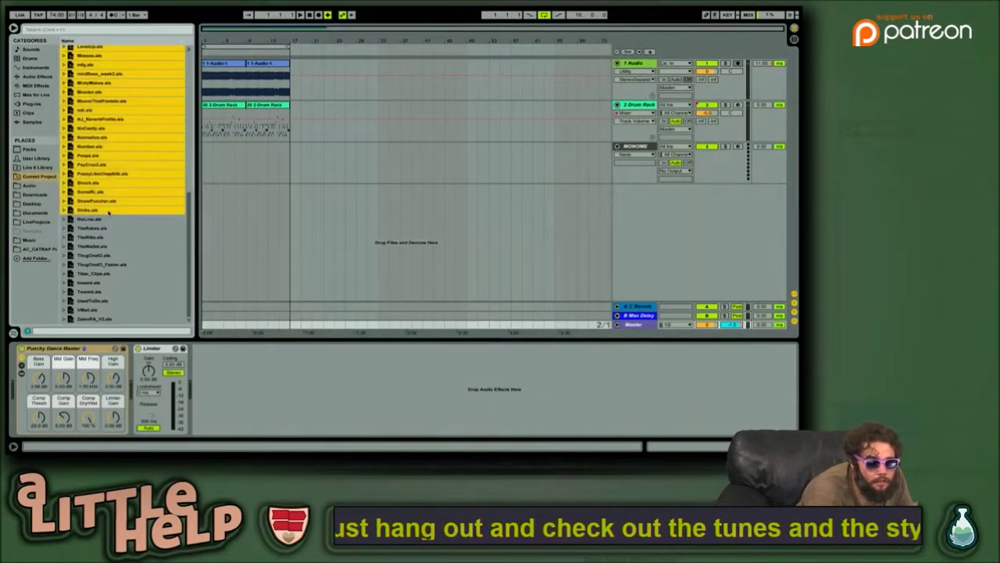
{"action": "left_click", "coordinate": [109, 211]}
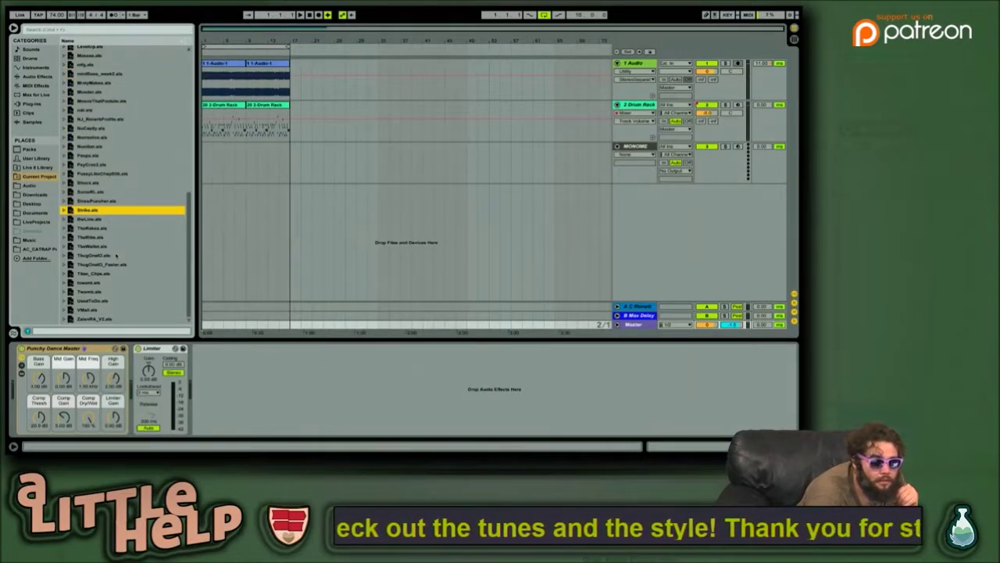
{"action": "key", "text": "Down"}
{"action": "key", "text": "Down"}
{"action": "key", "text": "Down"}
{"action": "key", "text": "Down"}
{"action": "key", "text": "Down"}
{"action": "key", "text": "Down"}
{"action": "key", "text": "Down"}
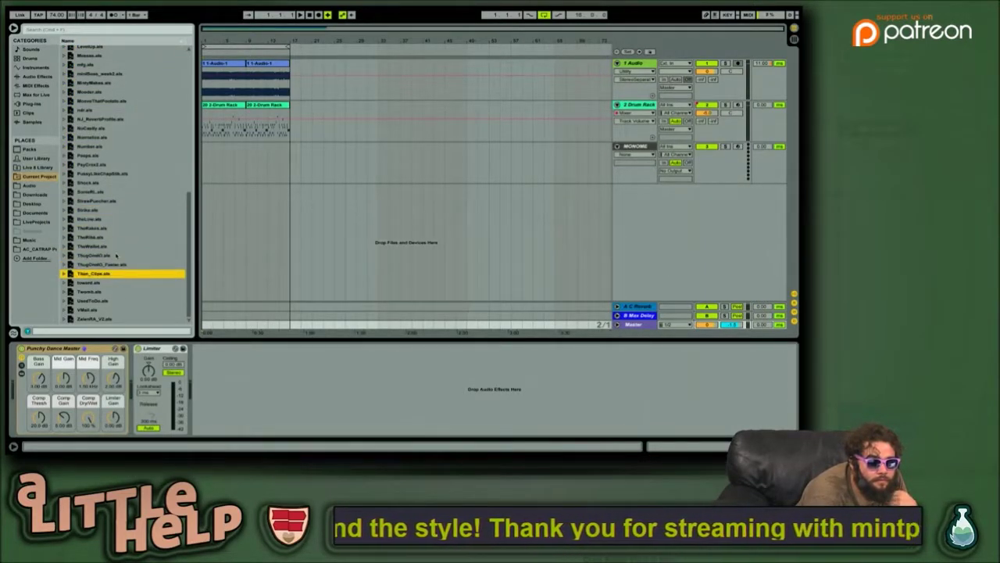
{"action": "key", "text": "Up"}
{"action": "key", "text": "Up"}
{"action": "key", "text": "Up"}
{"action": "key", "text": "Up"}
{"action": "key", "text": "Return"}
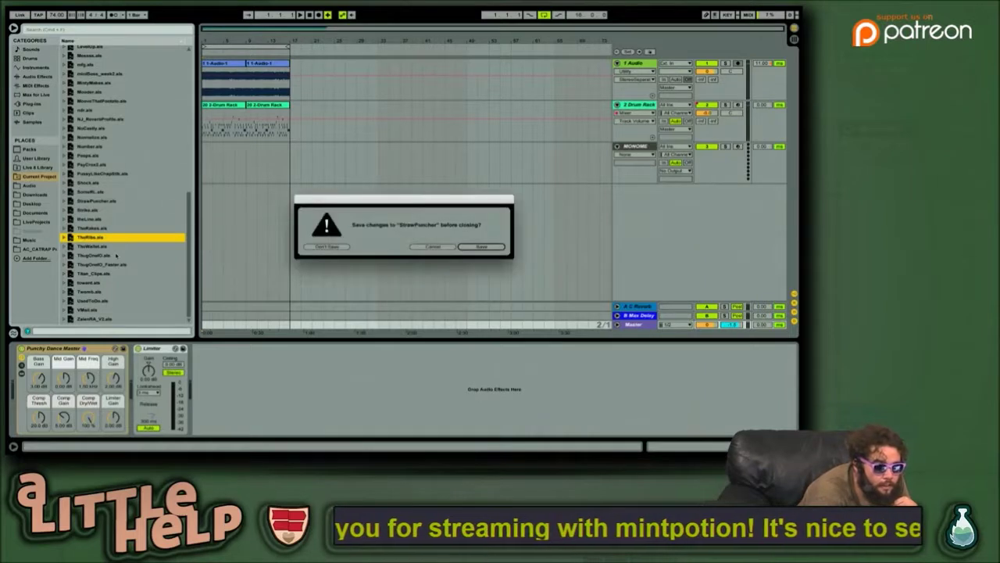
{"action": "key", "text": "Left"}
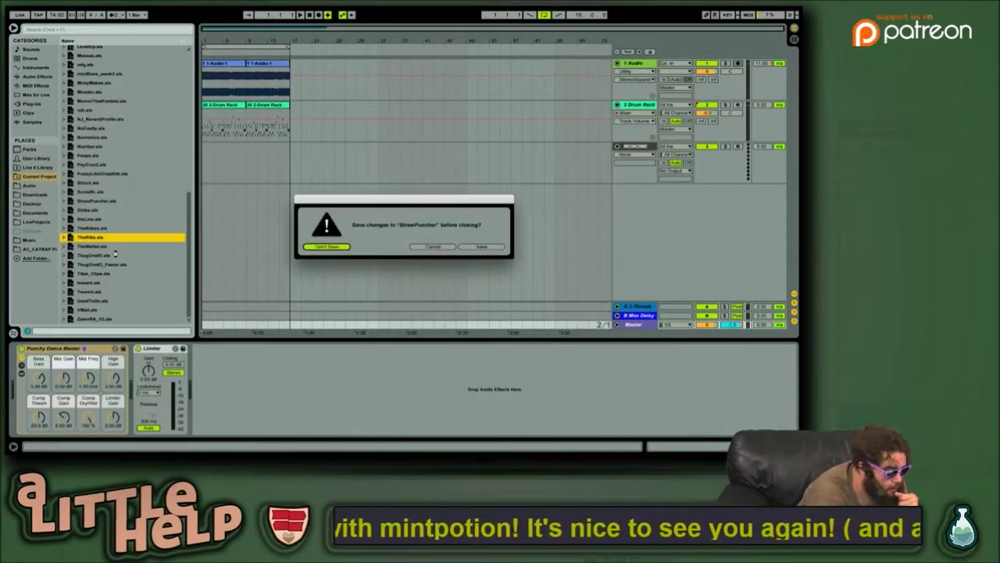
{"action": "key", "text": "Return"}
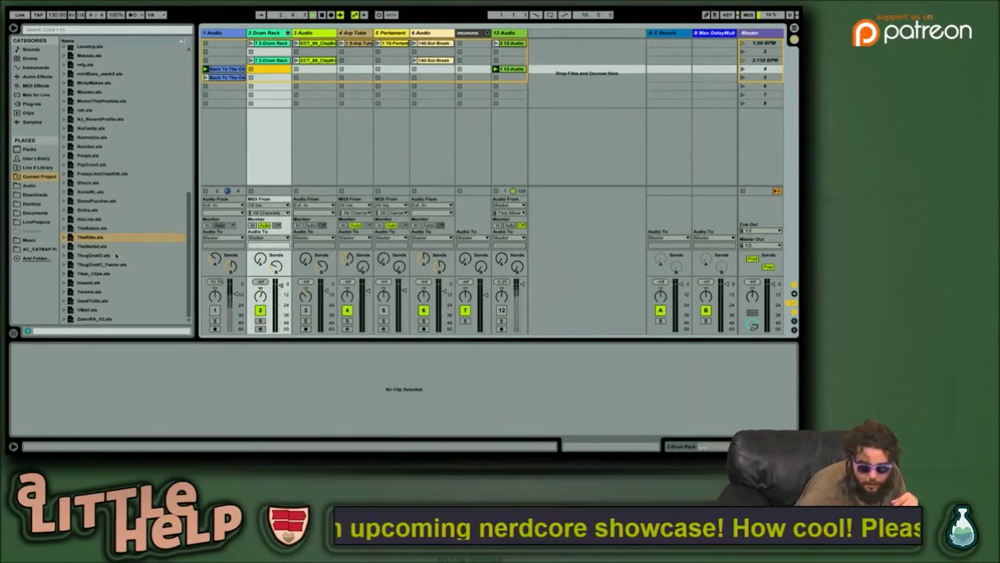
Step: Listen to the clips of TheRibs, including the third scene's soloed drum rack, clap and 140-Sol-Break tracks, and stop playback
{"action": "key", "text": "Left"}
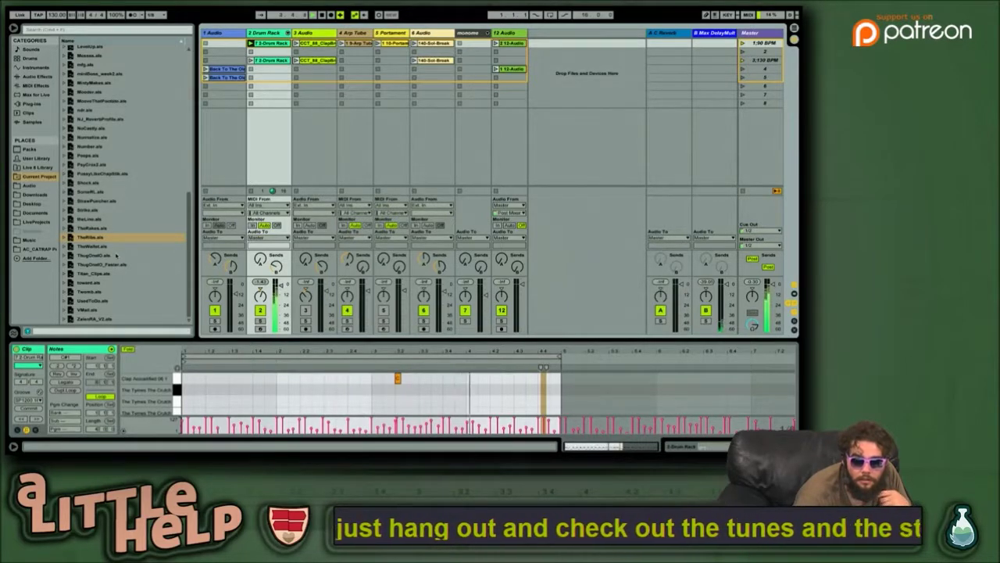
{"action": "key", "text": "space"}
{"action": "key", "text": "Right"}
{"action": "key", "text": "Return"}
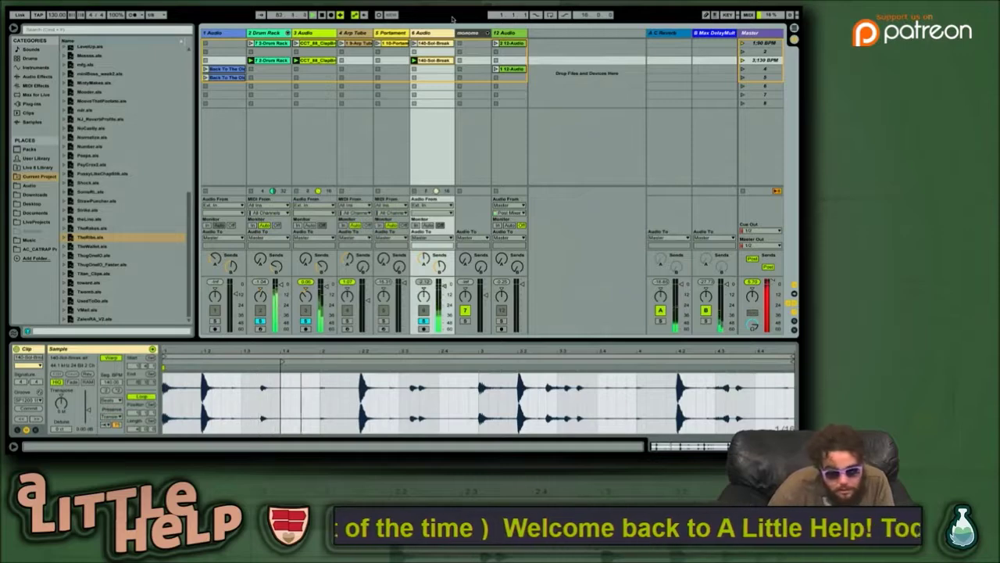
{"action": "key", "text": "space"}
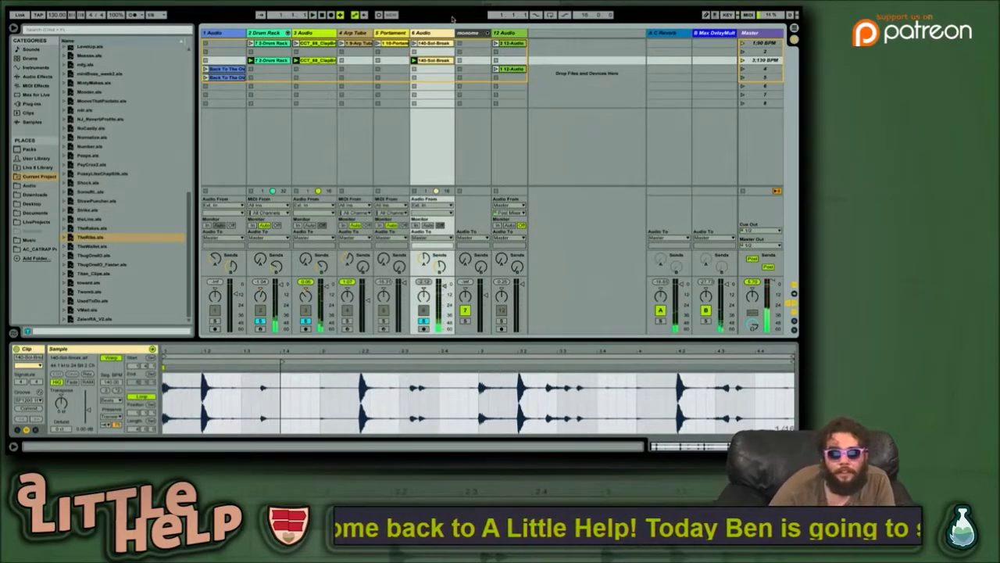
{"action": "mouse_move", "coordinate": [625, 14]}
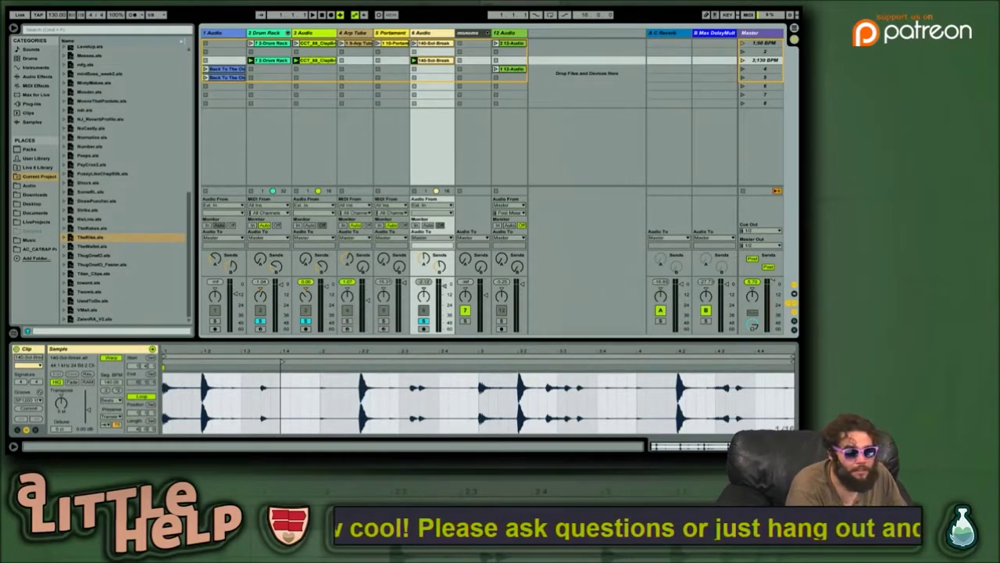
Step: Open TheWallet.als from the current project without saving changes to TheRibs
{"action": "left_click", "coordinate": [100, 247]}
{"action": "left_click", "coordinate": [104, 228]}
{"action": "left_click", "coordinate": [105, 238]}
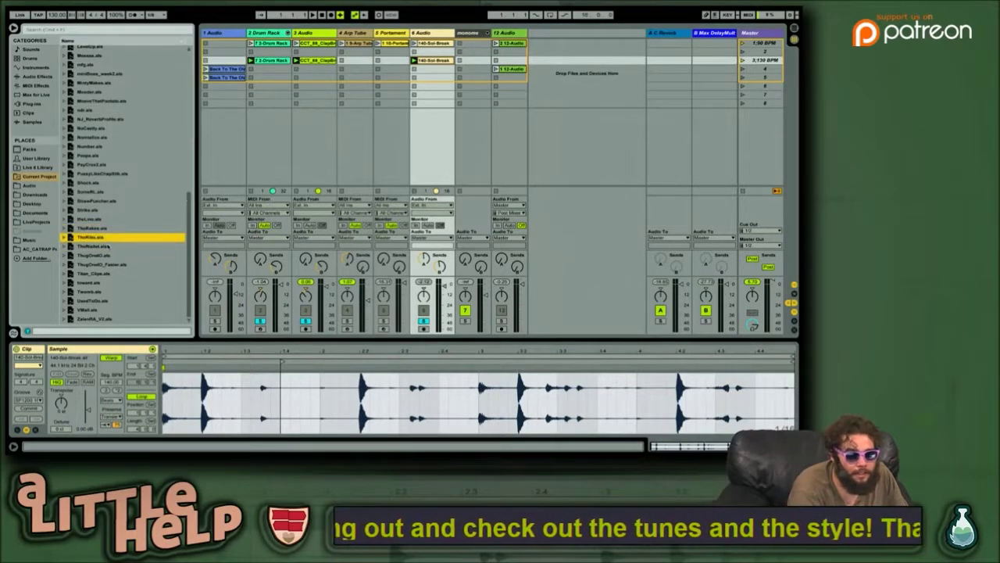
{"action": "left_click", "coordinate": [108, 247]}
{"action": "double_click", "coordinate": [108, 247]}
{"action": "key", "text": "Left"}
{"action": "key", "text": "Left"}
{"action": "key", "text": "Return"}
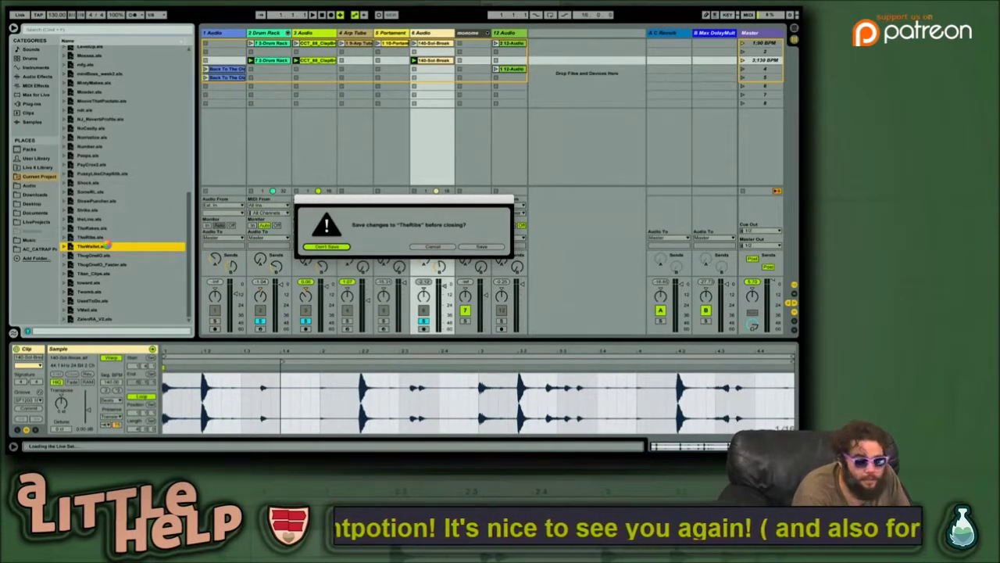
{"action": "key", "text": "Return"}
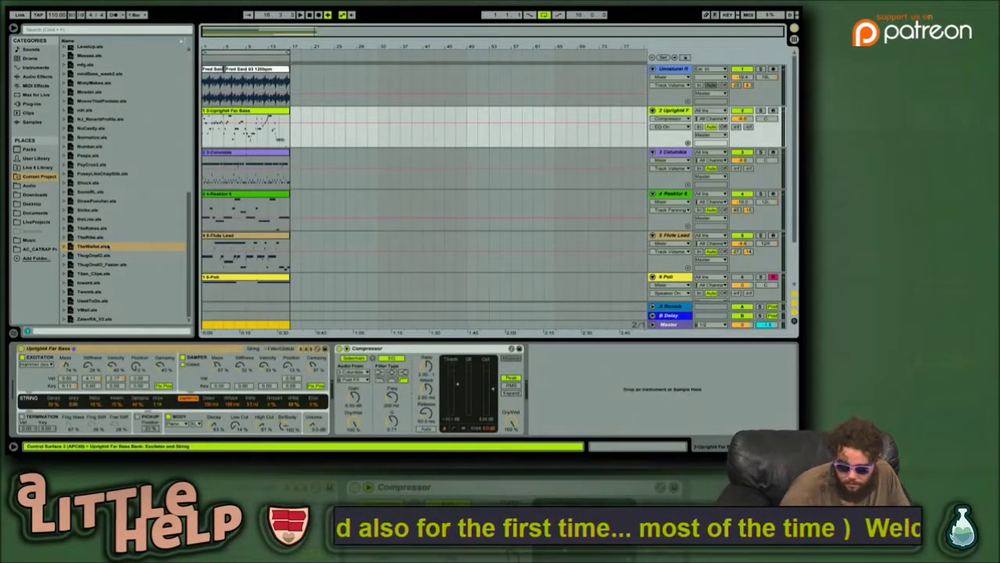
Step: Listen to TheWallet's arrangement and session clips, and replace it with a new set without saving changes
{"action": "key", "text": "space"}
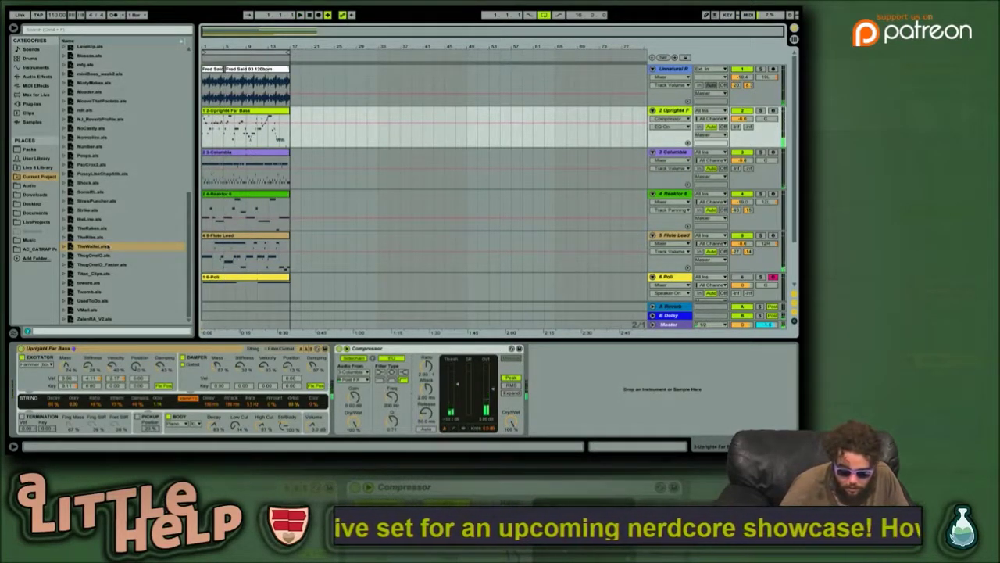
{"action": "key", "text": "Tab"}
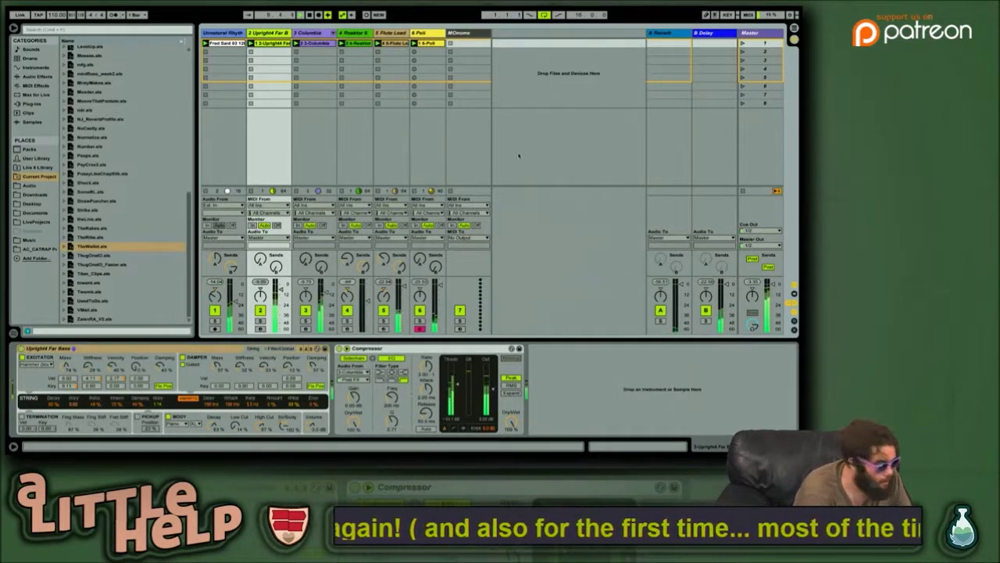
{"action": "key", "text": "super+q"}
{"action": "key", "text": "Left"}
{"action": "key", "text": "Left"}
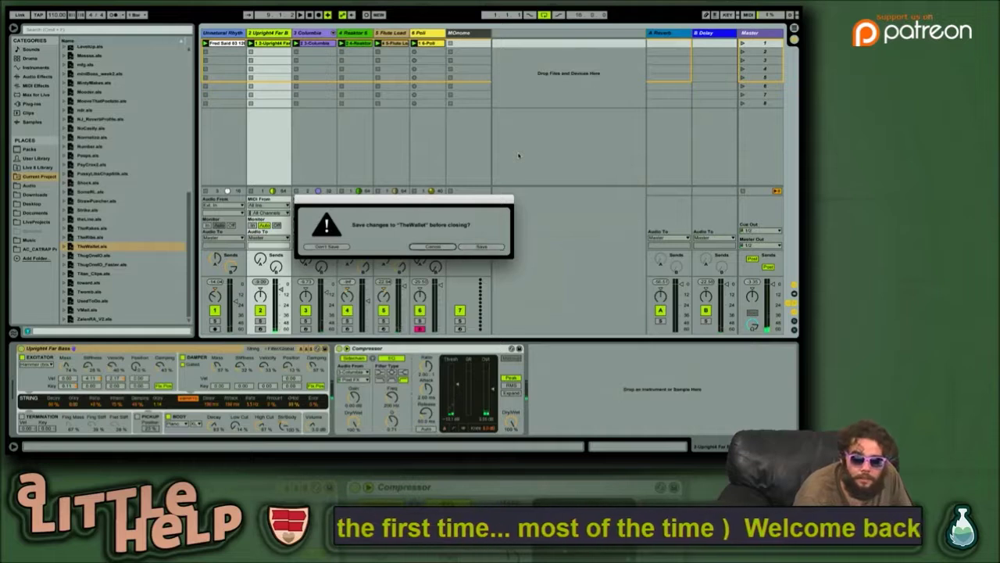
{"action": "key", "text": "Return"}
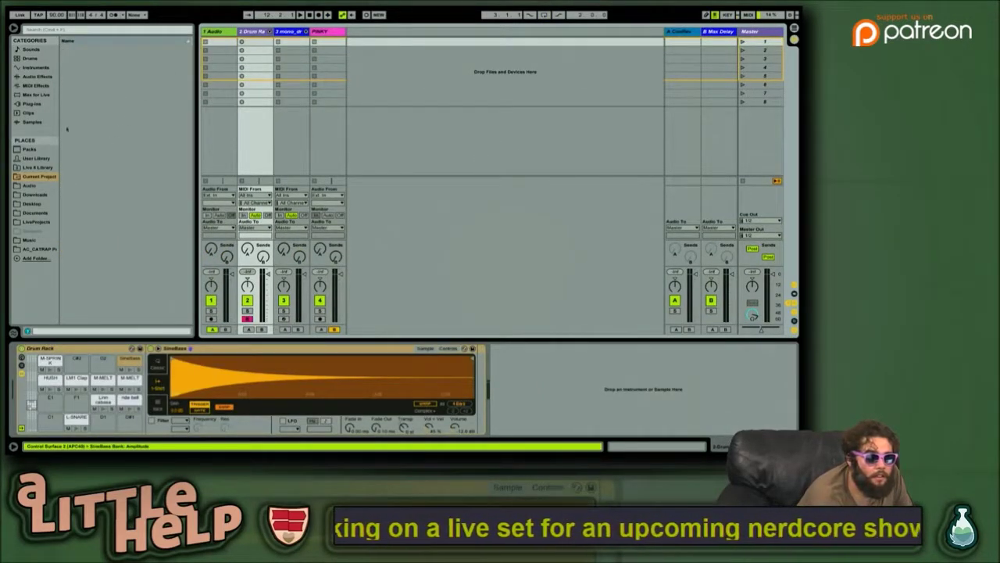
Step: Load C#min_8bar.mid from Downloads into the Drum Rack track's first slot, launch it and show its notes
{"action": "left_click", "coordinate": [33, 193]}
{"action": "left_click_drag", "start_coordinate": [94, 49], "coordinate": [262, 43]}
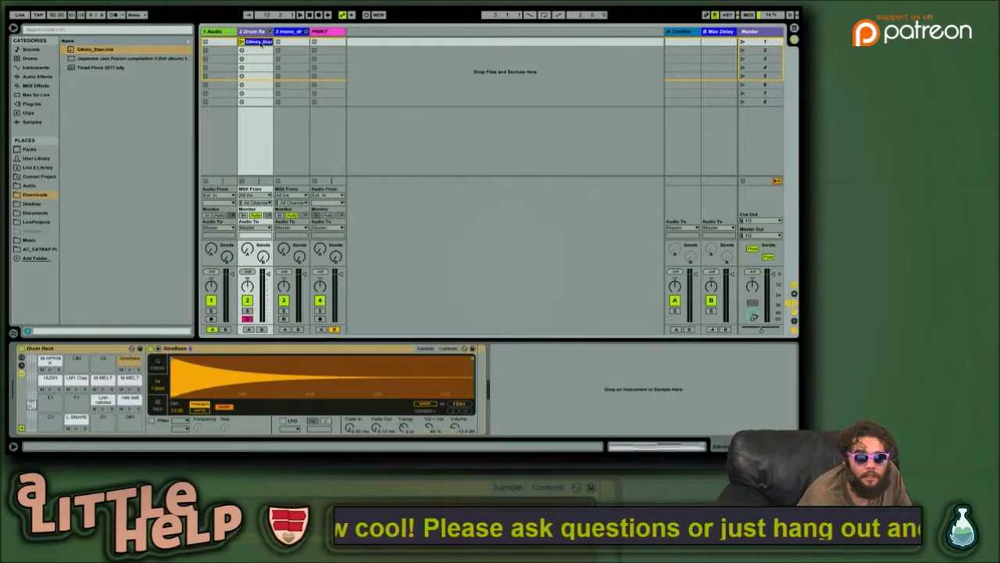
{"action": "left_click", "coordinate": [242, 42]}
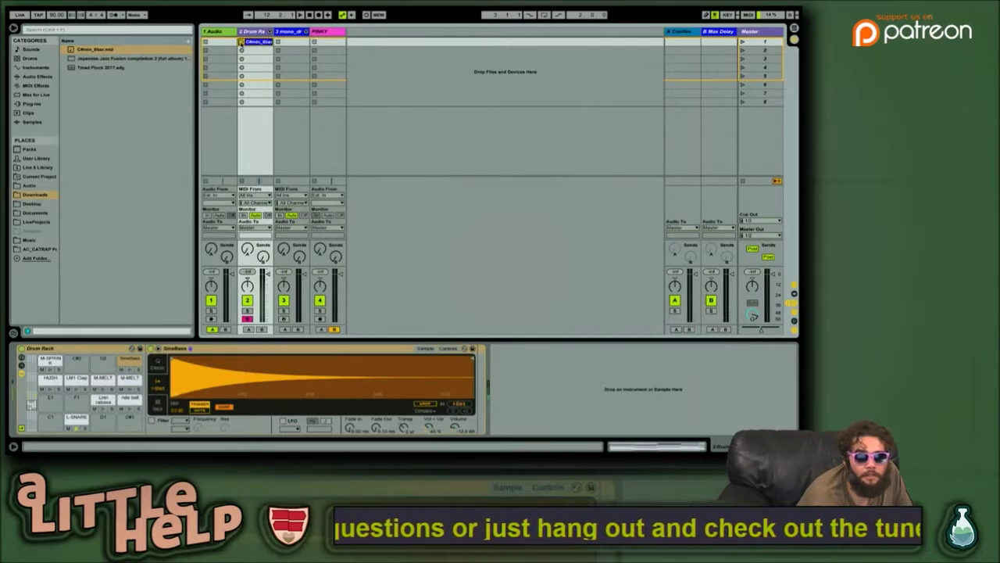
{"action": "left_click", "coordinate": [261, 45]}
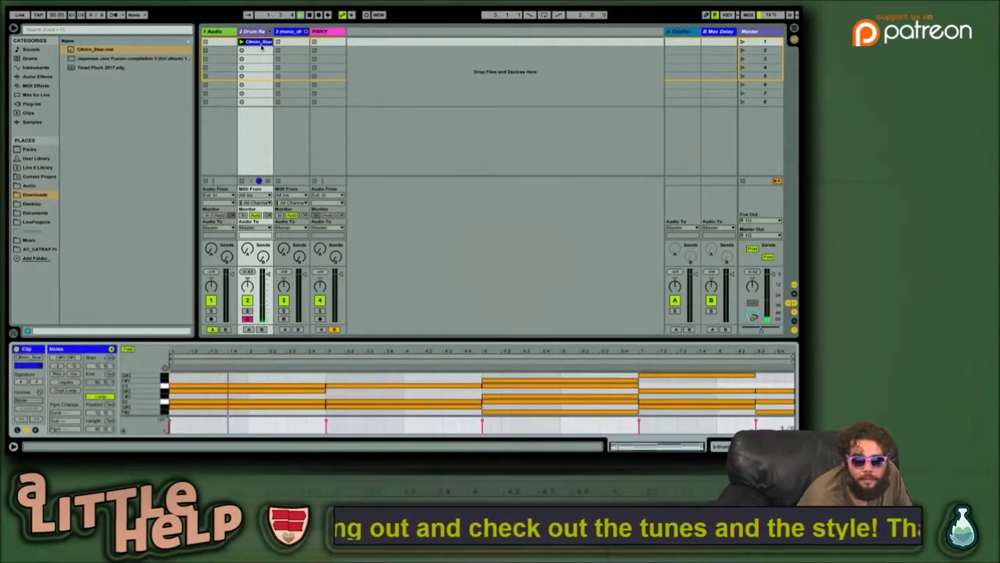
Step: Replace the Drum Rack on track 2 with the Tmad Pluck 2017.adg preset from Downloads and review its device chain
{"action": "key", "text": "shift+Tab"}
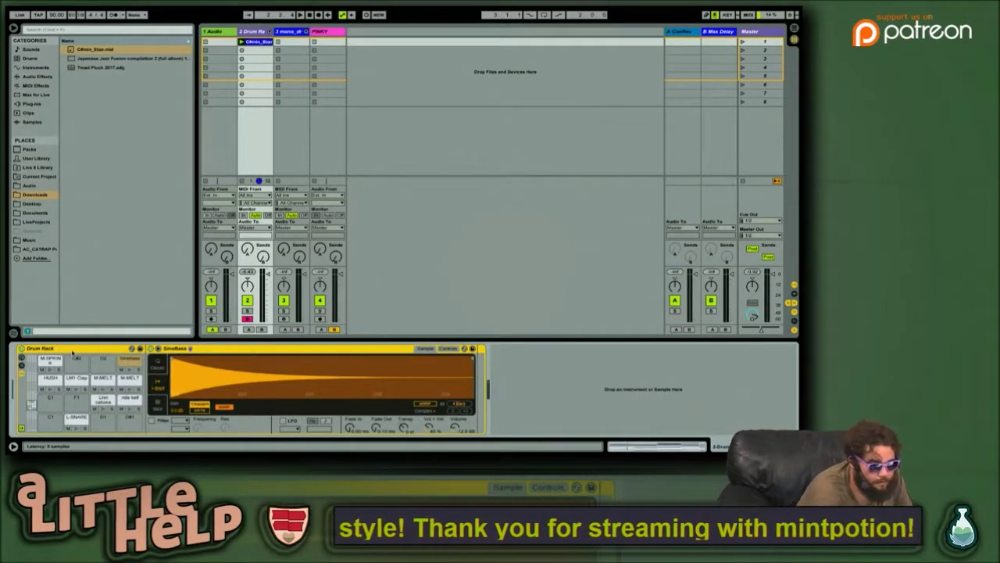
{"action": "key", "text": "Delete"}
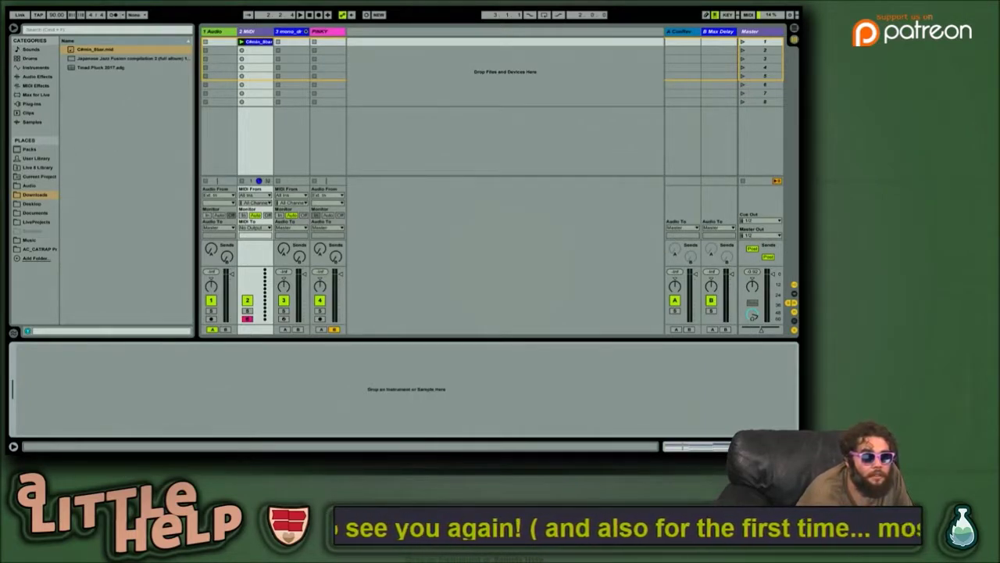
{"action": "left_click", "coordinate": [118, 68]}
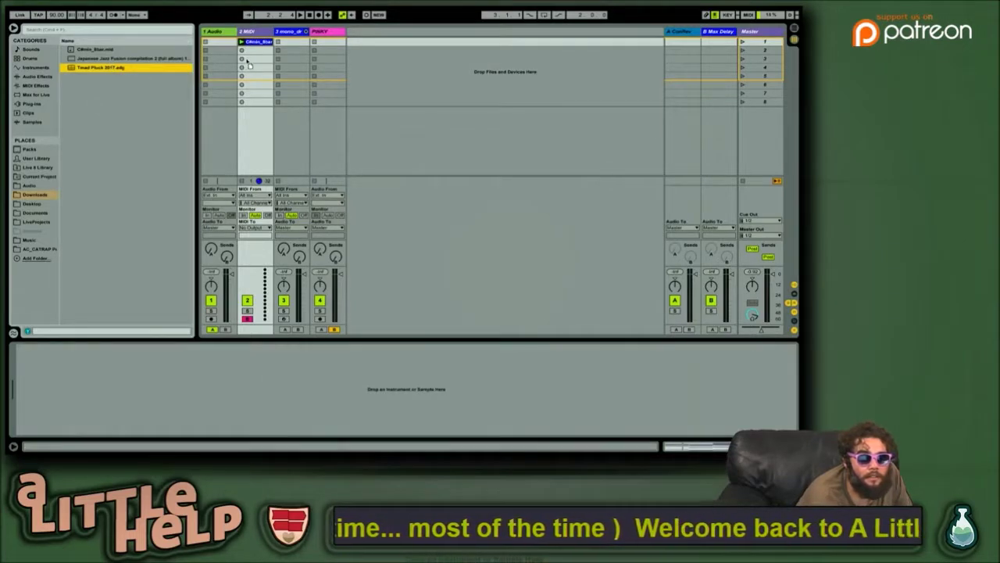
{"action": "left_click_drag", "start_coordinate": [252, 60], "coordinate": [174, 375]}
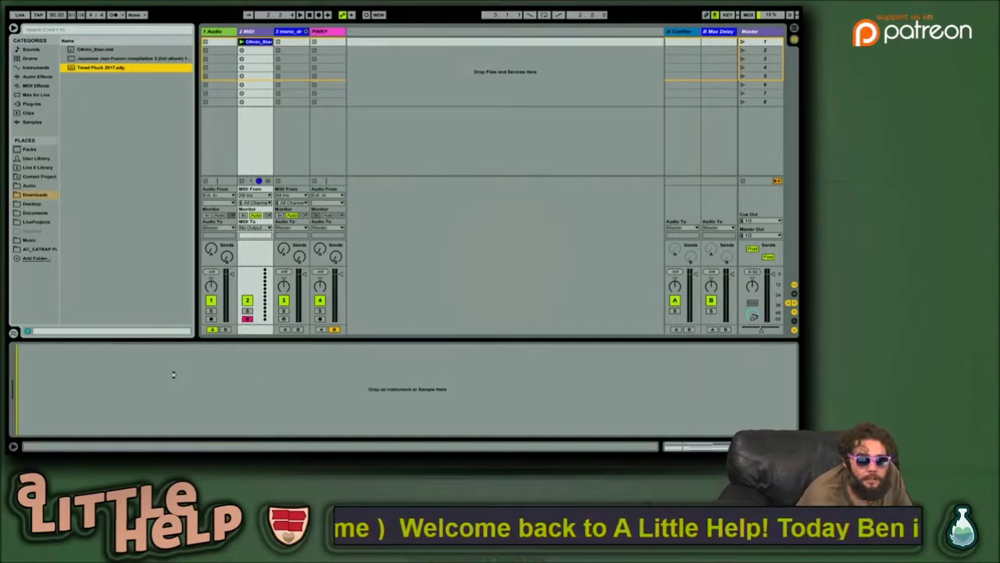
{"action": "scroll", "coordinate": [303, 378], "scroll_direction": "right", "scroll_amount": 10}
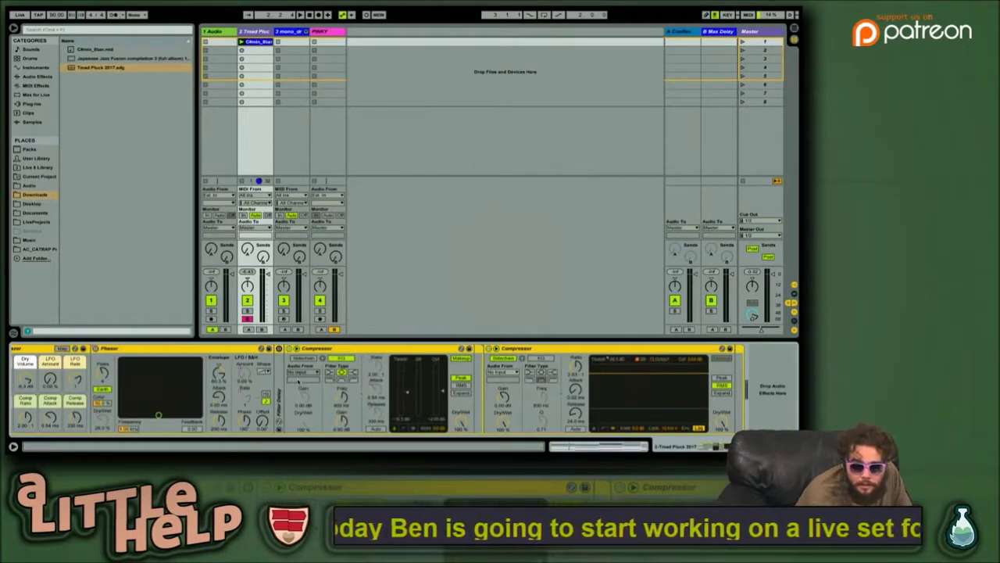
{"action": "scroll", "coordinate": [297, 380], "scroll_direction": "left", "scroll_amount": 10}
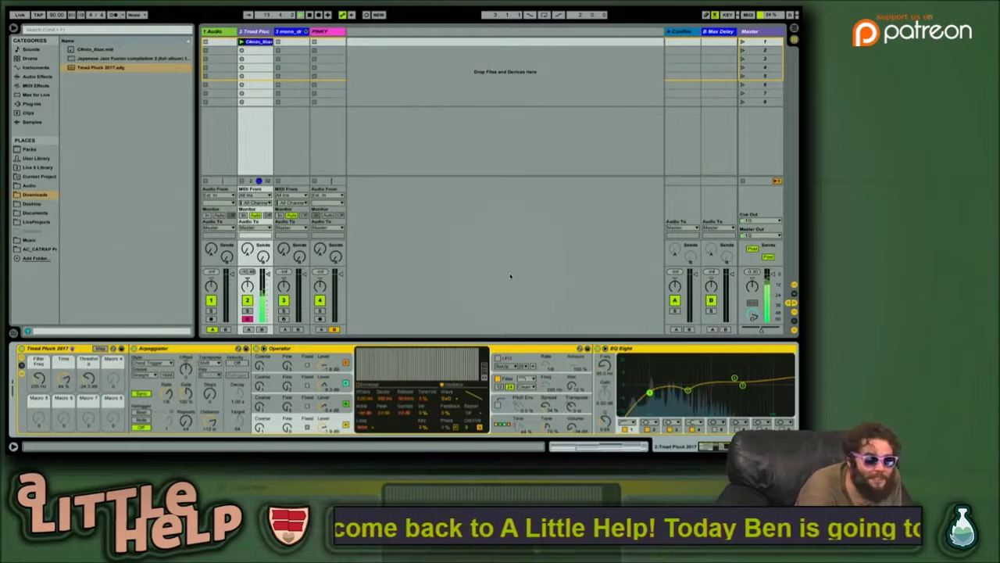
Step: Insert the 3-Drum Rack track from the set listed just before UsedToDo.als in the Audio folder, between tracks 3 and PINKY
{"action": "left_click", "coordinate": [103, 224]}
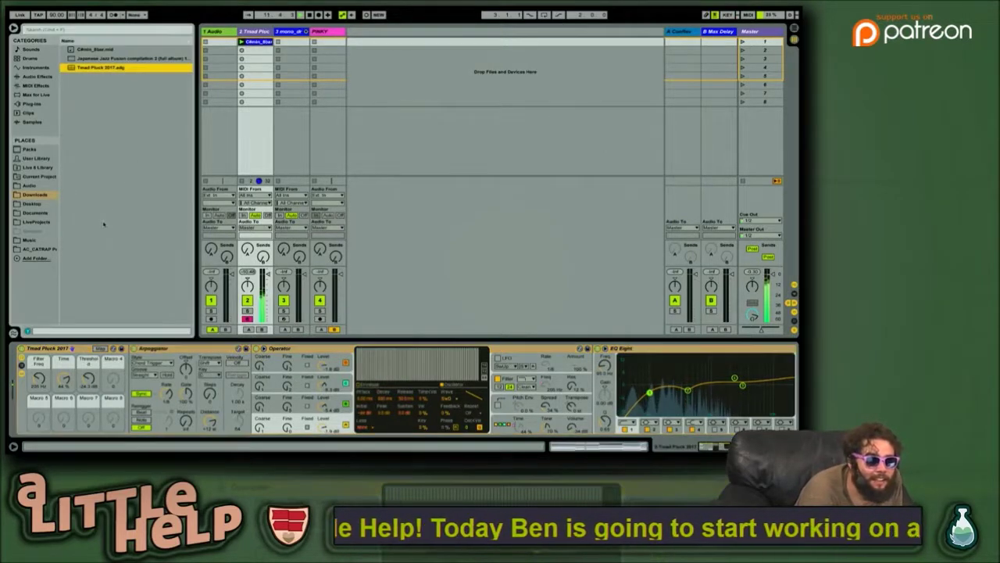
{"action": "left_click", "coordinate": [104, 59]}
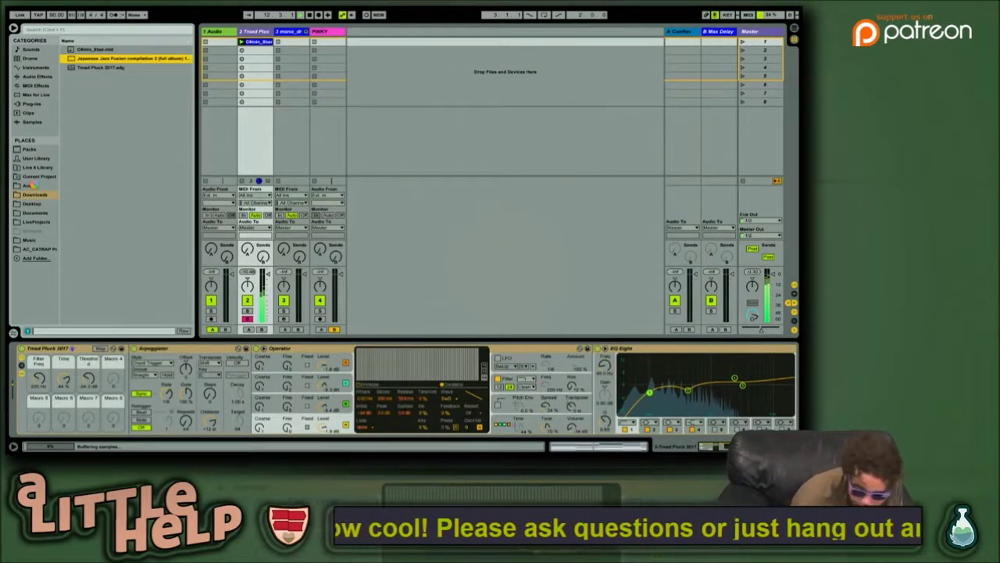
{"action": "left_click", "coordinate": [34, 185]}
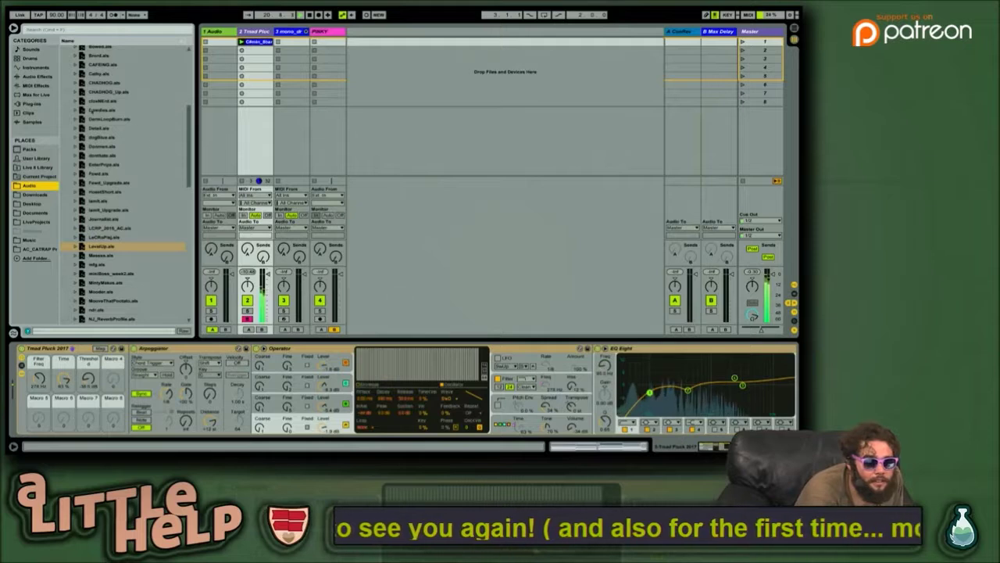
{"action": "scroll", "coordinate": [97, 210], "scroll_direction": "down", "scroll_amount": 5}
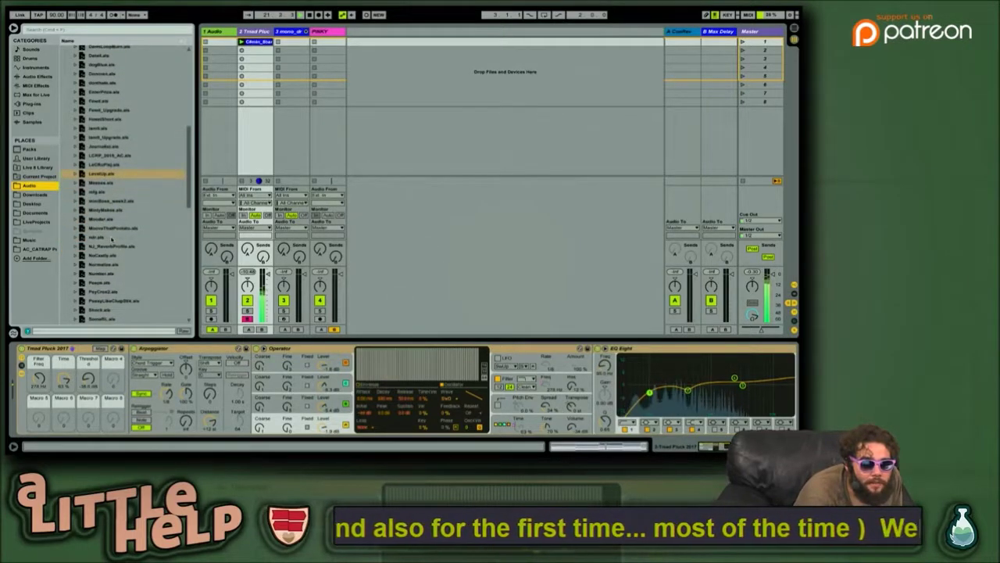
{"action": "scroll", "coordinate": [116, 235], "scroll_direction": "down", "scroll_amount": 10}
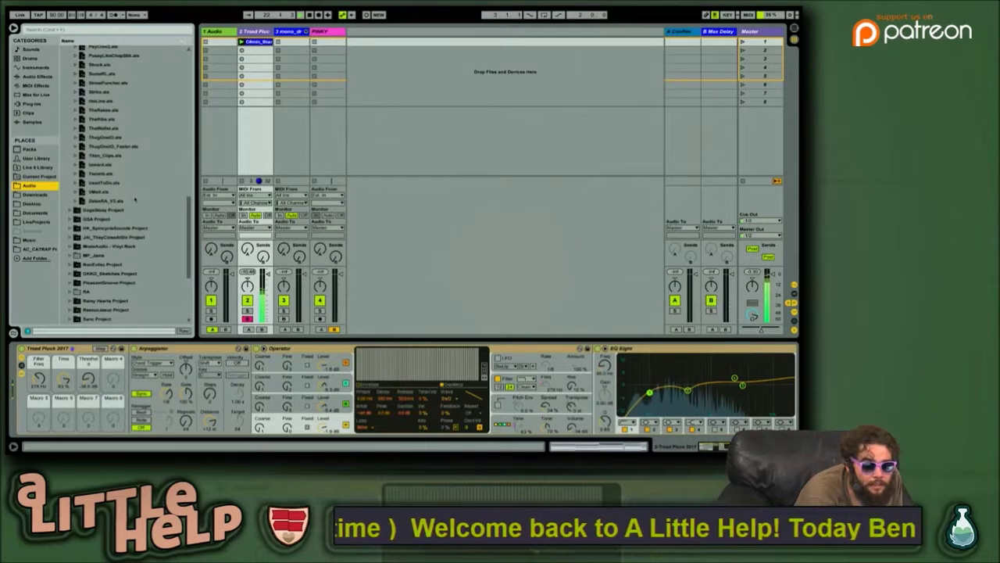
{"action": "left_click", "coordinate": [120, 174]}
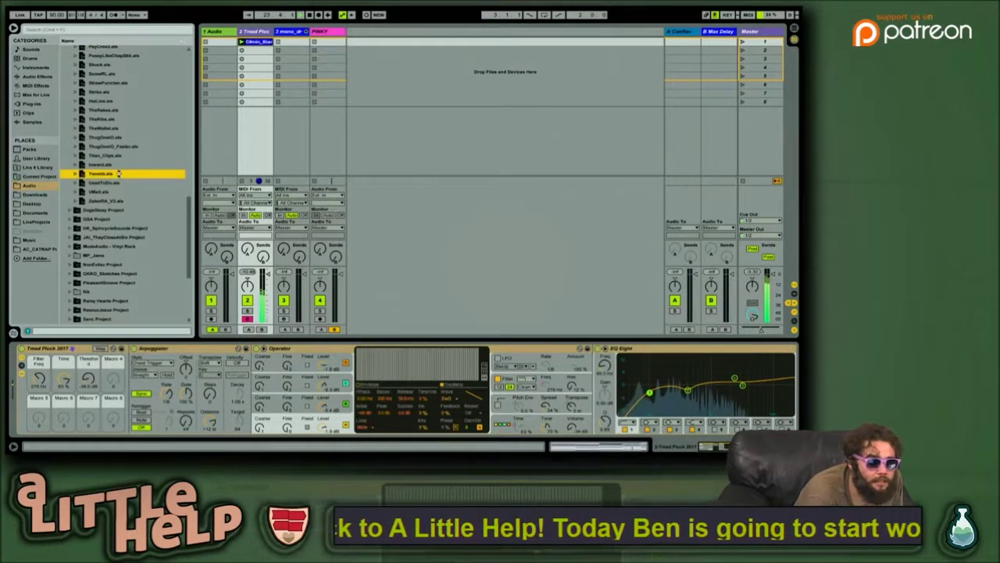
{"action": "key", "text": "Right"}
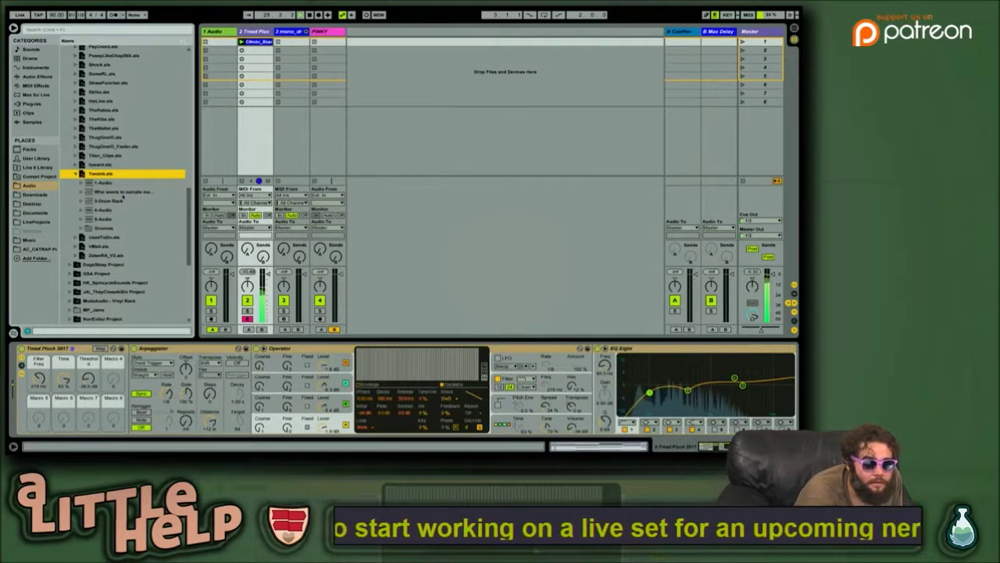
{"action": "left_click", "coordinate": [116, 201]}
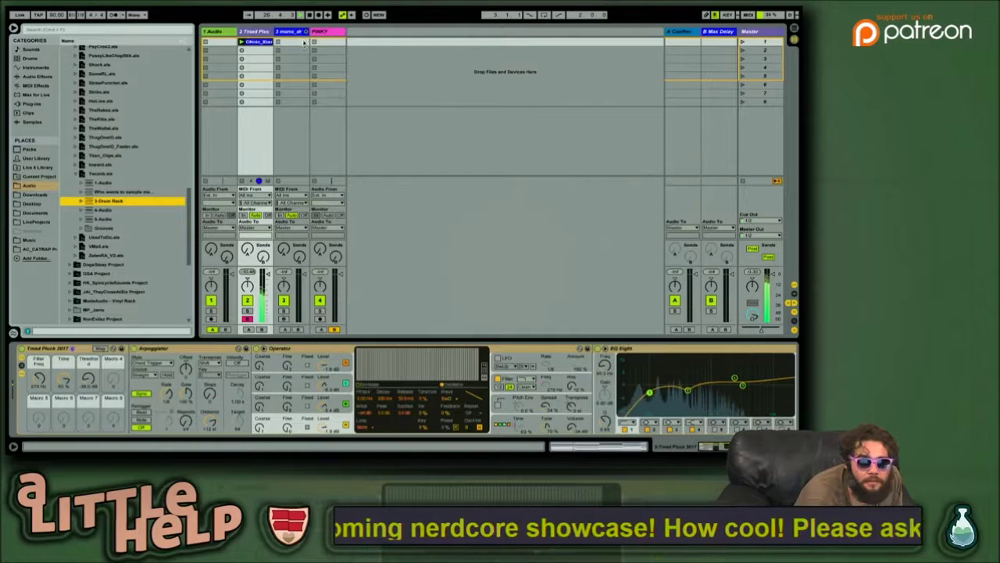
{"action": "left_click_drag", "start_coordinate": [310, 31], "coordinate": [310, 31]}
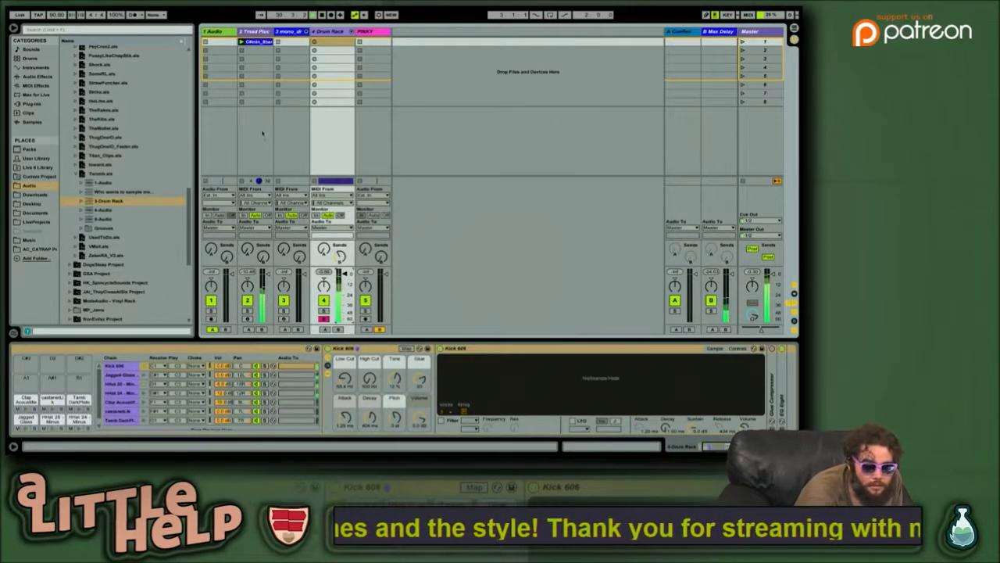
Step: Set the sidechain input of the last Compressor on the Tmad Pluck track to 4-Drum Rack
{"action": "left_click", "coordinate": [242, 40]}
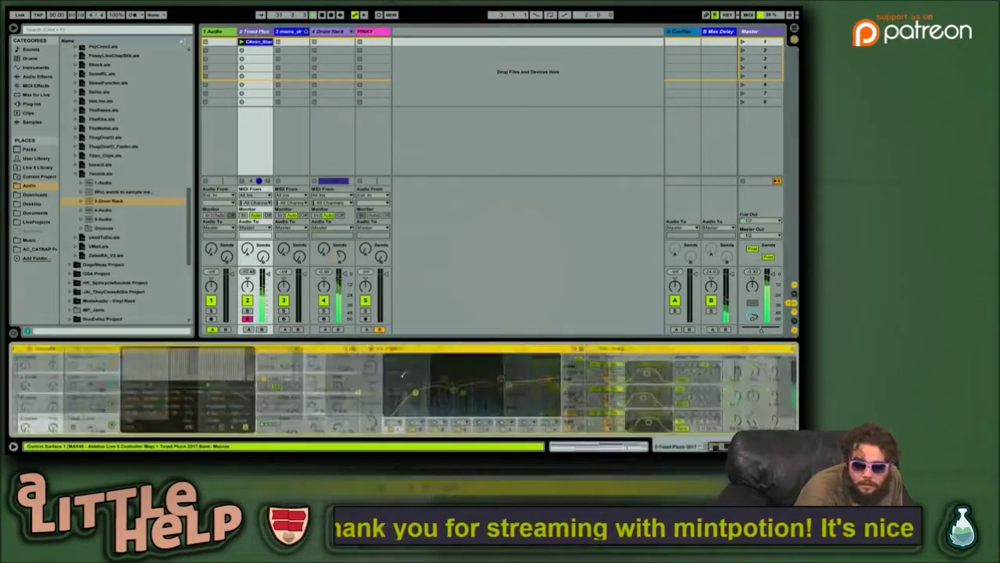
{"action": "scroll", "coordinate": [498, 381], "scroll_direction": "right", "scroll_amount": 2}
{"action": "scroll", "coordinate": [497, 381], "scroll_direction": "right", "scroll_amount": 5}
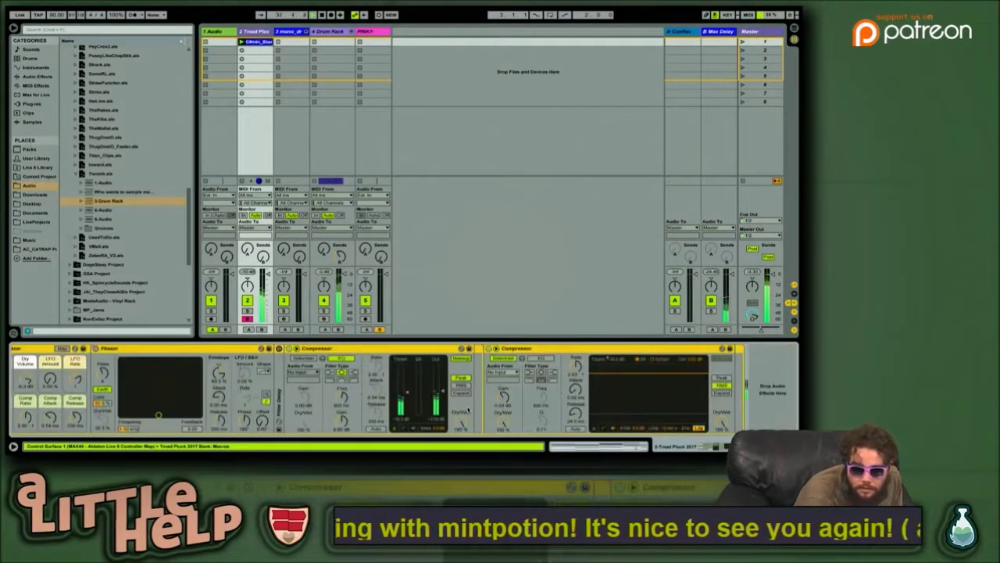
{"action": "left_click", "coordinate": [503, 372]}
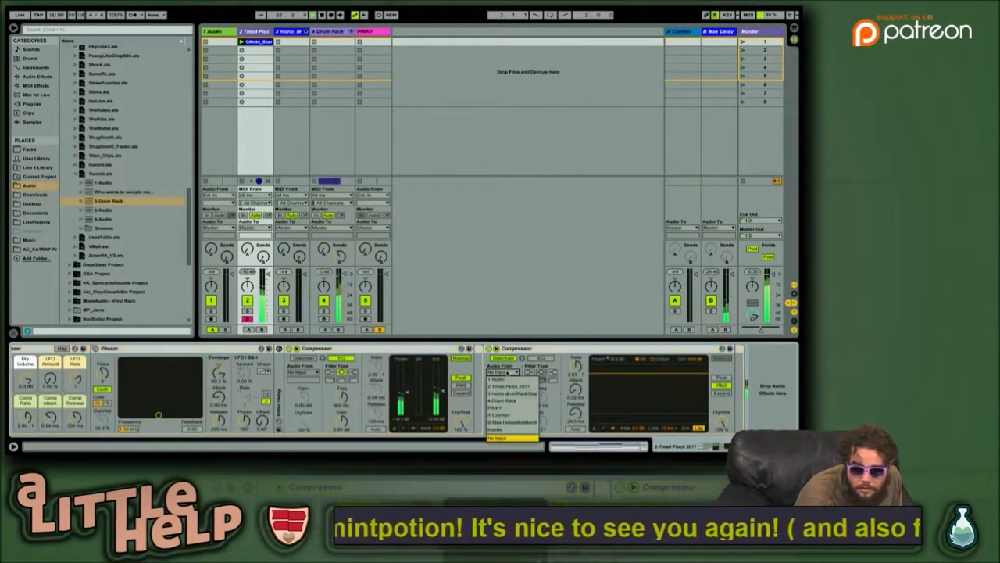
{"action": "left_click", "coordinate": [515, 403]}
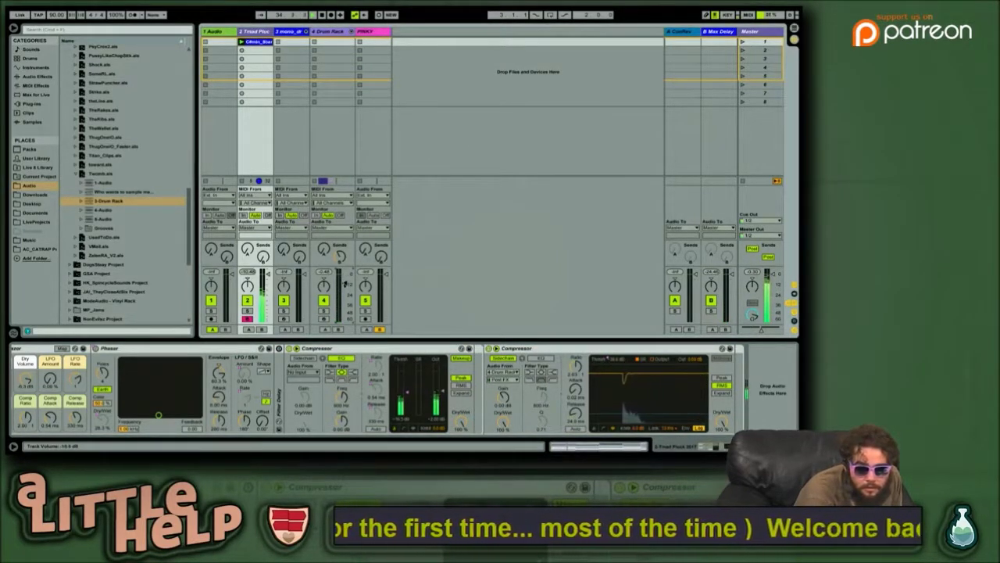
Step: Open the notes of the 3-Drum Rack arrangement clip on the Drum Rack track and quantize all of them
{"action": "left_click", "coordinate": [332, 32]}
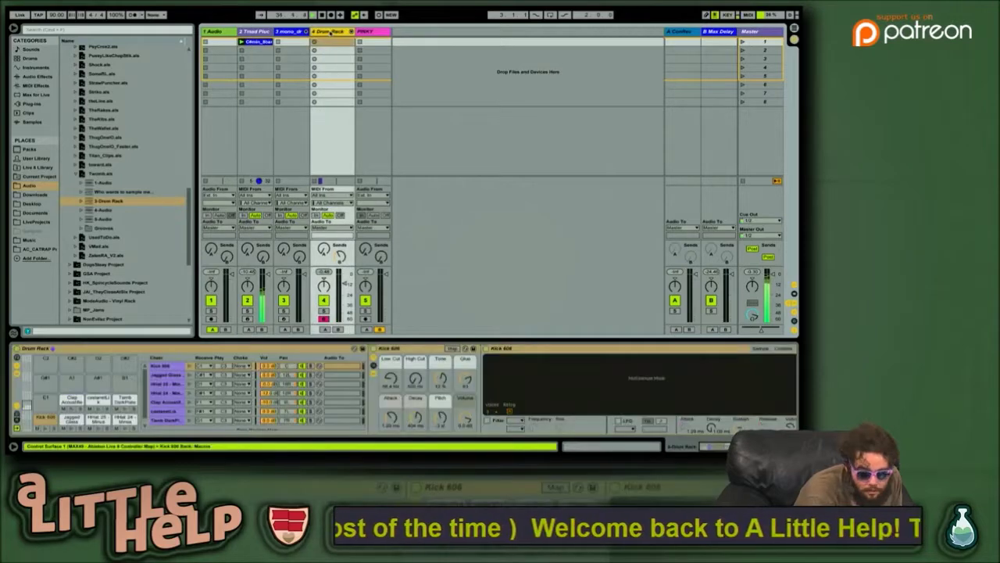
{"action": "key", "text": "Tab"}
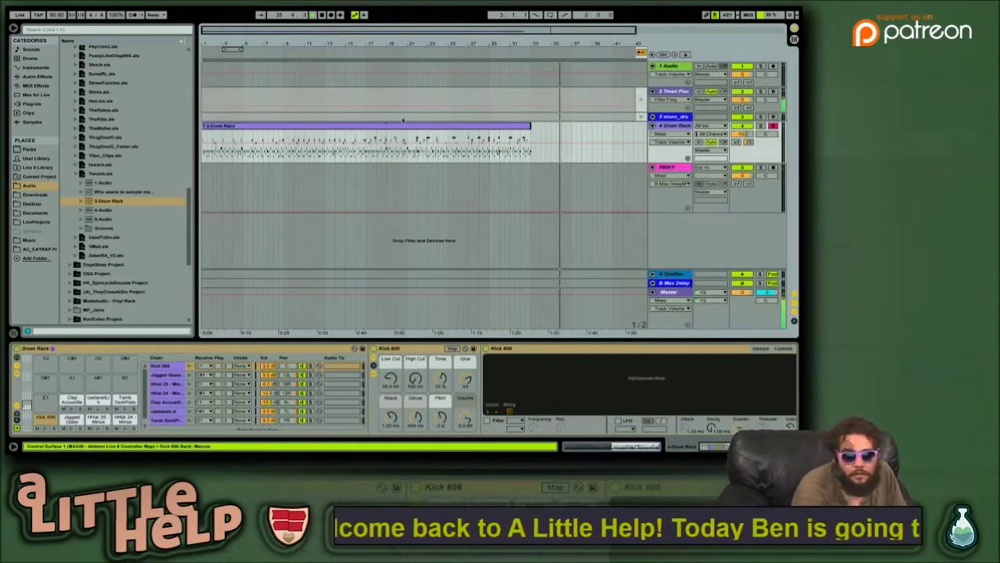
{"action": "left_click", "coordinate": [375, 127]}
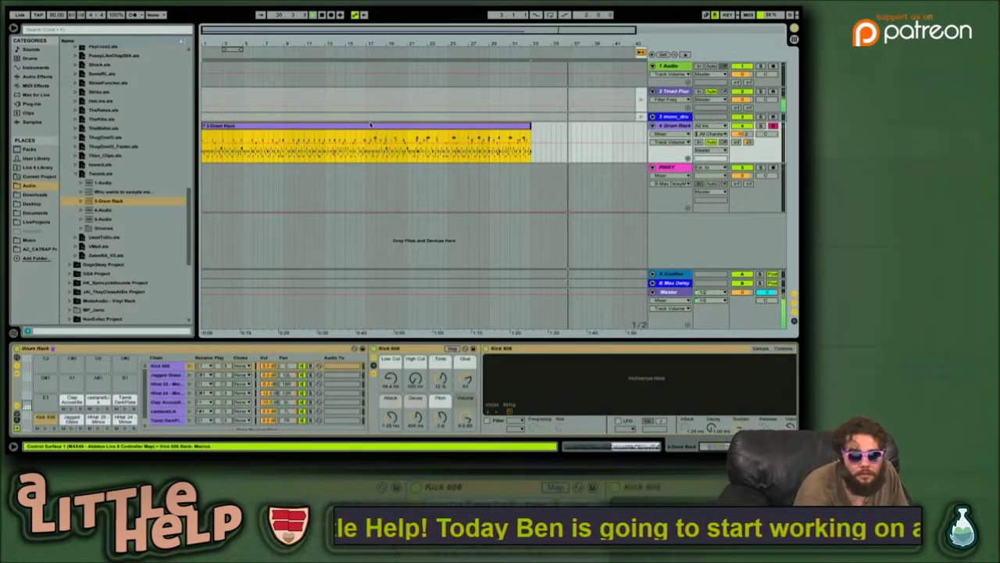
{"action": "double_click", "coordinate": [372, 129]}
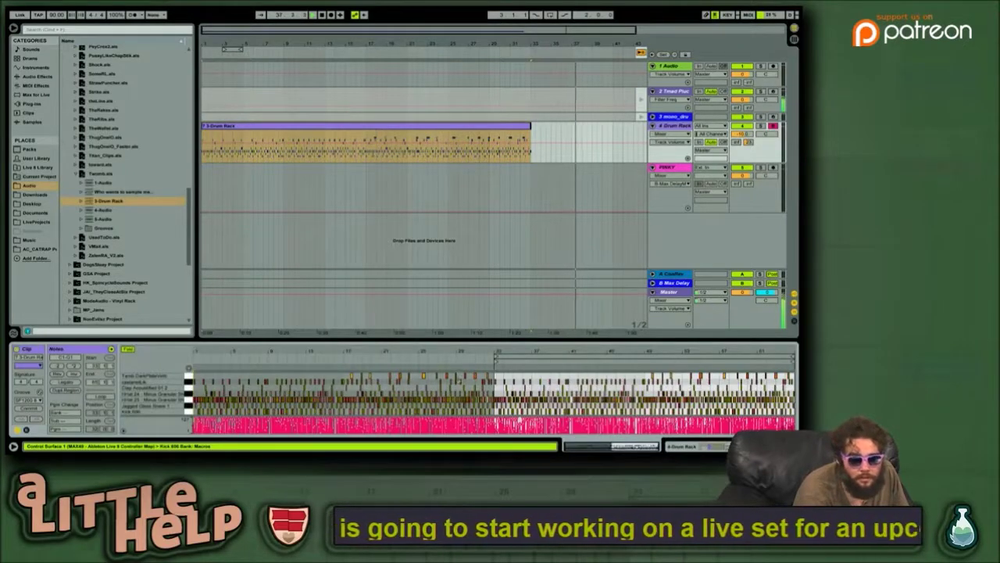
{"action": "left_click_drag", "start_coordinate": [543, 352], "coordinate": [558, 435]}
{"action": "left_click_drag", "start_coordinate": [559, 350], "coordinate": [594, 382]}
{"action": "left_click", "coordinate": [390, 384]}
{"action": "key", "text": "ctrl+a"}
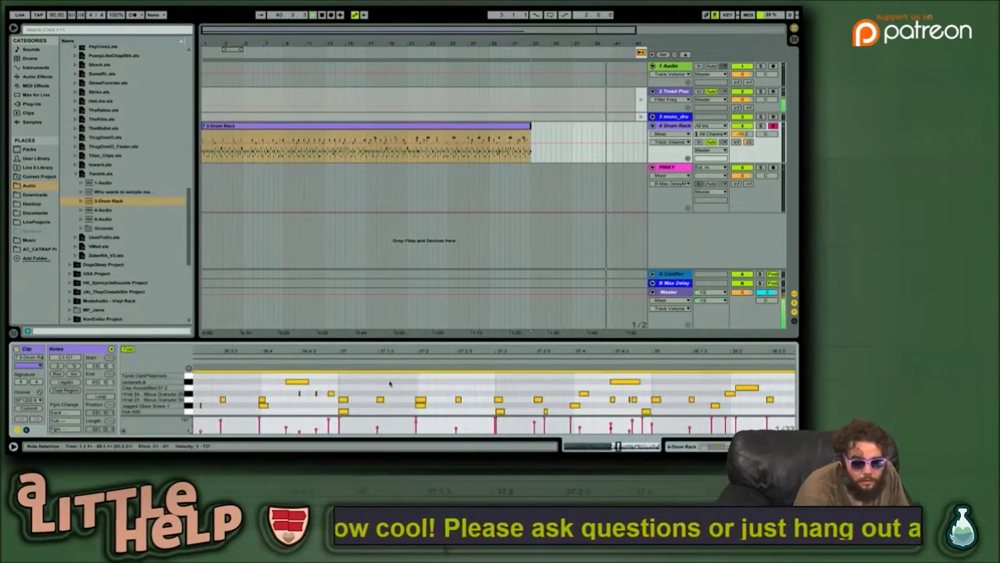
{"action": "key", "text": "super+u"}
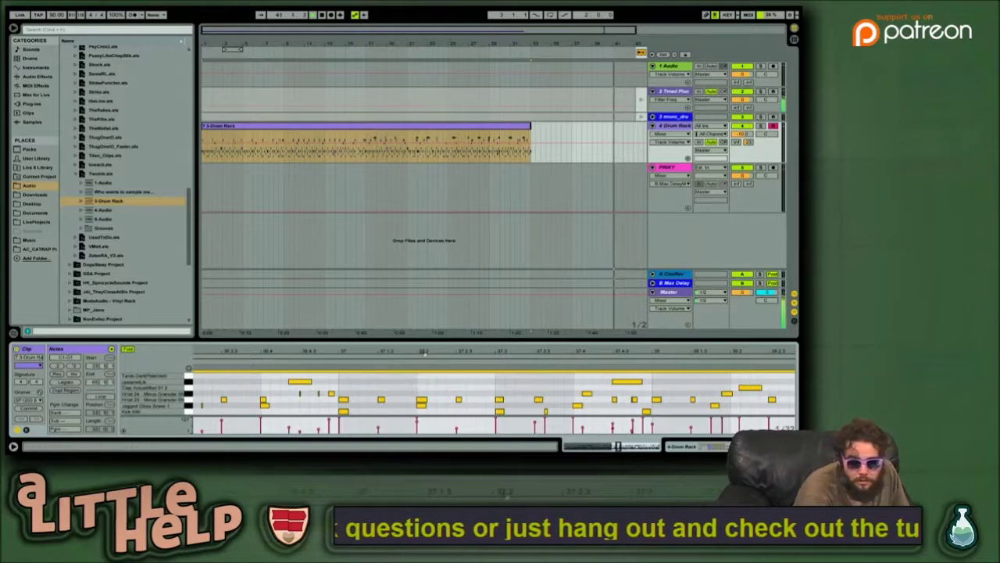
Step: Place the 3-Drum Rack clip in the first session slot of the 4 Drum Rack track and launch it
{"action": "key", "text": "Tab"}
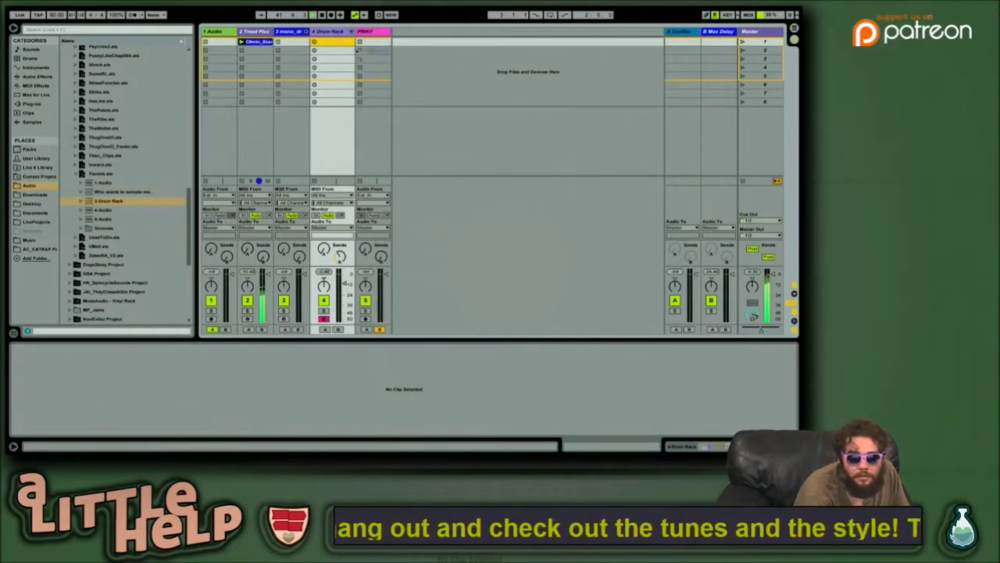
{"action": "left_click", "coordinate": [318, 40]}
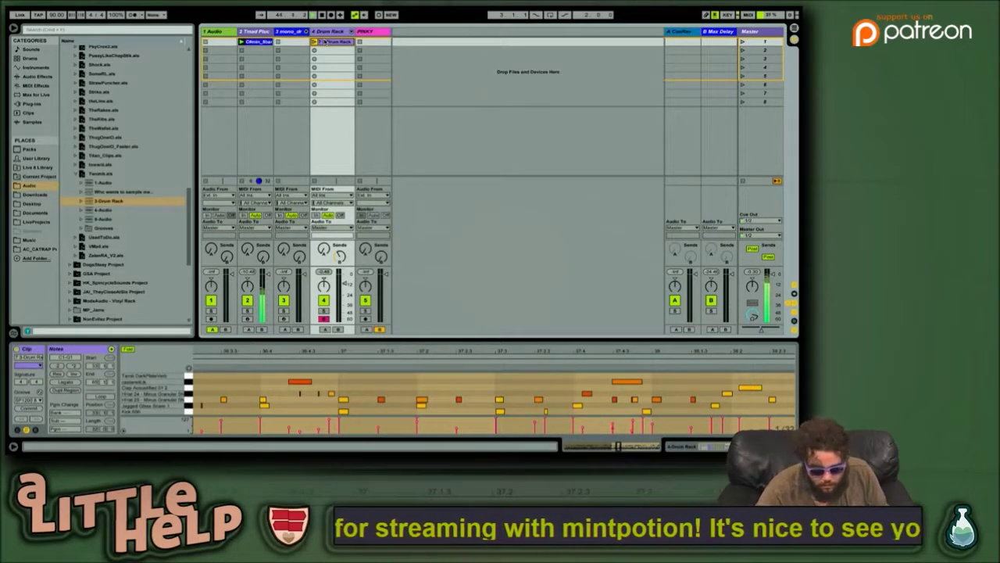
{"action": "key", "text": "Left"}
{"action": "key", "text": "Left"}
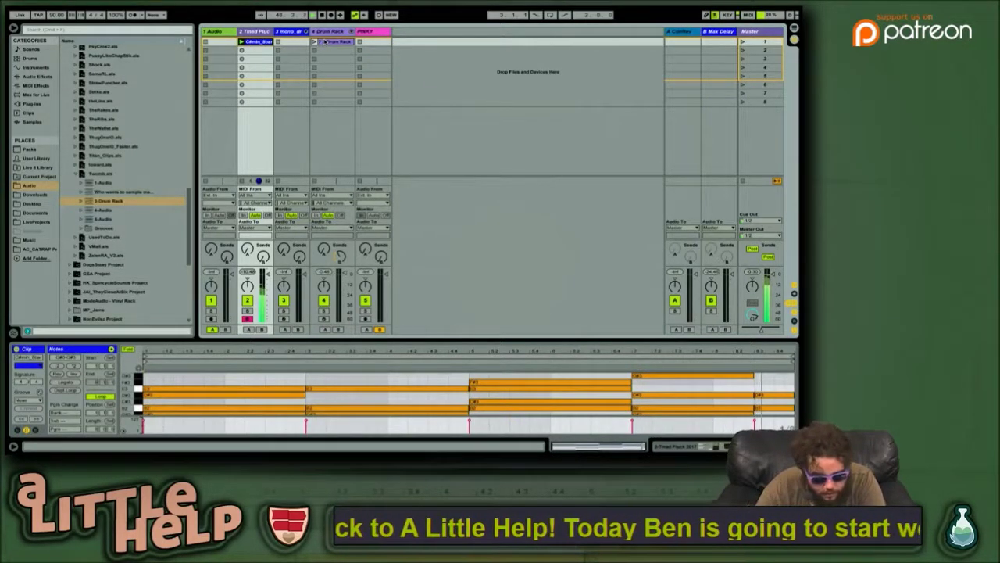
{"action": "left_click", "coordinate": [324, 42]}
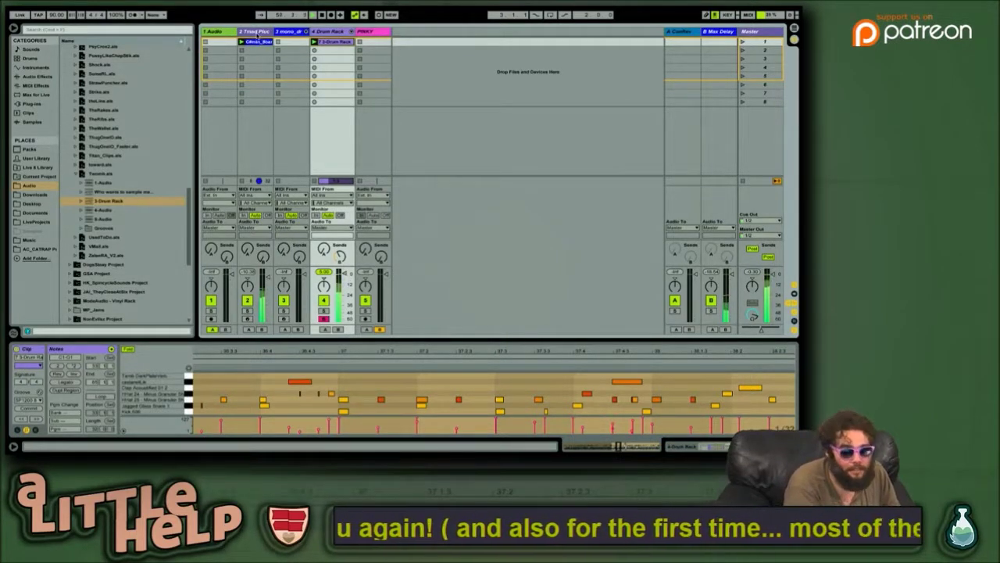
Step: Review the Tmad Pluck track's clip notes and device chain, and raise the sidechain gain of its last Compressor
{"action": "left_click", "coordinate": [259, 42]}
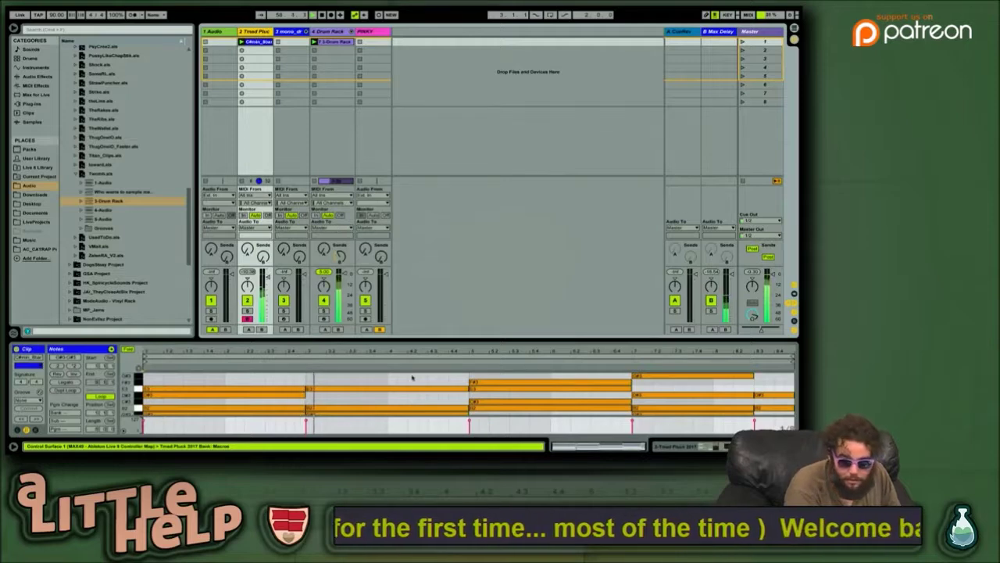
{"action": "key", "text": "shift+Tab"}
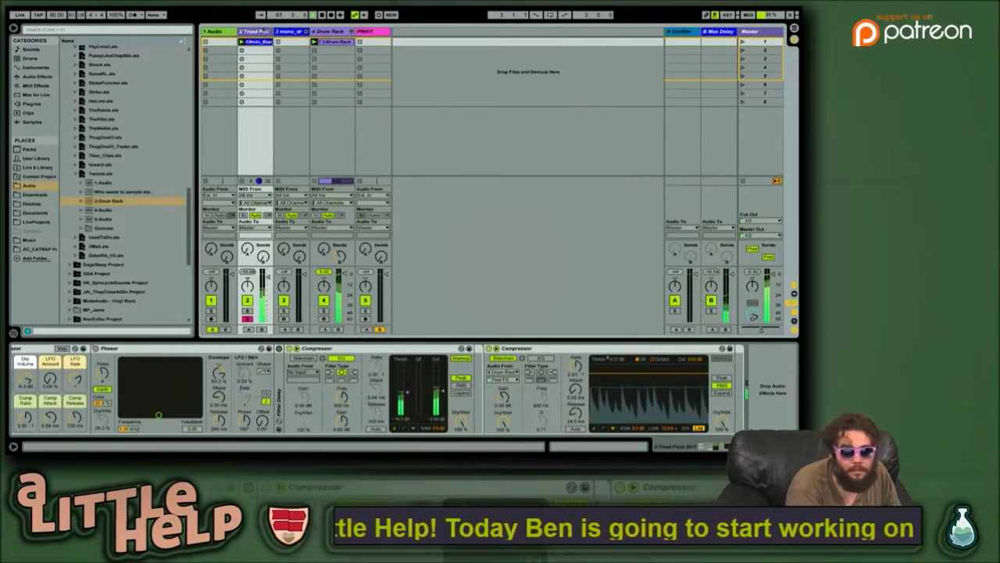
{"action": "key", "text": "shift+Tab"}
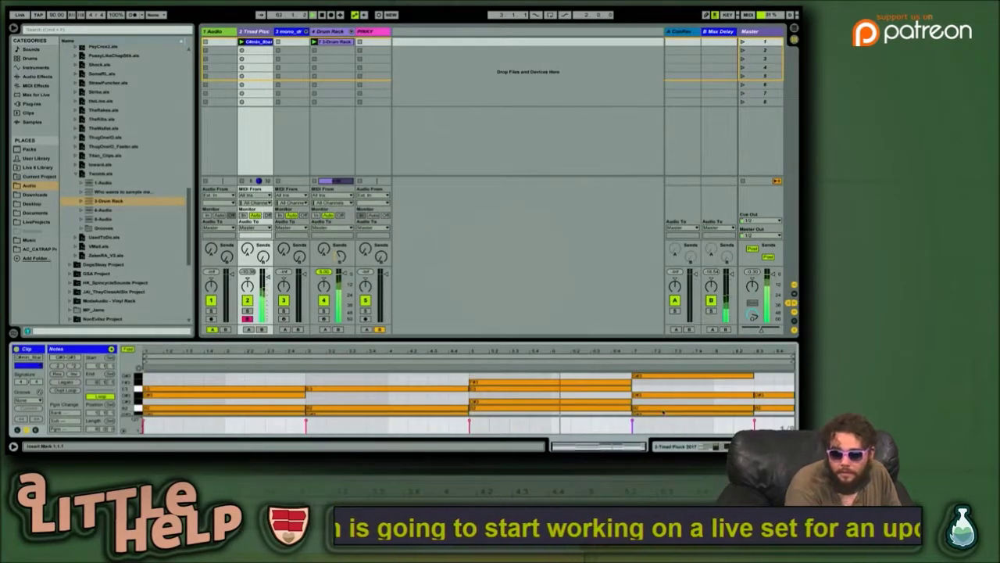
{"action": "left_click", "coordinate": [715, 447]}
{"action": "scroll", "coordinate": [672, 394], "scroll_direction": "left", "scroll_amount": 2}
{"action": "scroll", "coordinate": [671, 395], "scroll_direction": "right", "scroll_amount": 2}
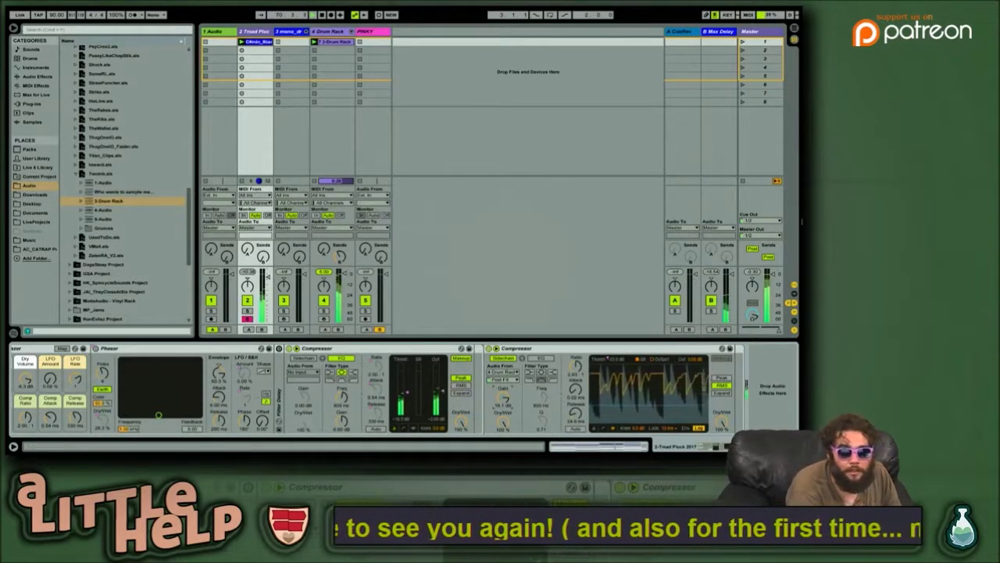
Step: Save the live set as tmad_Sold in the AC_CATRAP Project folder inside LiveProjects
{"action": "left_click", "coordinate": [344, 182]}
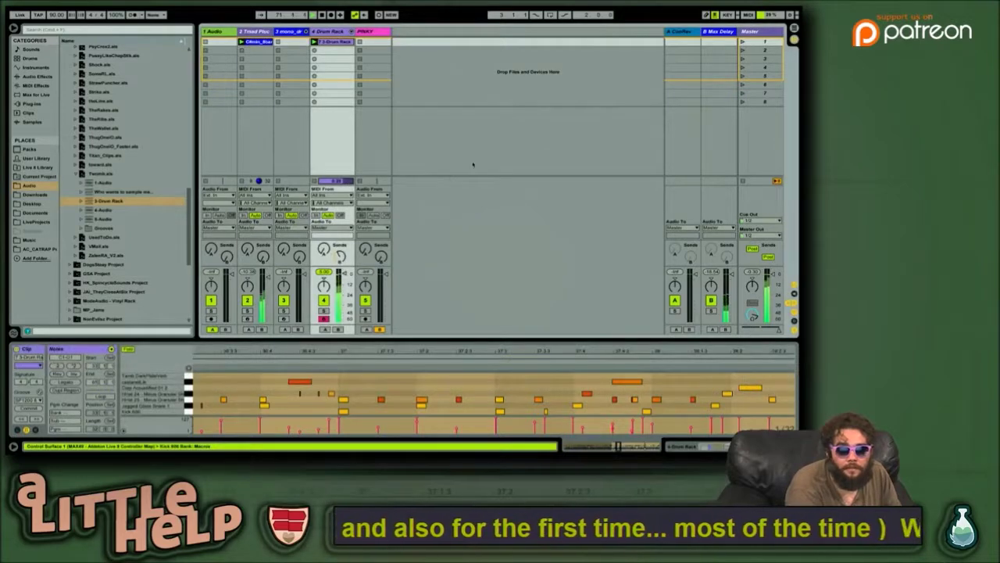
{"action": "key", "text": "super+s"}
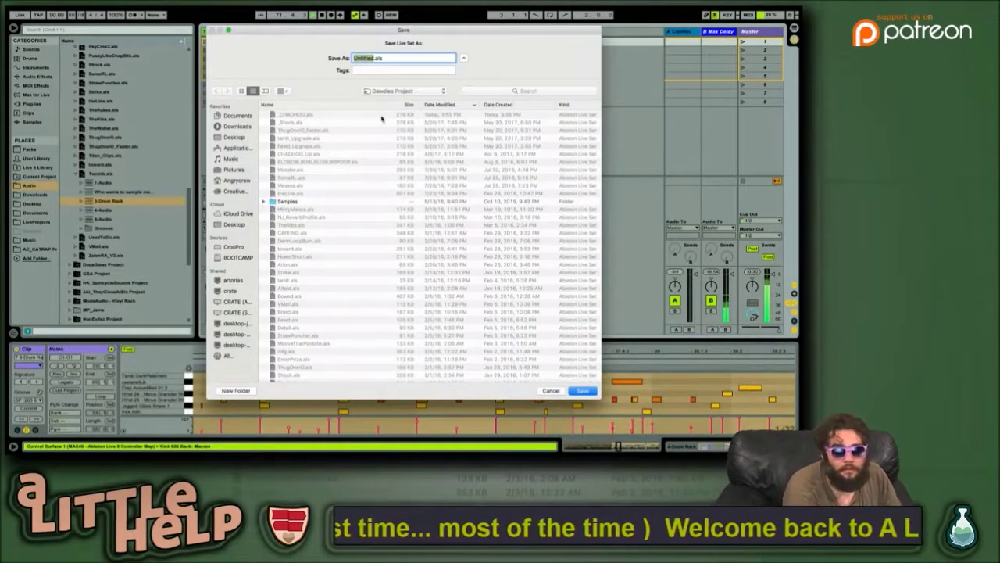
{"action": "left_click", "coordinate": [408, 92]}
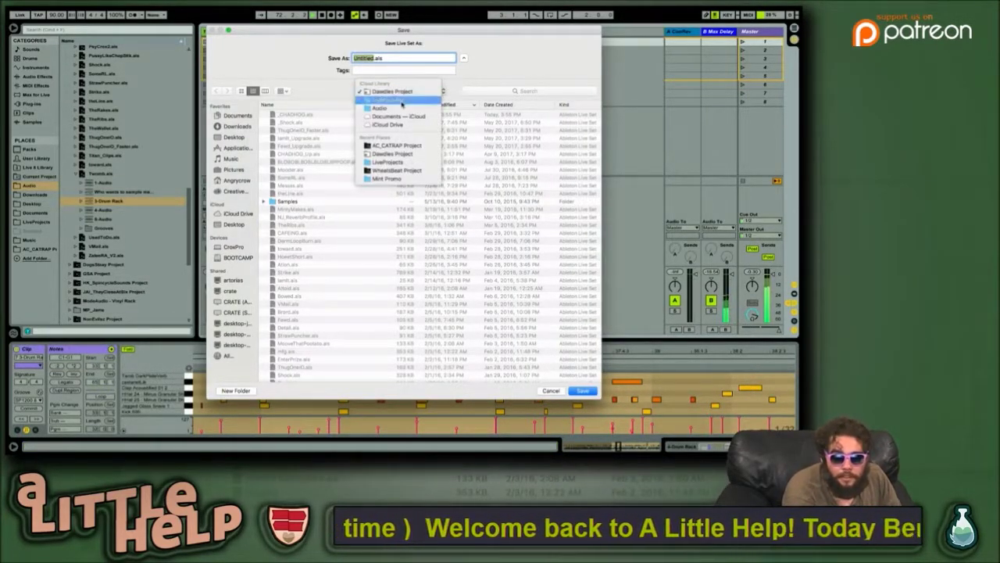
{"action": "left_click", "coordinate": [397, 100]}
{"action": "left_click", "coordinate": [325, 115]}
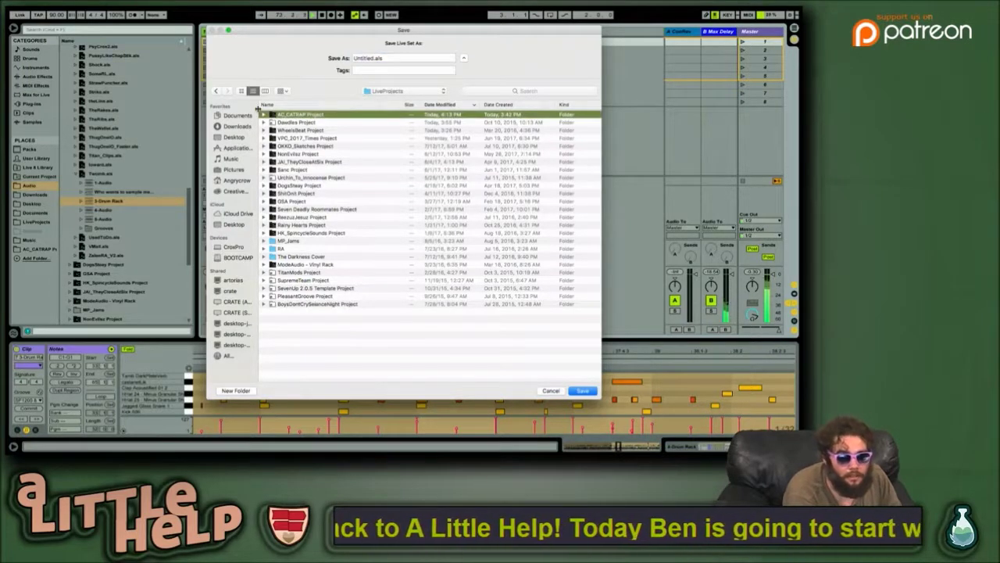
{"action": "double_click", "coordinate": [290, 114]}
{"action": "key", "text": "Tab"}
{"action": "type", "text": "tmad"}
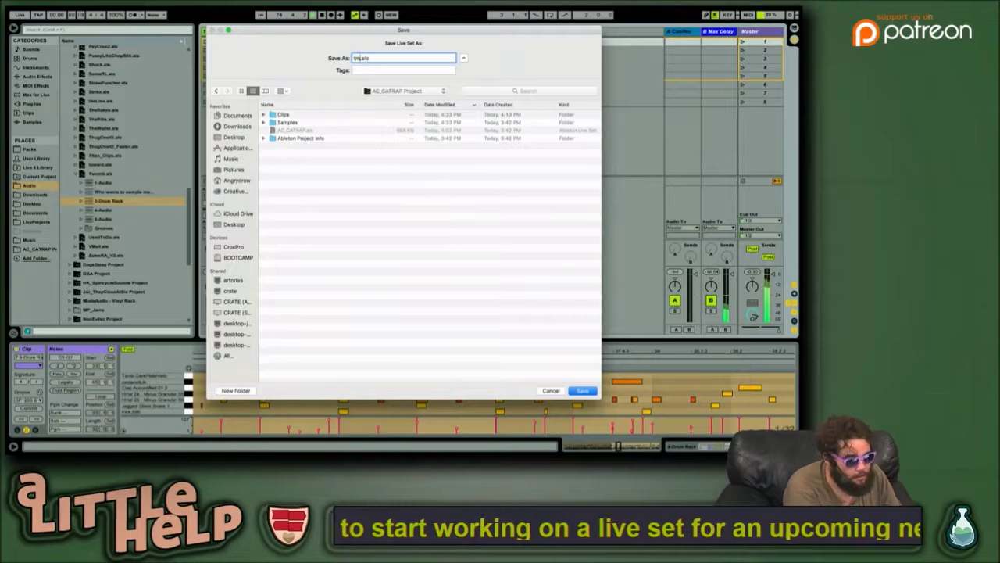
{"action": "type", "text": "_Sold"}
{"action": "key", "text": "Return"}
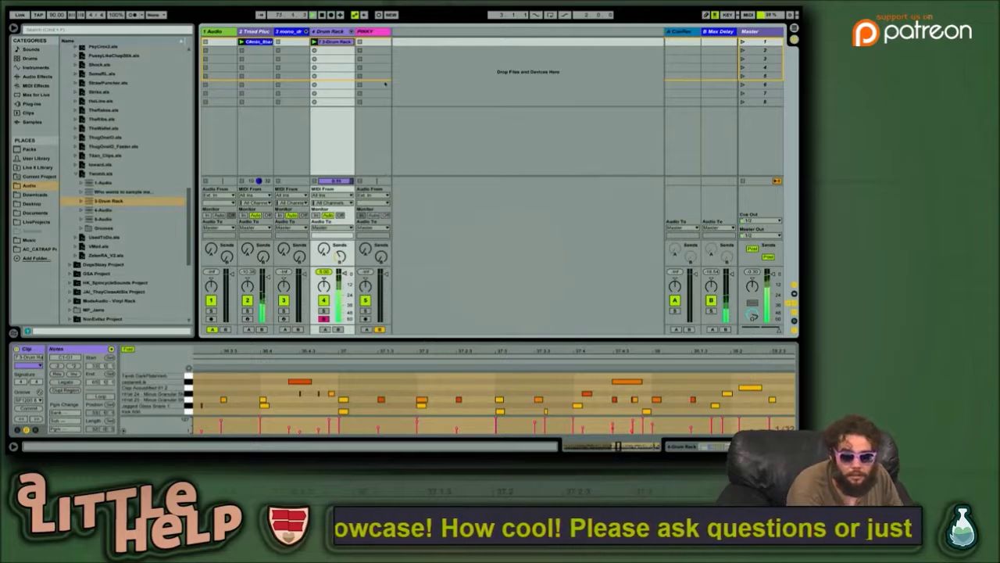
Step: Extend the playback region of the 3-Drum Rack session clip back to bar 1
{"action": "left_click", "coordinate": [333, 42]}
{"action": "double_click", "coordinate": [334, 43]}
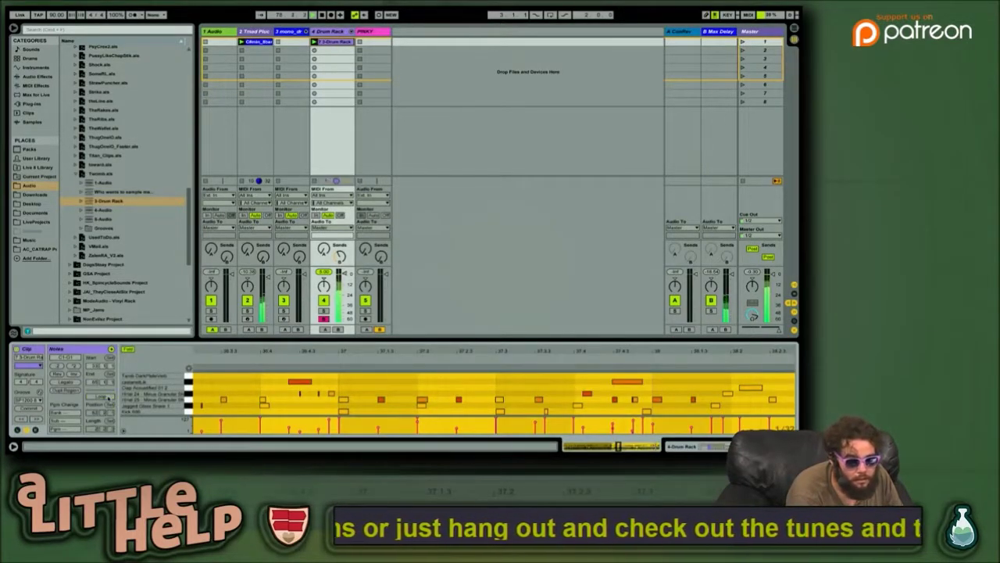
{"action": "left_click", "coordinate": [318, 375]}
{"action": "left_click_drag", "start_coordinate": [293, 354], "coordinate": [293, 258]}
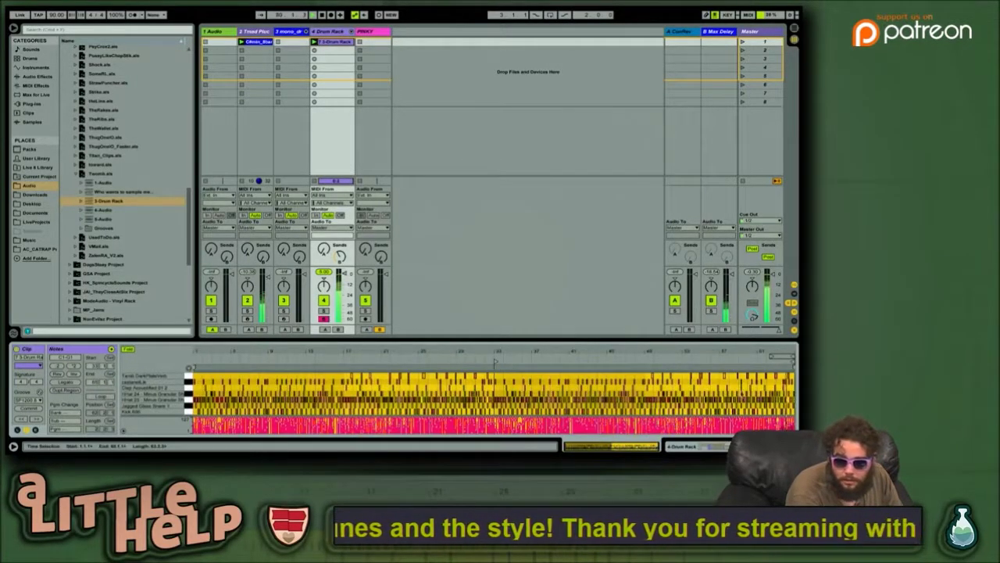
{"action": "left_click", "coordinate": [495, 361]}
{"action": "left_click_drag", "start_coordinate": [495, 357], "coordinate": [195, 357]}
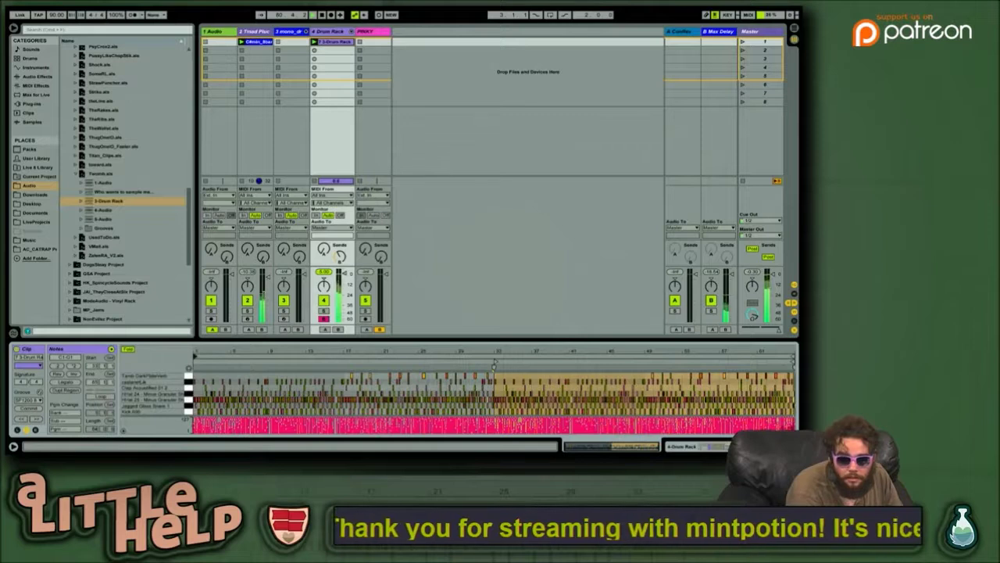
Step: Restart playback and show the devices of the 4 Drum Rack track
{"action": "key", "text": "space"}
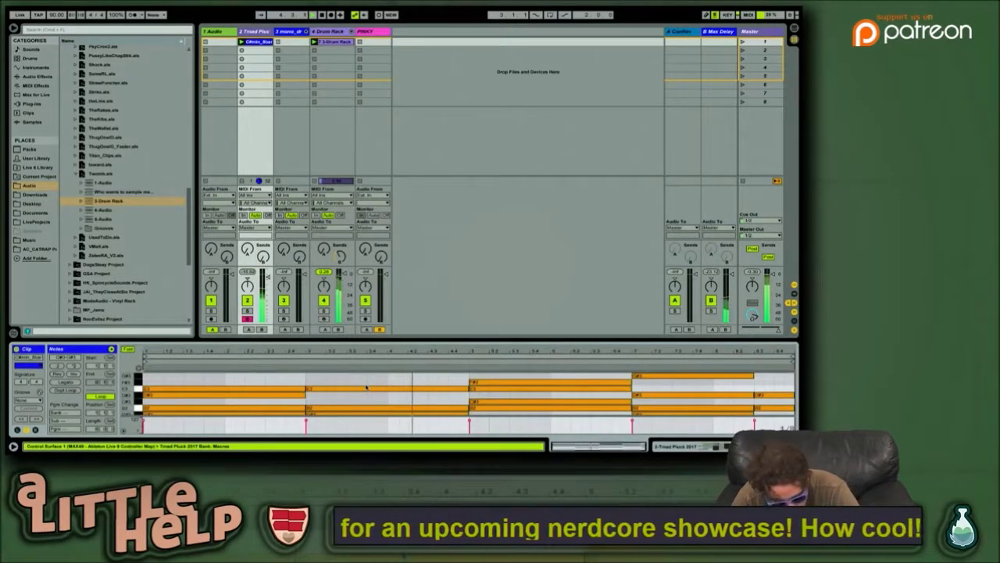
{"action": "key", "text": "Right"}
{"action": "key", "text": "Right"}
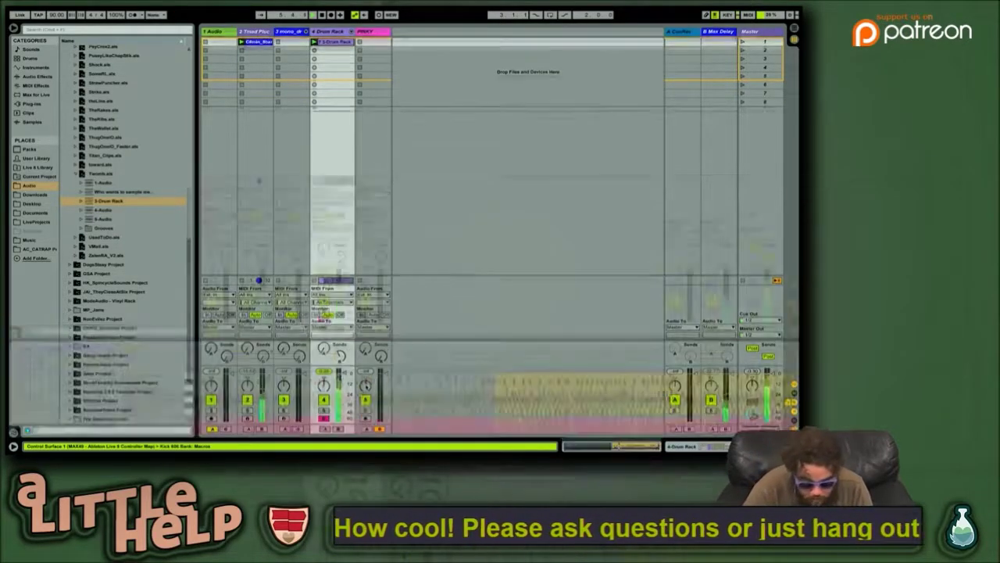
{"action": "key", "text": "shift+Tab"}
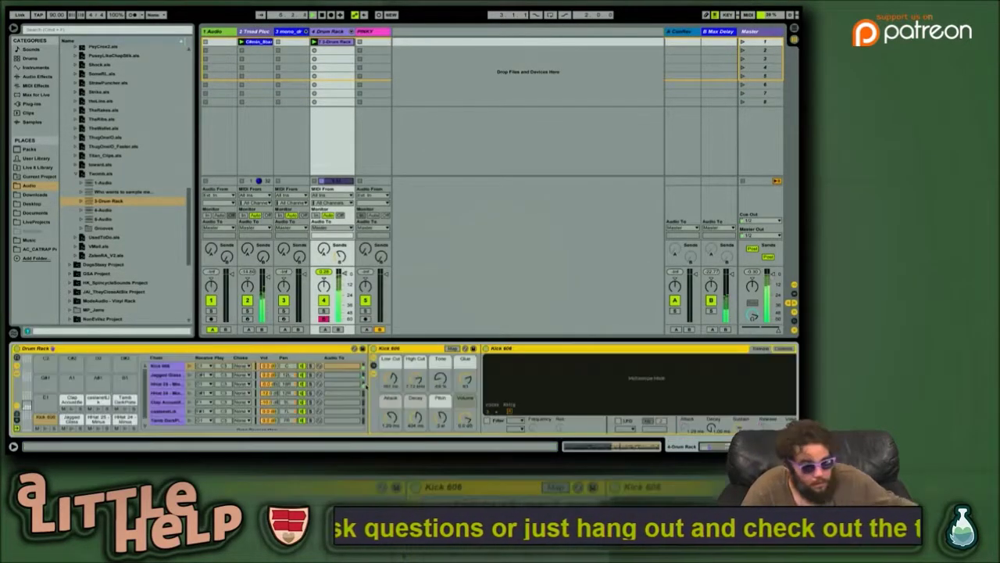
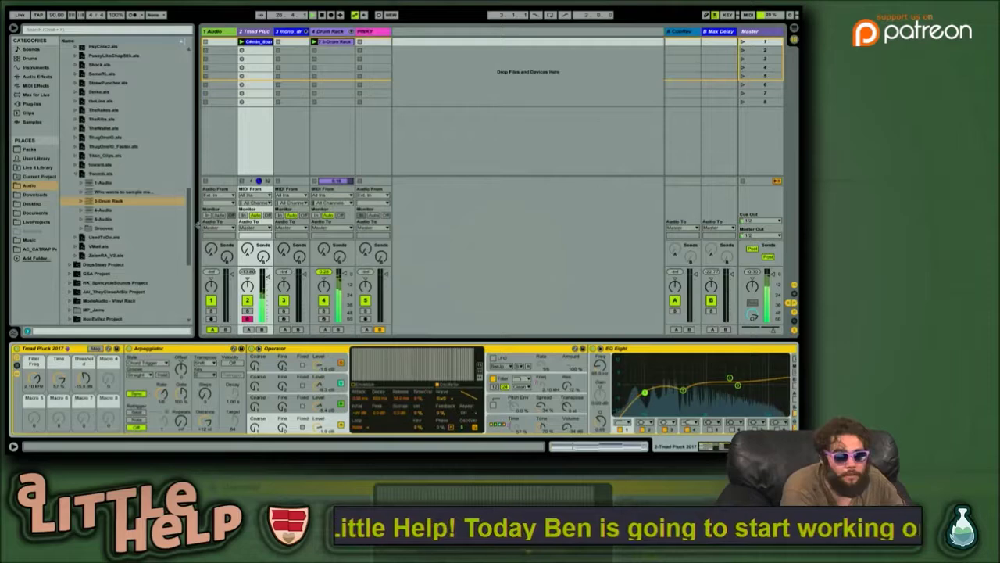
Step: Delete the mono_drumRackStep rack from track 3
{"action": "left_click", "coordinate": [290, 31]}
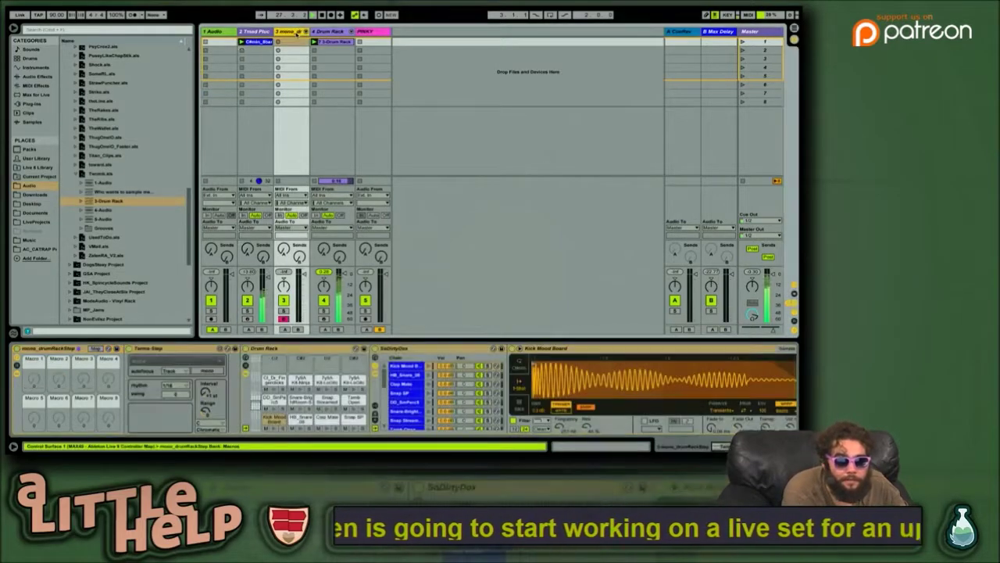
{"action": "left_click", "coordinate": [61, 349]}
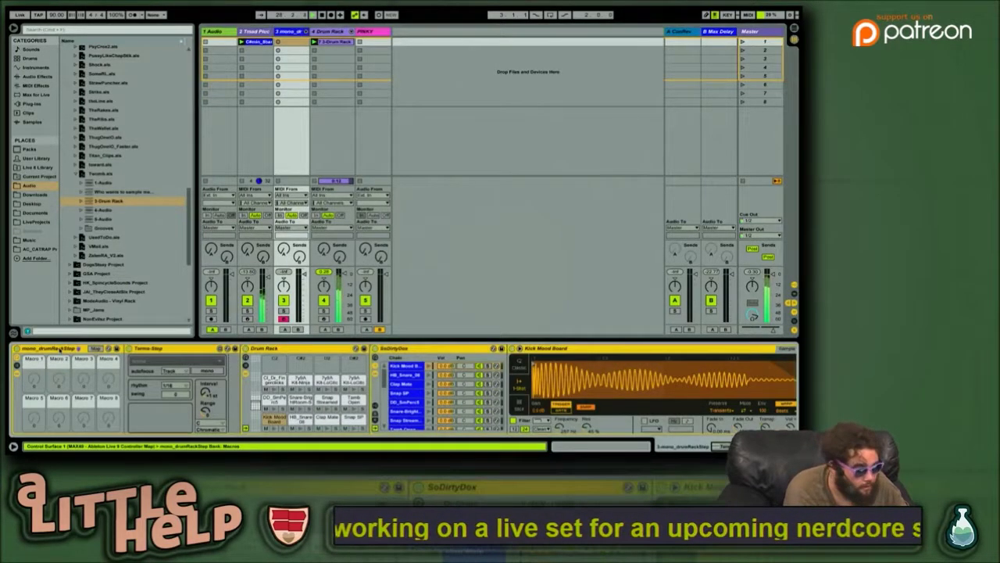
{"action": "key", "text": "Delete"}
Step: Load the digits plug-in by extentofthejam onto the empty MIDI track 3
{"action": "left_click", "coordinate": [93, 174]}
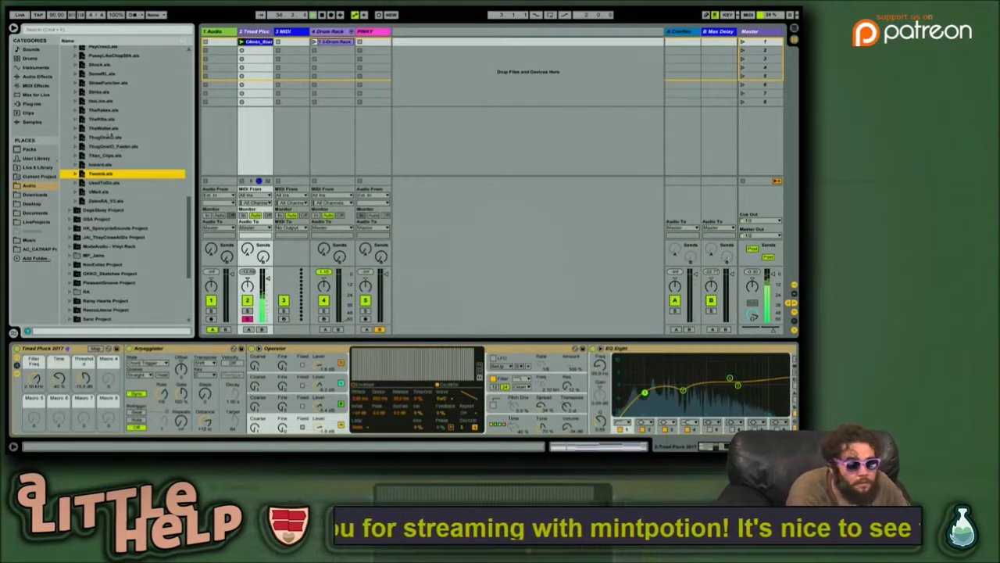
{"action": "left_click", "coordinate": [36, 79]}
{"action": "left_click", "coordinate": [35, 85]}
{"action": "left_click", "coordinate": [34, 103]}
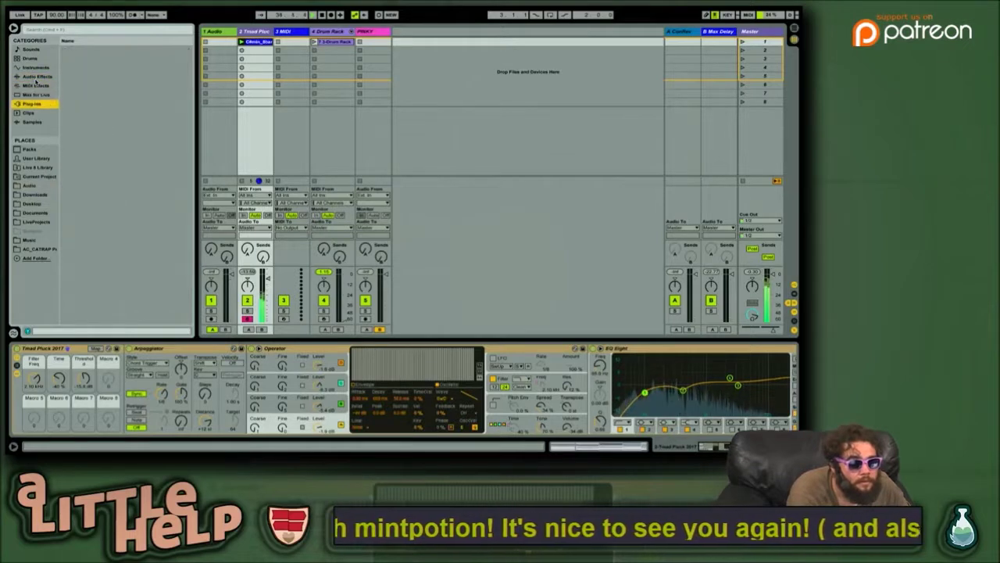
{"action": "left_click", "coordinate": [90, 87]}
{"action": "key", "text": "Down"}
{"action": "key", "text": "Down"}
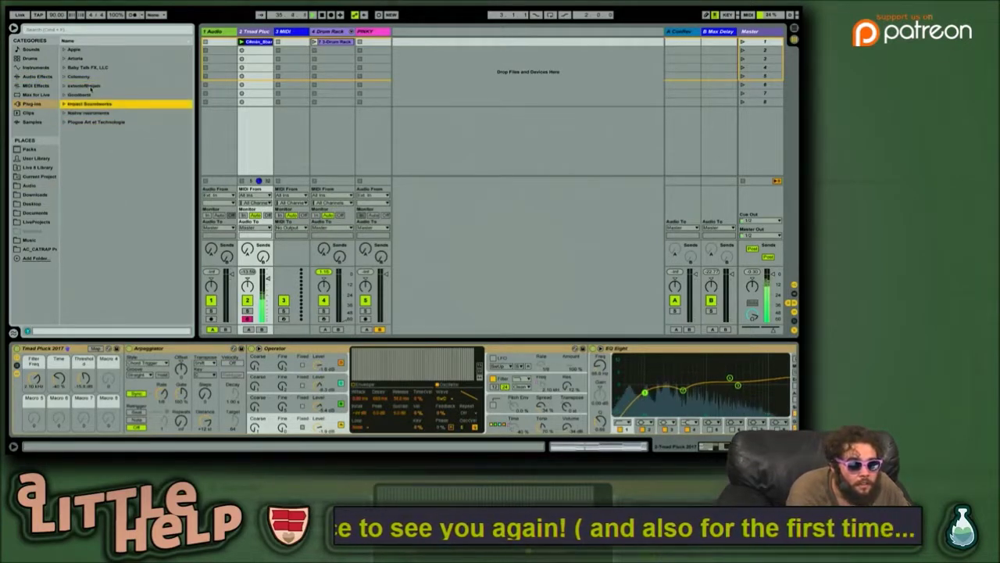
{"action": "key", "text": "Up"}
{"action": "key", "text": "Up"}
{"action": "key", "text": "Right"}
{"action": "key", "text": "Down"}
{"action": "left_click_drag", "start_coordinate": [424, 71], "coordinate": [294, 54]}
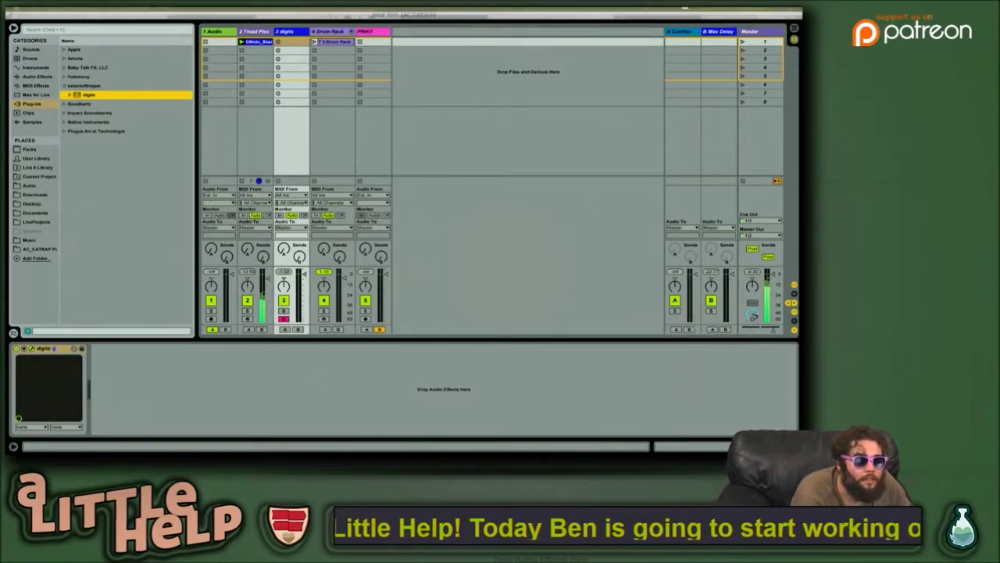
Step: Add an Auto Filter audio effect after the digits plug-in on track 3
{"action": "left_click", "coordinate": [37, 77]}
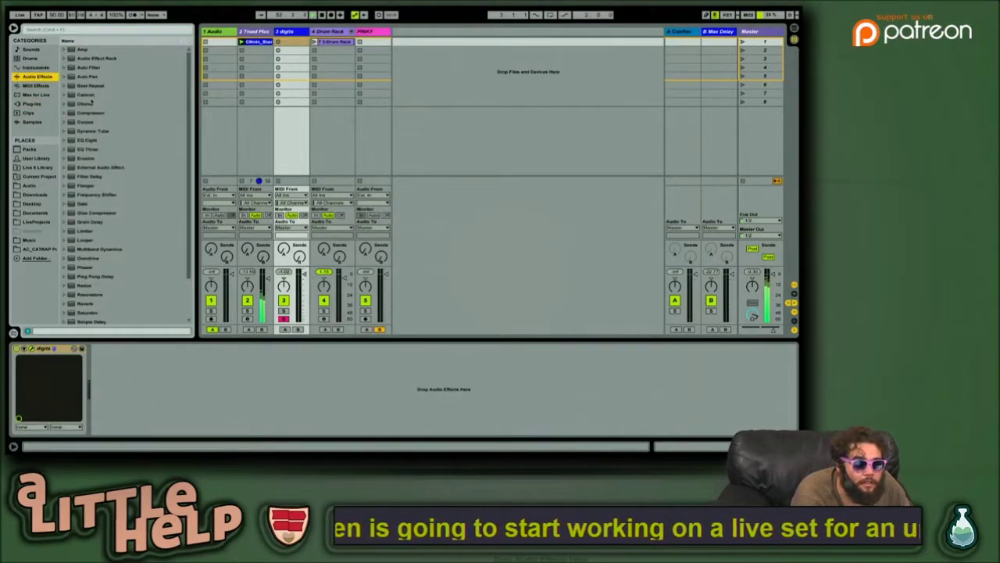
{"action": "double_click", "coordinate": [88, 67]}
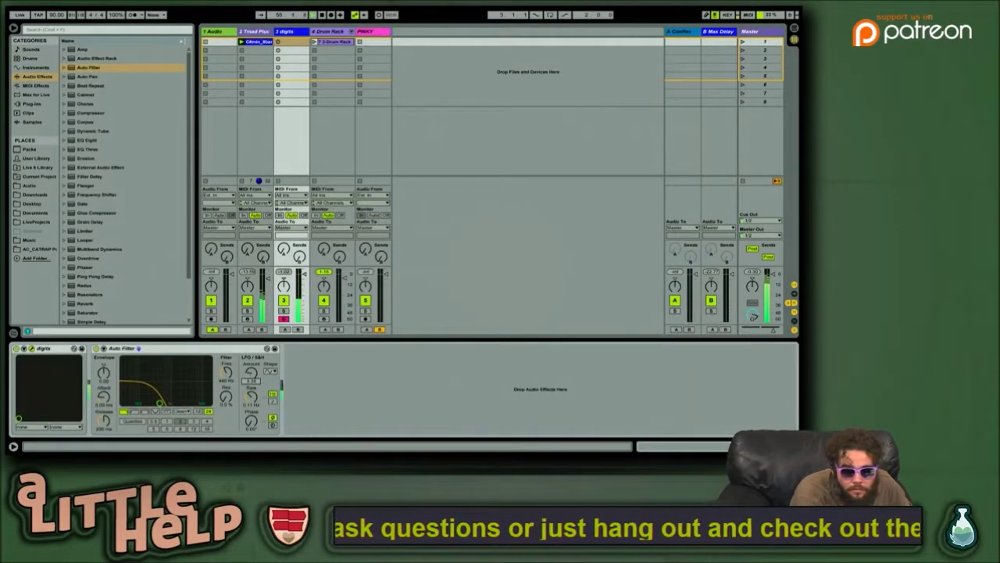
Step: Sync the Auto Filter's LFO to the tempo, adjust its rate, set its amount to about 24 and choose another waveform shape
{"action": "left_click", "coordinate": [270, 370]}
{"action": "left_click", "coordinate": [271, 391]}
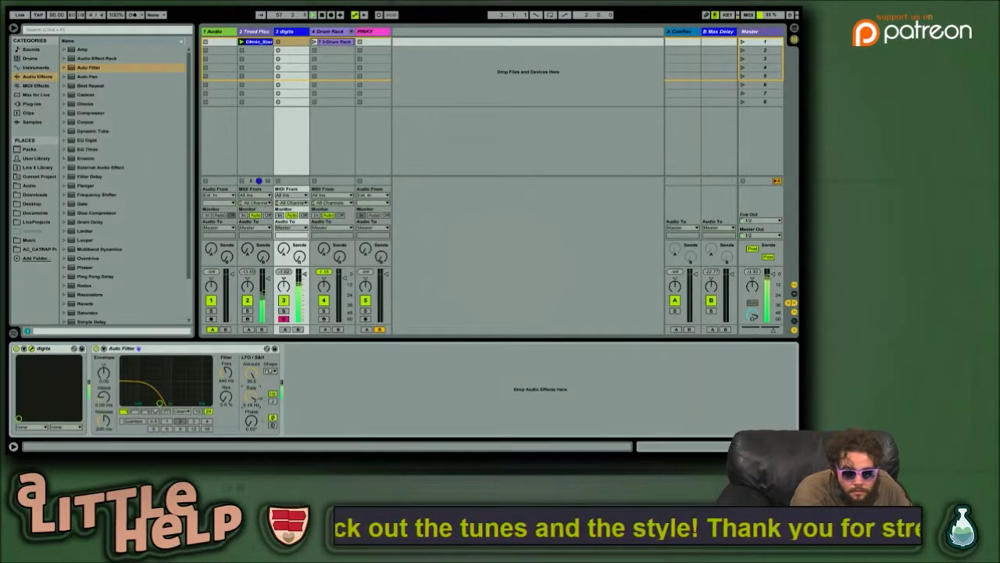
{"action": "left_click", "coordinate": [272, 397]}
{"action": "left_click_drag", "start_coordinate": [251, 397], "coordinate": [250, 401]}
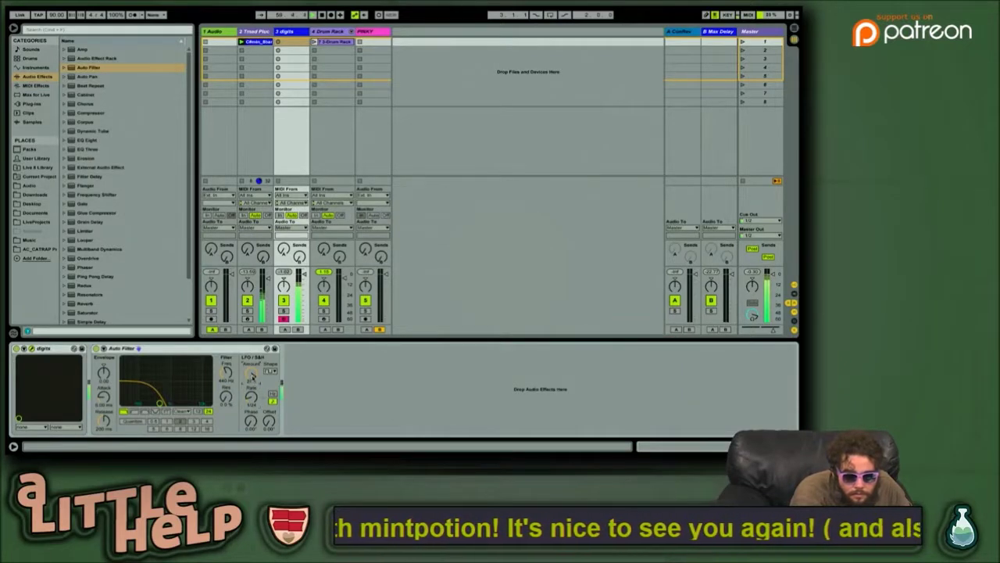
{"action": "left_click", "coordinate": [270, 371]}
{"action": "left_click", "coordinate": [269, 380]}
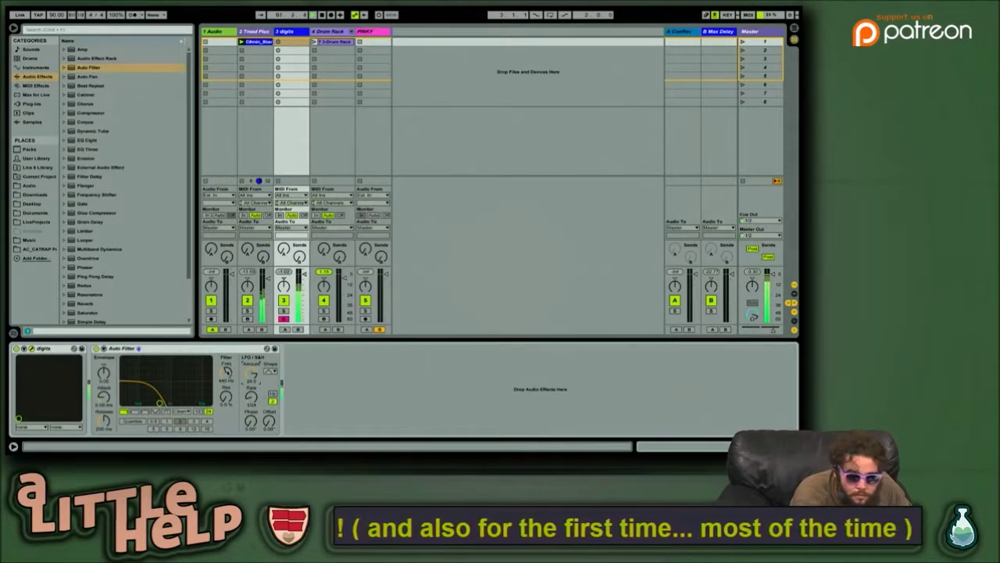
Step: Switch the Auto Filter to band-pass with about 12% resonance and add a Chorus effect after it
{"action": "left_click", "coordinate": [145, 412]}
{"action": "left_click_drag", "start_coordinate": [160, 404], "coordinate": [161, 398]}
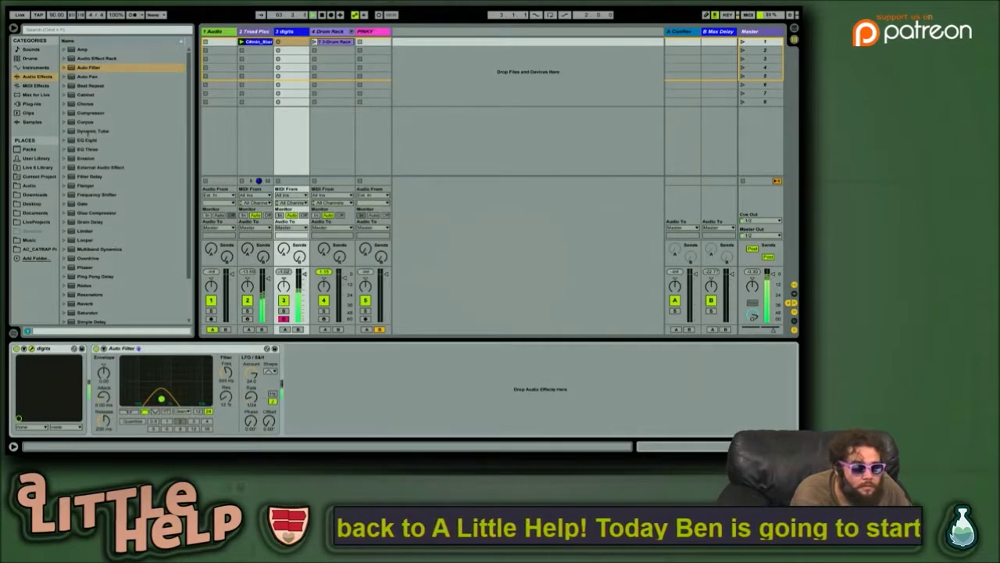
{"action": "left_click_drag", "start_coordinate": [84, 104], "coordinate": [311, 386]}
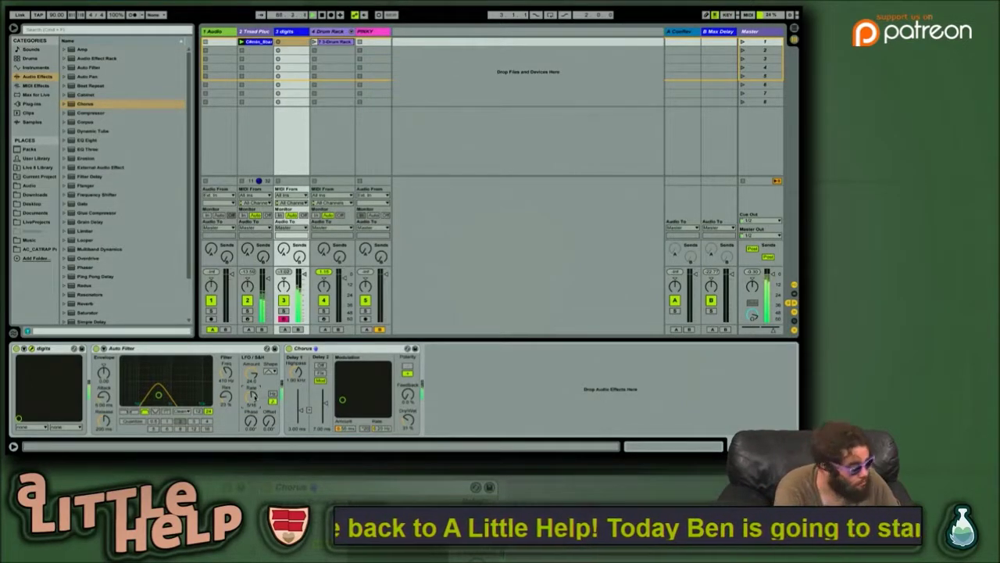
{"action": "key", "text": "Left"}
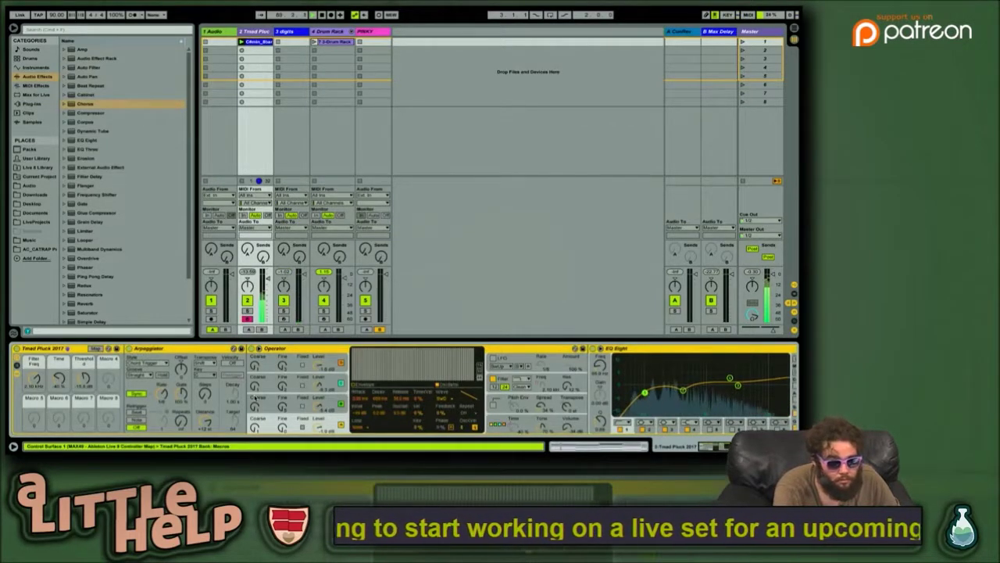
{"action": "key", "text": "super+k"}
{"action": "key", "text": "super+k"}
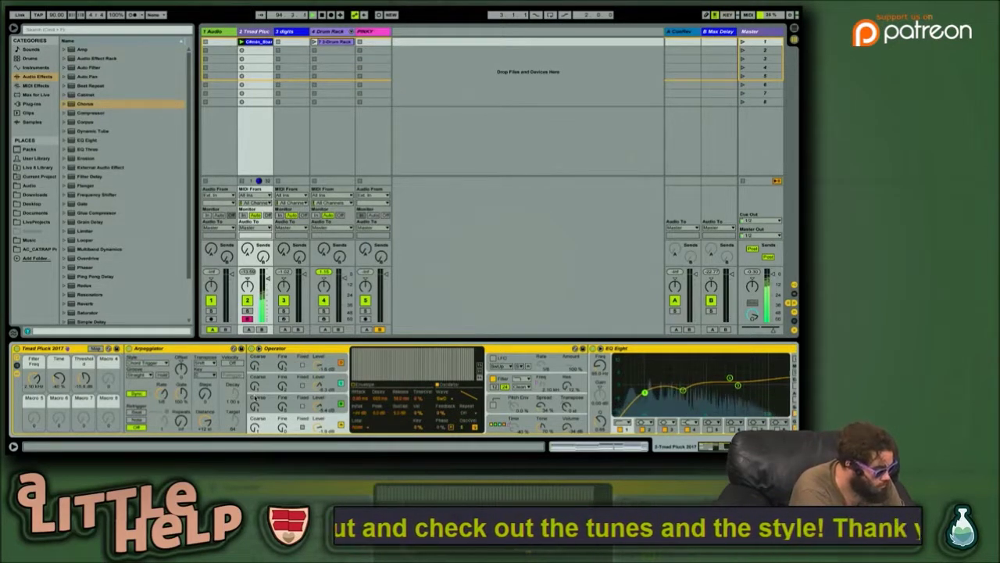
{"action": "key", "text": "super+k"}
{"action": "key", "text": "super+k"}
{"action": "key", "text": "super+k"}
{"action": "key", "text": "super+k"}
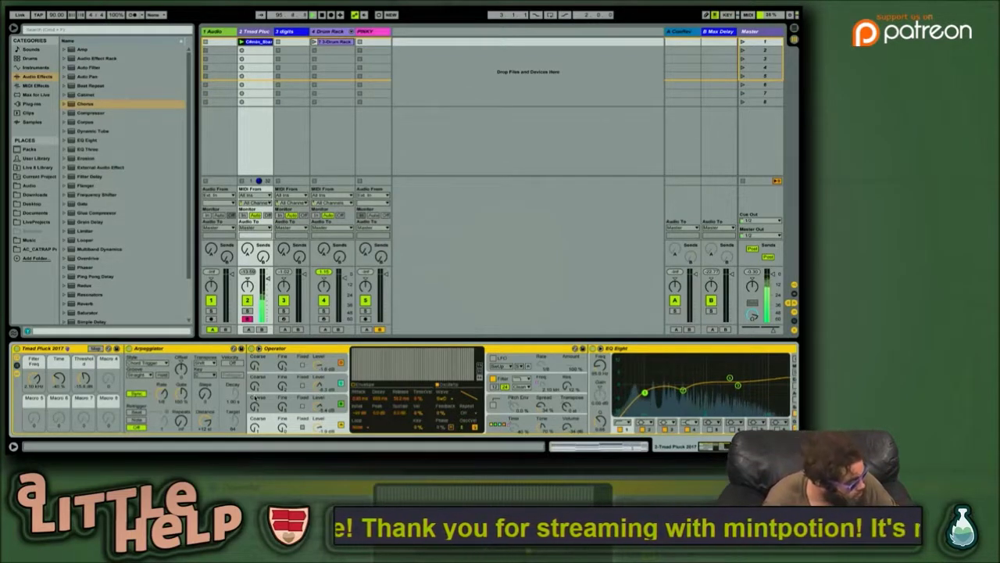
{"action": "key", "text": "super+k"}
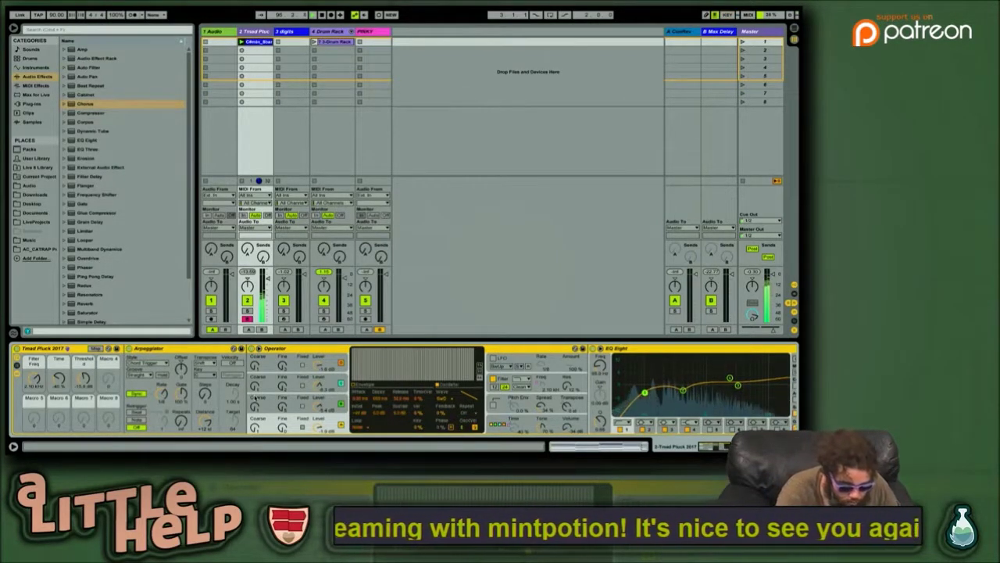
Step: Record a MIDI clip of the digits plug-in in track 3's first slot and select that track's Auto Filter
{"action": "key", "text": "3"}
{"action": "key", "text": "super+shift+F9"}
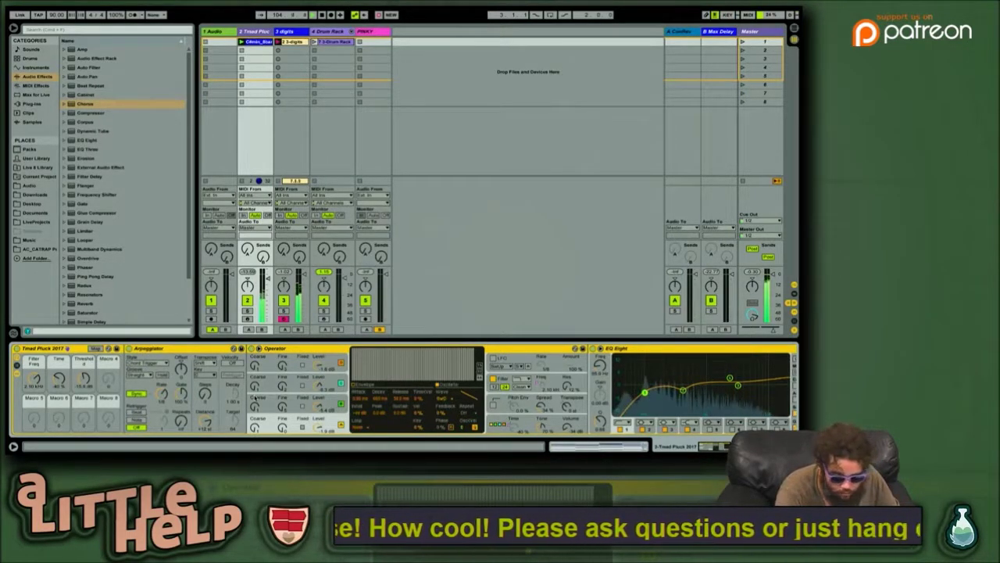
{"action": "key", "text": "Right"}
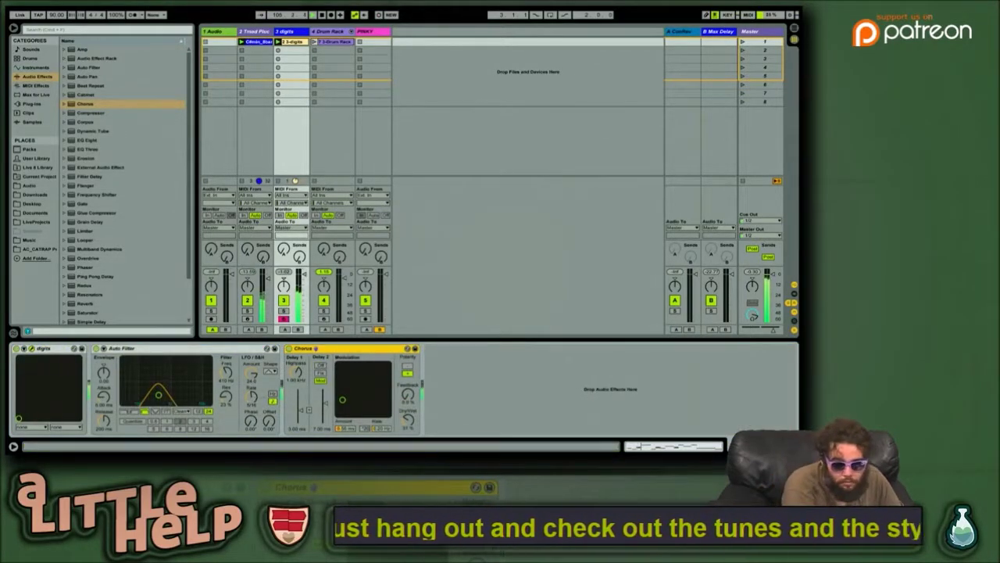
{"action": "key", "text": "Left"}
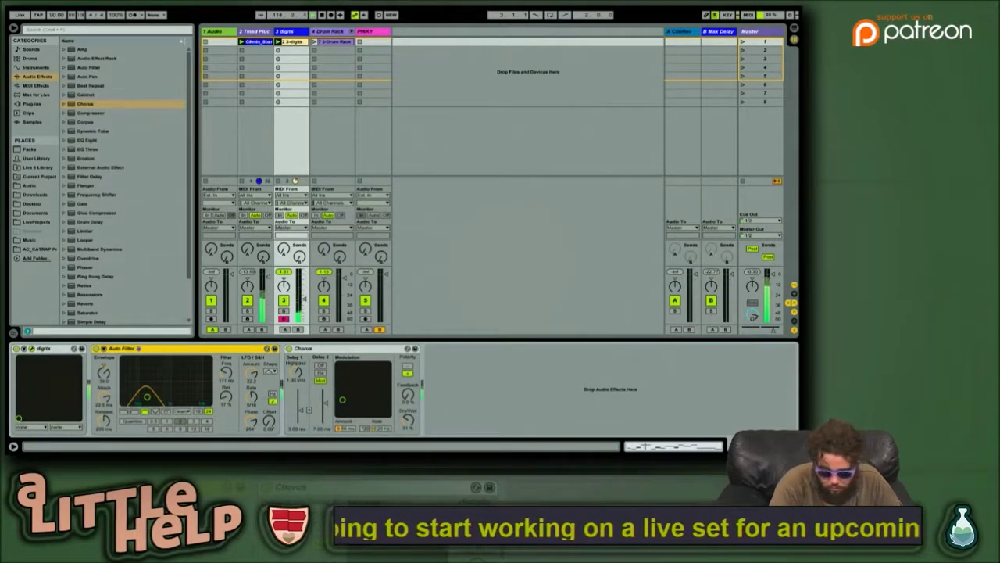
Step: Arm pluck track 2, switch to the 4 Drum Rack track, and arm track 2 again
{"action": "left_click", "coordinate": [247, 319]}
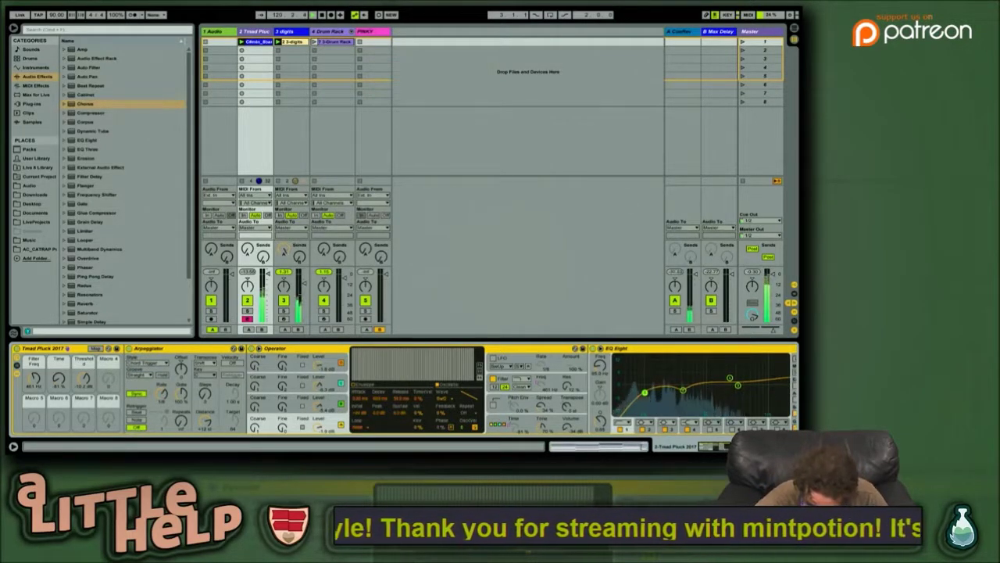
{"action": "left_click", "coordinate": [323, 319]}
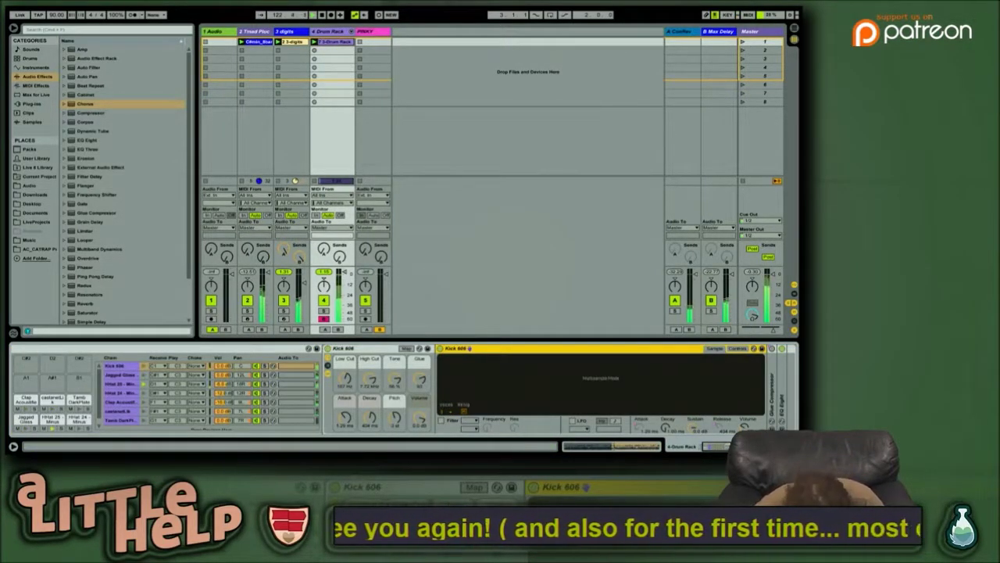
{"action": "left_click", "coordinate": [246, 319]}
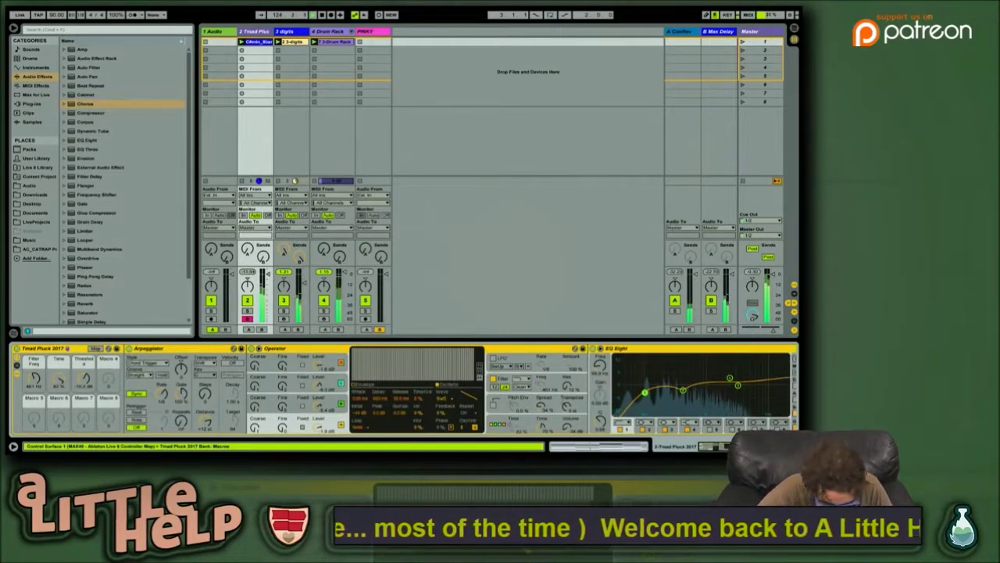
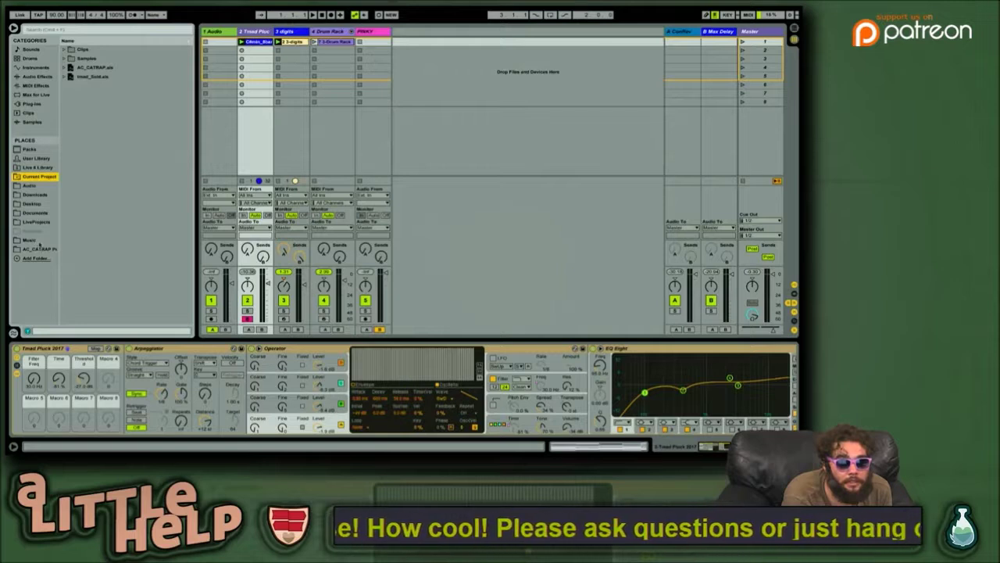
Step: Open the UsedToDo.als set from the Audio folder and play it
{"action": "left_click", "coordinate": [39, 186]}
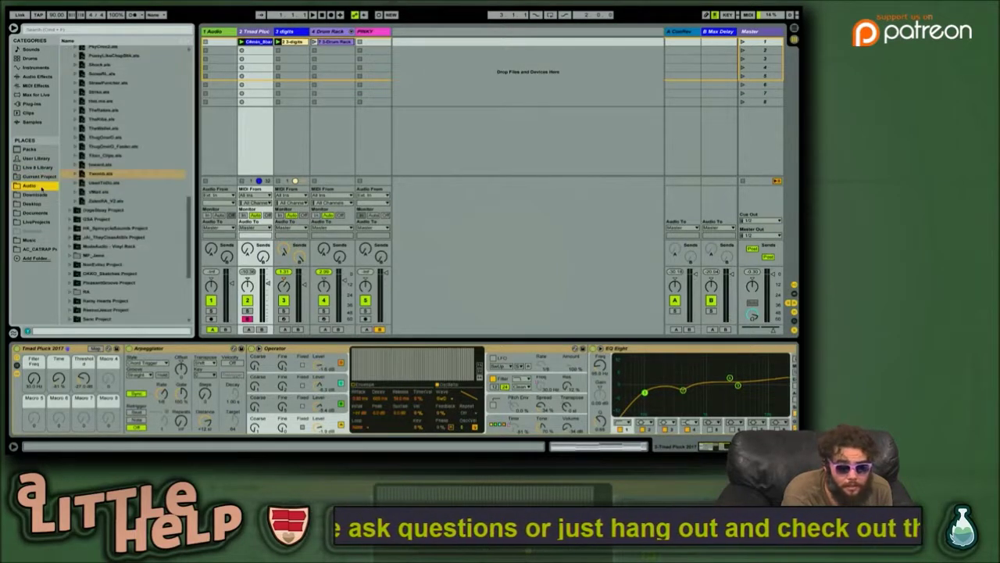
{"action": "left_click", "coordinate": [151, 177], "text": "shift"}
{"action": "left_click", "coordinate": [134, 184]}
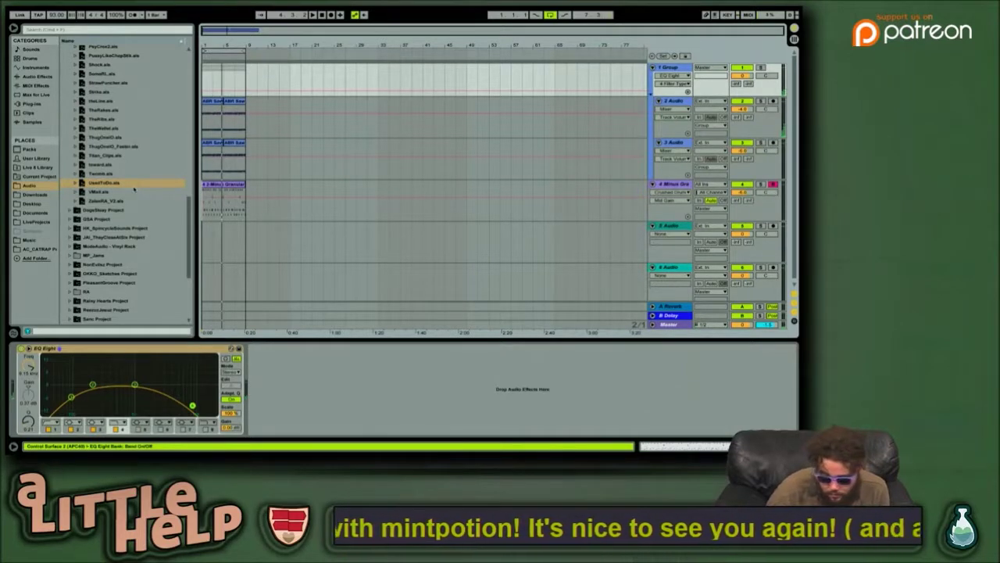
{"action": "key", "text": "space"}
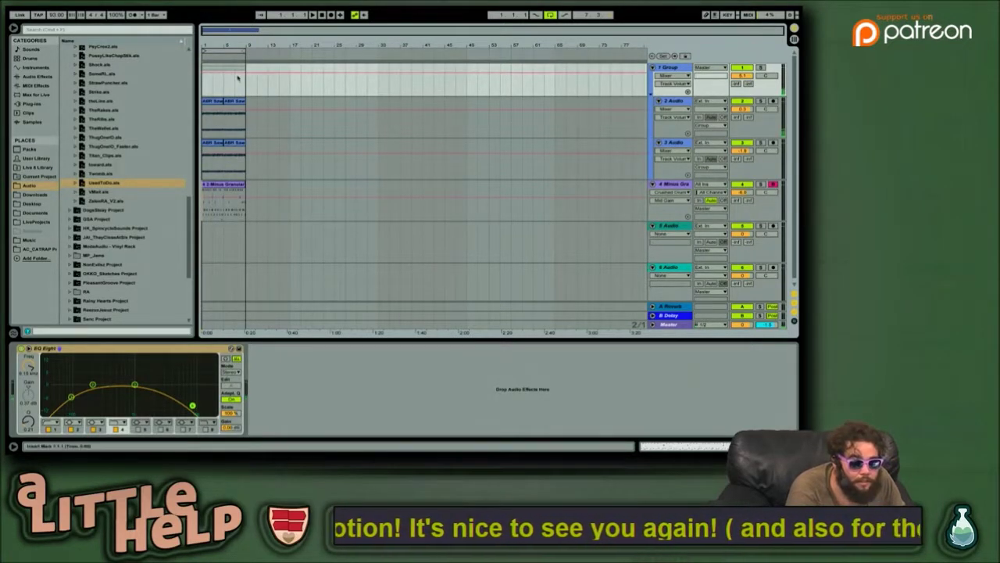
{"action": "left_click", "coordinate": [51, 11]}
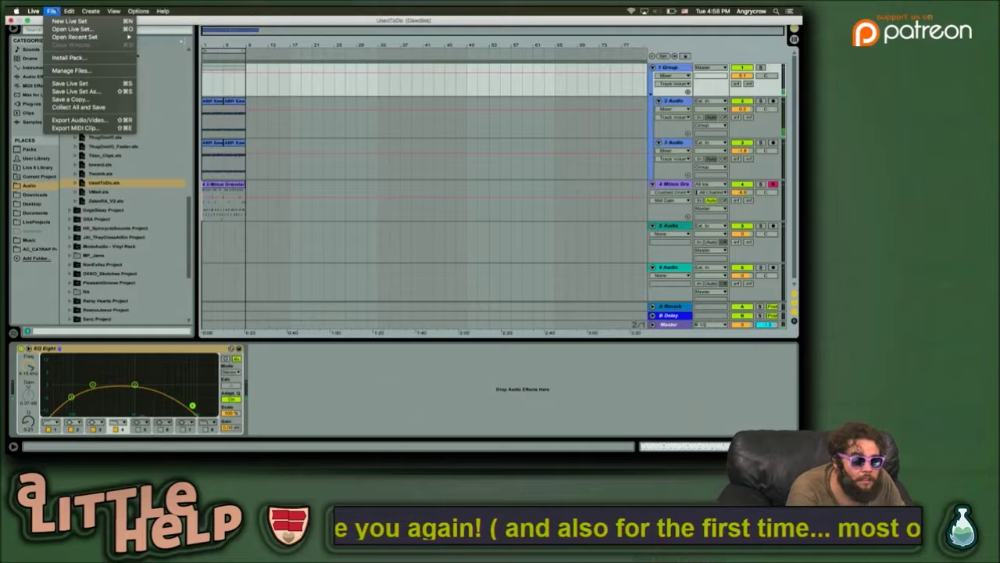
{"action": "mouse_move", "coordinate": [62, 38]}
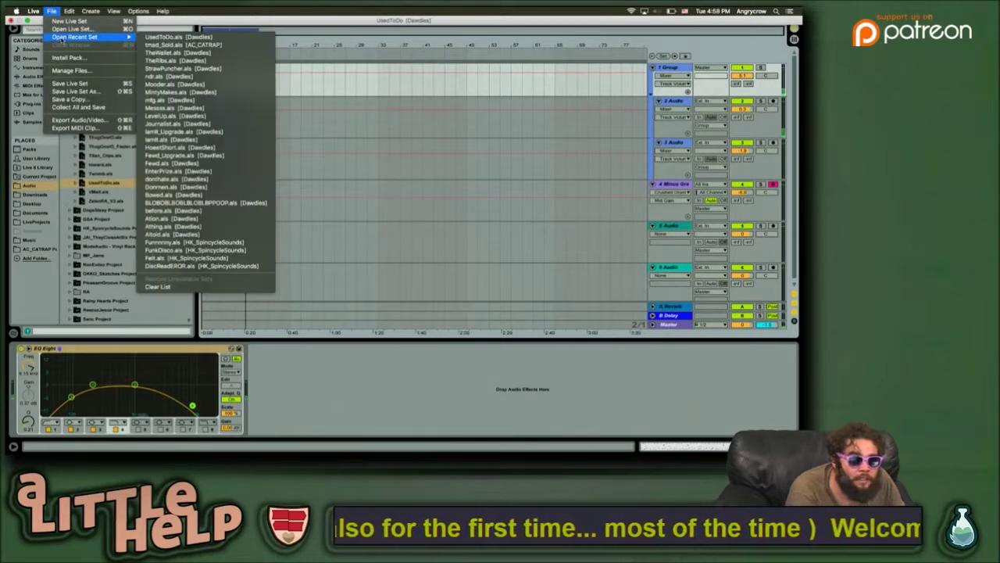
{"action": "left_click", "coordinate": [313, 9]}
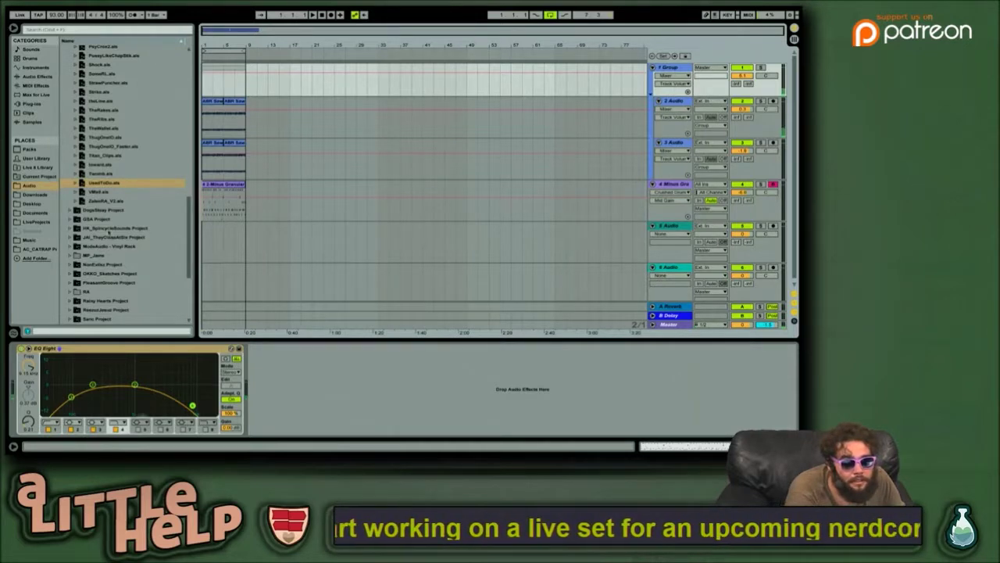
{"action": "double_click", "coordinate": [122, 185]}
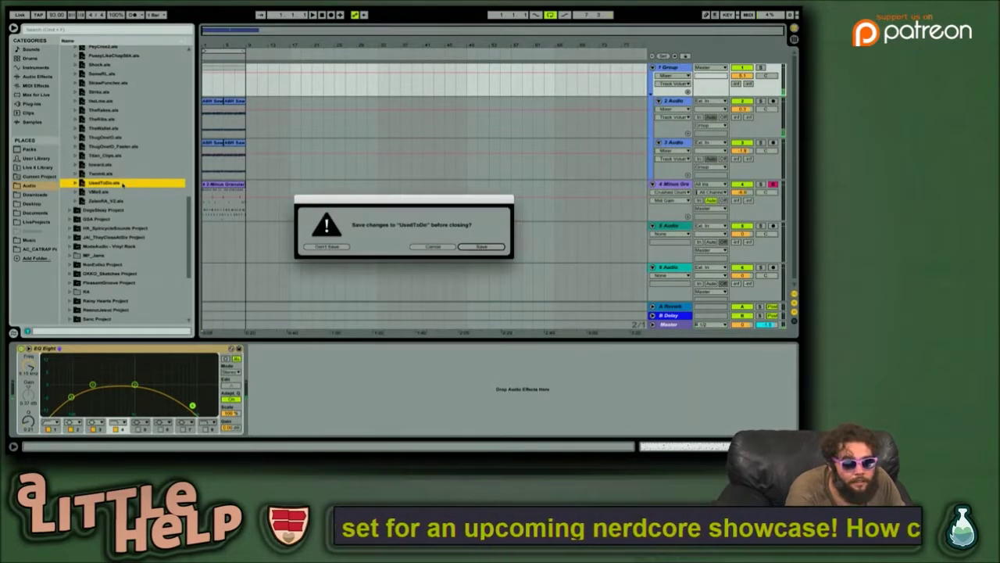
{"action": "key", "text": "Escape"}
Step: Collapse the Dawdles Project folder, check the project folders below it and expand HK_SpincycleSounds Project
{"action": "key", "text": "Left"}
{"action": "key", "text": "Left"}
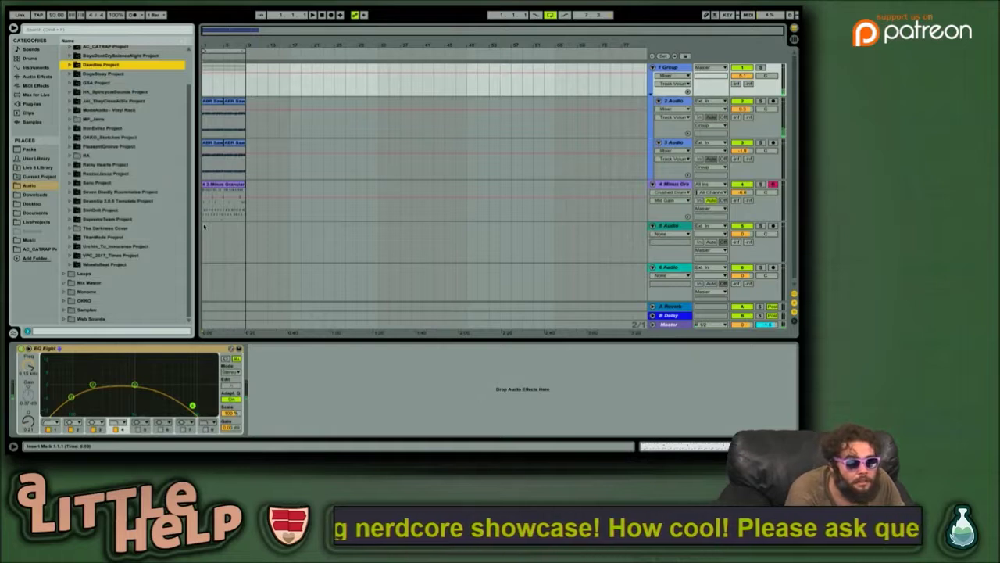
{"action": "key", "text": "Down"}
{"action": "key", "text": "Down"}
{"action": "key", "text": "Right"}
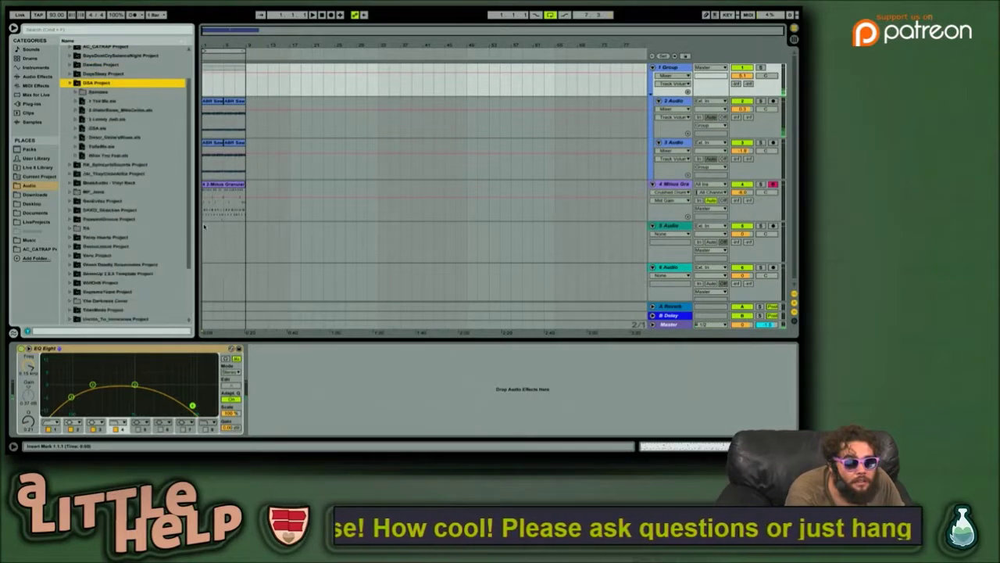
{"action": "key", "text": "Left"}
{"action": "key", "text": "Down"}
{"action": "key", "text": "Right"}
{"action": "key", "text": "Left"}
{"action": "key", "text": "Down"}
{"action": "key", "text": "Up"}
{"action": "key", "text": "Right"}
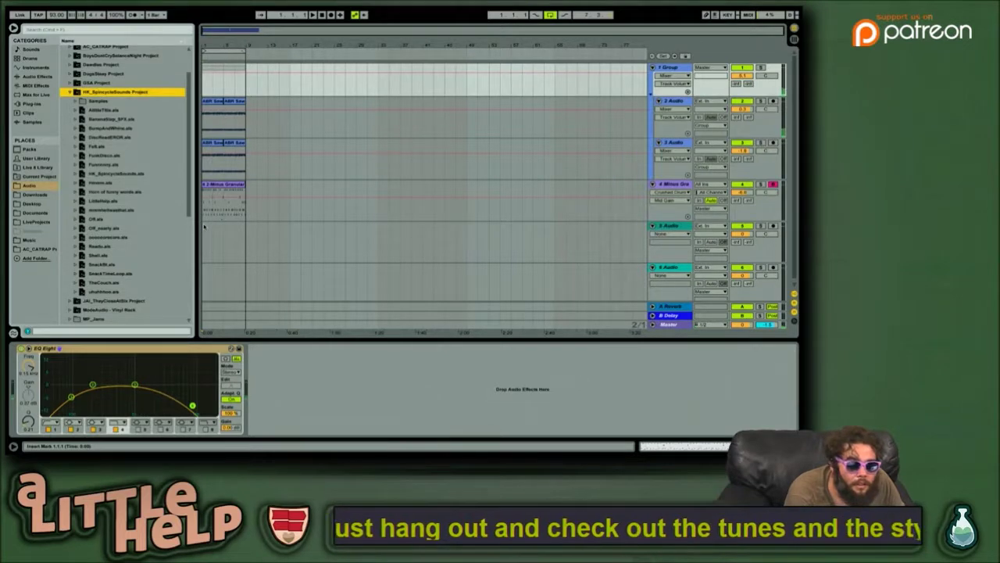
Step: Open the set listed just below Off_nearly.als without saving the changes to UsedToDo, and play it
{"action": "key", "text": "Down"}
{"action": "key", "text": "Down"}
{"action": "key", "text": "Down"}
{"action": "key", "text": "Down"}
{"action": "key", "text": "Down"}
{"action": "key", "text": "Down"}
{"action": "key", "text": "Down"}
{"action": "key", "text": "Down"}
{"action": "key", "text": "Down"}
{"action": "key", "text": "Down"}
{"action": "key", "text": "Down"}
{"action": "key", "text": "Down"}
{"action": "key", "text": "Down"}
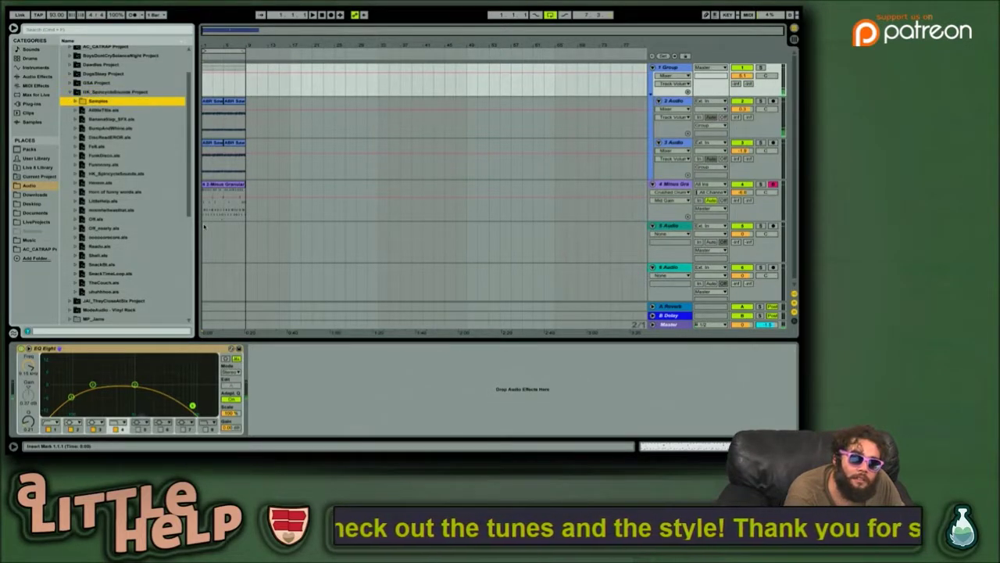
{"action": "key", "text": "Down"}
{"action": "key", "text": "Down"}
{"action": "key", "text": "Down"}
{"action": "key", "text": "Down"}
{"action": "key", "text": "Down"}
{"action": "key", "text": "Up"}
{"action": "key", "text": "Up"}
{"action": "key", "text": "Up"}
{"action": "key", "text": "Down"}
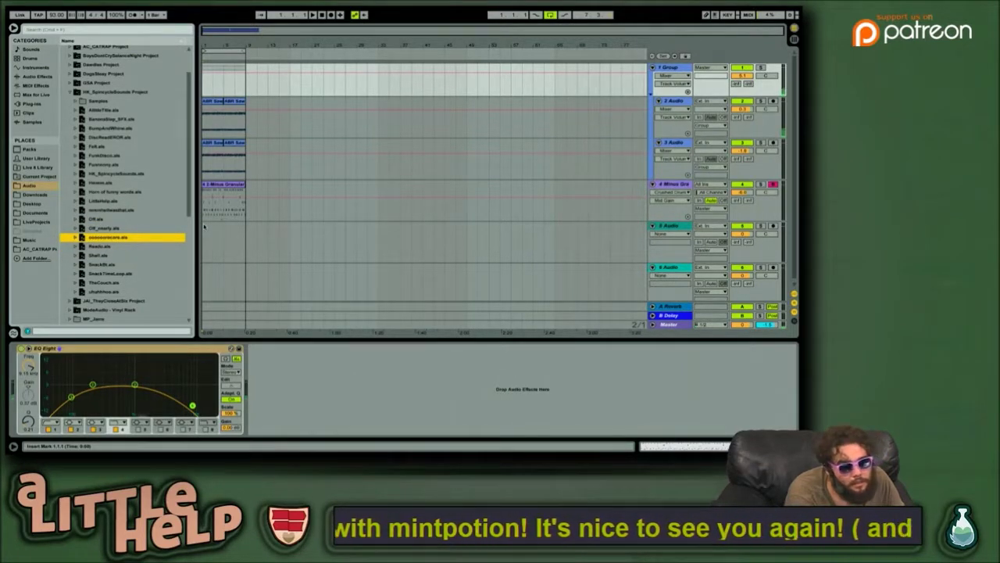
{"action": "key", "text": "Return"}
{"action": "key", "text": "Tab"}
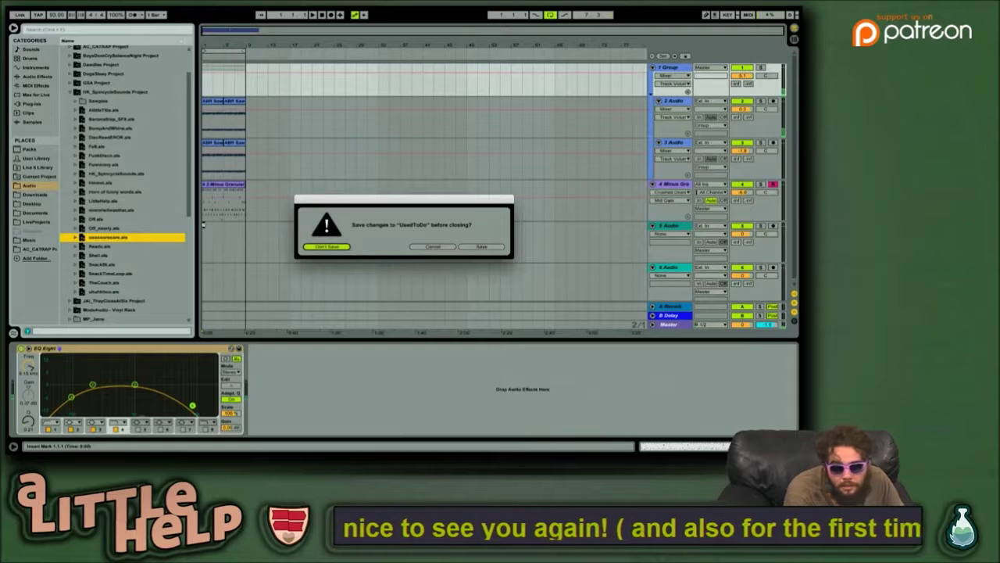
{"action": "key", "text": "Return"}
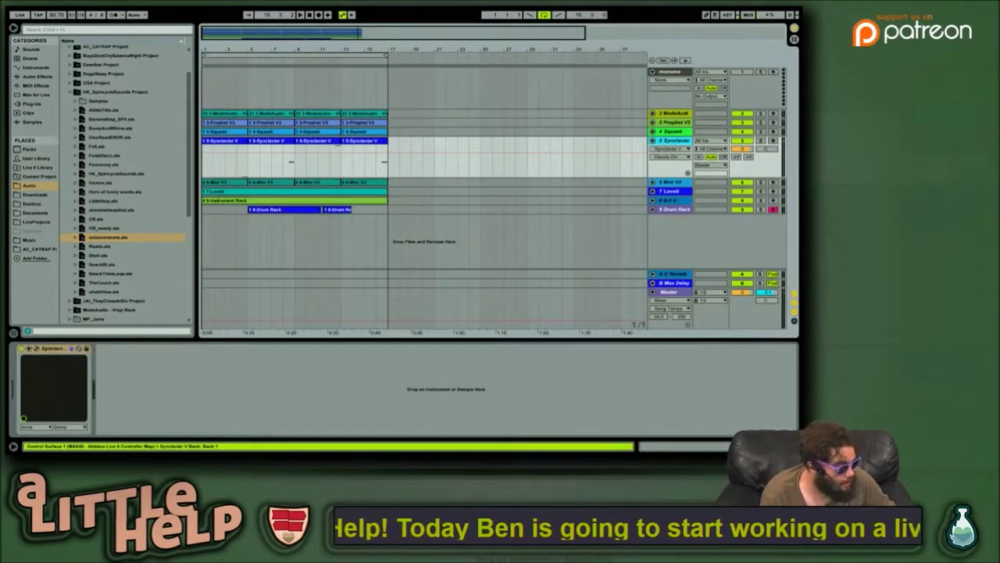
{"action": "key", "text": "space"}
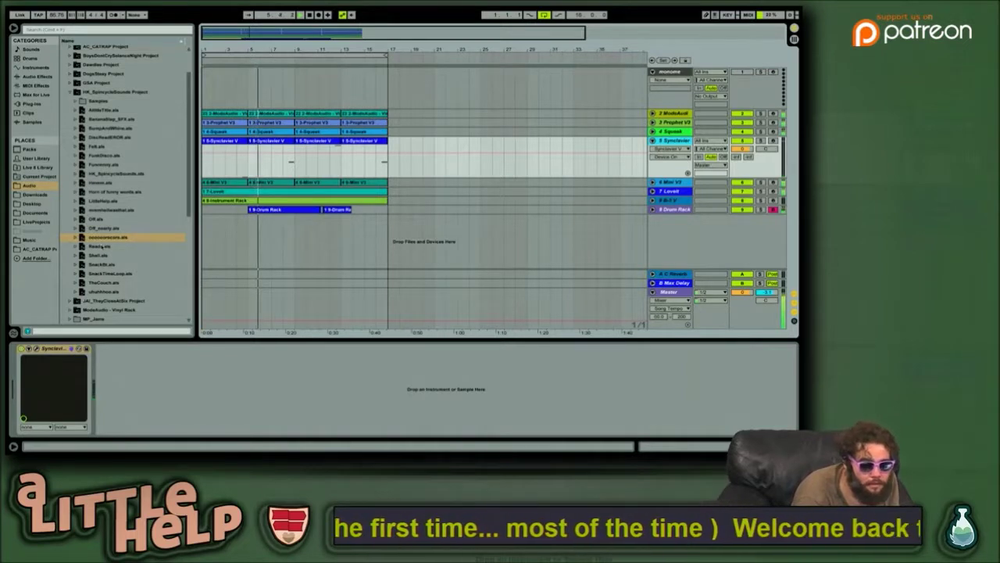
Step: Open the next set down the HK_SpincycleSounds Project list without saving the current one
{"action": "left_click", "coordinate": [105, 247]}
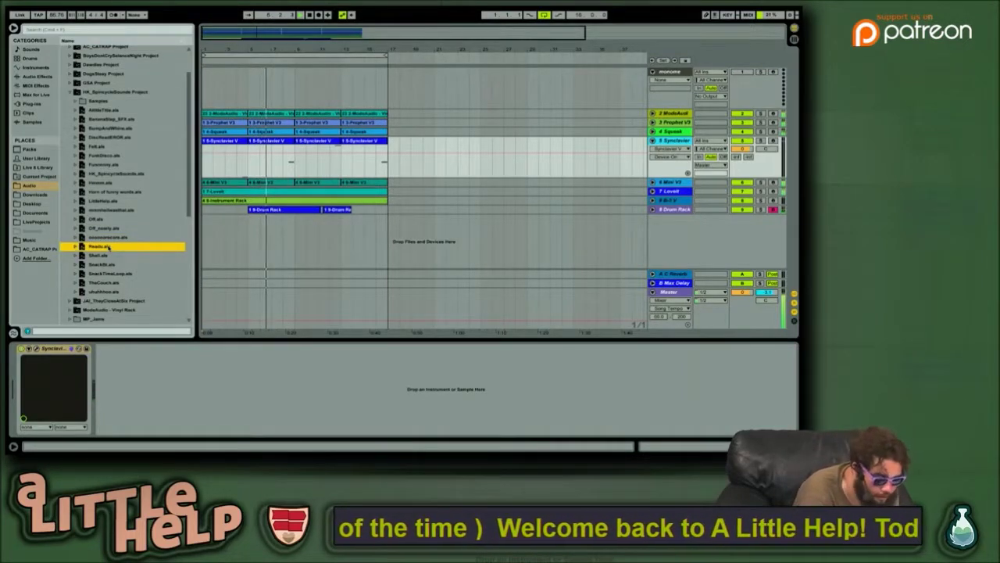
{"action": "double_click", "coordinate": [105, 247]}
{"action": "key", "text": "Left"}
{"action": "key", "text": "Left"}
{"action": "key", "text": "Return"}
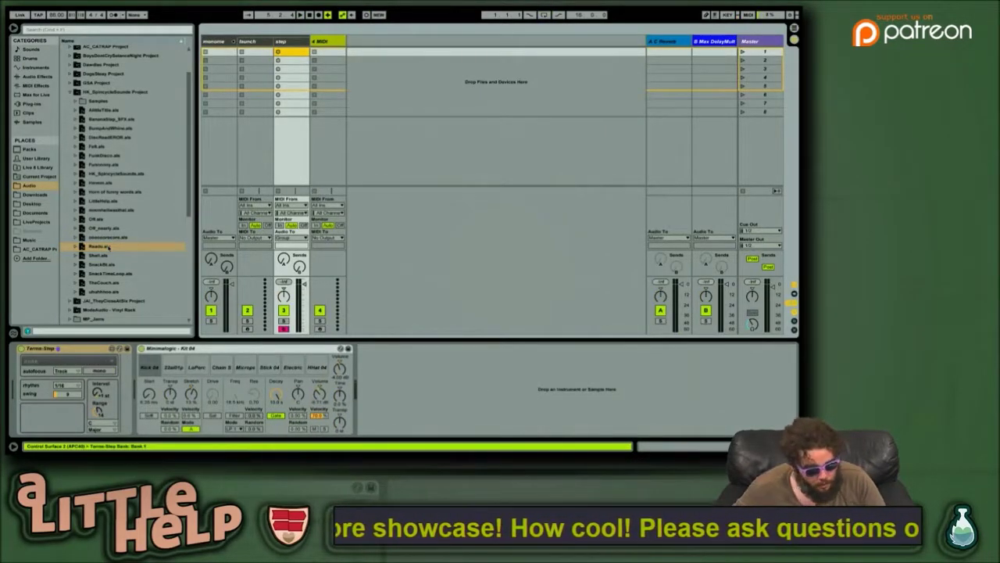
Step: Open Off_nearly.als from the HK_SpincycleSounds Project list without saving the current set
{"action": "key", "text": "Tab"}
{"action": "key", "text": "Tab"}
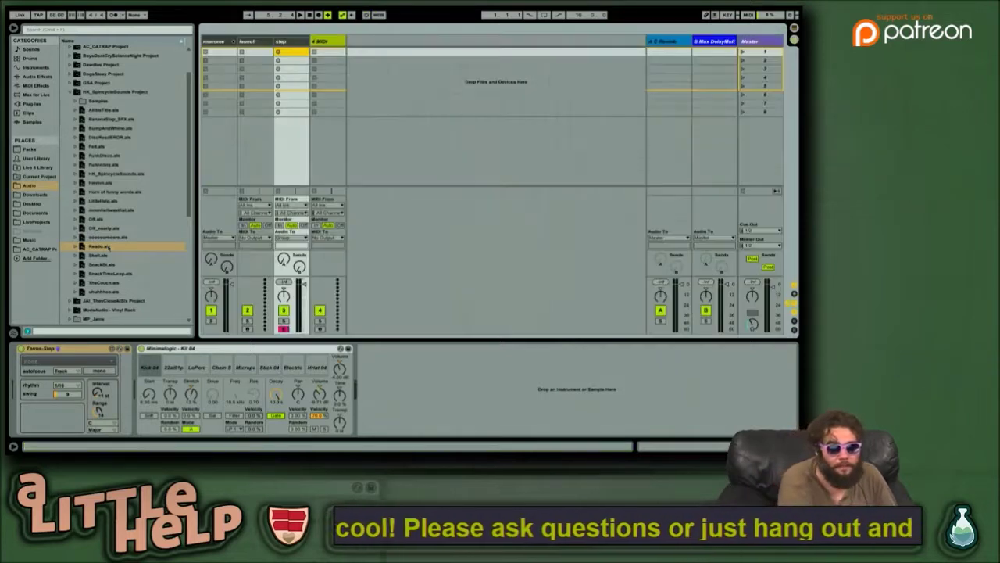
{"action": "left_click", "coordinate": [130, 226]}
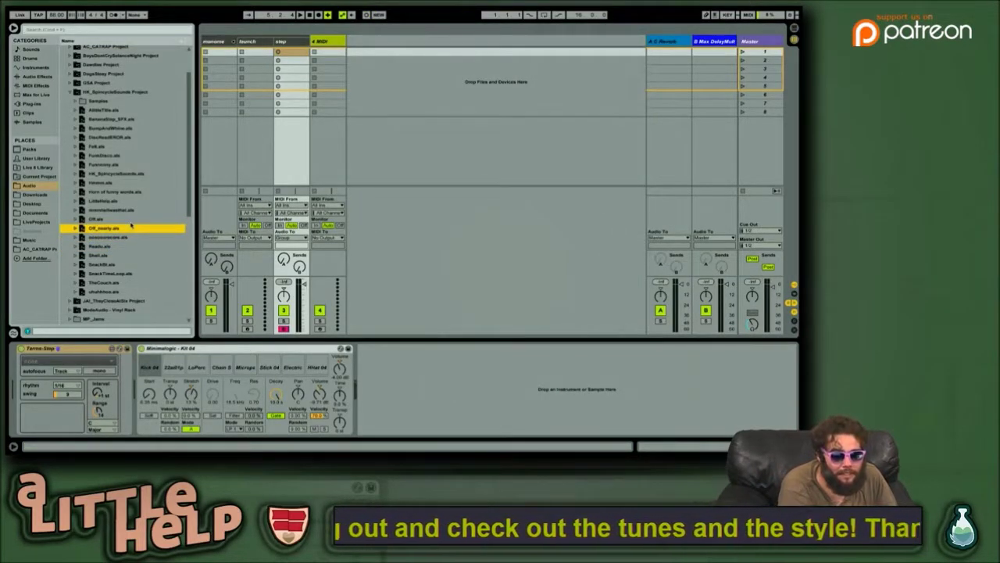
{"action": "key", "text": "Down"}
{"action": "key", "text": "Up"}
{"action": "key", "text": "Up"}
{"action": "key", "text": "Down"}
{"action": "key", "text": "Return"}
{"action": "key", "text": "Tab"}
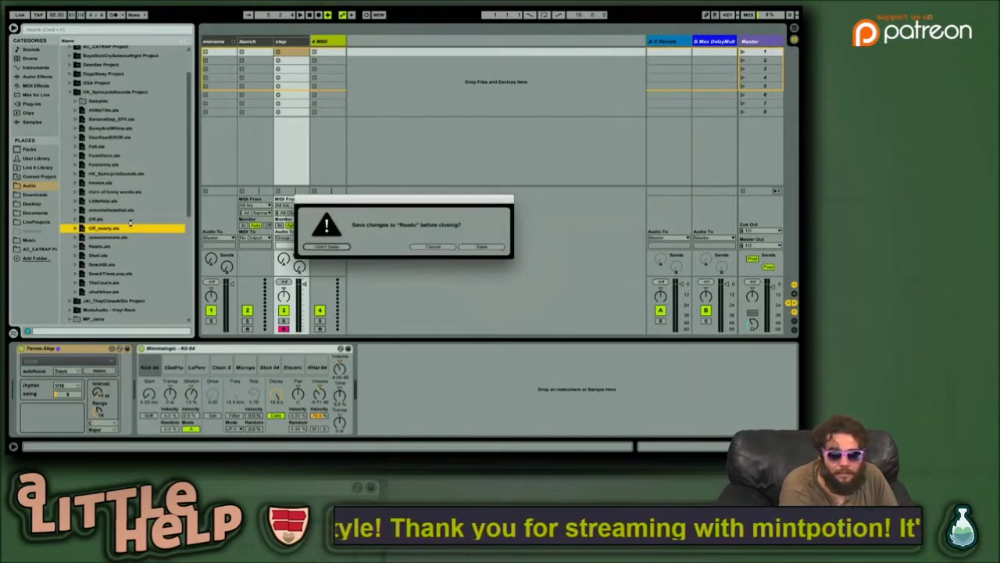
{"action": "key", "text": "Return"}
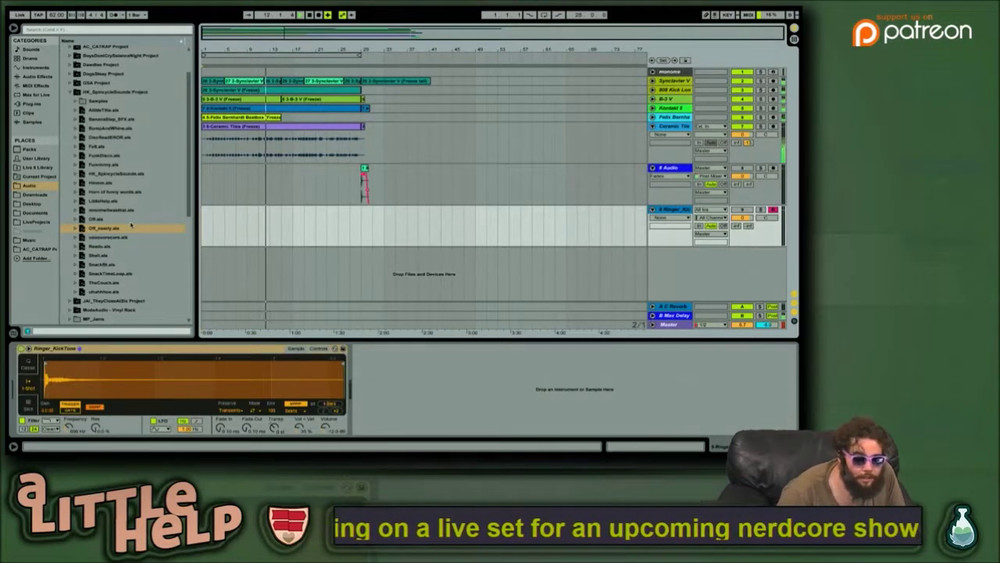
Step: Open the set listed just above Off.als without saving the changes to Off_nearly, and play it
{"action": "left_click", "coordinate": [99, 220]}
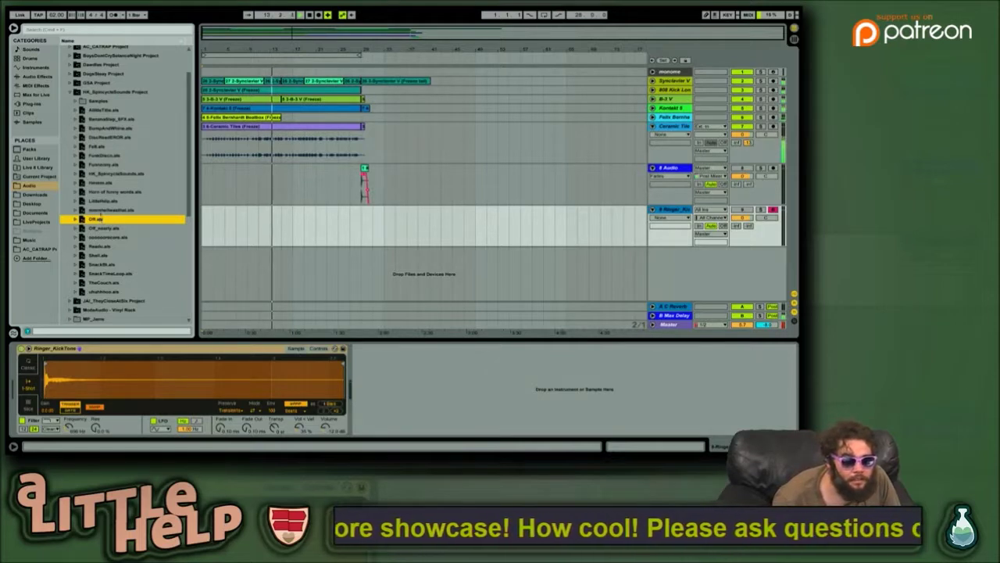
{"action": "mouse_move", "coordinate": [184, 10]}
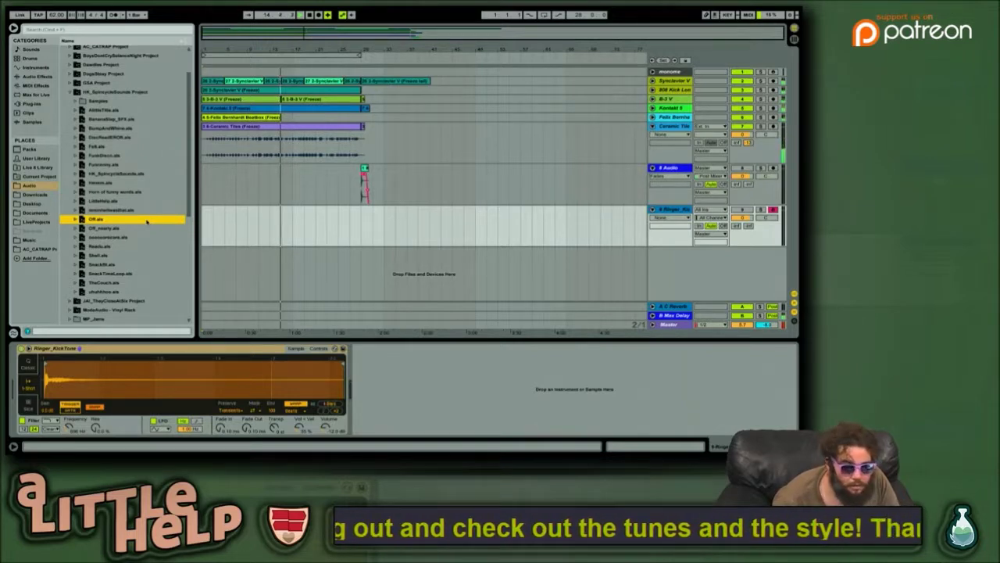
{"action": "key", "text": "Up"}
{"action": "key", "text": "Return"}
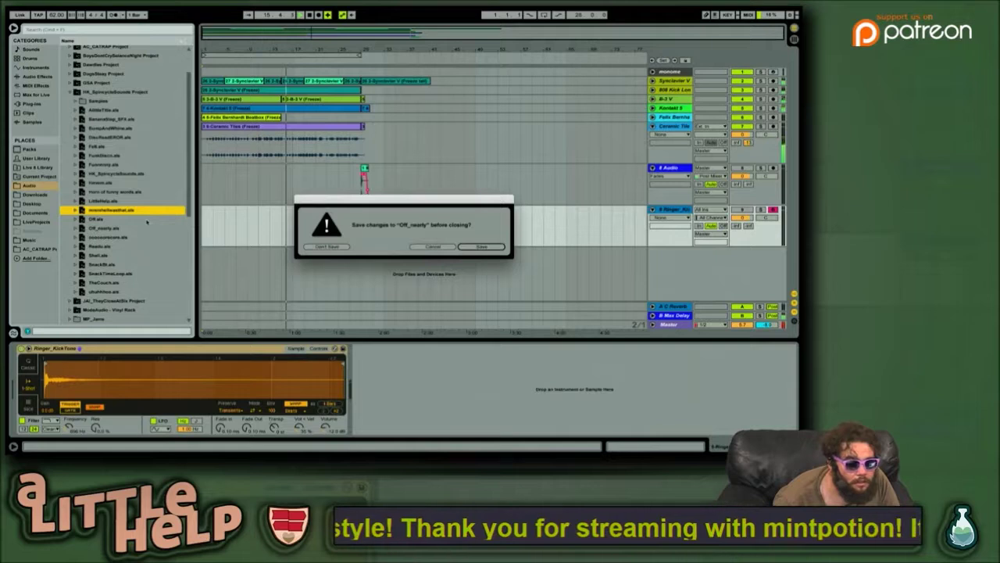
{"action": "key", "text": "Return"}
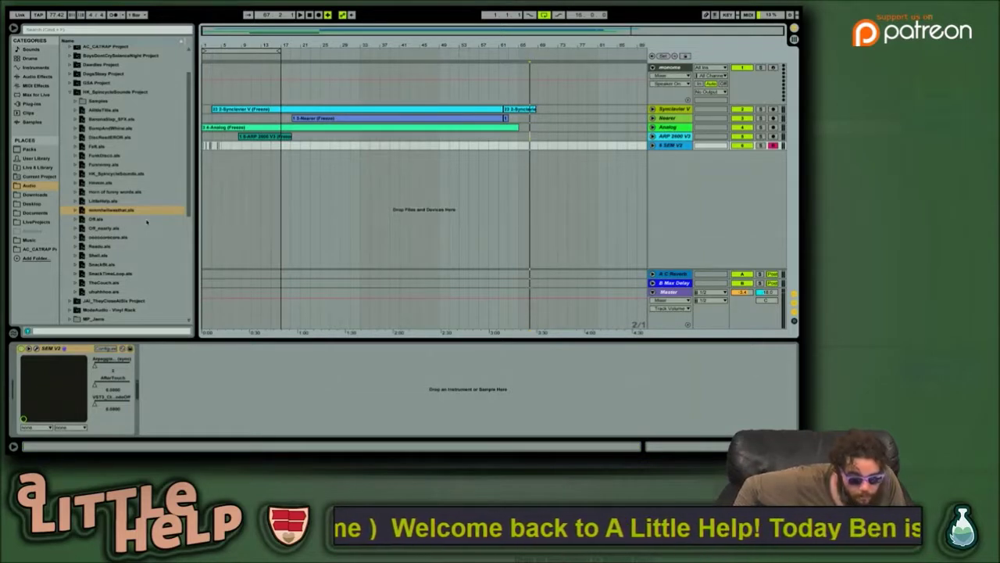
{"action": "key", "text": "space"}
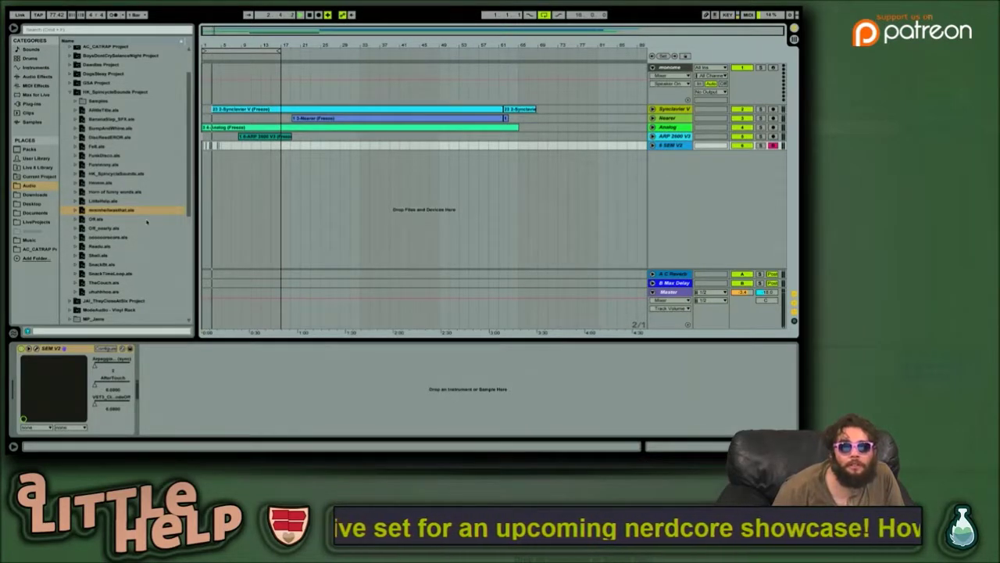
Step: Compare the playing set's Session and Arrangement views, ending in the Arrangement
{"action": "key", "text": "Tab"}
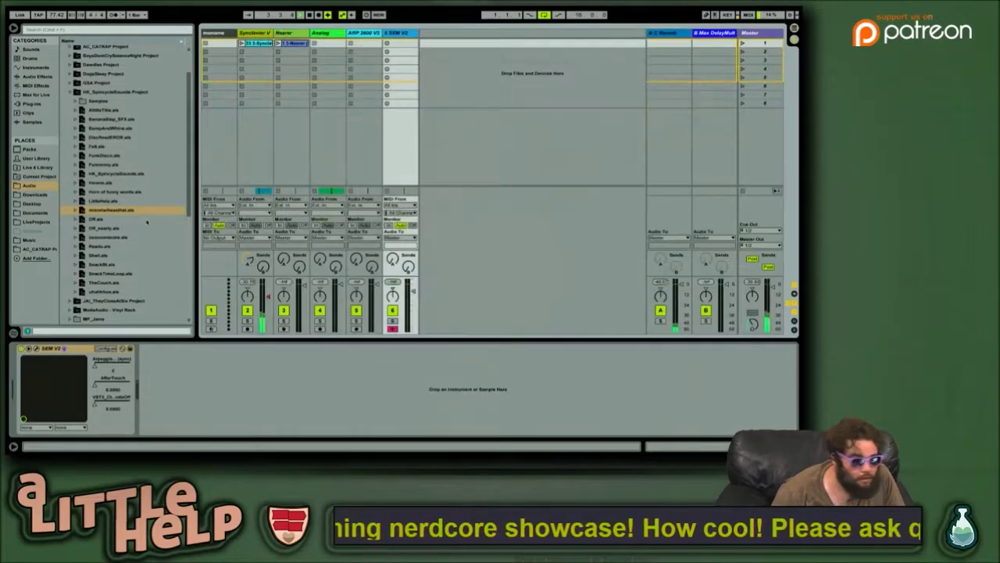
{"action": "key", "text": "Tab"}
{"action": "key", "text": "Tab"}
{"action": "key", "text": "Tab"}
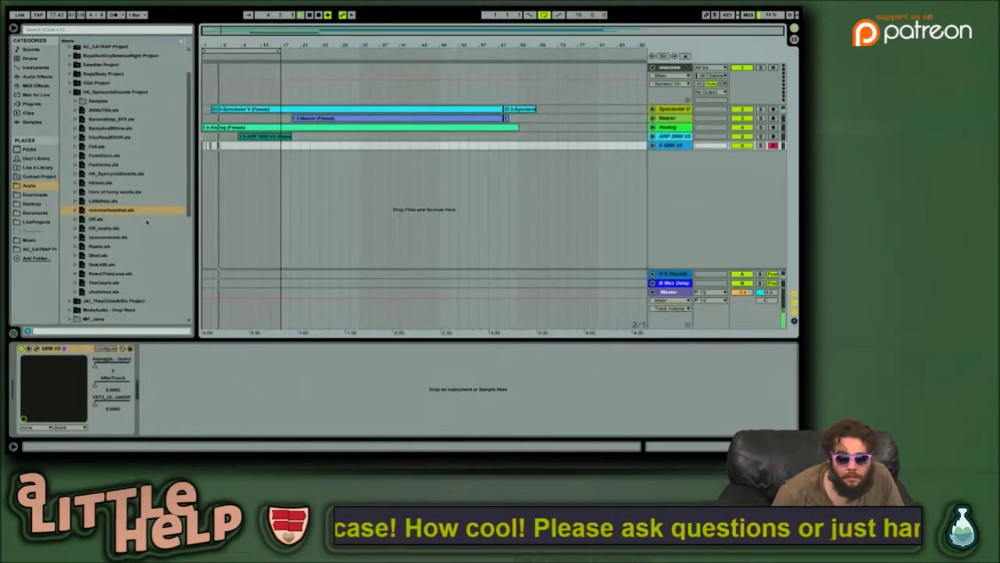
{"action": "key", "text": "Tab"}
{"action": "key", "text": "Tab"}
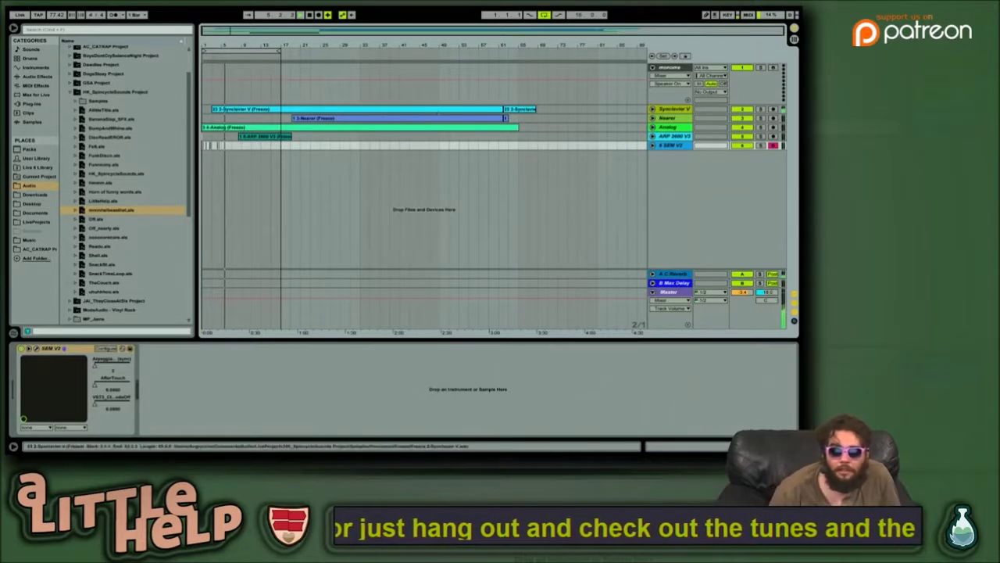
Step: Expand the Synclavier V, Nearer, Analog and ARP 2600 V3 tracks to inspect their contents, and stop playback
{"action": "mouse_move", "coordinate": [545, 11]}
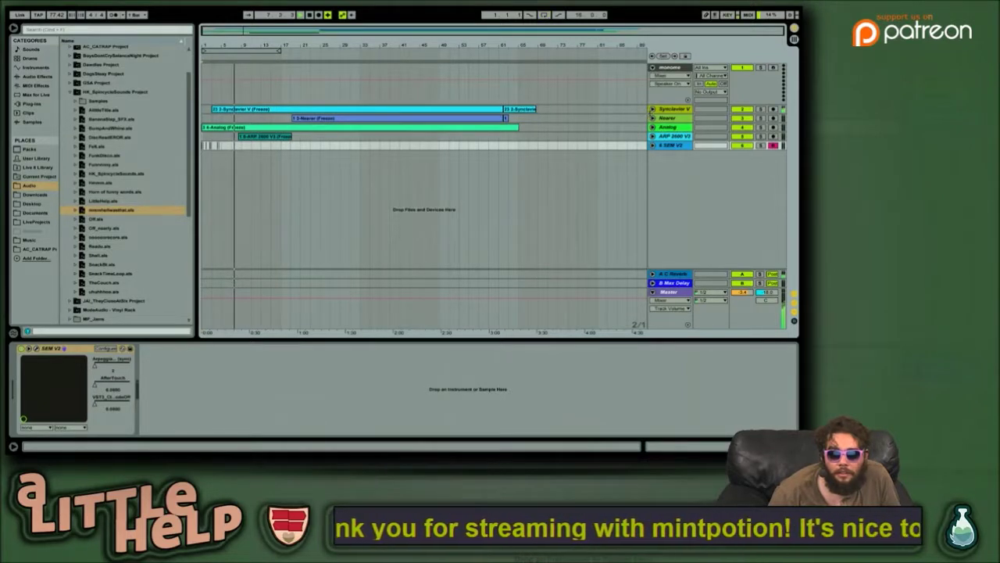
{"action": "left_click", "coordinate": [652, 109]}
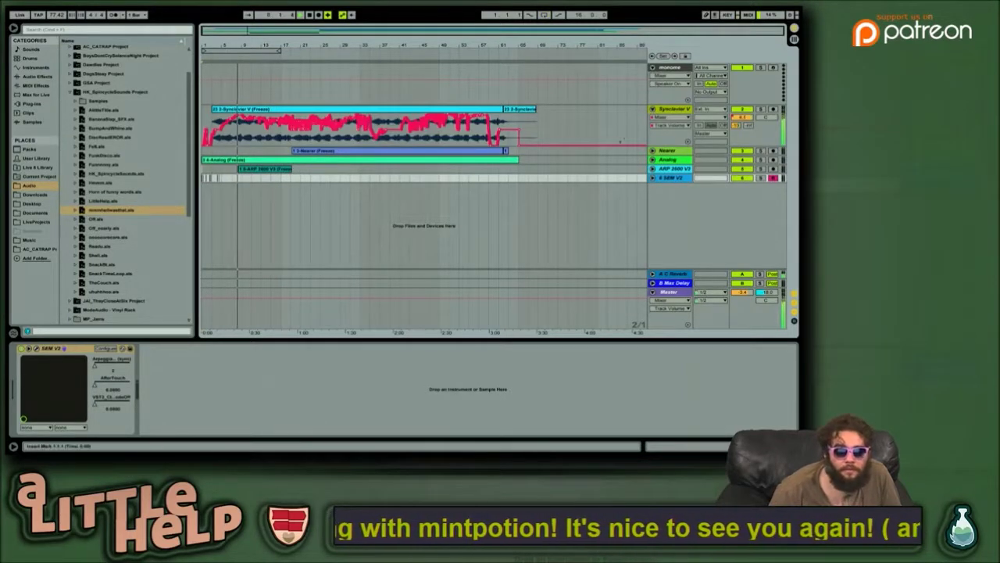
{"action": "left_click", "coordinate": [653, 151]}
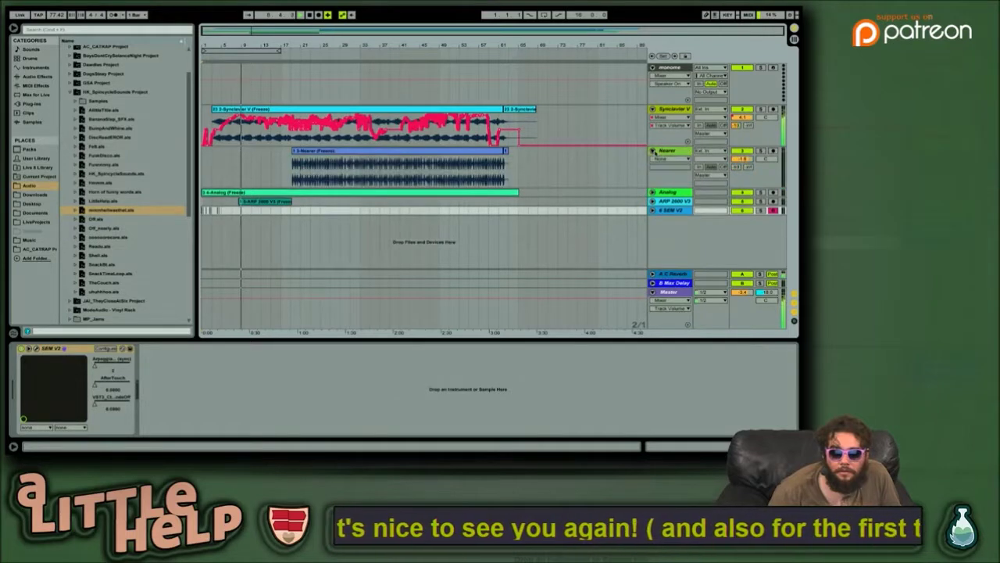
{"action": "left_click", "coordinate": [651, 192]}
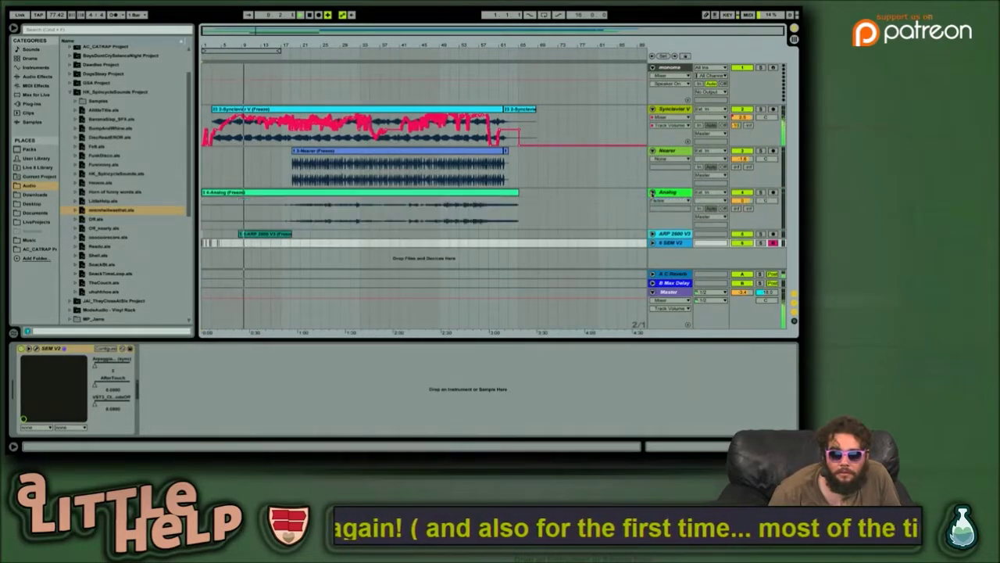
{"action": "left_click", "coordinate": [652, 233]}
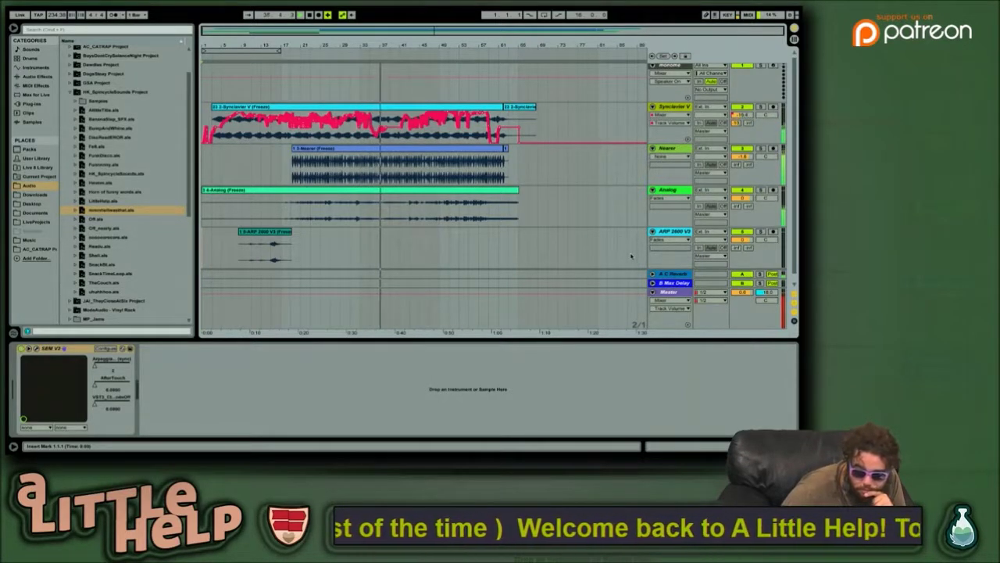
{"action": "key", "text": "space"}
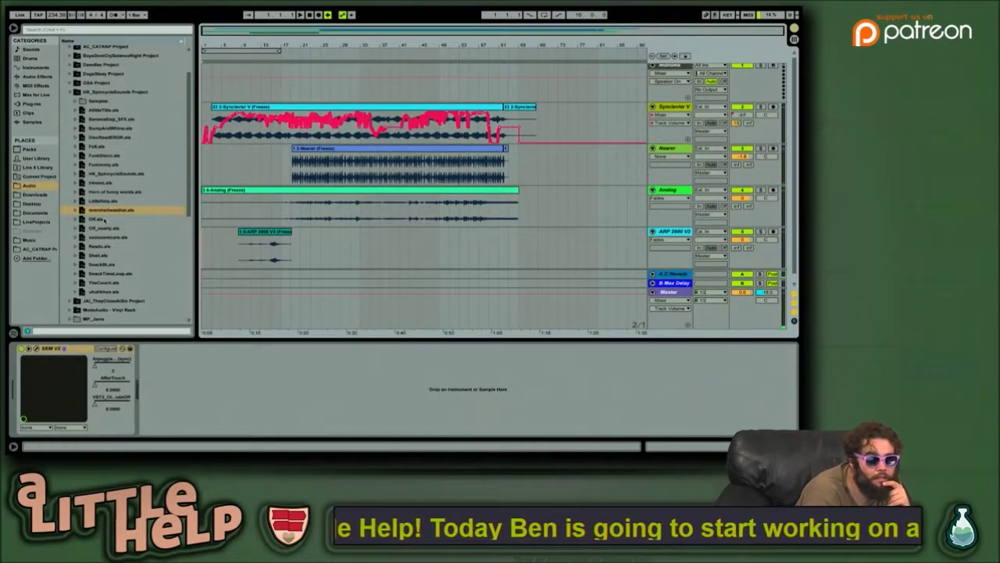
Step: Open Shell.als from the HK_SpincycleSounds Project list without saving the current set
{"action": "left_click", "coordinate": [107, 221], "text": "shift"}
{"action": "left_click", "coordinate": [130, 165]}
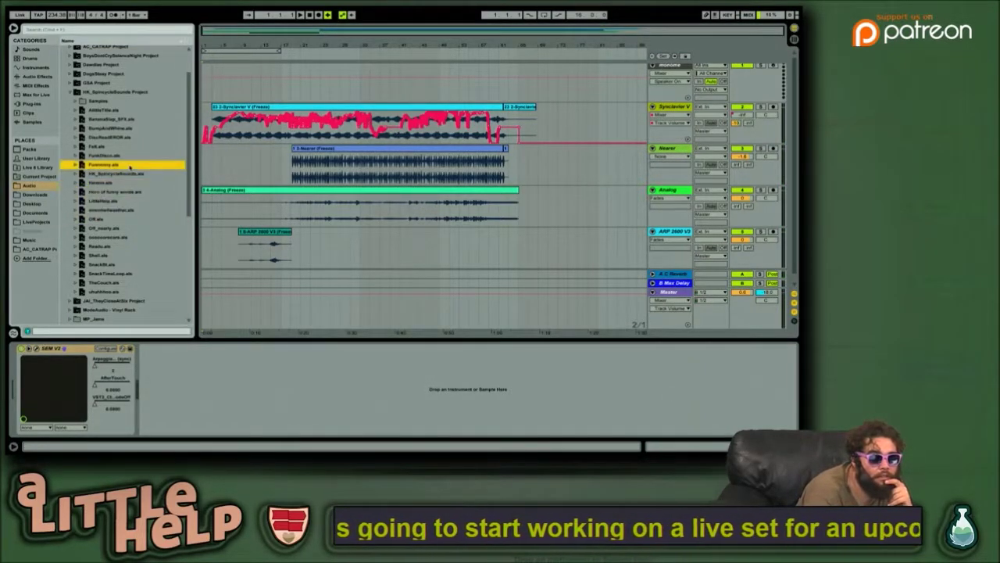
{"action": "key", "text": "Down"}
{"action": "key", "text": "Down"}
{"action": "key", "text": "Down"}
{"action": "key", "text": "Down"}
{"action": "key", "text": "Down"}
{"action": "key", "text": "Down"}
{"action": "key", "text": "Down"}
{"action": "key", "text": "Down"}
{"action": "key", "text": "Down"}
{"action": "key", "text": "Down"}
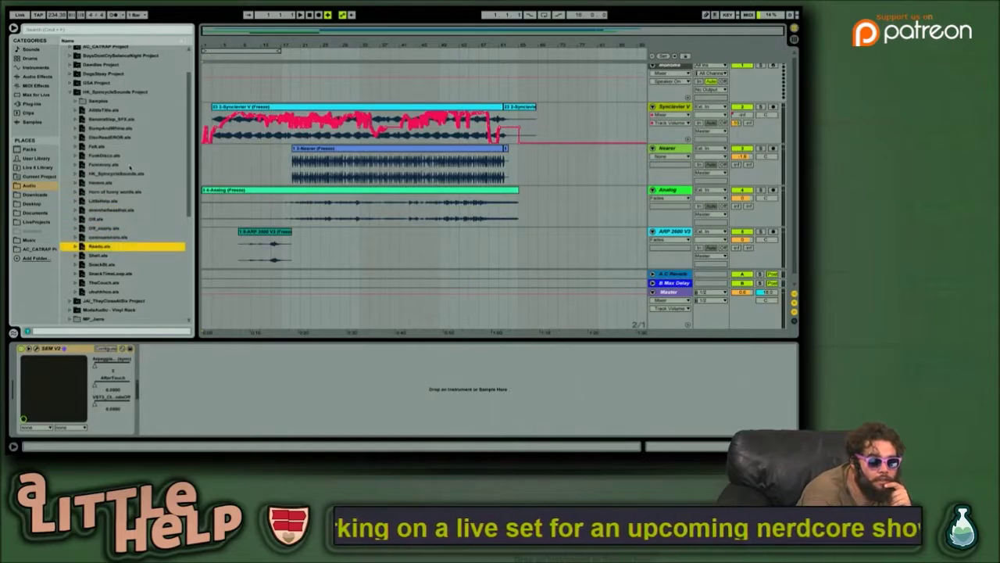
{"action": "key", "text": "Down"}
{"action": "key", "text": "Down"}
{"action": "key", "text": "Up"}
{"action": "key", "text": "Up"}
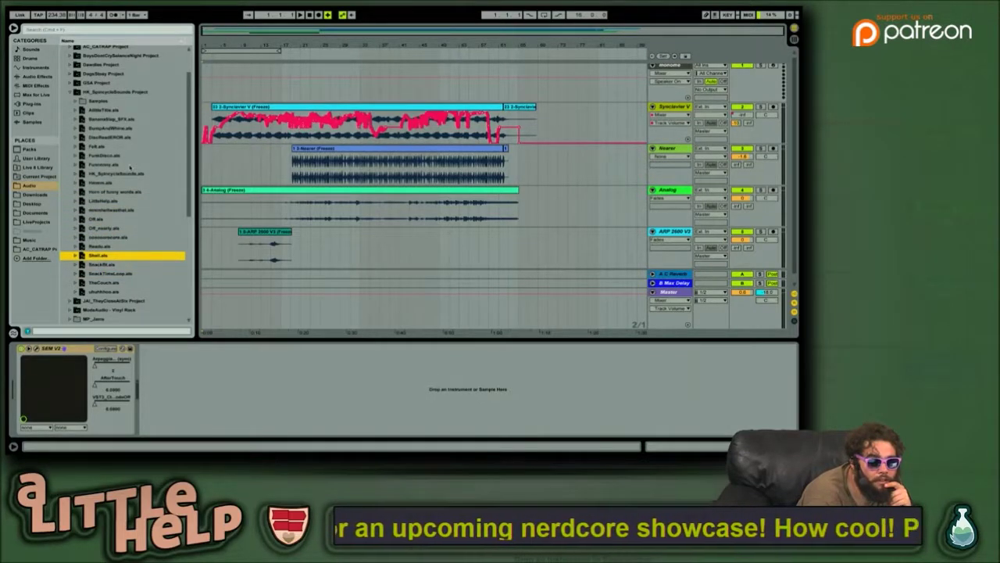
{"action": "key", "text": "Return"}
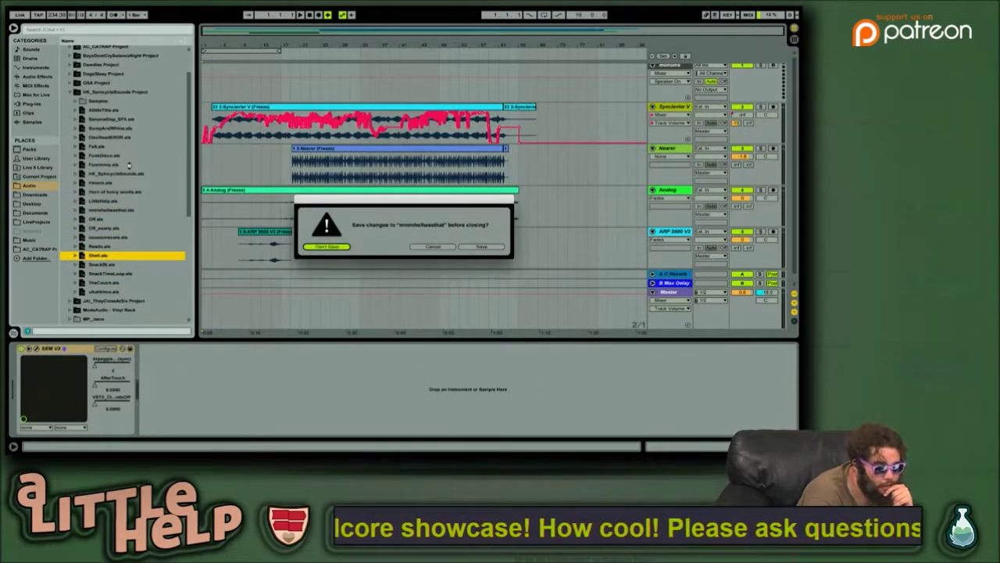
{"action": "key", "text": "Return"}
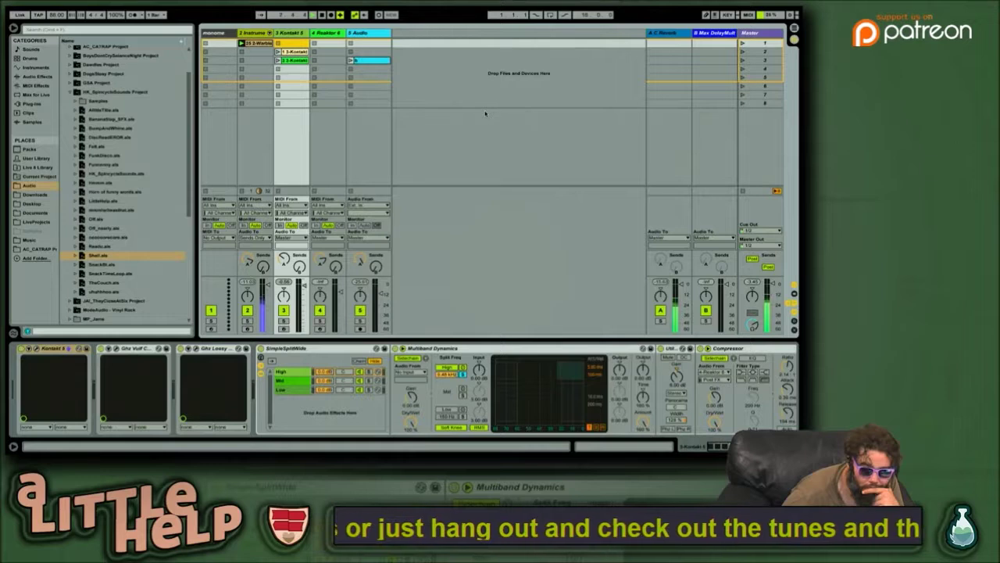
Step: Examine the sample of the clip on the 5 Audio track, and stop playback with the track unsoloed
{"action": "key", "text": "Down"}
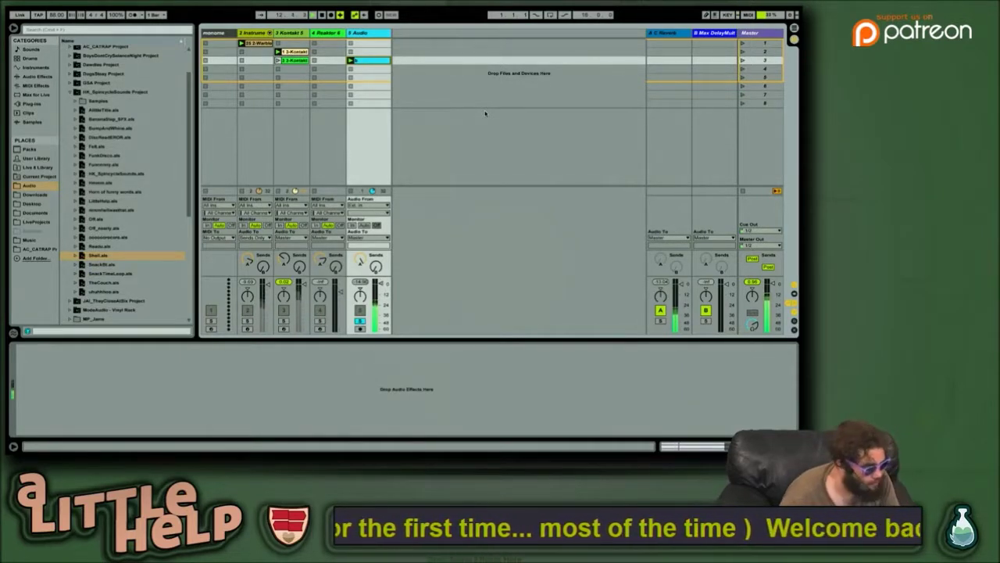
{"action": "key", "text": "shift+Tab"}
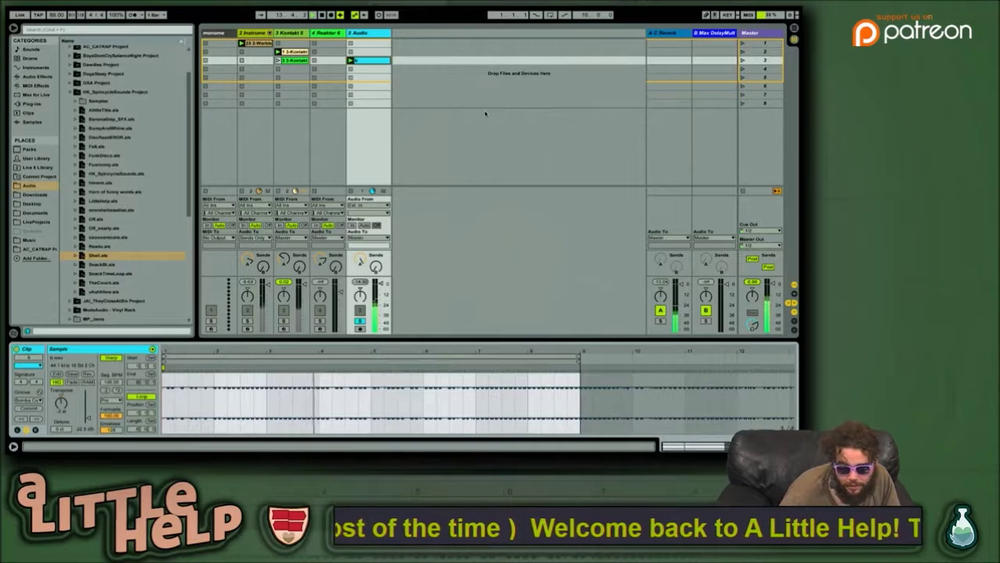
{"action": "key", "text": "shift+Tab"}
{"action": "key", "text": "space"}
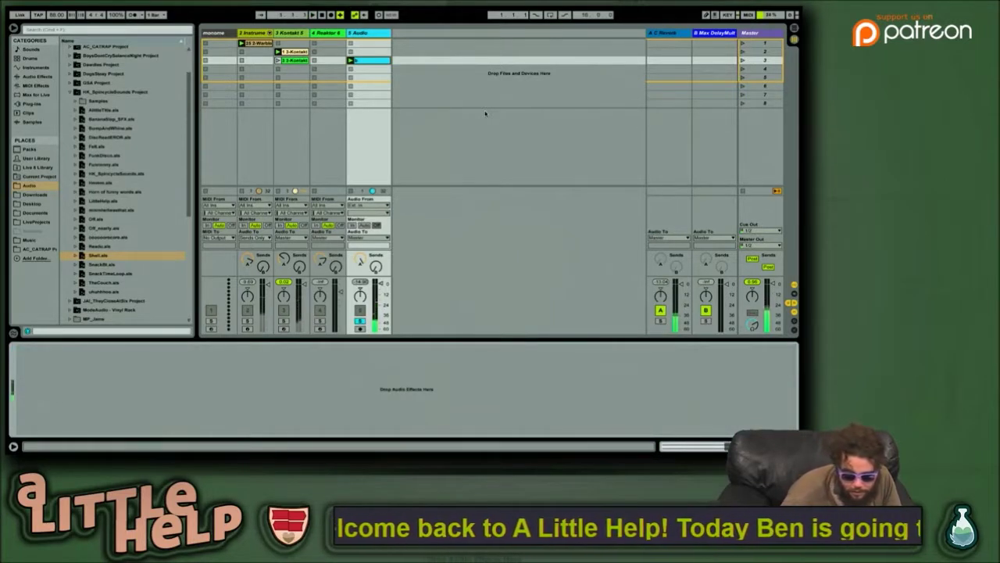
{"action": "key", "text": "s"}
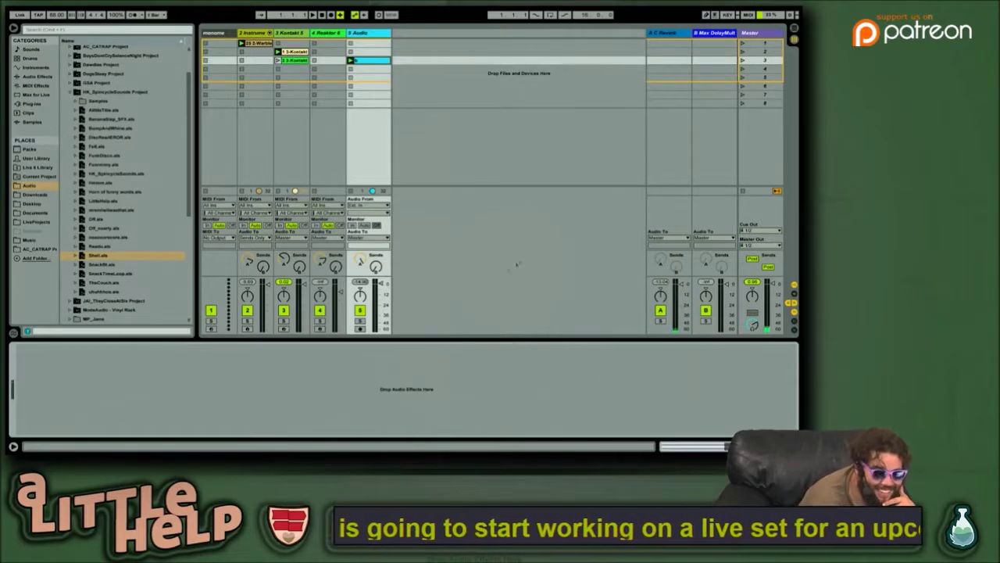
Step: Open the set listed just below Shell.als without saving the changes to Shell, and audition it from the start
{"action": "left_click", "coordinate": [108, 265]}
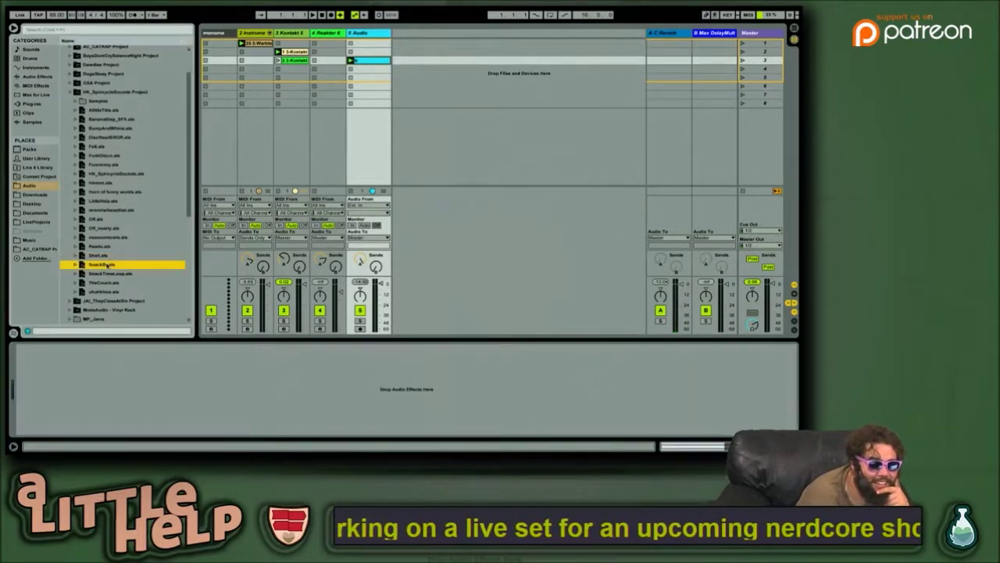
{"action": "double_click", "coordinate": [107, 265]}
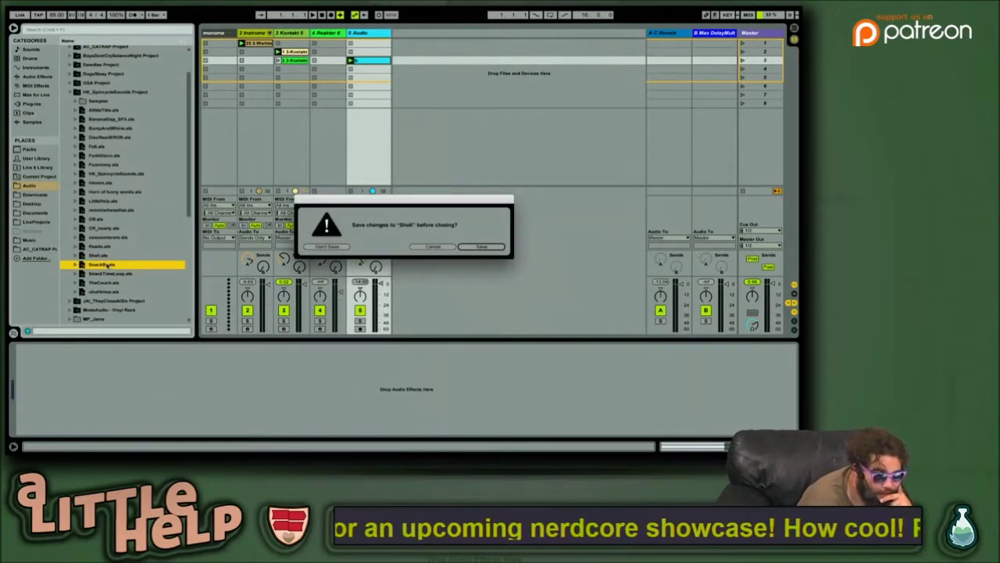
{"action": "key", "text": "Tab"}
{"action": "key", "text": "Return"}
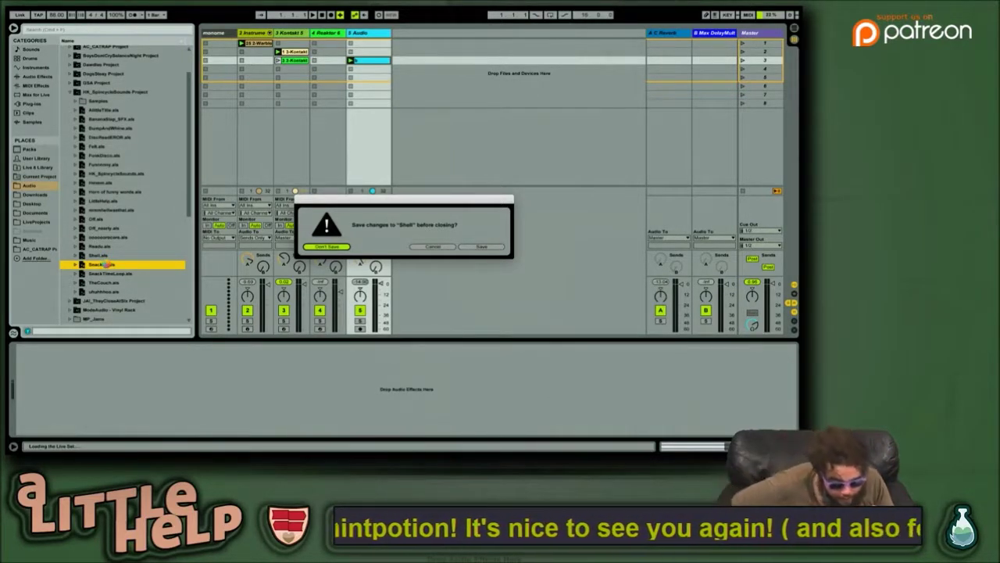
{"action": "key", "text": "Return"}
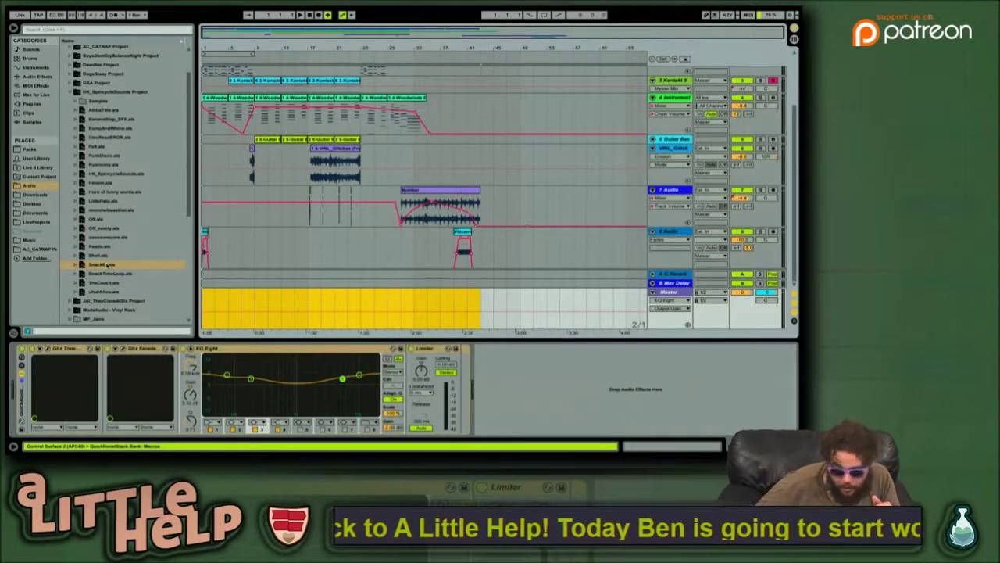
{"action": "key", "text": "Home"}
{"action": "key", "text": "space"}
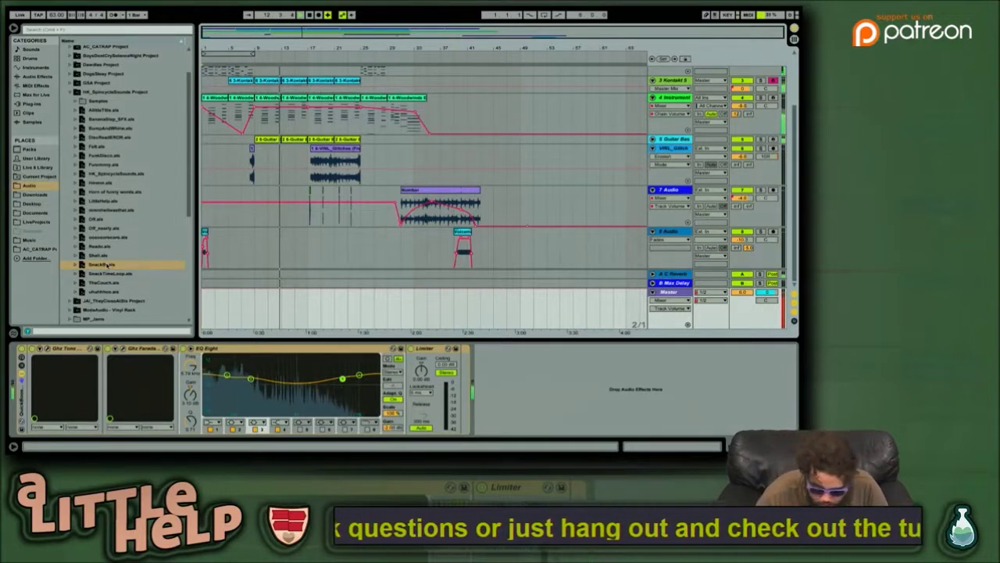
{"action": "key", "text": "space"}
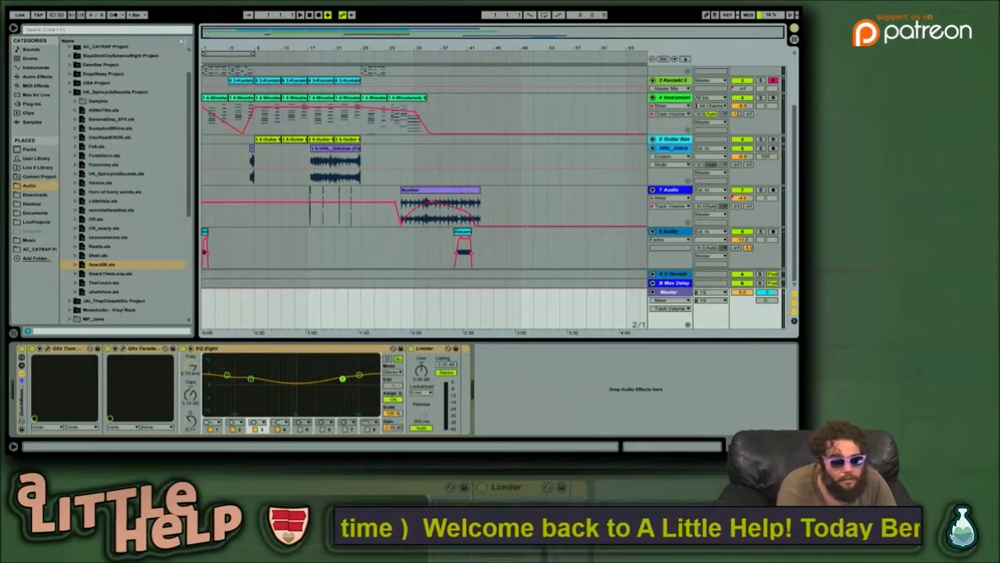
Step: Open TheCouch.als from the HK_SpincycleSounds Project list without saving the current set, and audition it
{"action": "left_click", "coordinate": [130, 273]}
{"action": "key", "text": "Down"}
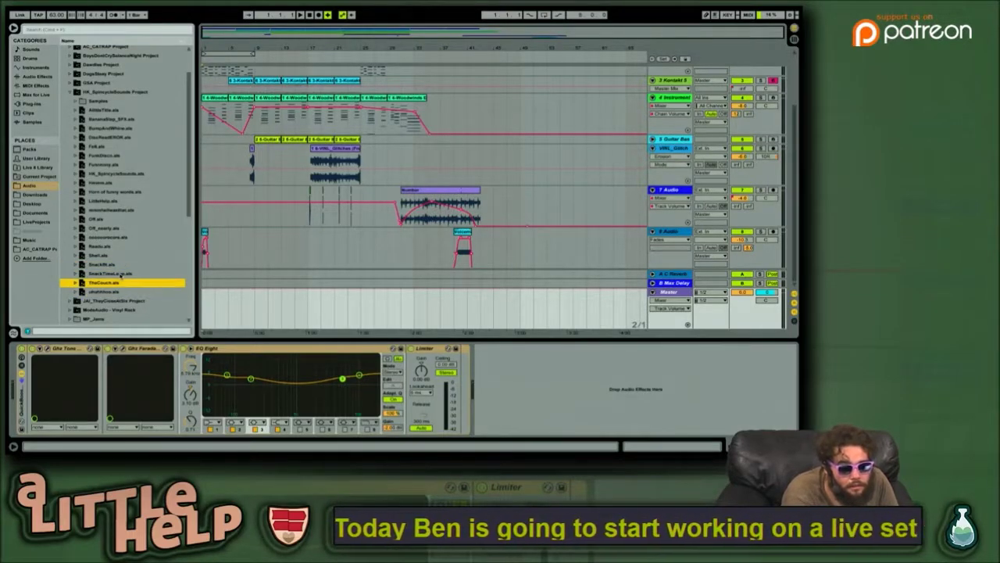
{"action": "key", "text": "Return"}
{"action": "key", "text": "Left"}
{"action": "key", "text": "Left"}
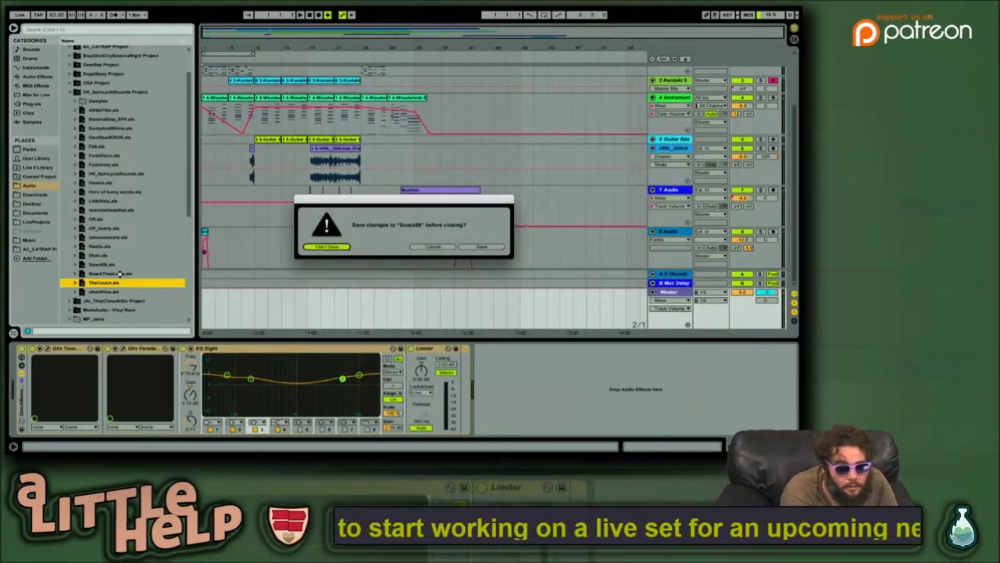
{"action": "key", "text": "Return"}
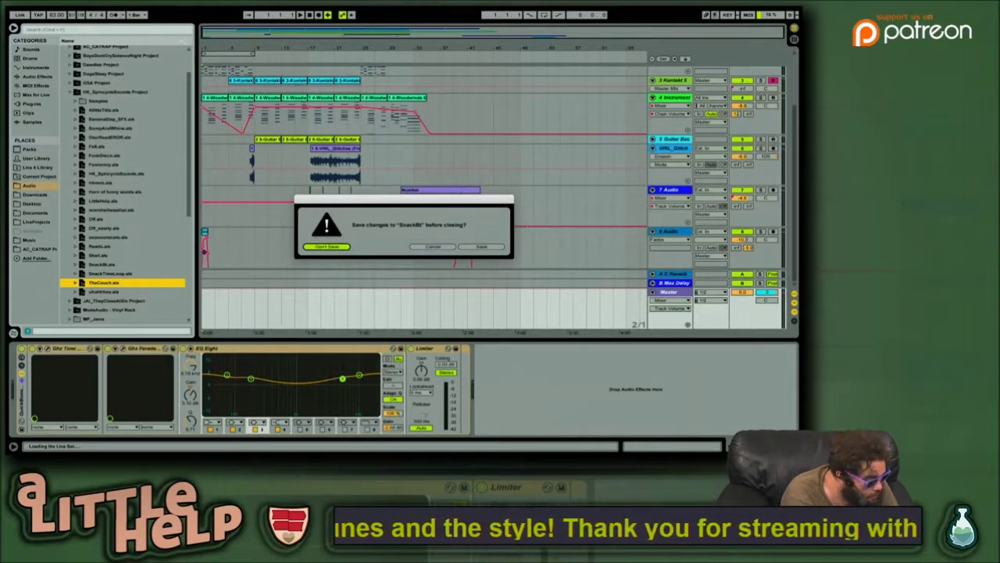
{"action": "key", "text": "Return"}
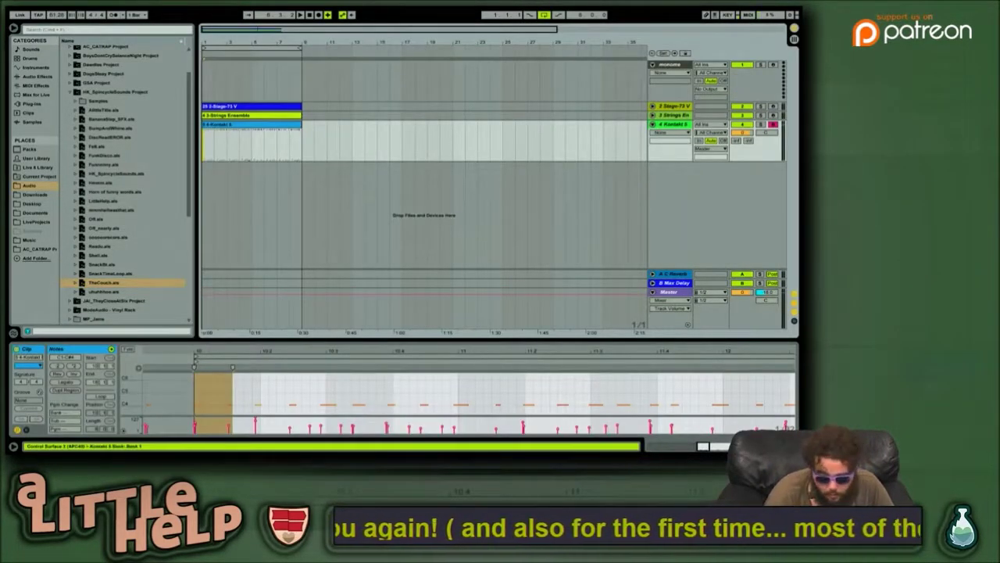
{"action": "key", "text": "space"}
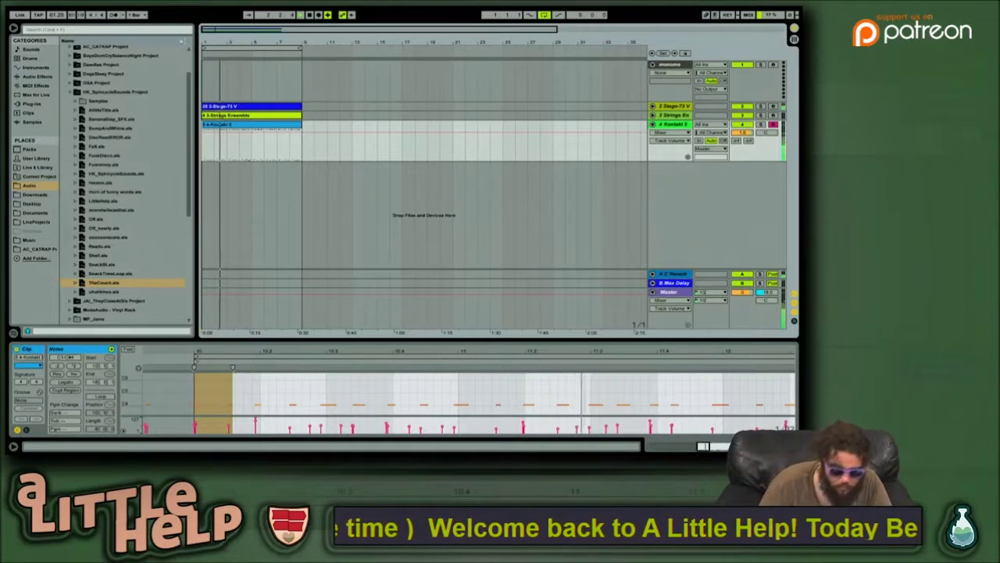
{"action": "key", "text": "space"}
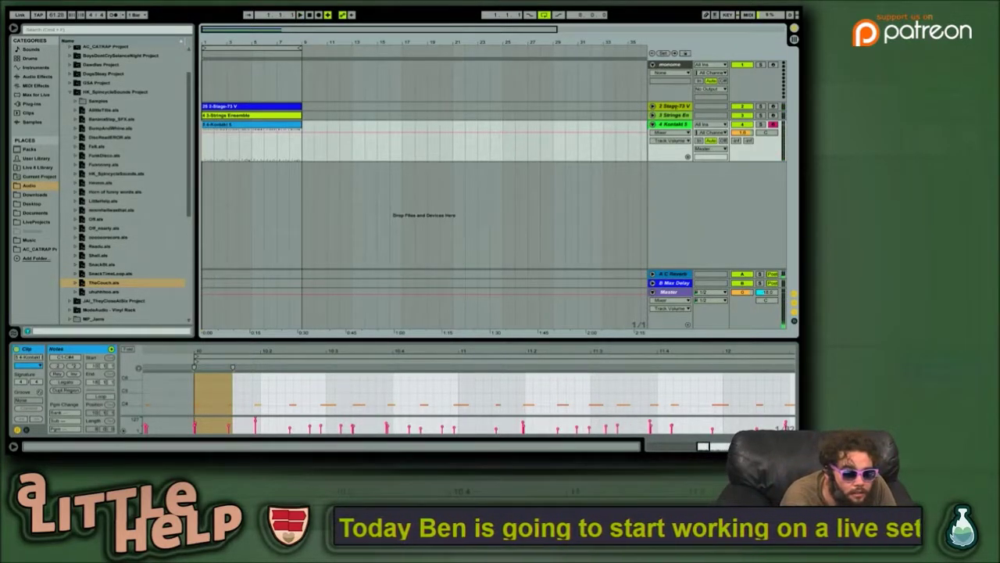
Step: Open the set listed just below TheCouch.als without saving the changes to TheCouch, and audition it
{"action": "double_click", "coordinate": [103, 292]}
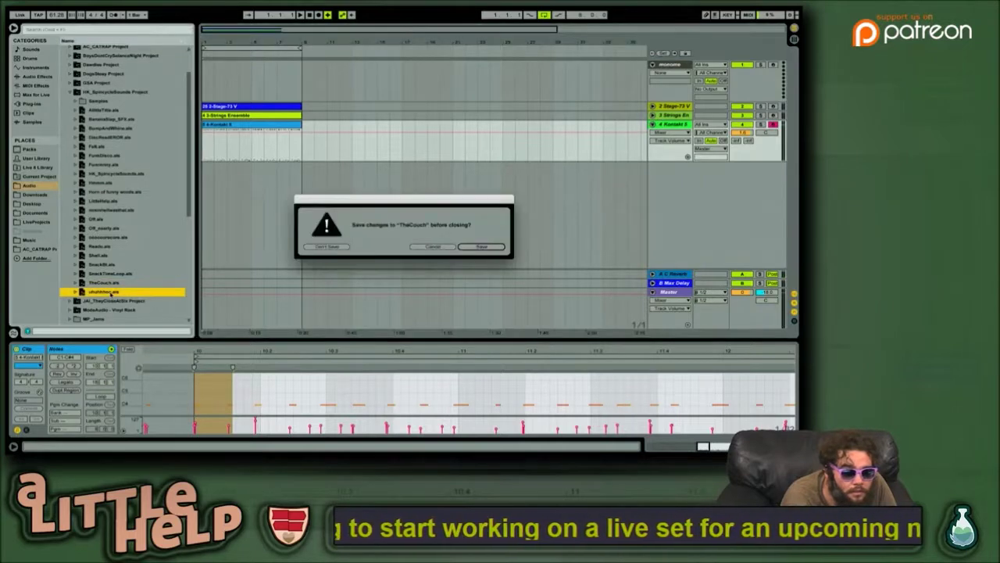
{"action": "key", "text": "Left"}
{"action": "key", "text": "Left"}
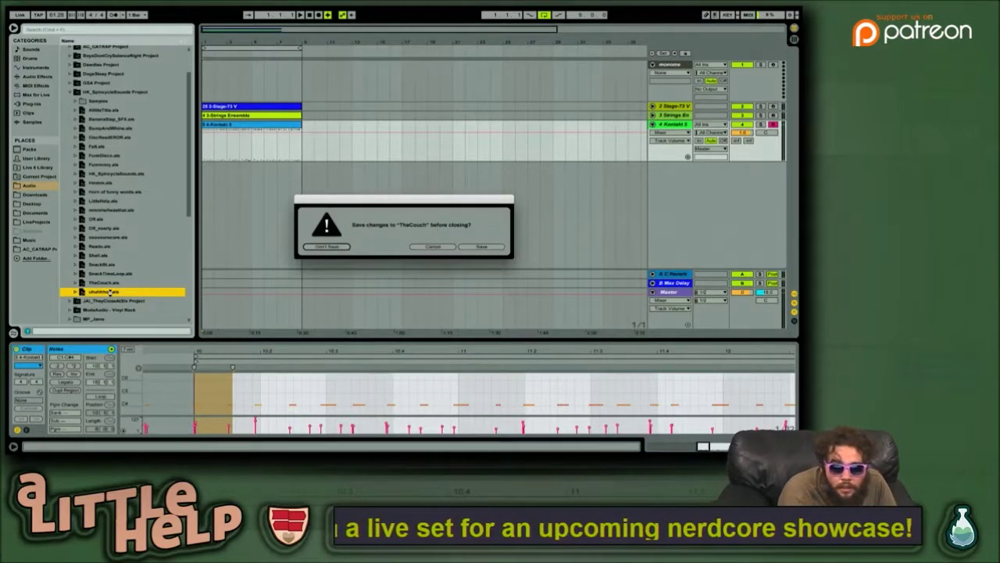
{"action": "key", "text": "Return"}
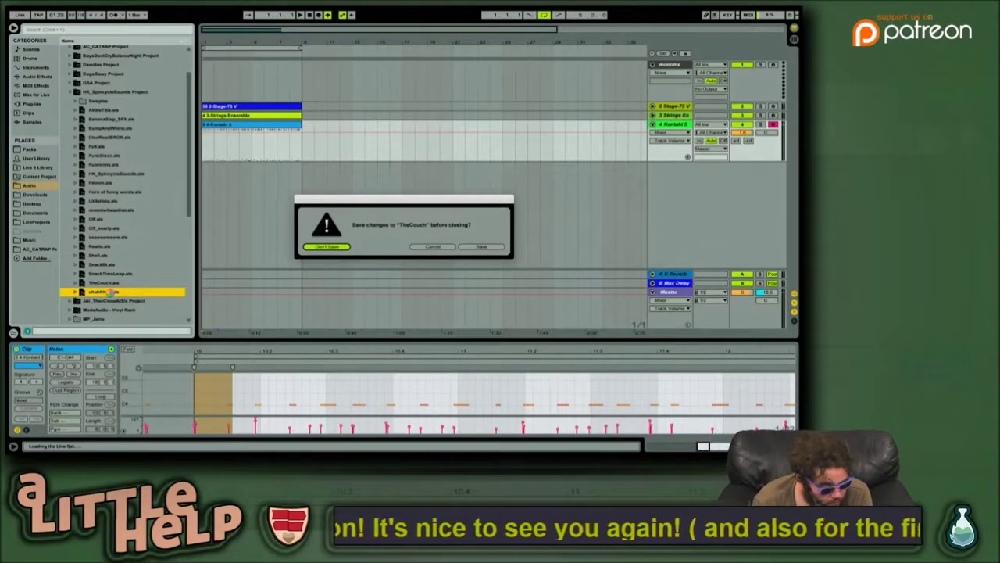
{"action": "key", "text": "Return"}
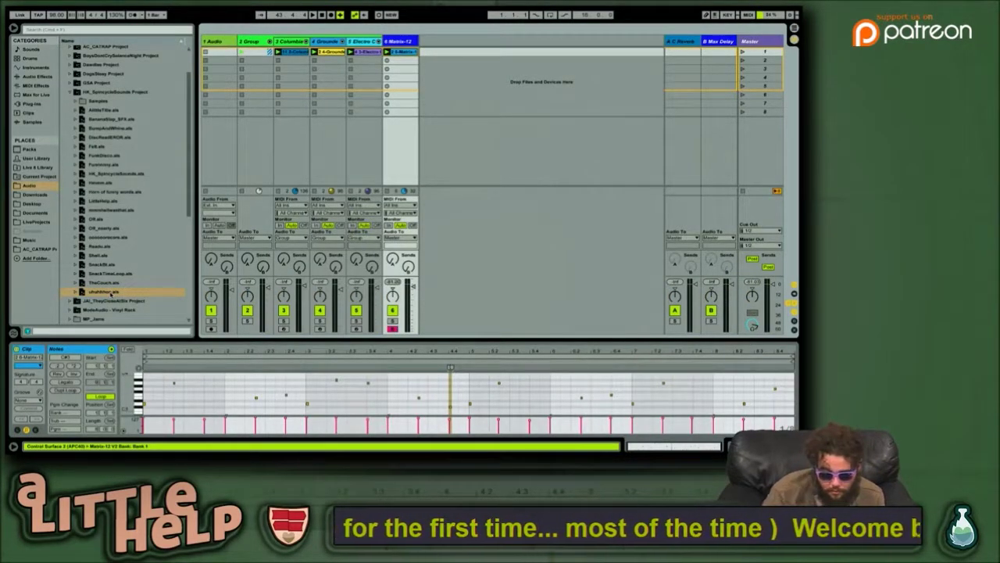
{"action": "key", "text": "space"}
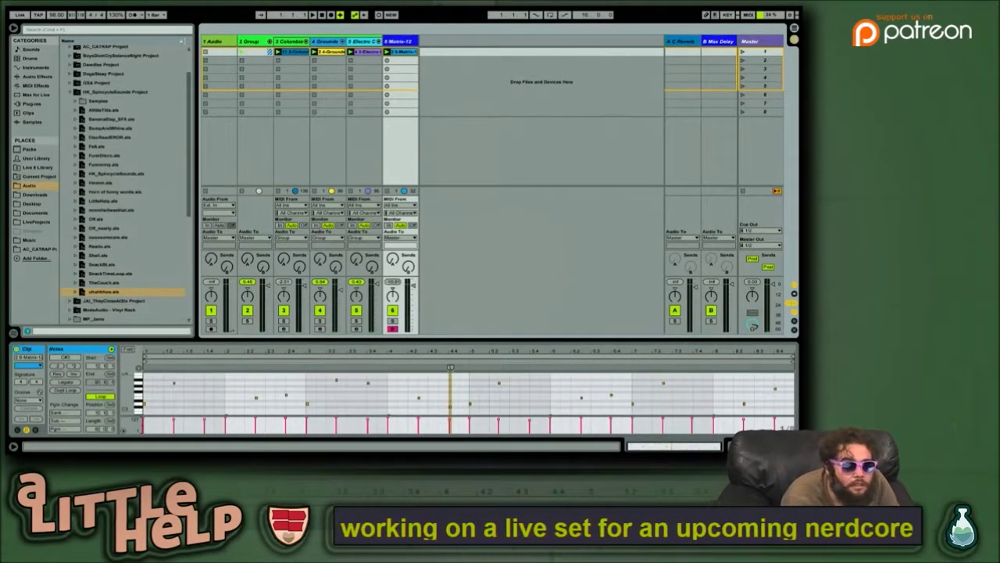
Step: Collapse the HK_SpincycleSounds Project, then open and audition Bern.als from the JAI project below it without saving the current set
{"action": "left_click", "coordinate": [97, 194]}
{"action": "key", "text": "Left"}
{"action": "key", "text": "Left"}
{"action": "key", "text": "Down"}
{"action": "key", "text": "Right"}
{"action": "key", "text": "Down"}
{"action": "key", "text": "Down"}
{"action": "key", "text": "Down"}
{"action": "key", "text": "Return"}
{"action": "key", "text": "Left"}
{"action": "key", "text": "Left"}
{"action": "key", "text": "Return"}
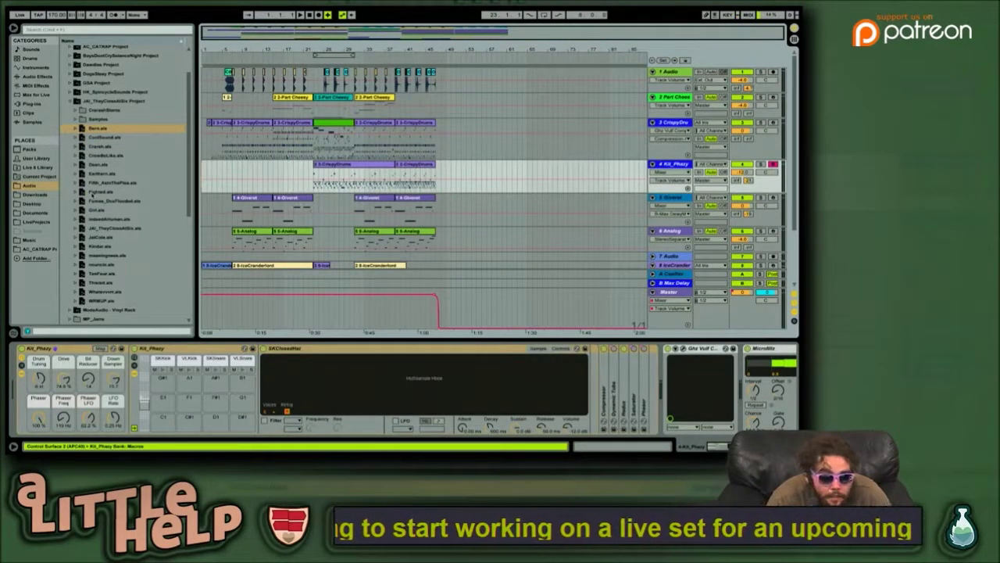
{"action": "key", "text": "space"}
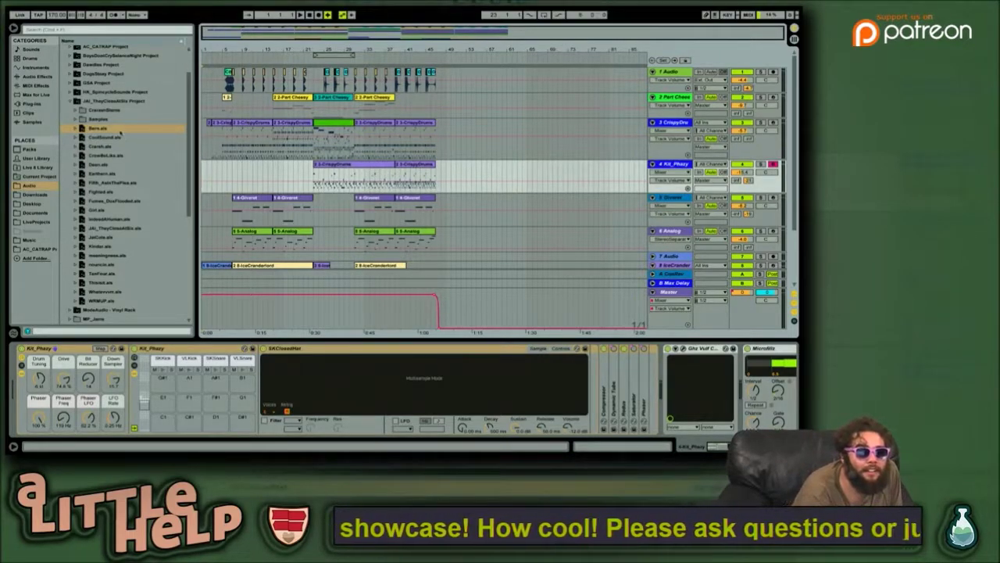
Step: Open CoolSound.als without saving the changes to Bern, then open the set listed just below it
{"action": "left_click", "coordinate": [117, 137]}
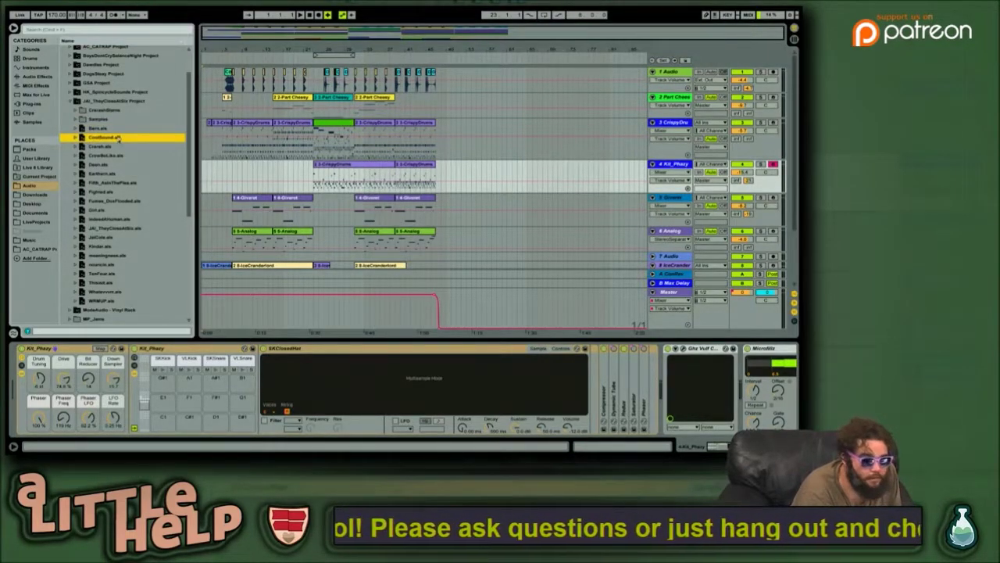
{"action": "double_click", "coordinate": [117, 137]}
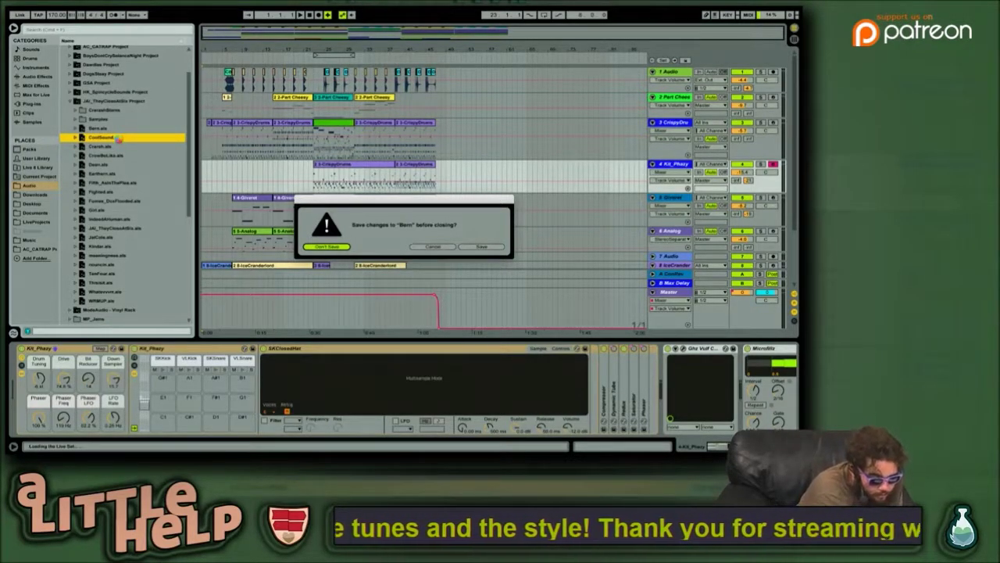
{"action": "key", "text": "Return"}
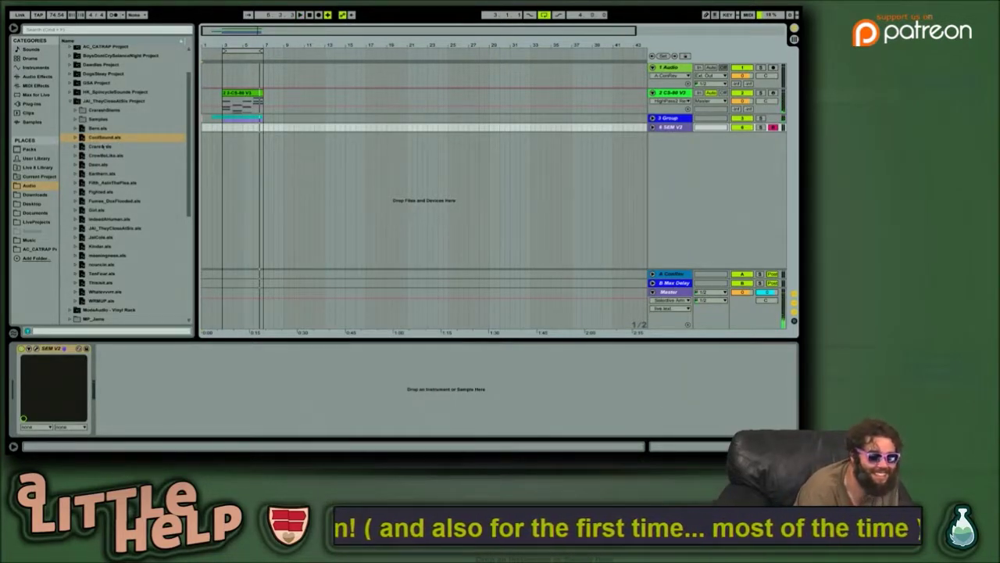
{"action": "double_click", "coordinate": [88, 147]}
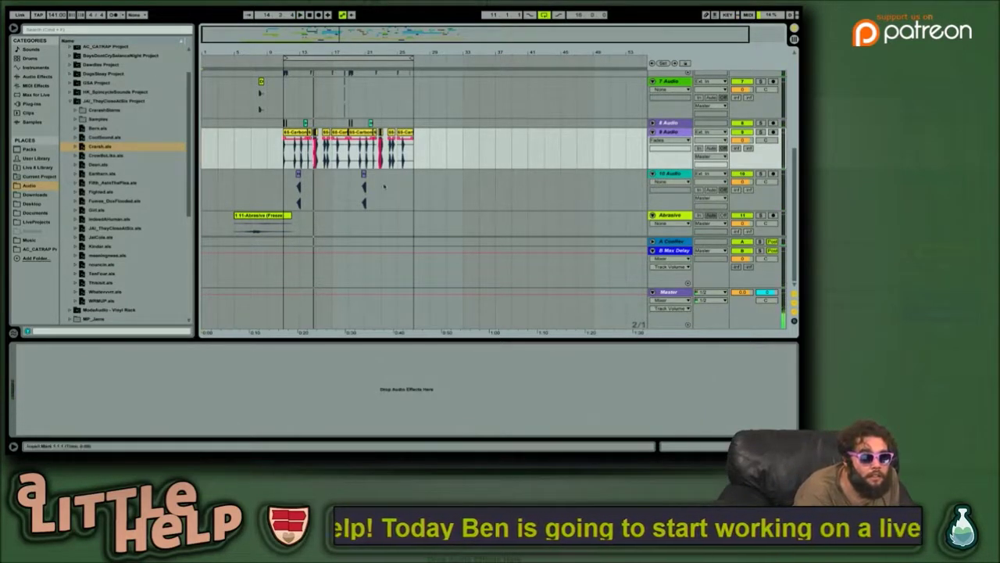
Step: Open CrowBeLike.als from the JAI project list, and start playback to audition it
{"action": "double_click", "coordinate": [132, 149]}
{"action": "key", "text": "Tab"}
{"action": "key", "text": "Return"}
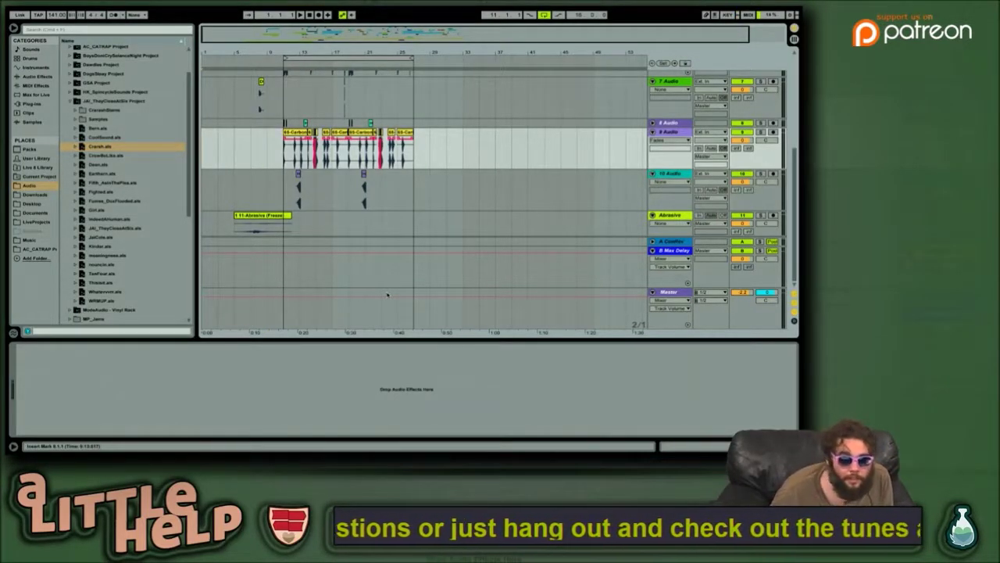
{"action": "left_click_drag", "start_coordinate": [132, 129], "coordinate": [131, 157]}
{"action": "left_click", "coordinate": [126, 172]}
{"action": "key", "text": "Up"}
{"action": "key", "text": "Up"}
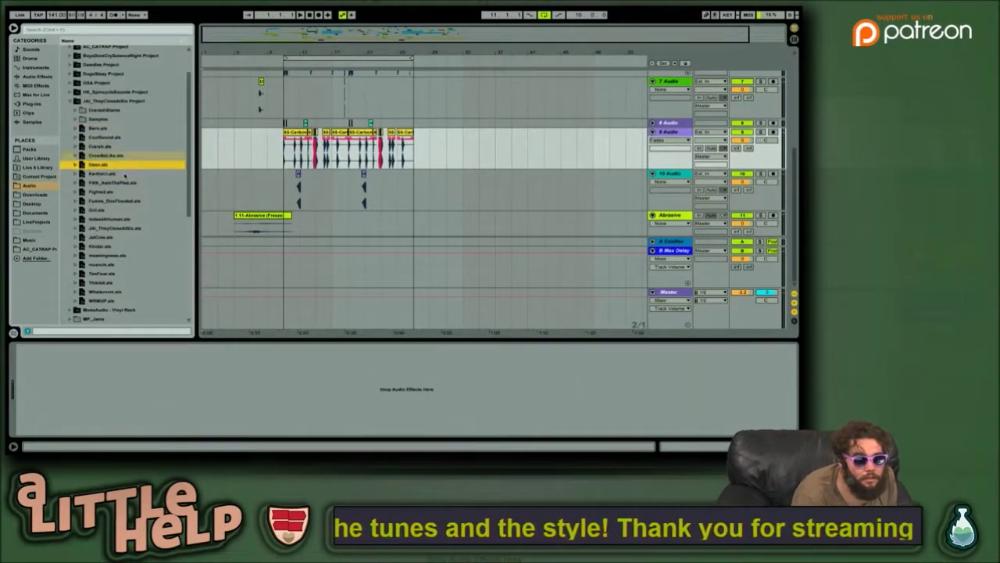
{"action": "key", "text": "Return"}
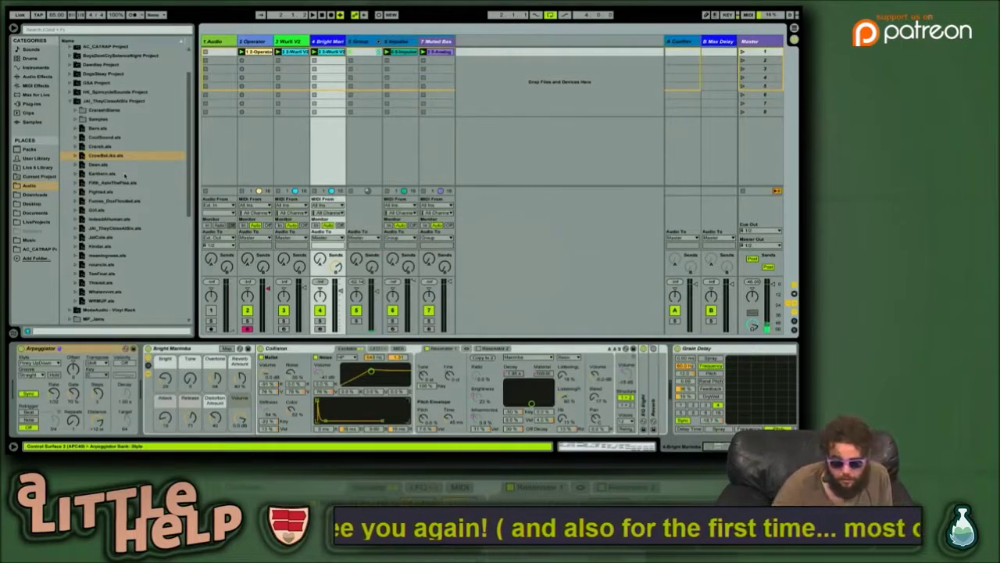
{"action": "key", "text": "space"}
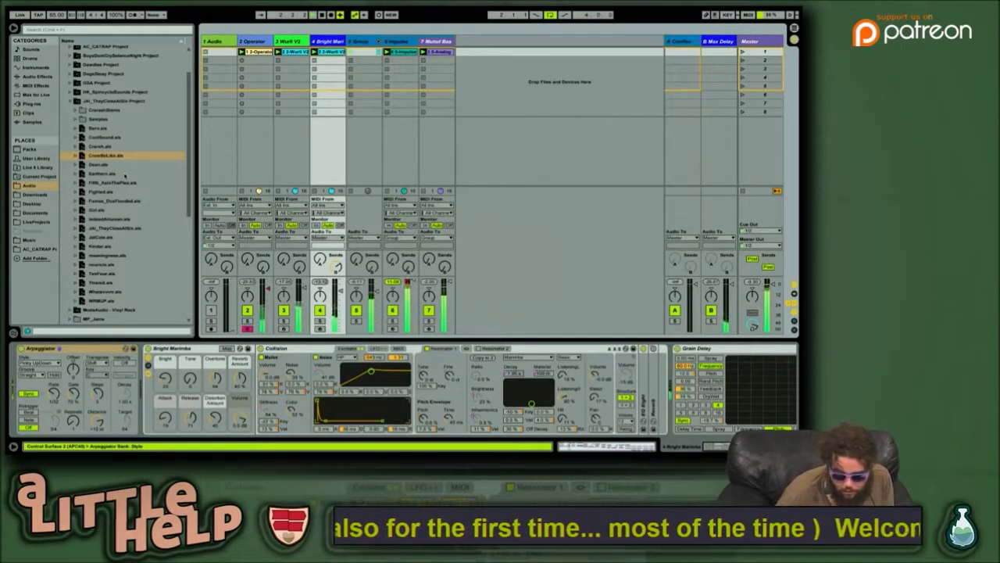